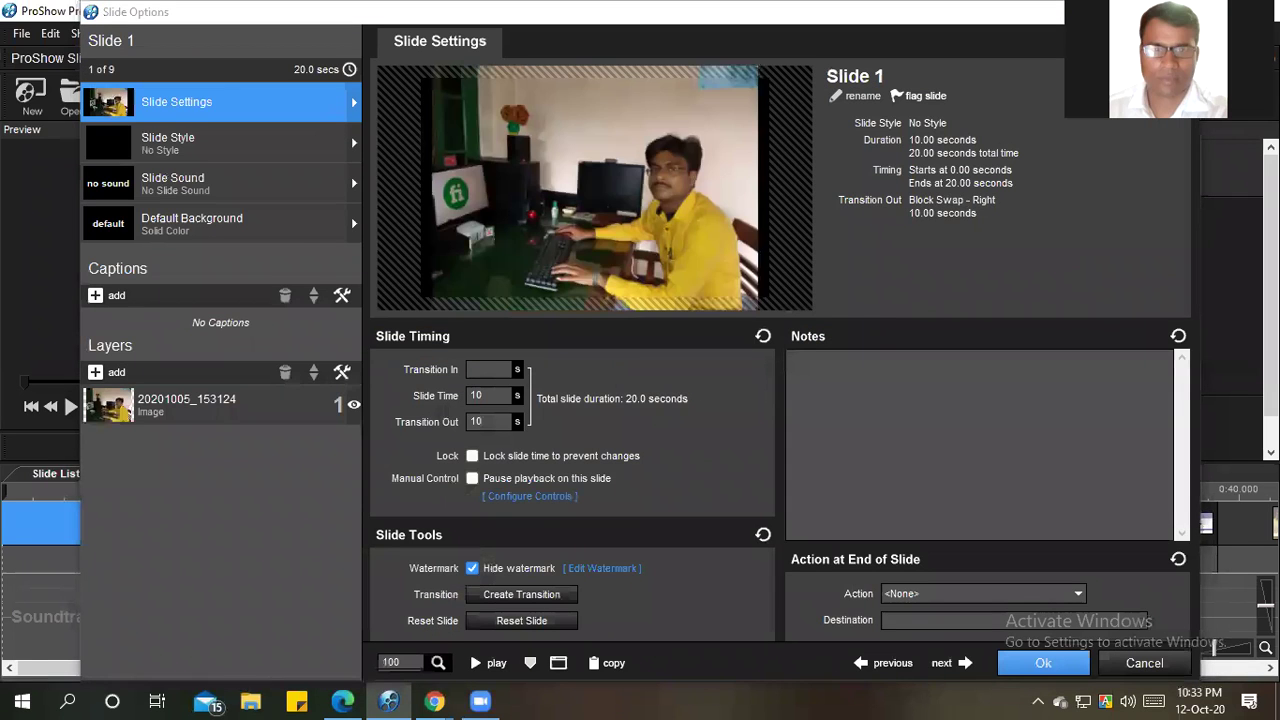
Step: Close the Slide 1 options dialog and open a new empty Chrome tab
key(Return)
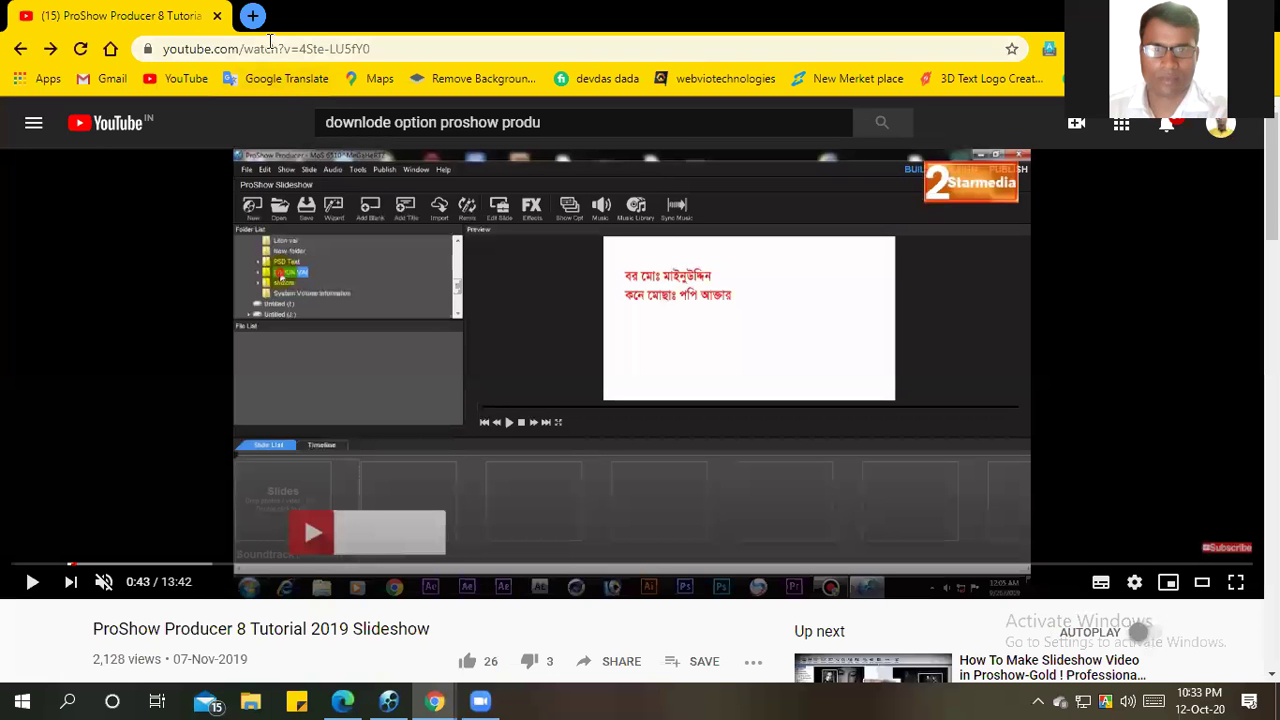
key(ctrl+t)
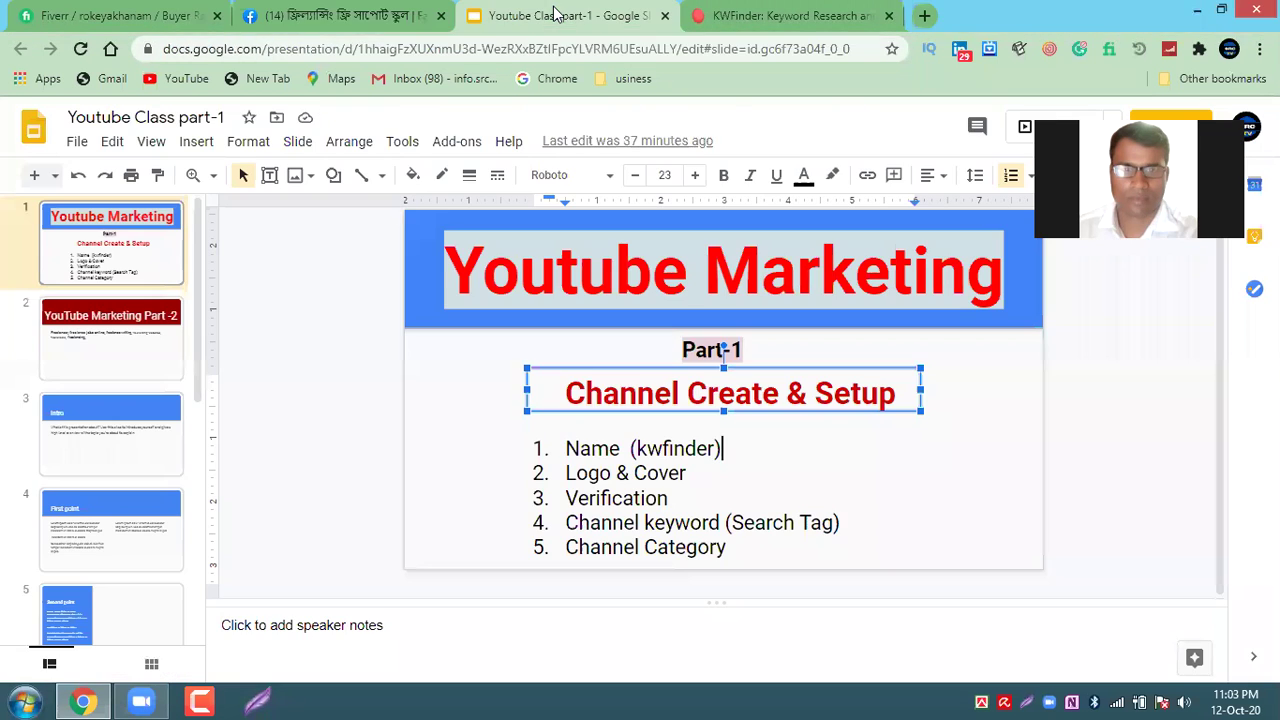
Step: Switch to the 'Youtube Class part-1' slides tab
click(556, 15)
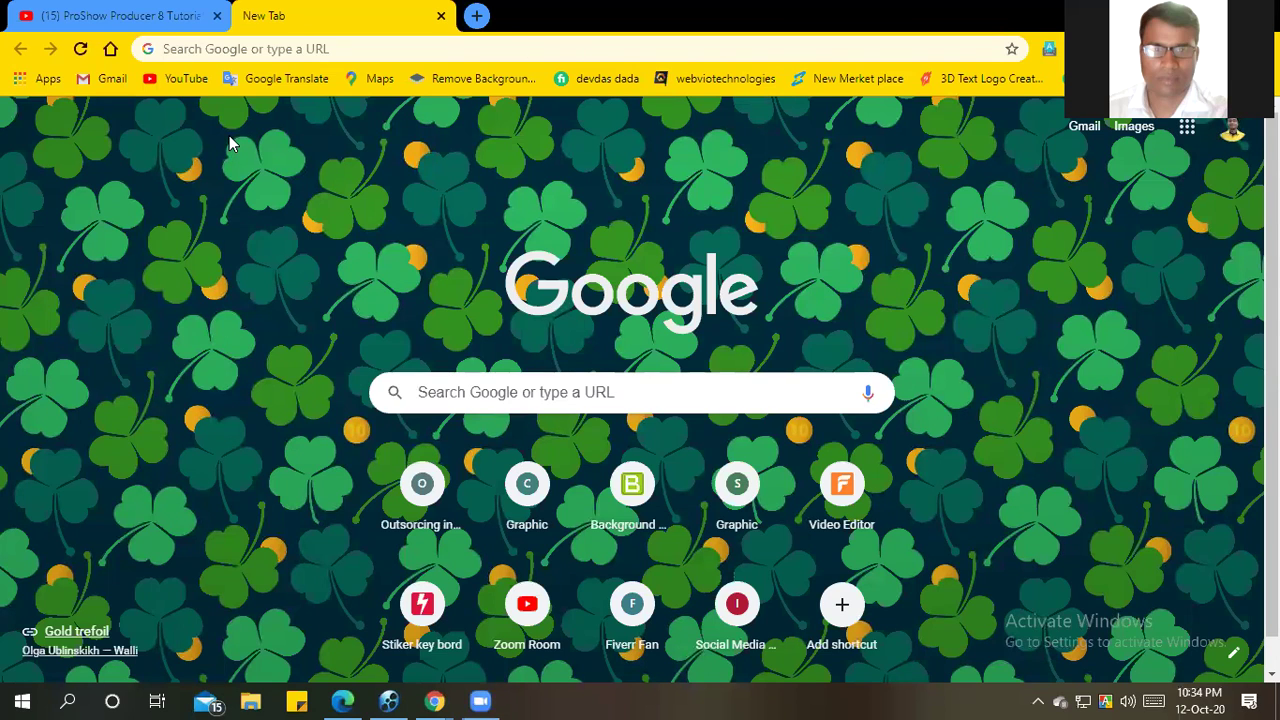
Step: Load YouTube in the new tab from the bookmarks bar
click(1186, 127)
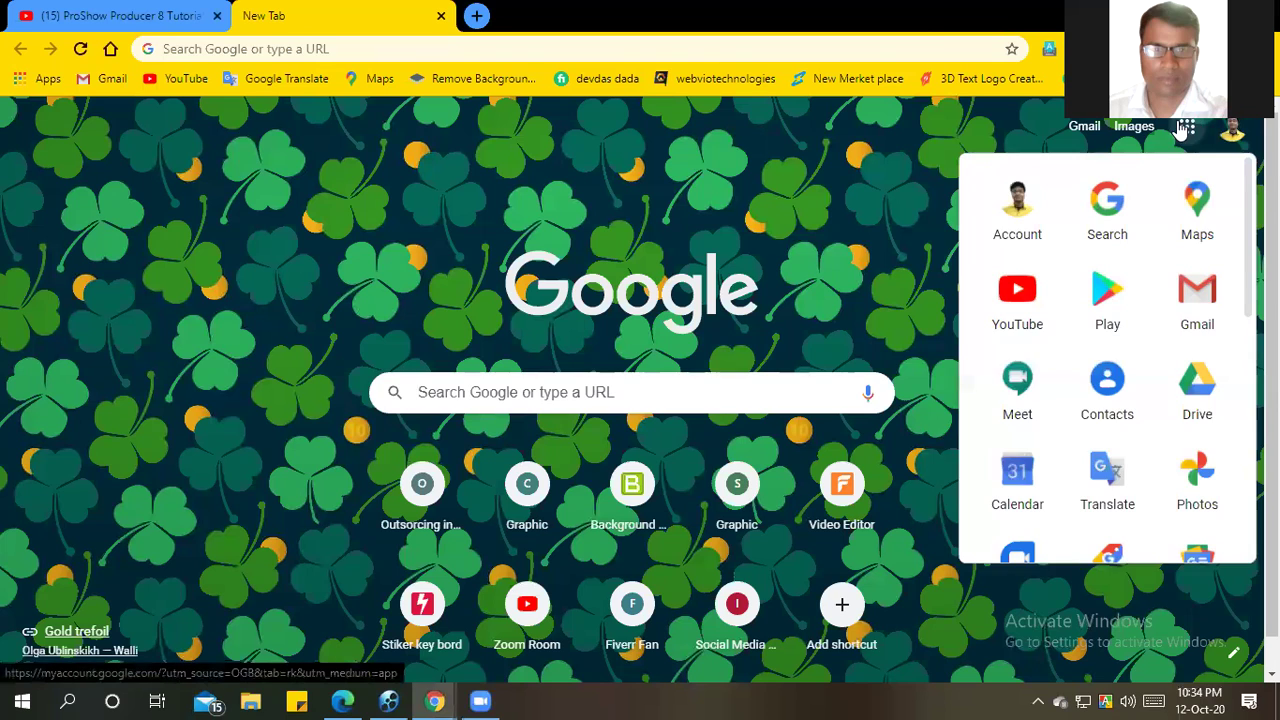
click(950, 133)
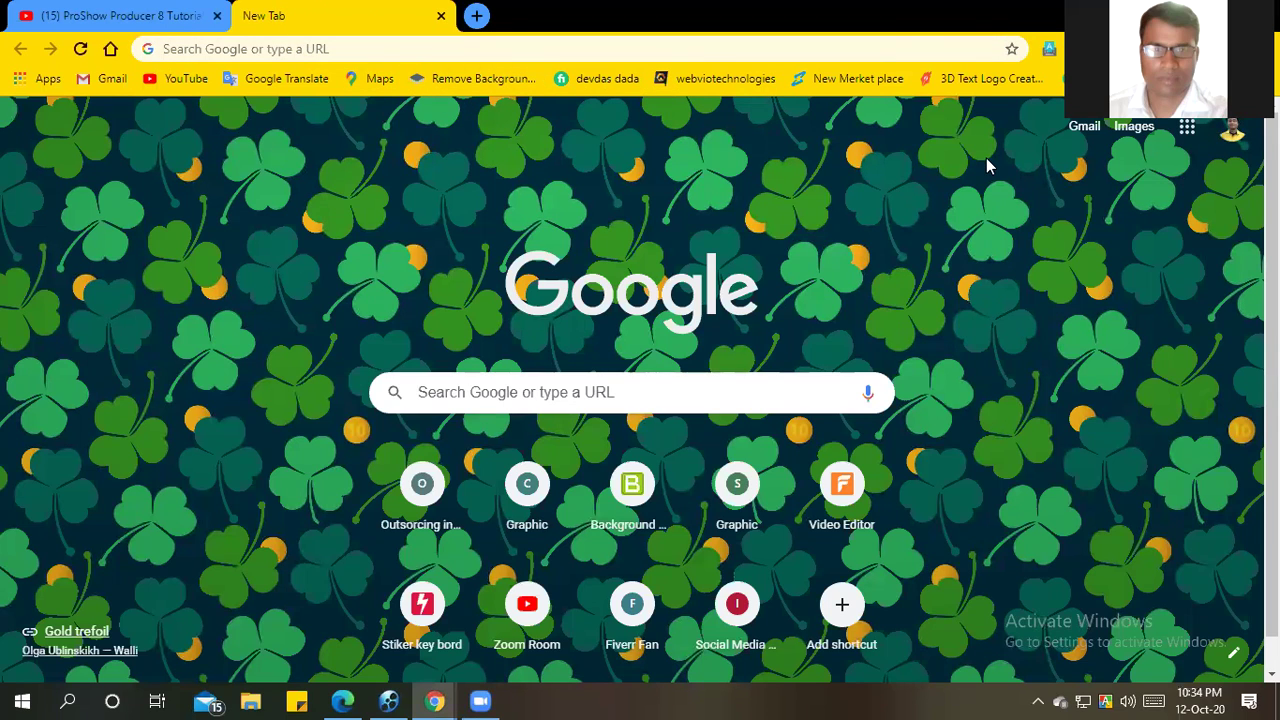
click(172, 92)
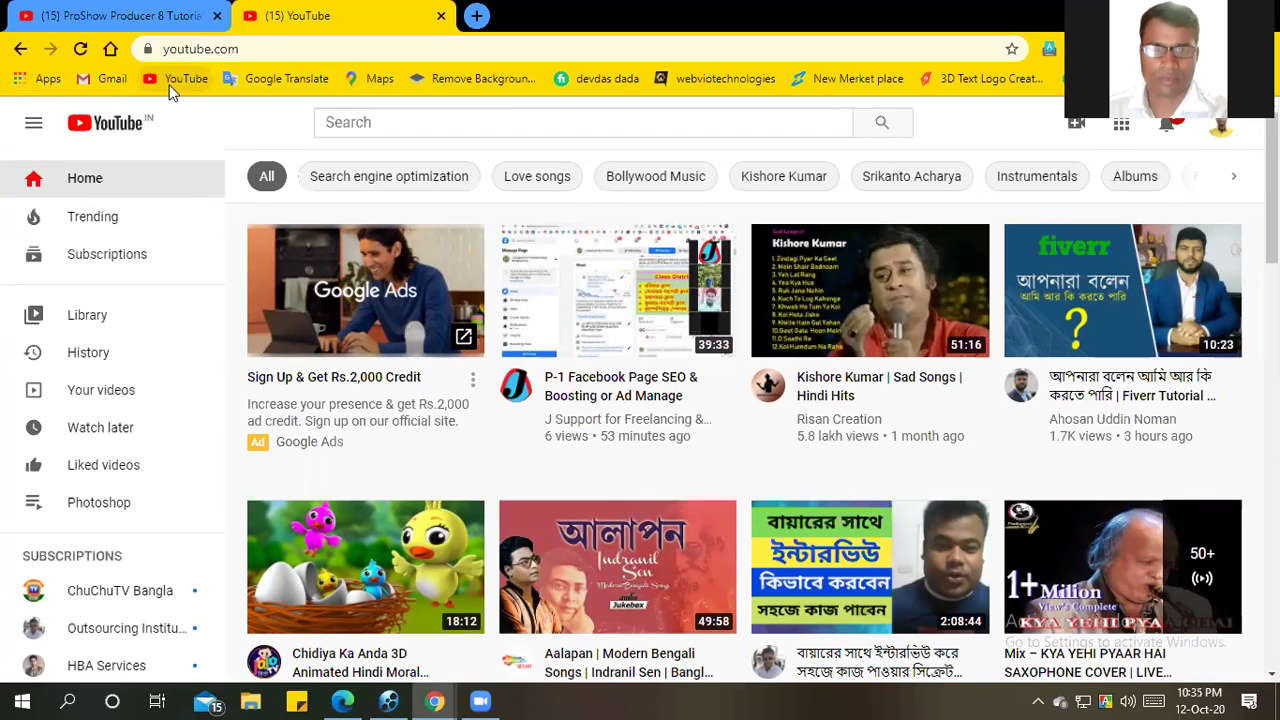
click(1220, 131)
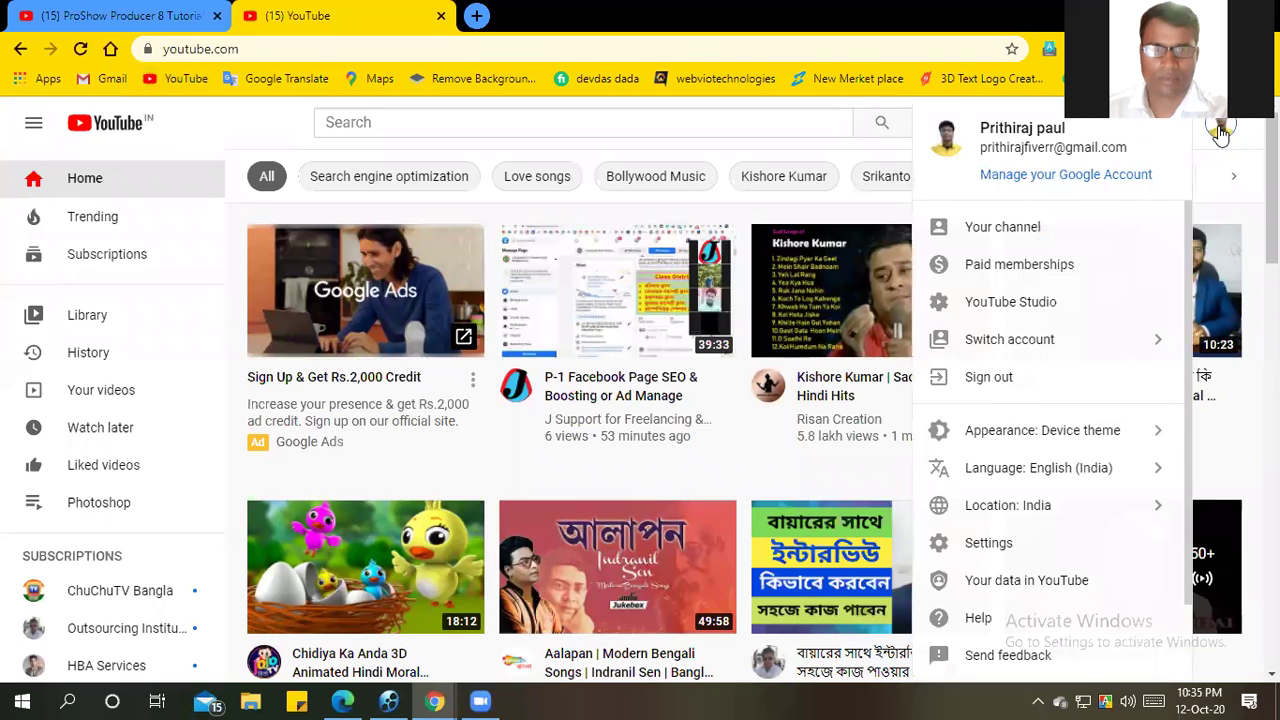
click(1220, 131)
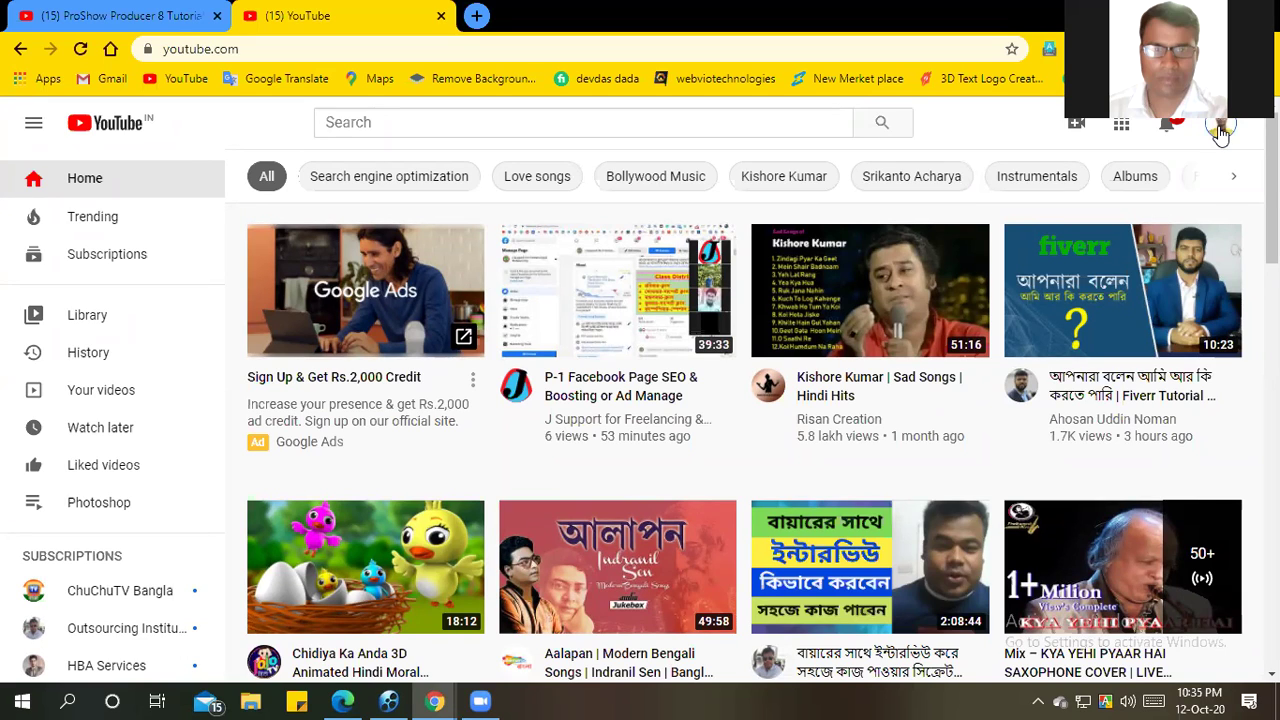
click(1219, 132)
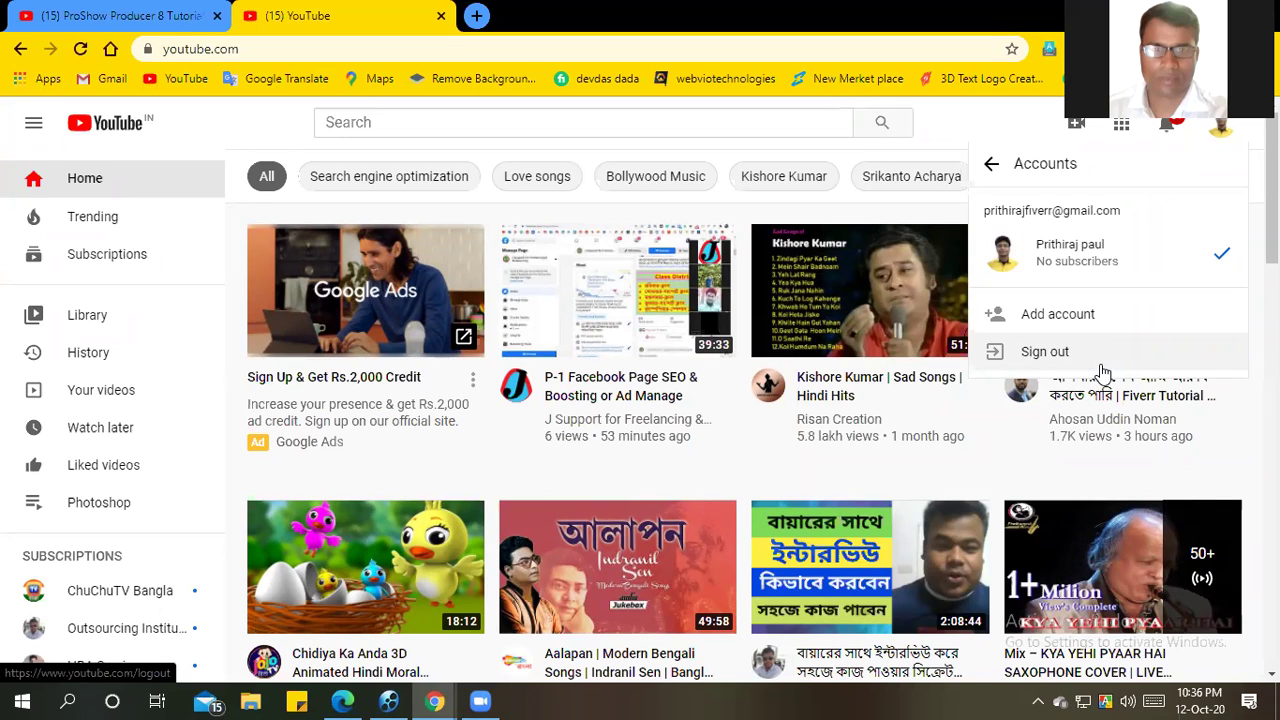
Step: Return from the signed-in accounts list to the account menu and open YouTube Settings
click(1219, 125)
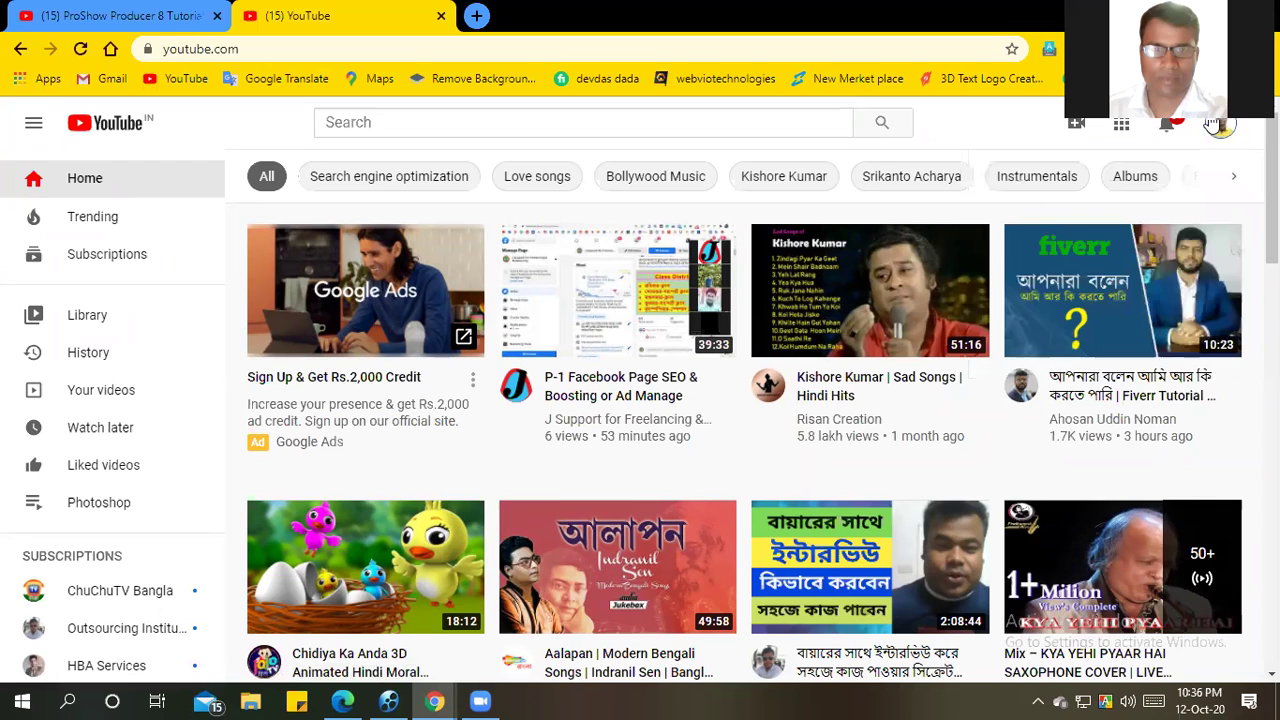
click(1223, 129)
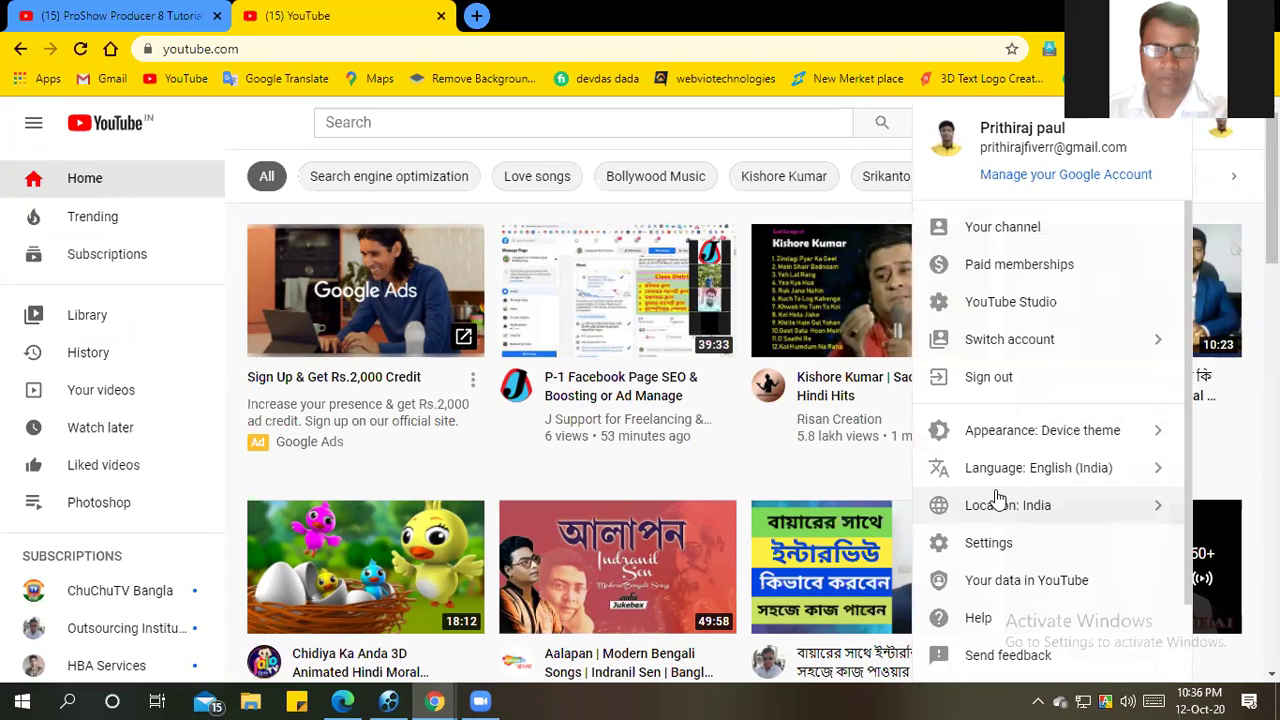
click(1001, 544)
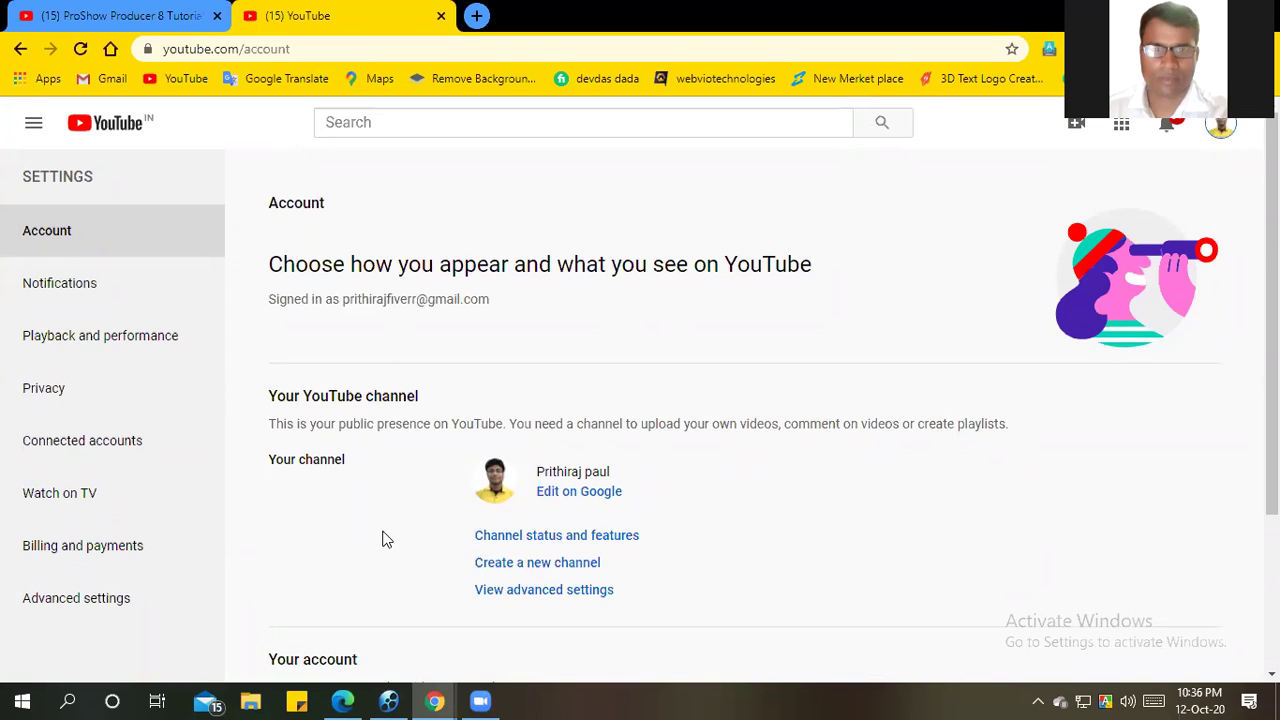
Step: Choose 'Create a new channel' on the YouTube Account settings page
click(541, 570)
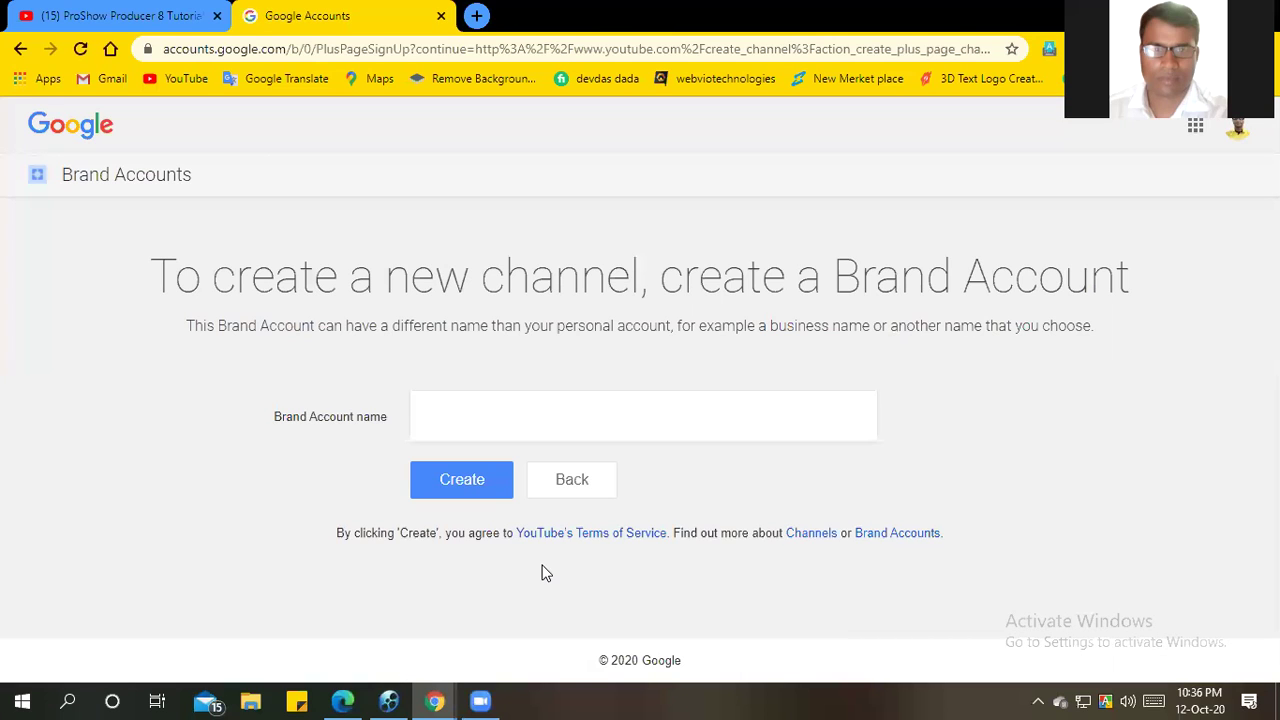
Step: Enter 'Slide show' as the Brand Account name, then open a third empty tab
click(540, 418)
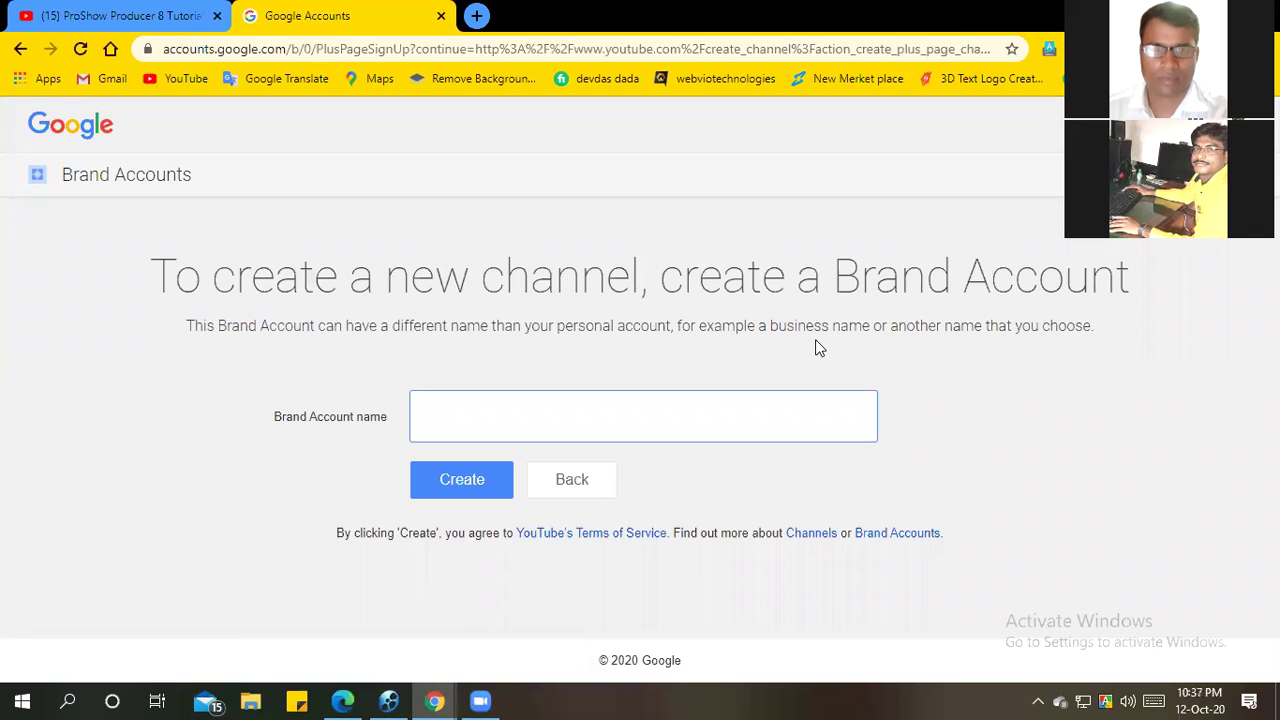
text(Slide show)
click(477, 15)
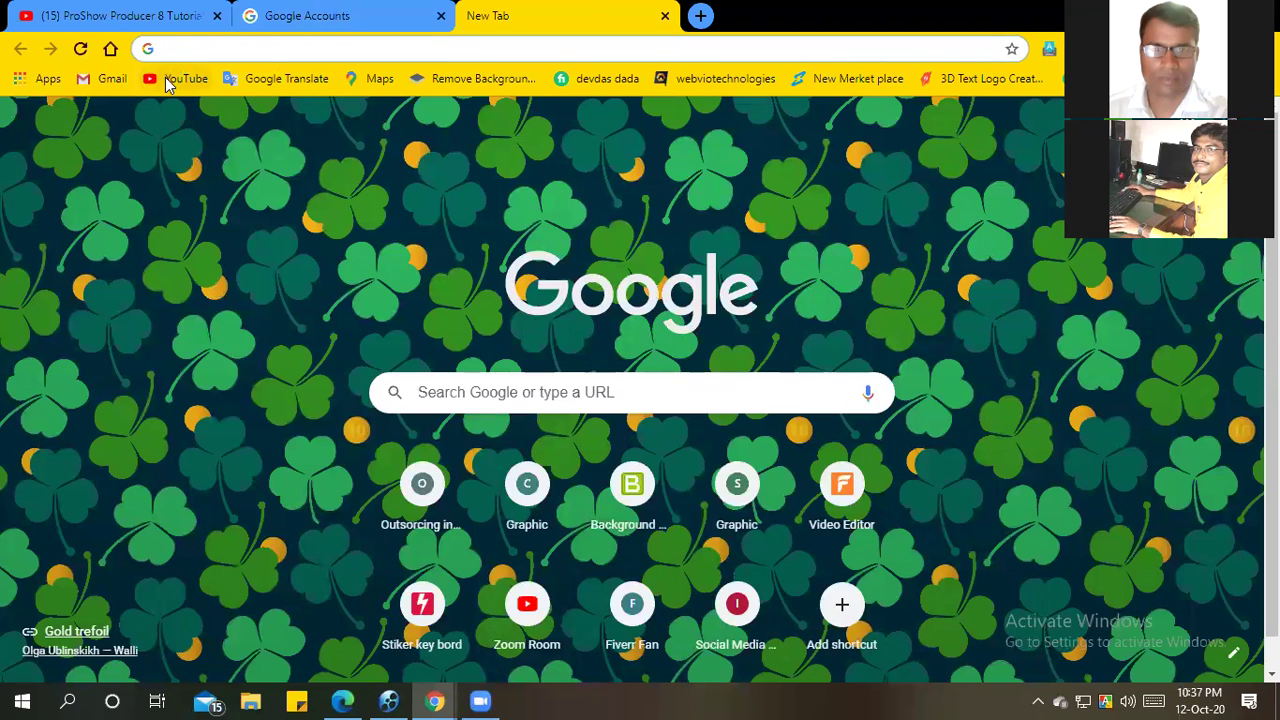
Step: Load YouTube from its bookmark in the third tab and open a fourth empty tab
click(165, 77)
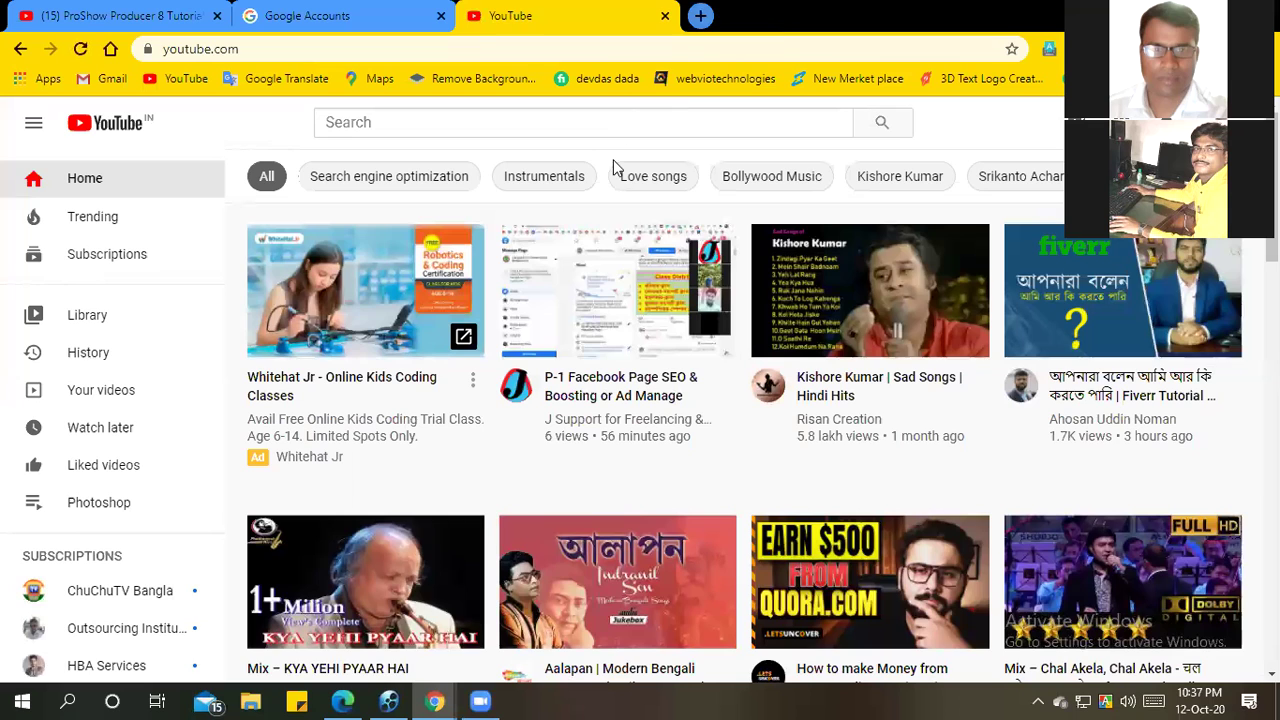
click(699, 15)
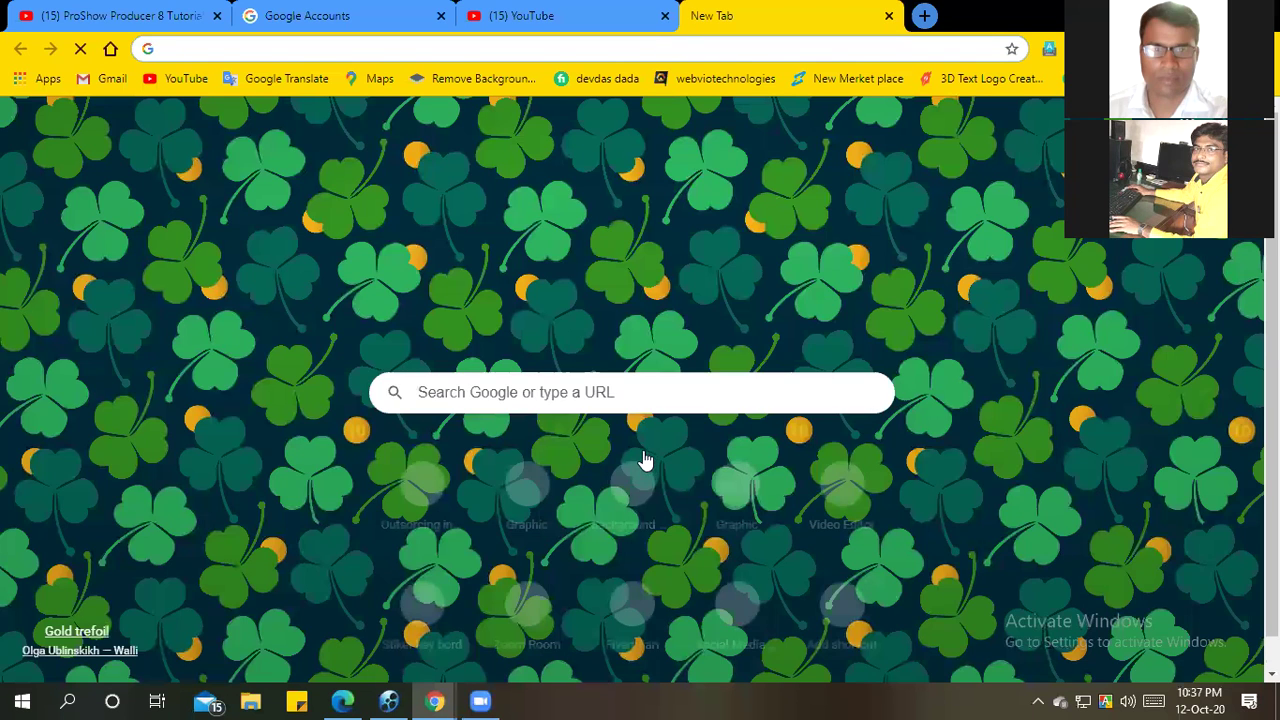
Step: Search Google for 'kwfinder' and open the kwfinder.com 'KWFinder: Keyword Research and Analysis Tool' result
click(486, 396)
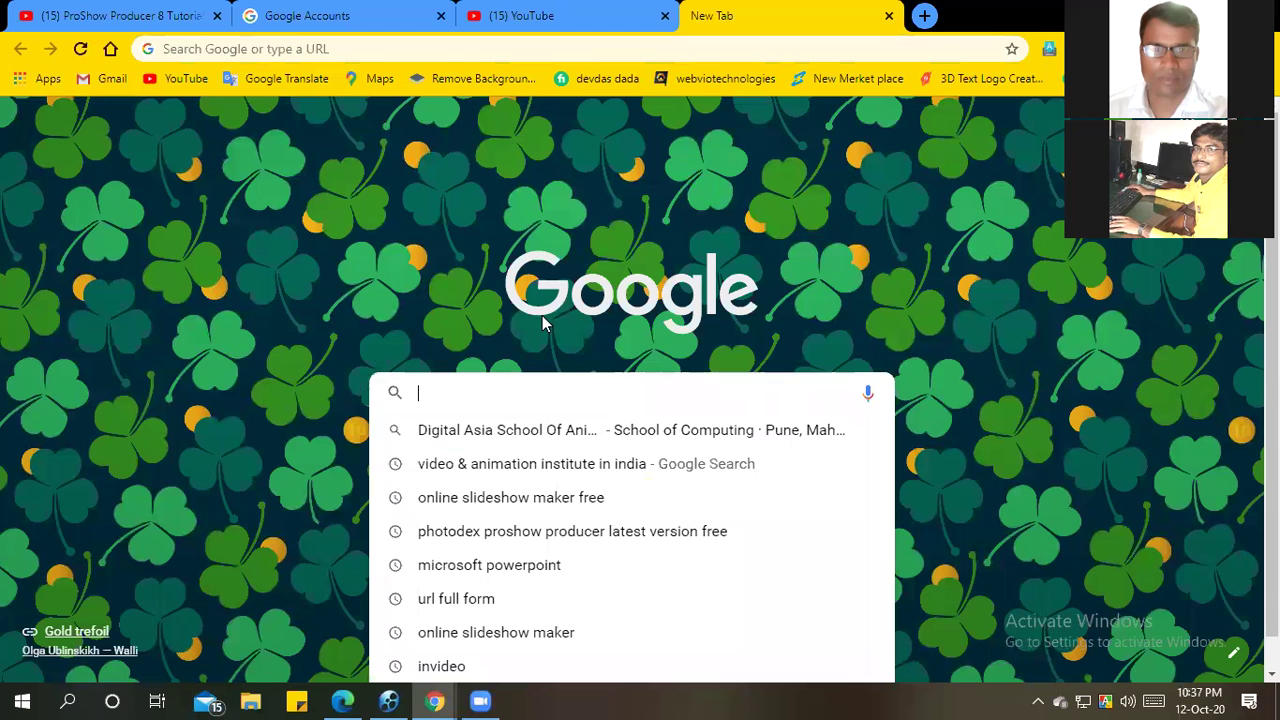
click(249, 50)
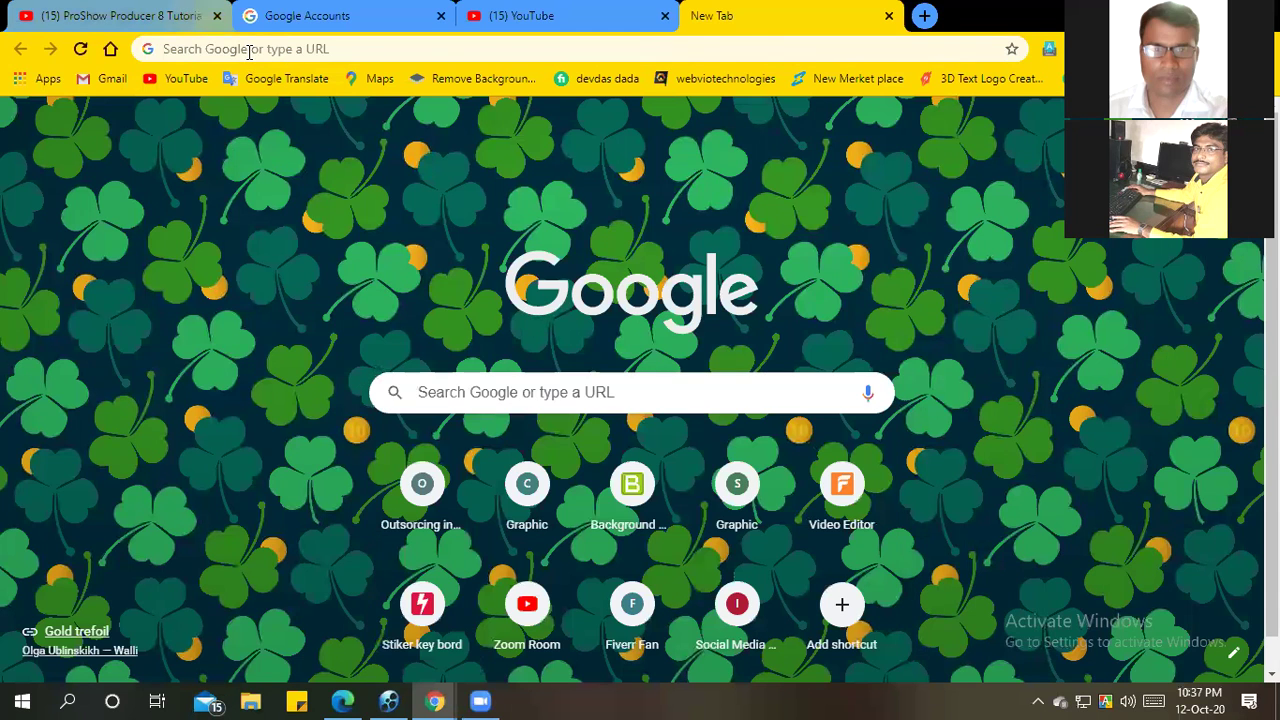
click(249, 50)
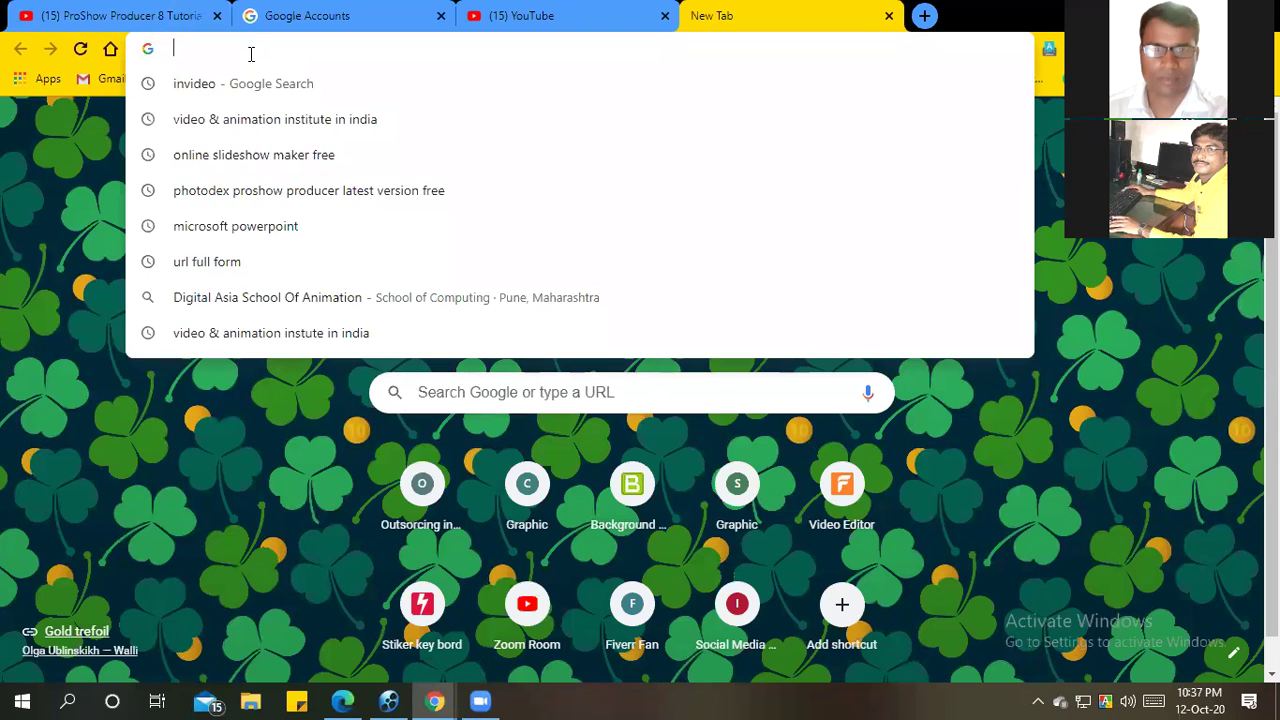
text(kwf)
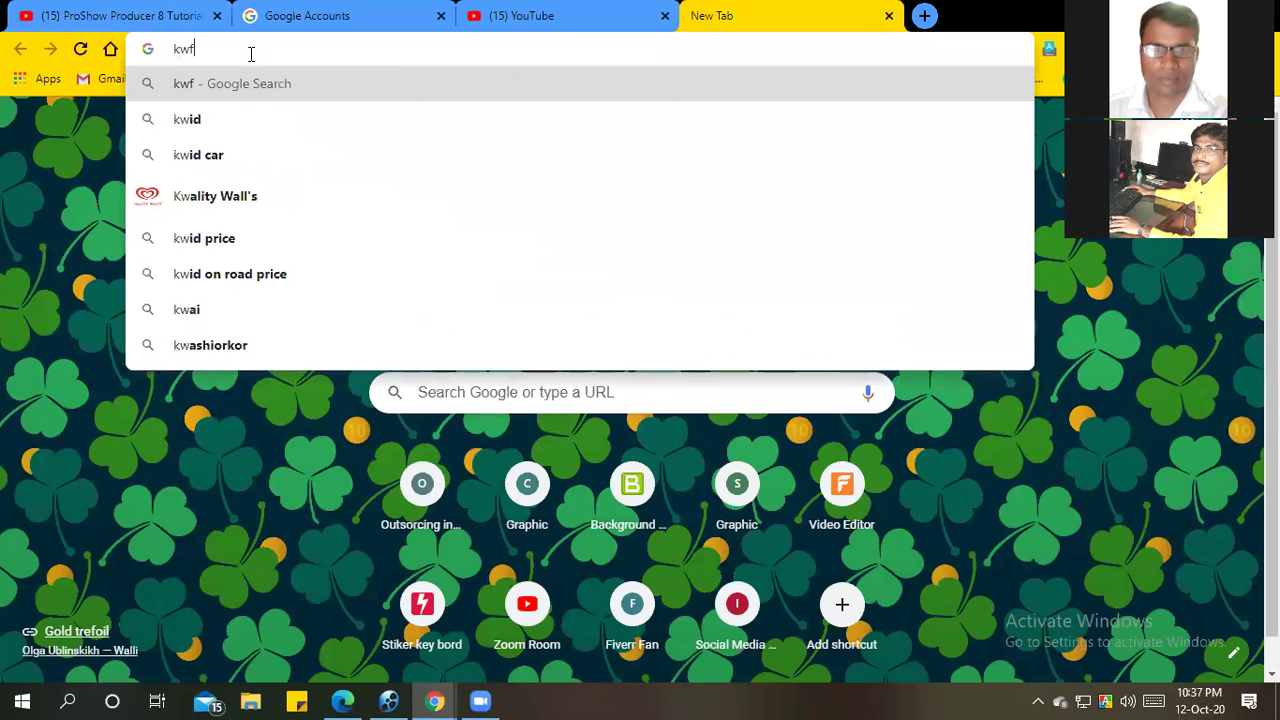
text(inder)
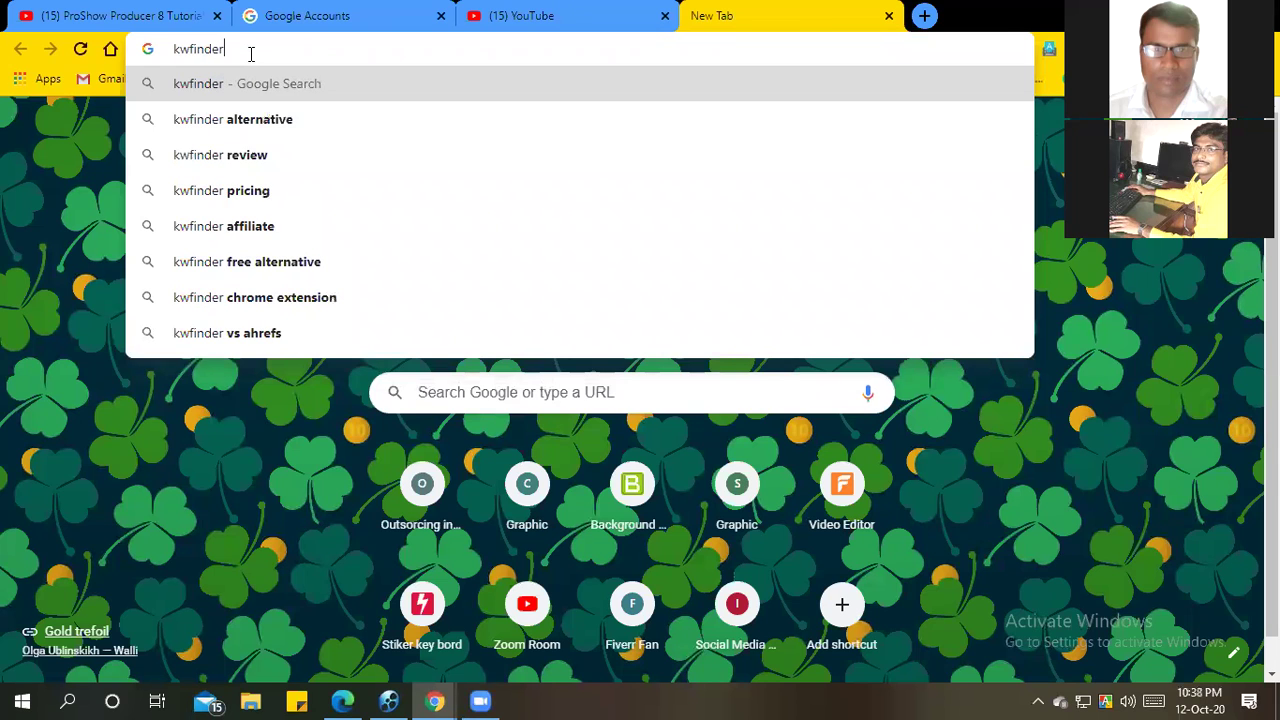
key(Return)
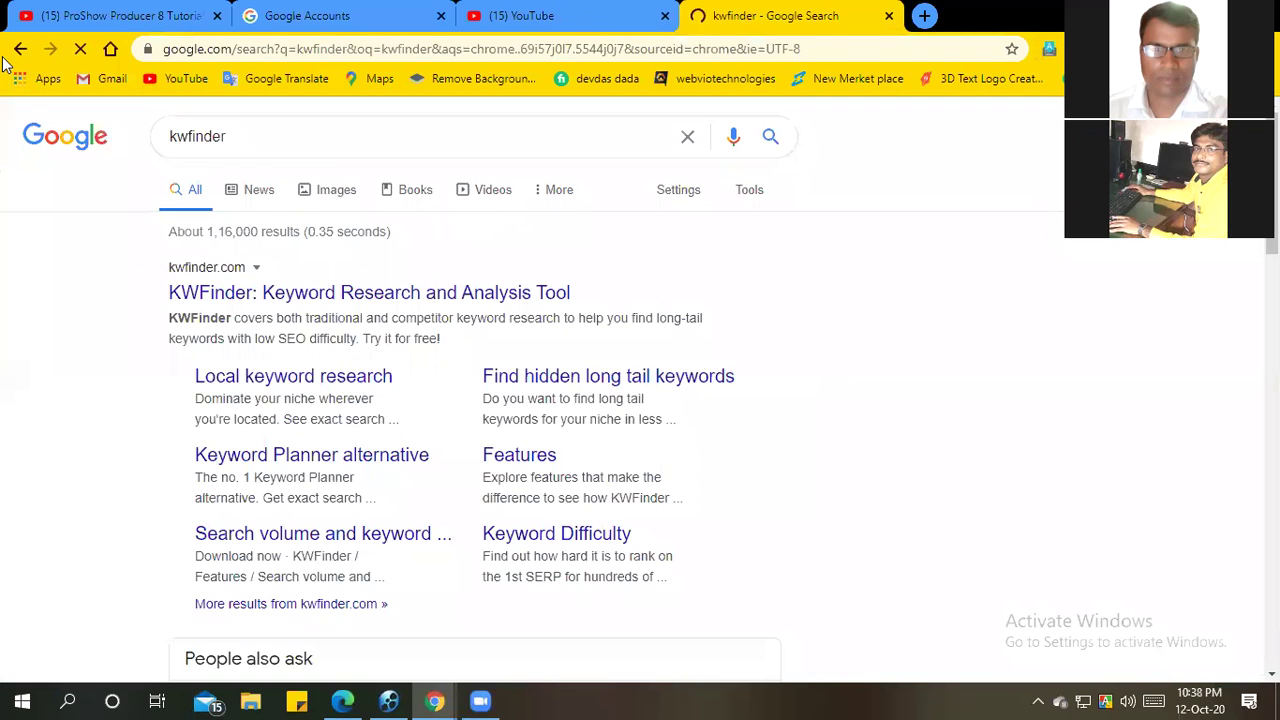
click(20, 48)
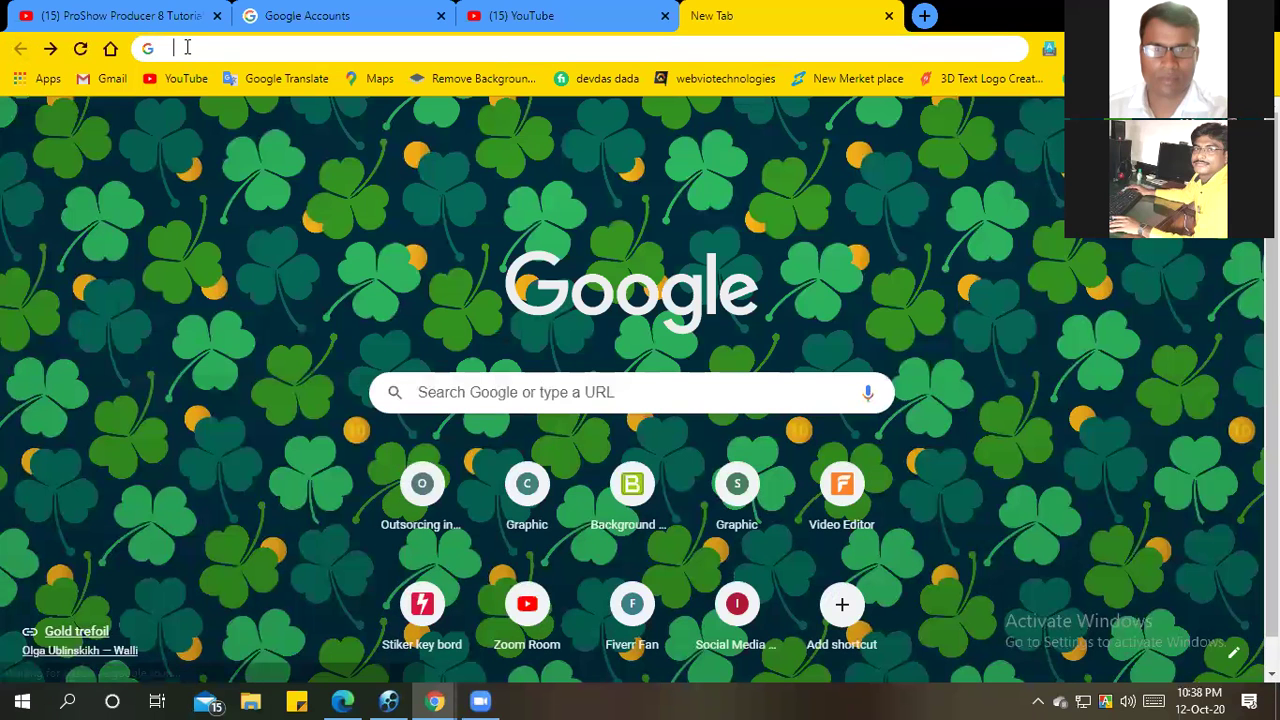
click(187, 47)
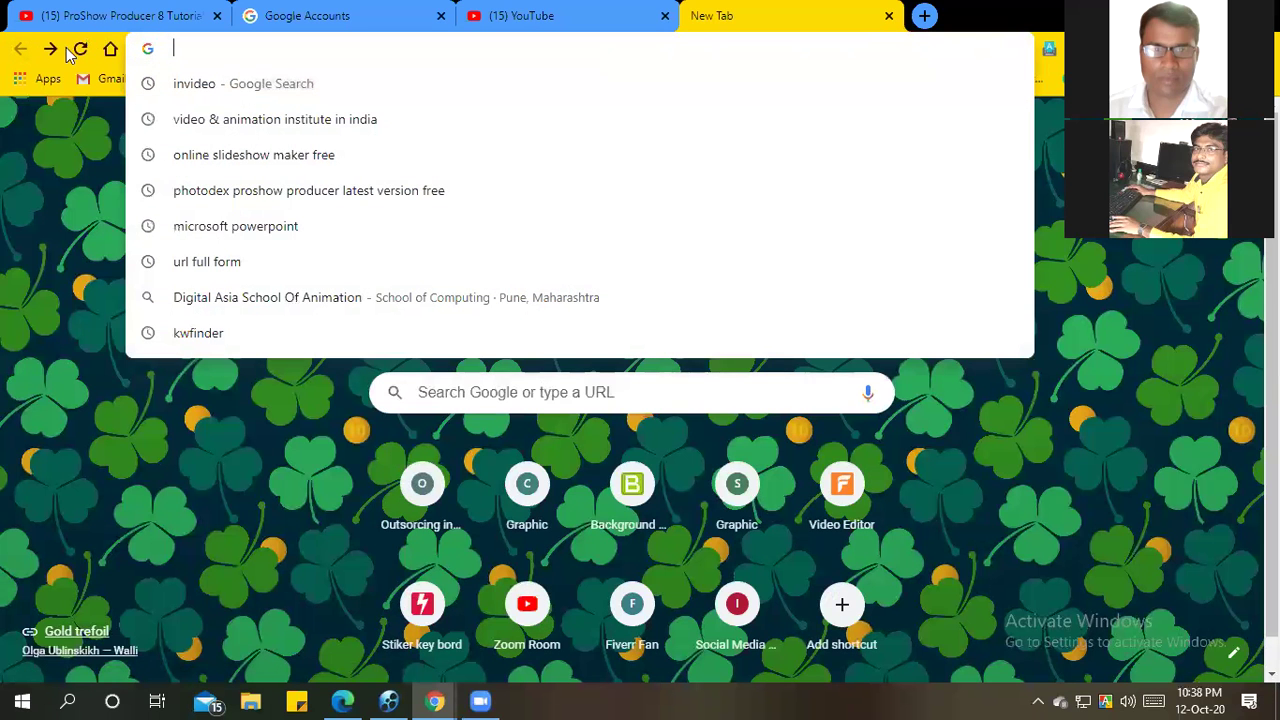
click(50, 52)
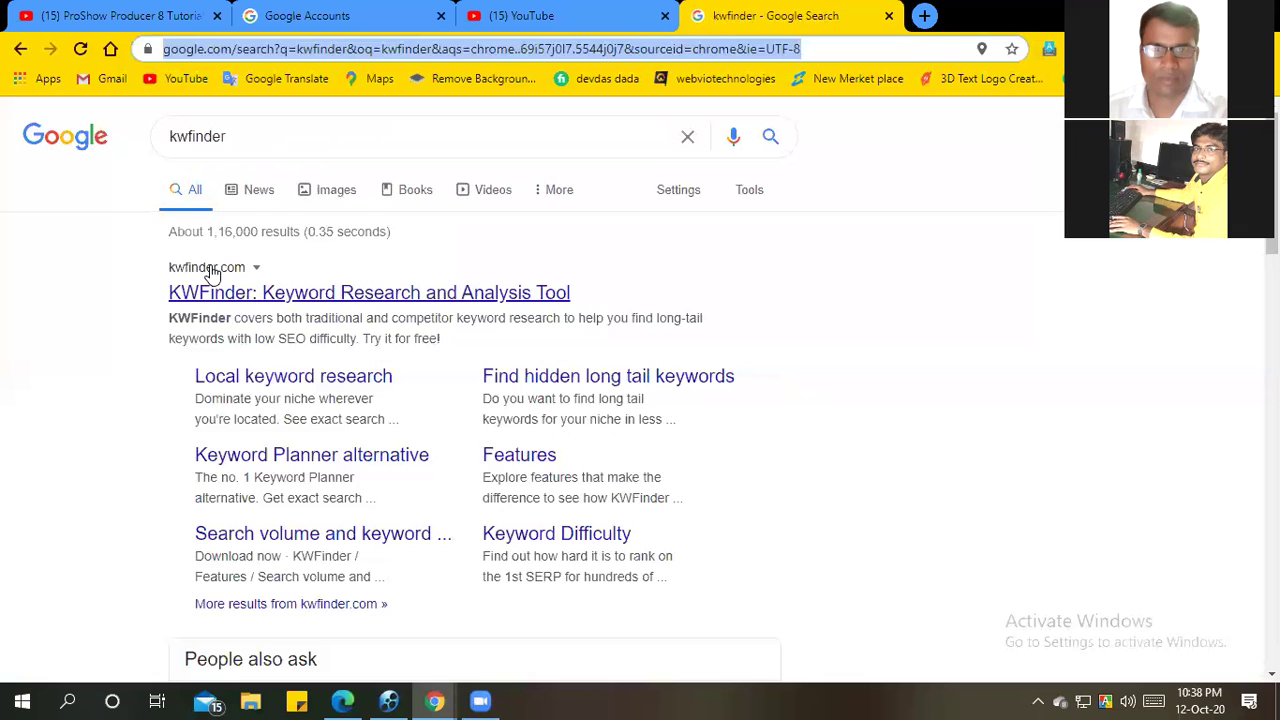
click(212, 272)
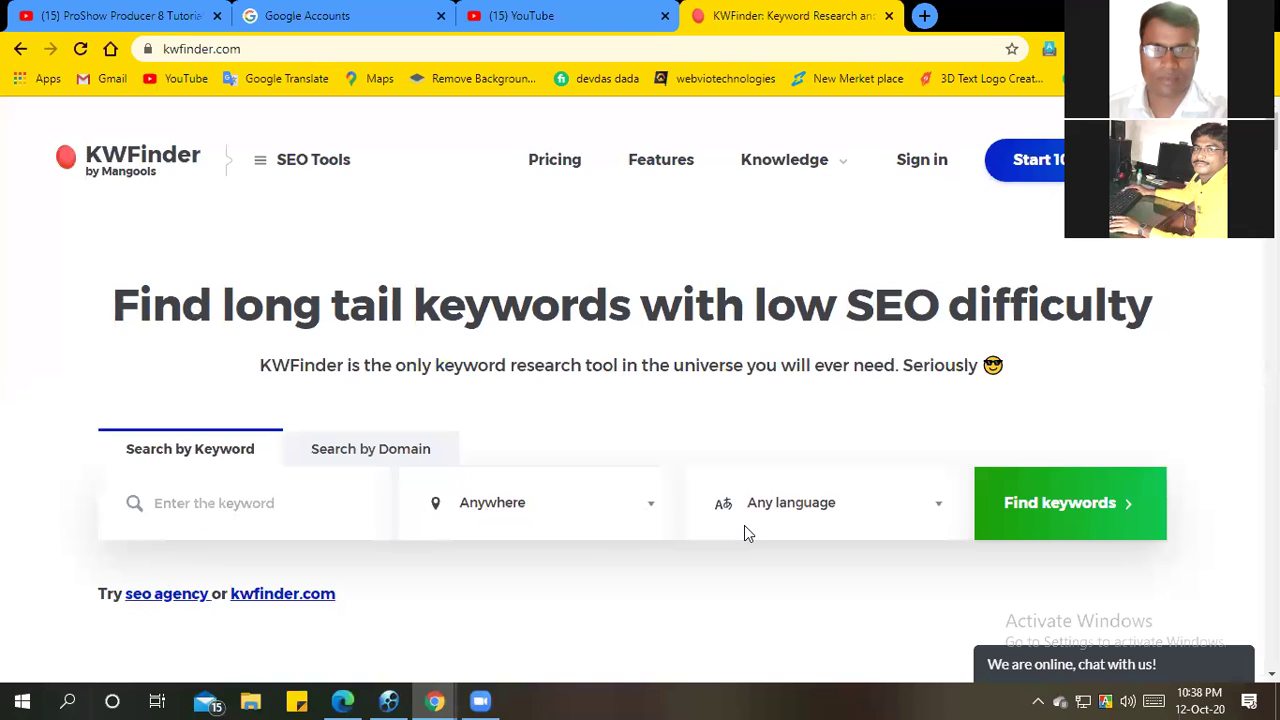
Step: Enter 'slideshow' as the search keyword and keep Anywhere as the location
click(191, 506)
text(sl)
text(idesh)
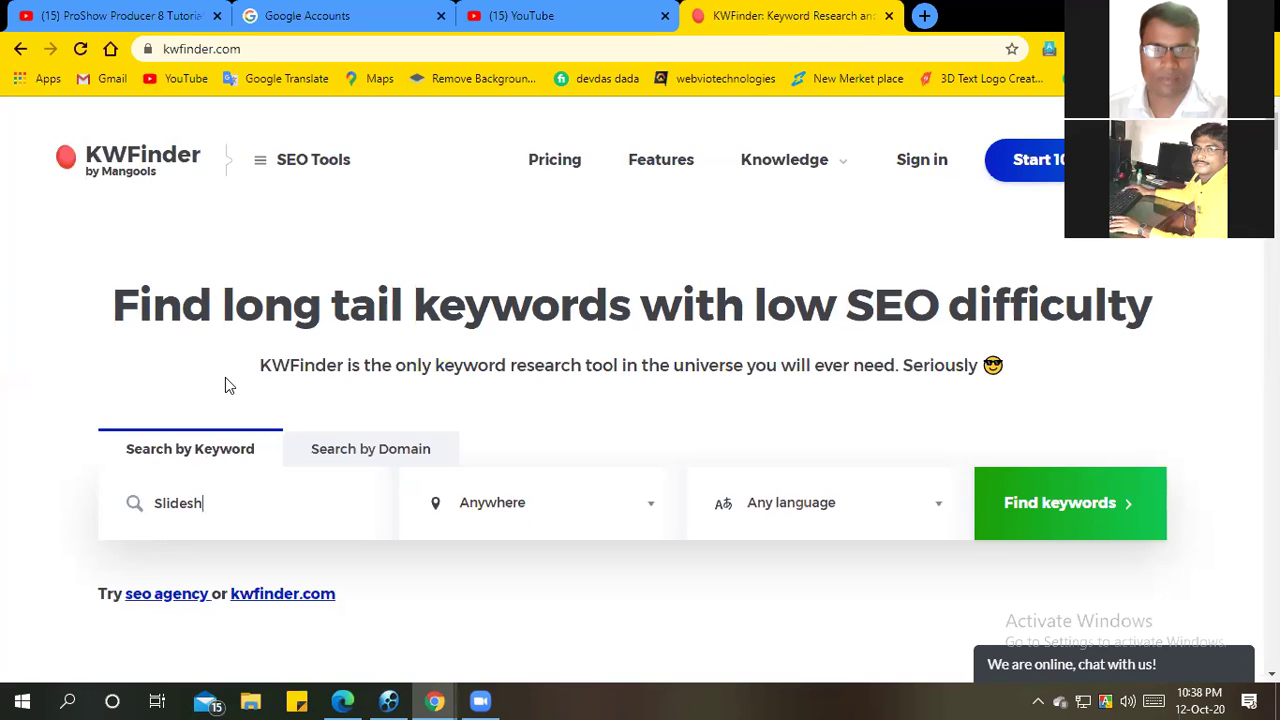
text(ow)
click(649, 511)
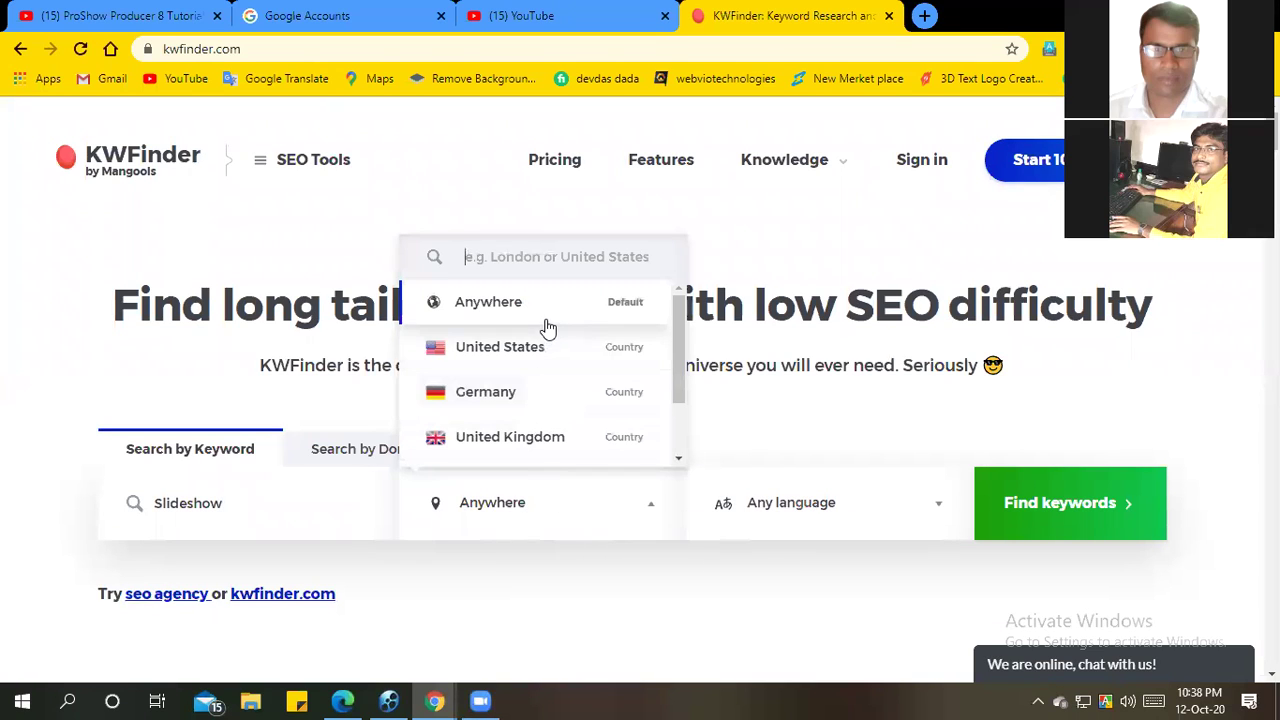
scroll(530, 395, down, 2)
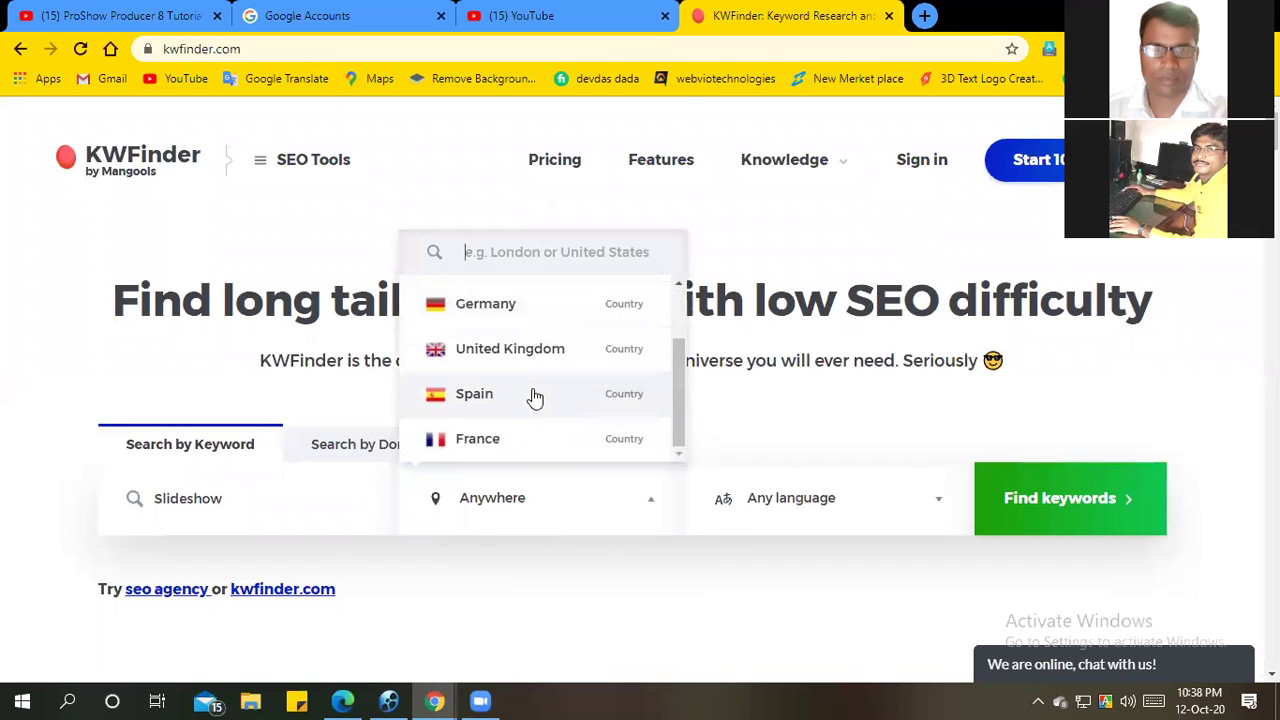
scroll(531, 397, down, 3)
scroll(534, 400, up, 5)
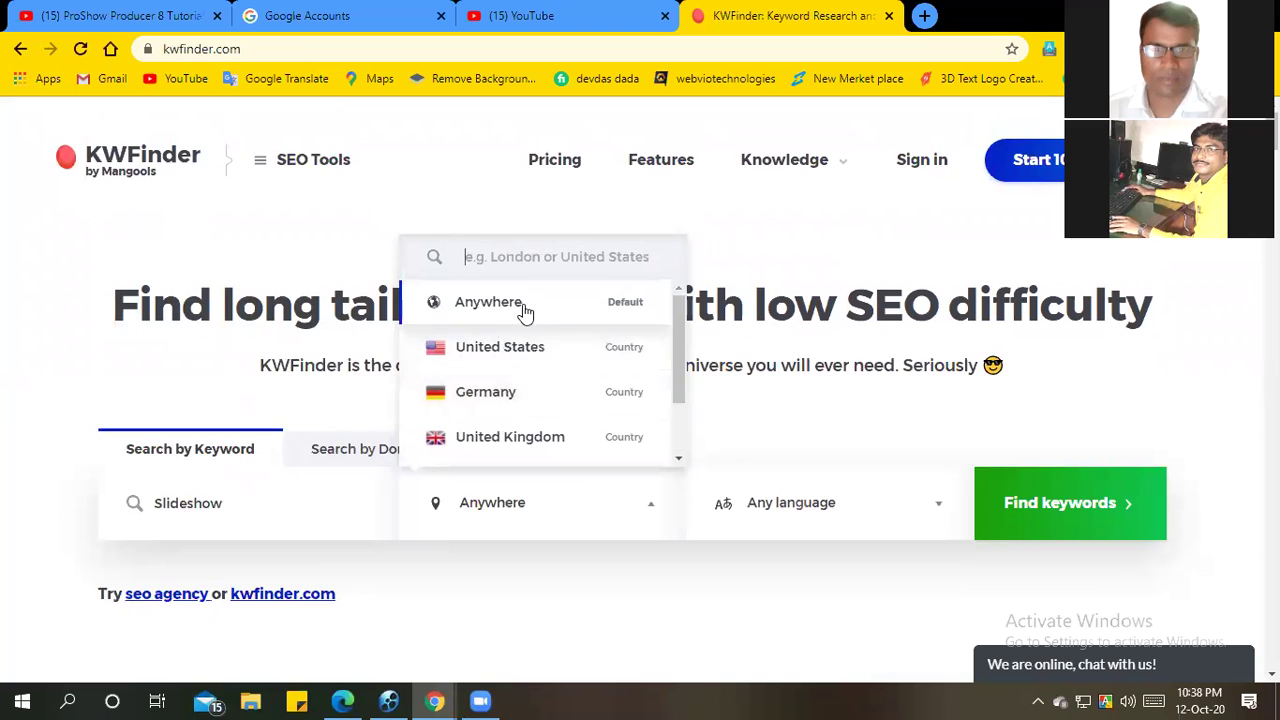
click(521, 302)
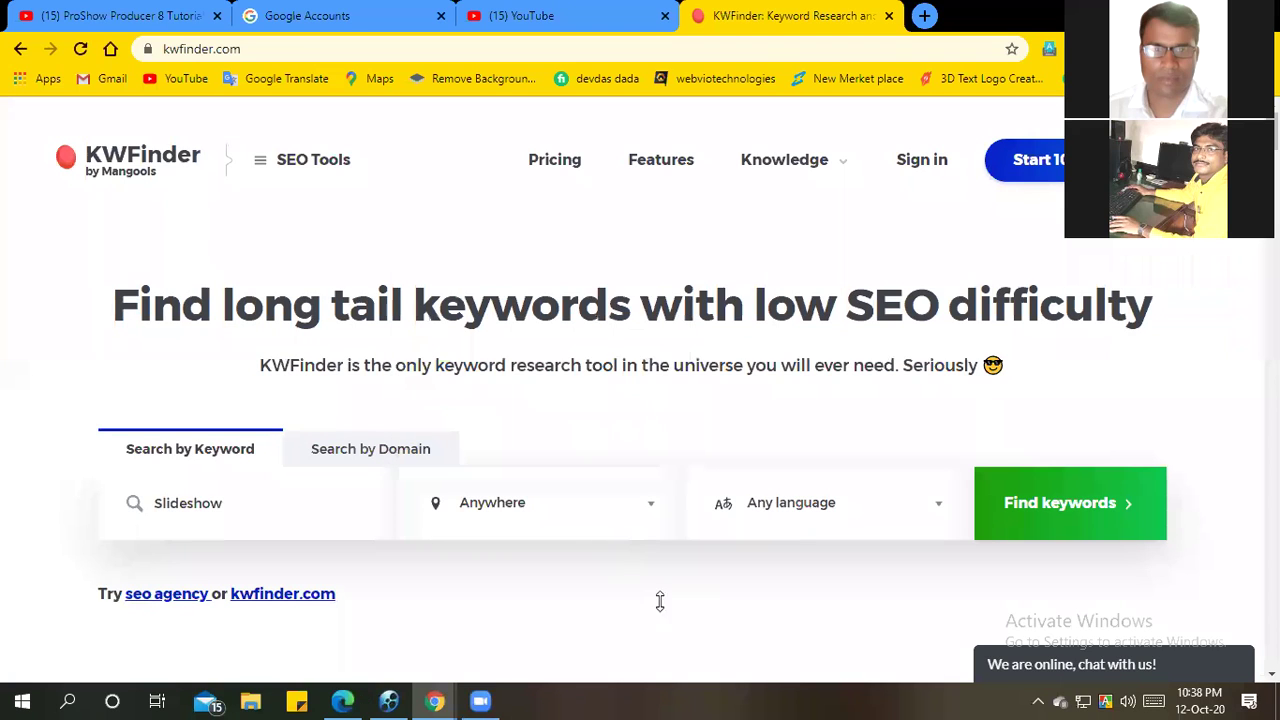
Step: Set the KWFinder search language to English
click(862, 517)
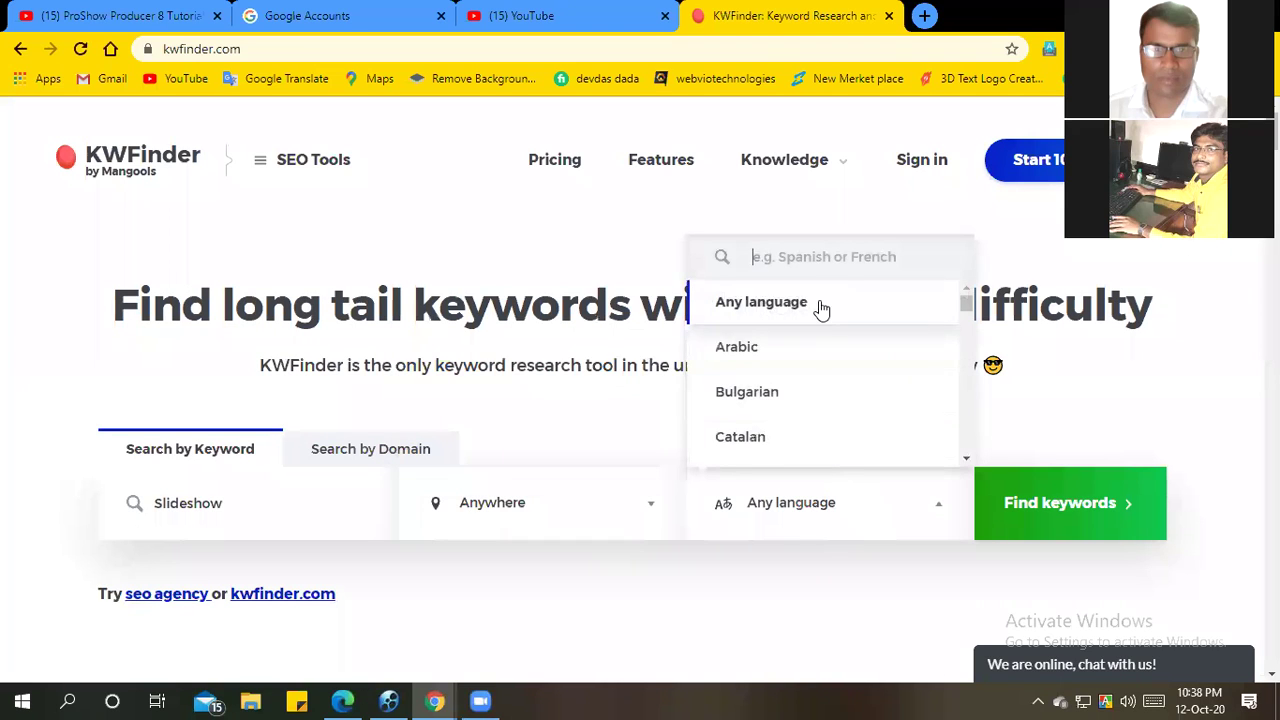
scroll(812, 358, down, 1)
scroll(812, 358, down, 3)
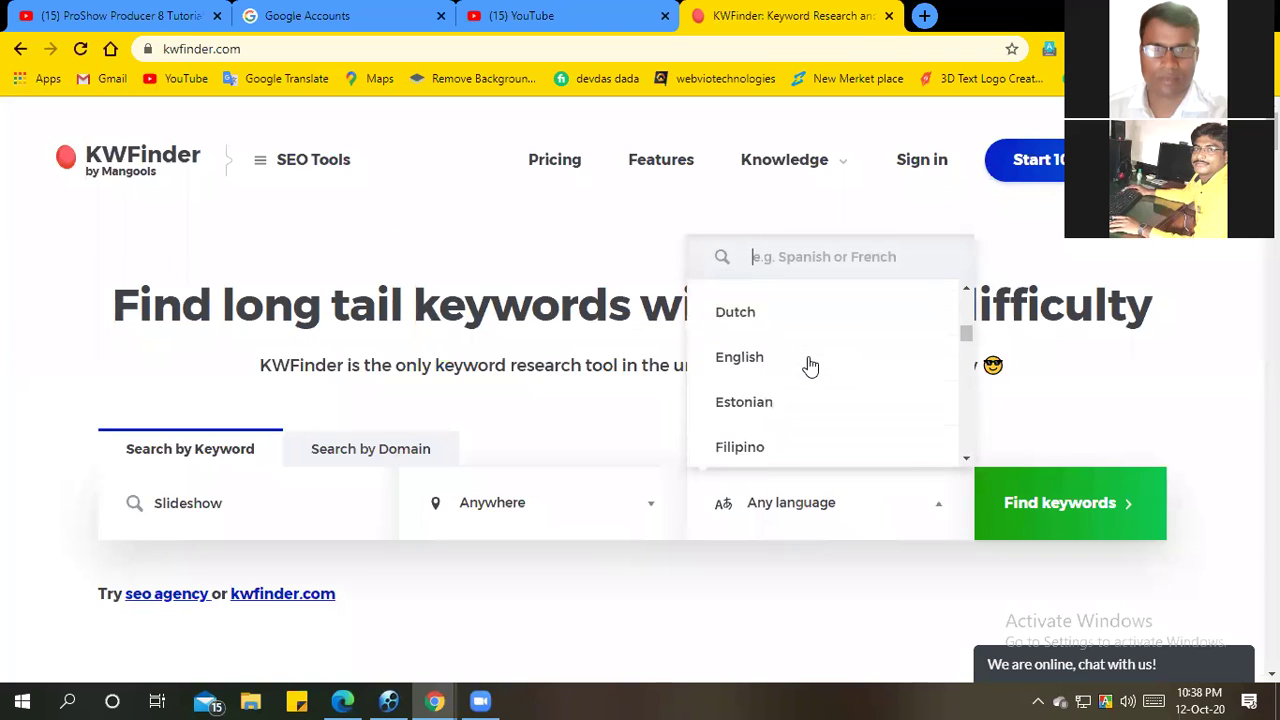
click(798, 384)
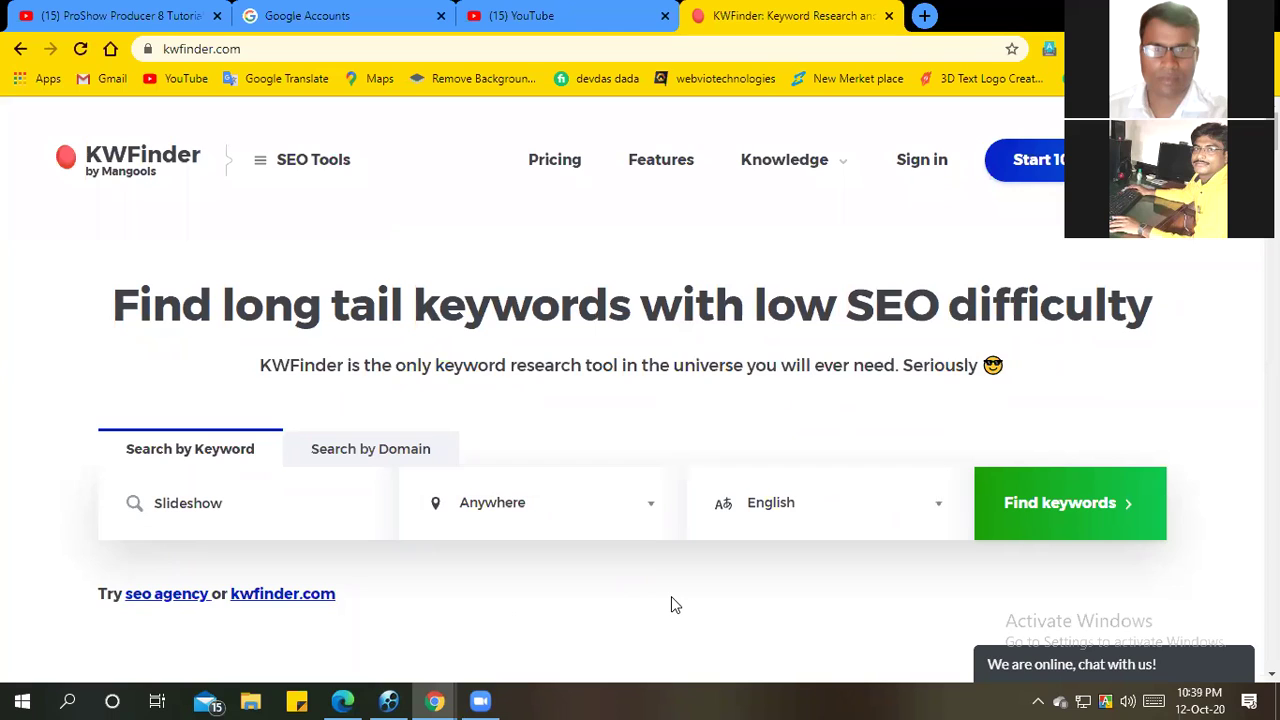
Step: Run the Slideshow keyword search and choose Create Mangools account in the free-access popup
click(1068, 508)
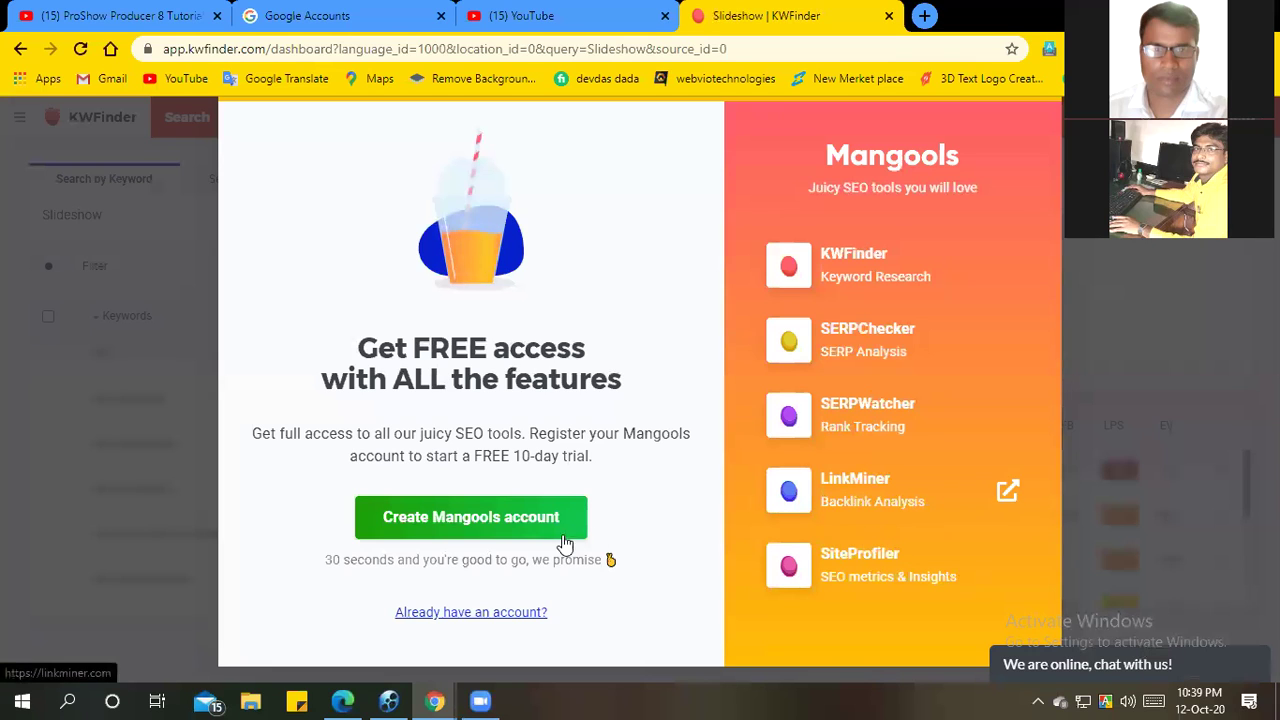
click(491, 514)
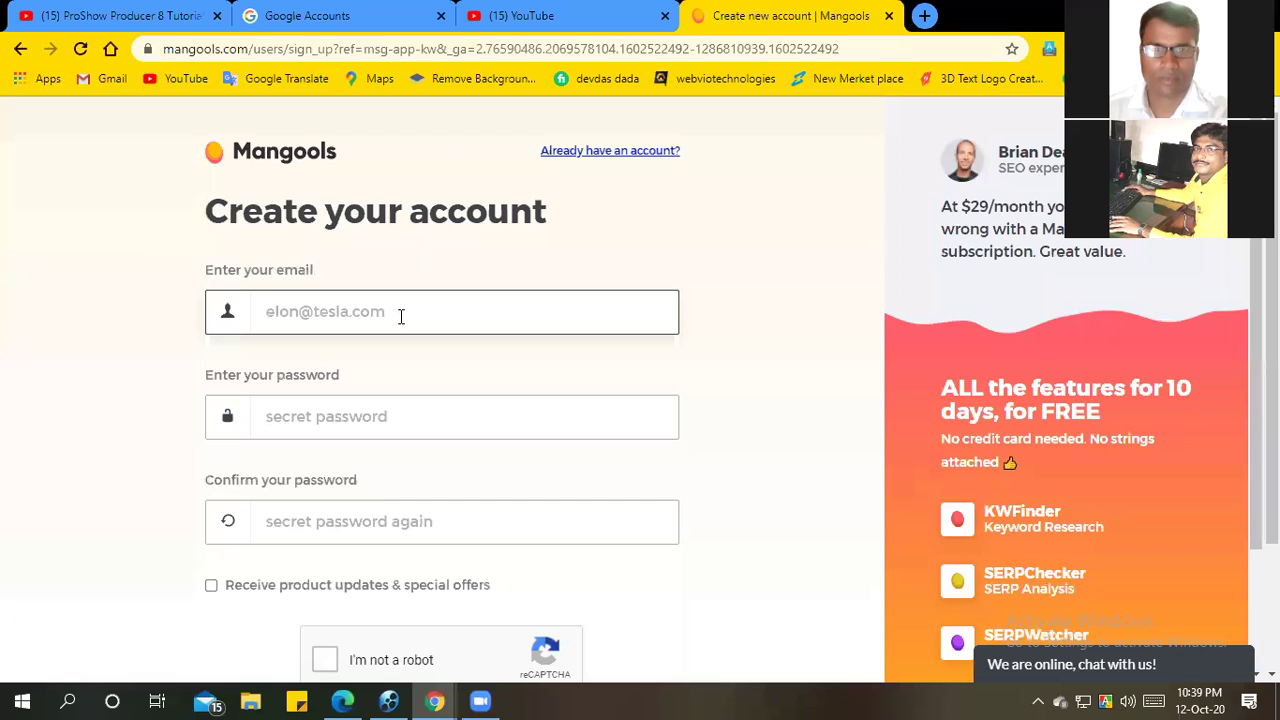
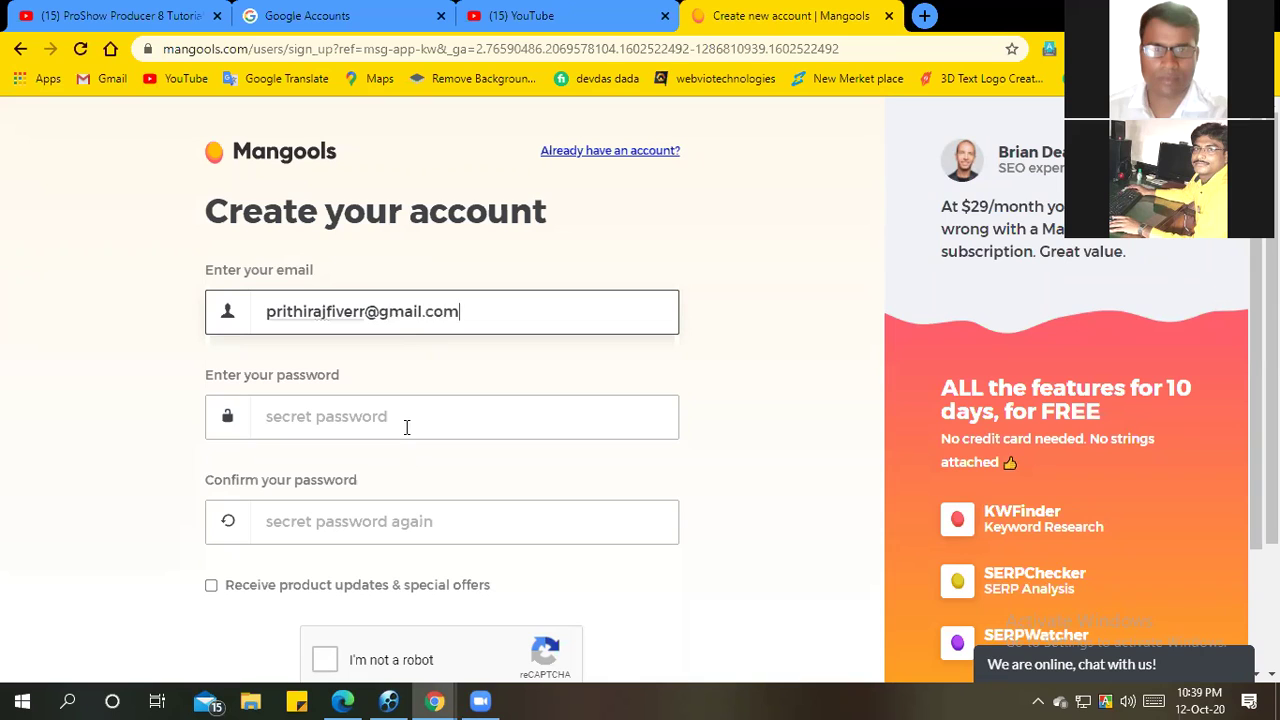
Step: Enter the account email address and a password, then repeat the password in the confirm field
click(337, 414)
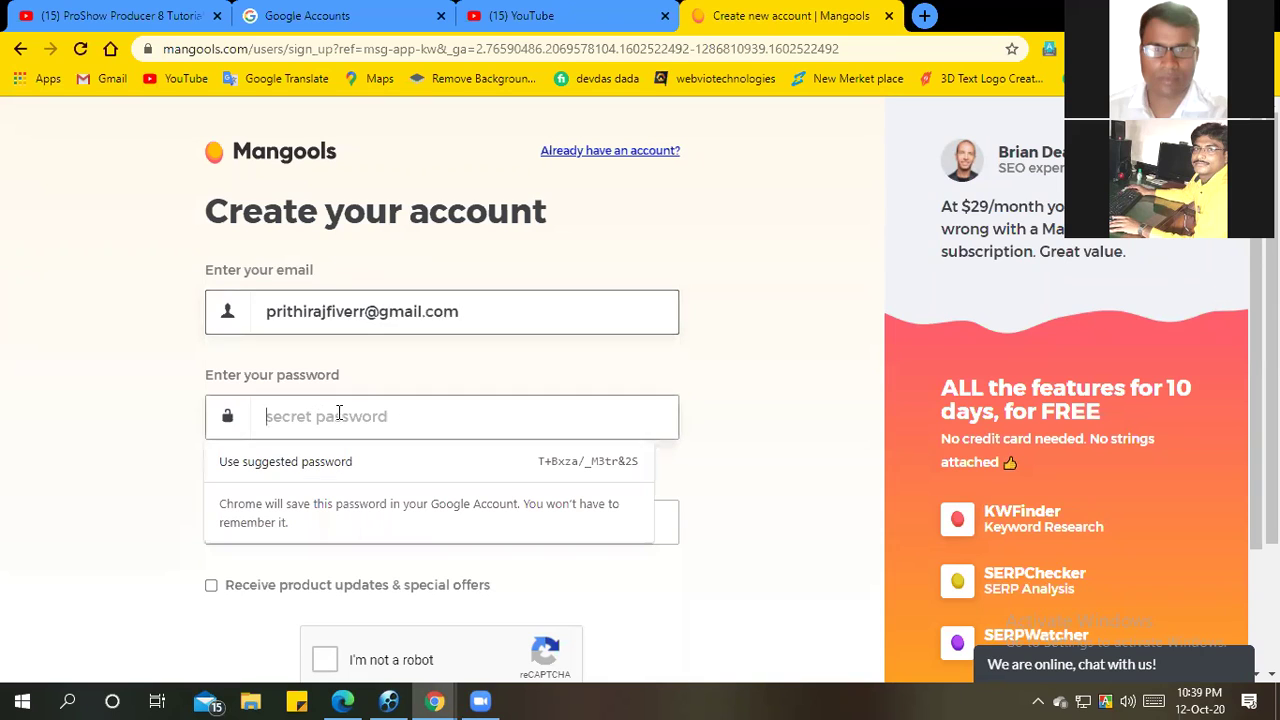
text(pri)
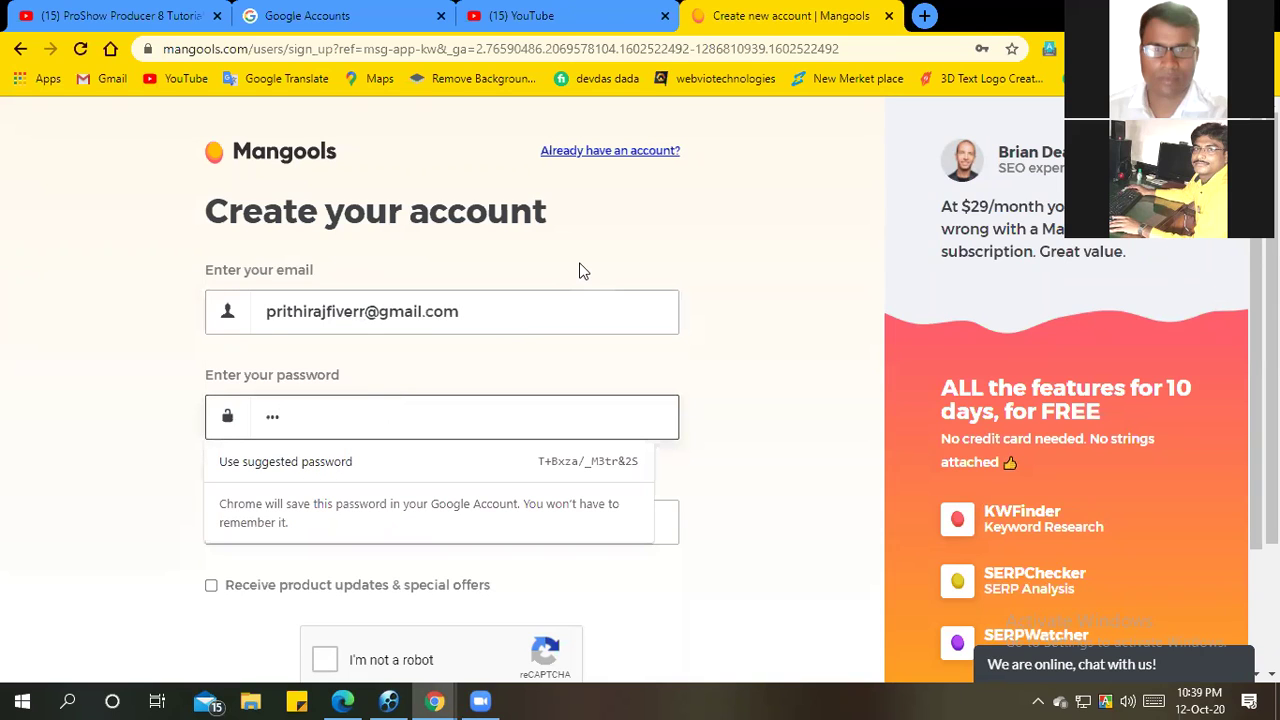
text(•••••)
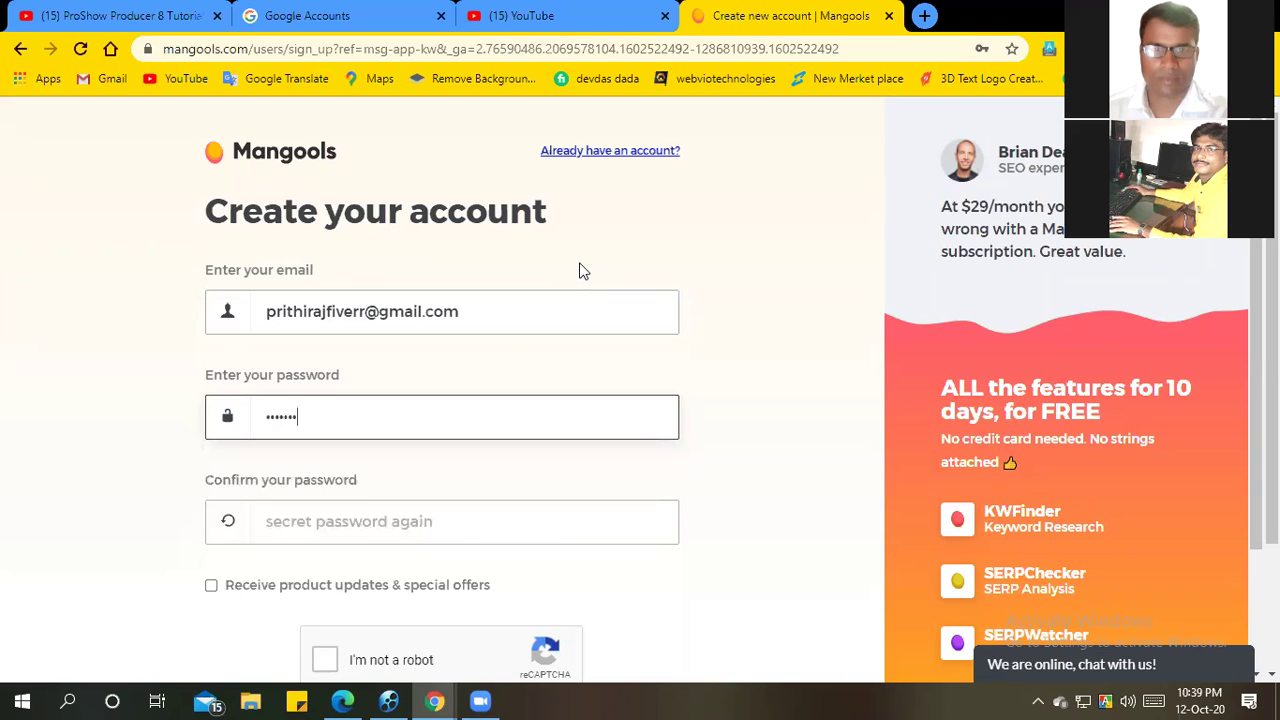
click(340, 527)
text(•••••••)
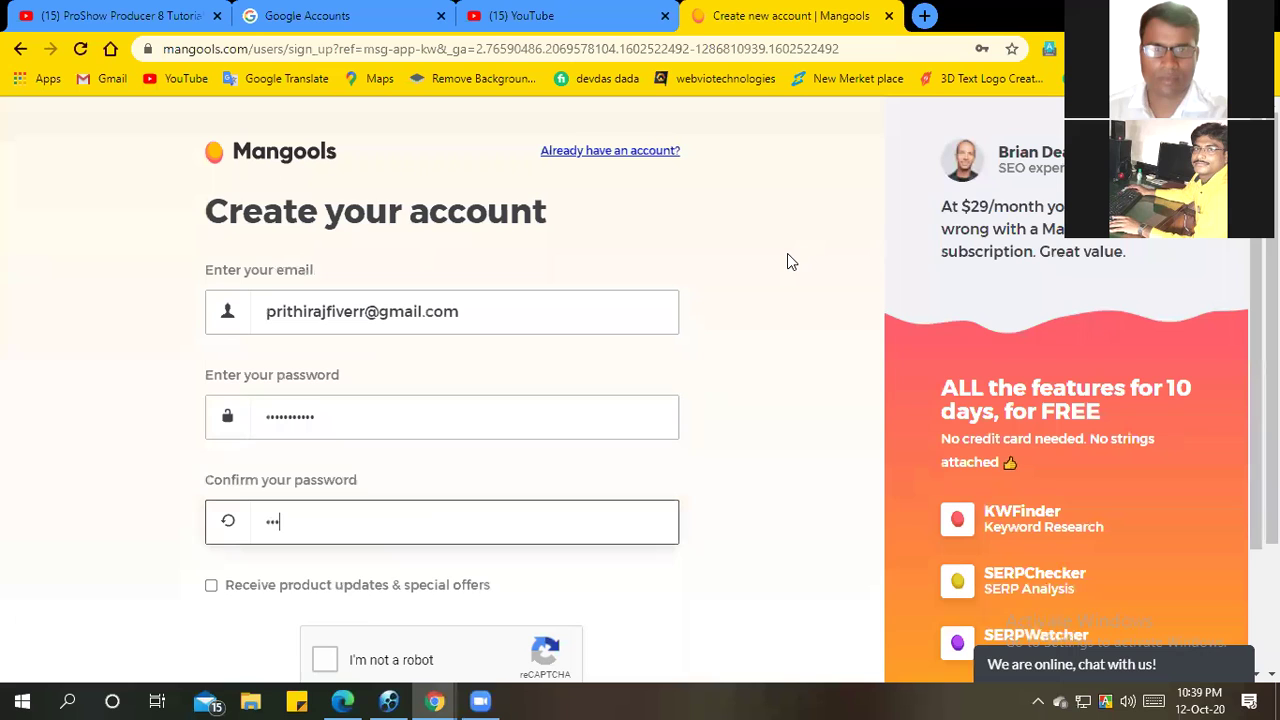
text(••••)
Step: Opt into updates and offers, pass the reCAPTCHA, create the account, and save the password
scroll(300, 460, down, 2)
click(211, 420)
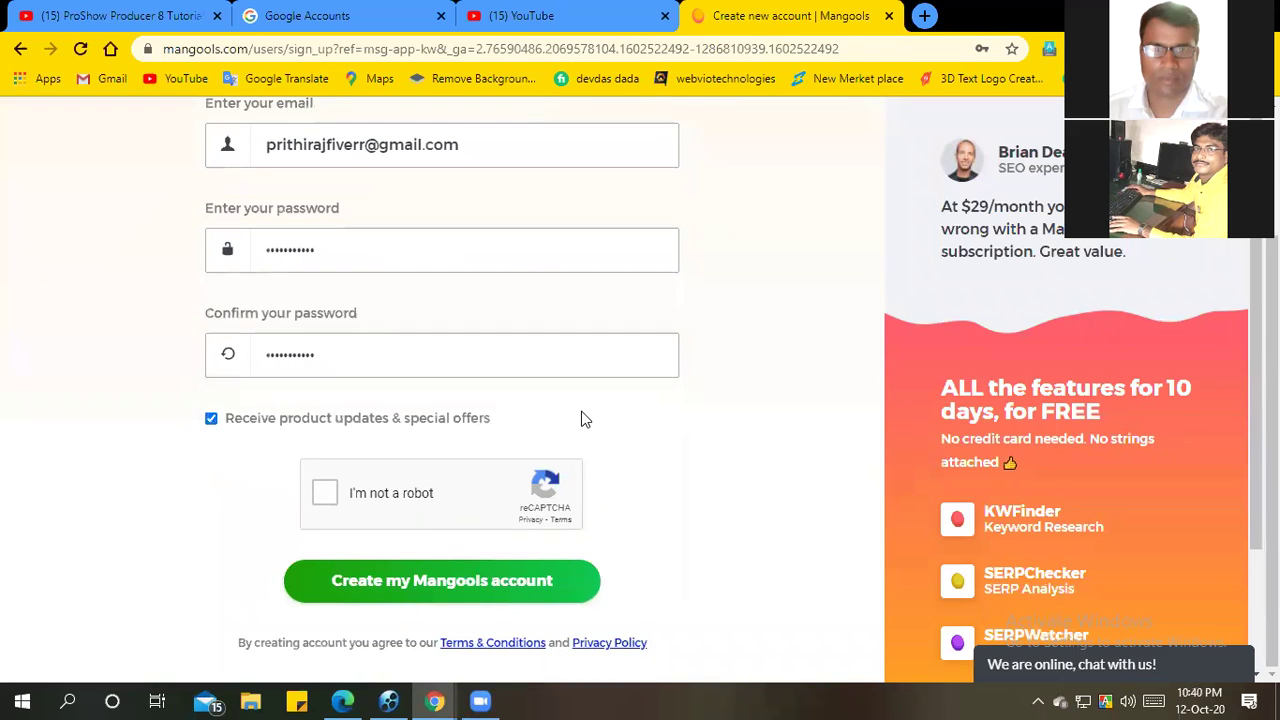
click(326, 495)
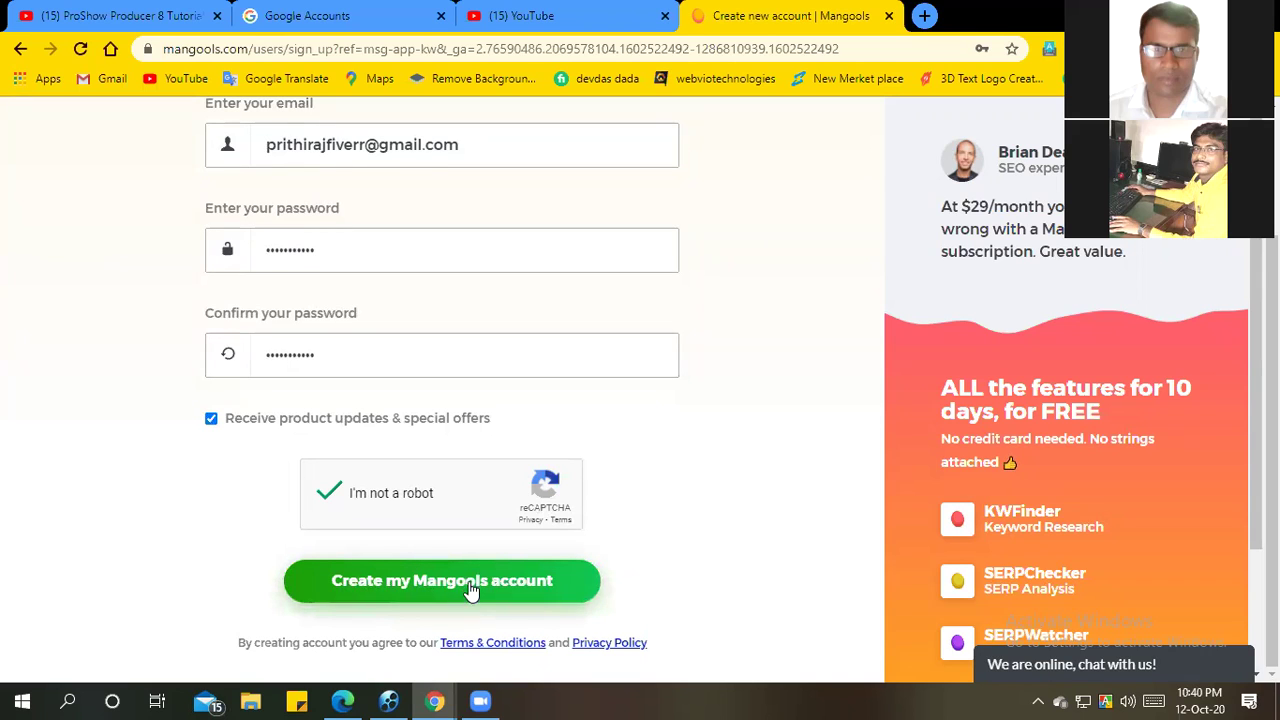
click(457, 590)
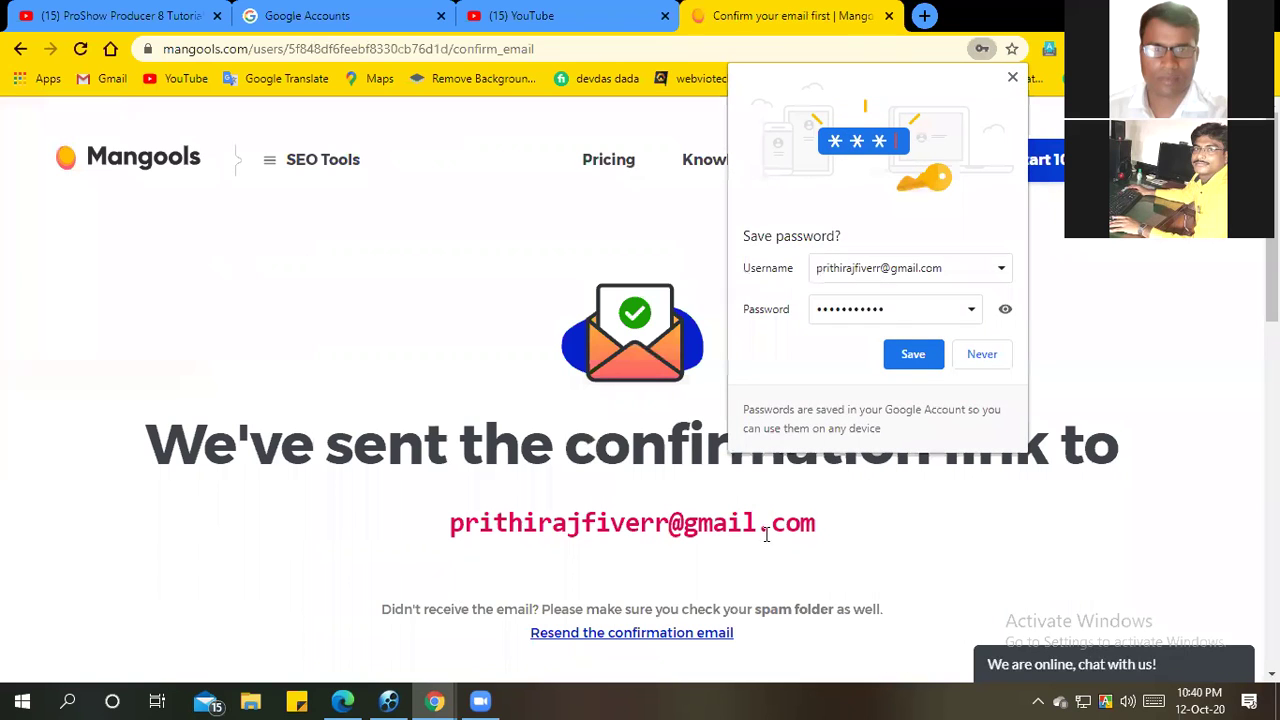
click(911, 352)
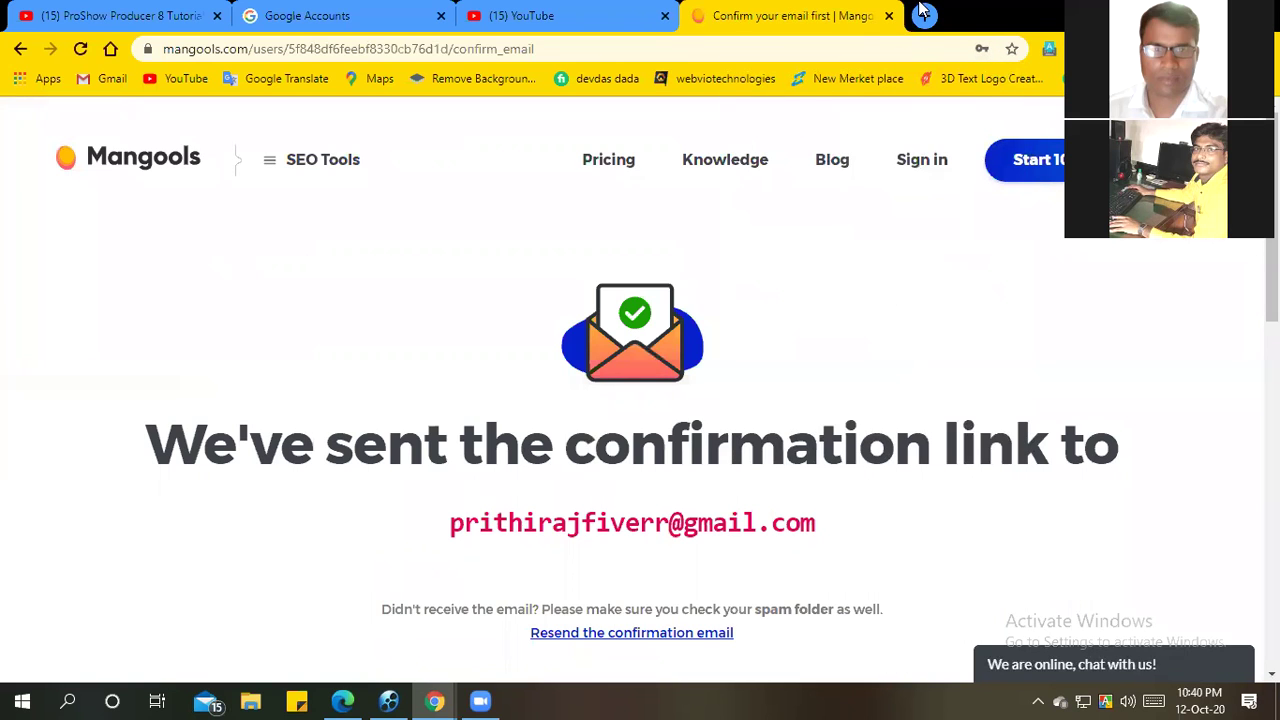
click(924, 15)
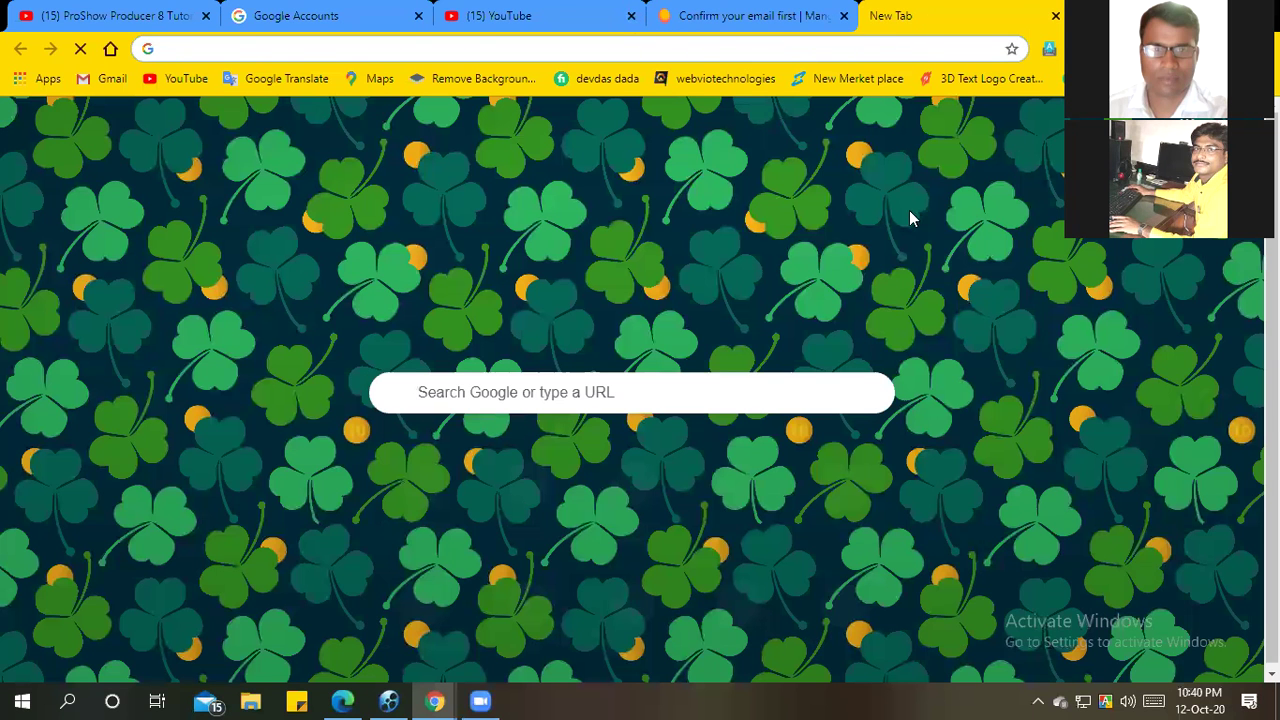
Step: Open the Mangools 'Confirm email address' message in Gmail and confirm the account
click(114, 80)
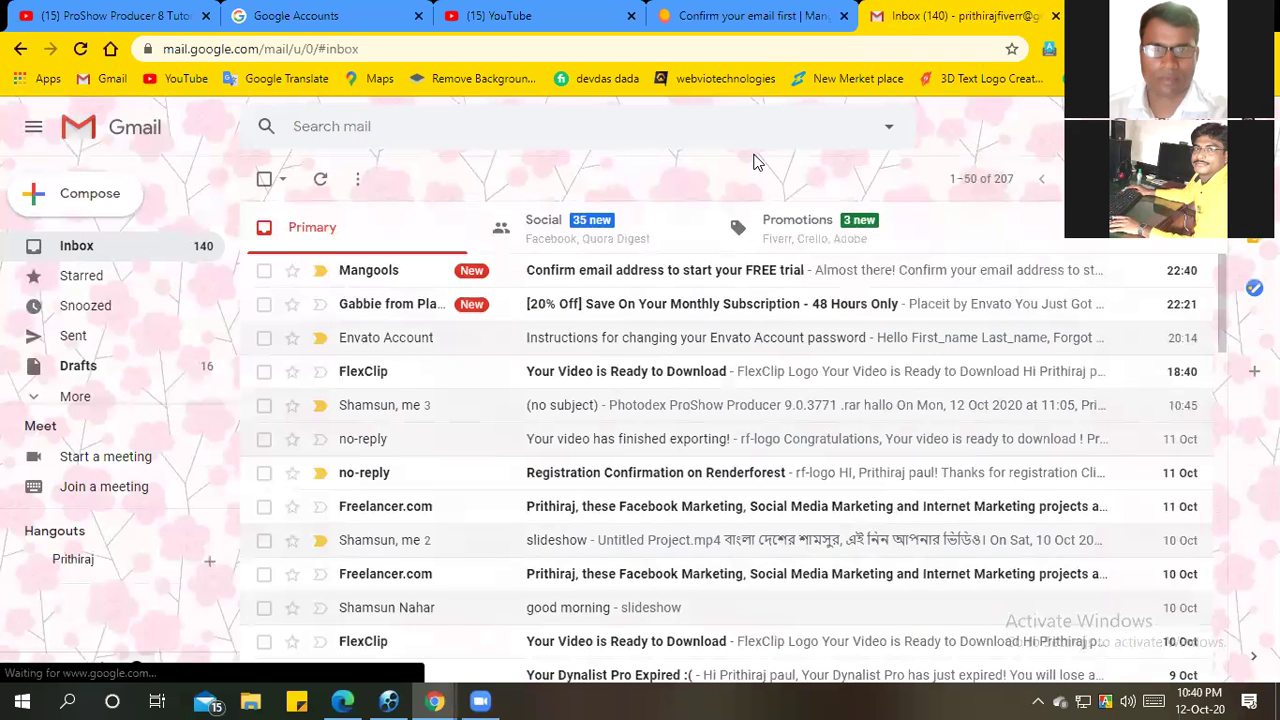
click(625, 281)
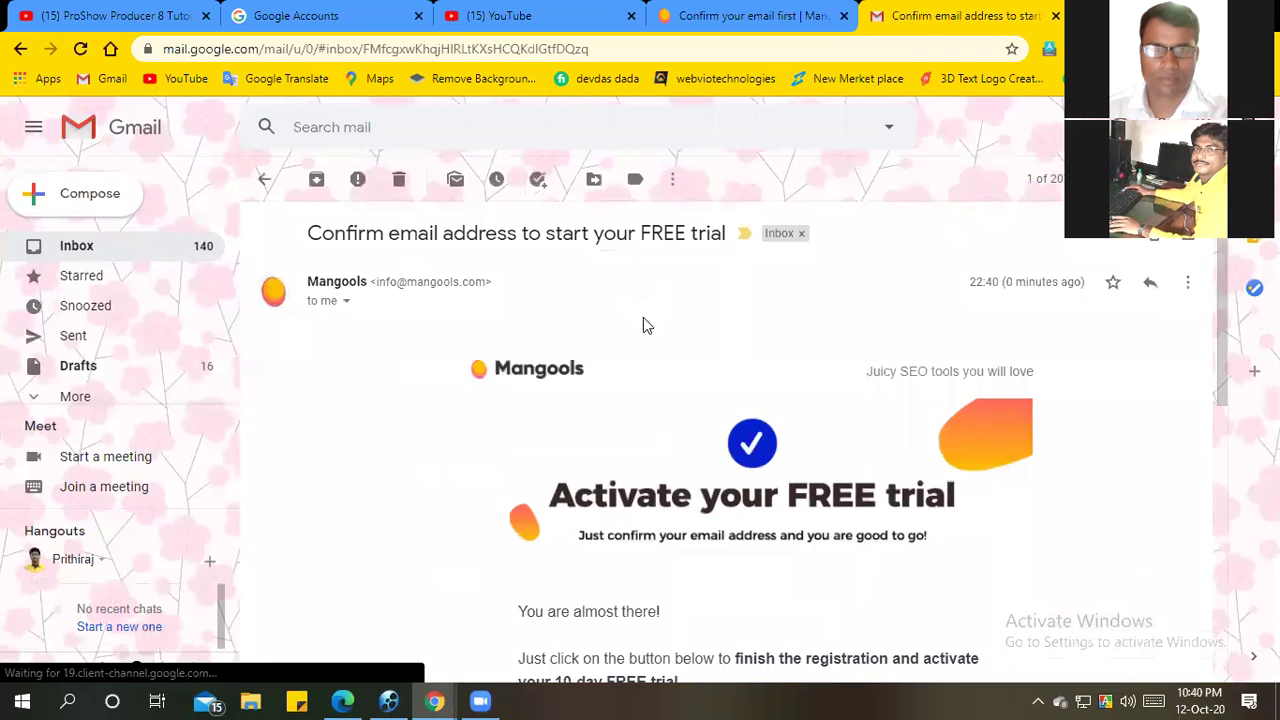
scroll(810, 380, down, 5)
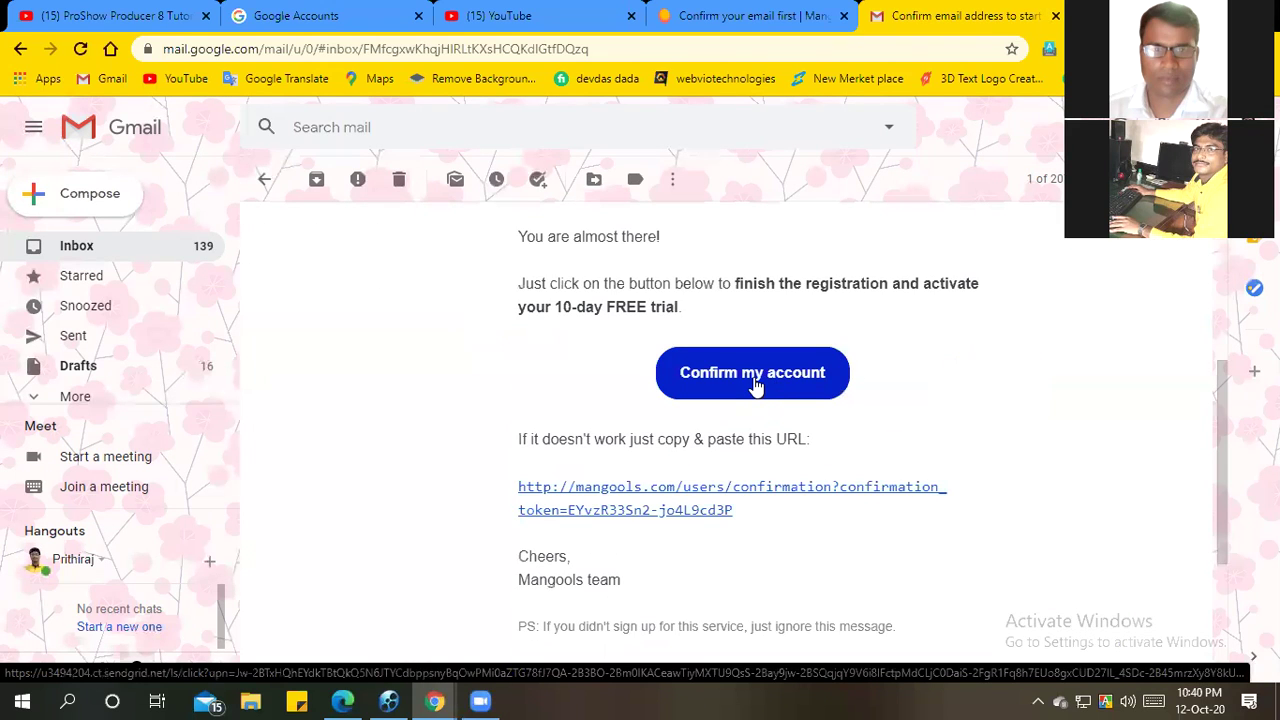
click(755, 380)
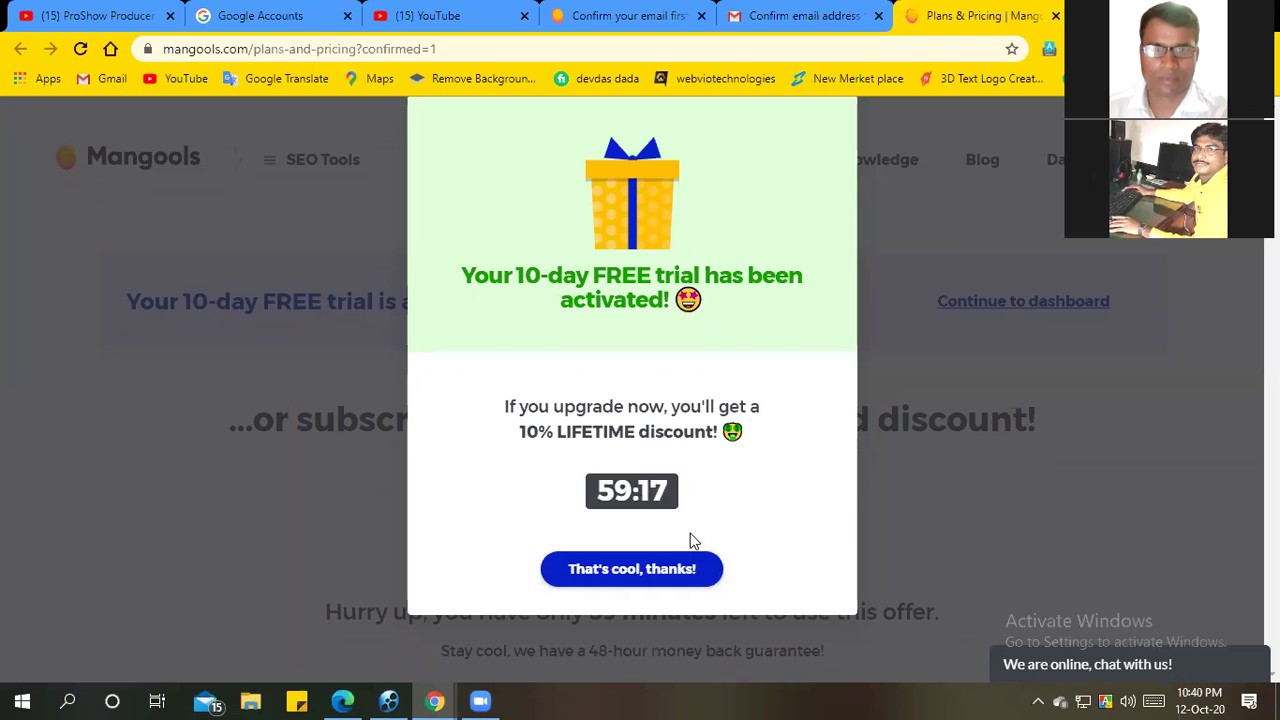
Step: Close the trial-activated popup with "That's cool, thanks!" to reveal the active 10-day trial
click(632, 572)
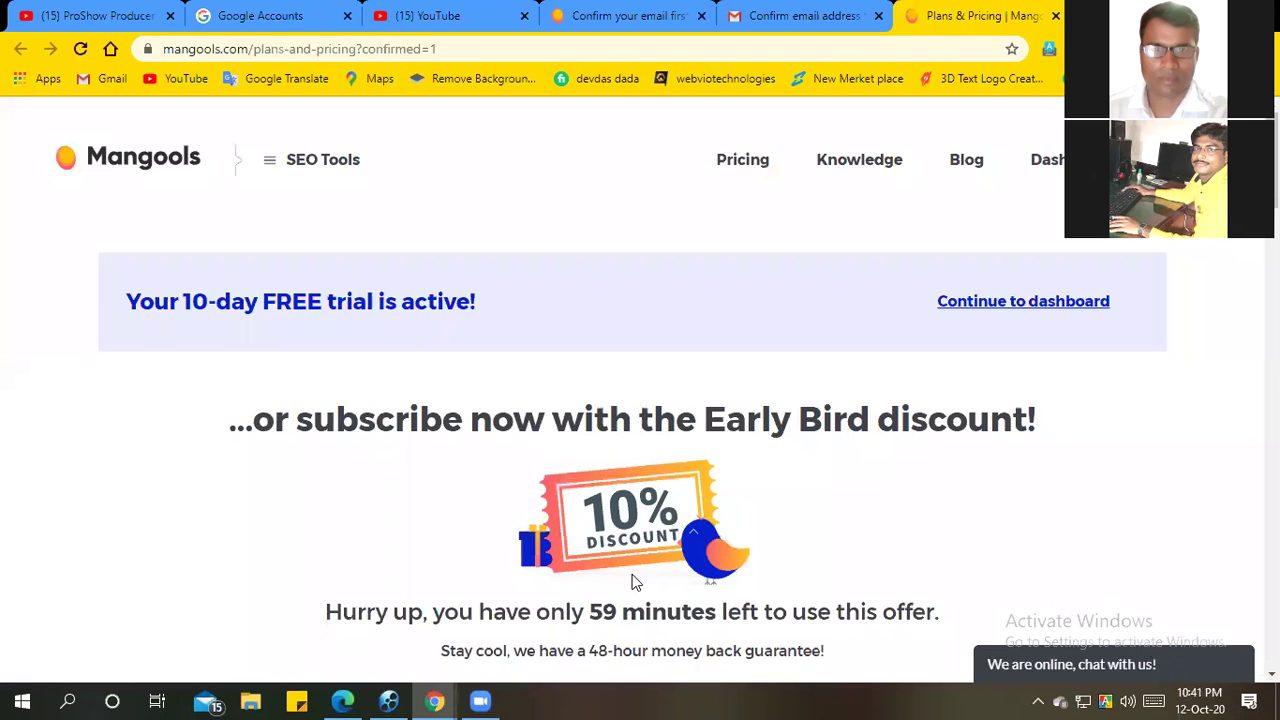
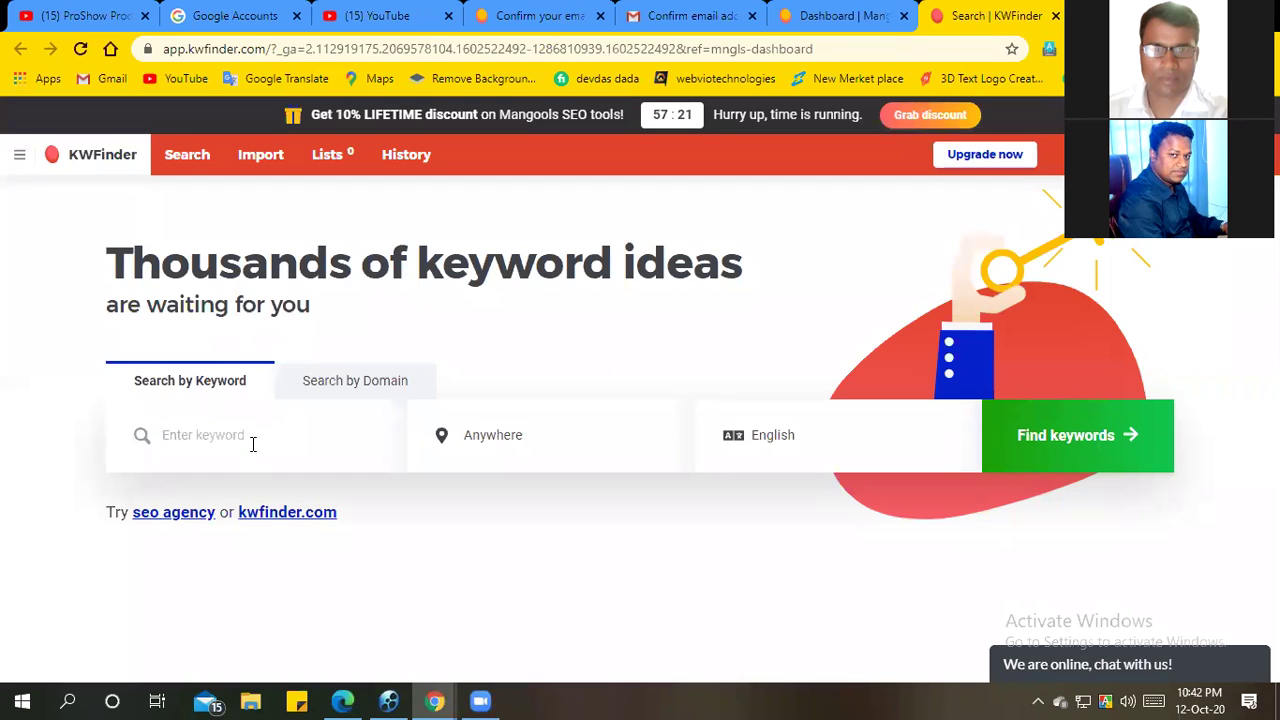
Step: Enter 'slideshow' as the keyword in KWFinder's search box
text(slideshow)
Step: Run the 'slideshow' search to list related keywords like slideshow maker (73,300, KD 49)
click(1040, 456)
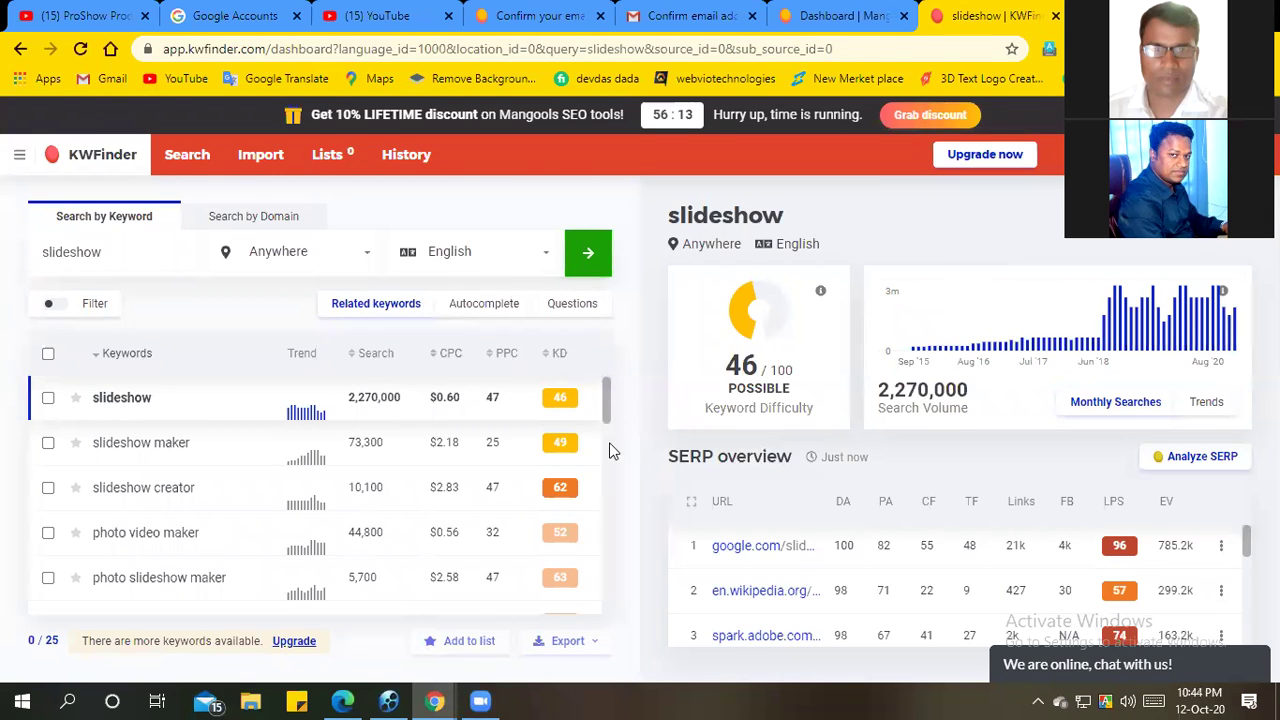
scroll(608, 430, down, 2)
scroll(560, 437, up, 1)
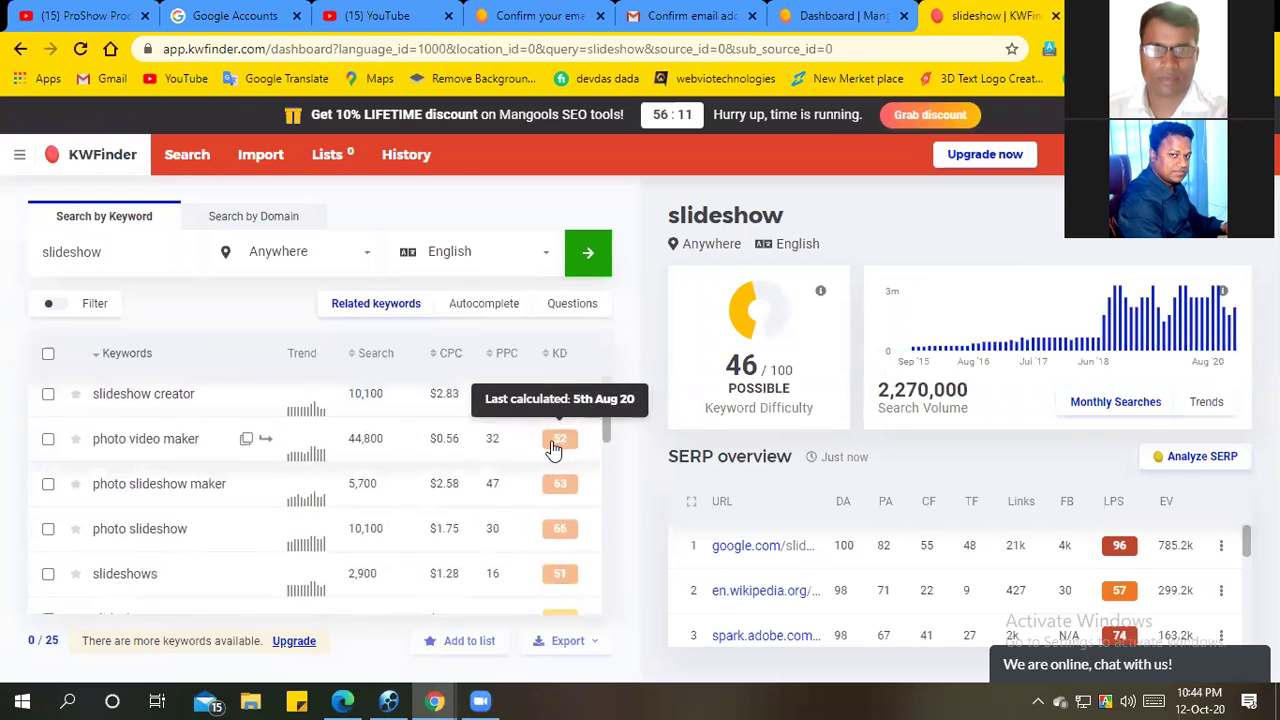
scroll(553, 448, down, 2)
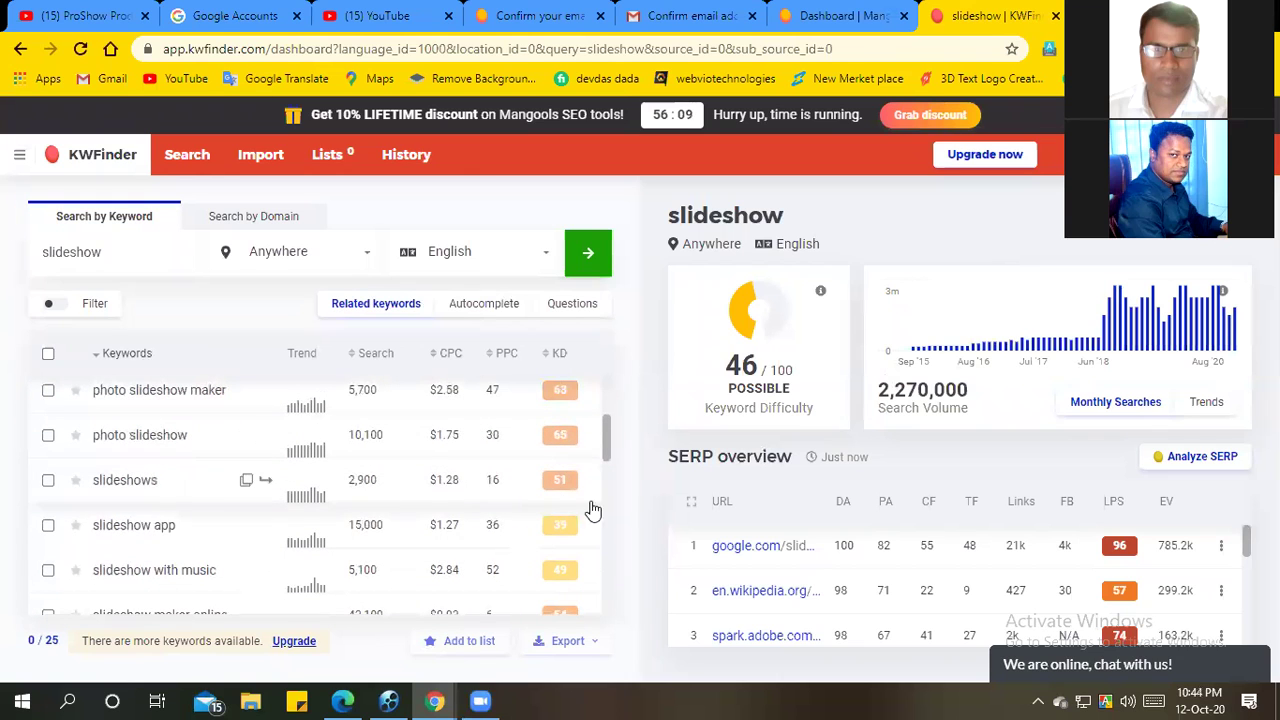
scroll(488, 516, down, 2)
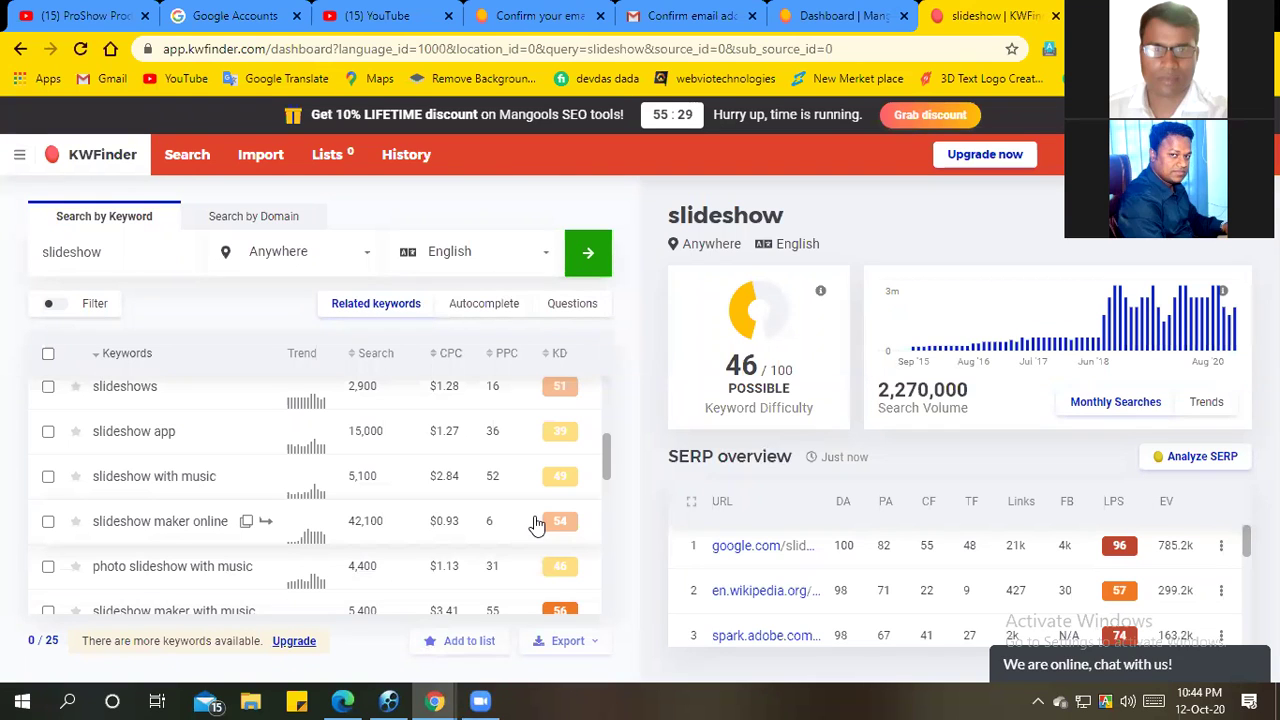
scroll(518, 489, up, 5)
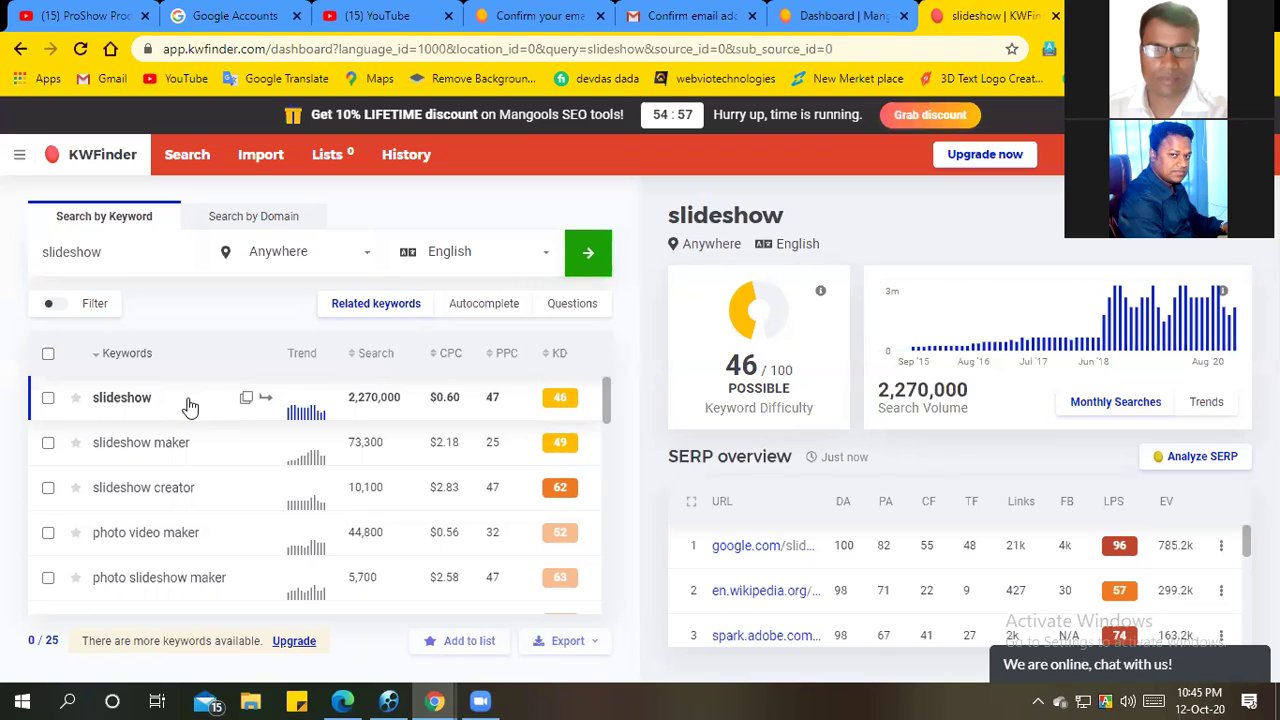
Step: Tick the slideshow keyword so 1 of 25 is selected, then check the other open tabs
right_click(190, 405)
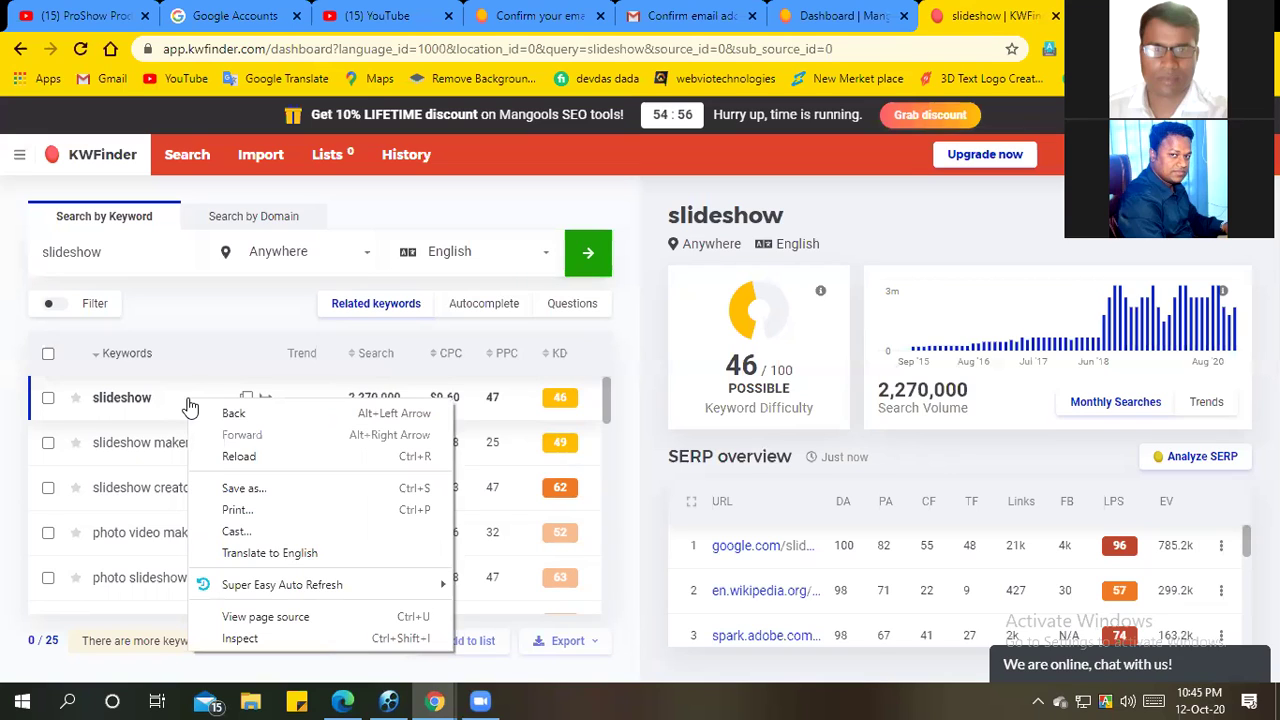
click(48, 399)
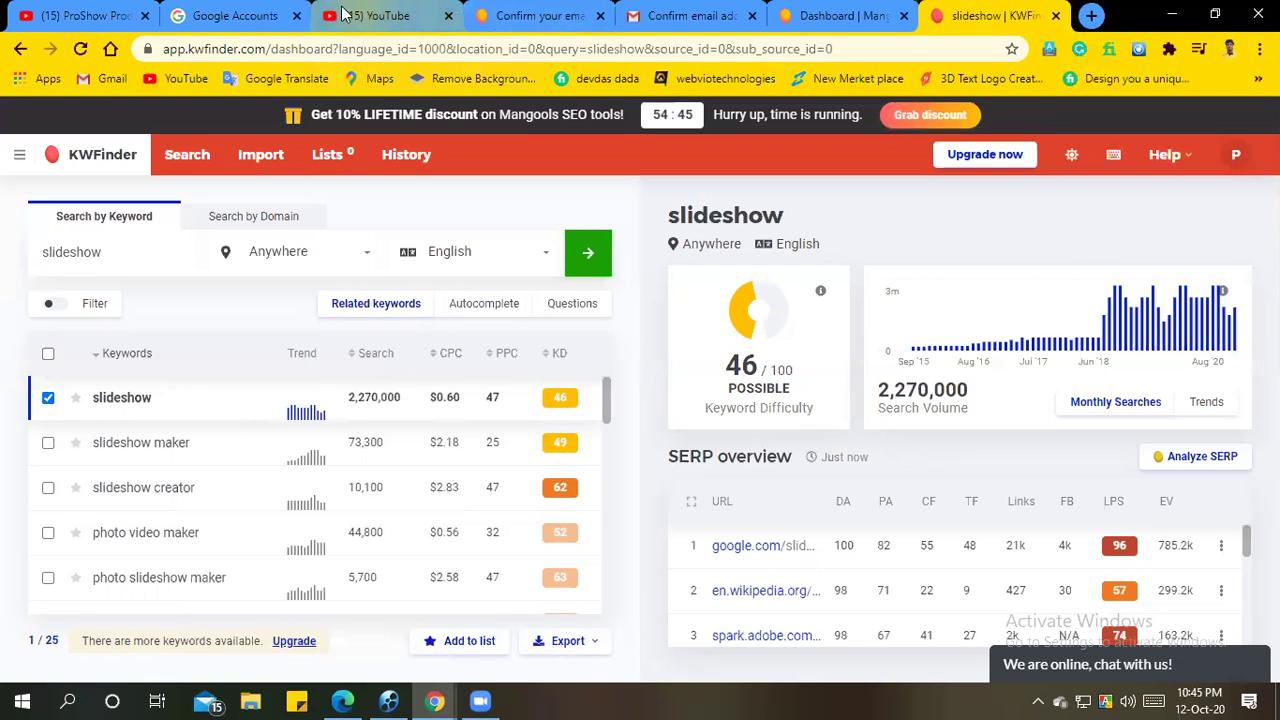
click(40, 14)
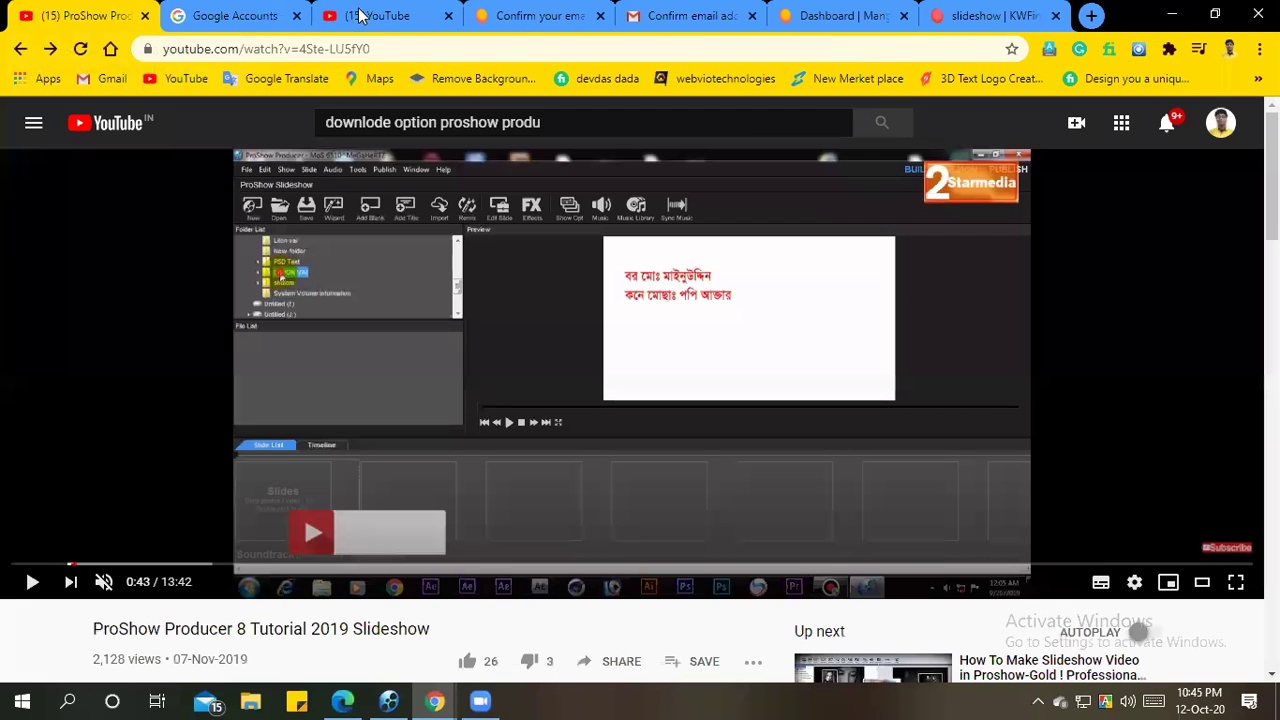
click(366, 16)
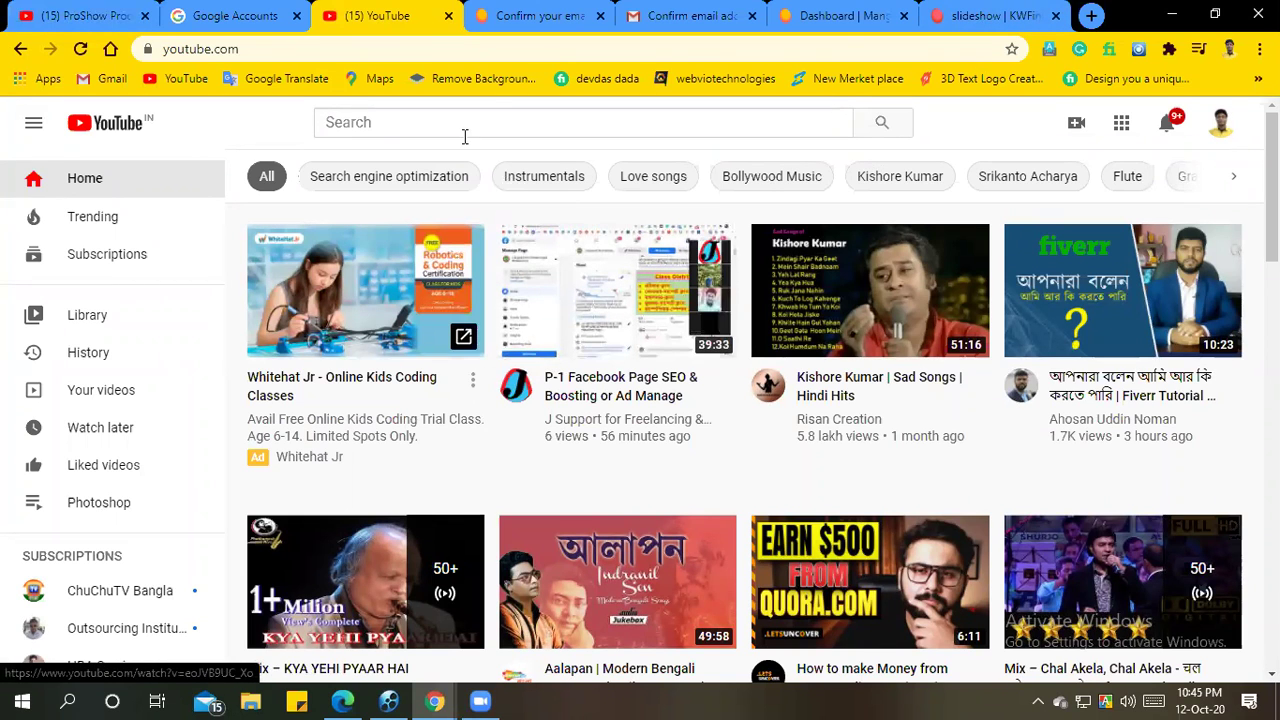
click(843, 12)
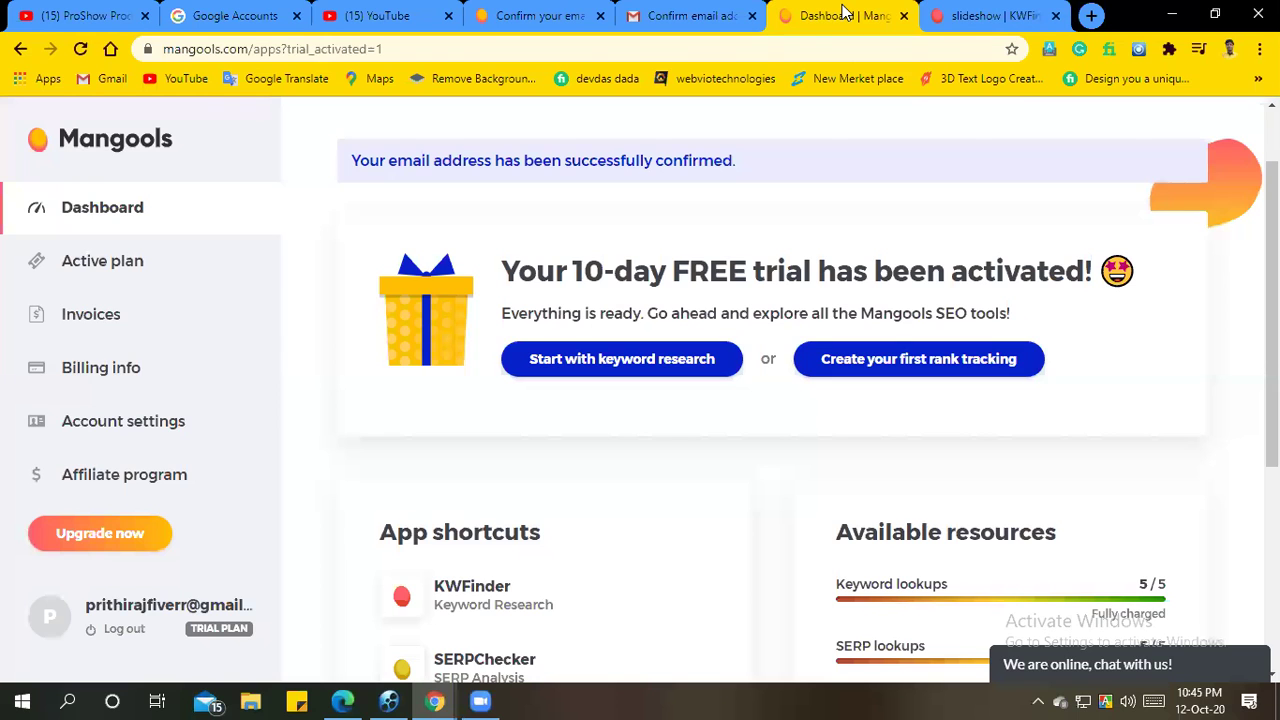
click(968, 14)
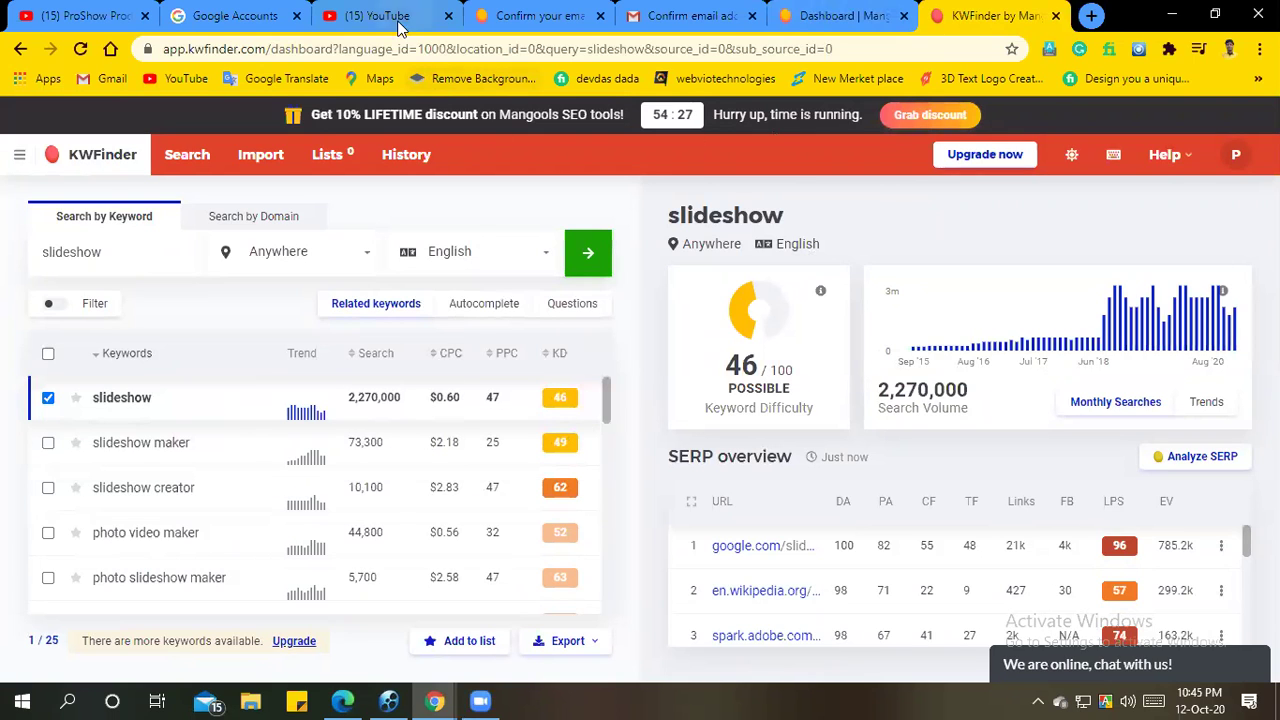
Step: Revisit the Mangools confirmation and Gmail tabs, ending on the Slideshow Brand Account page
click(533, 12)
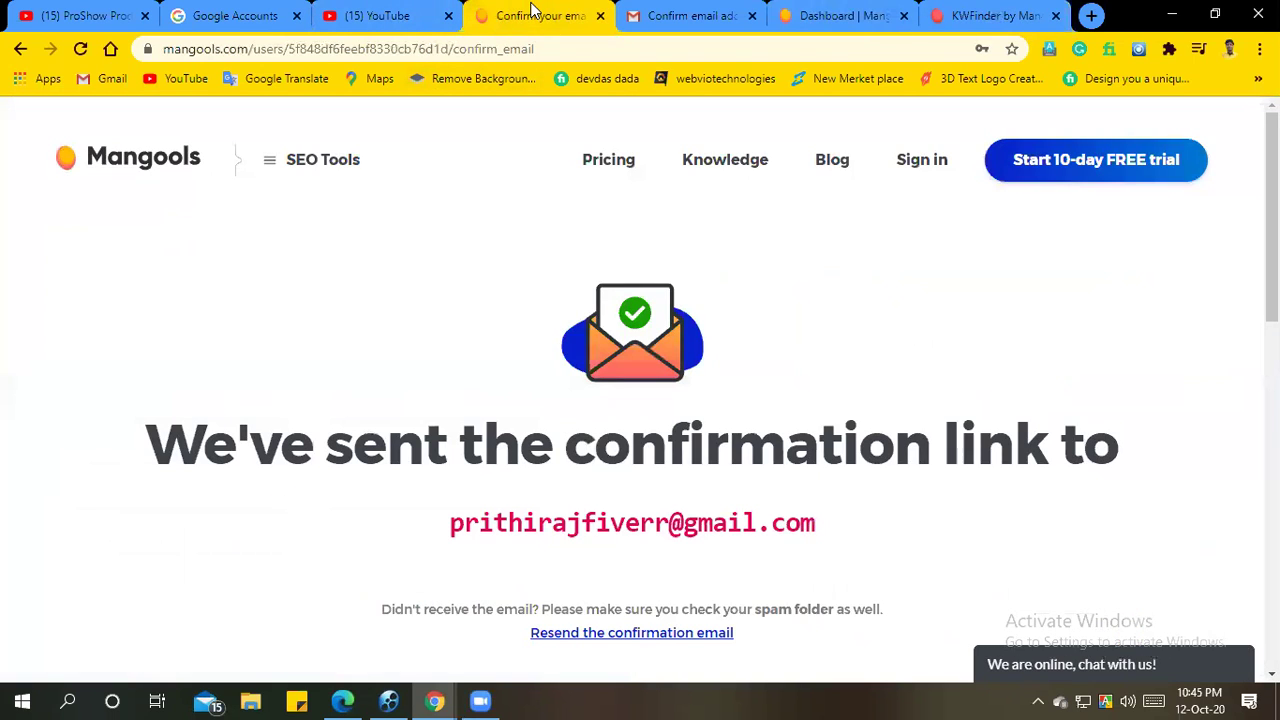
scroll(460, 345, down, 3)
scroll(460, 345, up, 3)
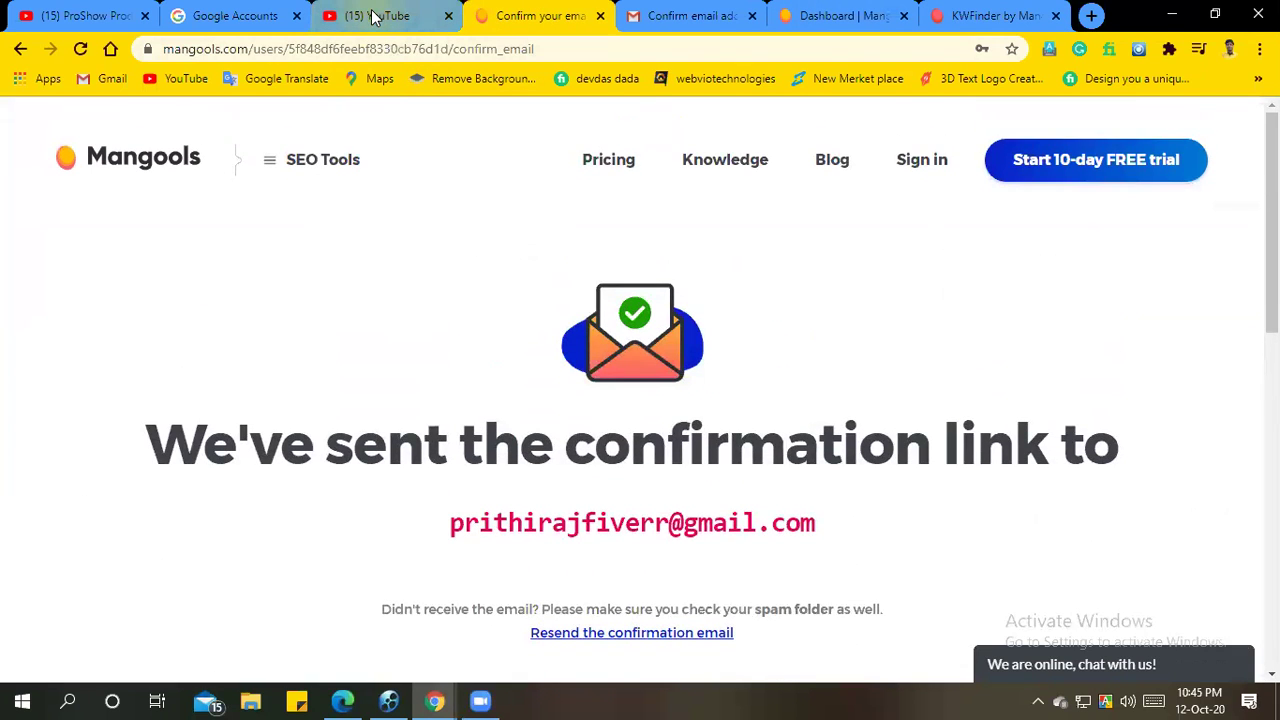
click(373, 18)
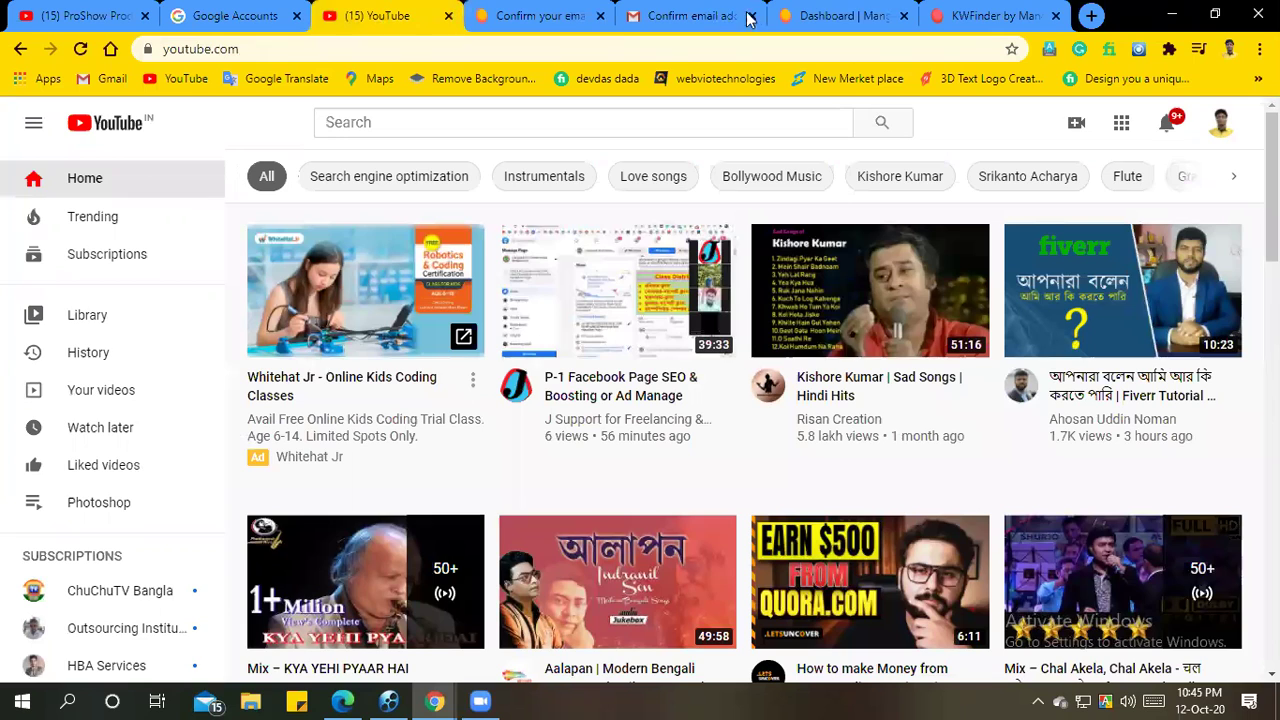
click(815, 14)
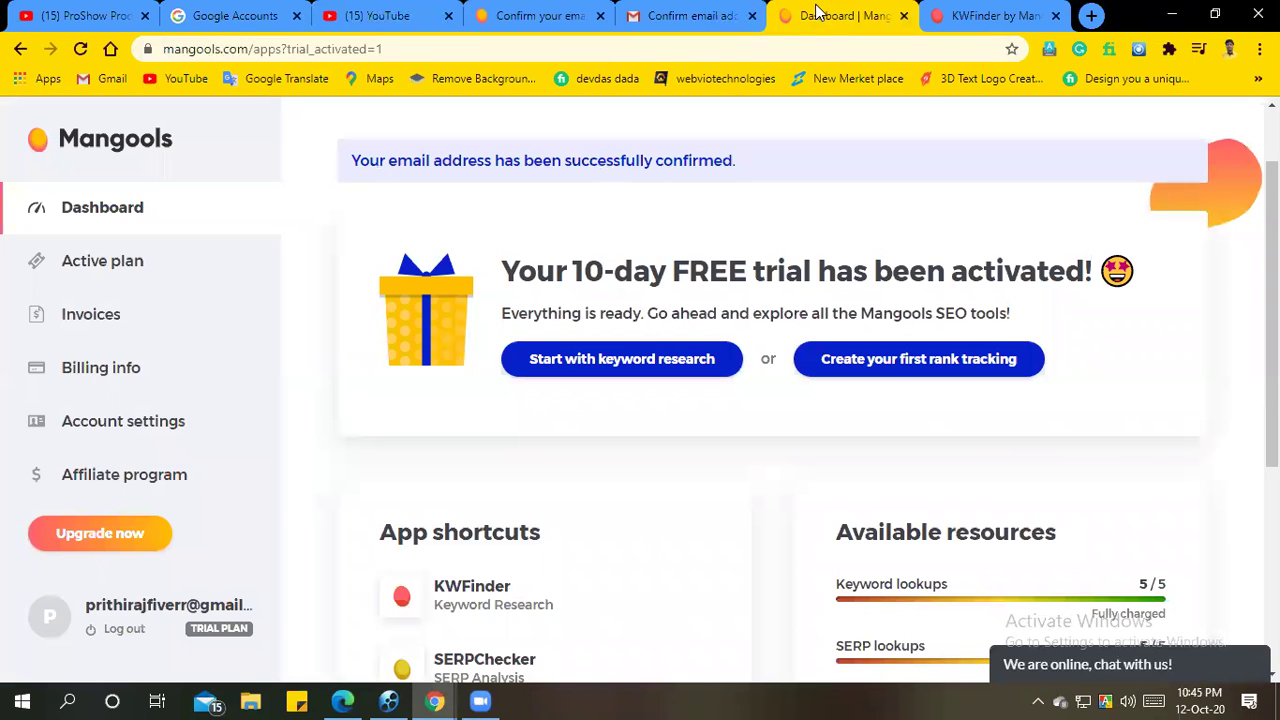
click(978, 18)
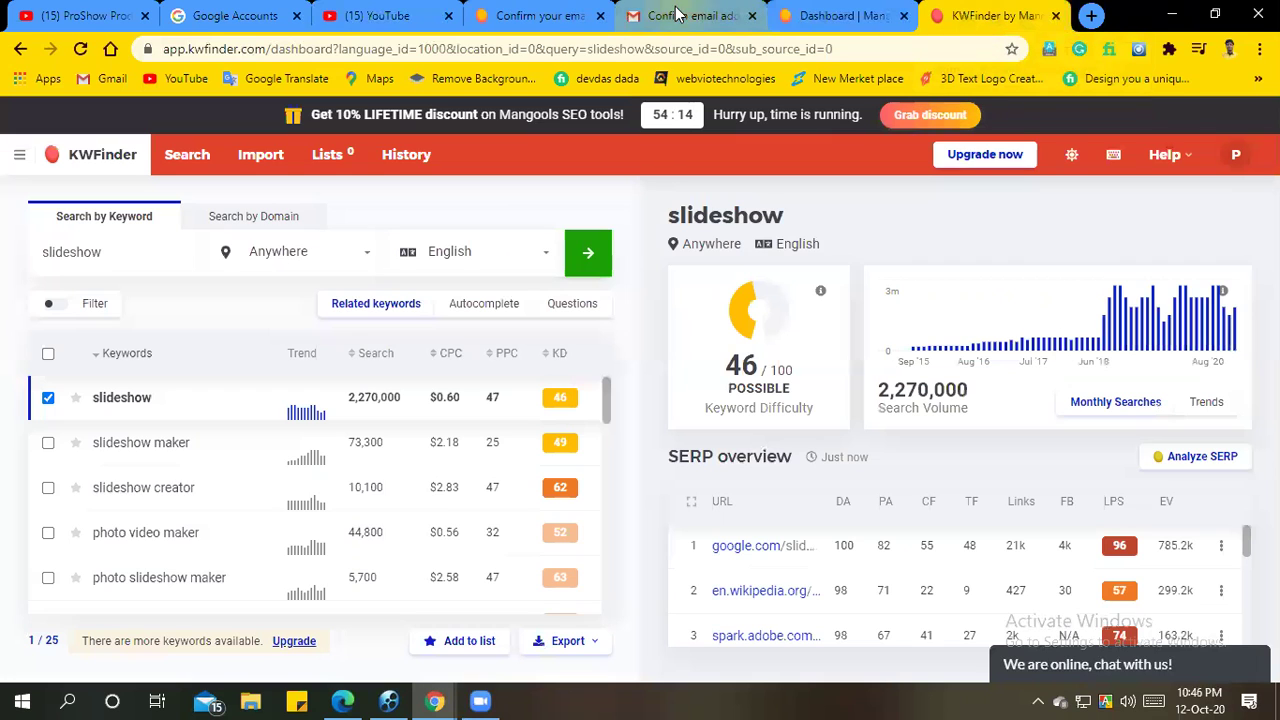
key(ctrl+shift+Tab)
key(ctrl+shift+Tab)
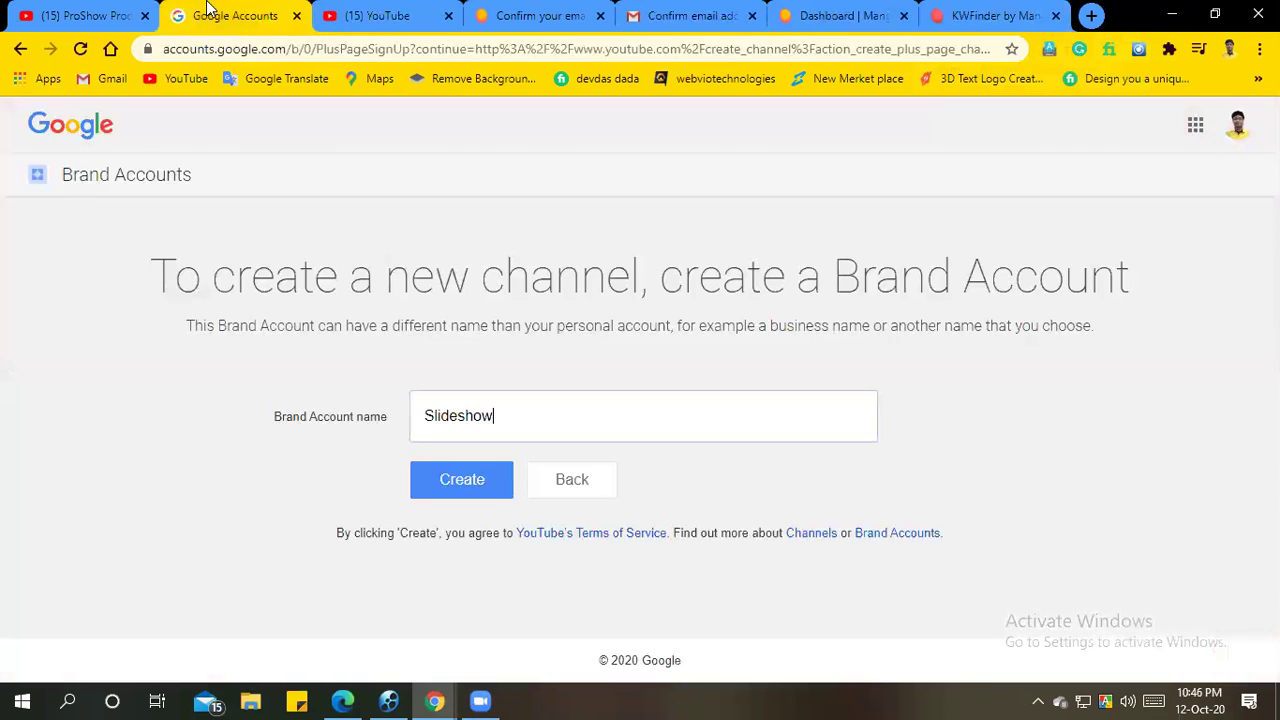
click(235, 15)
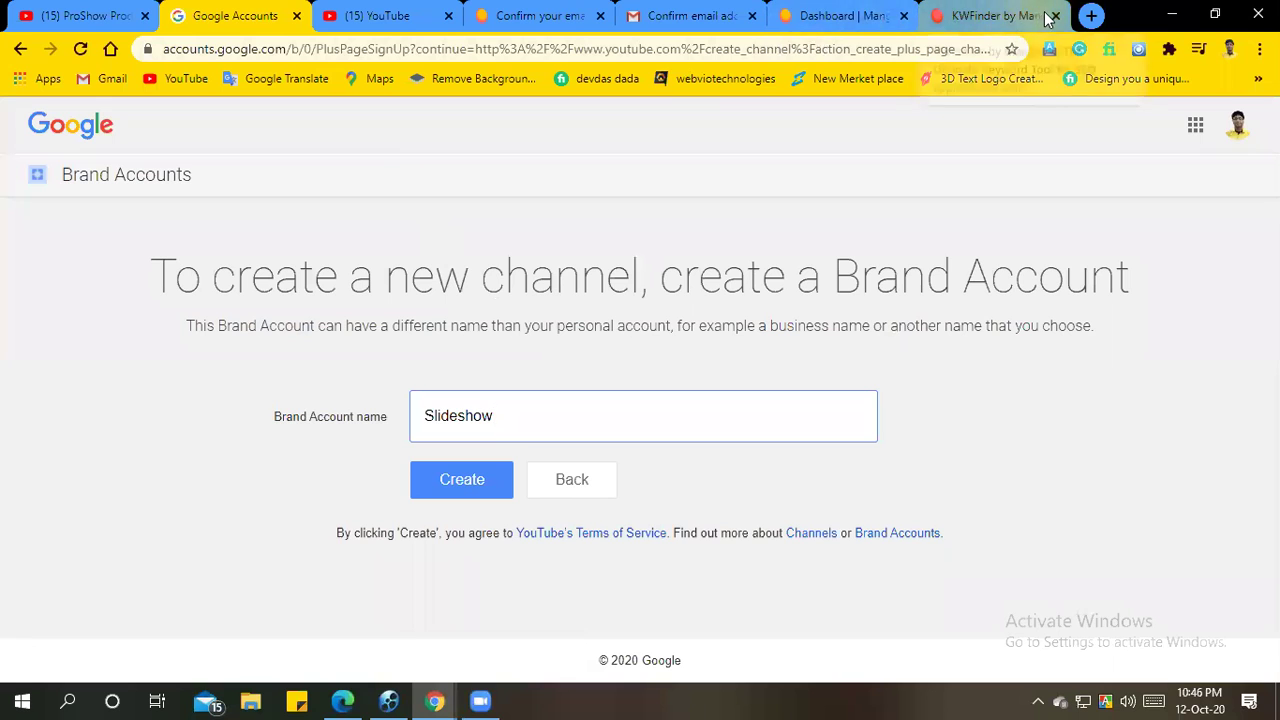
Step: Close the Gmail, KWFinder, Dashboard and Confirm email tabs, then create the Slideshow brand account
click(752, 16)
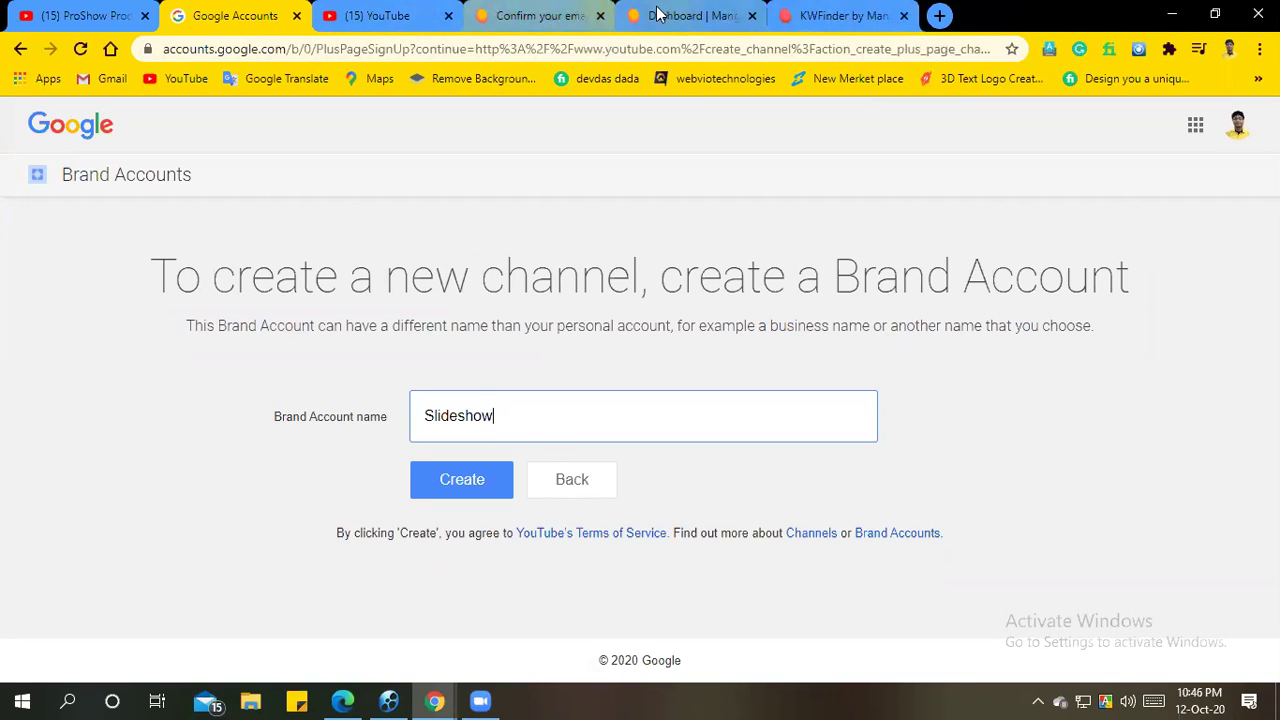
click(905, 16)
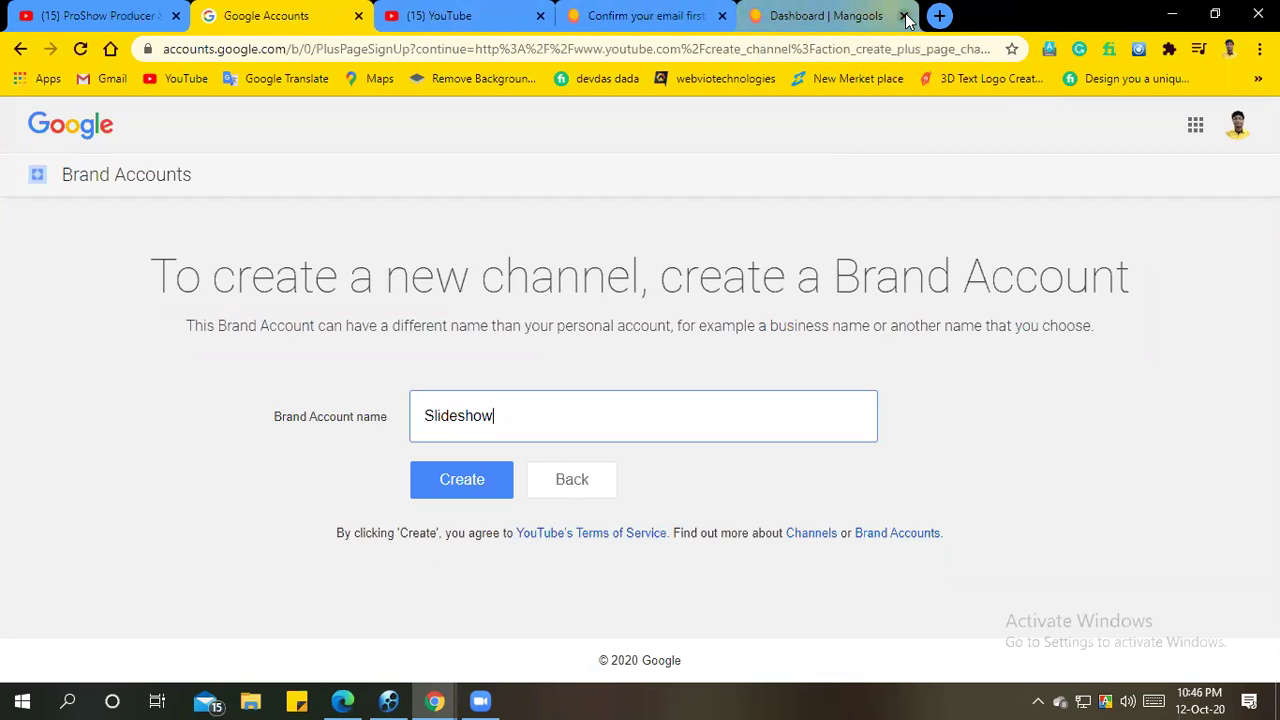
click(907, 16)
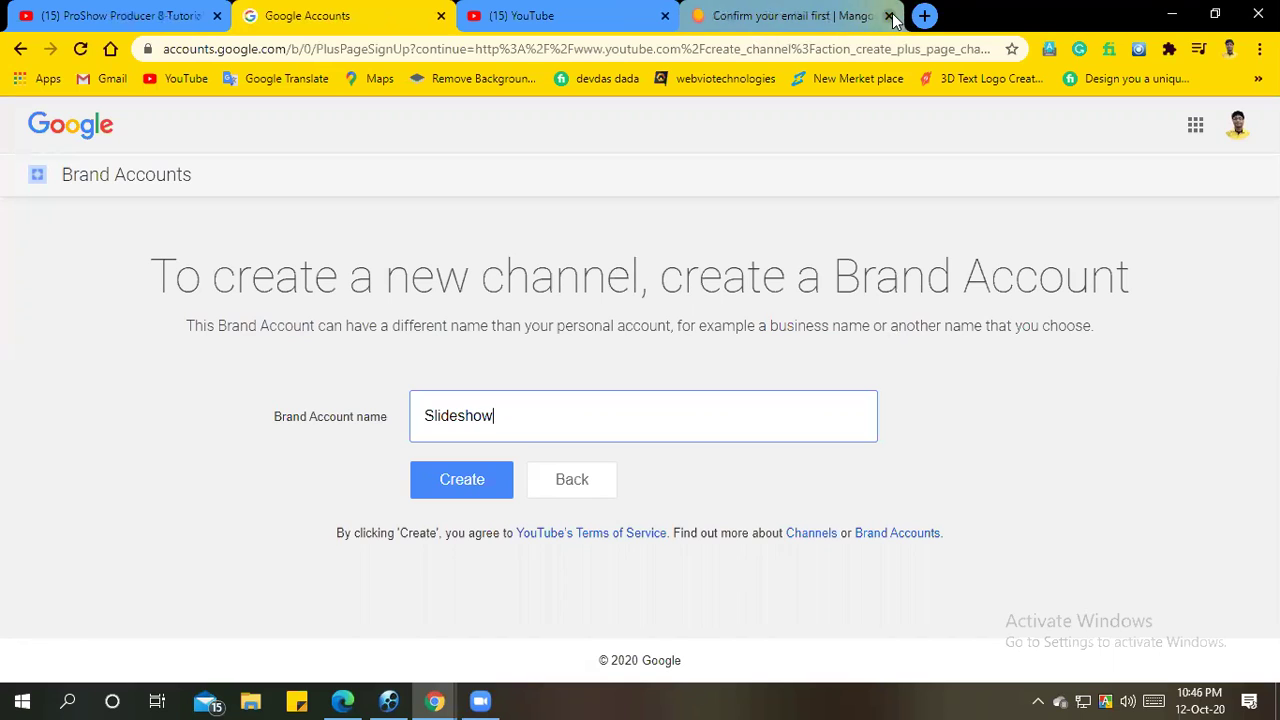
click(888, 16)
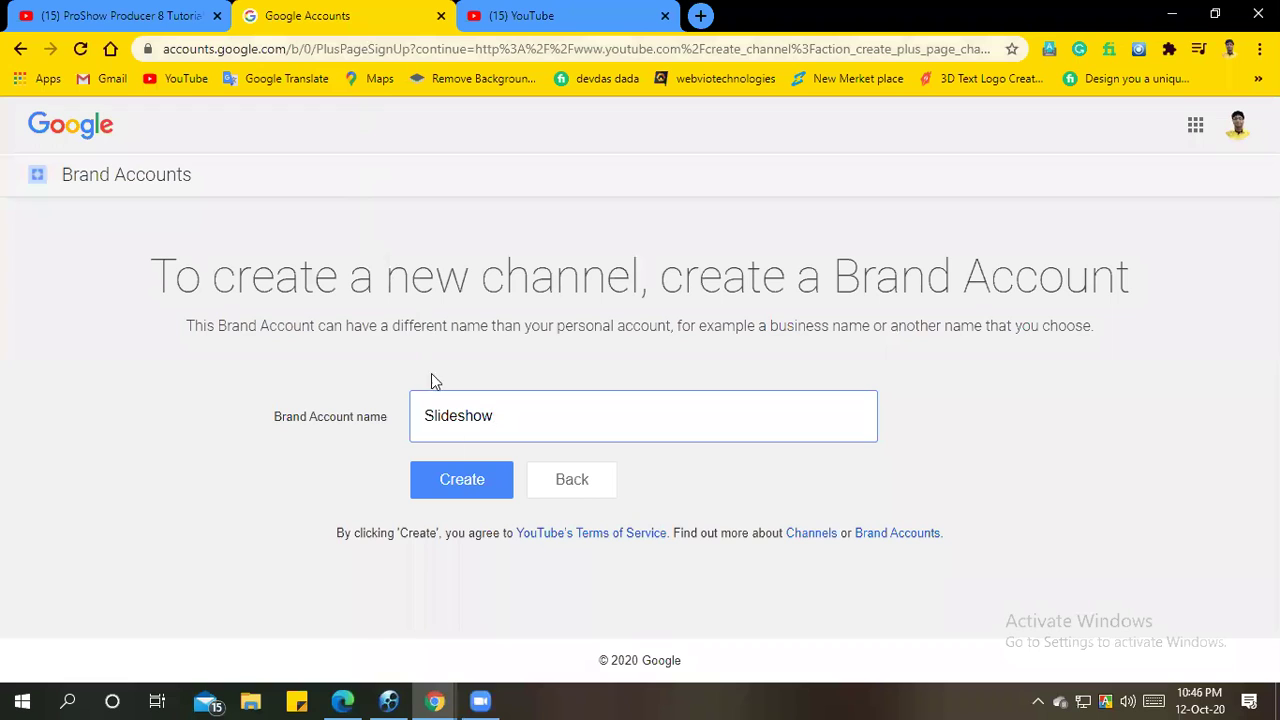
click(465, 476)
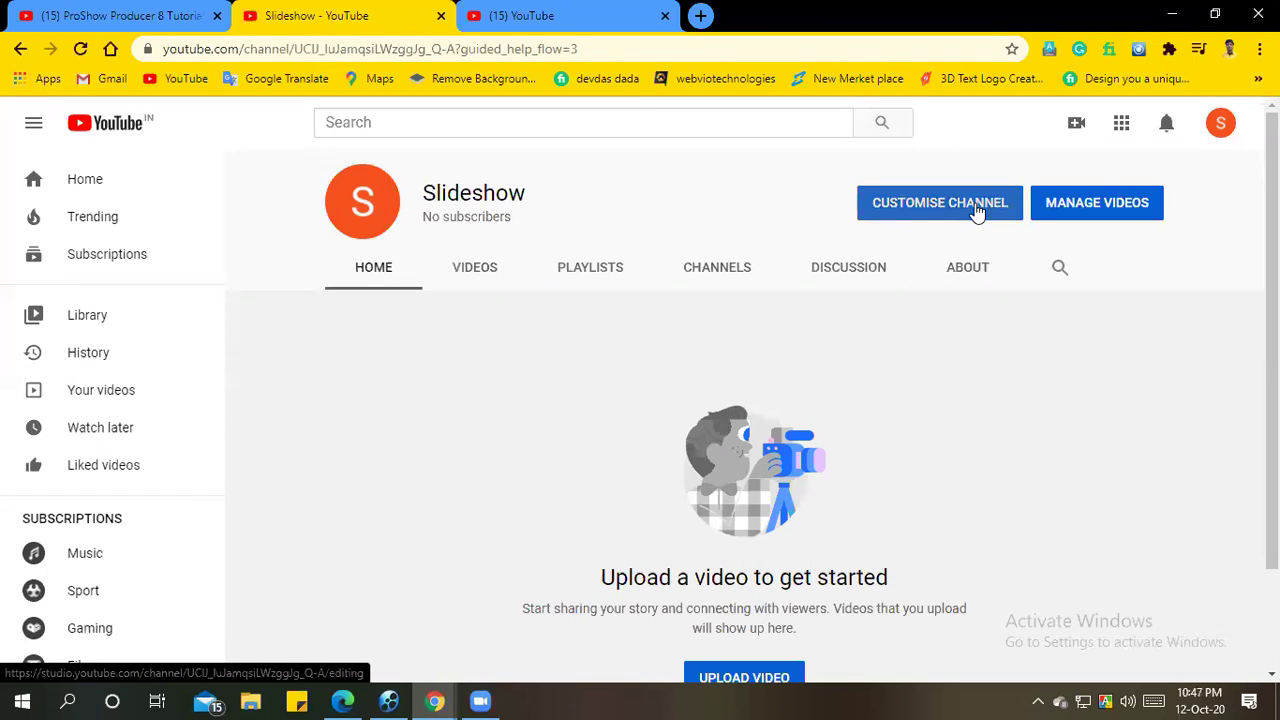
Step: Open CUSTOMISE CHANNEL on the new Slideshow YouTube channel page
click(977, 212)
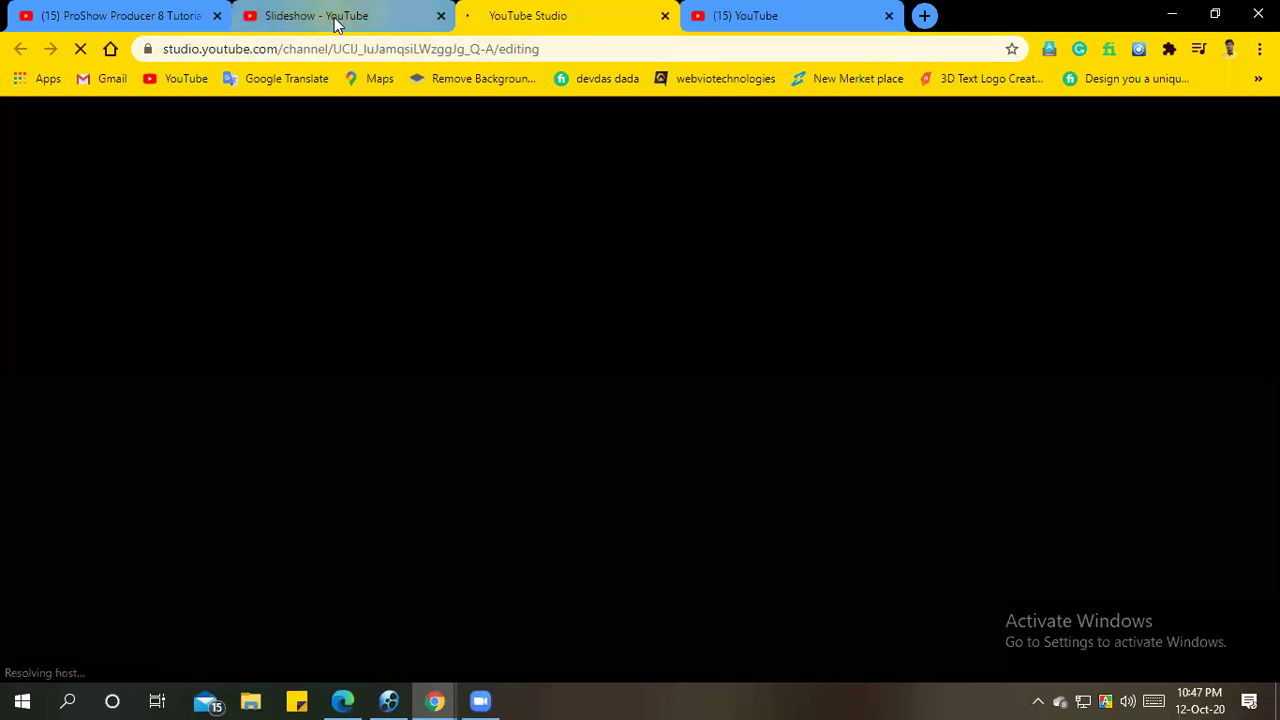
Step: Reopen the Slideshow channel customisation, closing the duplicate tab and the Studio intro video
click(335, 20)
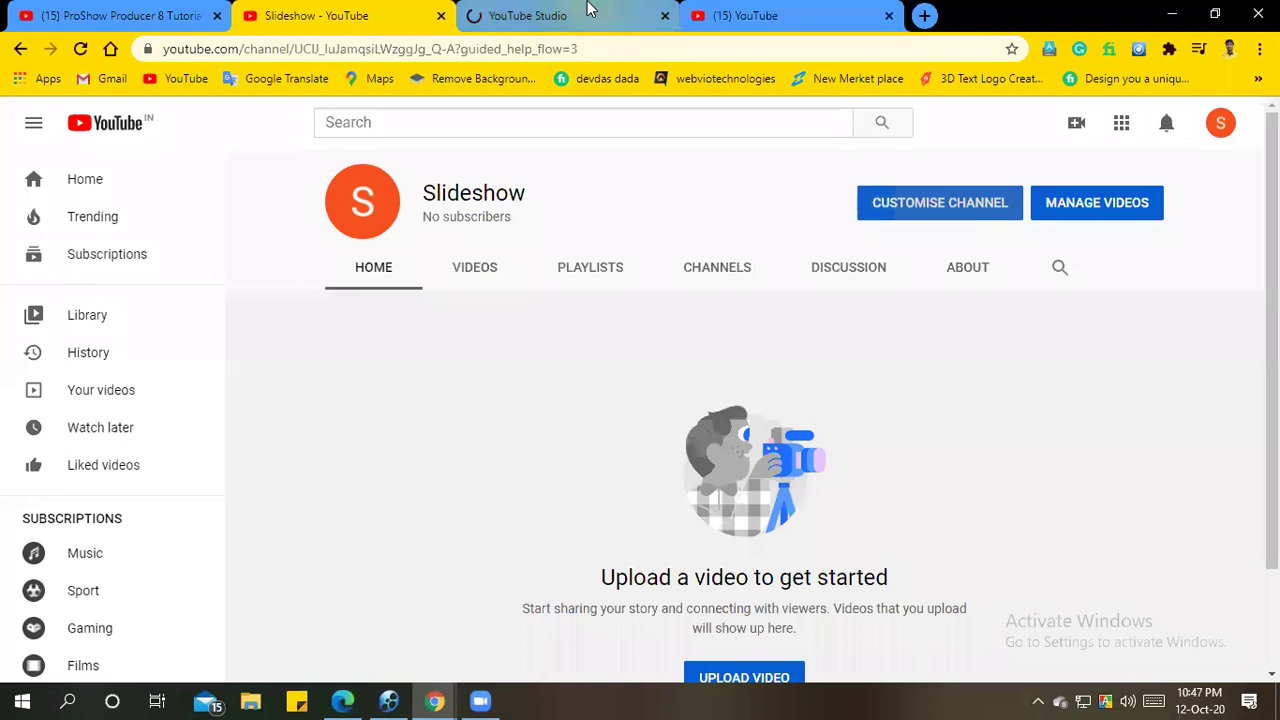
click(937, 205)
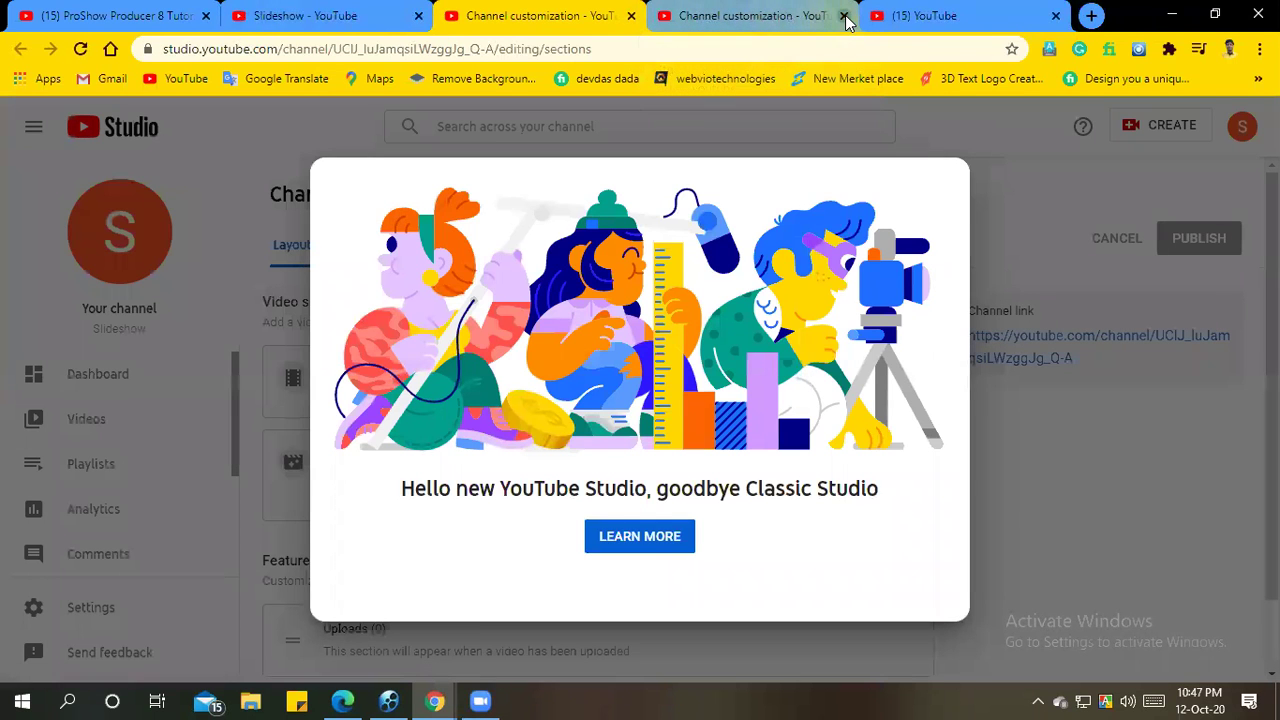
click(845, 16)
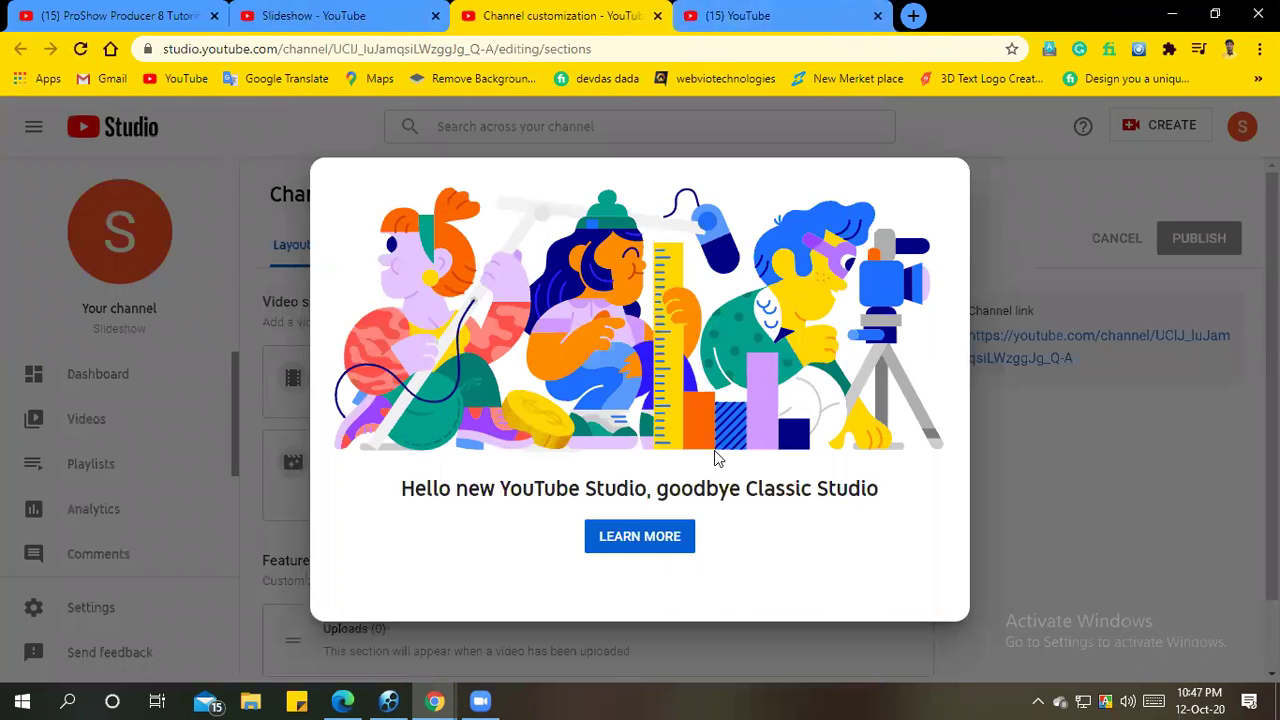
click(653, 536)
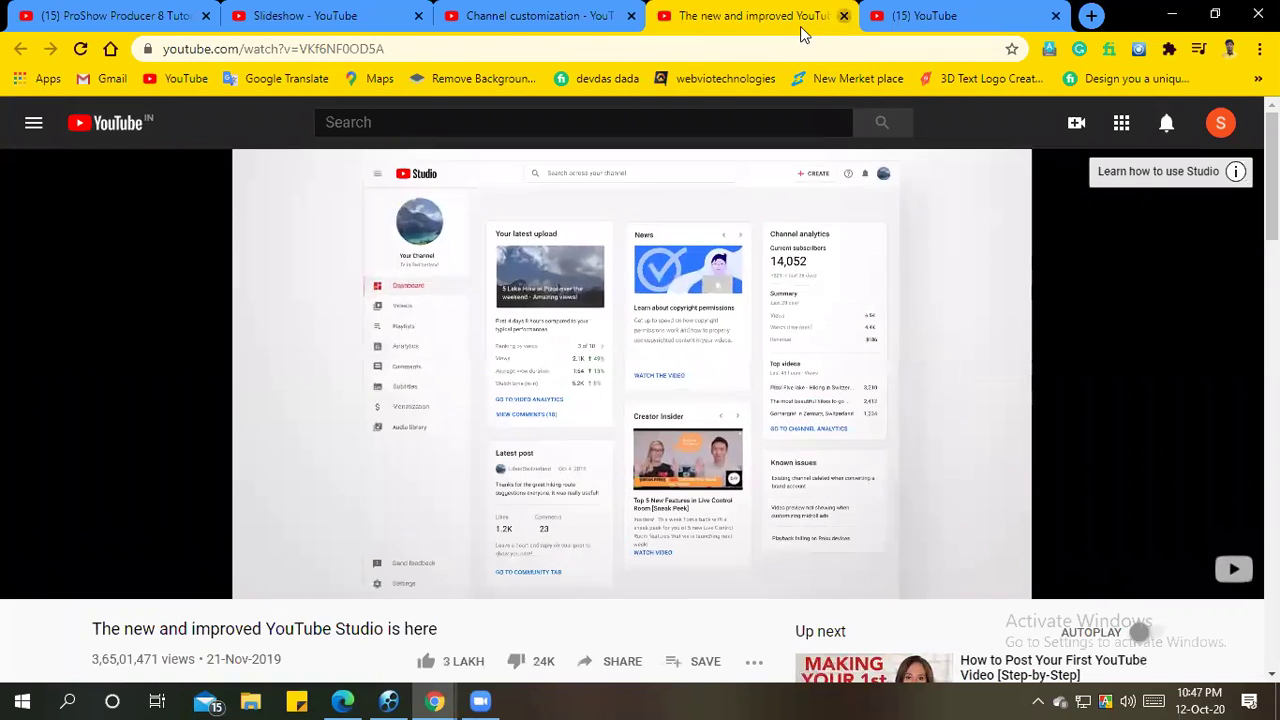
click(843, 16)
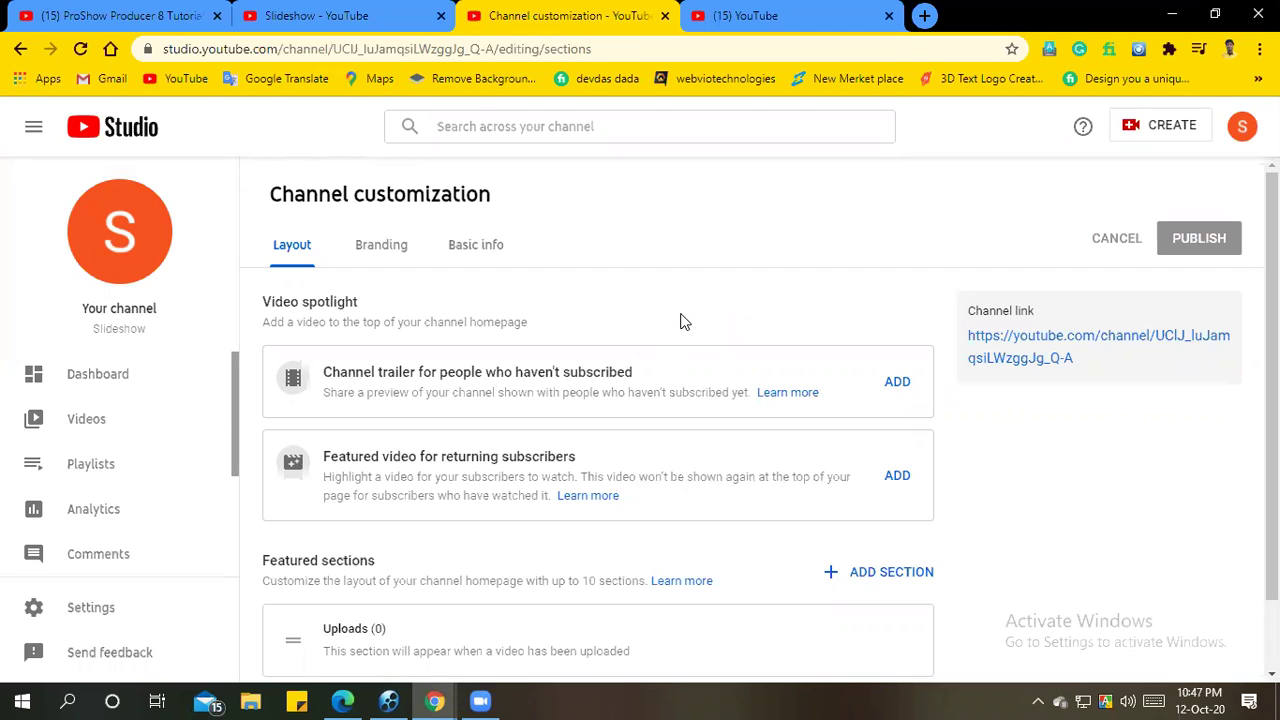
Step: Open and close the Studio channel settings, then return to the 'Slideshow - YouTube' tab
scroll(680, 323, down, 1)
scroll(680, 323, up, 1)
click(75, 608)
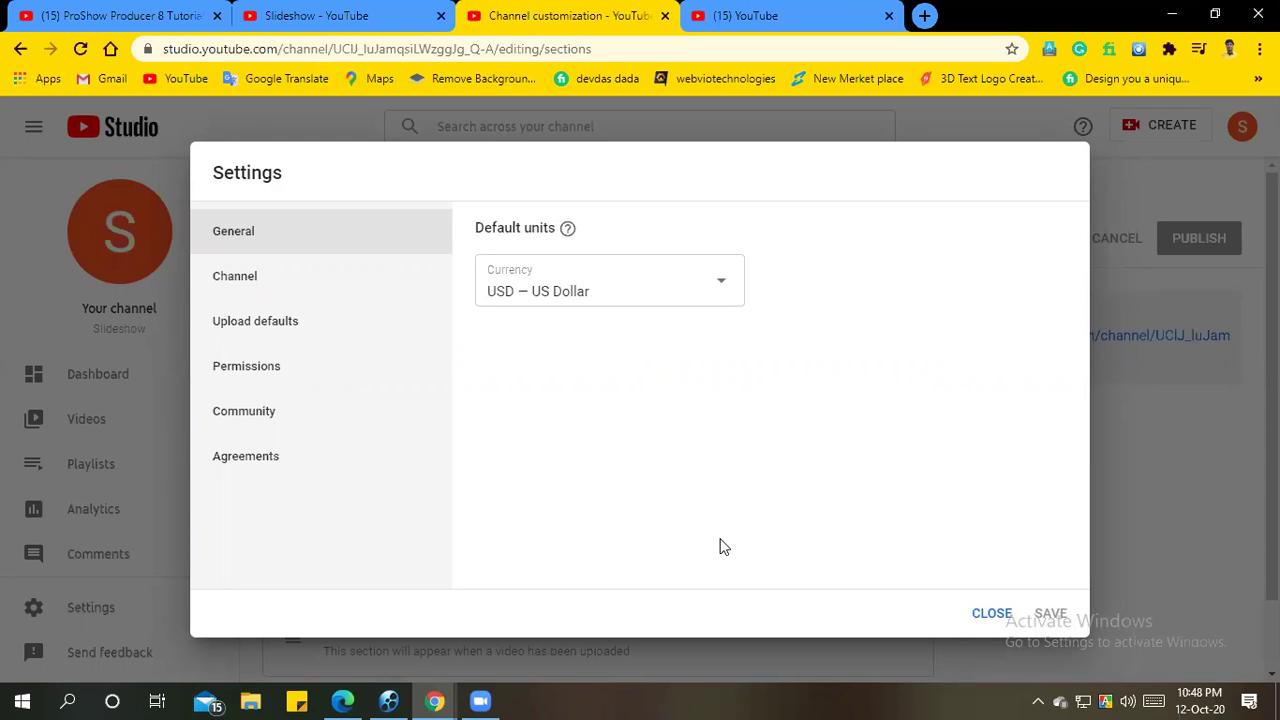
click(993, 615)
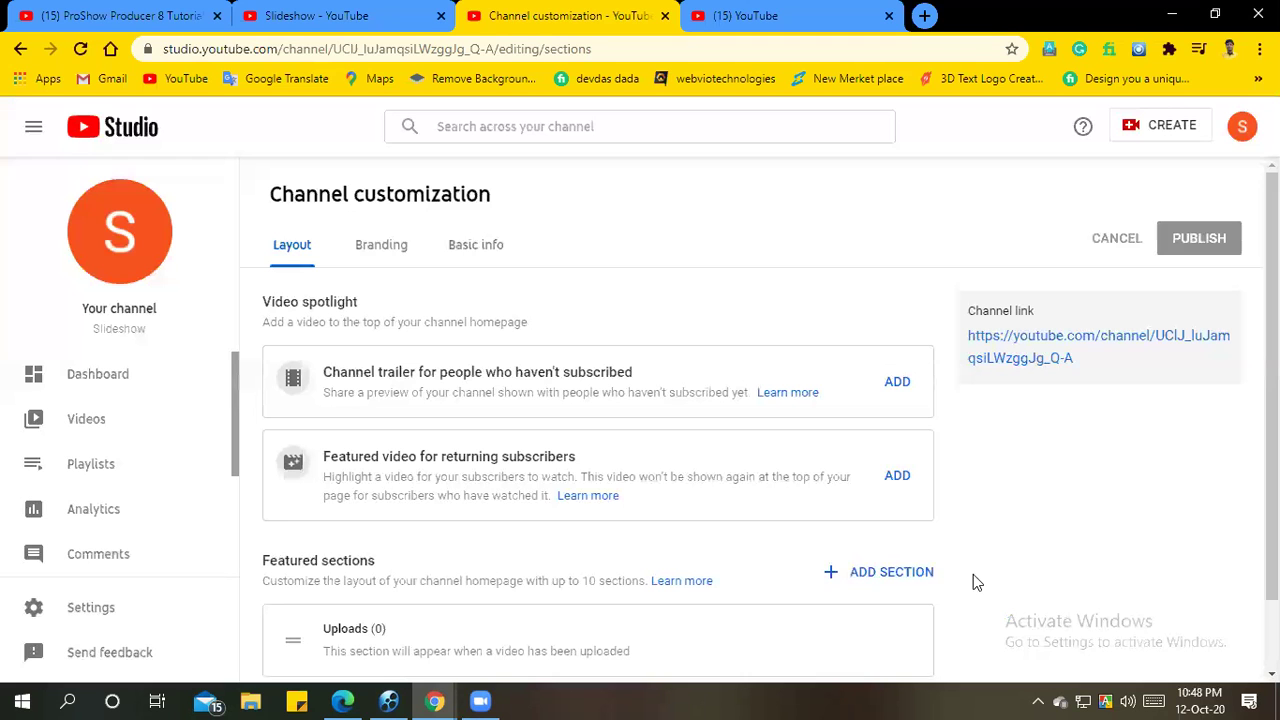
click(20, 50)
click(323, 18)
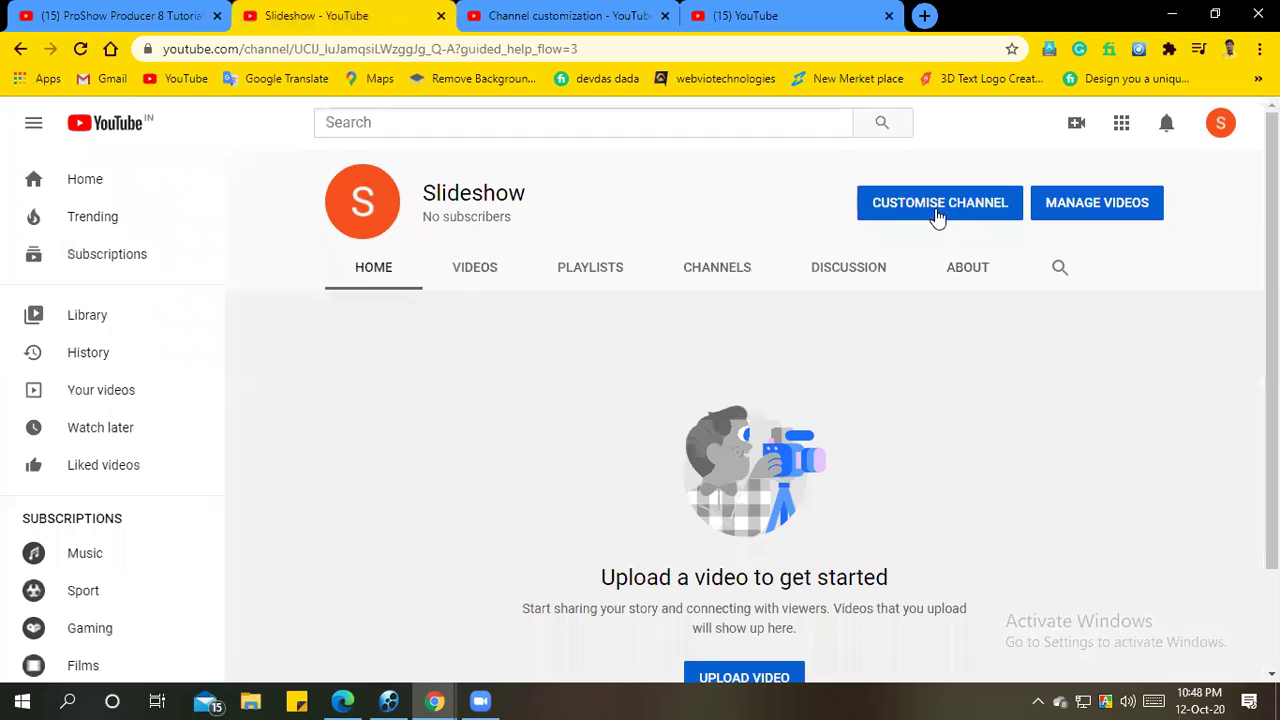
Step: Open the Slideshow channel's Studio customisation and reach the Branding profile picture and banner page
click(932, 203)
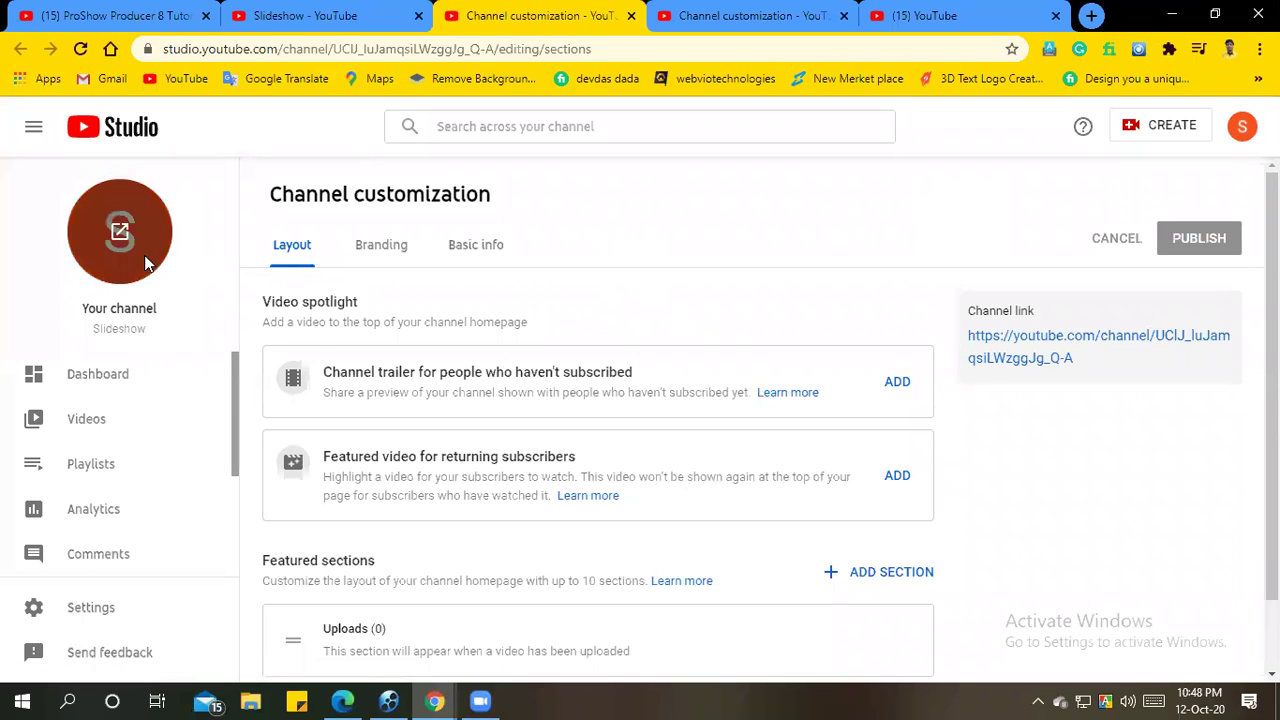
click(120, 233)
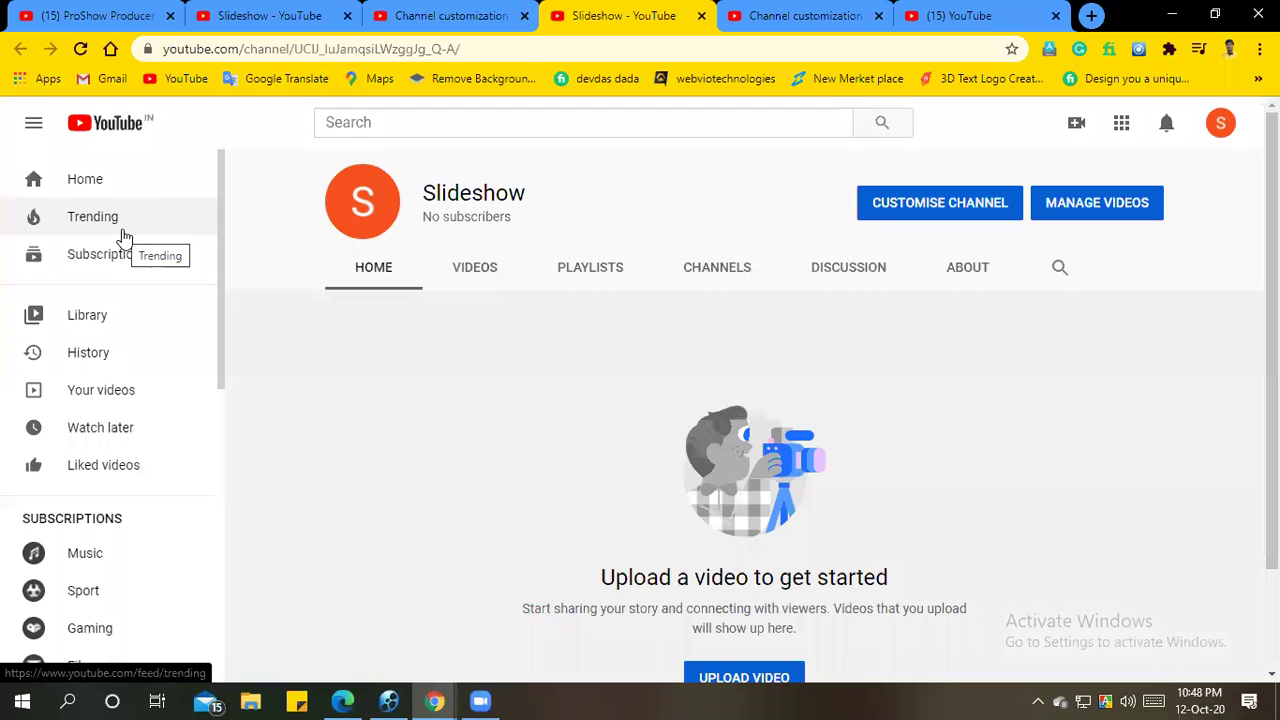
scroll(449, 426, down, 1)
scroll(450, 418, up, 1)
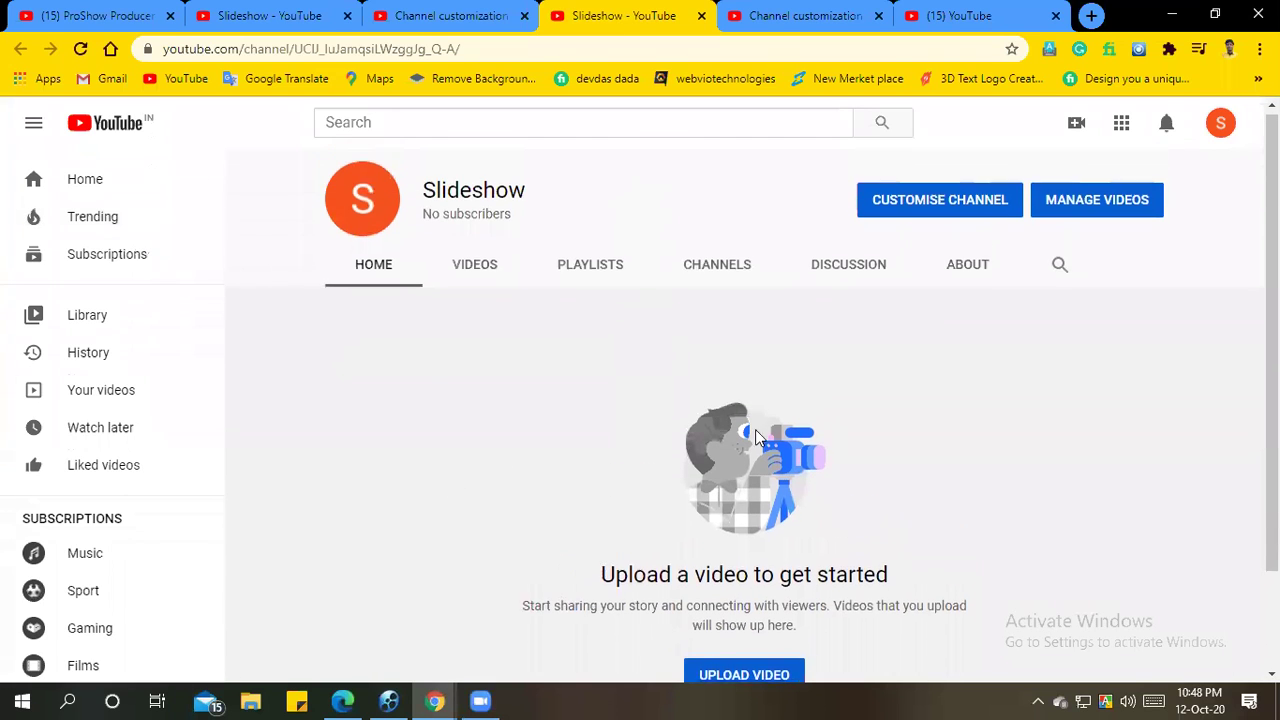
click(364, 208)
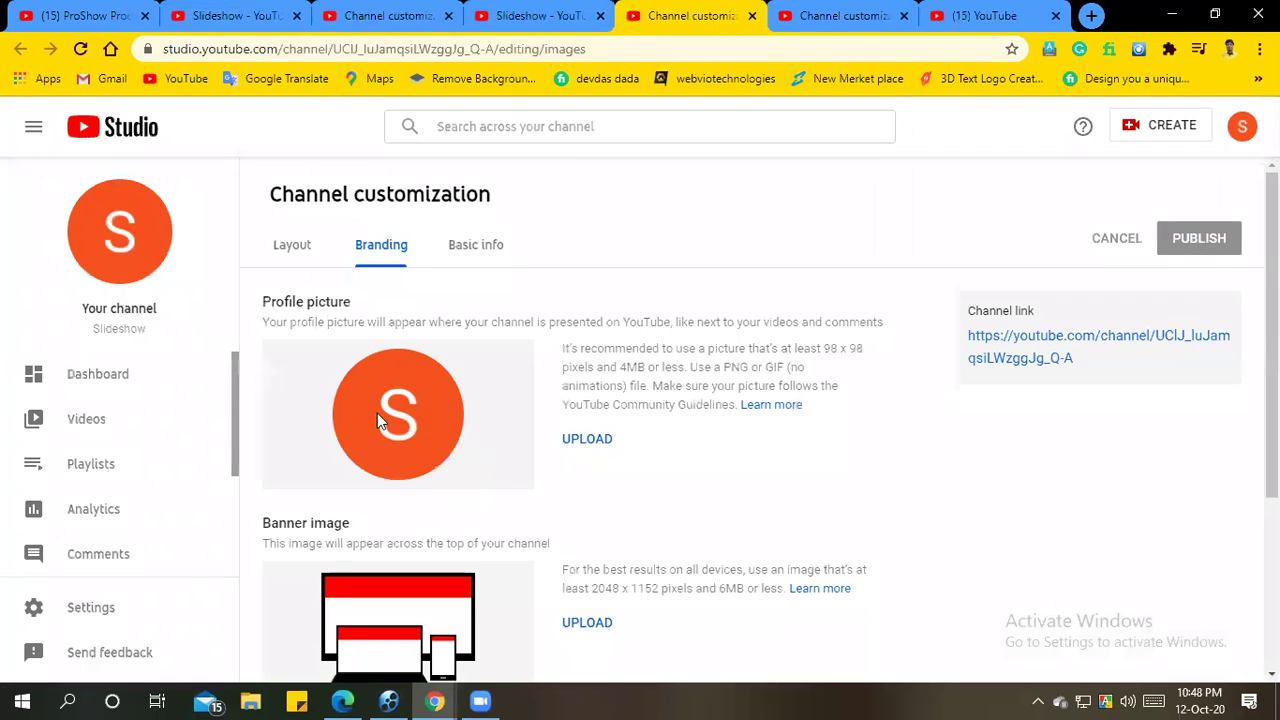
Step: Upload 'my monitor screen photo WINDOS 10' as the profile picture, cropped to its right side
click(594, 450)
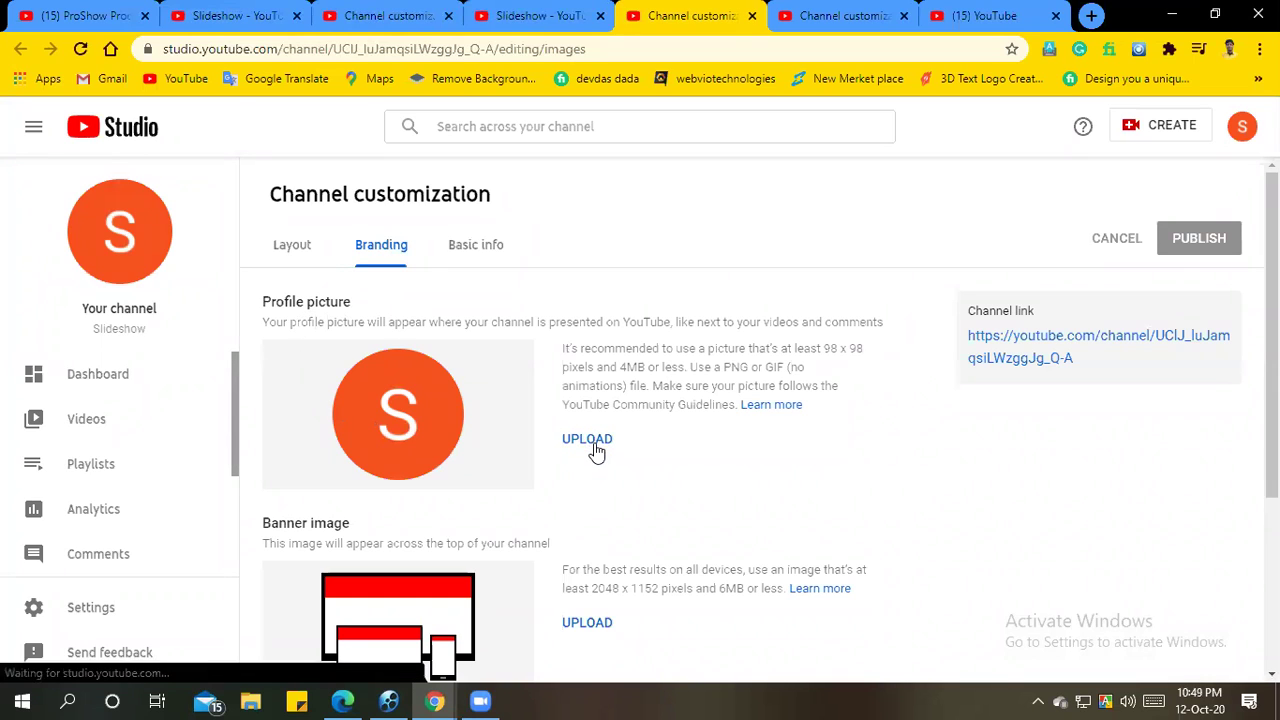
click(592, 449)
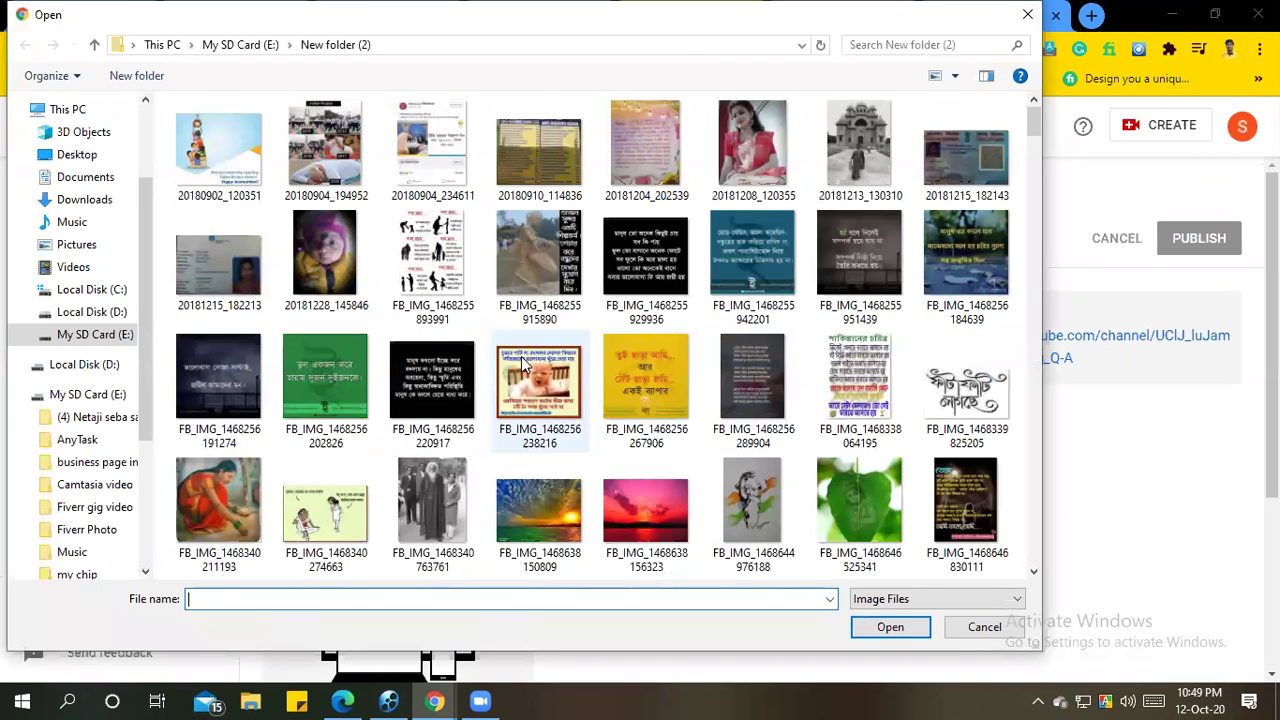
scroll(522, 365, down, 2)
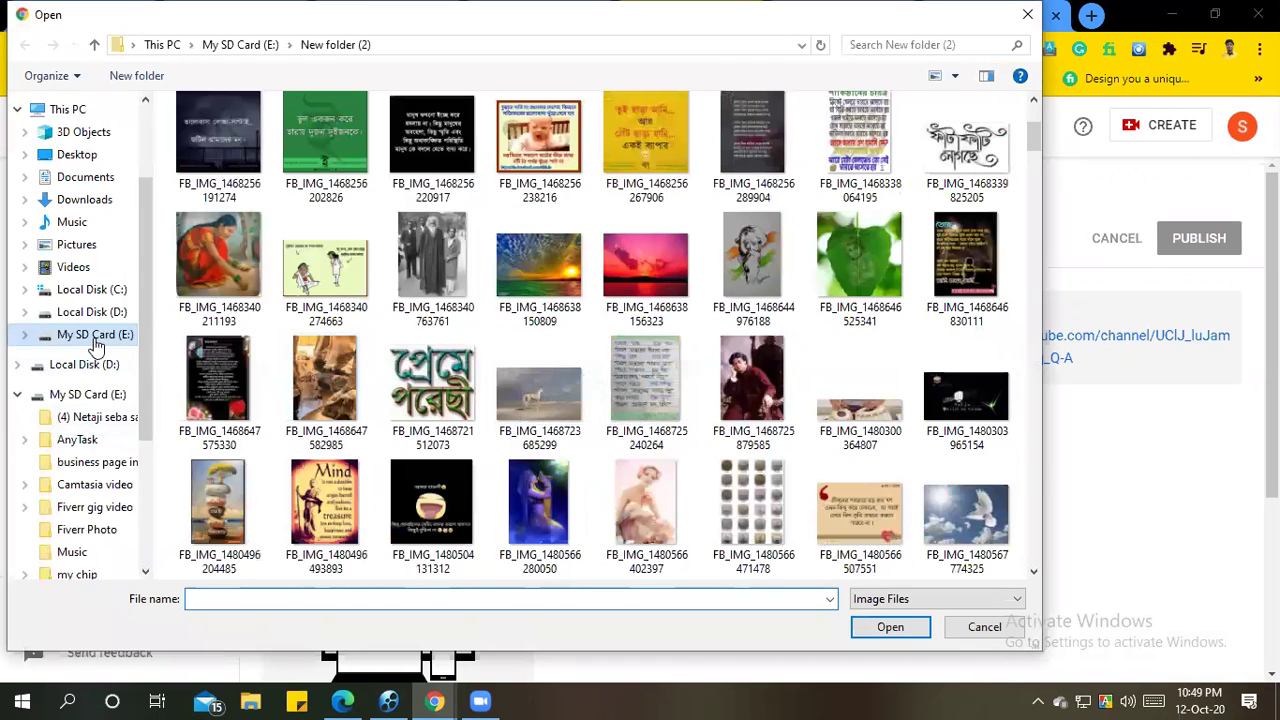
click(95, 338)
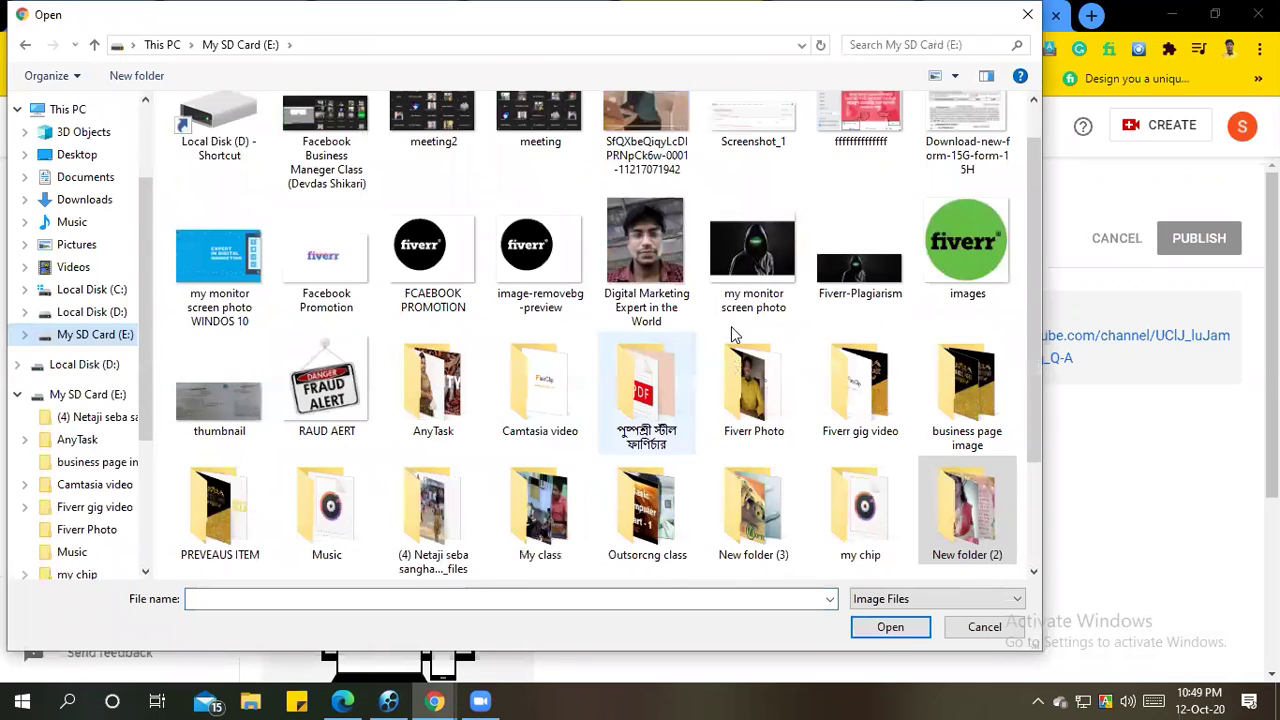
scroll(731, 333, down, 2)
scroll(577, 345, up, 3)
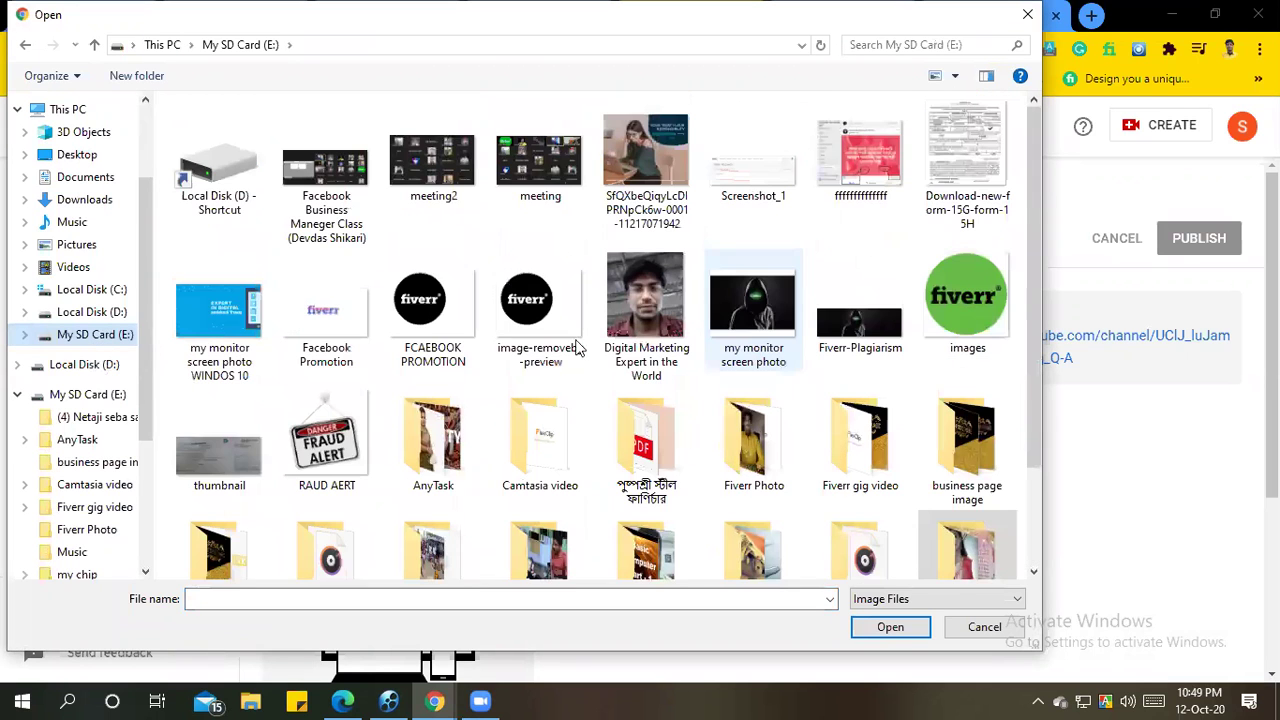
click(229, 318)
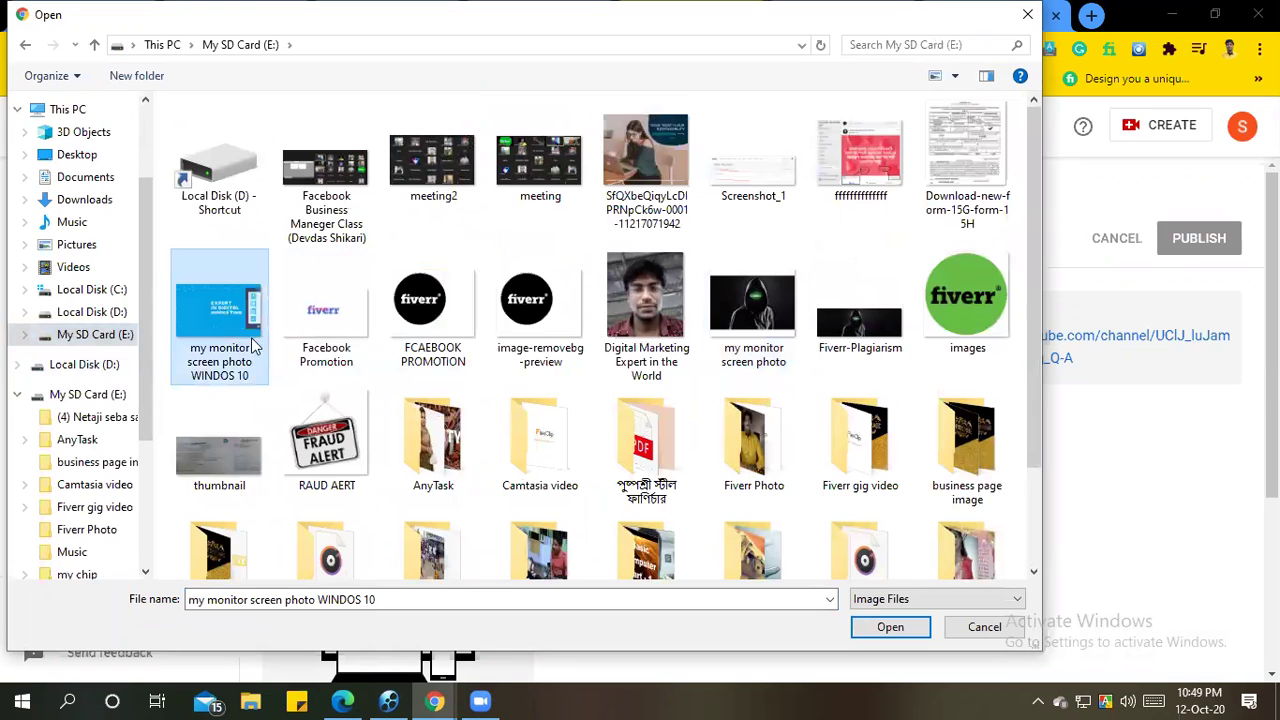
click(895, 627)
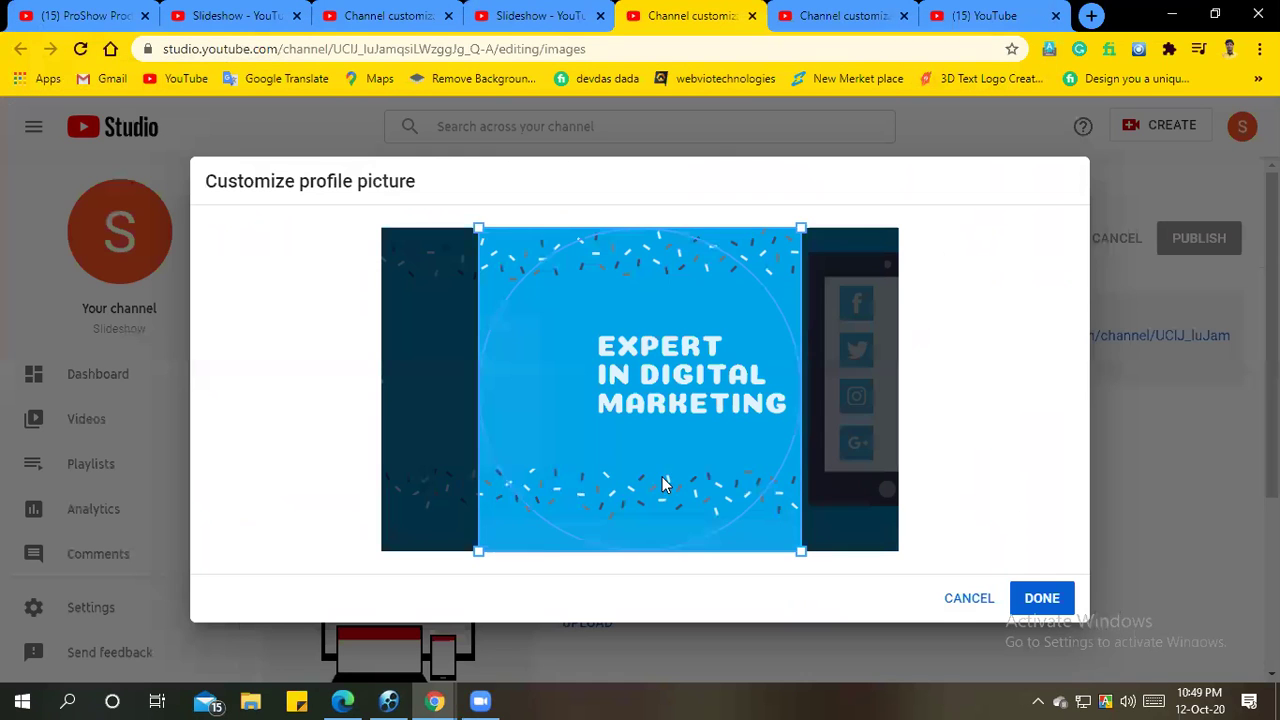
drag(662, 477, 770, 491)
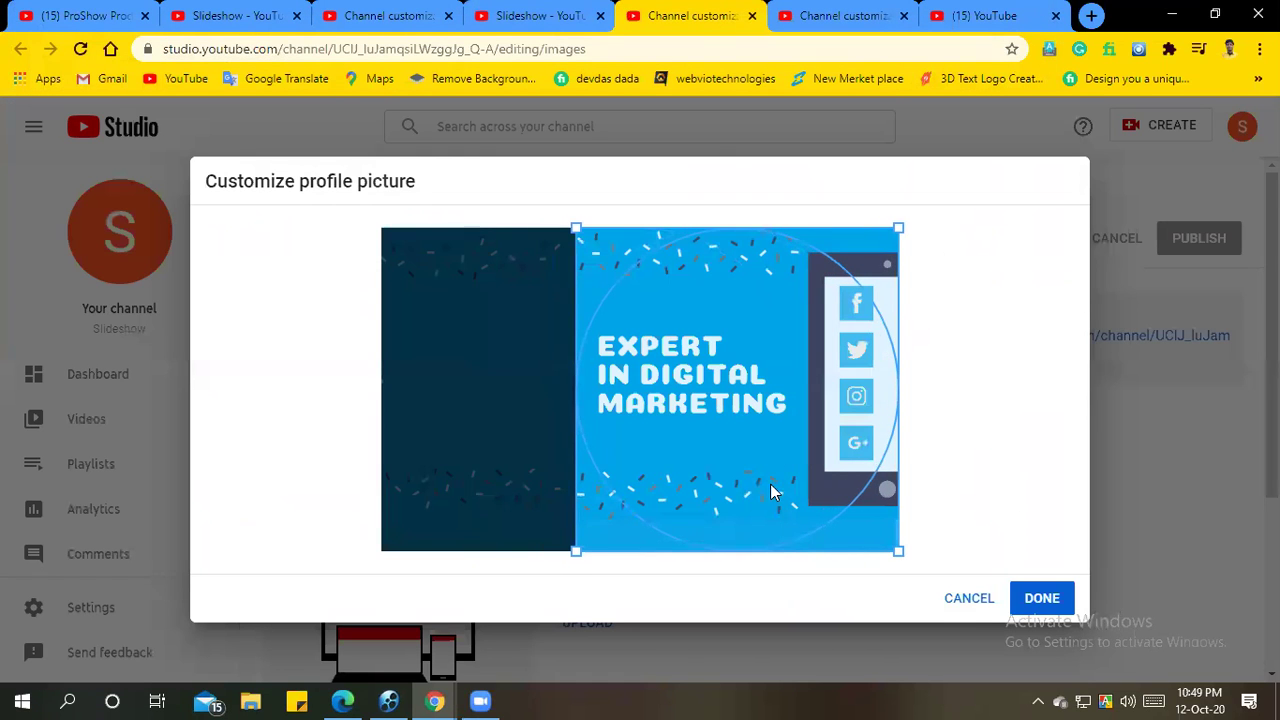
click(1042, 602)
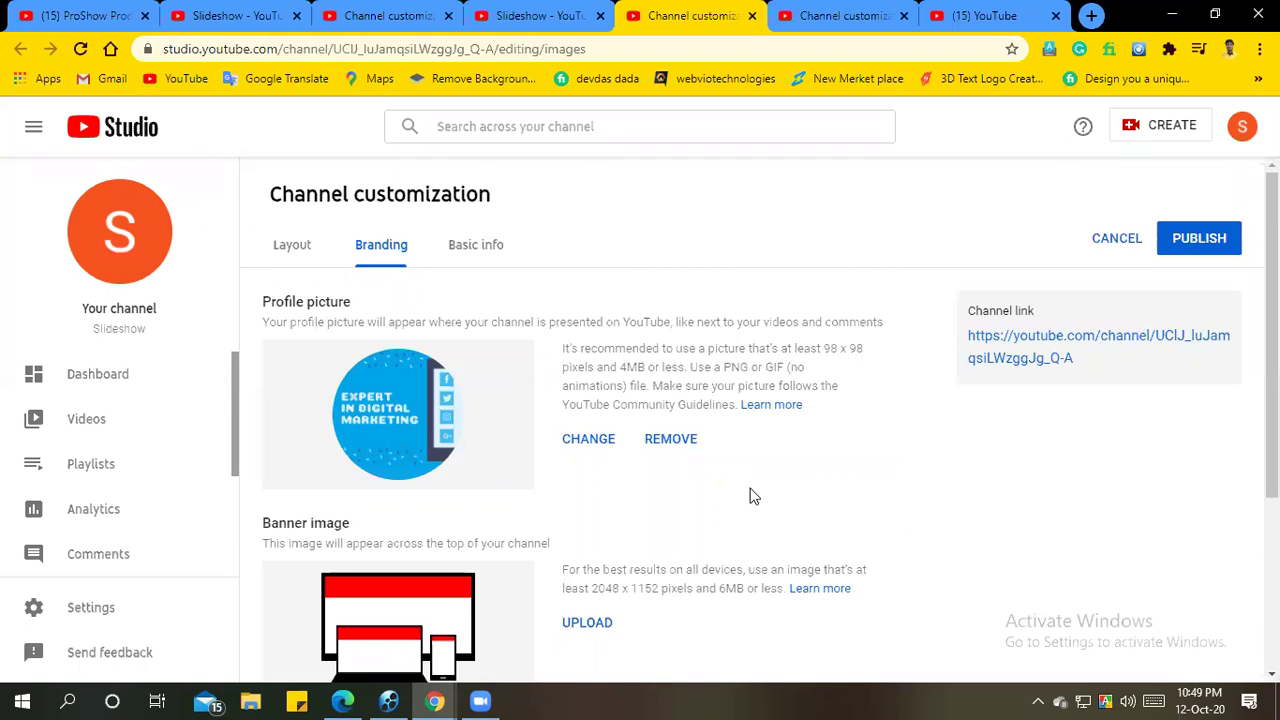
scroll(751, 494, down, 1)
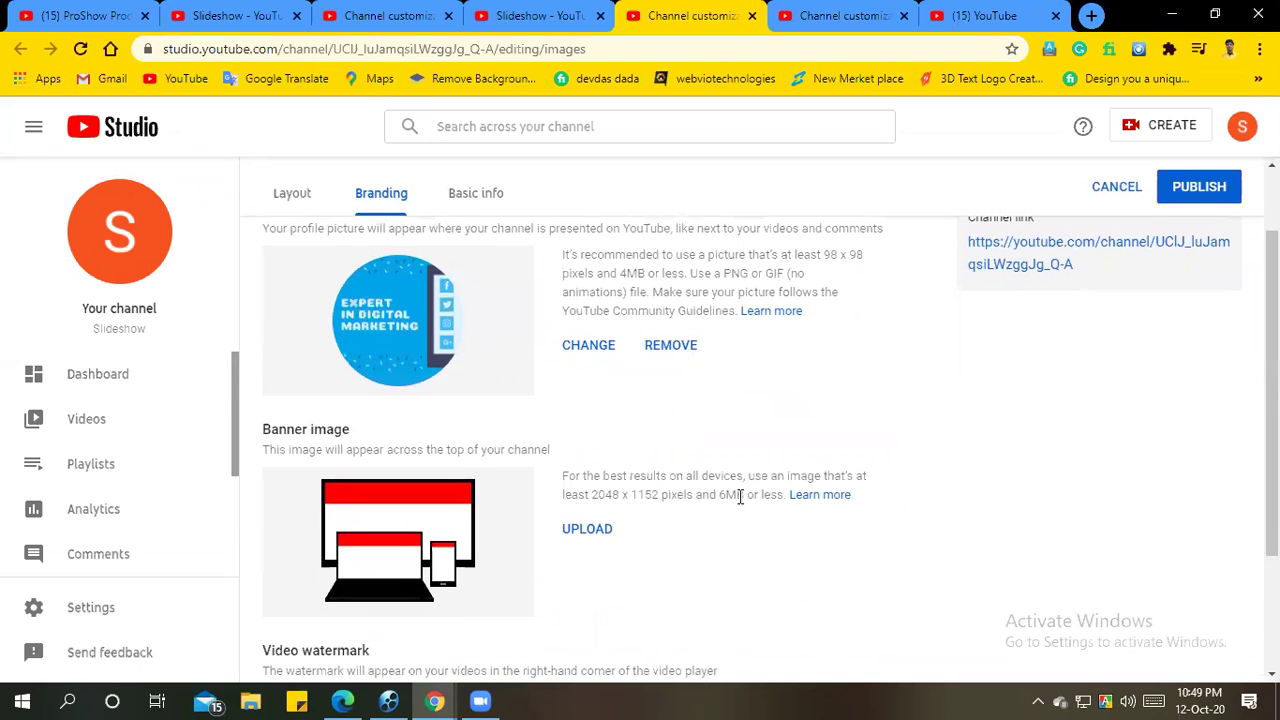
click(589, 533)
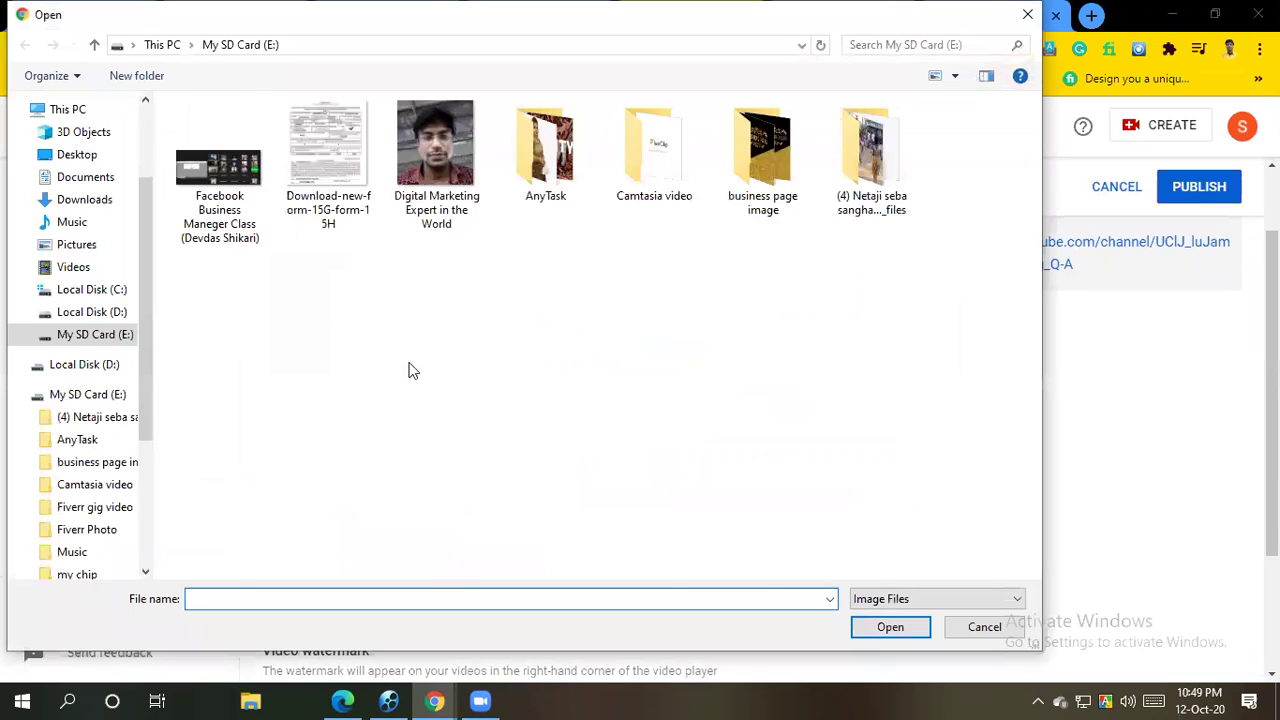
scroll(433, 385, down, 1)
scroll(433, 400, up, 1)
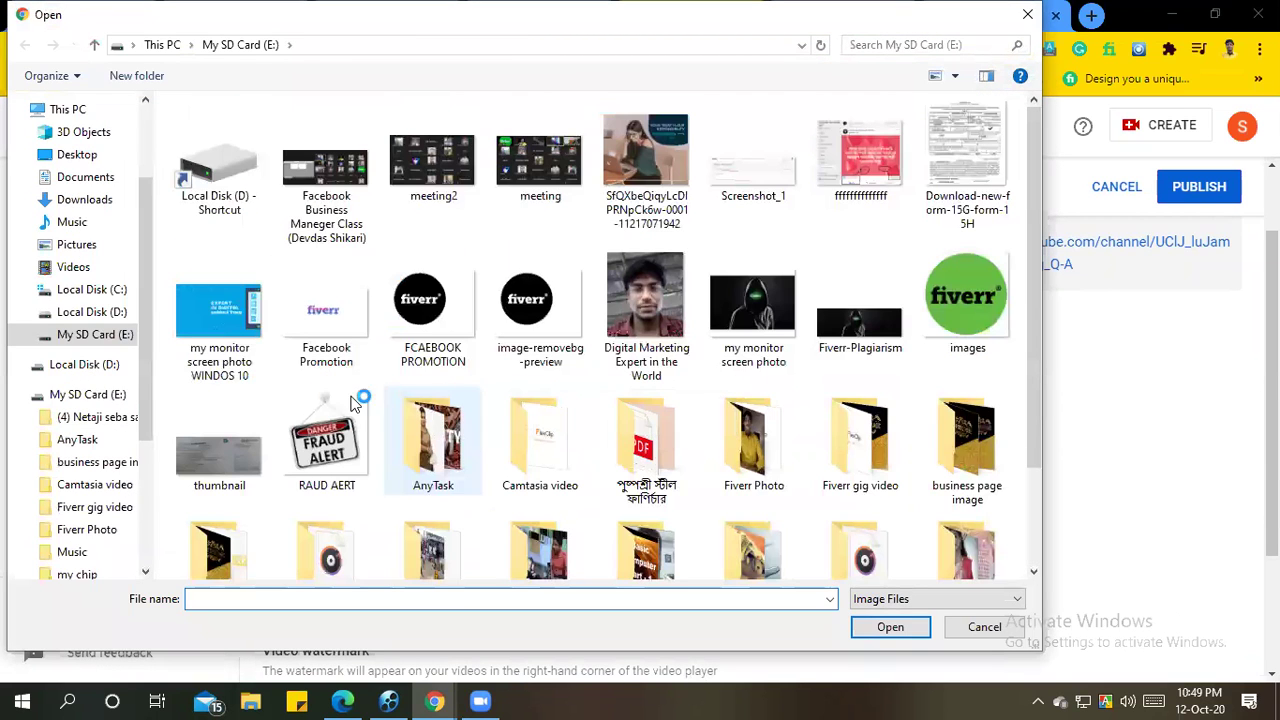
click(100, 335)
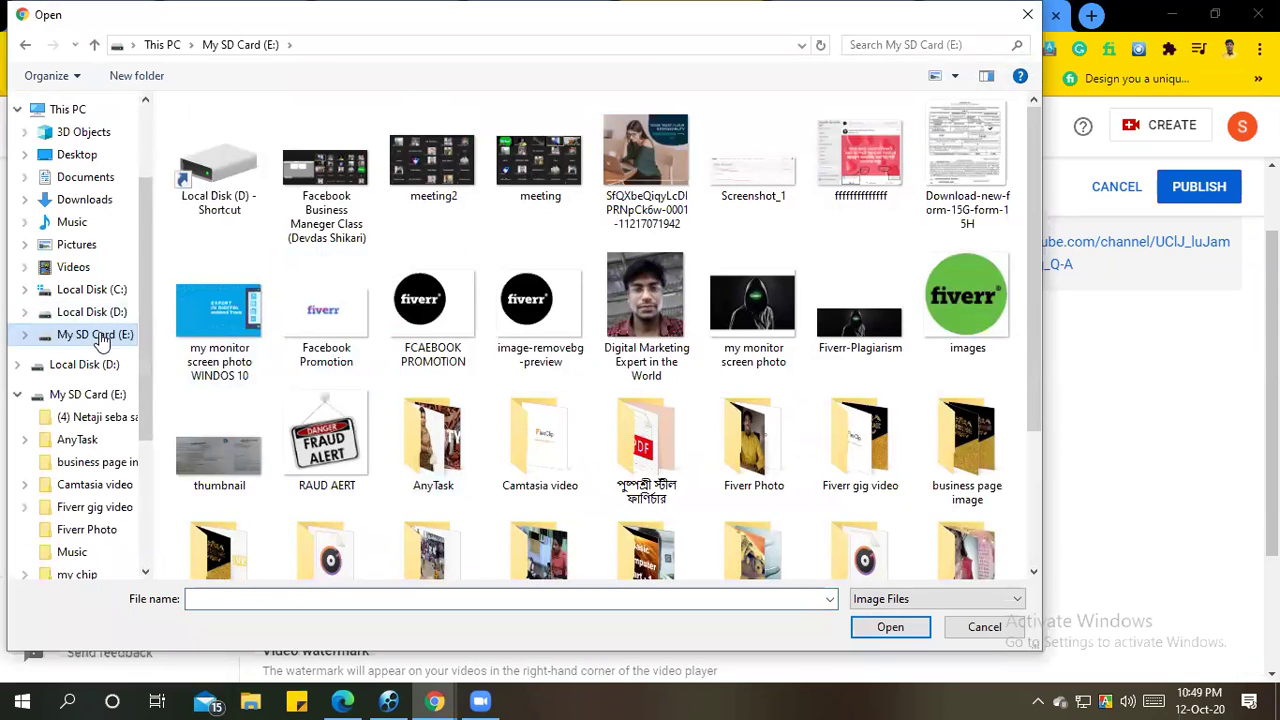
scroll(620, 345, down, 1)
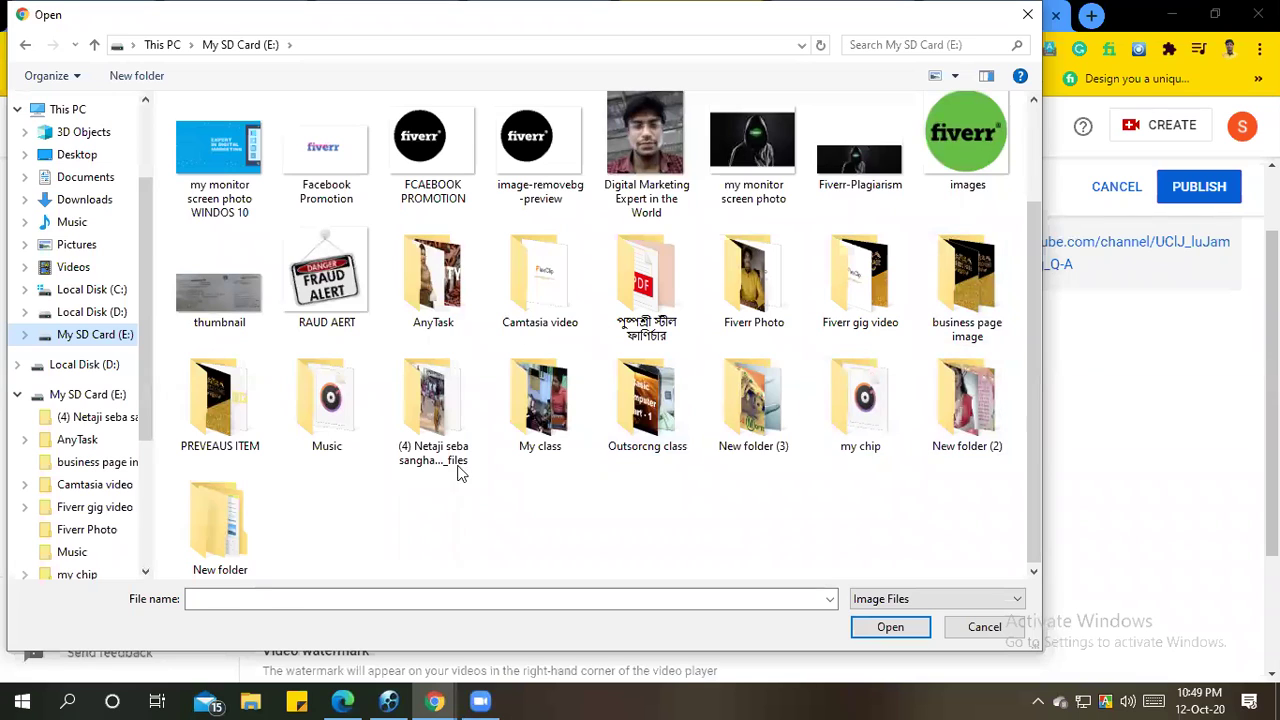
double_click(219, 400)
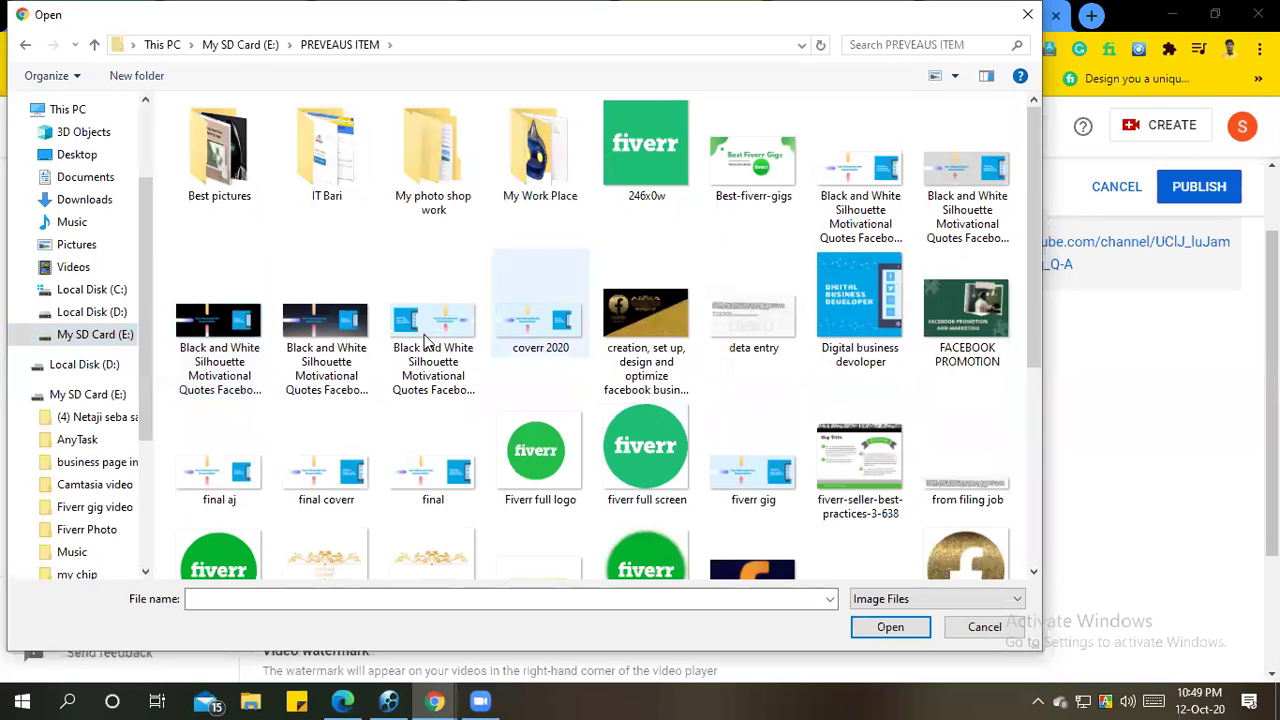
click(435, 340)
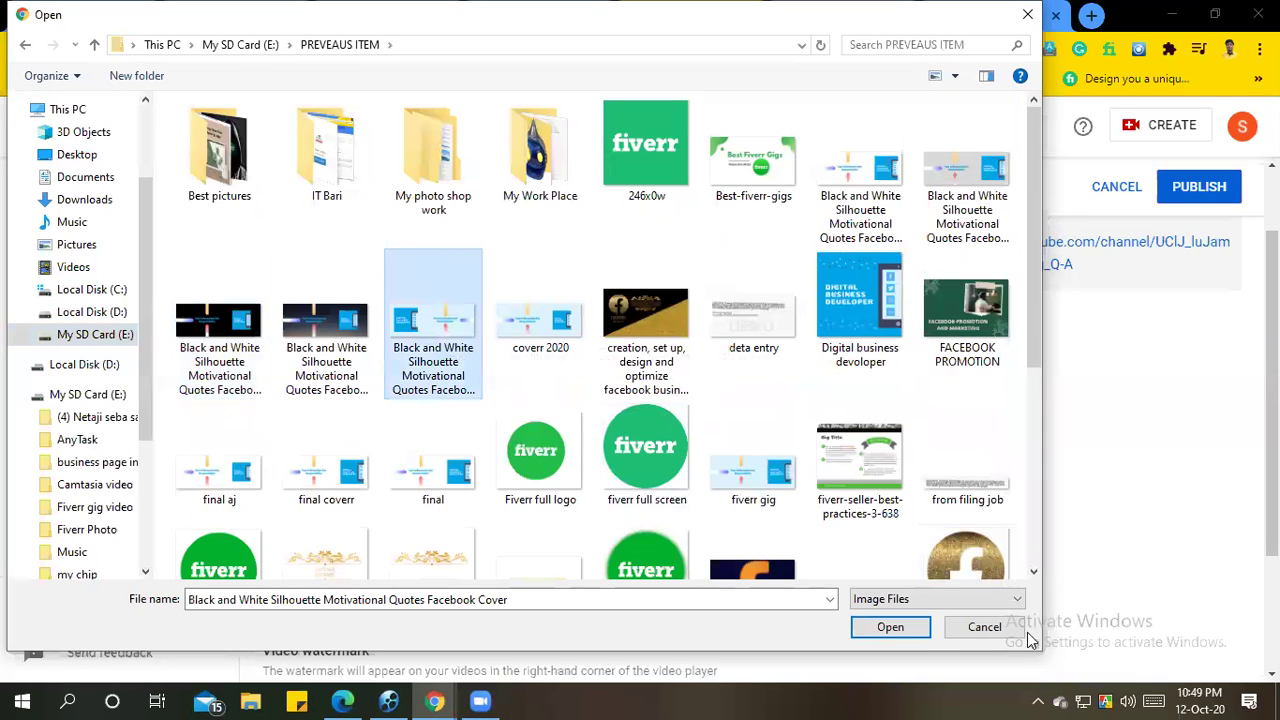
click(893, 628)
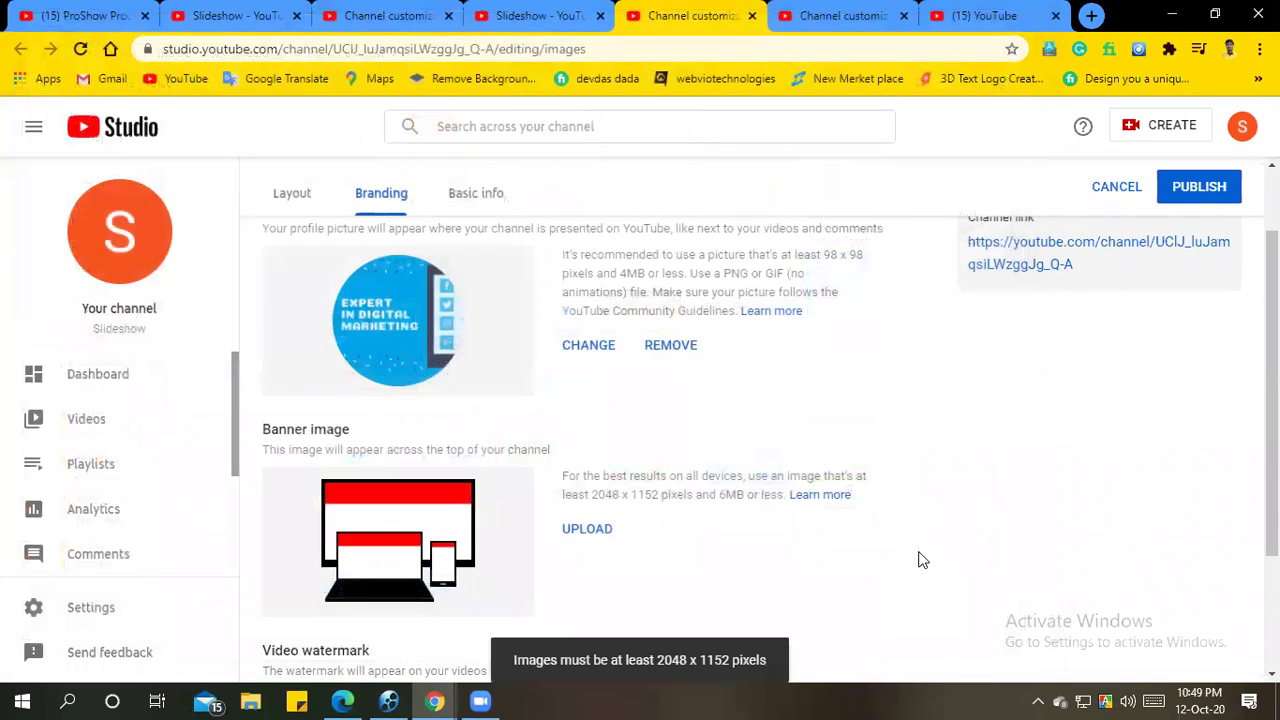
scroll(908, 551, down, 3)
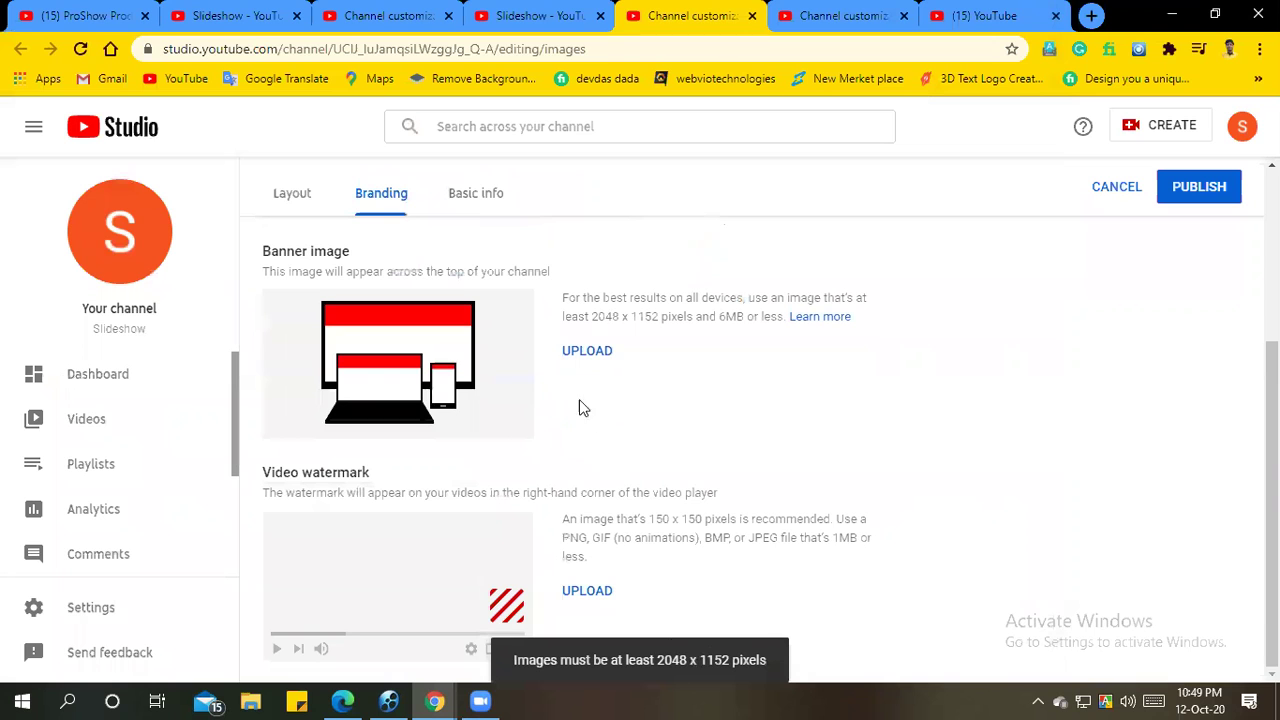
click(585, 352)
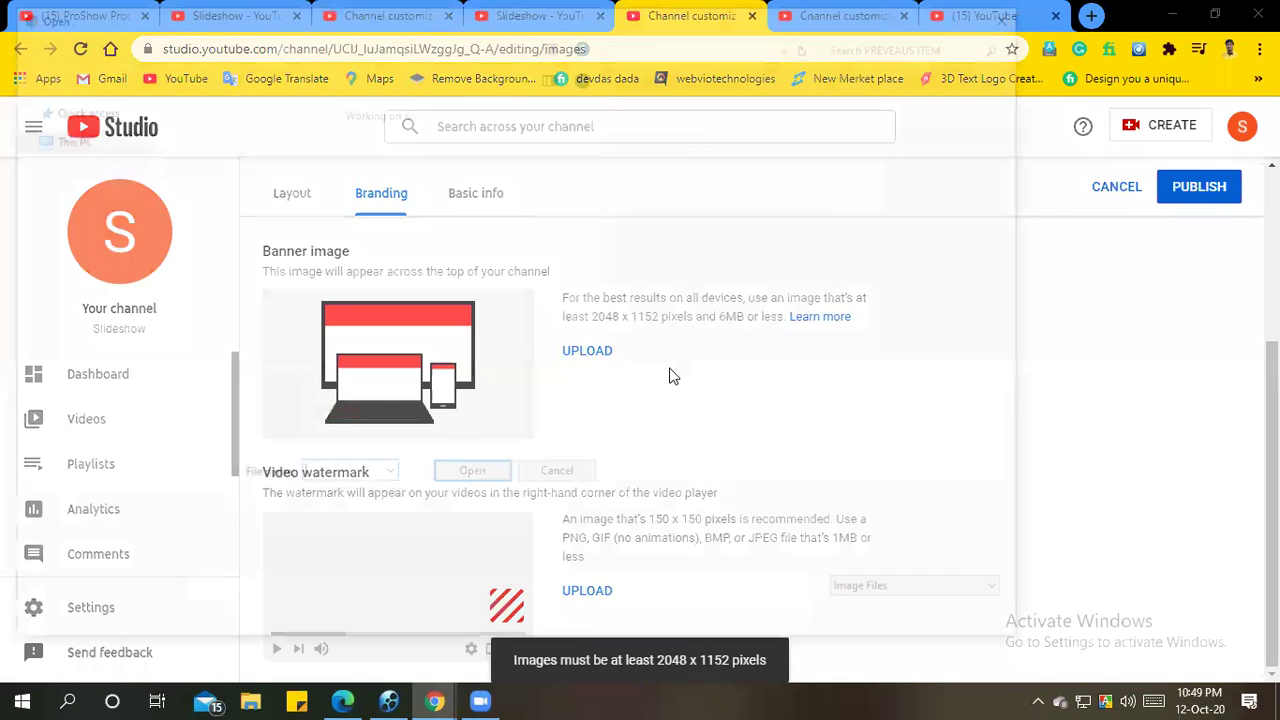
scroll(630, 462, down, 3)
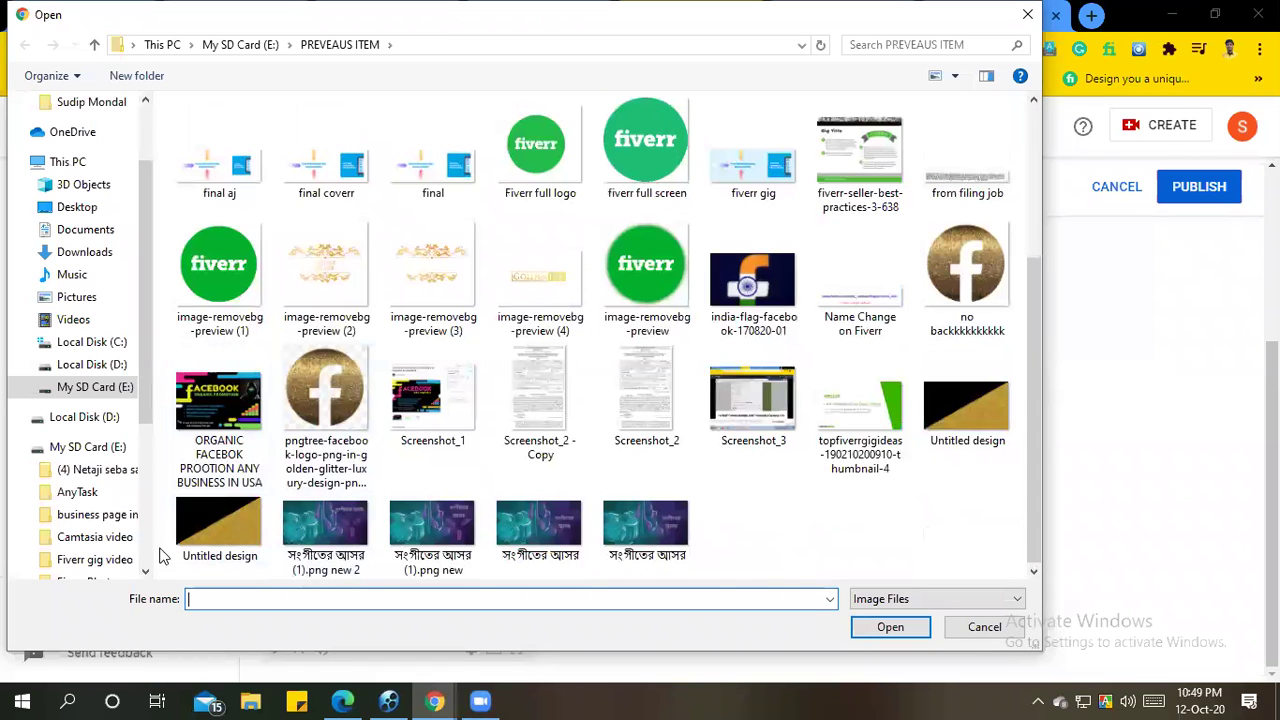
click(220, 535)
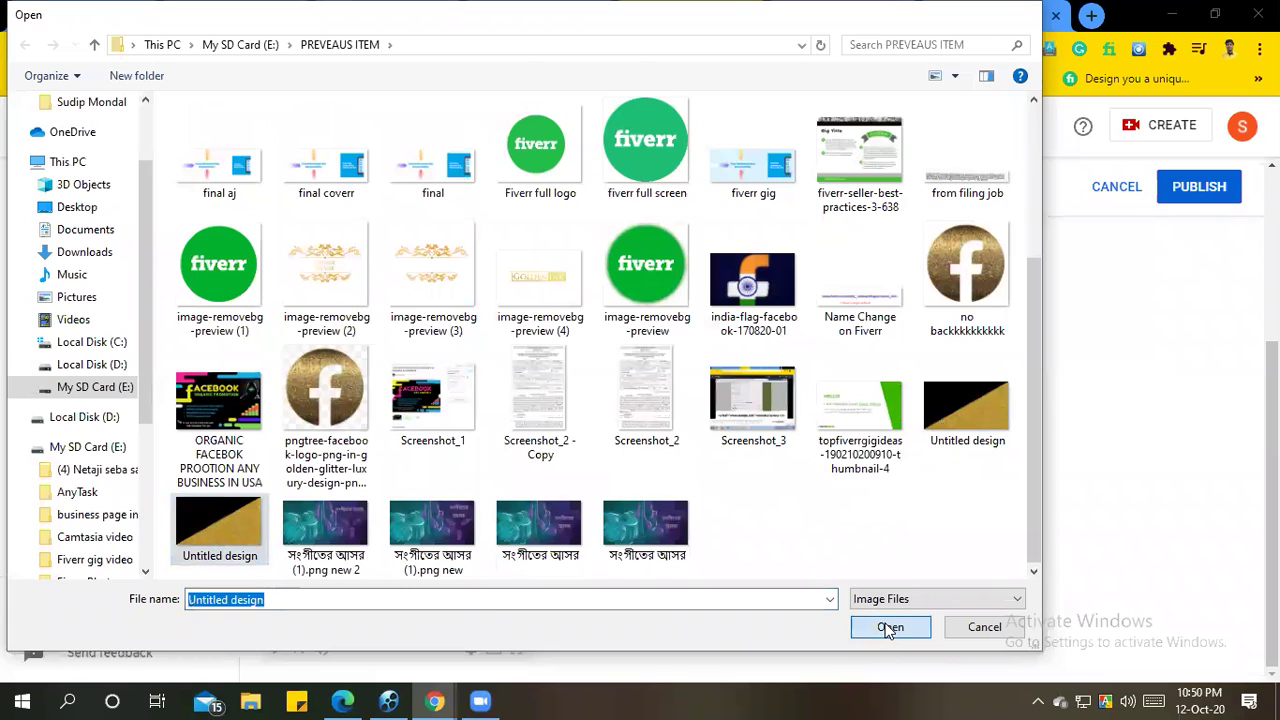
click(888, 628)
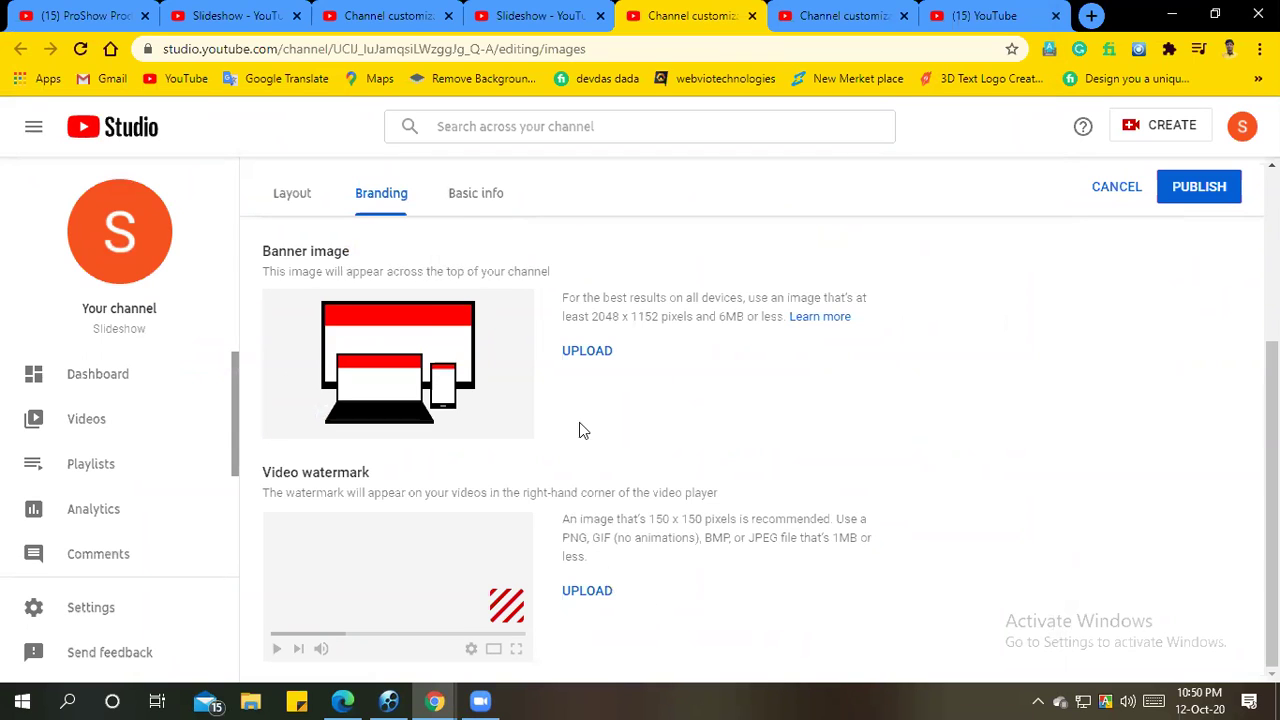
click(587, 353)
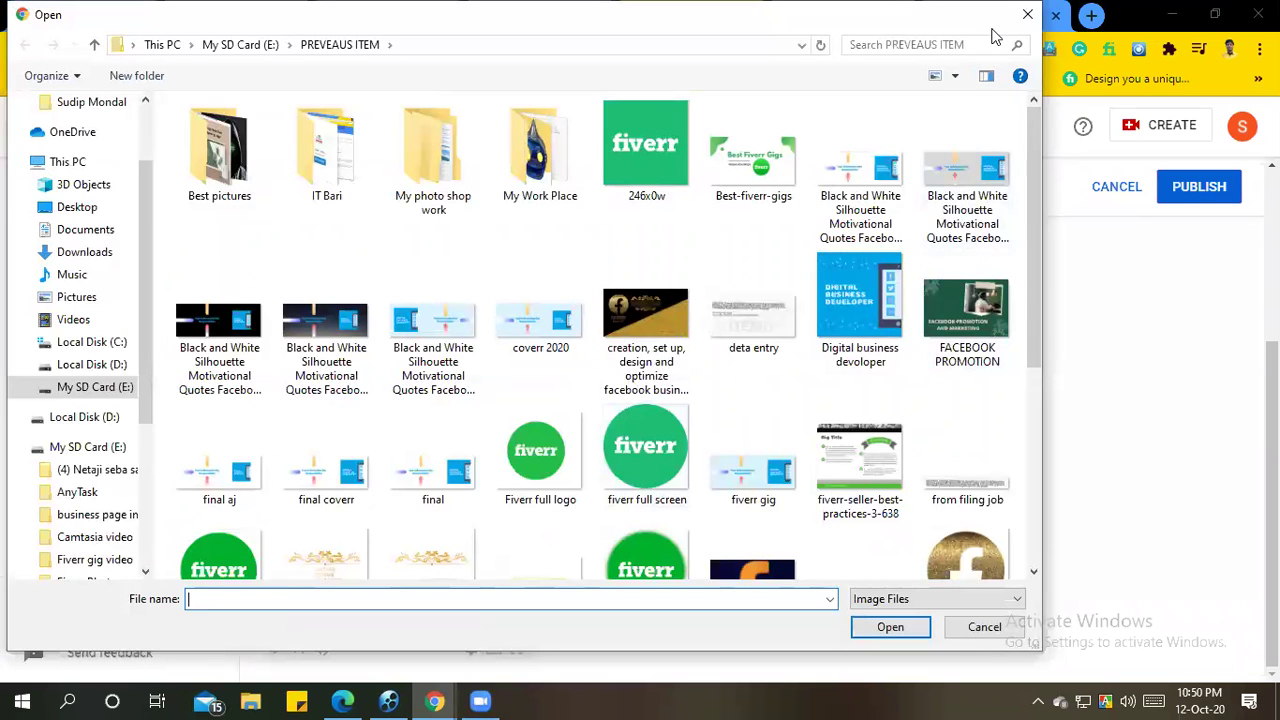
click(1030, 18)
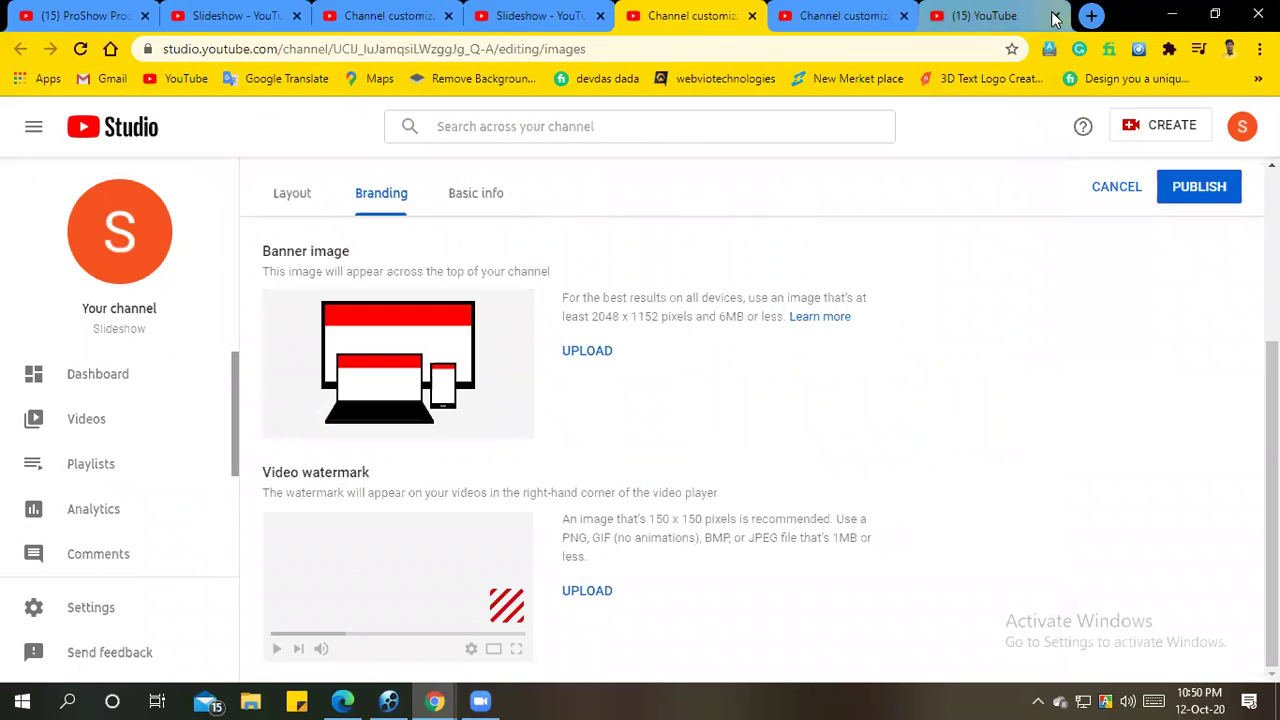
click(1060, 16)
Step: In a new tab, enter 'canva' and go to Canva's Facebook Cover Templates page
click(1091, 15)
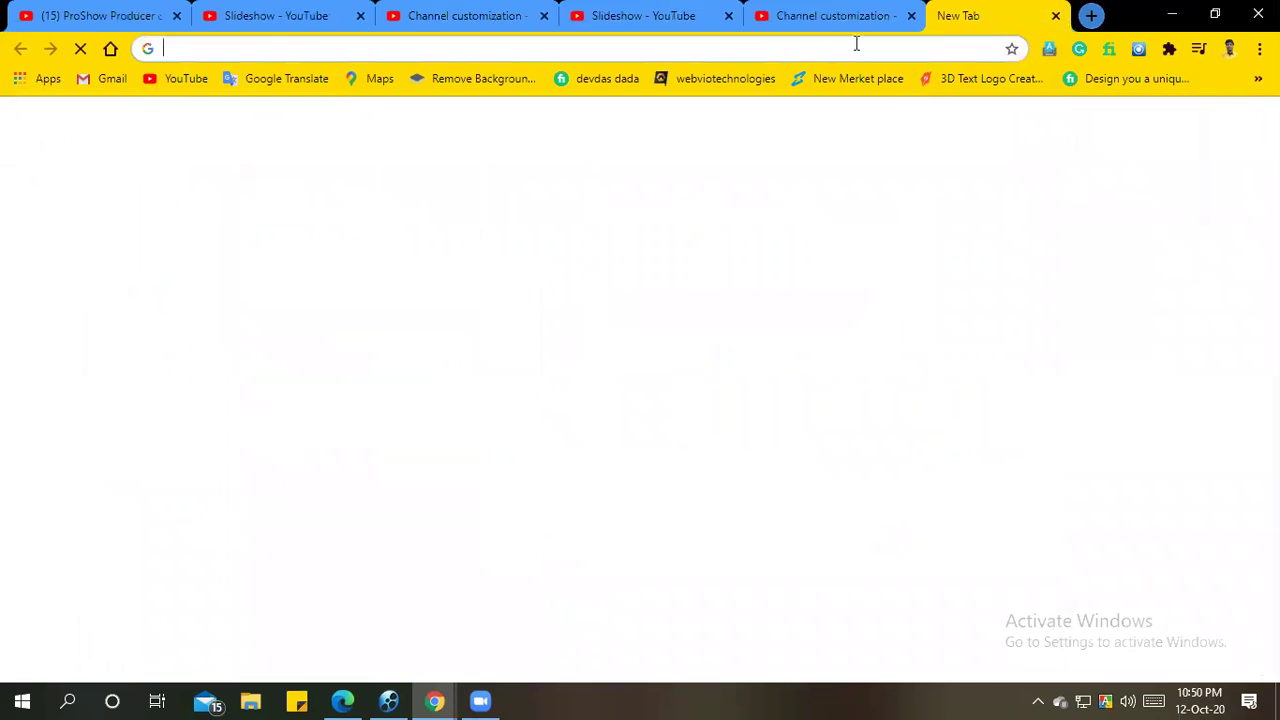
click(759, 50)
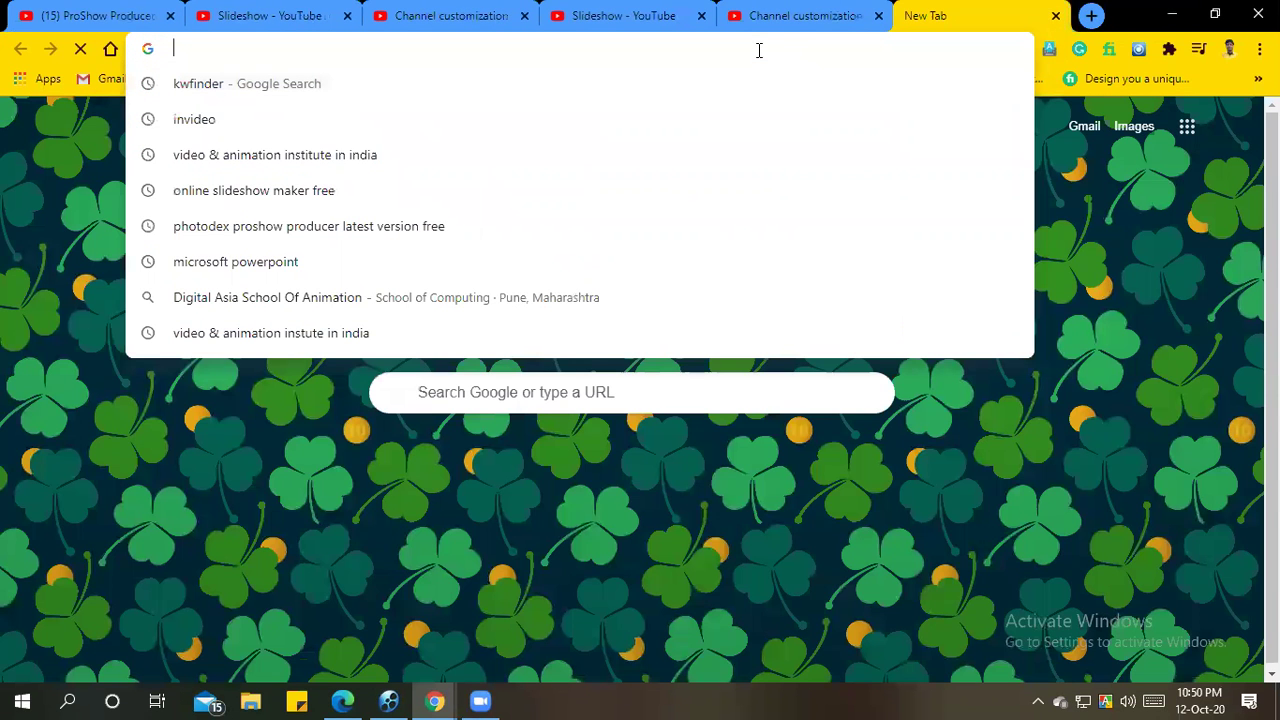
text(canva)
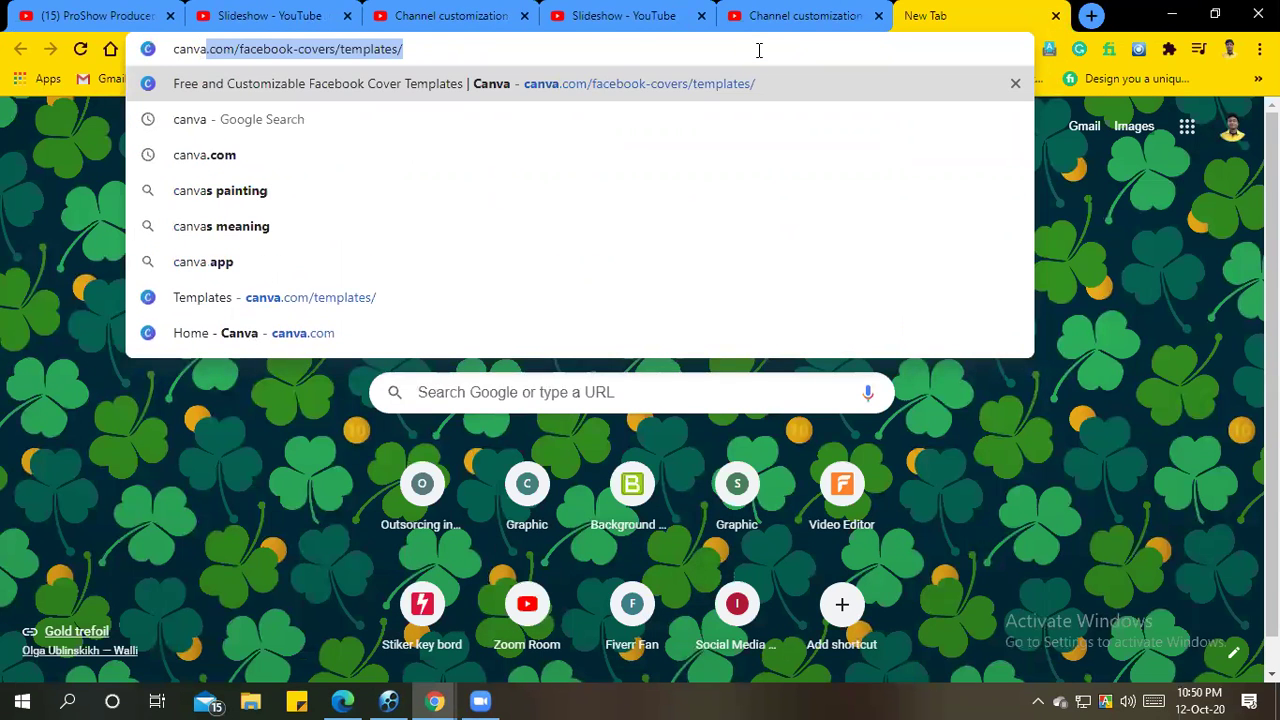
key(Return)
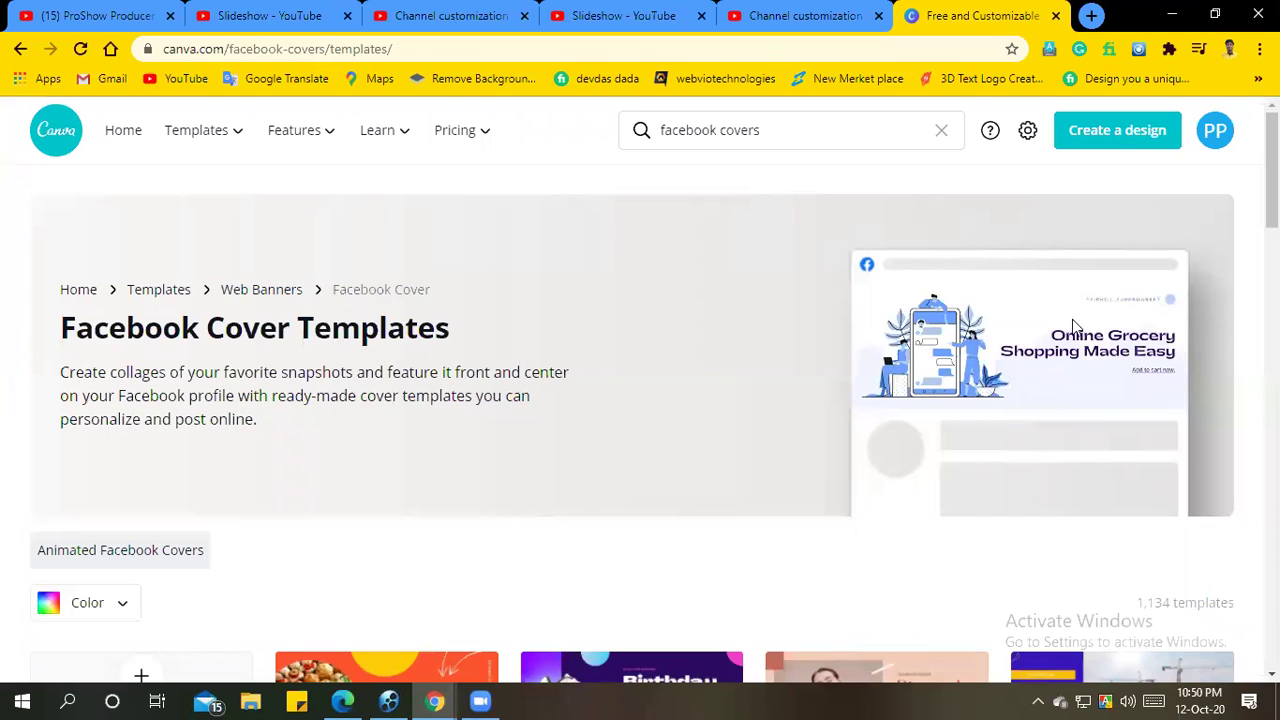
click(1111, 131)
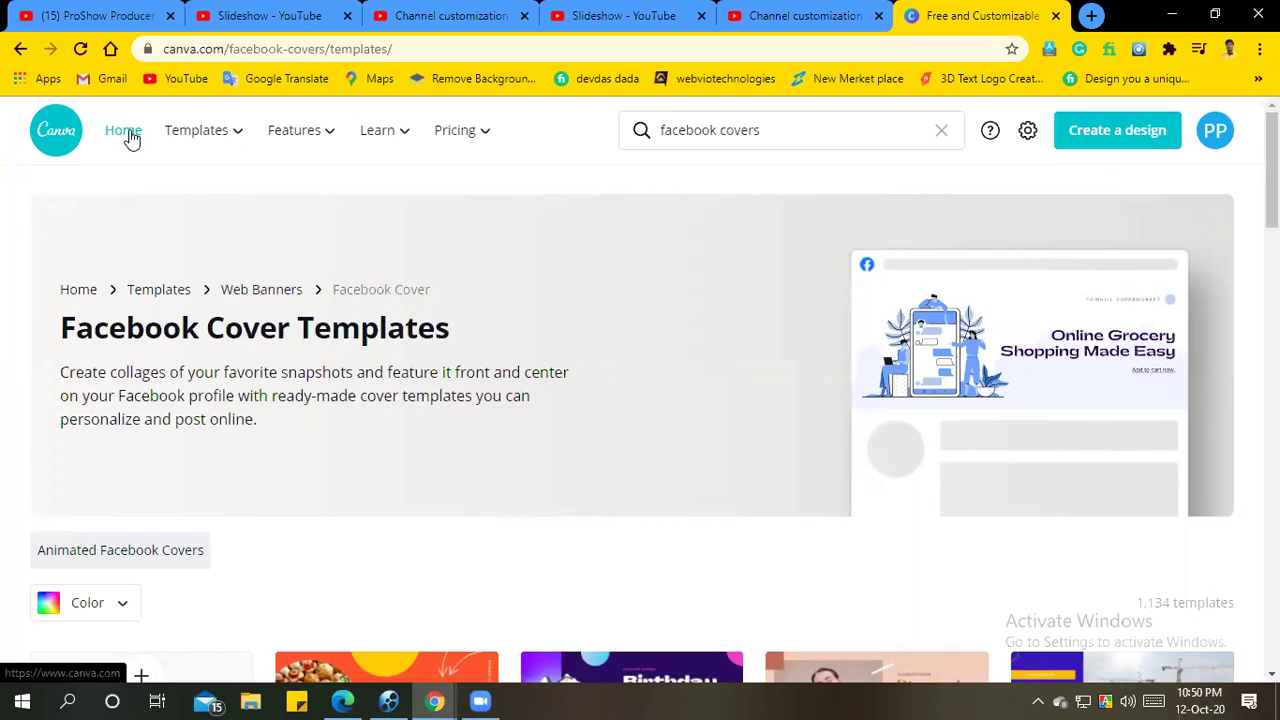
Step: Search 'youtube' from the Canva home page and browse the 314 YouTube Channel Art templates
click(129, 137)
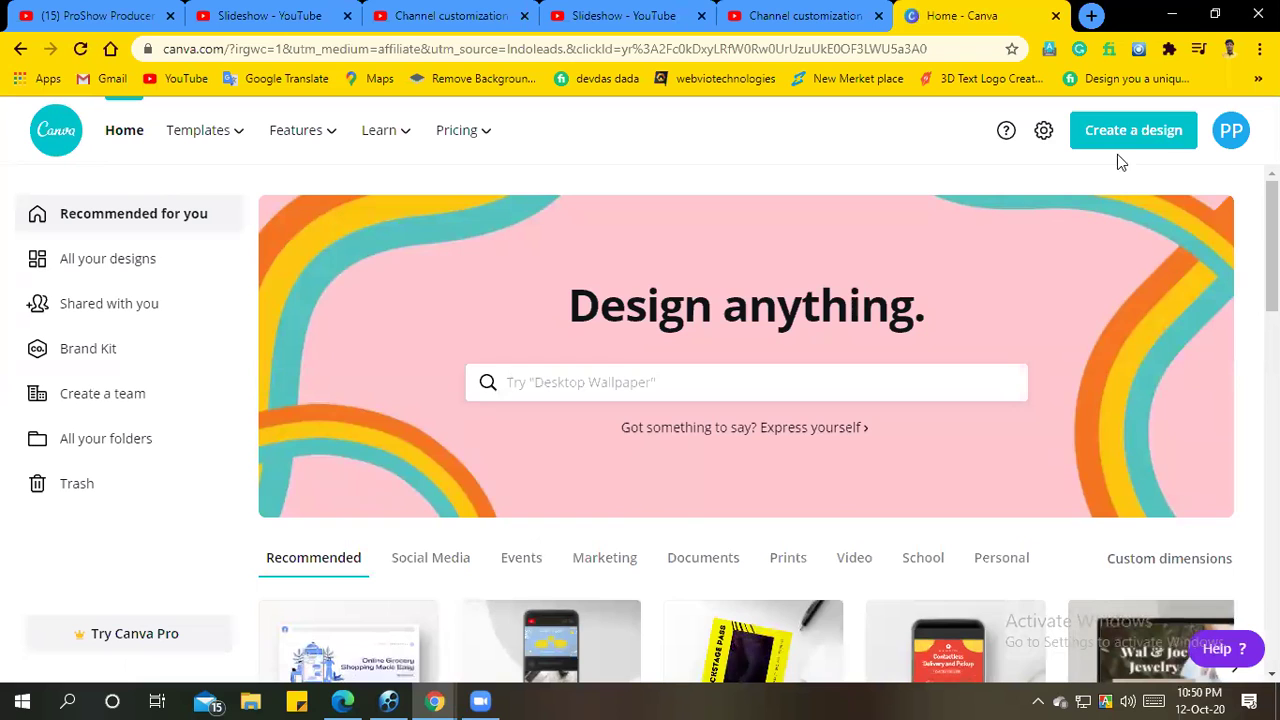
mouse_move(236, 142)
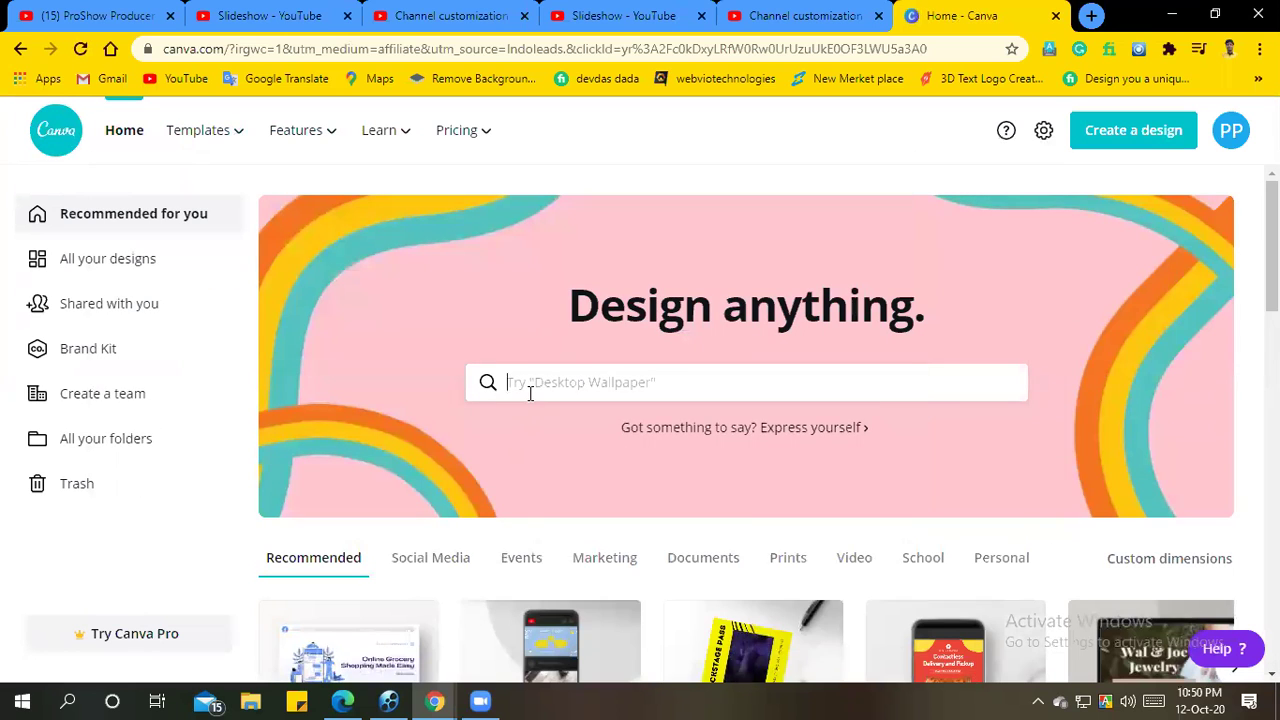
click(531, 390)
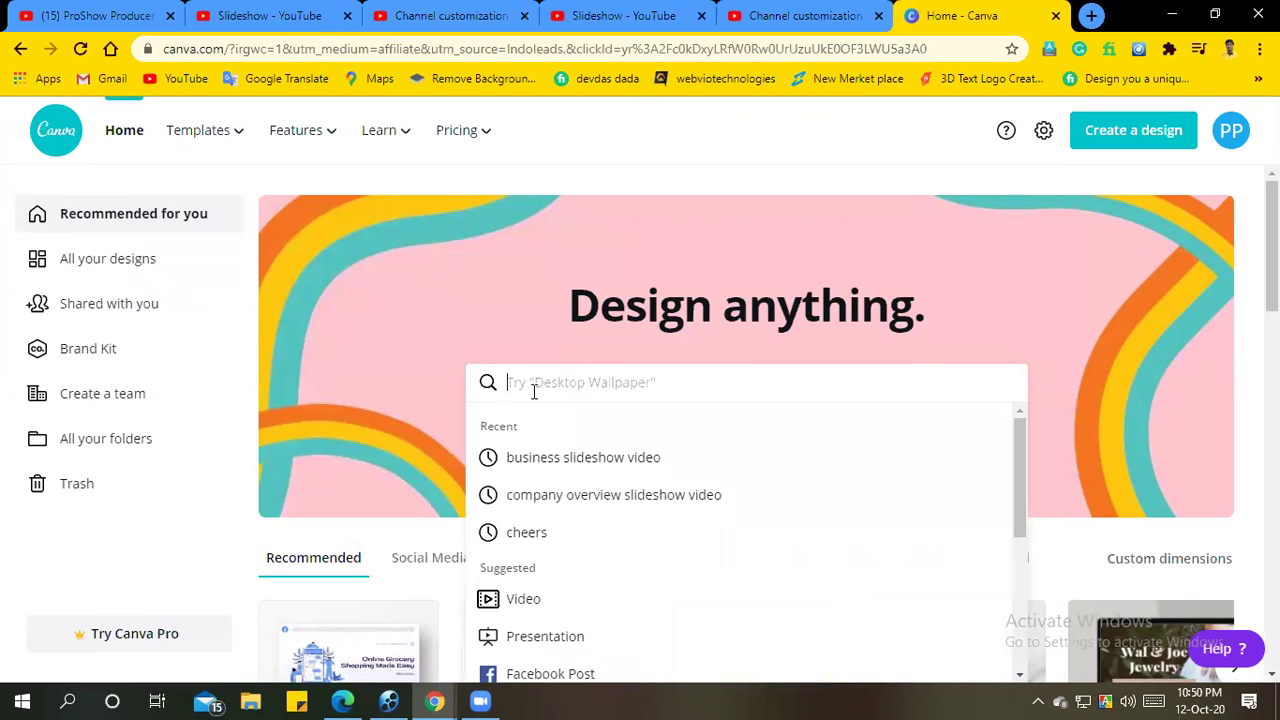
text(youtube)
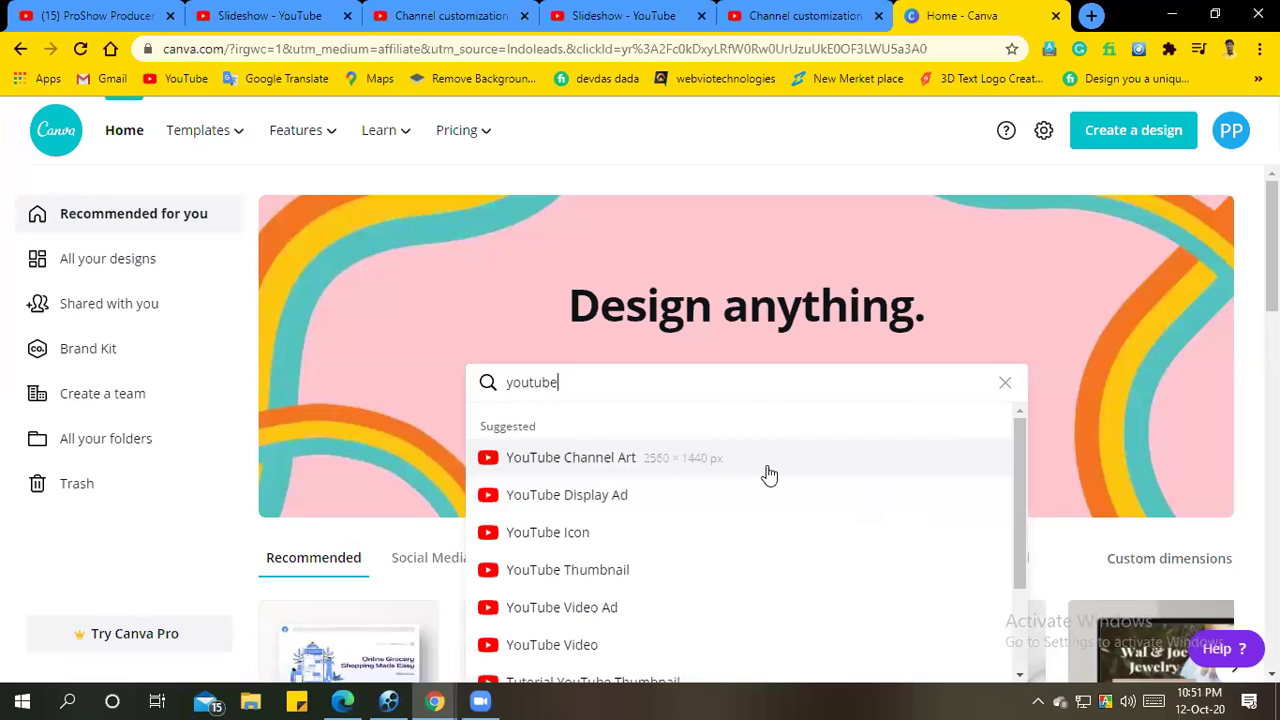
click(769, 474)
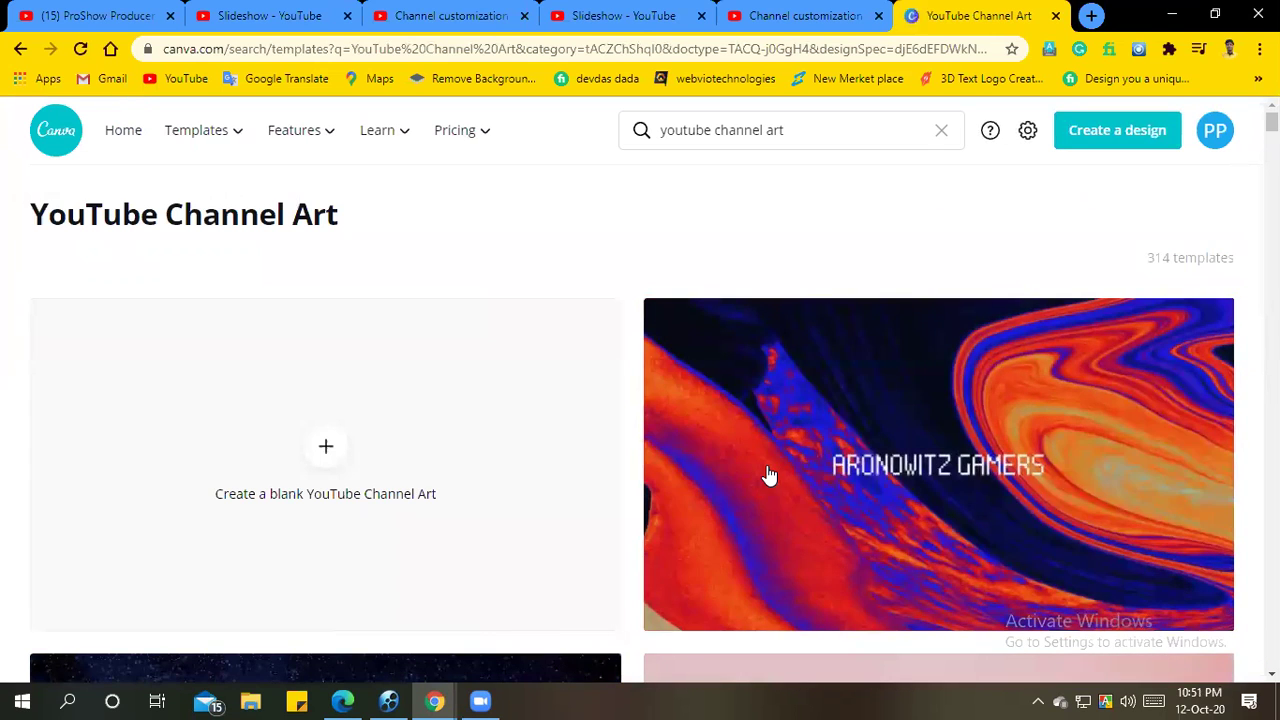
scroll(777, 468, down, 2)
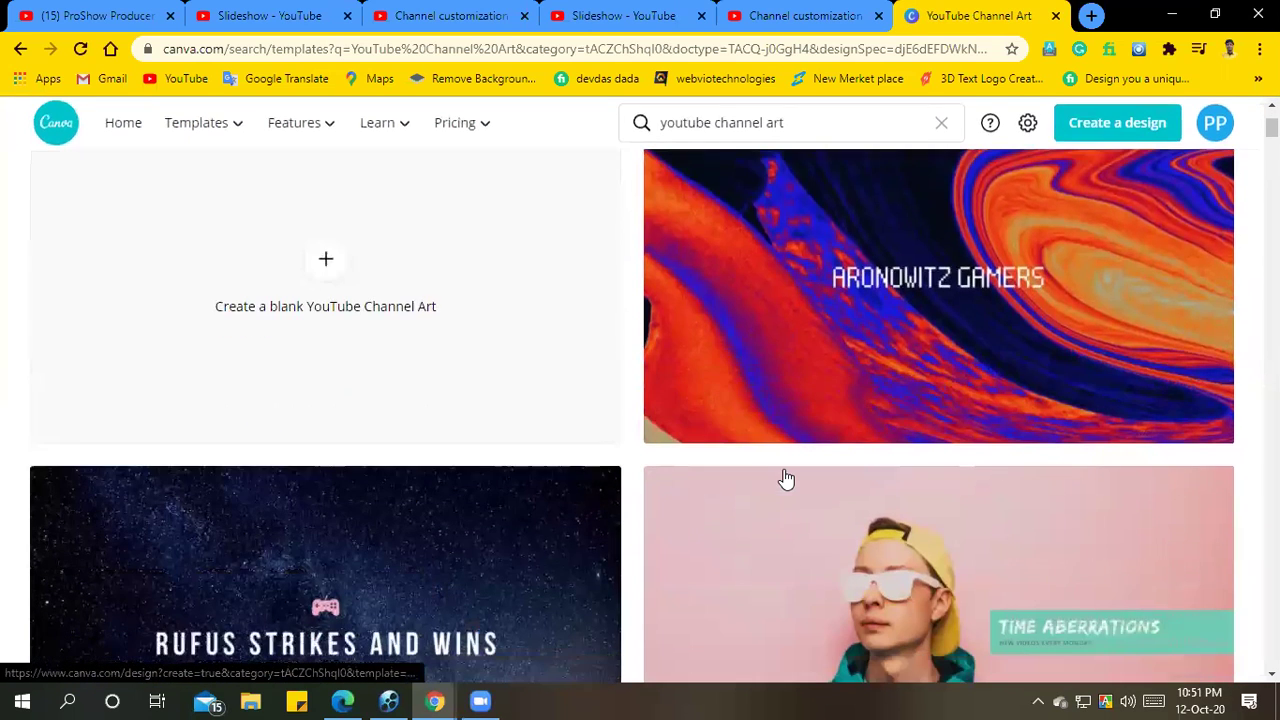
scroll(786, 480, down, 2)
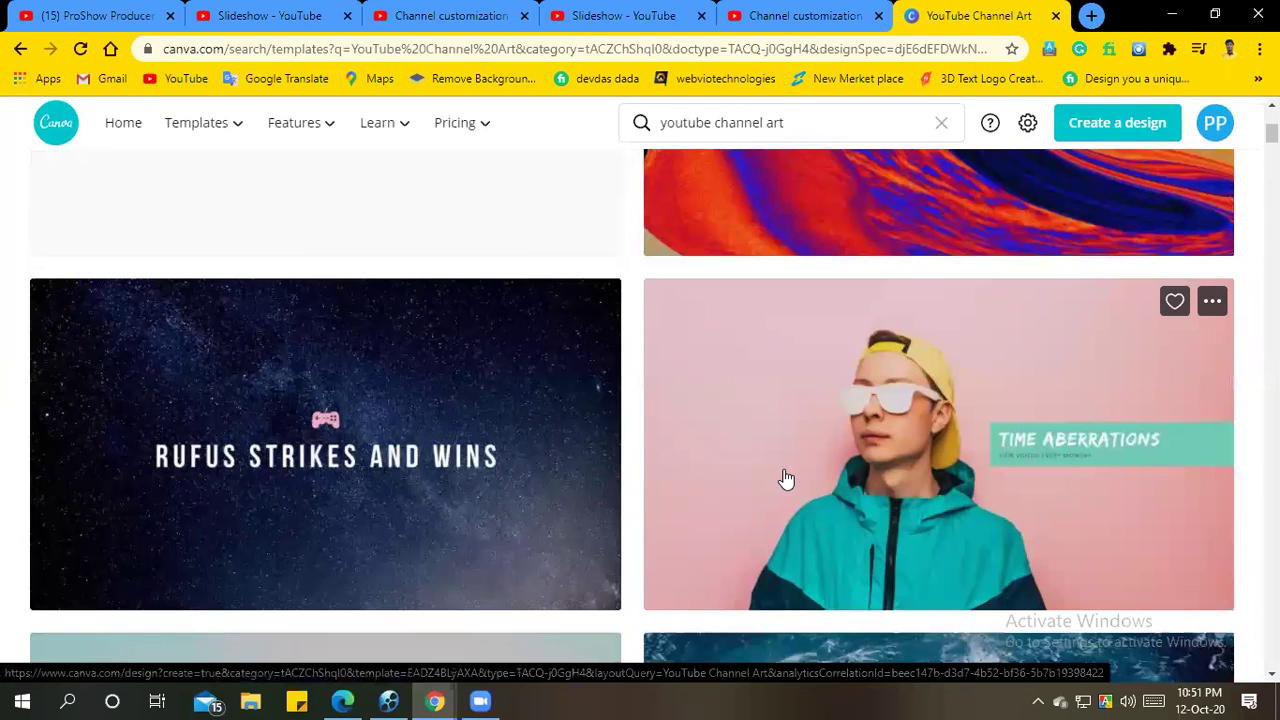
scroll(786, 480, down, 4)
scroll(784, 475, down, 1)
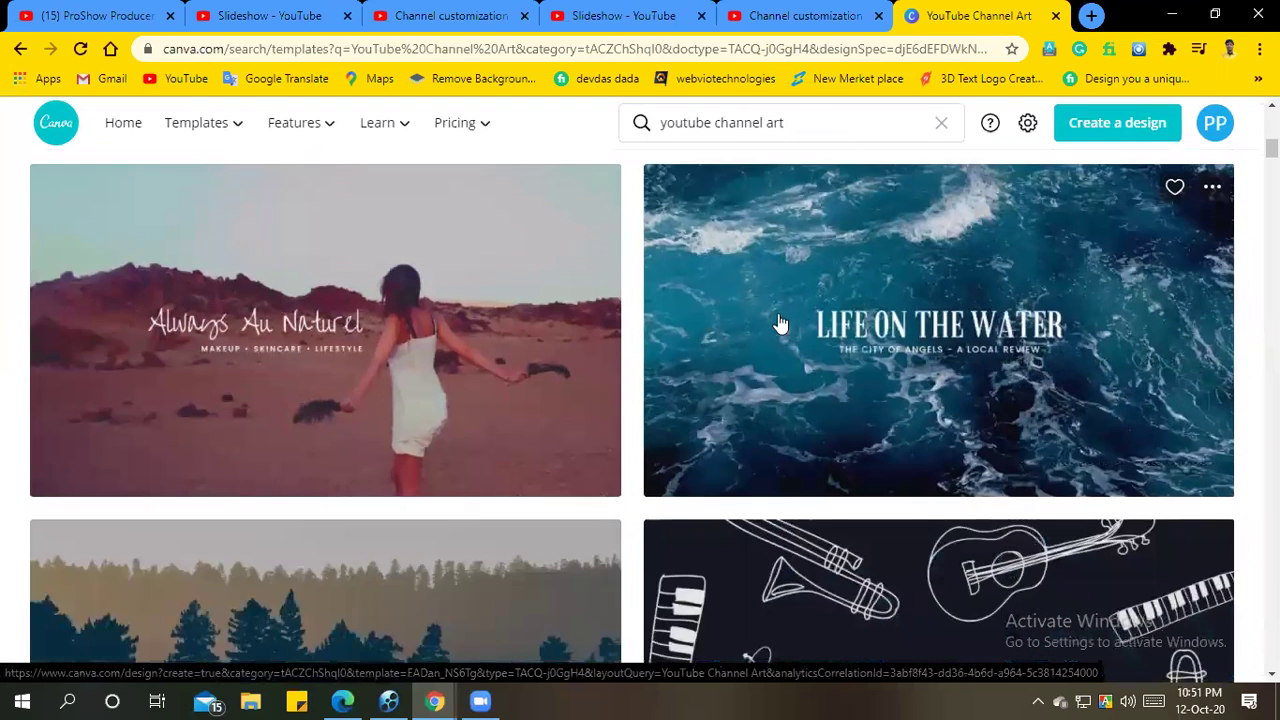
Step: Open the ocean-wave 'Life on the Water' template and select its LIFE ON THE WATER title
click(778, 311)
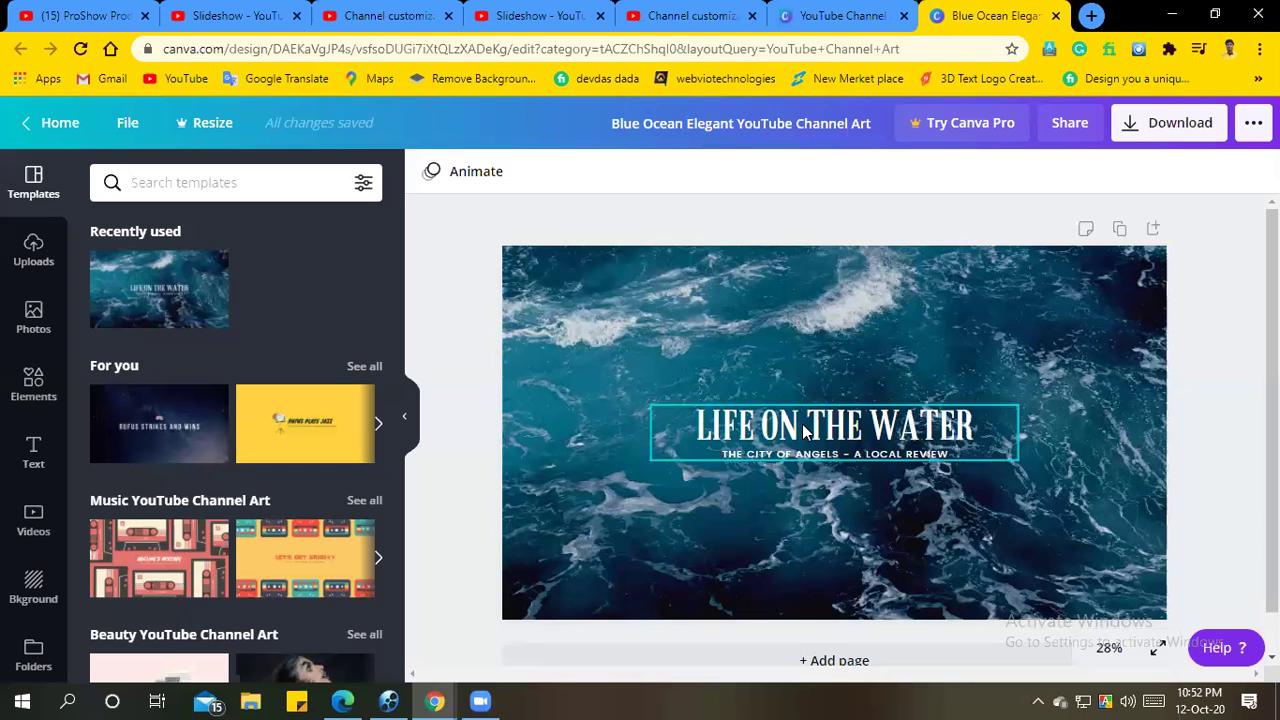
click(802, 424)
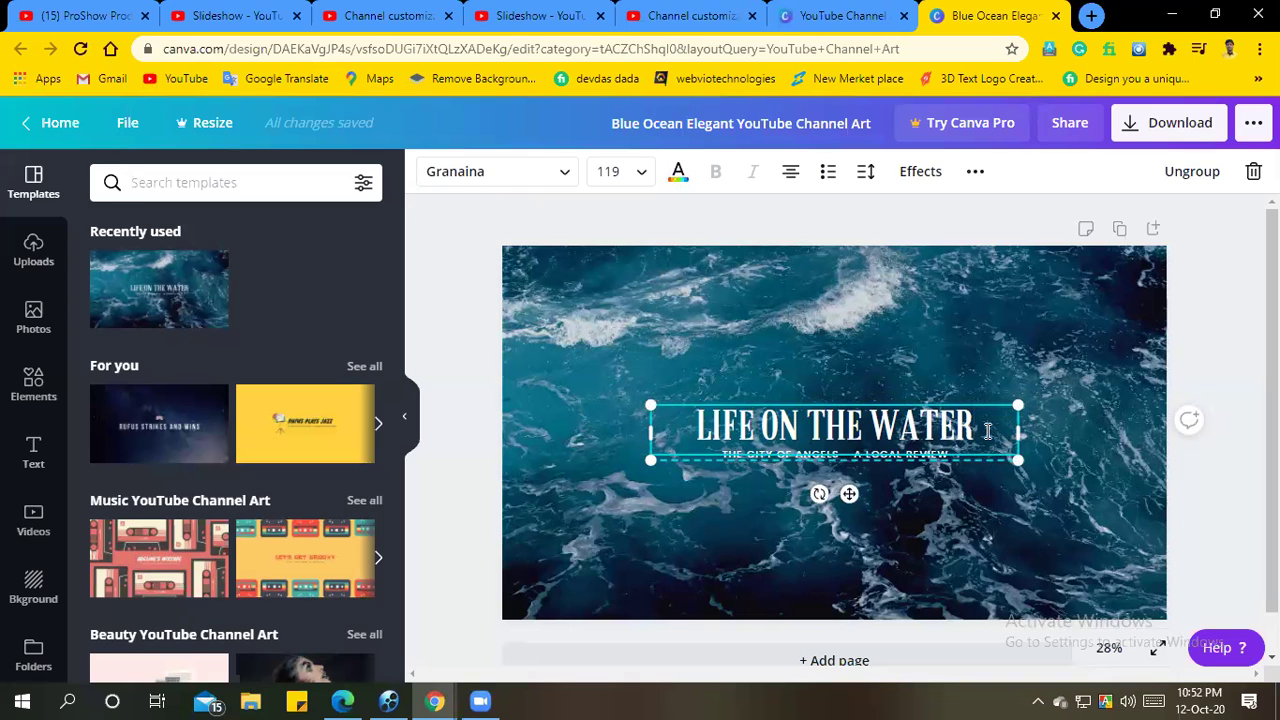
drag(987, 431, 680, 432)
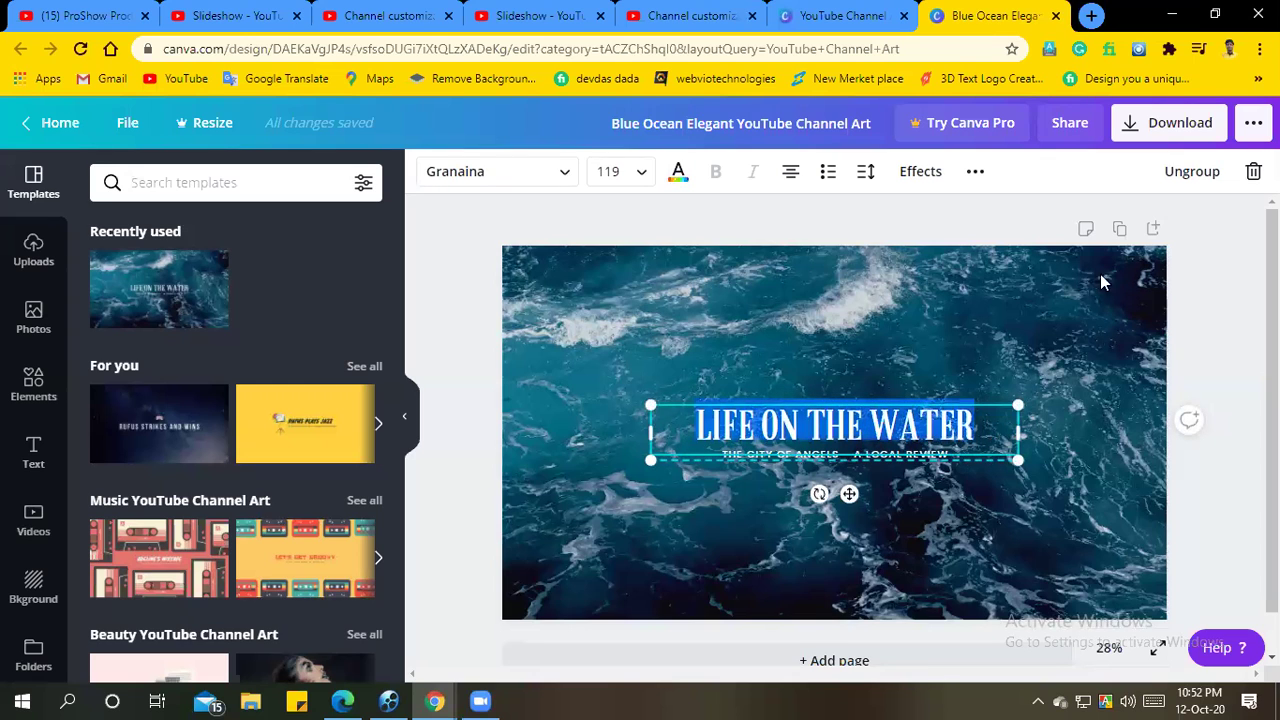
click(1192, 172)
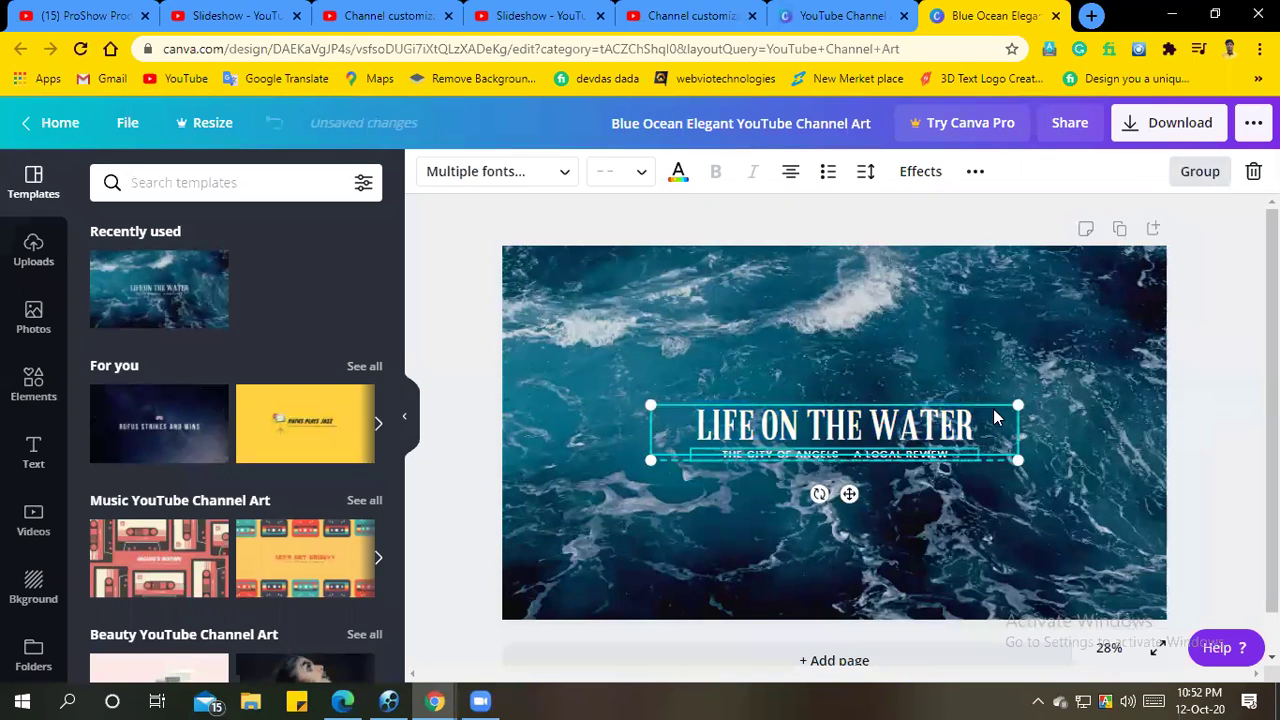
click(1196, 172)
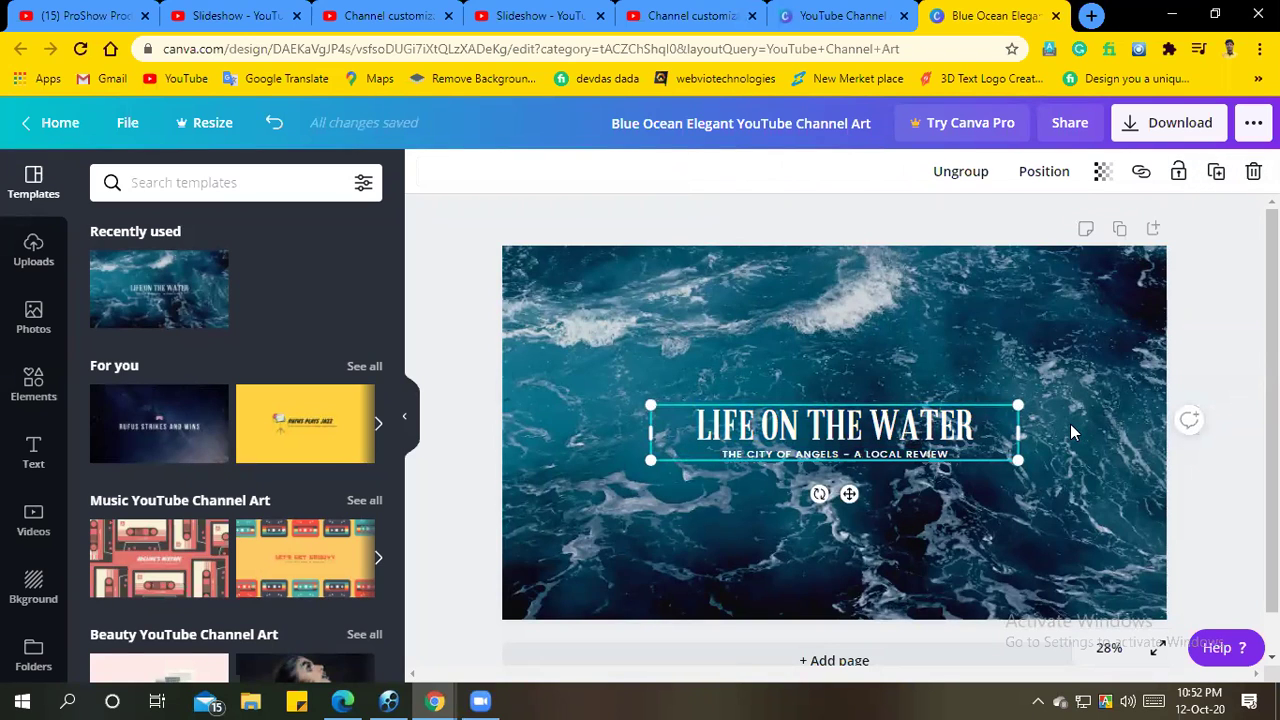
click(1226, 338)
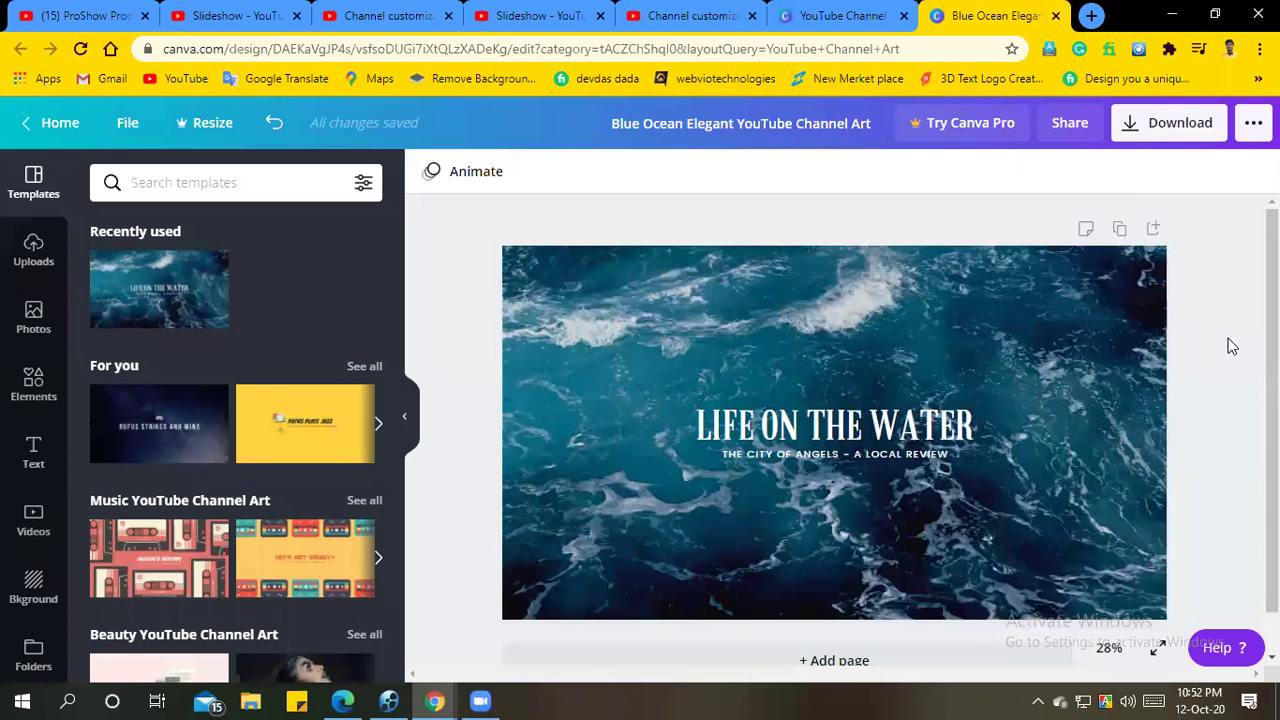
right_click(918, 458)
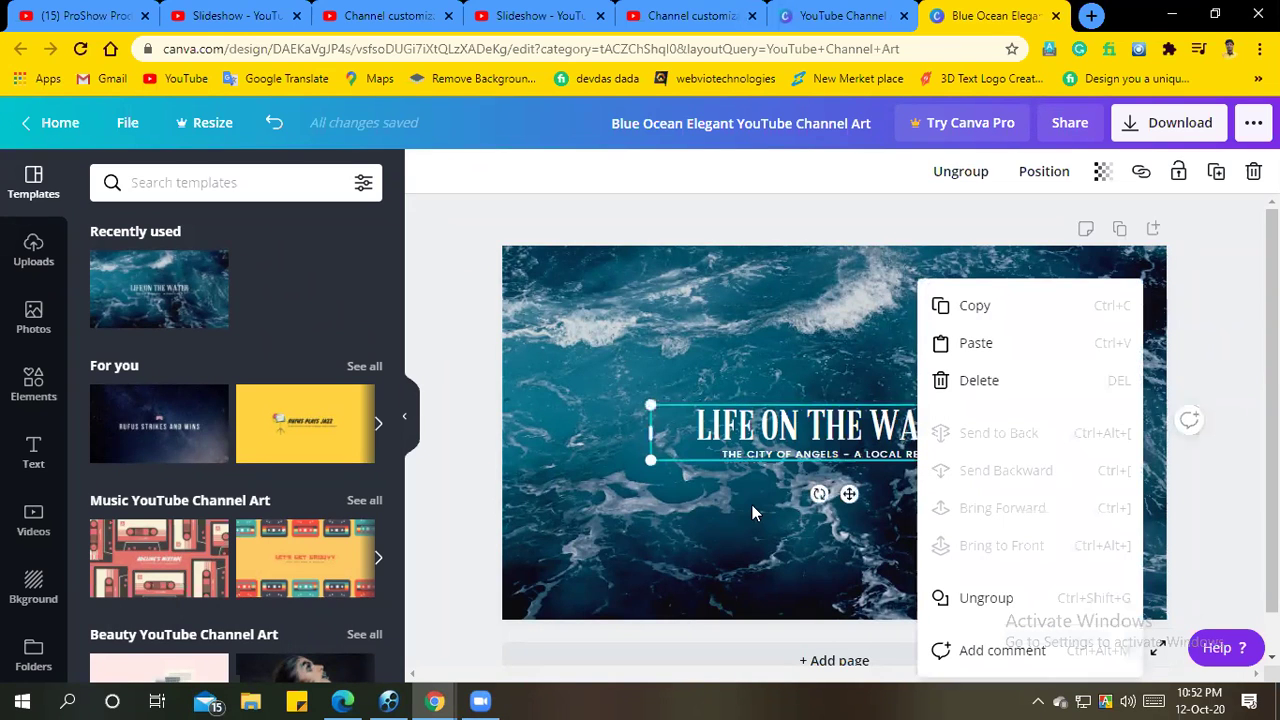
click(777, 515)
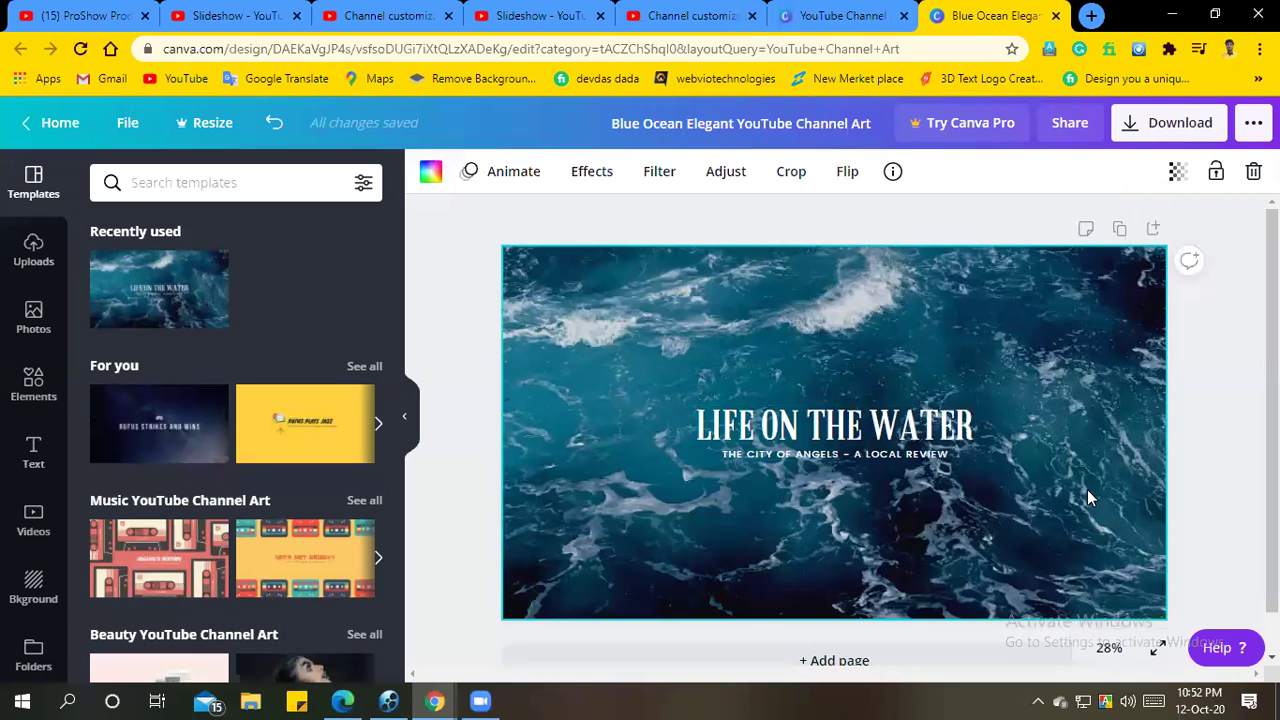
click(952, 435)
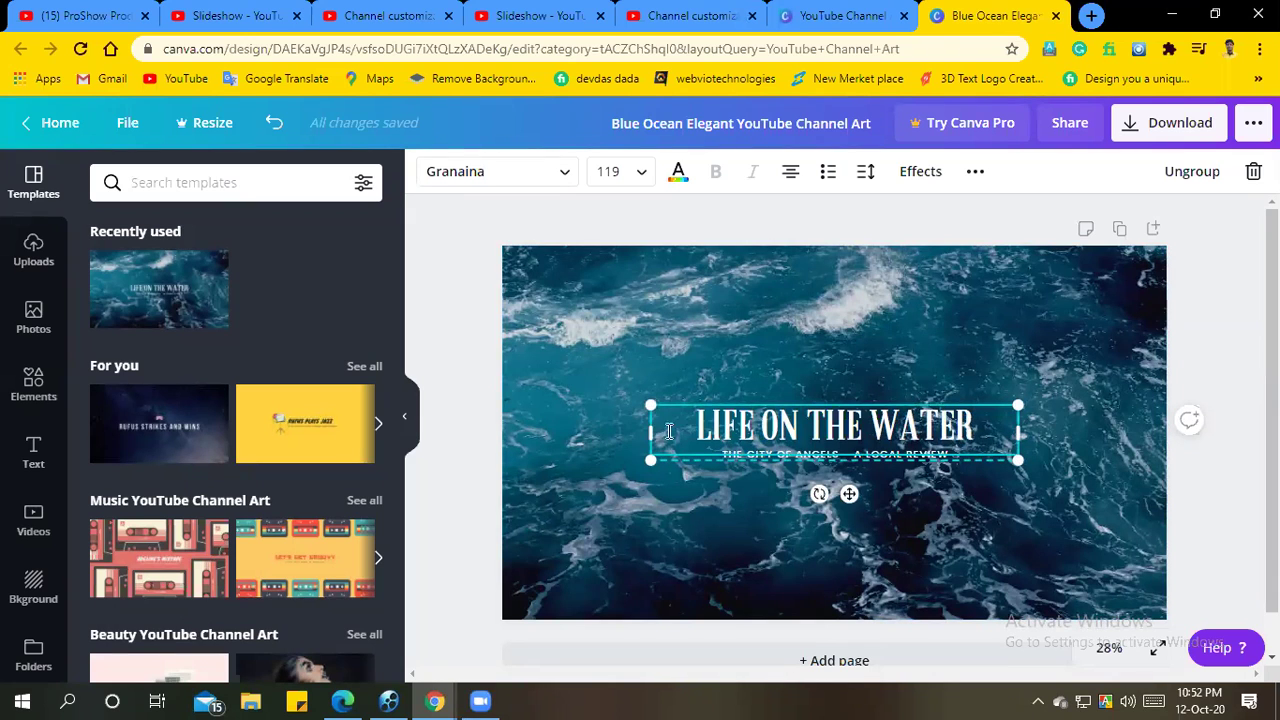
Step: Replace the LIFE ON THE WATER title with 'Slideshow', correcting earlier wording and miscased letters
double_click(726, 432)
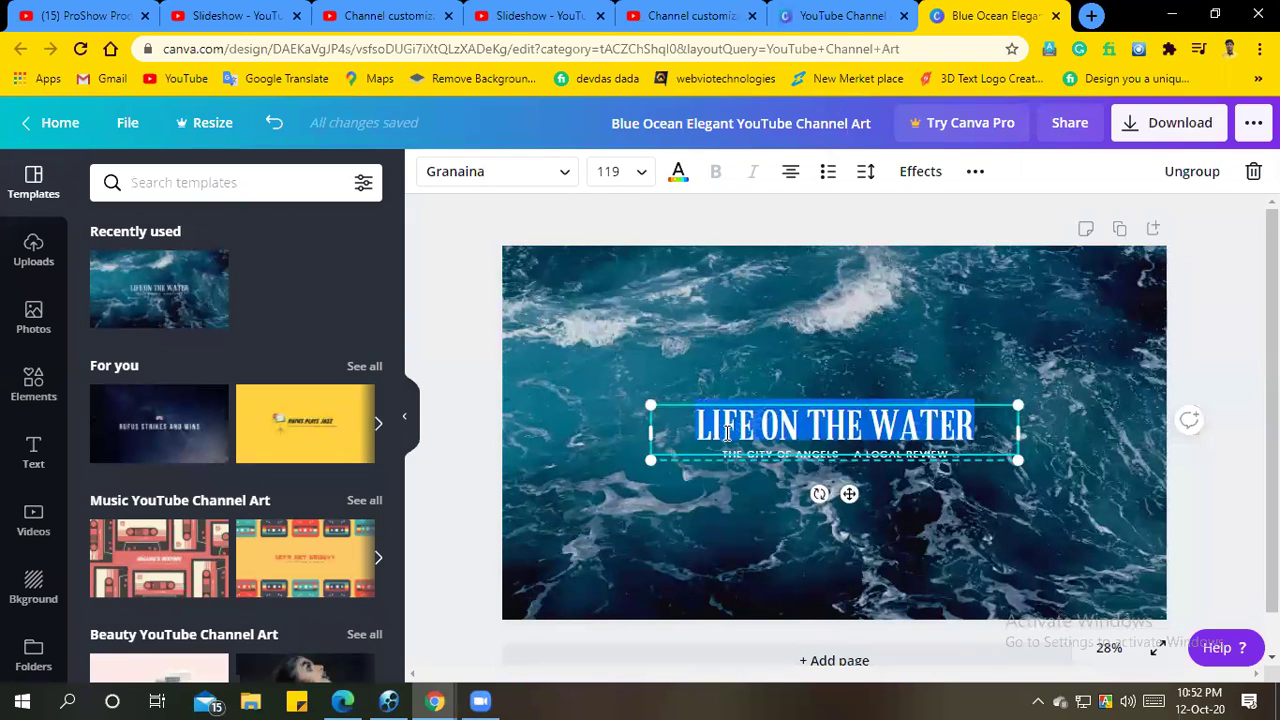
text(Prithir)
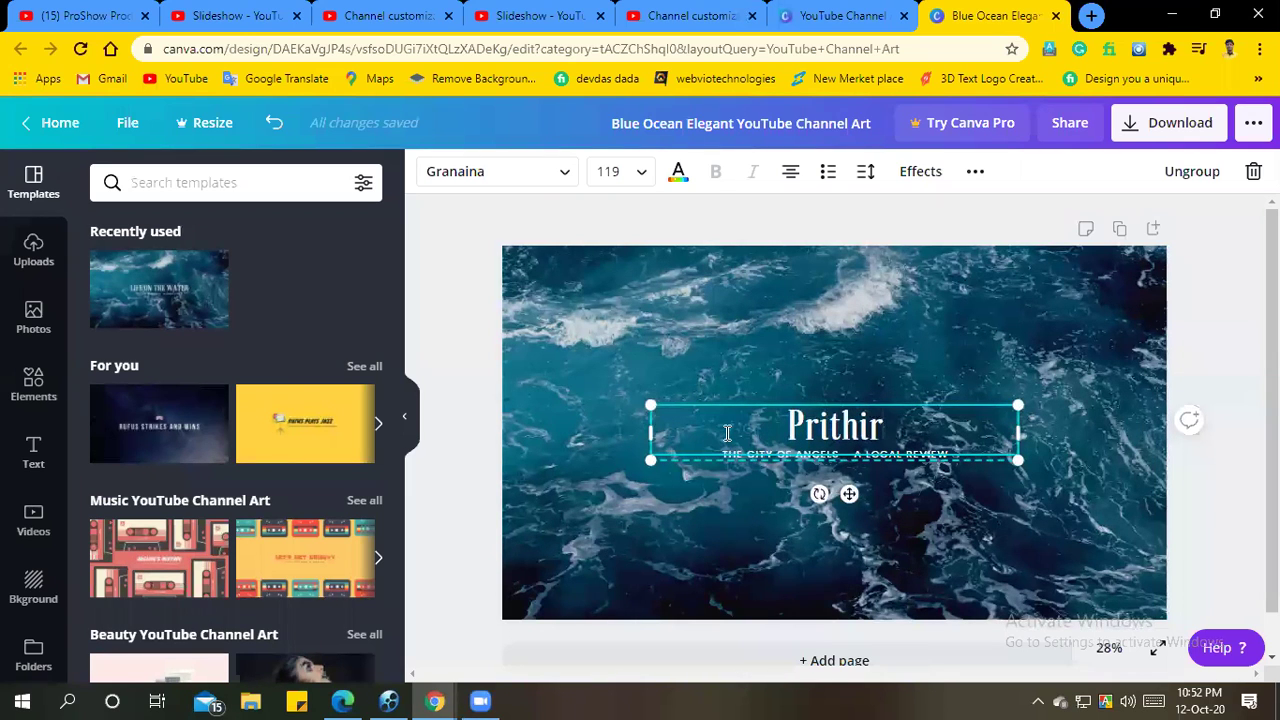
key(BackSpace)
key(BackSpace)
key(BackSpace)
key(BackSpace)
key(BackSpace)
key(BackSpace)
key(BackSpace)
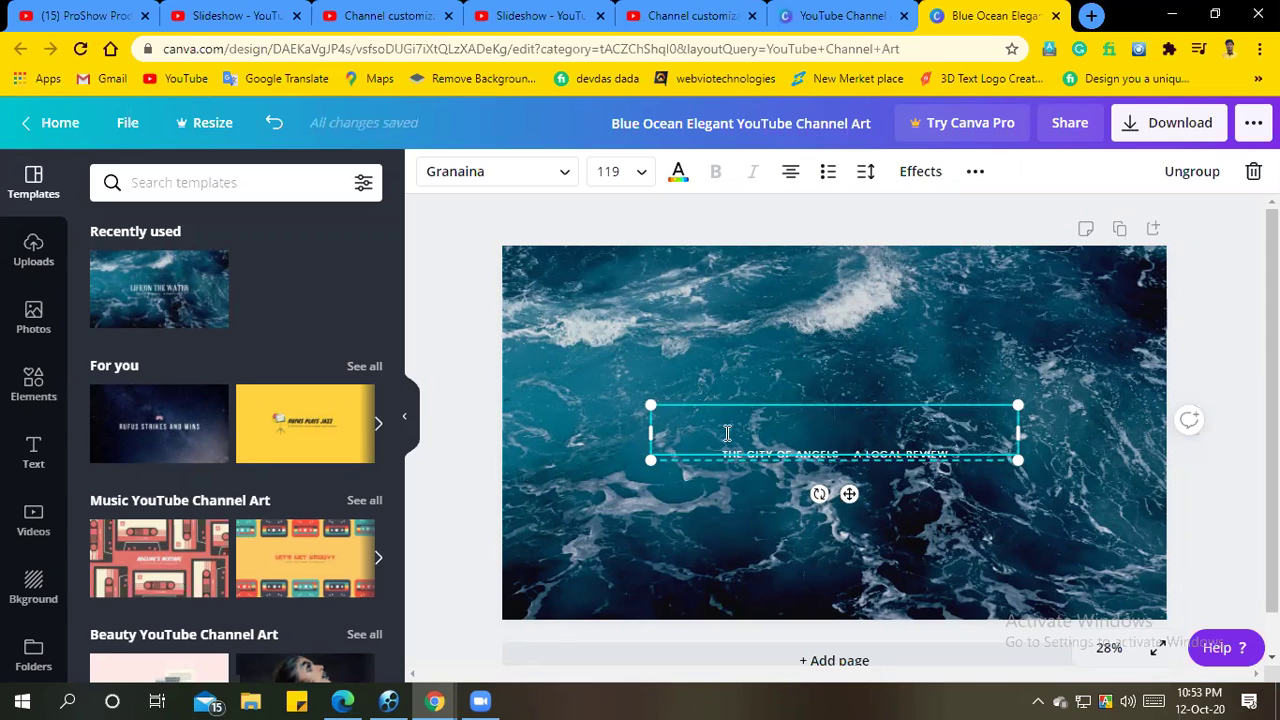
text(Ex)
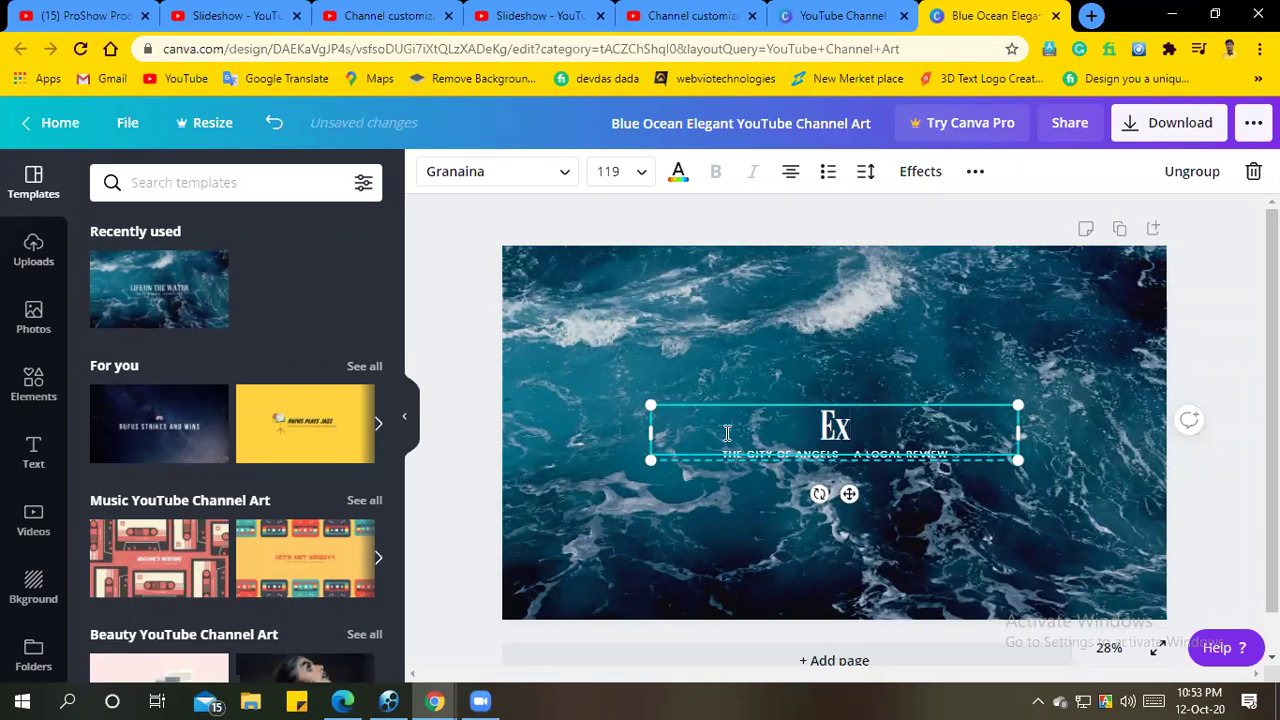
text(pert)
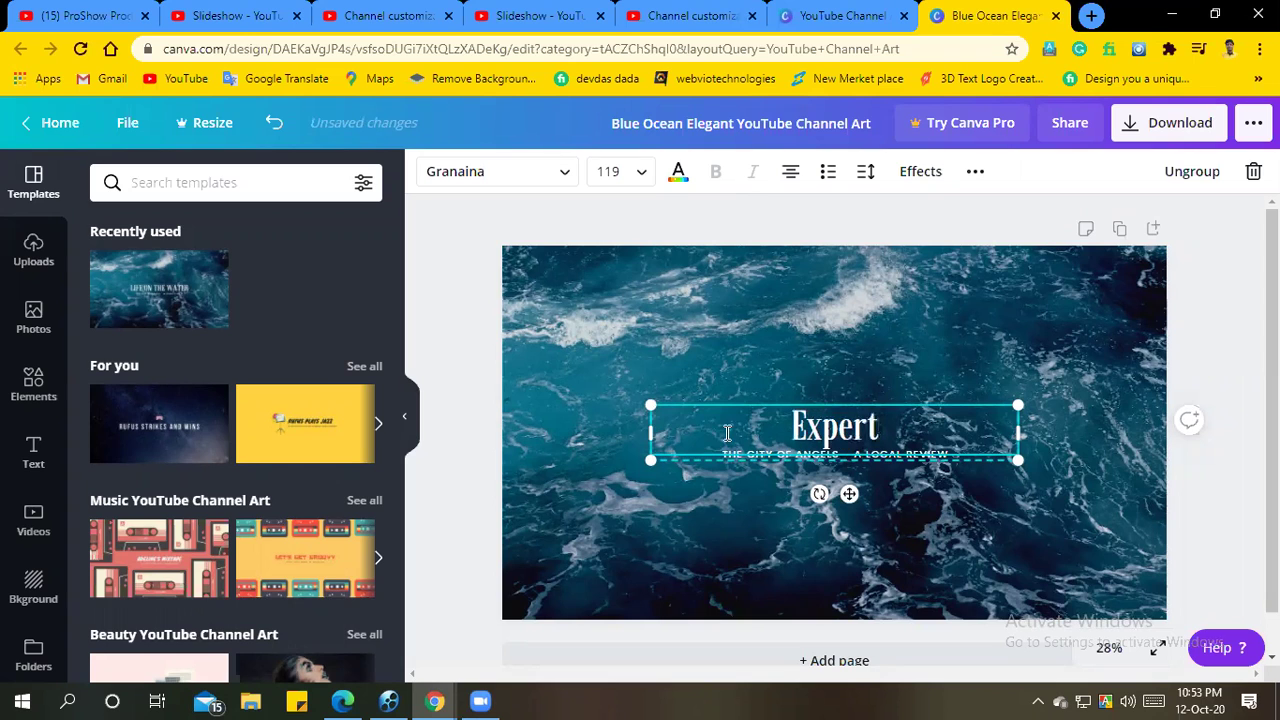
text( in)
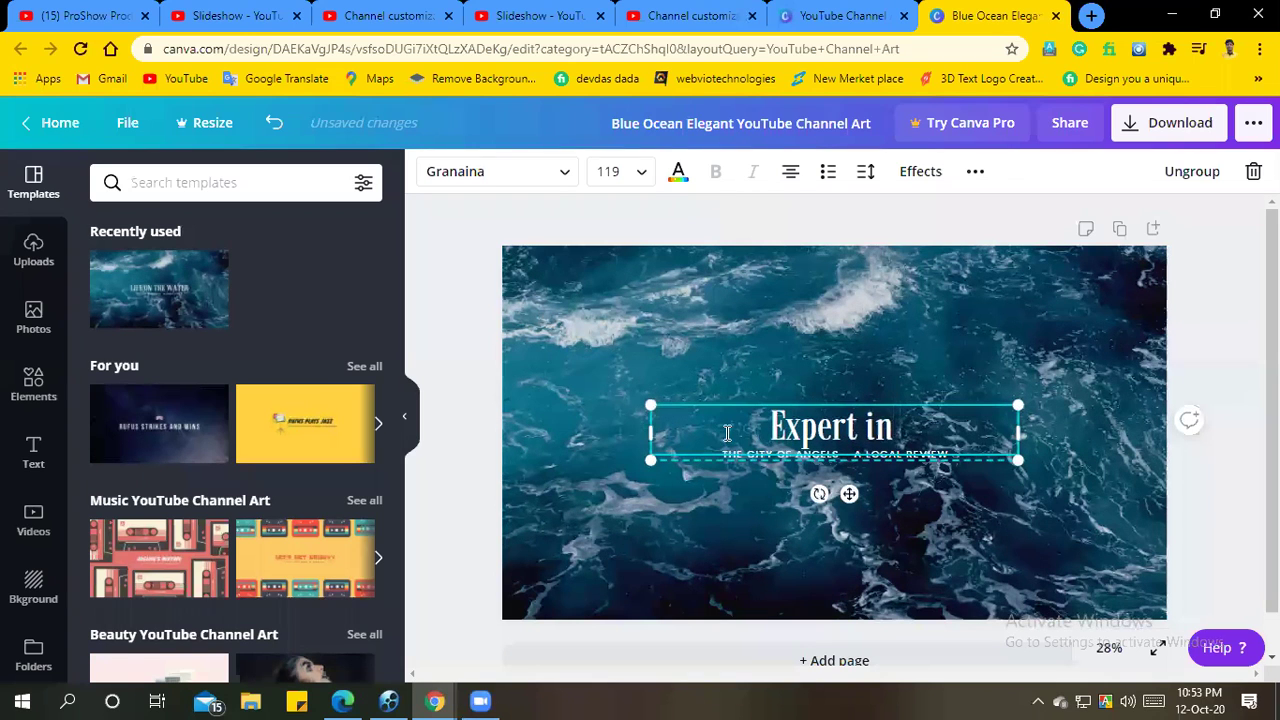
text( dlg)
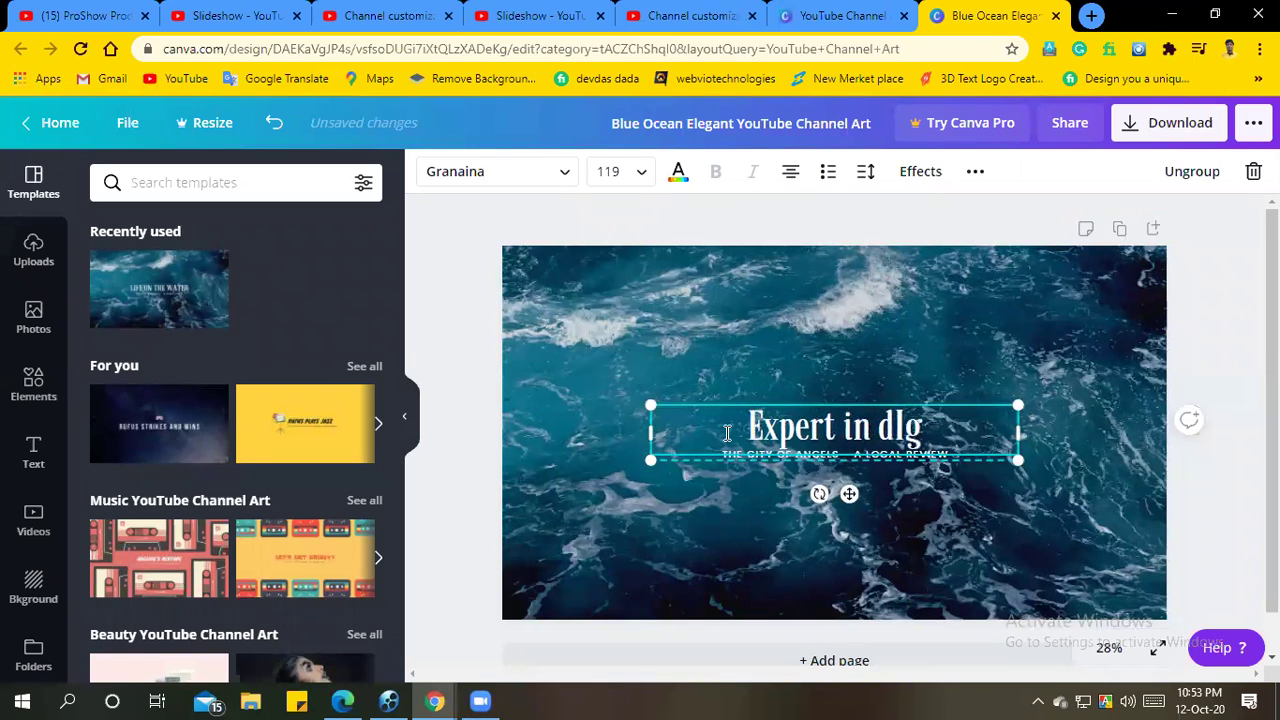
key(BackSpace)
key(BackSpace)
key(BackSpace)
key(BackSpace)
key(BackSpace)
key(BackSpace)
key(BackSpace)
key(BackSpace)
key(BackSpace)
key(BackSpace)
key(BackSpace)
key(BackSpace)
key(BackSpace)
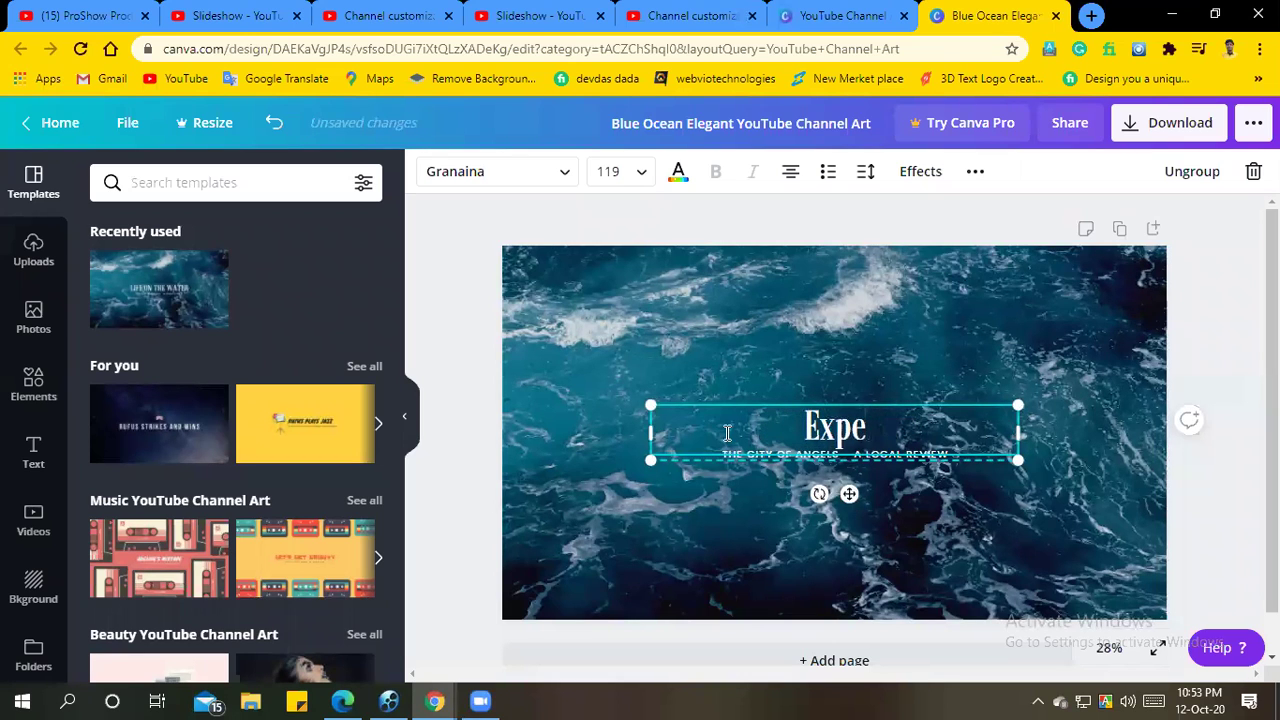
text(sL)
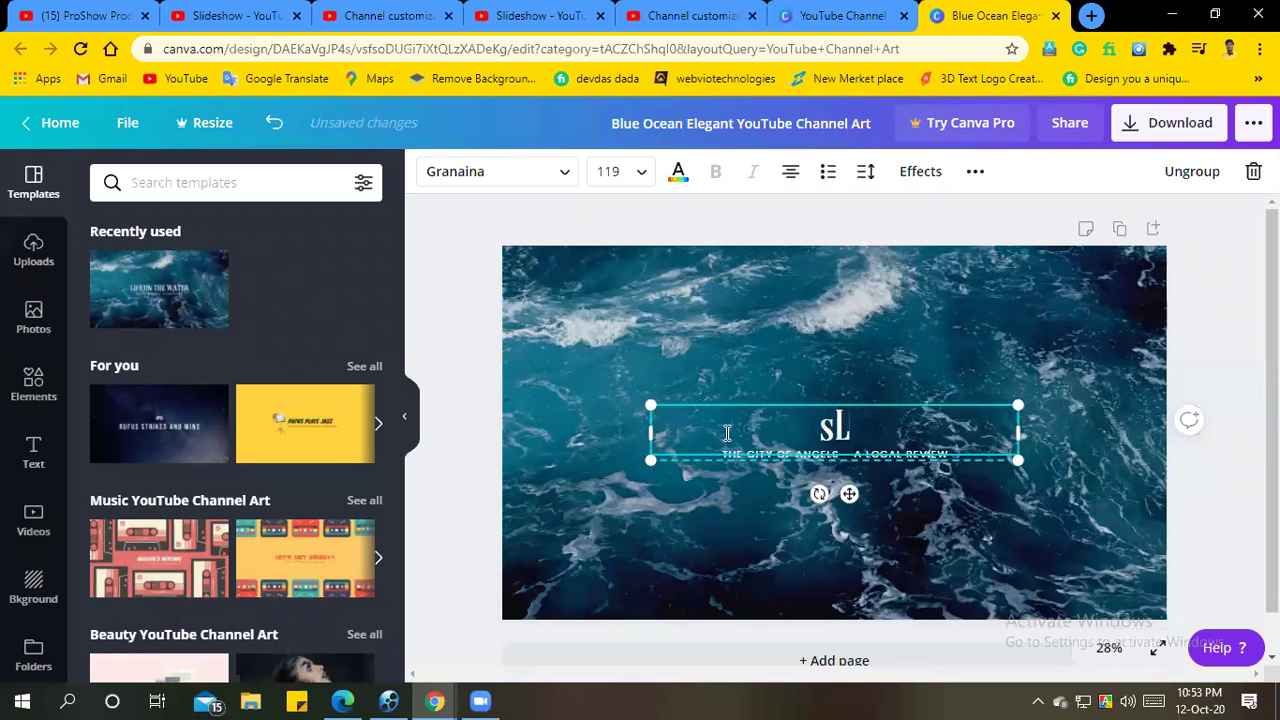
text(lD)
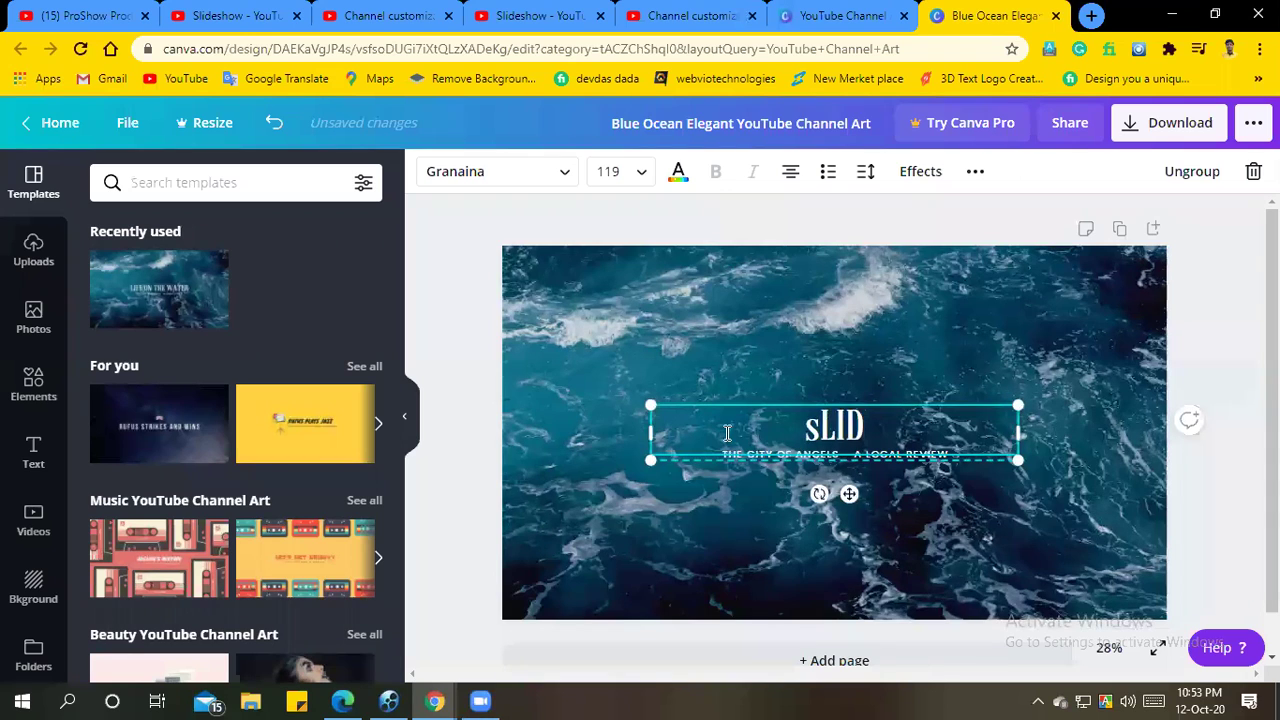
text(ESHOW)
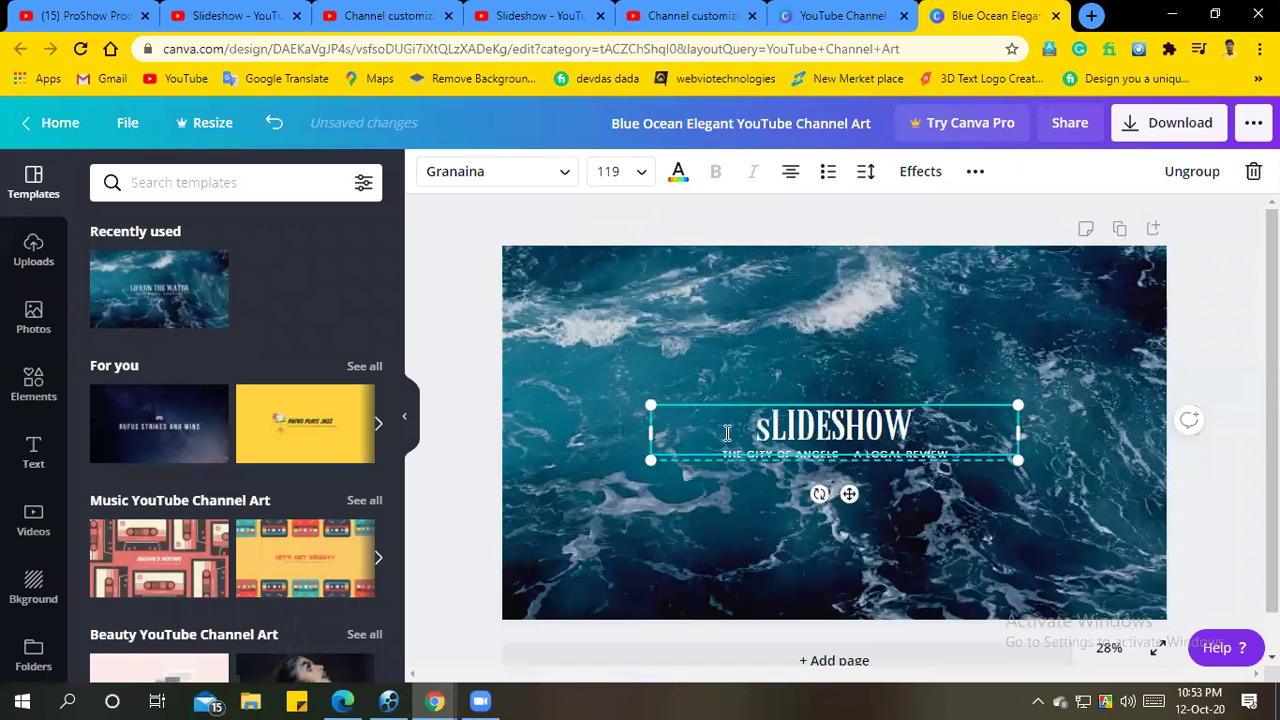
key(shift+Left)
key(shift+Left)
key(shift+Left)
key(shift+Left)
key(shift+Left)
key(shift+Left)
key(shift+Left)
key(shift+Left)
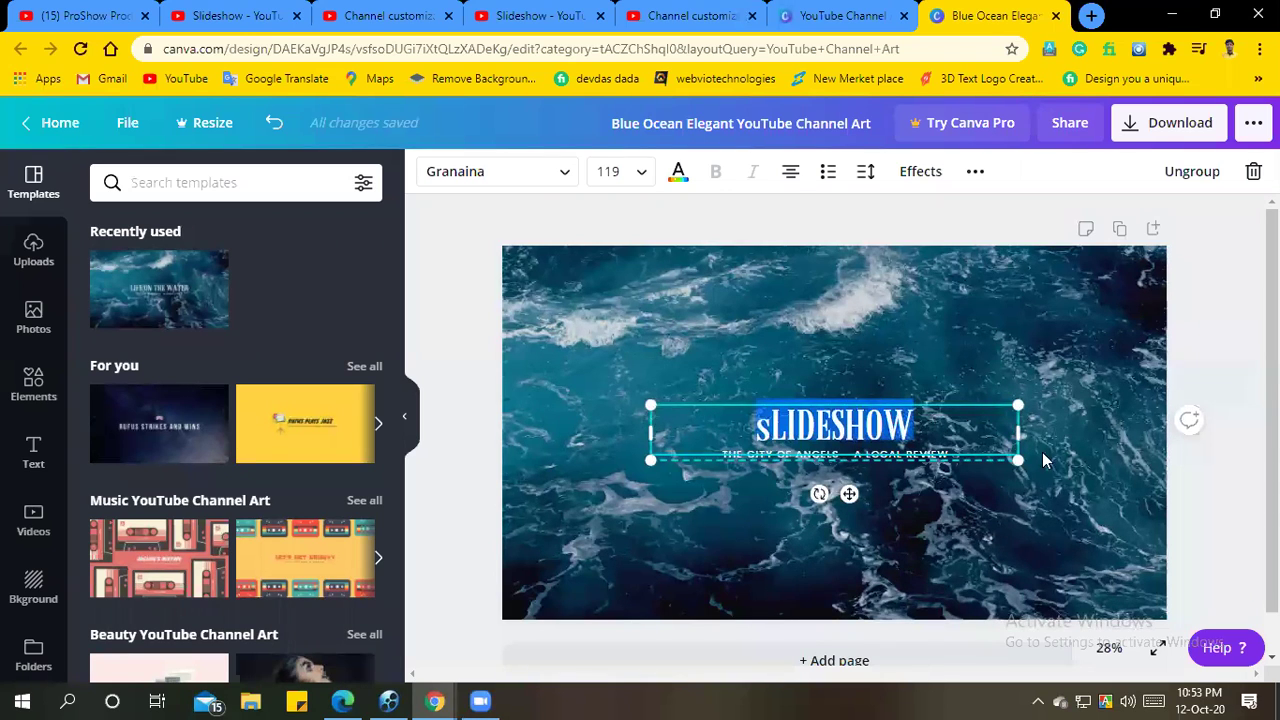
text(S)
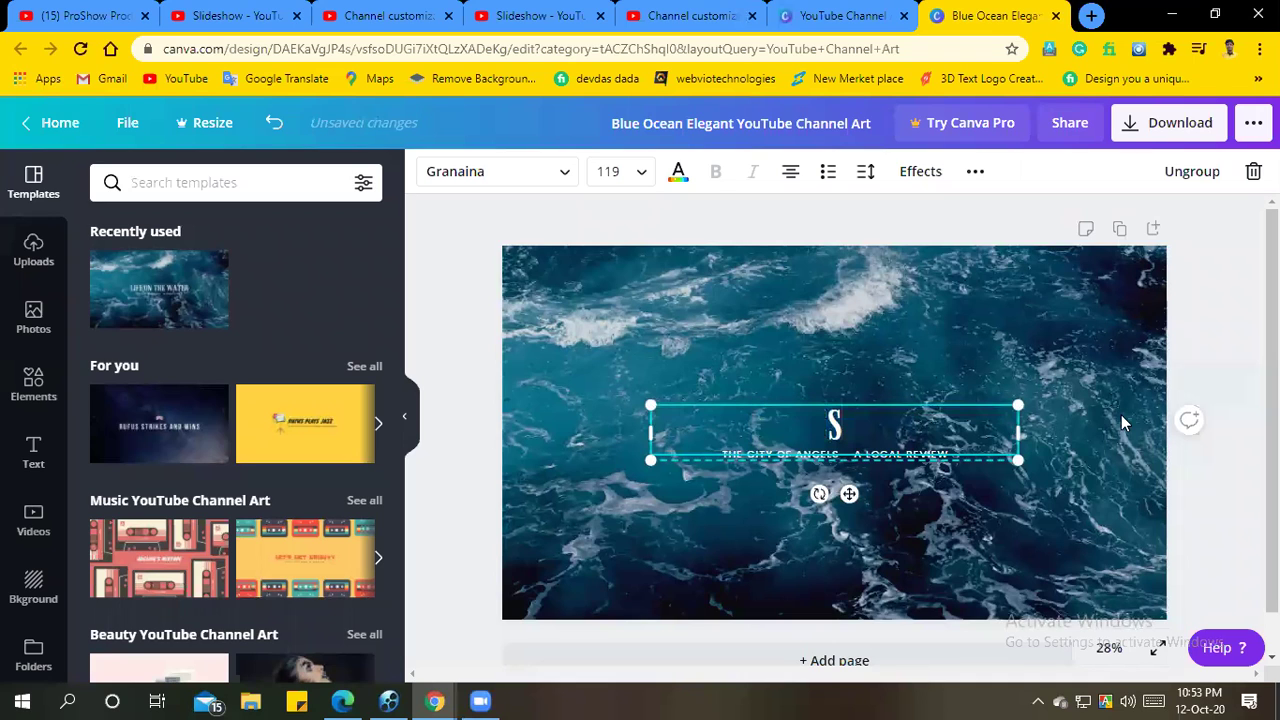
text(lideshow)
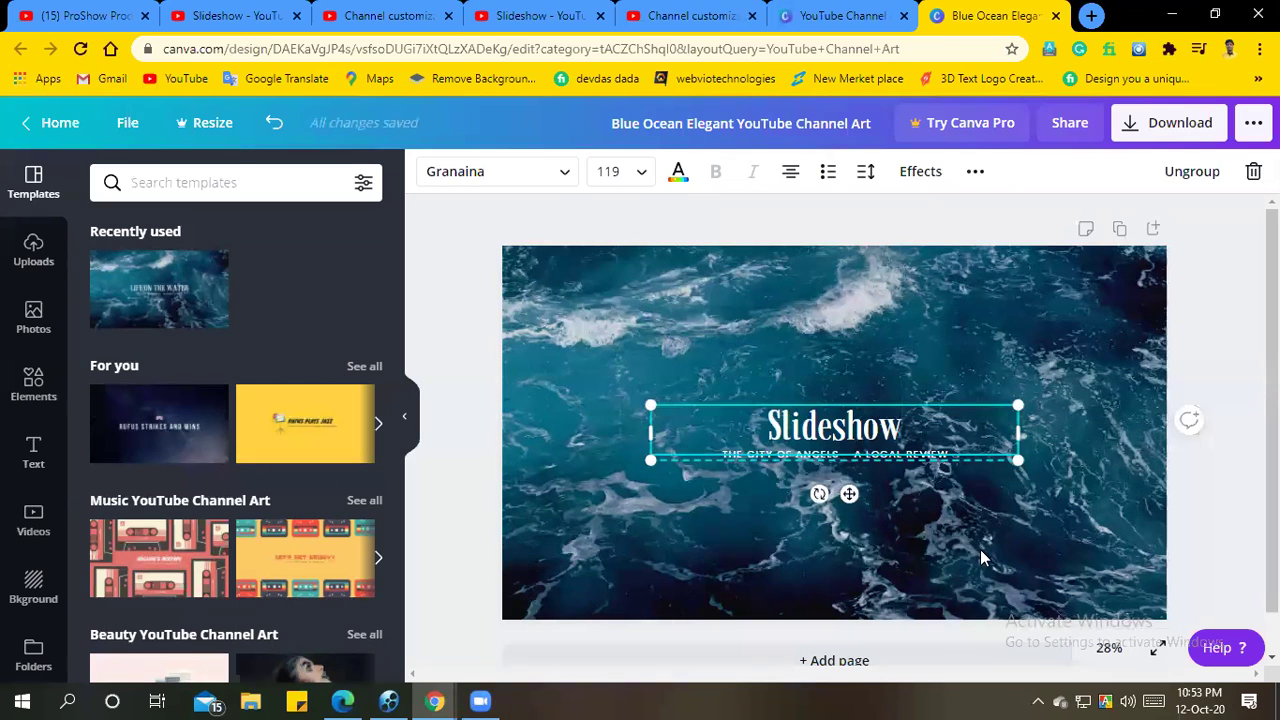
click(955, 457)
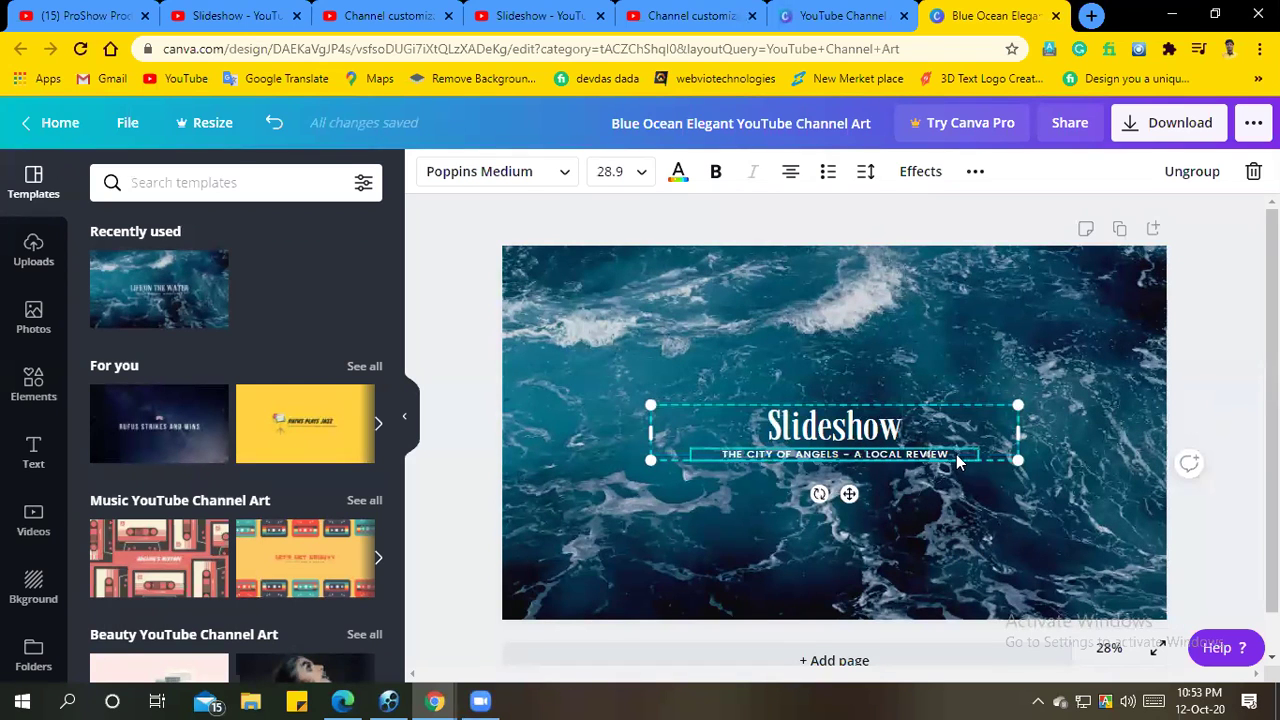
Step: Delete the city-of-angels subtitle text from the banner
drag(957, 452, 625, 452)
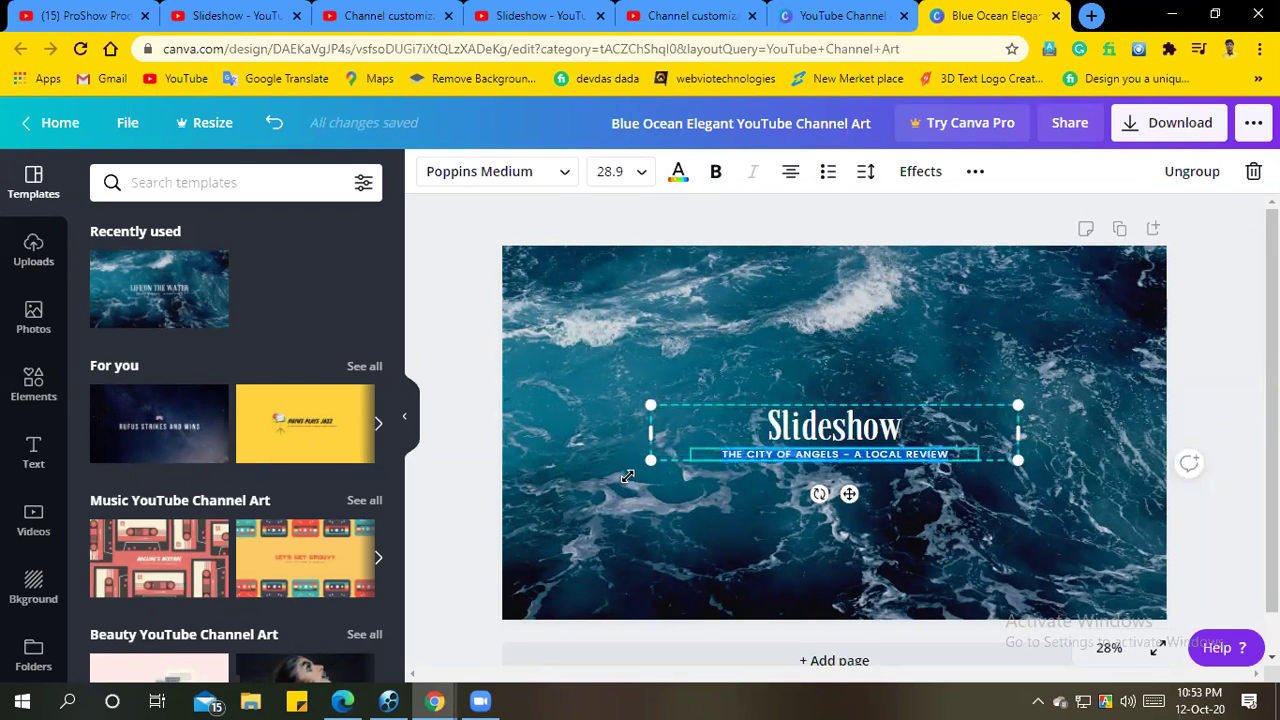
key(BackSpace)
click(1017, 527)
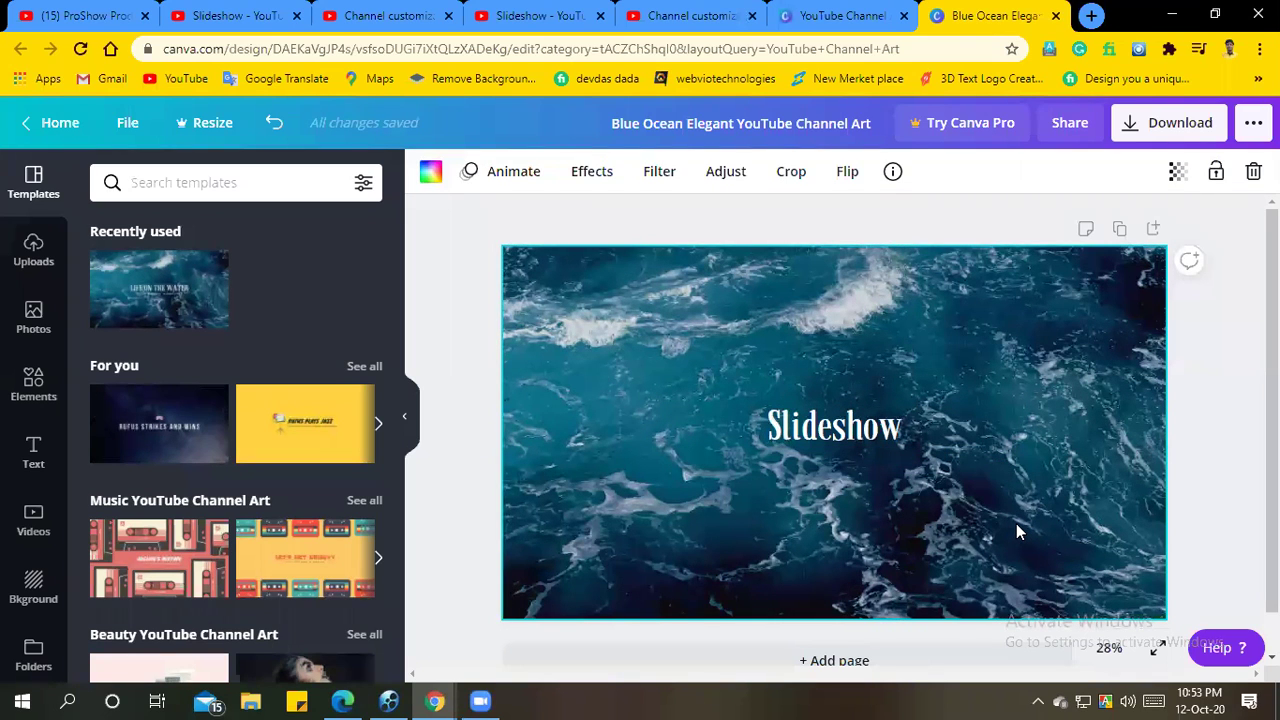
Step: Enlarge the Slideshow title to size 185 and centre it on the ocean image
click(1018, 458)
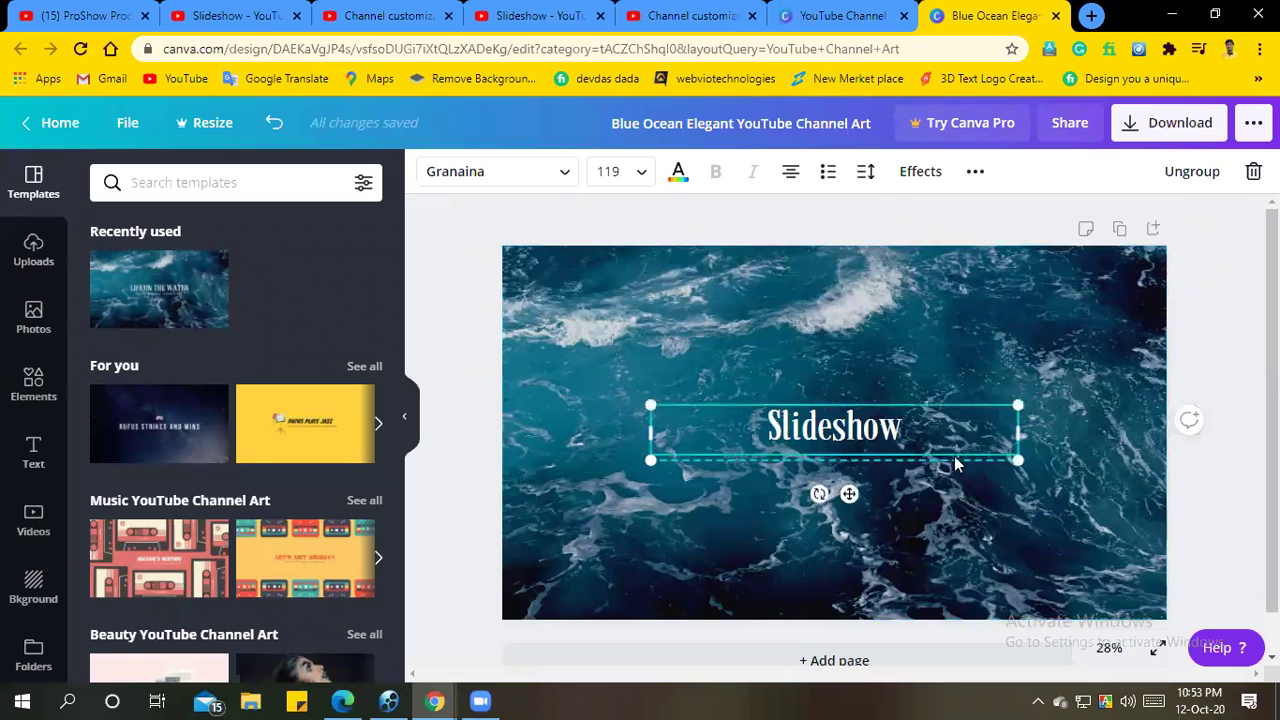
drag(1020, 459, 1210, 486)
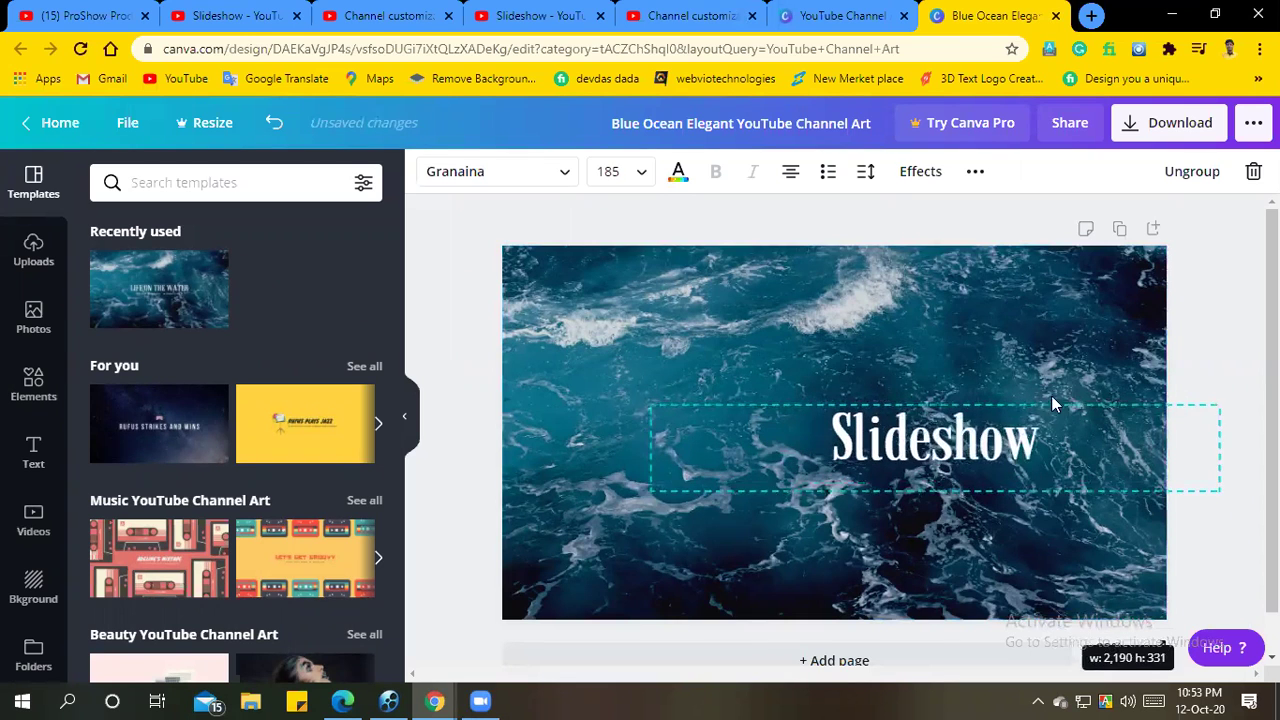
drag(1026, 415, 938, 399)
click(1008, 553)
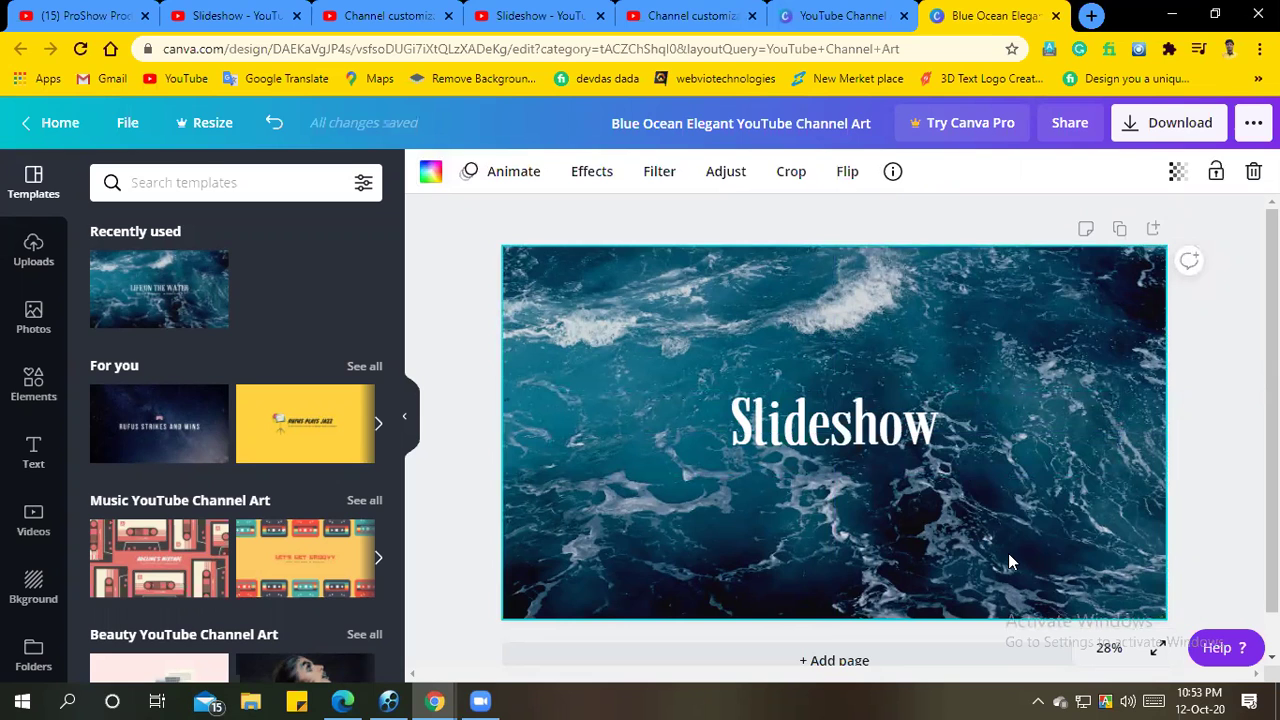
Step: Download the banner as a PNG to My SD Card (E:) and close the Canva tab
click(1158, 124)
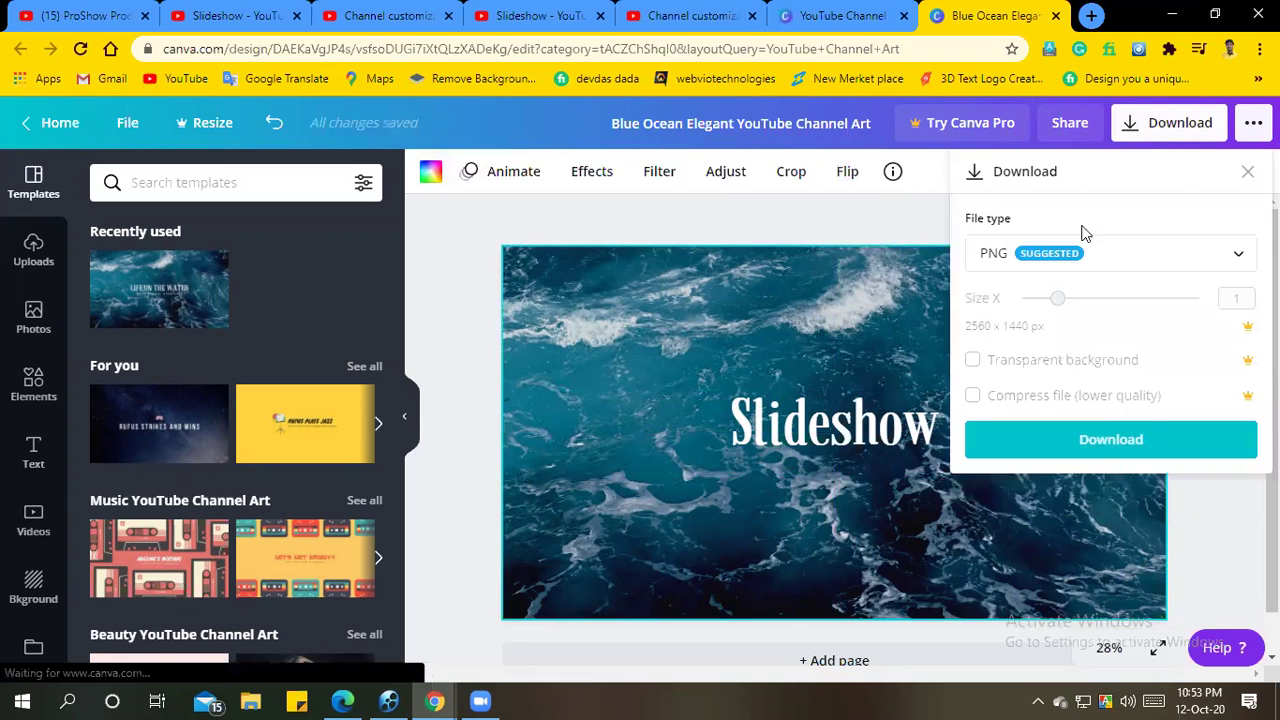
click(1100, 441)
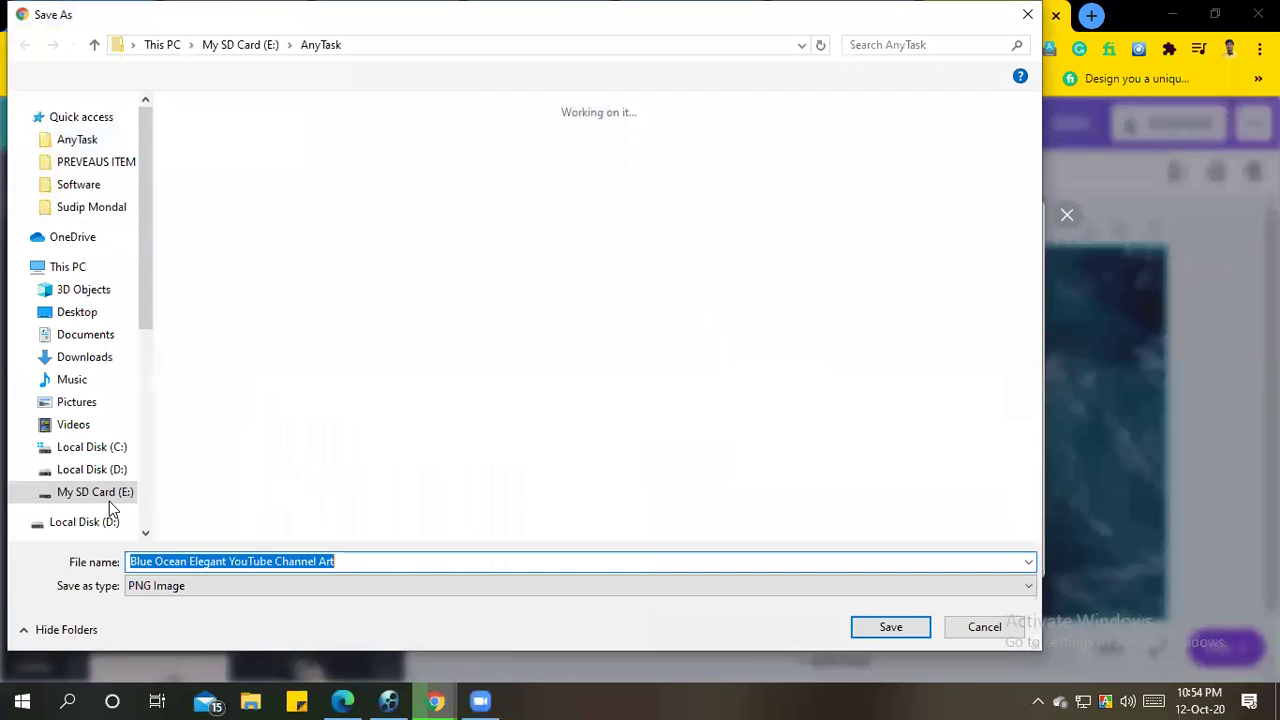
click(108, 469)
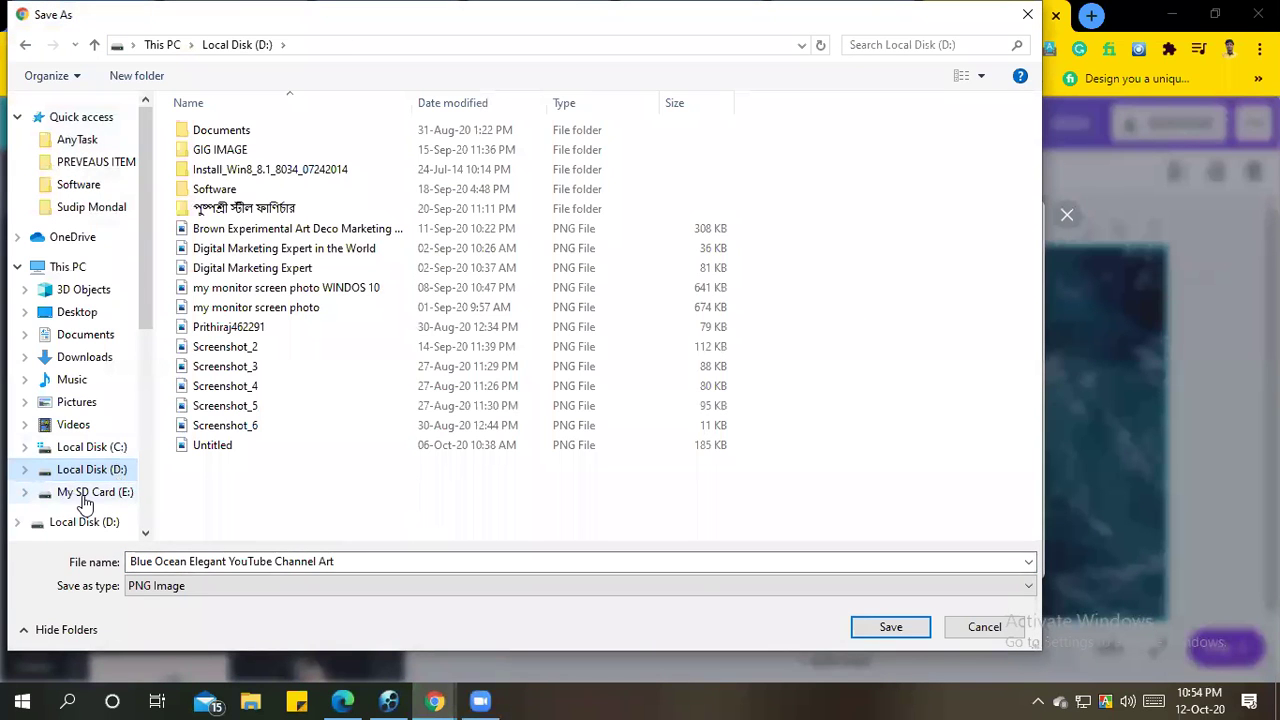
click(85, 492)
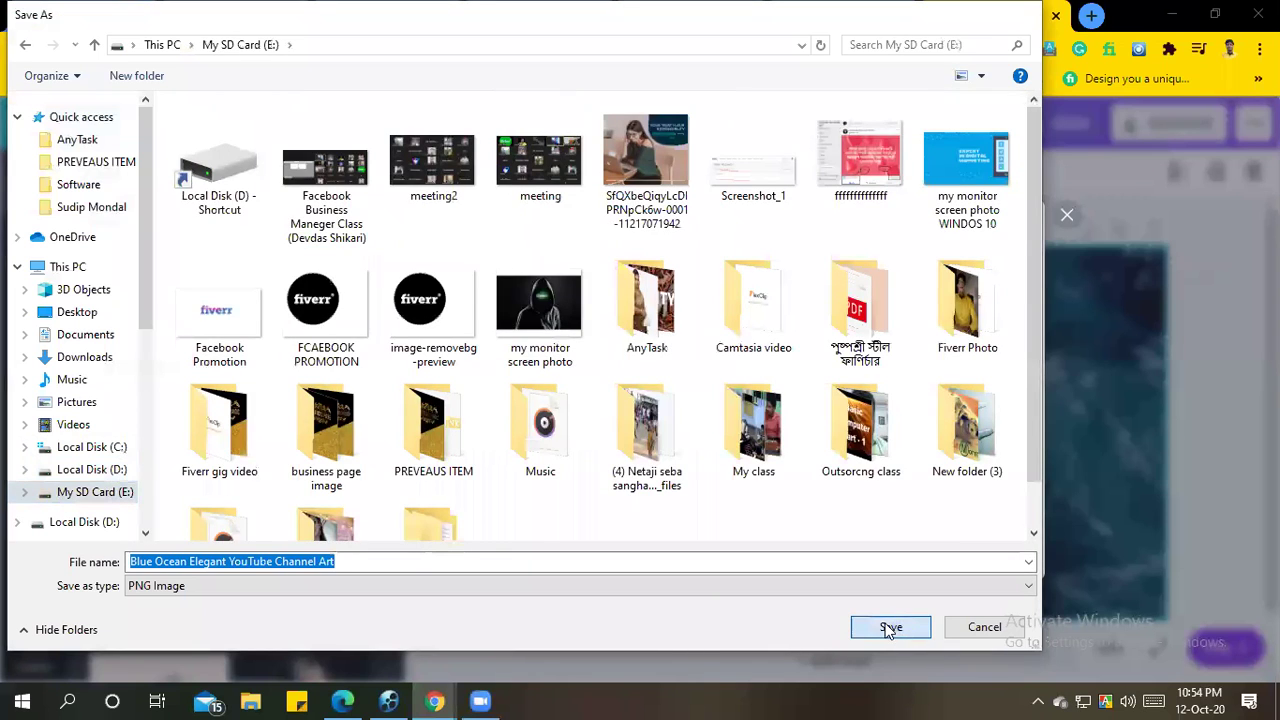
click(888, 627)
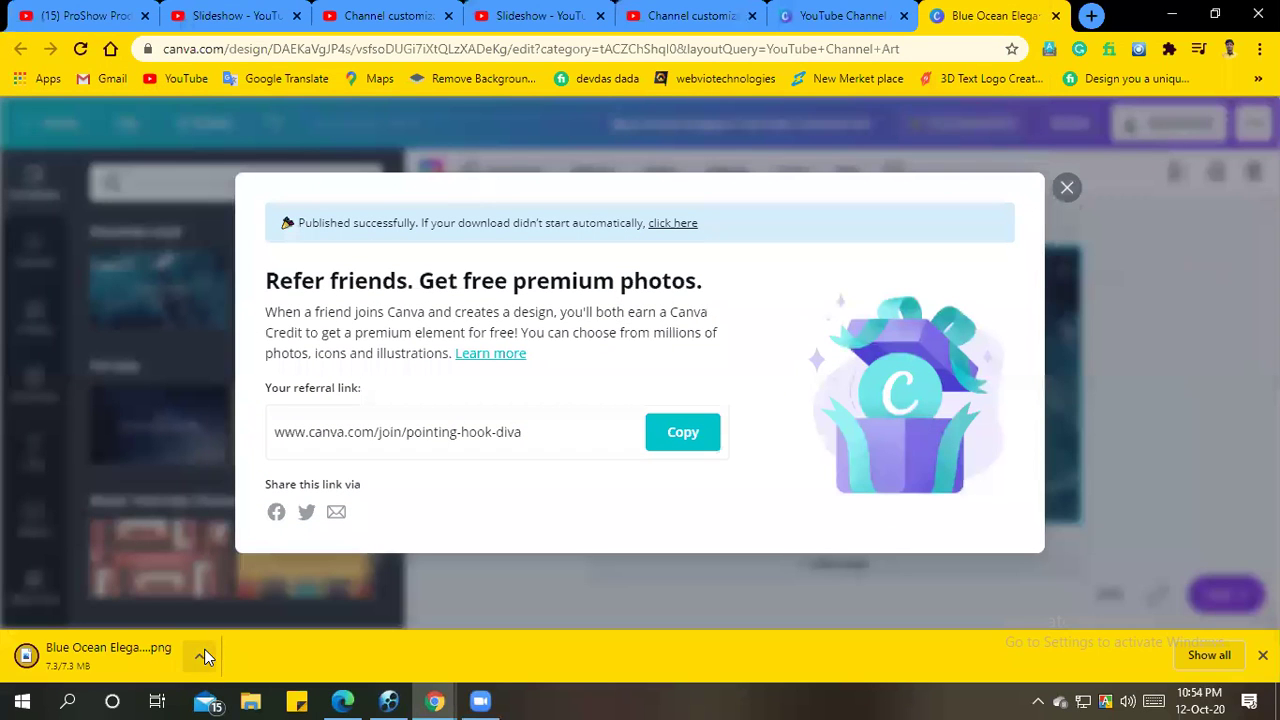
click(1066, 188)
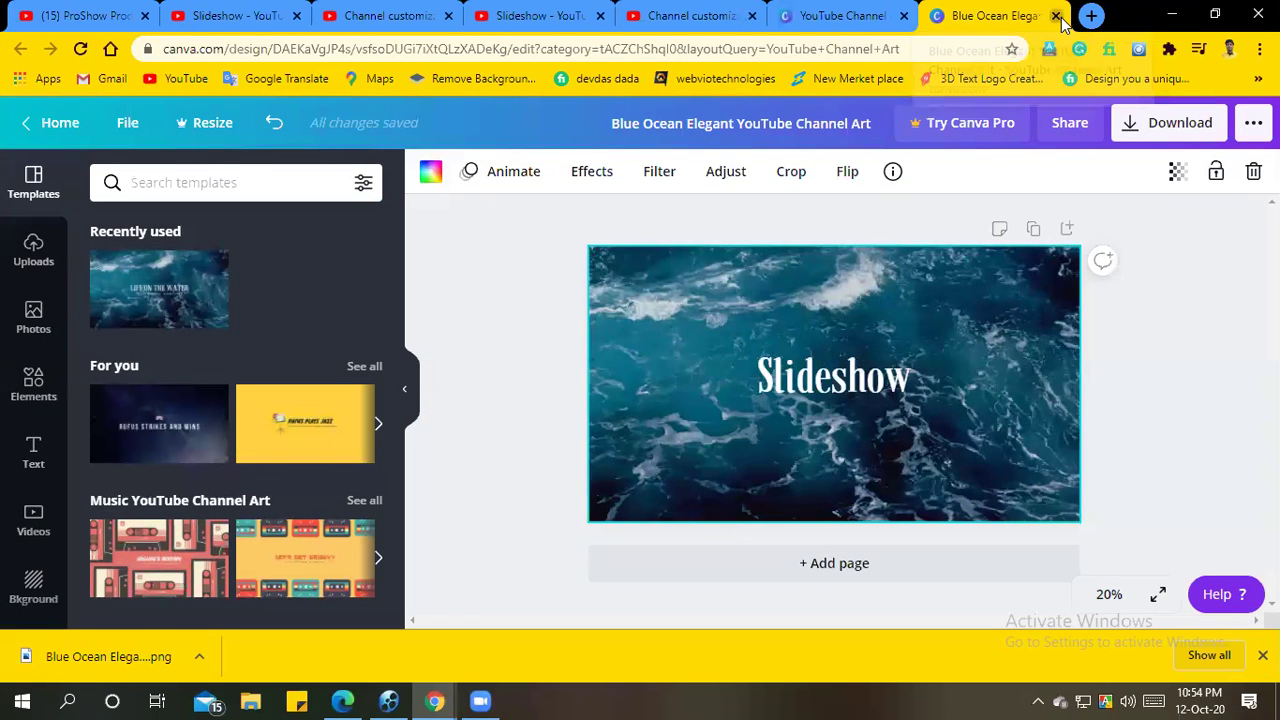
click(1056, 16)
Step: Open and cancel the banner UPLOAD file picker, then return to the Banner image section
scroll(641, 405, down, 1)
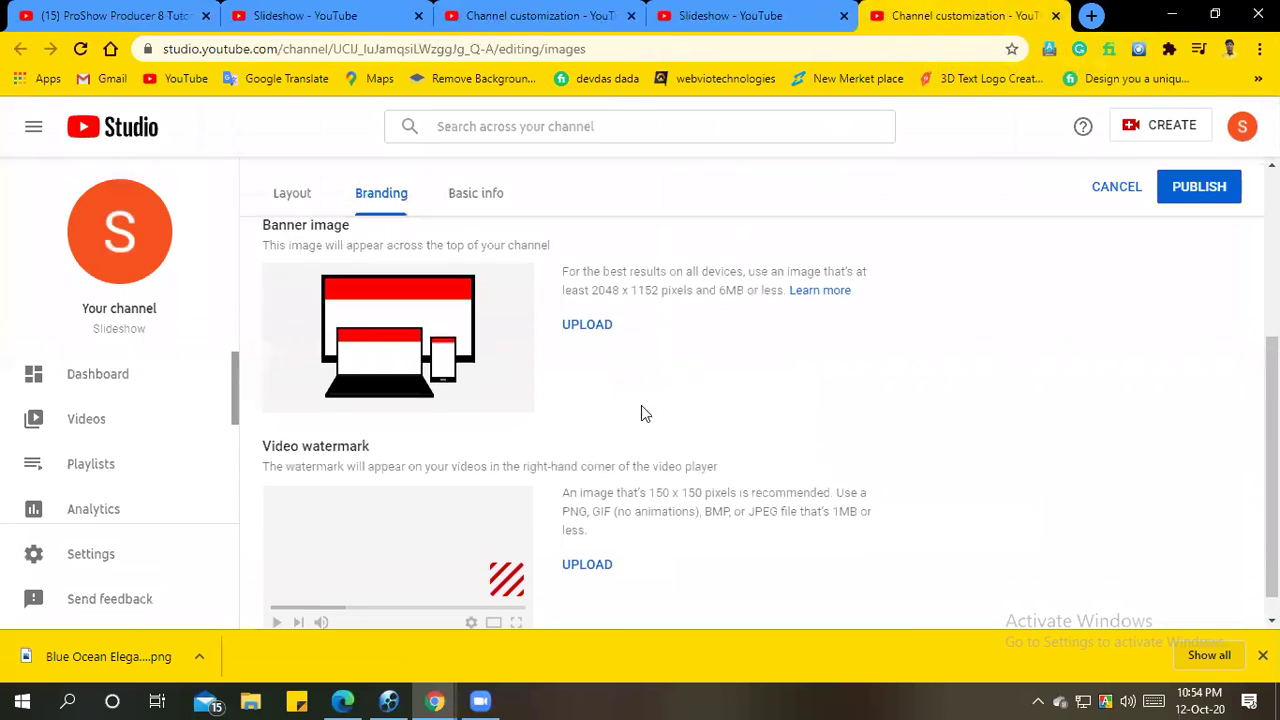
click(592, 537)
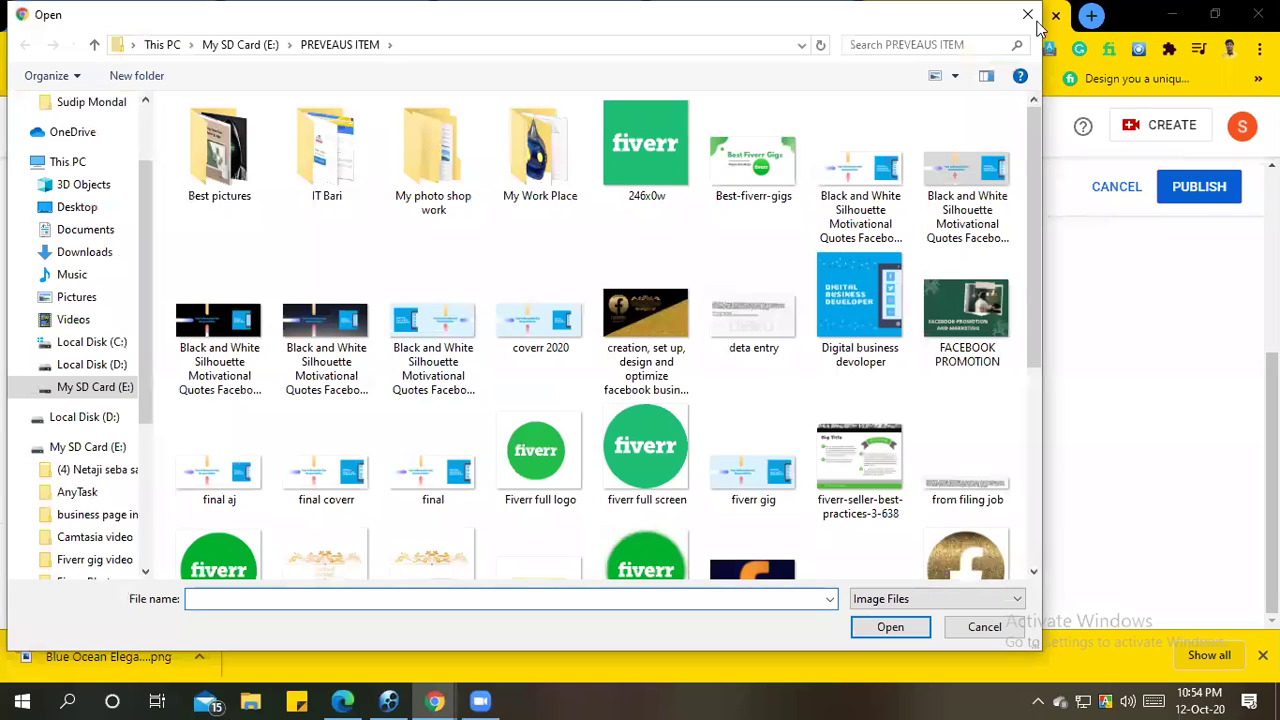
click(952, 628)
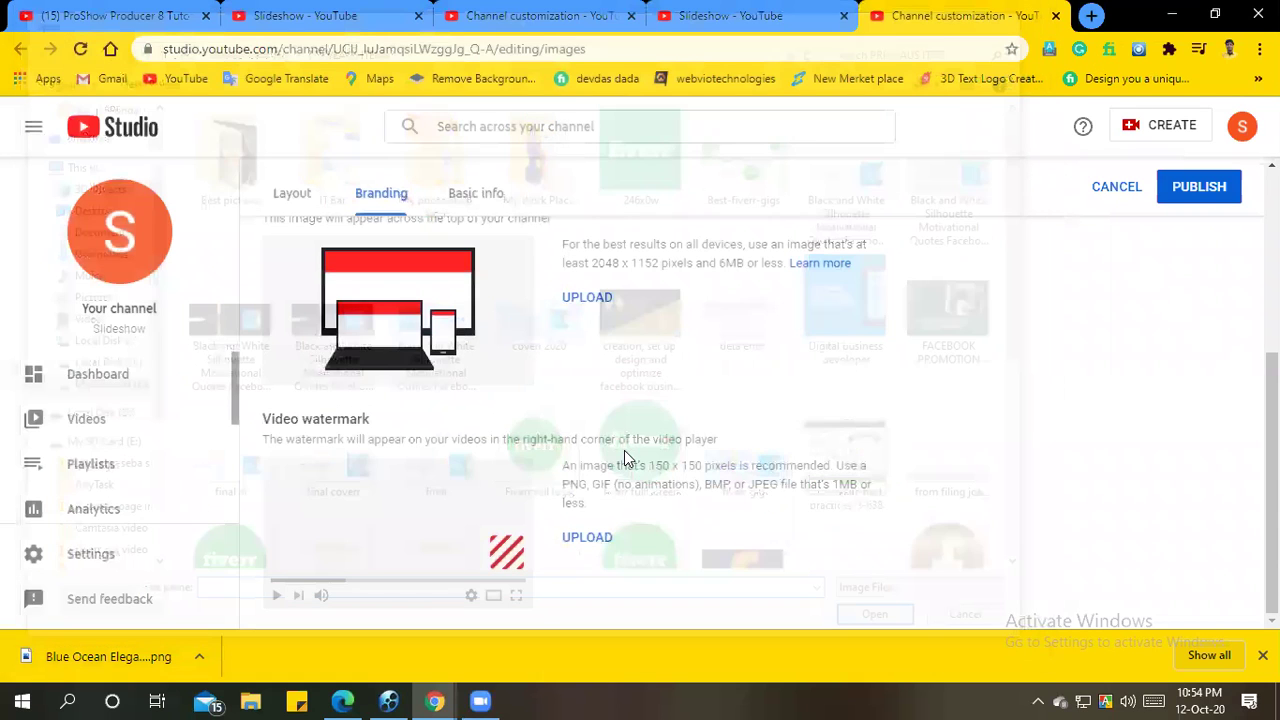
scroll(957, 527, up, 2)
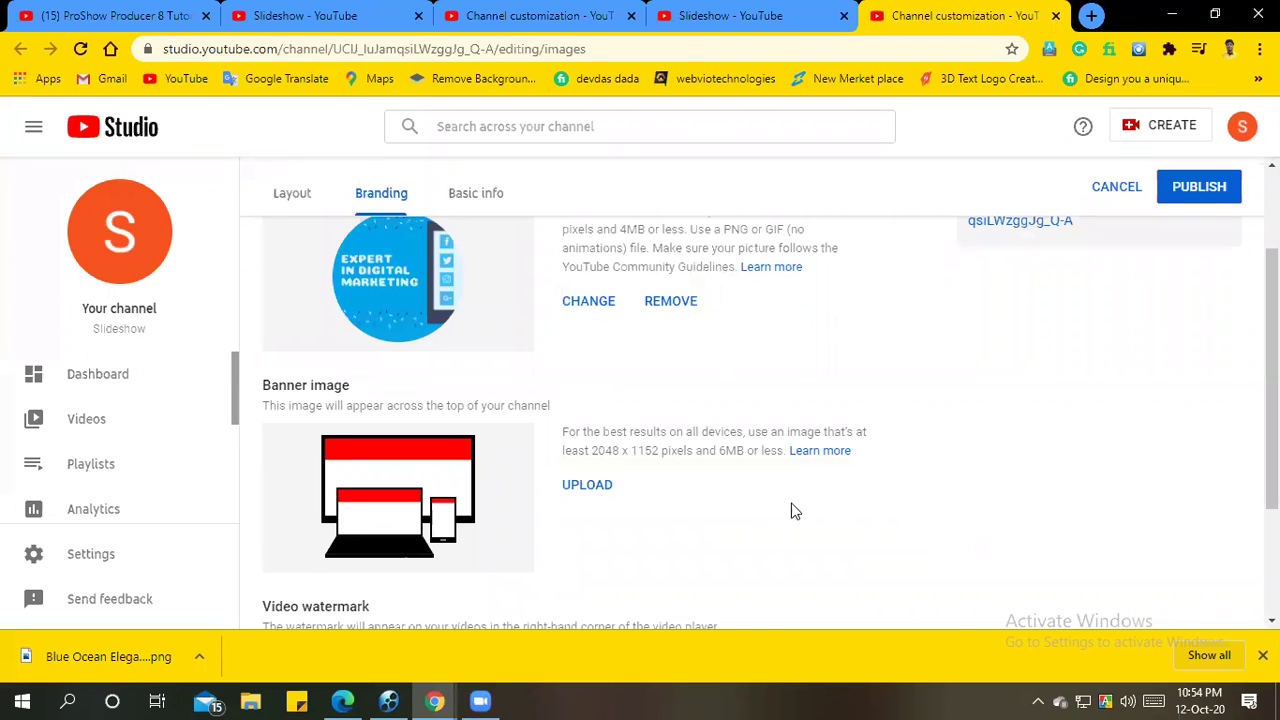
click(587, 487)
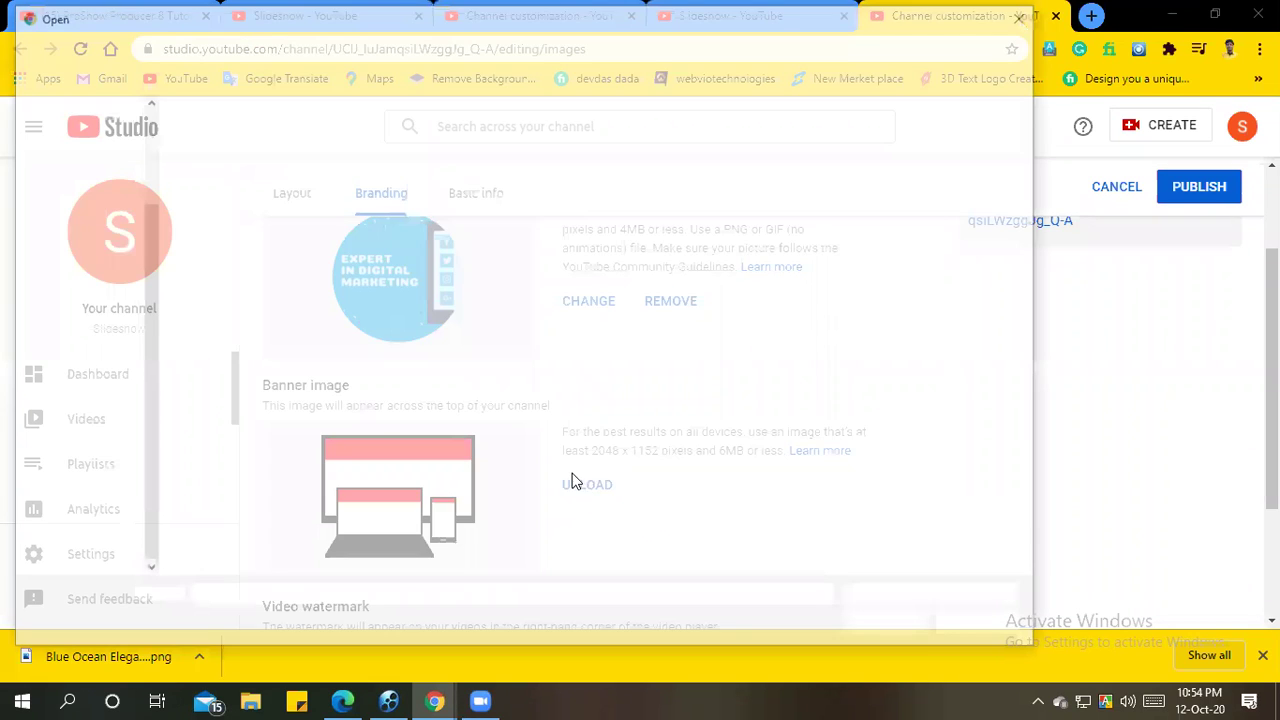
scroll(483, 404, down, 3)
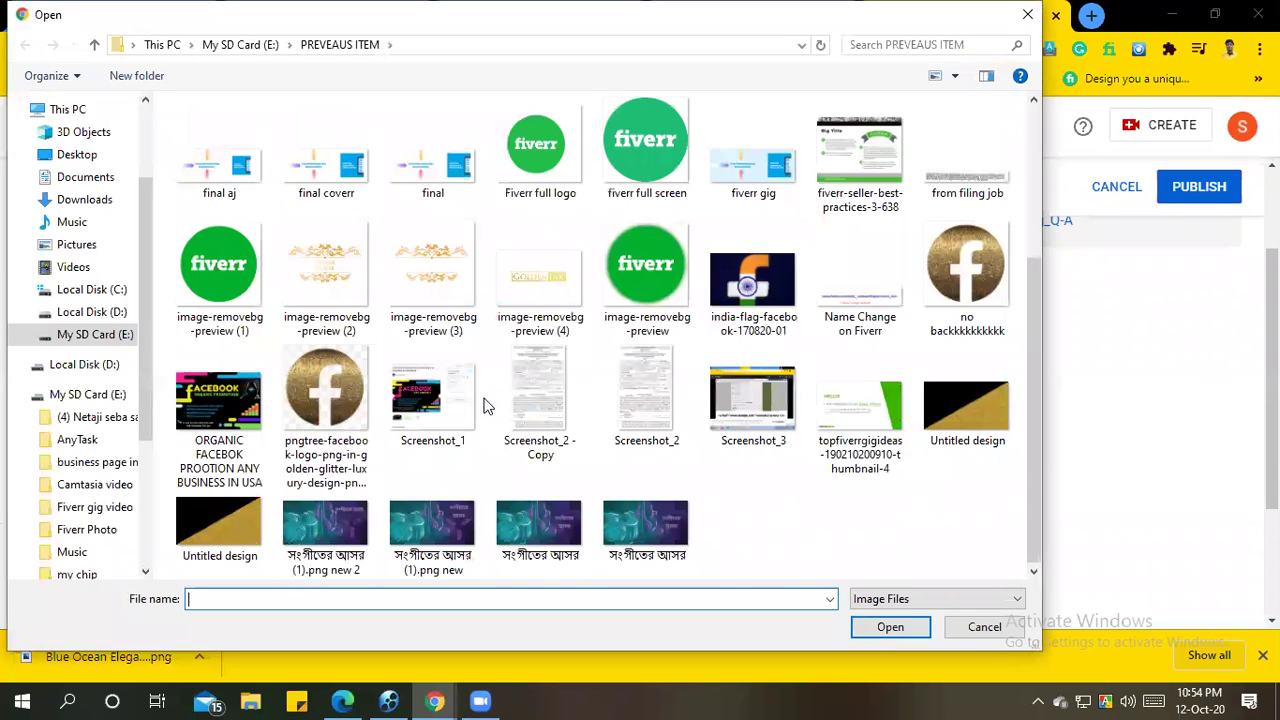
scroll(497, 409, up, 3)
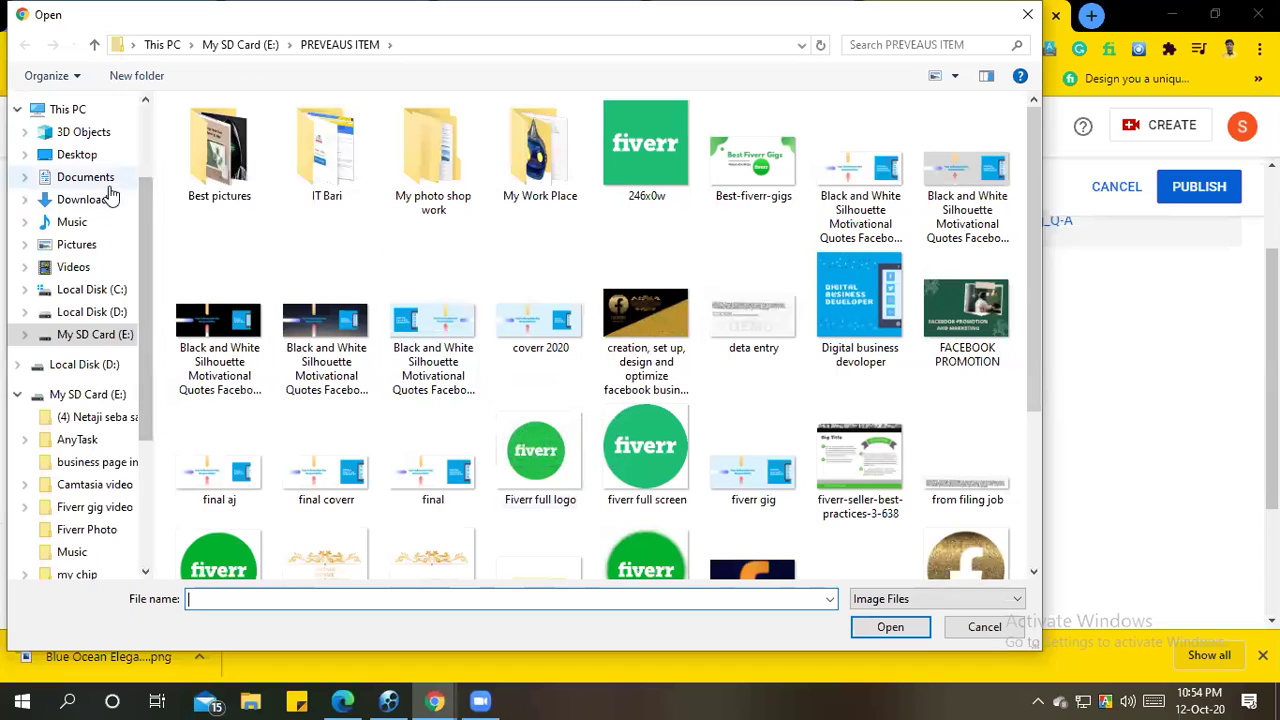
click(108, 336)
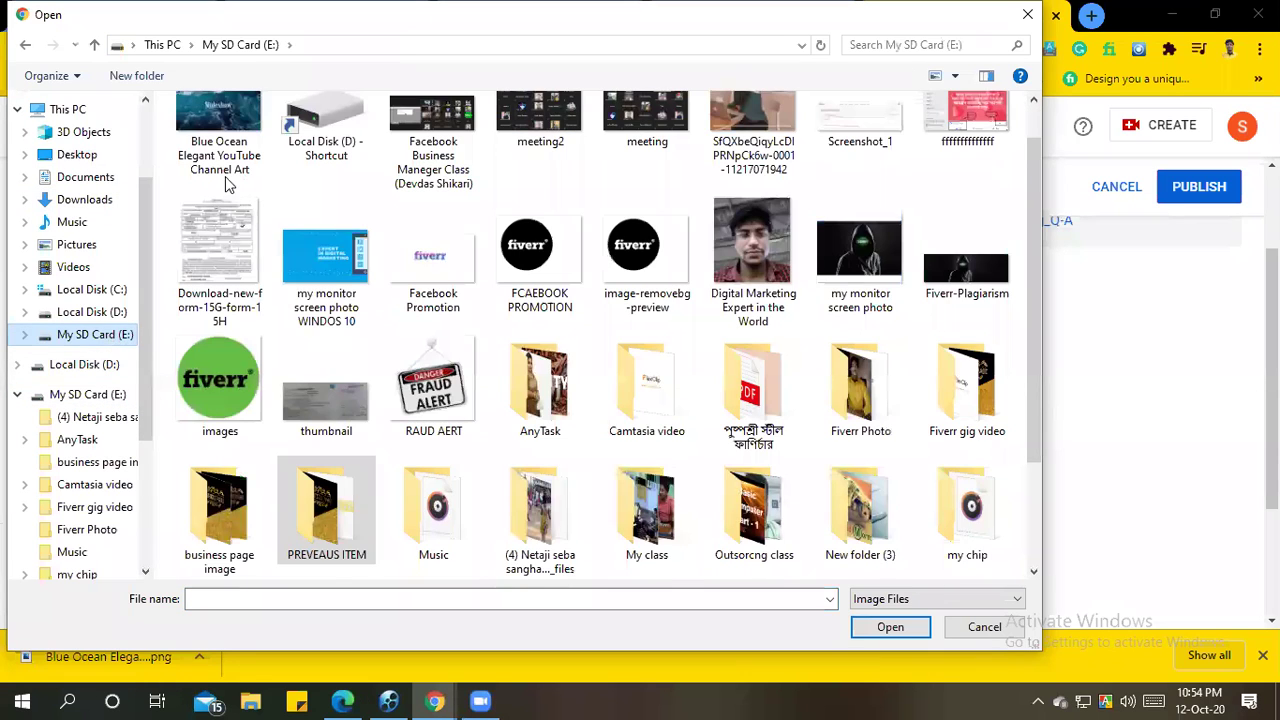
click(226, 183)
click(903, 629)
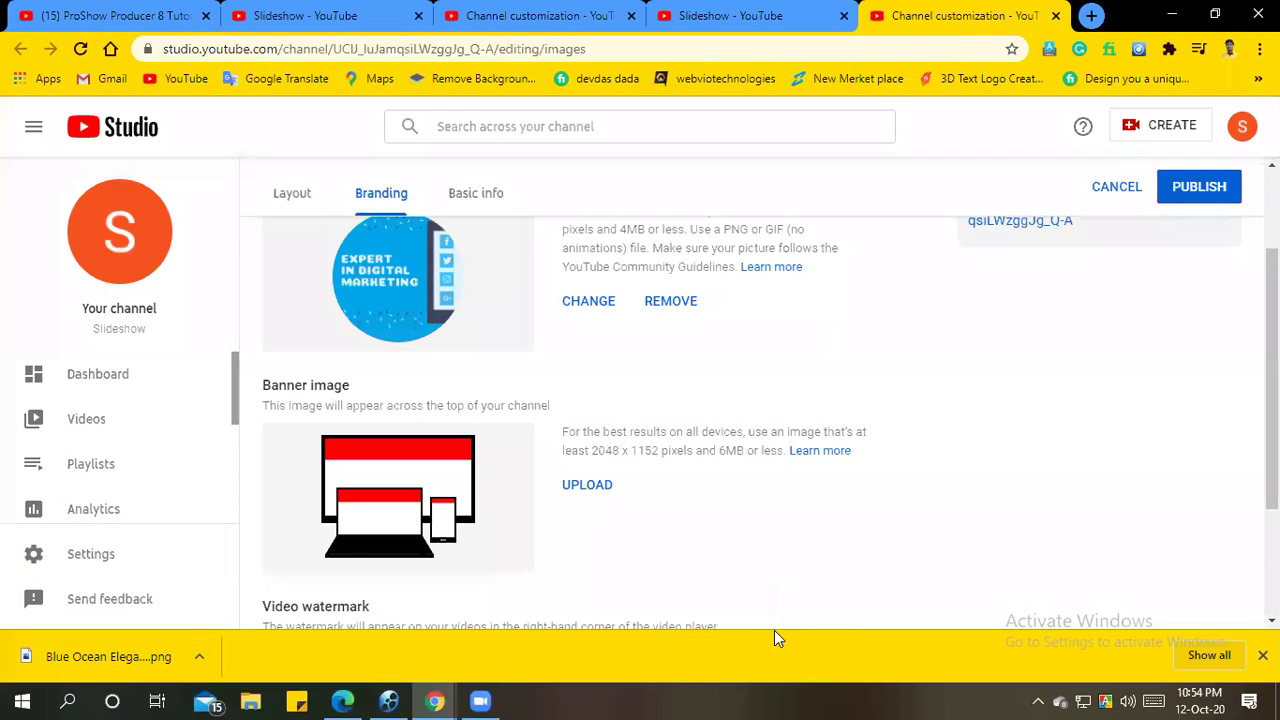
click(1263, 656)
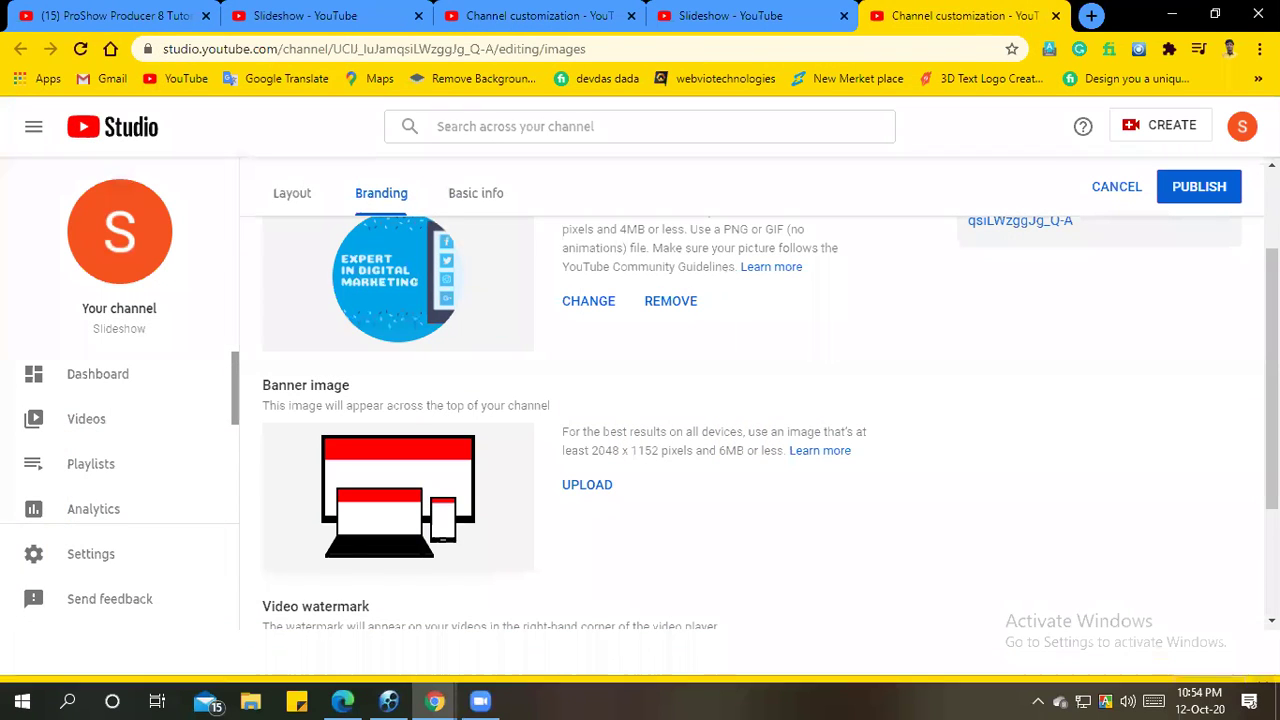
click(598, 484)
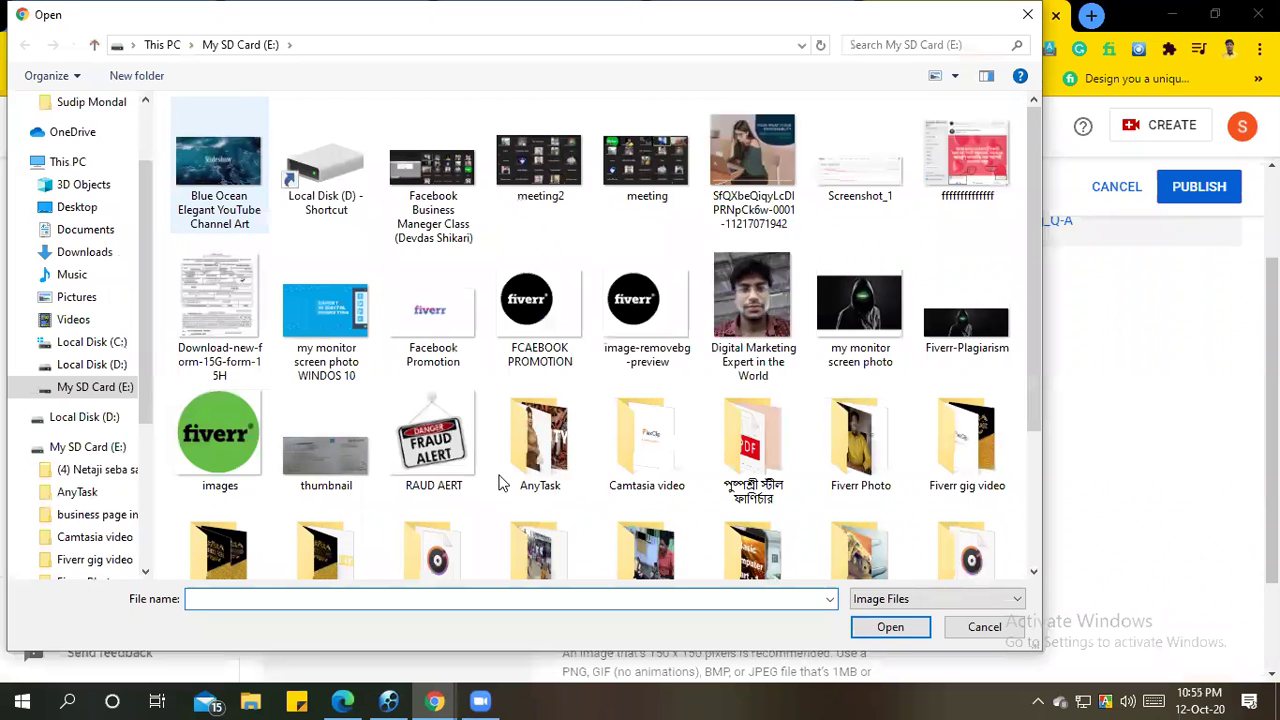
click(884, 630)
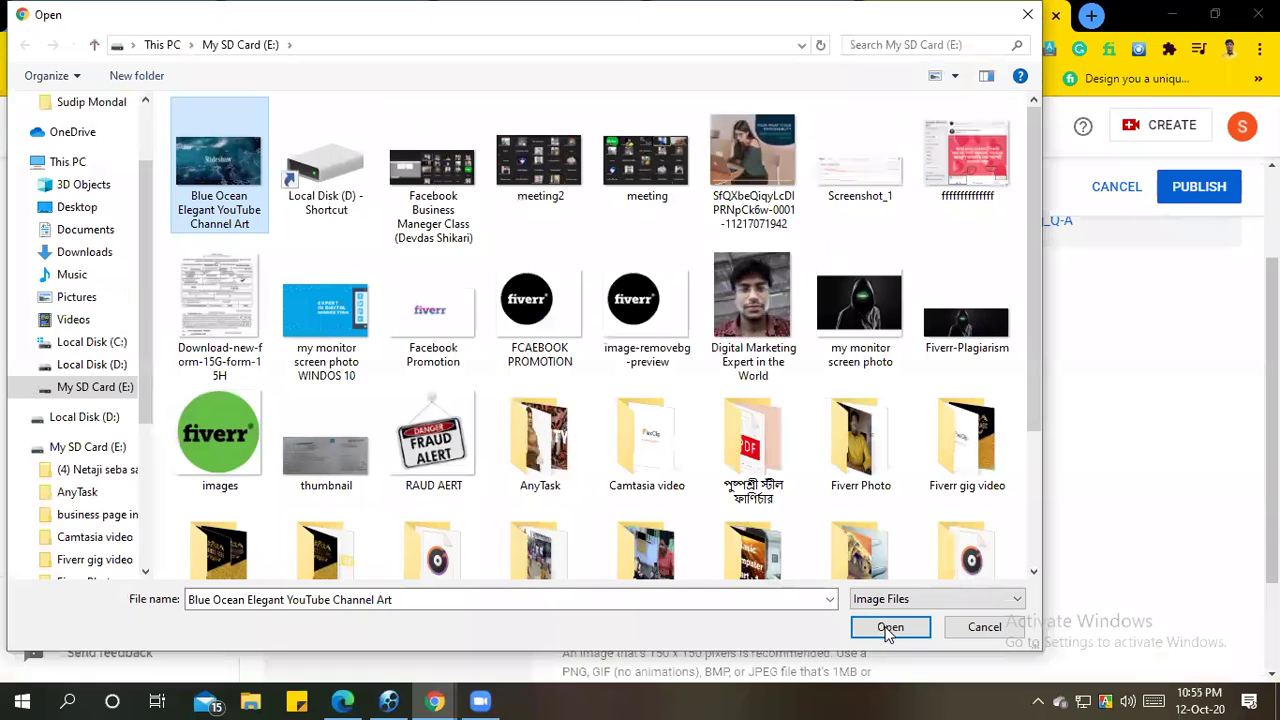
click(886, 630)
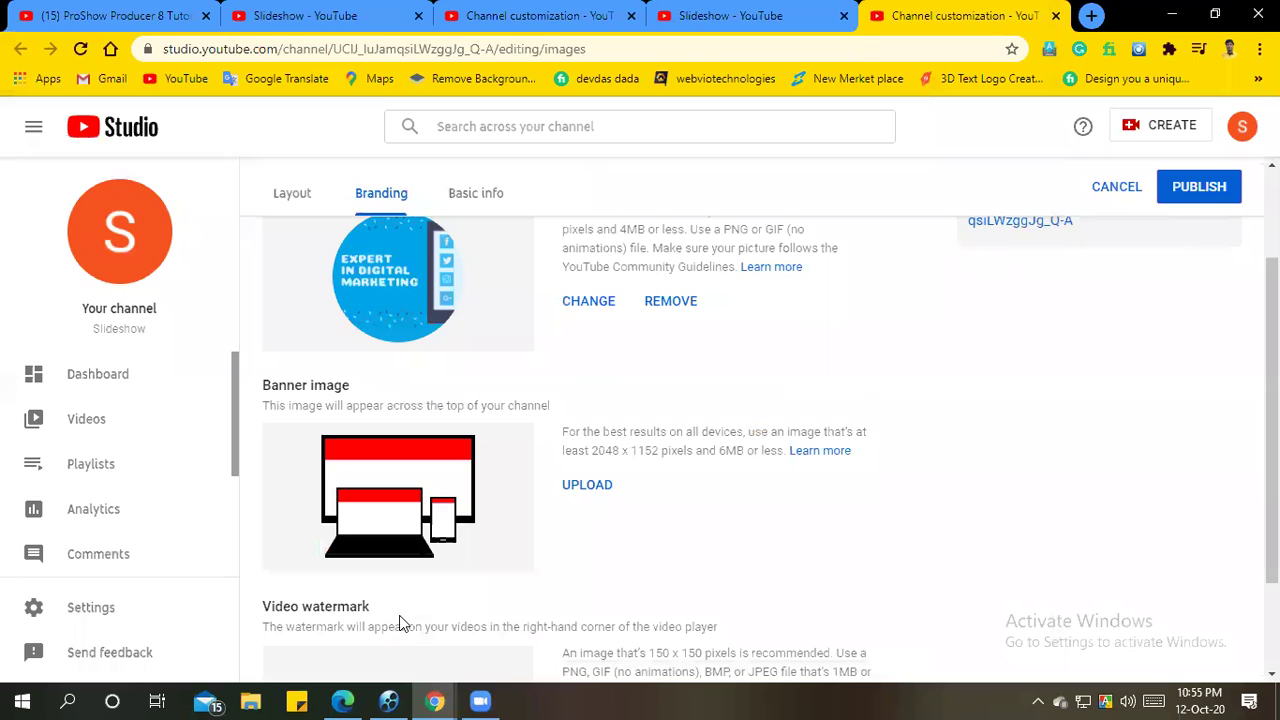
Step: In a new Chrome tab, search 'camva' and open Canva.com from the results
key(alt+Tab)
click(1076, 451)
key(ctrl+t)
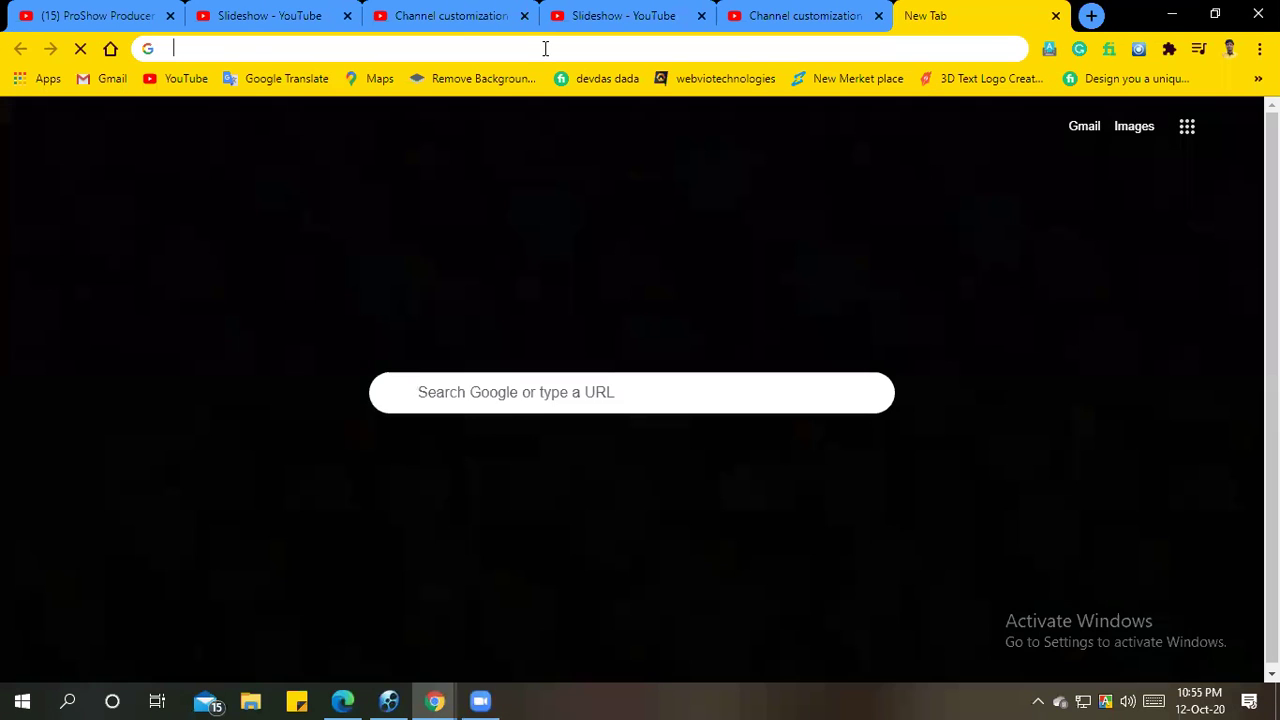
click(545, 48)
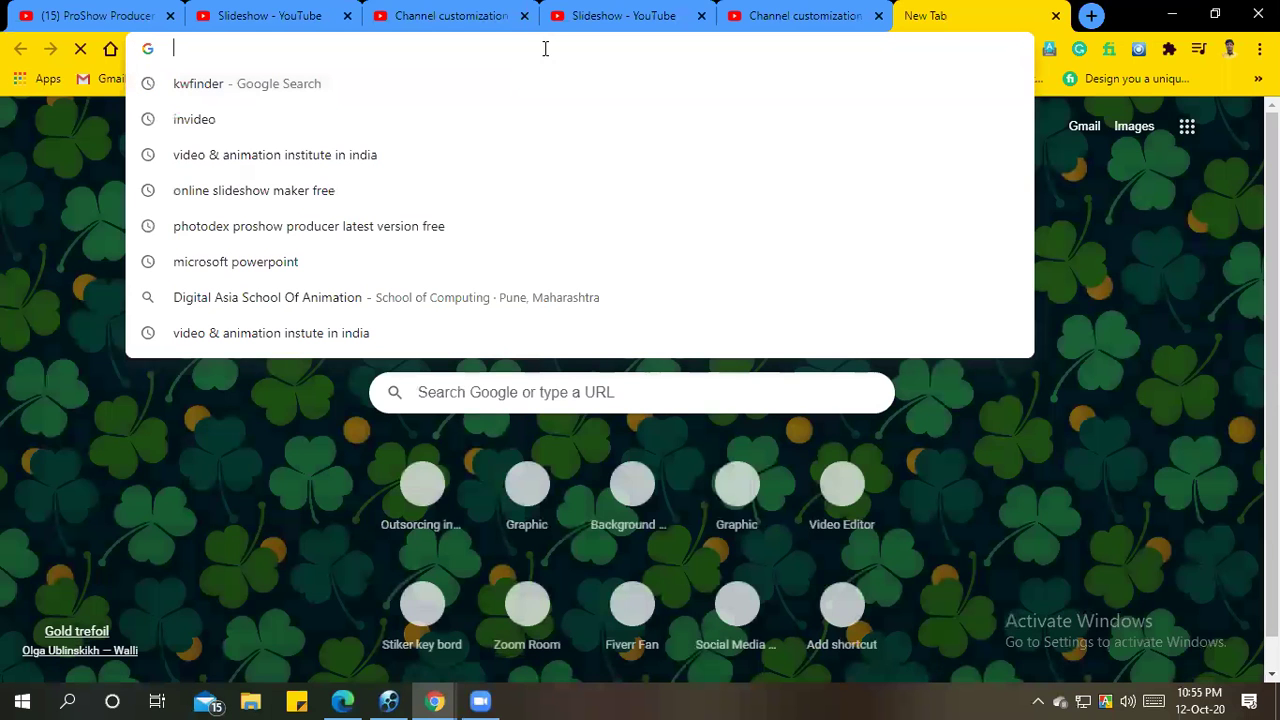
text(camva)
key(Return)
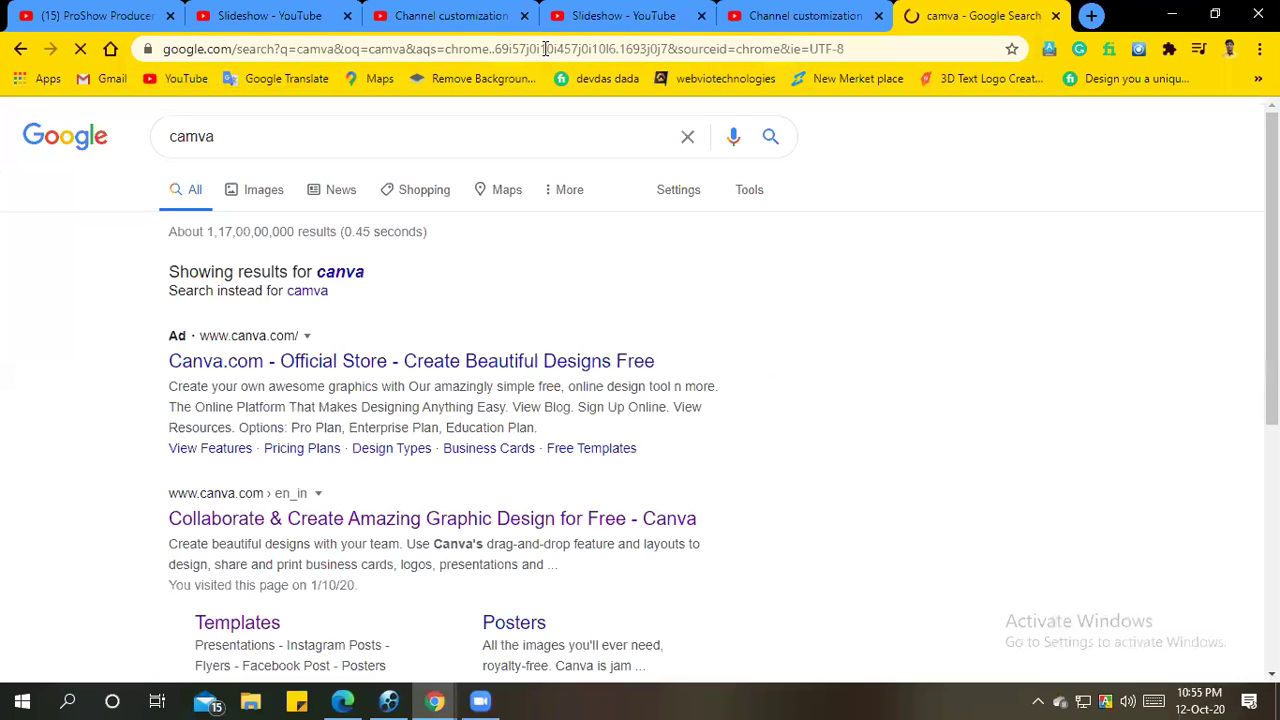
click(266, 368)
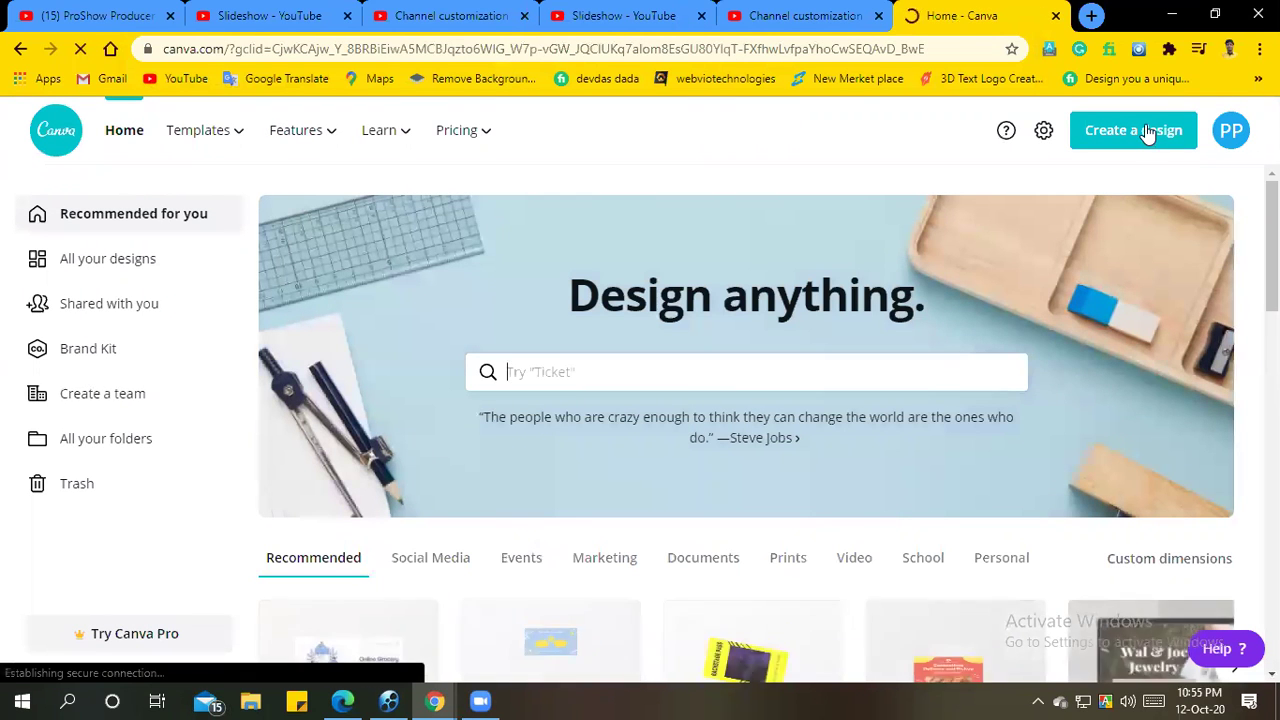
Step: Start a custom-dimensions design with trial values, checking YouTube Studio's recommended banner size
click(1148, 133)
click(978, 224)
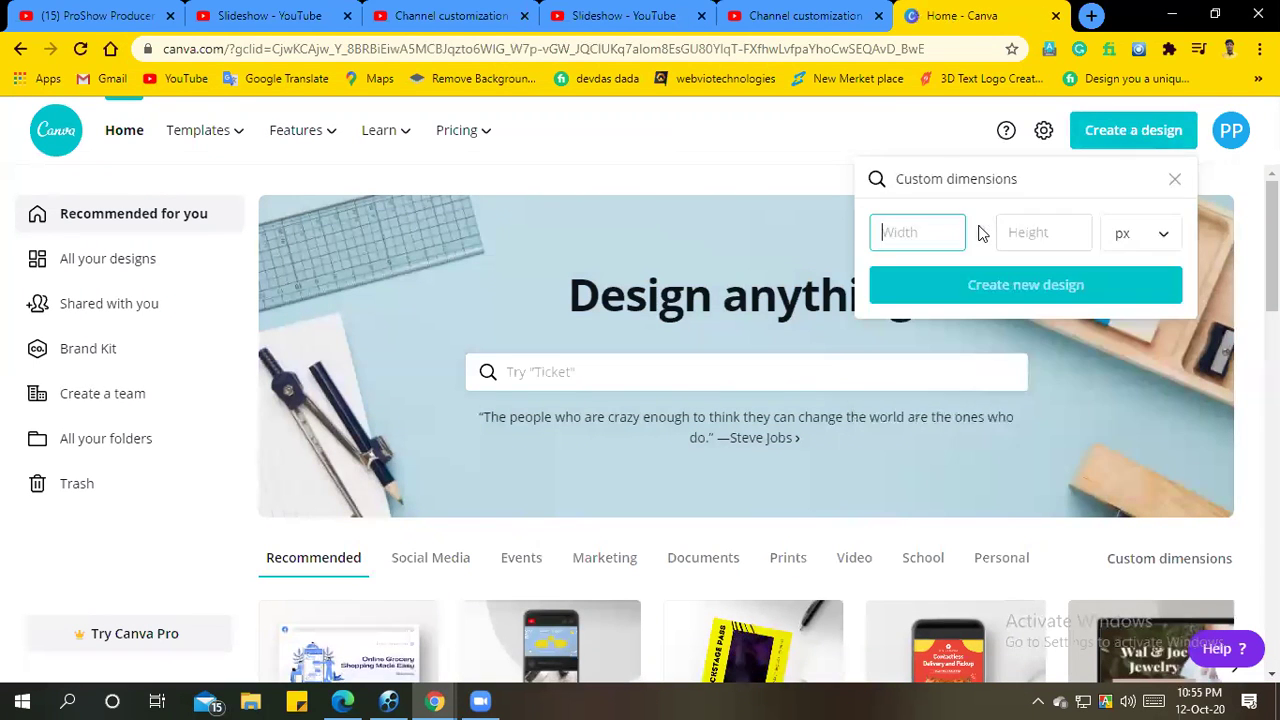
text(24)
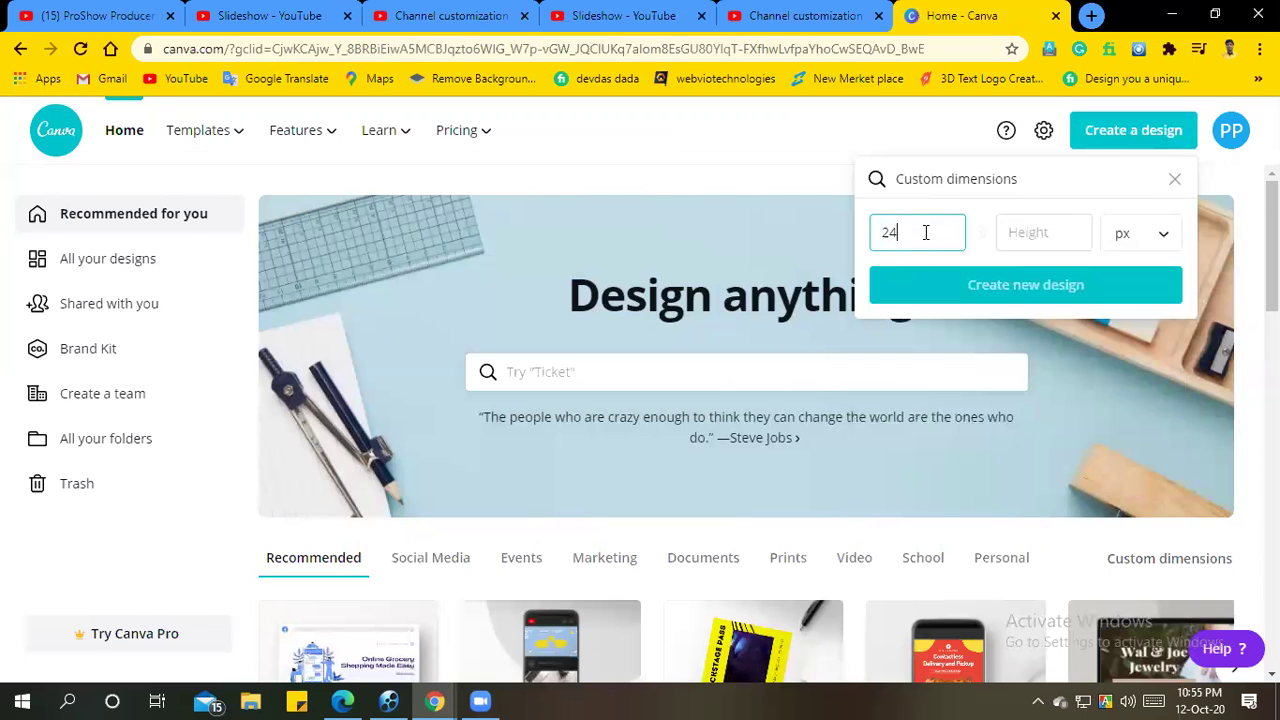
text(48)
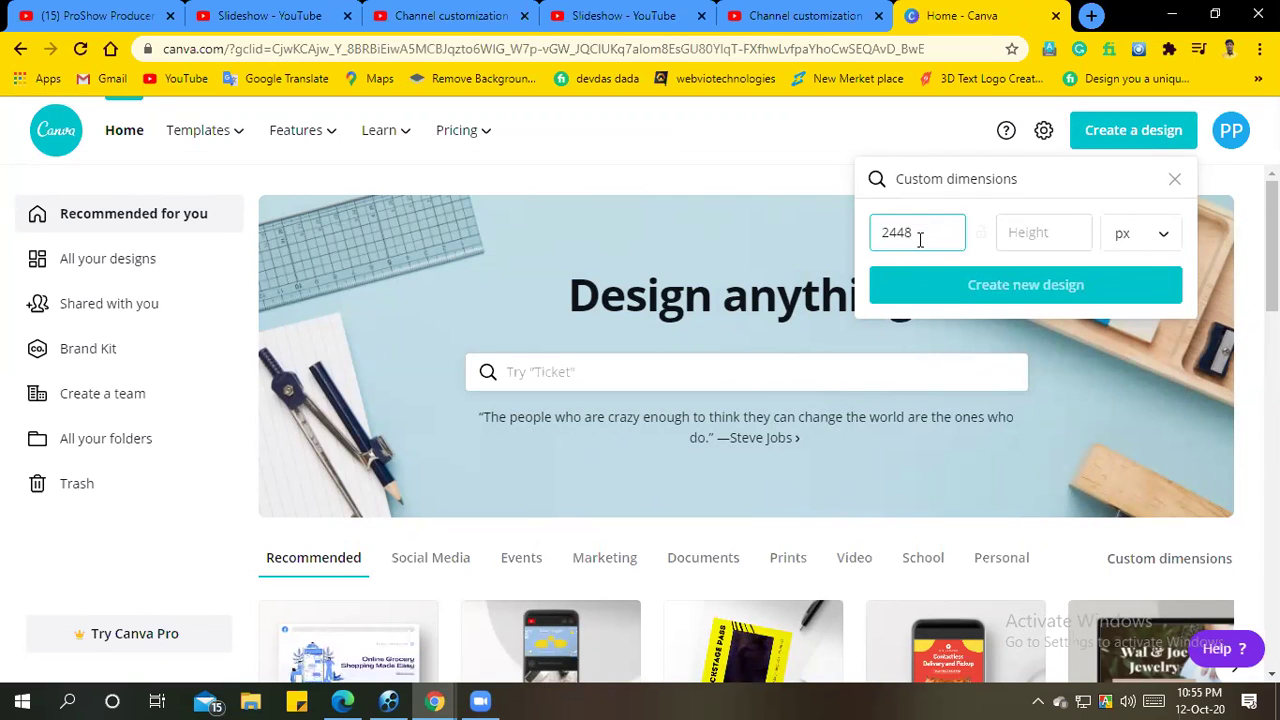
click(1049, 237)
text(12)
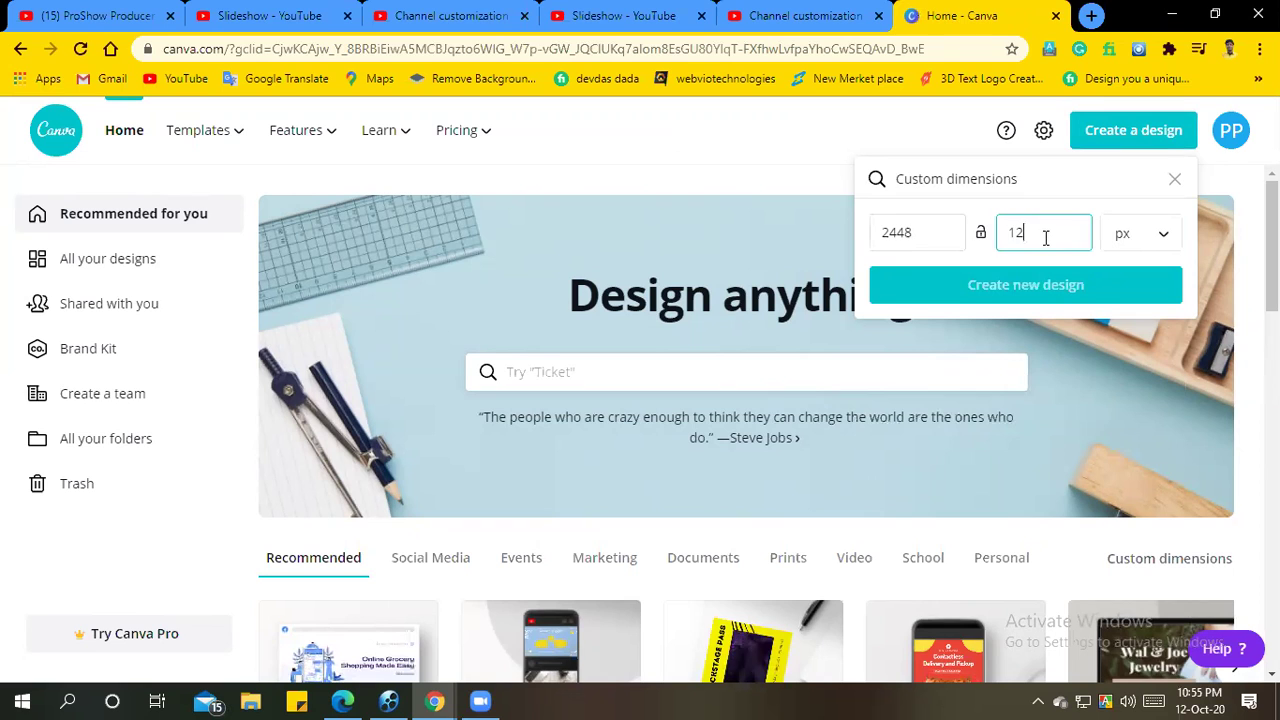
click(799, 16)
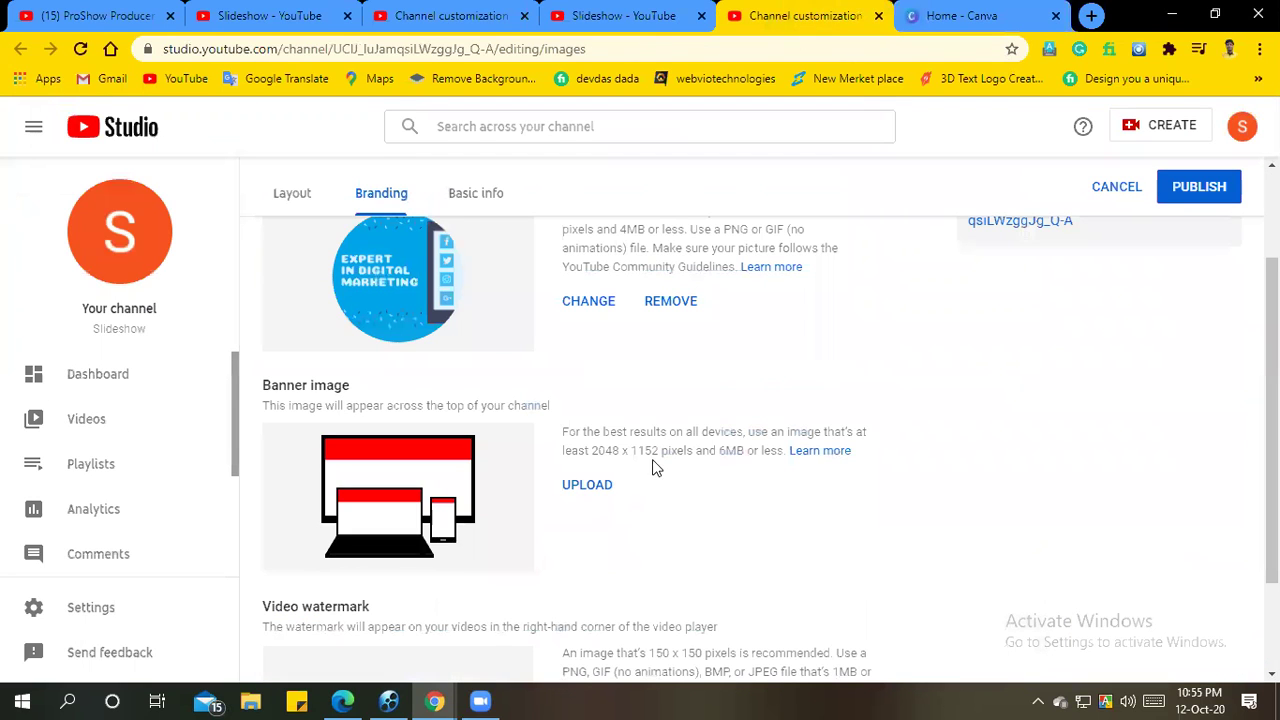
click(955, 15)
Step: Correct the dimensions to 2048 × 1152 px and create the blank design
key(BackSpace)
key(BackSpace)
key(BackSpace)
key(BackSpace)
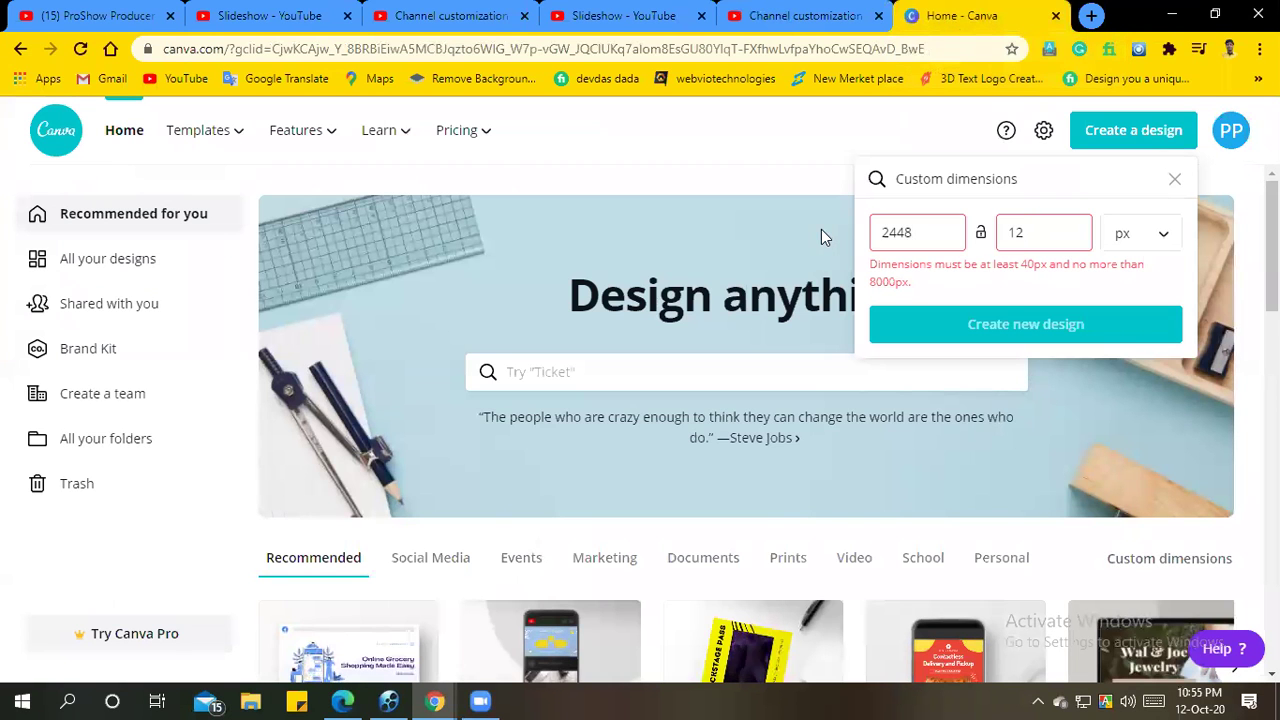
text(2048)
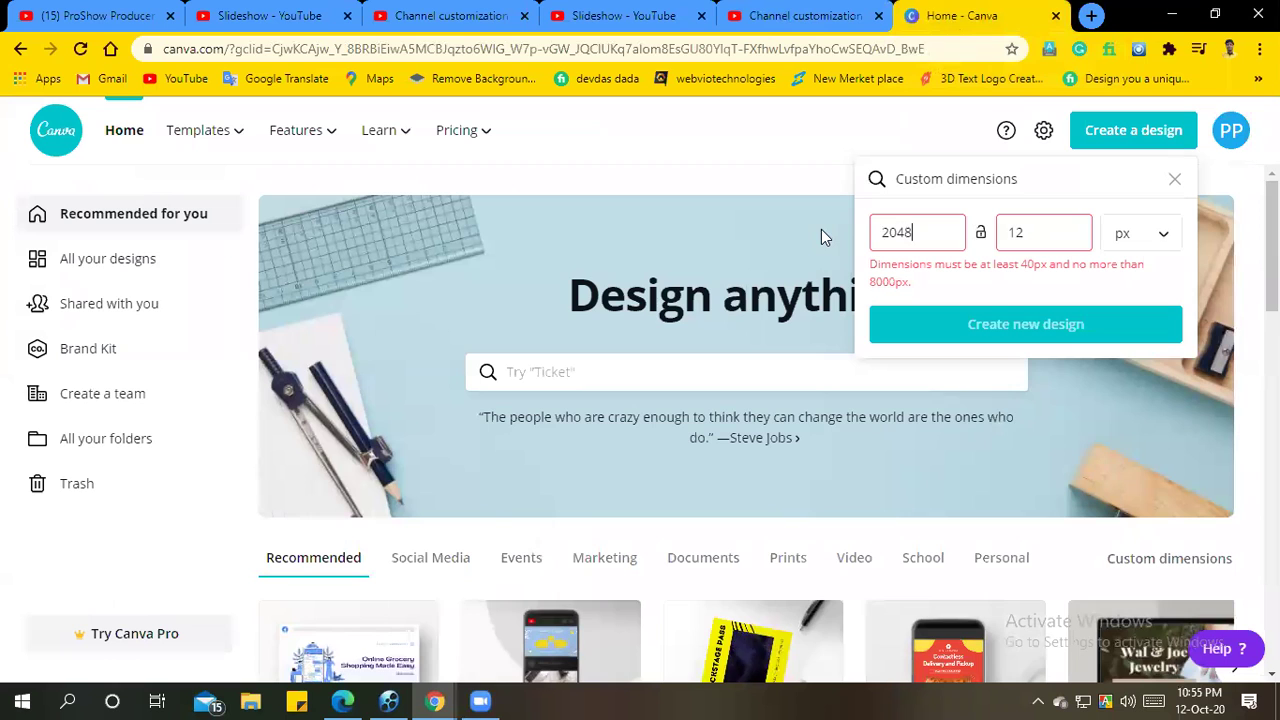
drag(1060, 231, 999, 234)
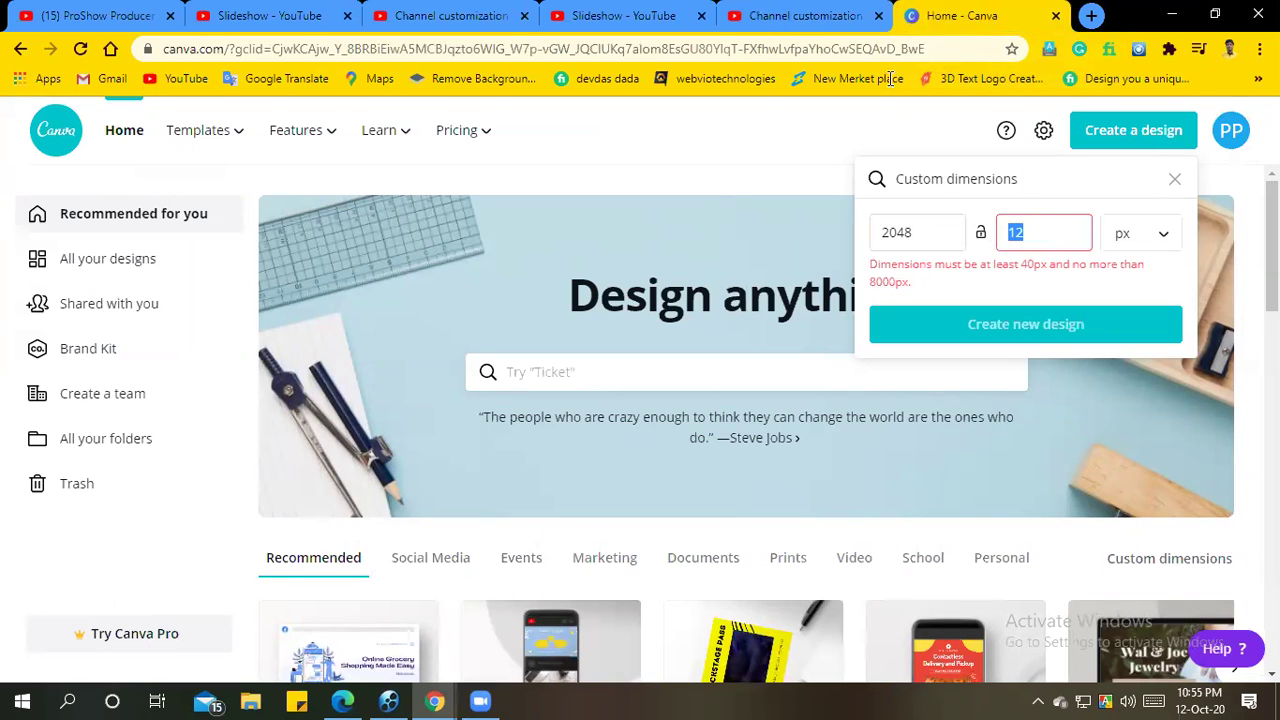
key(BackSpace)
click(826, 18)
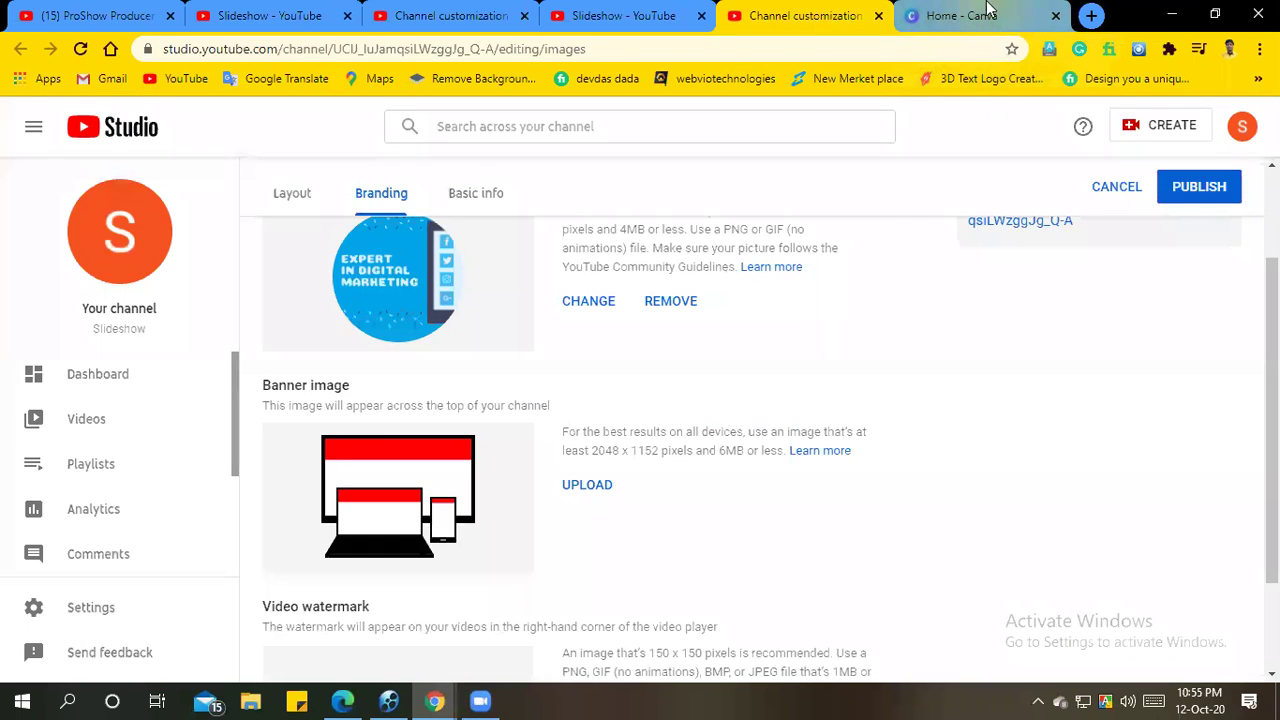
click(988, 20)
text(1152)
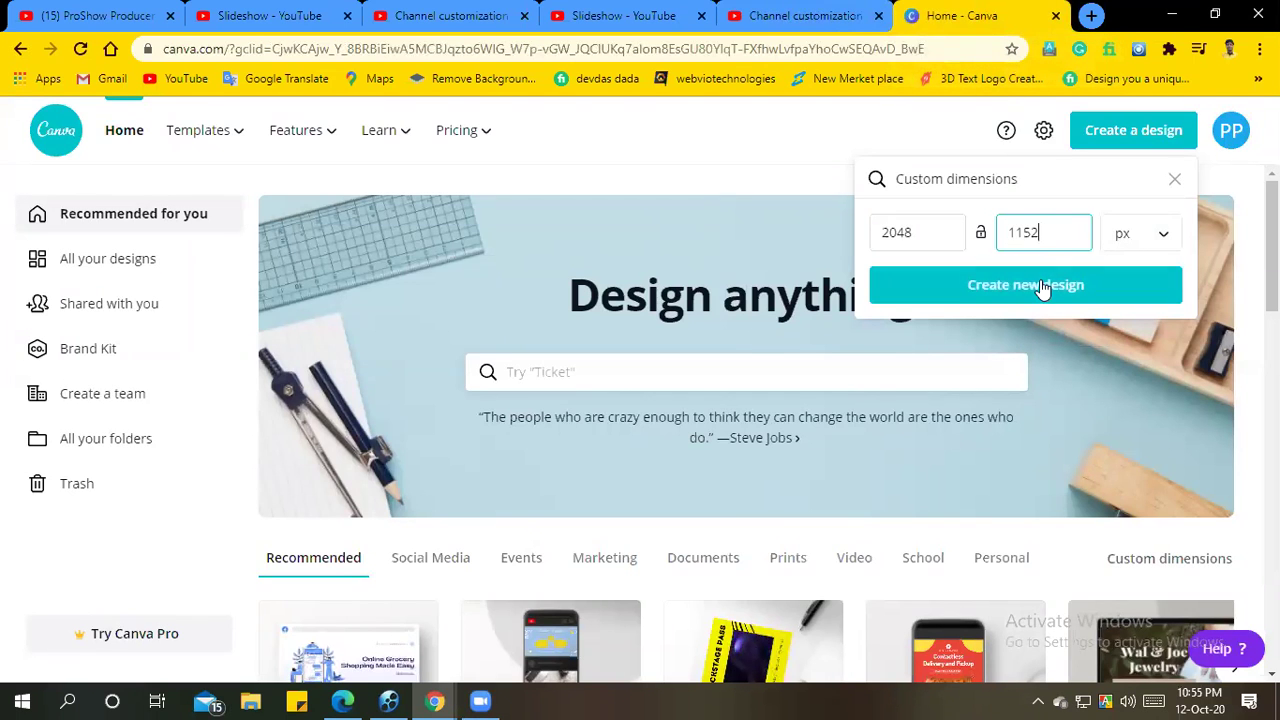
click(1040, 286)
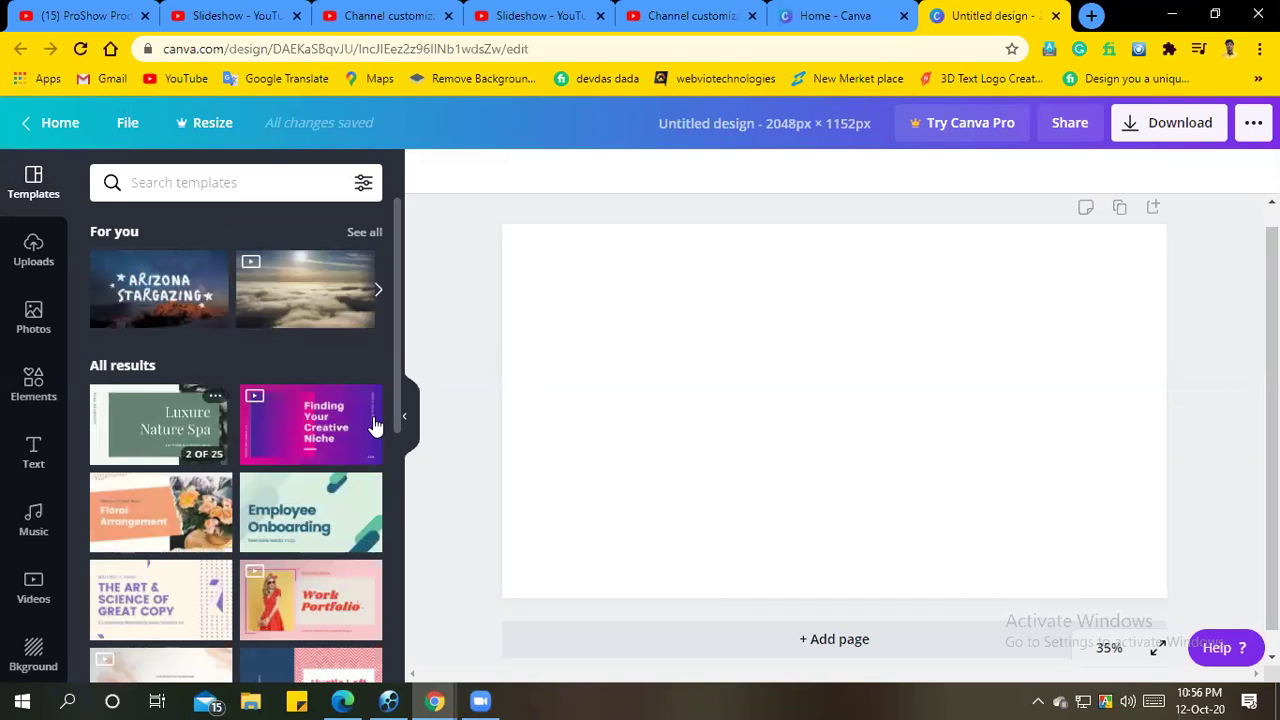
Step: Apply the pink-violet Finding Your Creative Niche slide and retype its title as 'Slideshow'
click(277, 432)
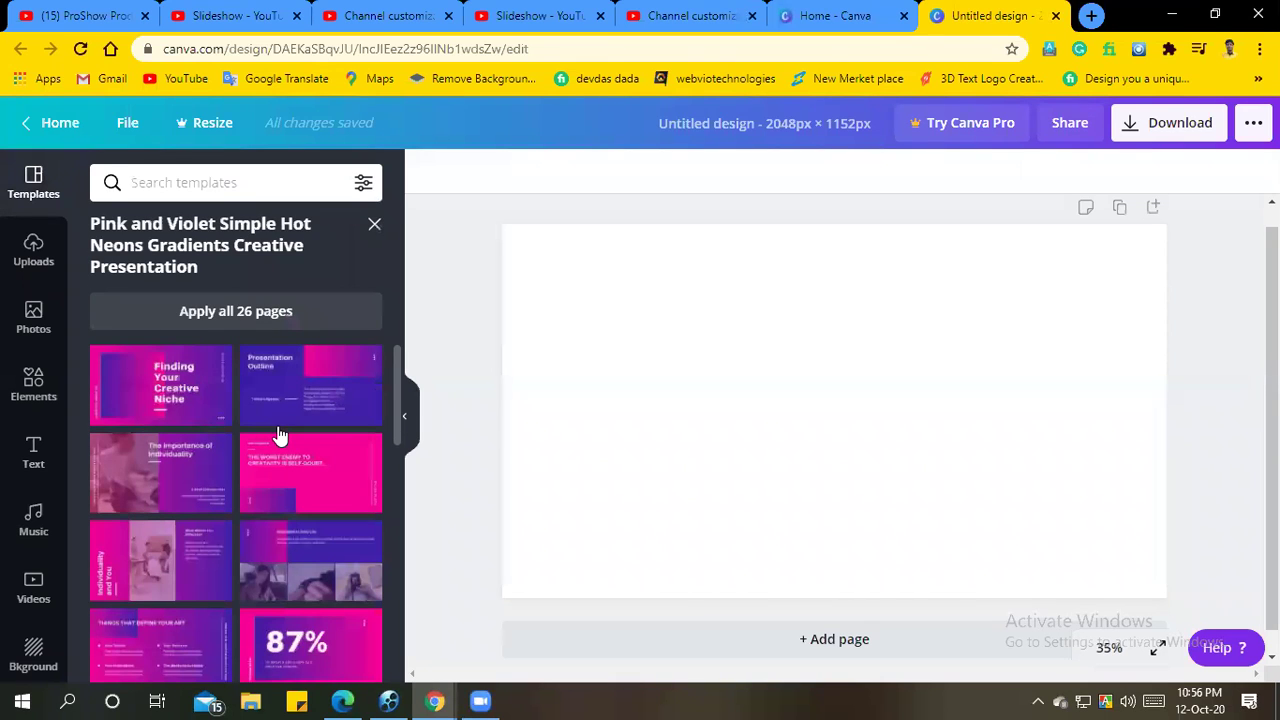
click(160, 383)
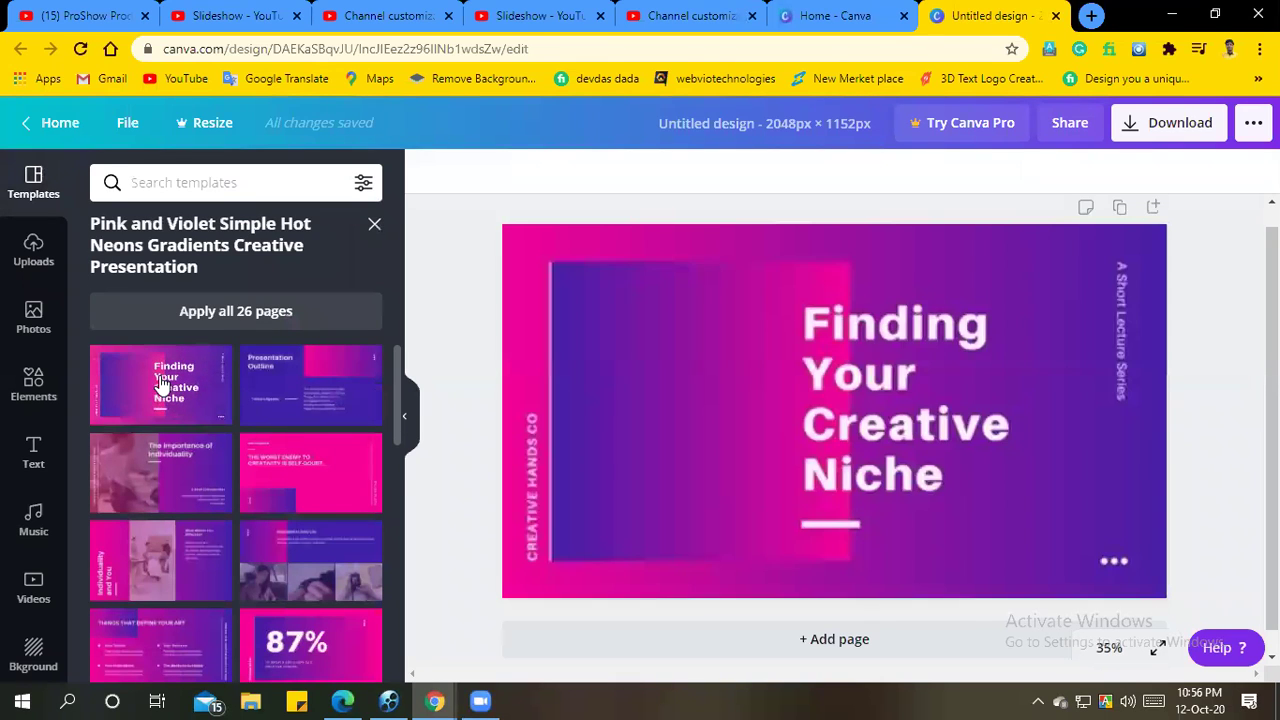
click(976, 483)
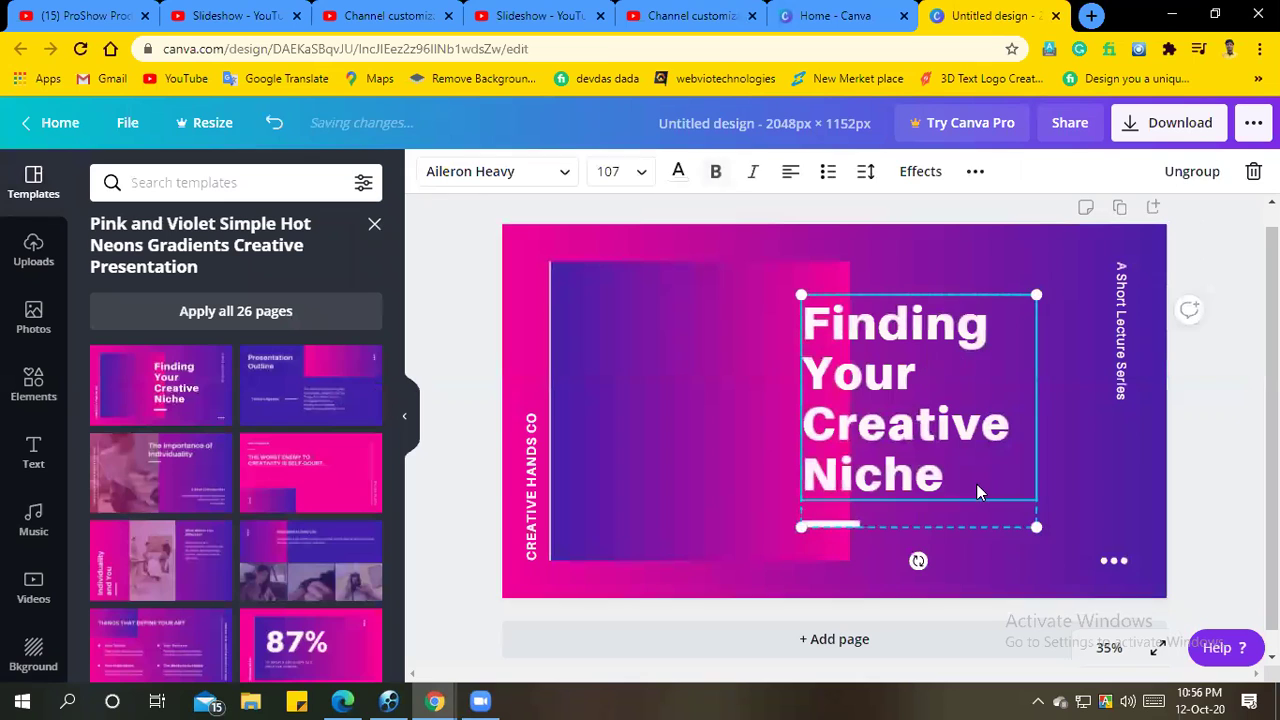
click(974, 486)
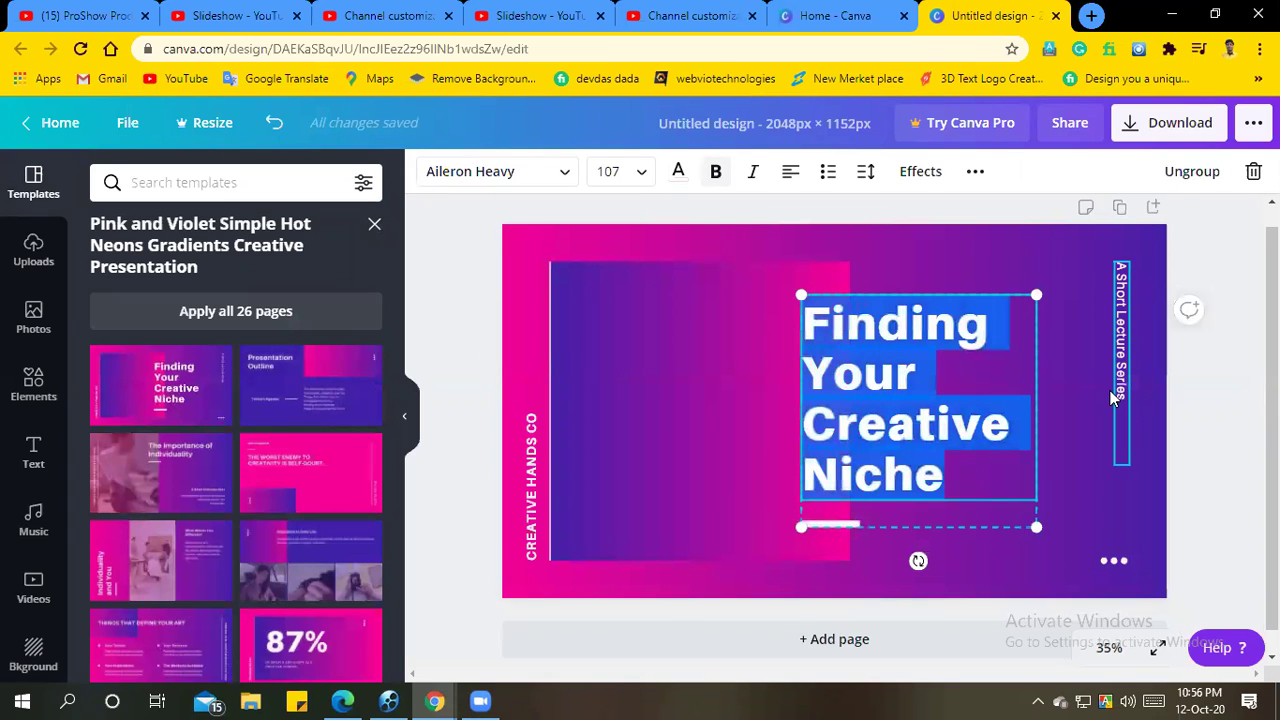
text(Slides)
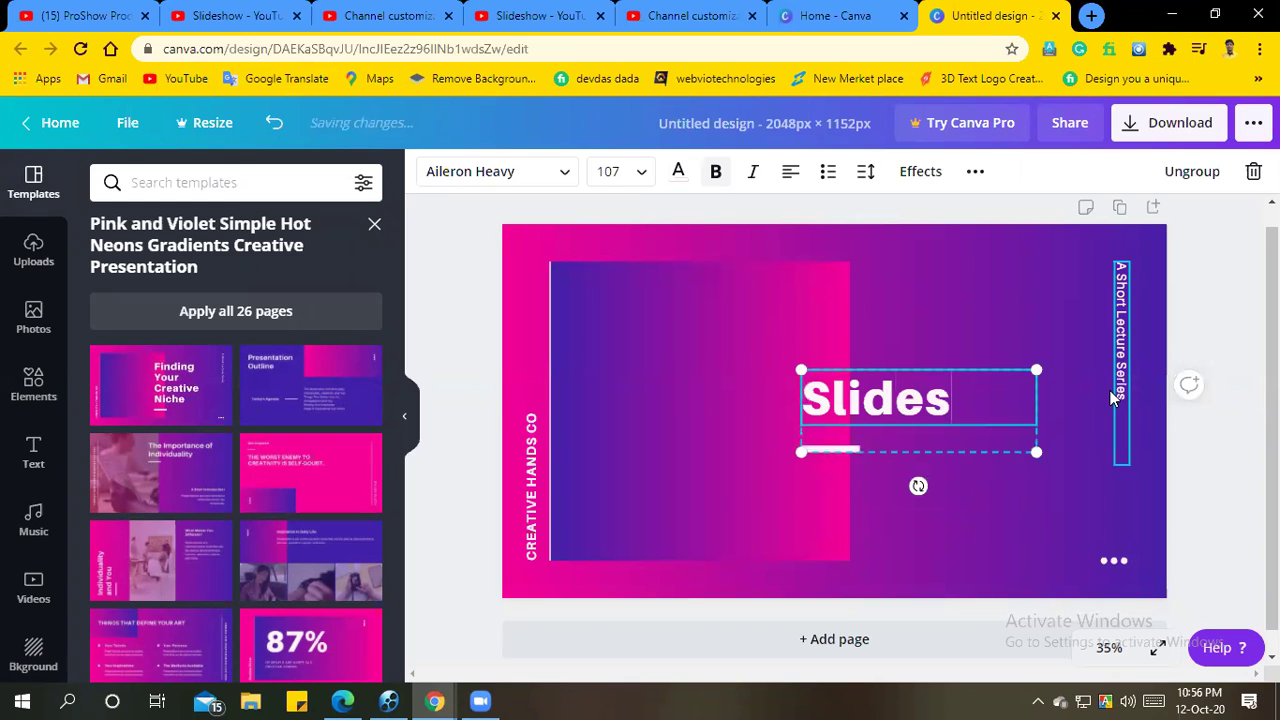
text(how)
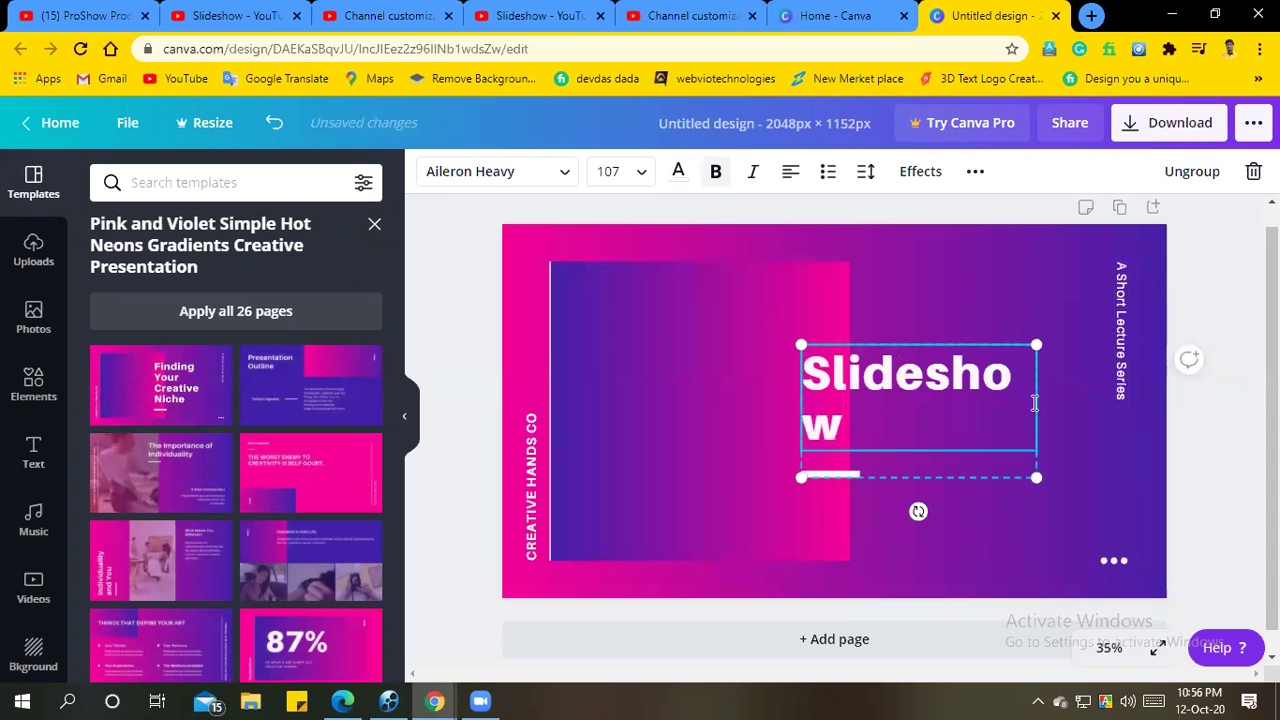
Step: Resize the Slideshow title box and set its font size to 96
drag(1034, 474, 1148, 540)
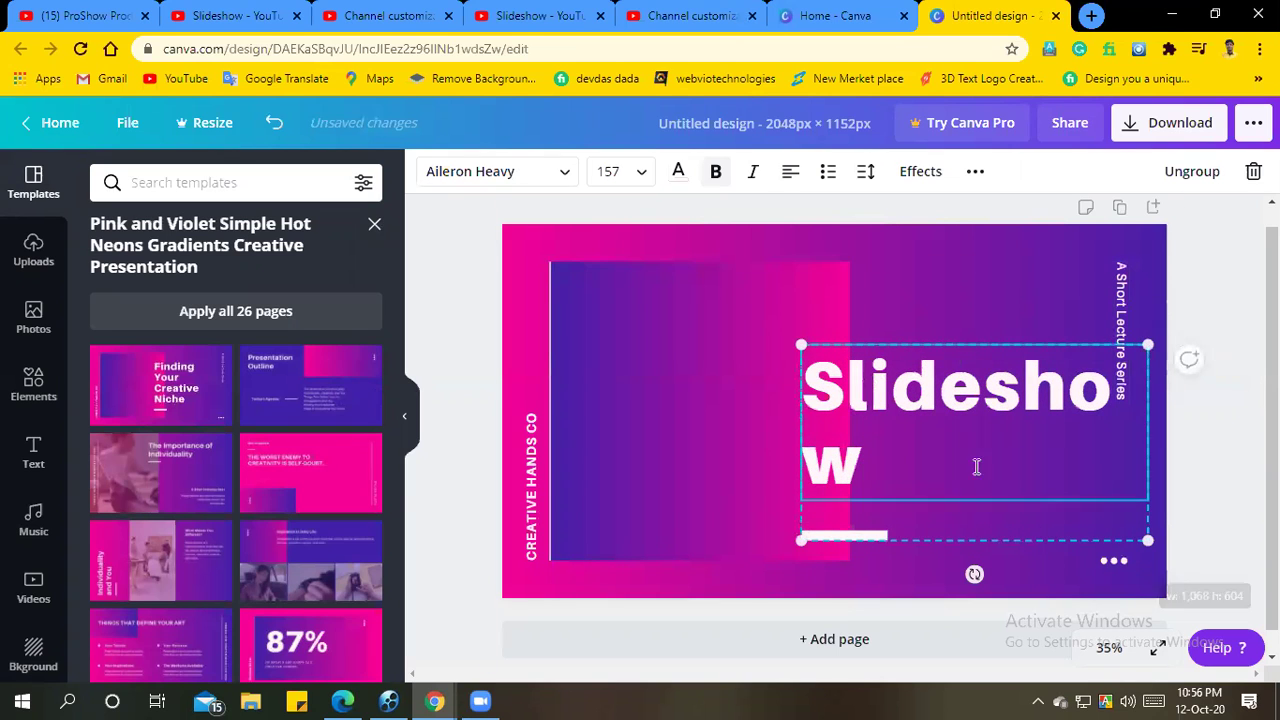
drag(1057, 422, 1025, 415)
click(996, 350)
triple_click(900, 466)
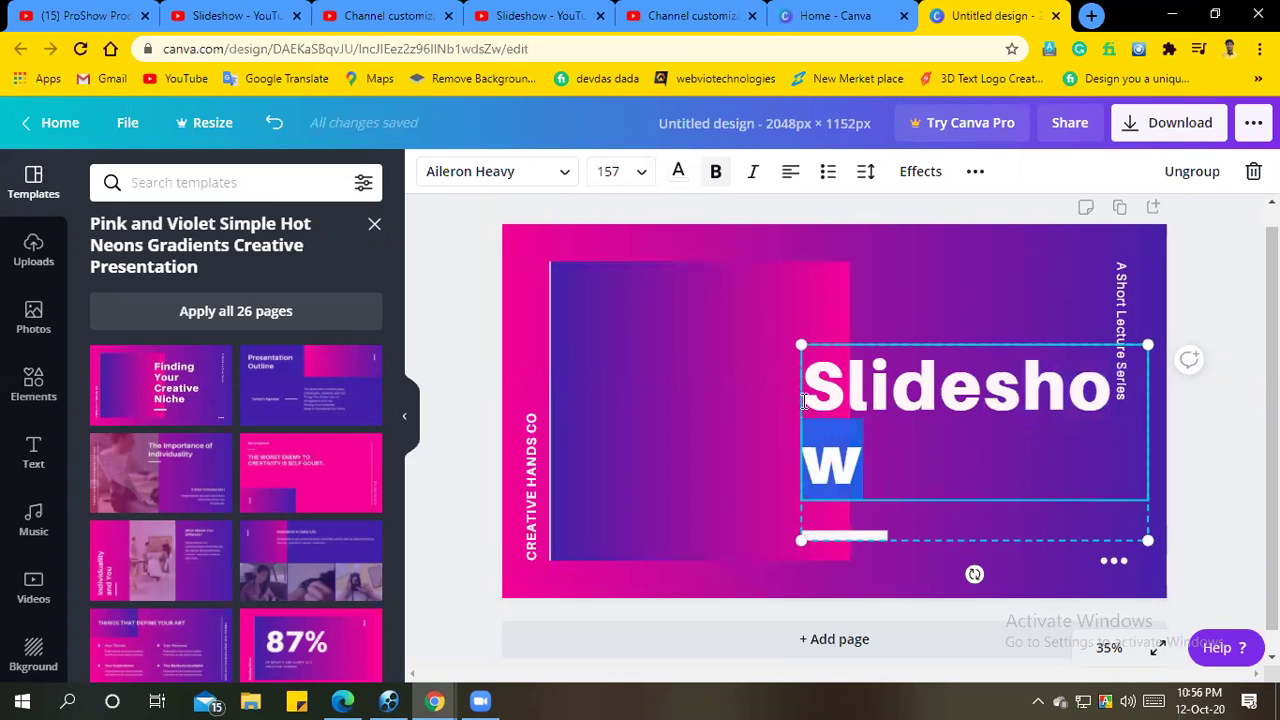
key(Right)
click(643, 173)
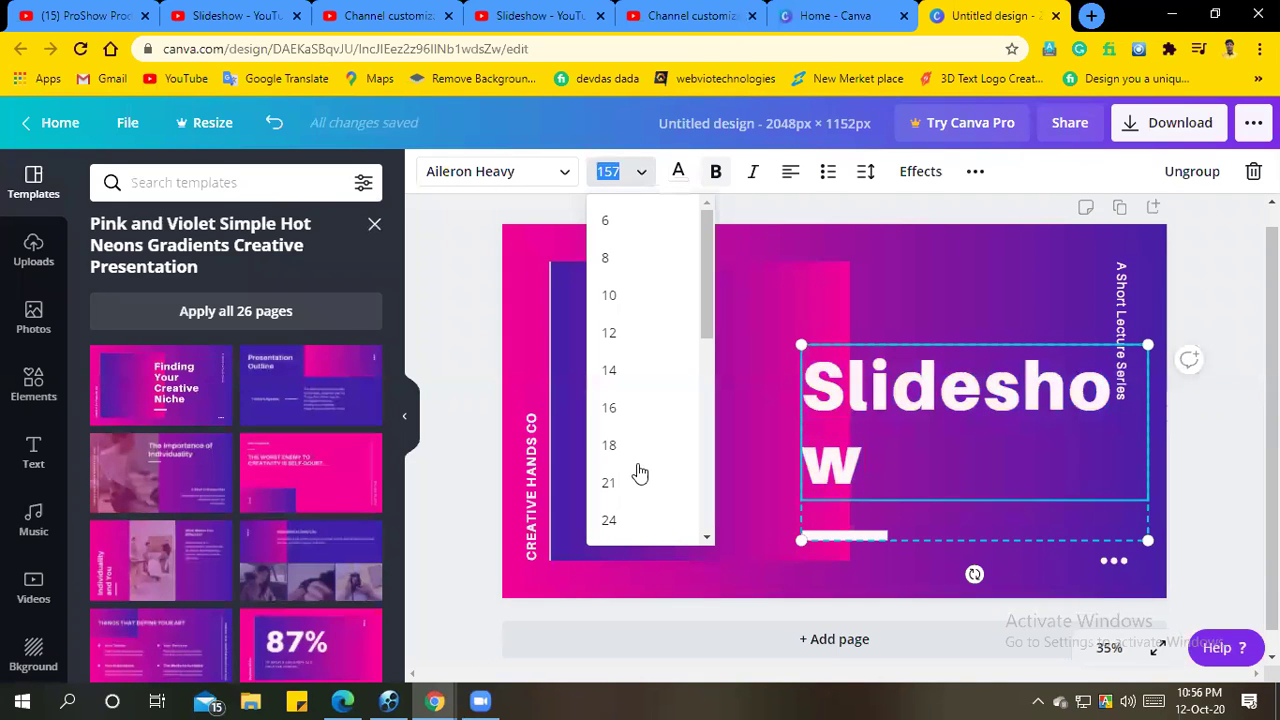
scroll(636, 462, down, 5)
click(633, 410)
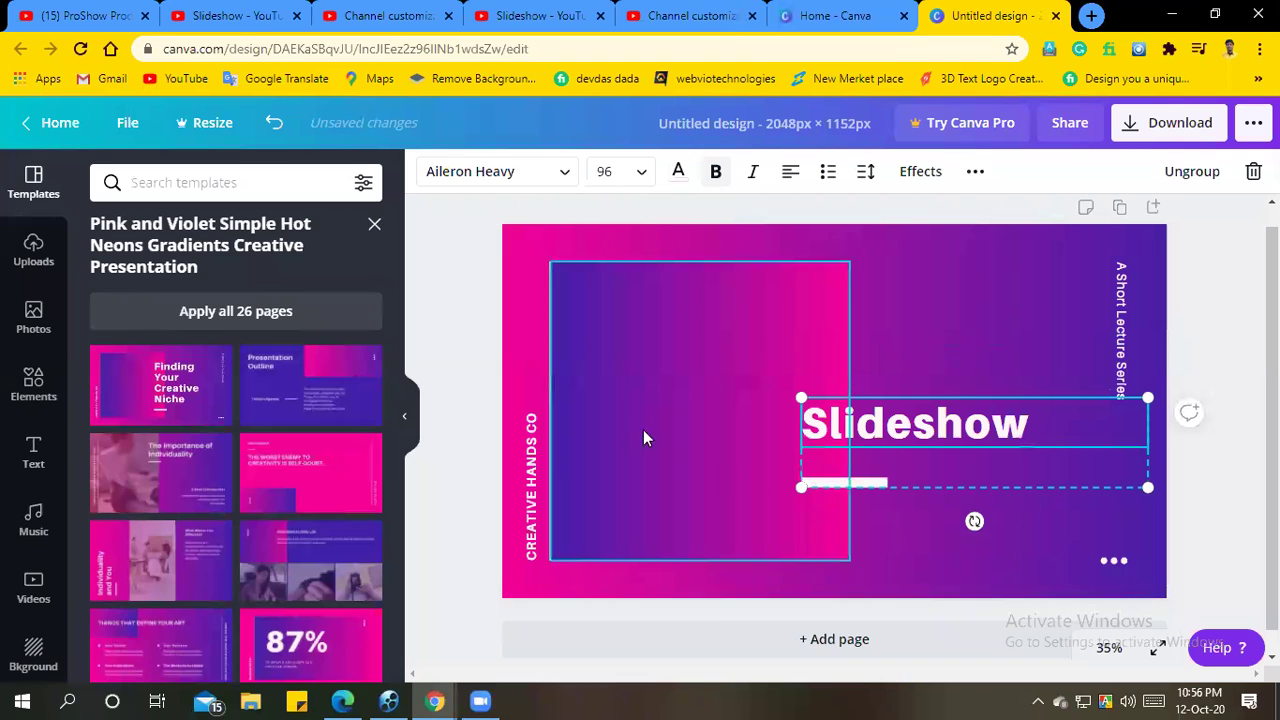
Step: Move the Slideshow title up toward the centre of the page
click(1012, 512)
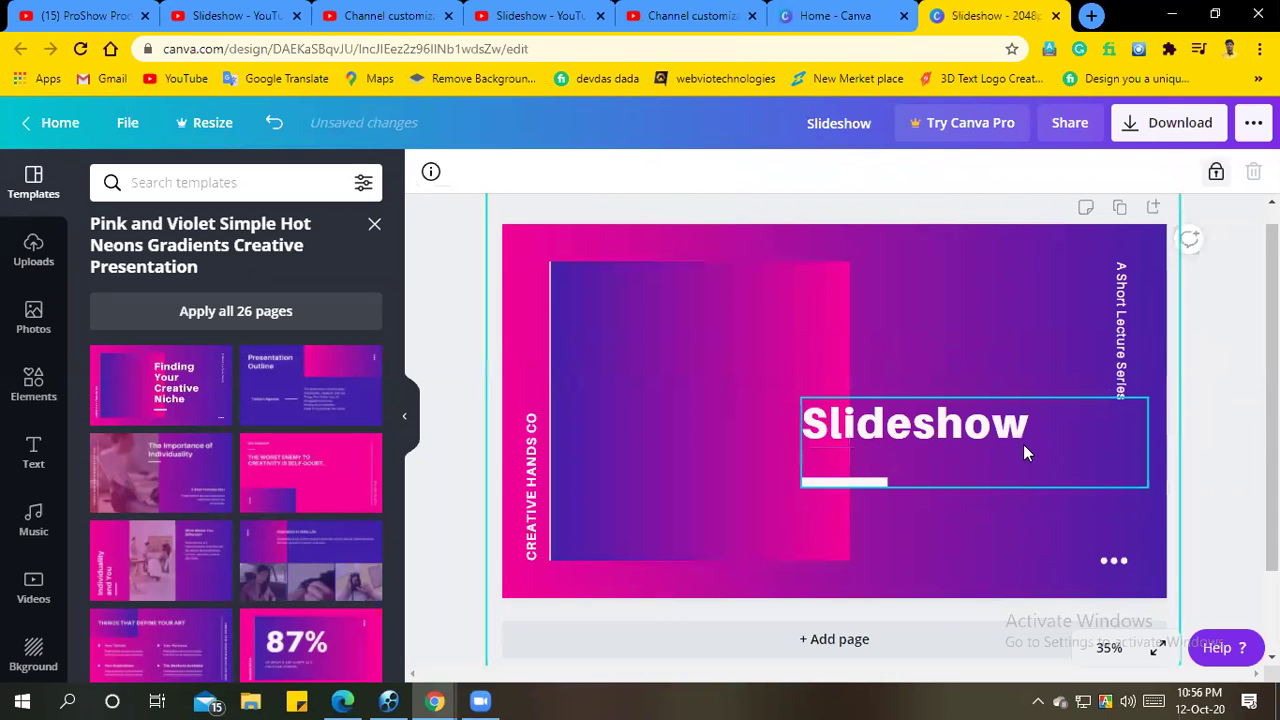
drag(1023, 453, 956, 372)
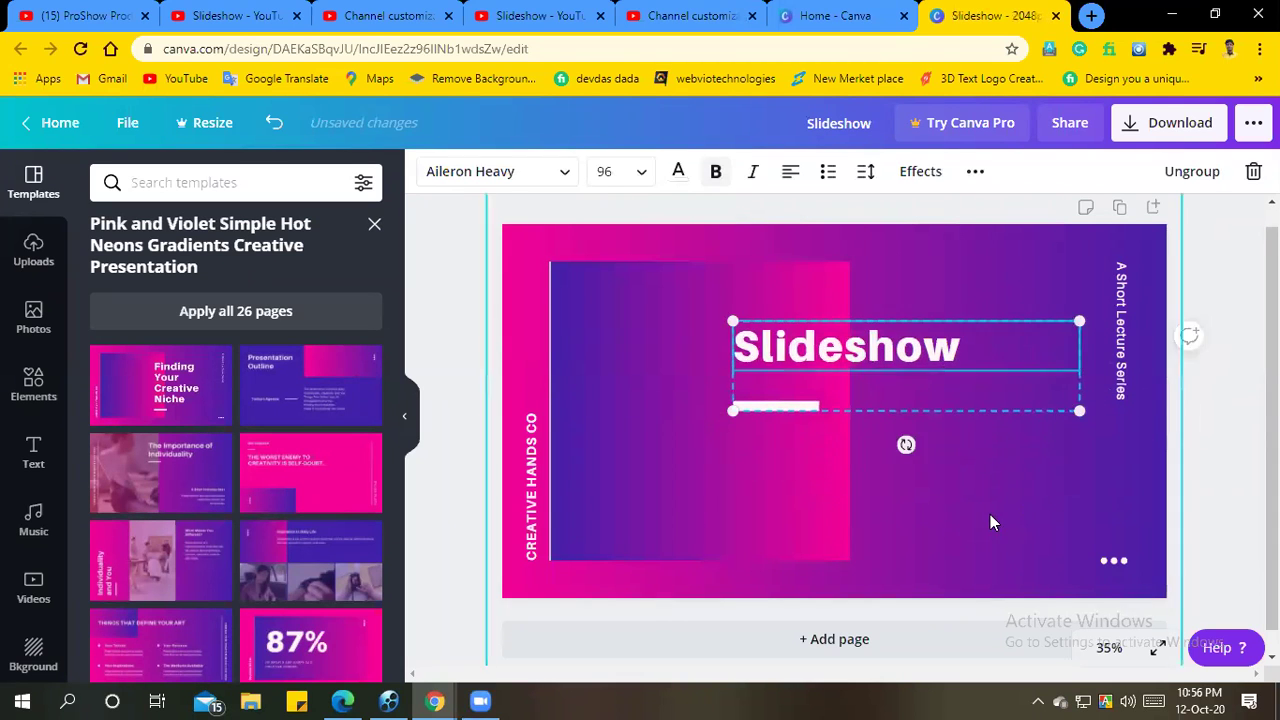
click(996, 520)
drag(868, 366, 849, 390)
click(1016, 520)
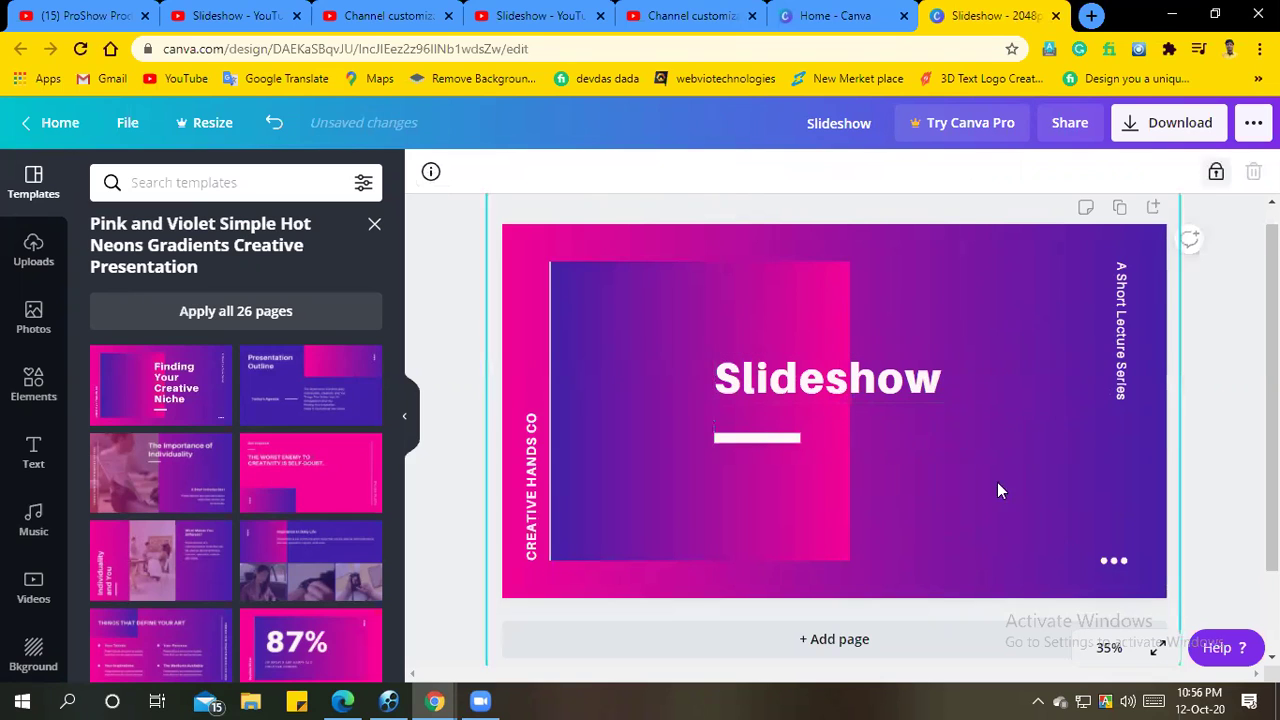
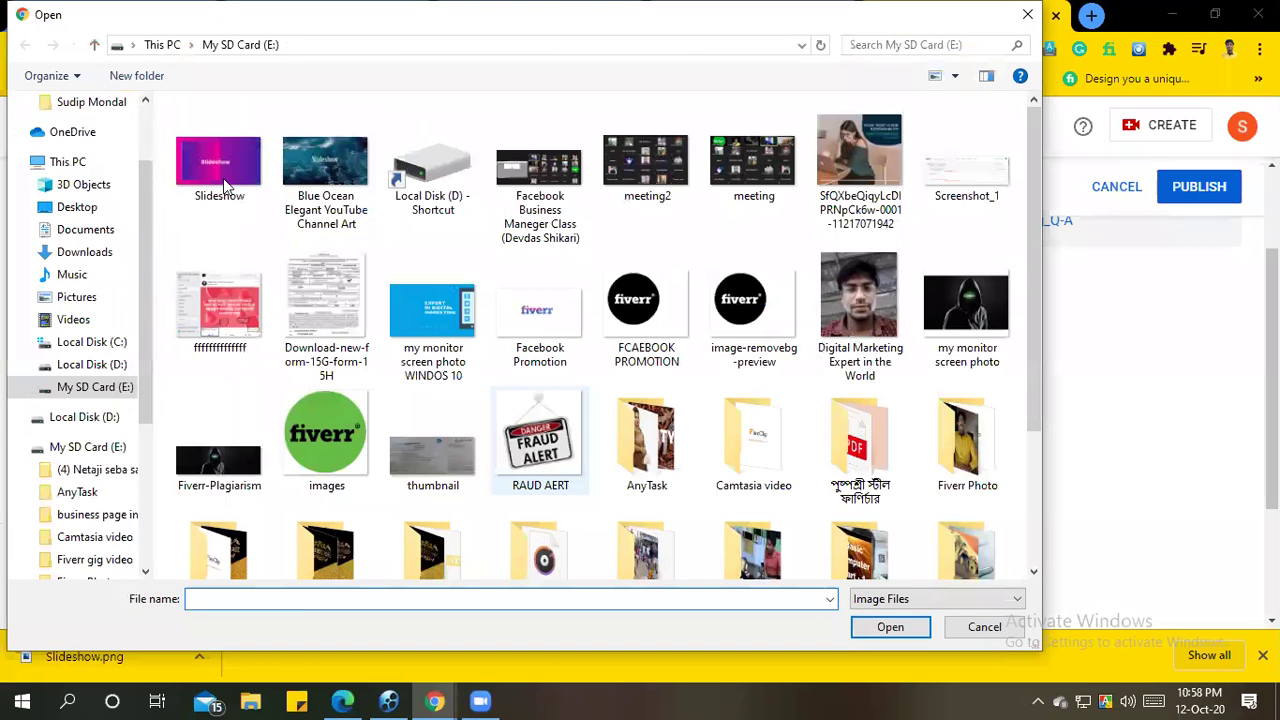
Step: Open the Slideshow image file as the channel banner and confirm it in Customize banner art
click(228, 185)
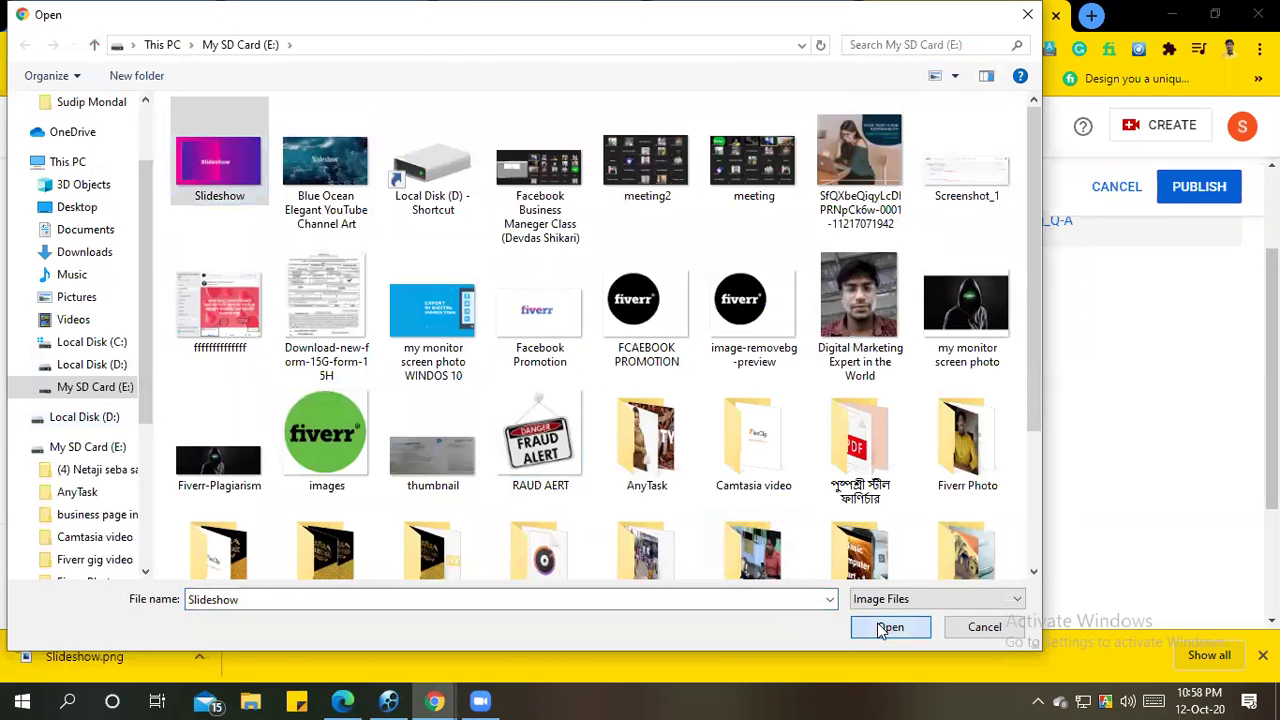
click(884, 627)
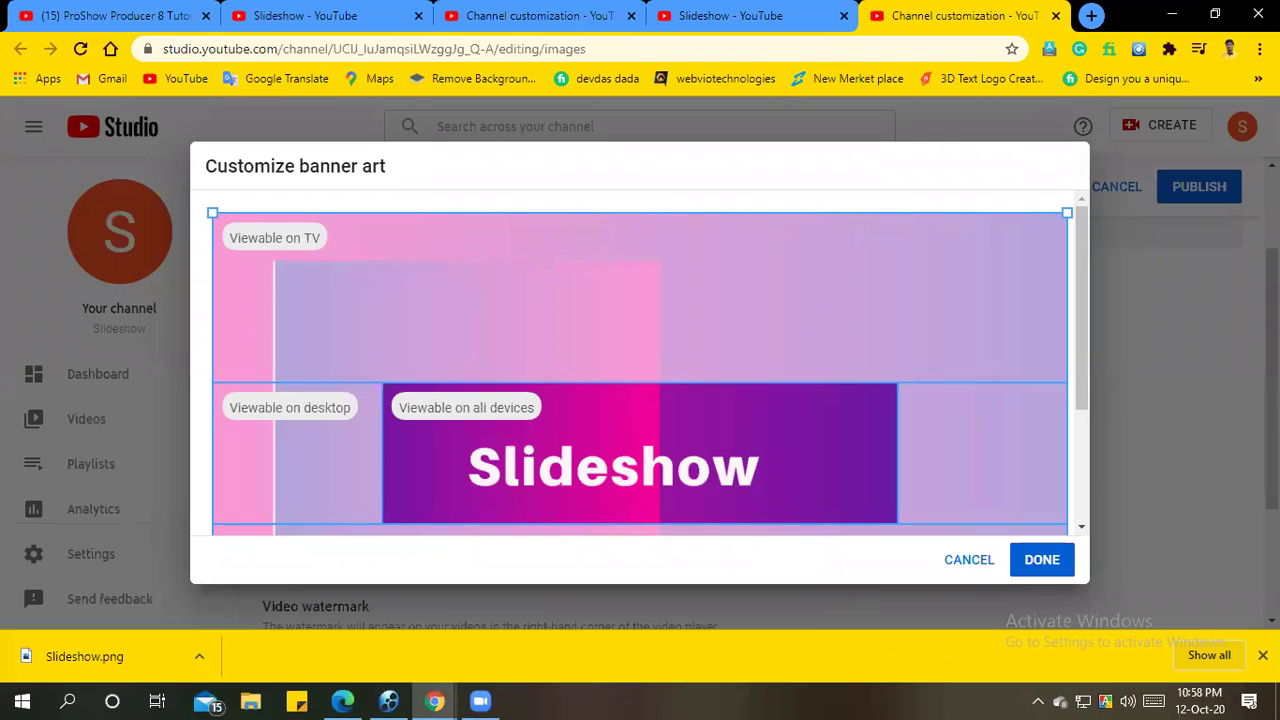
click(1262, 655)
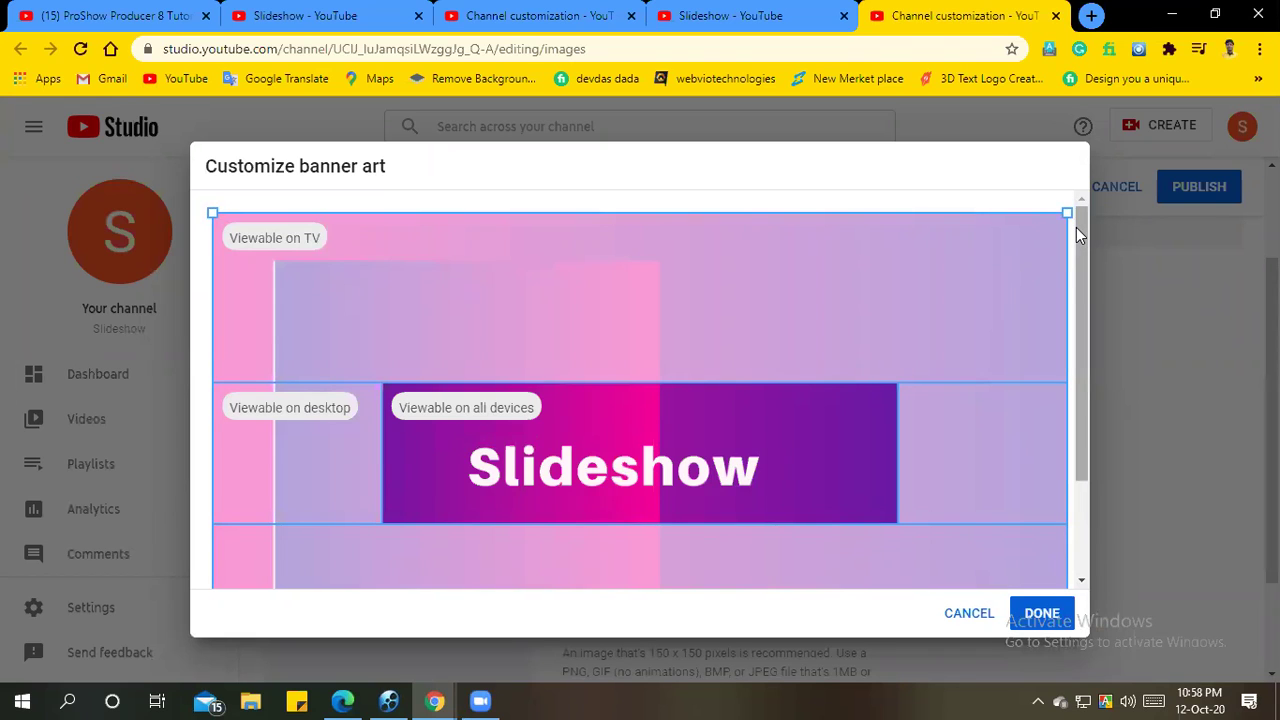
click(1055, 614)
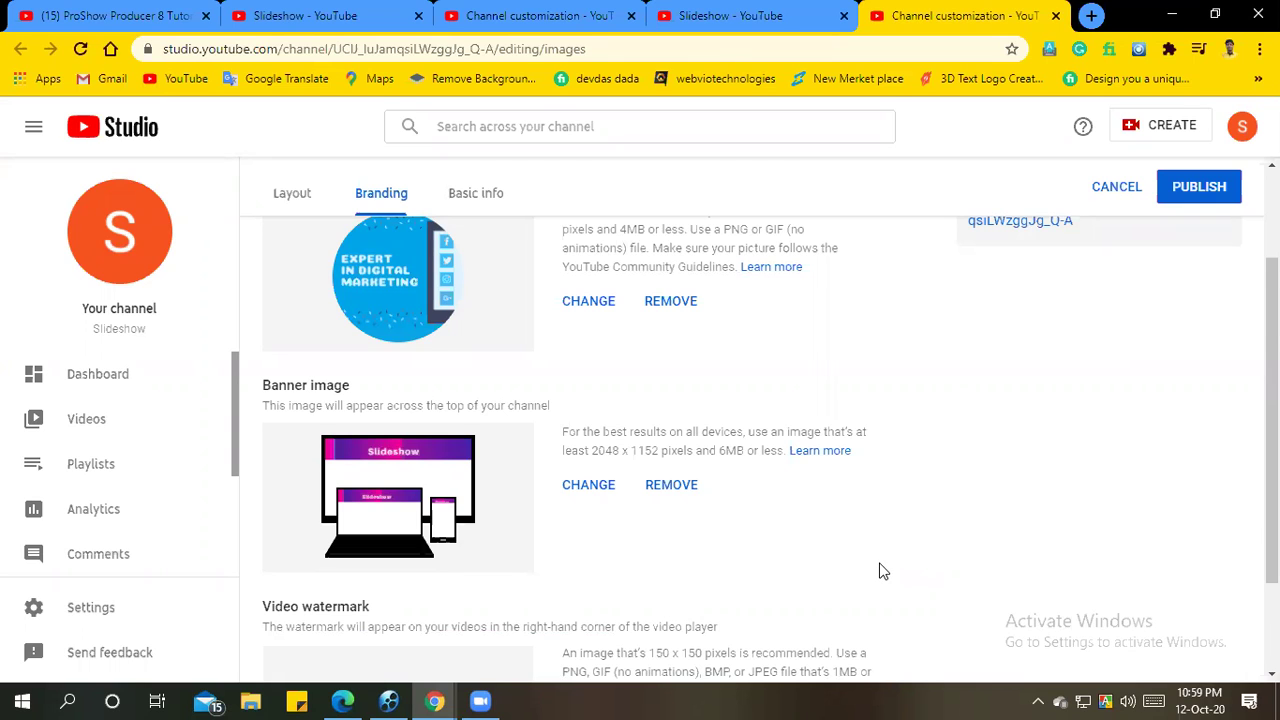
Step: Scroll down to the Video watermark section and start a watermark image upload
scroll(882, 571, down, 2)
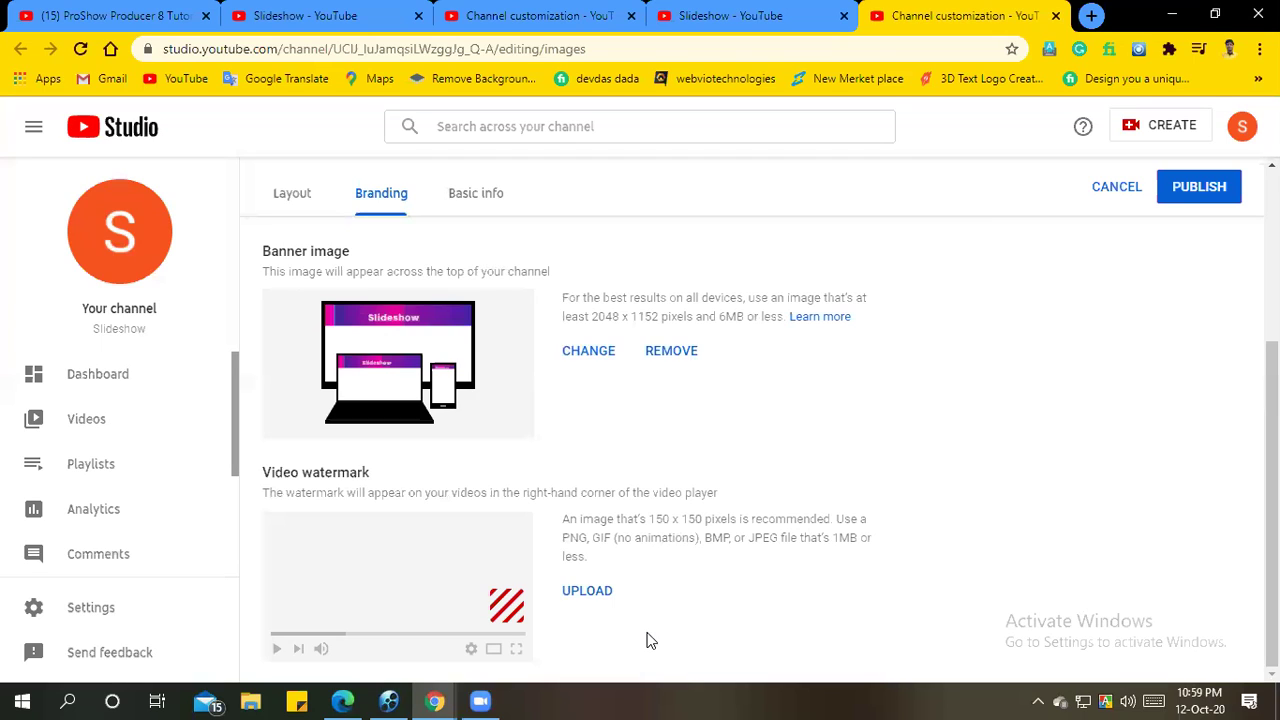
click(590, 595)
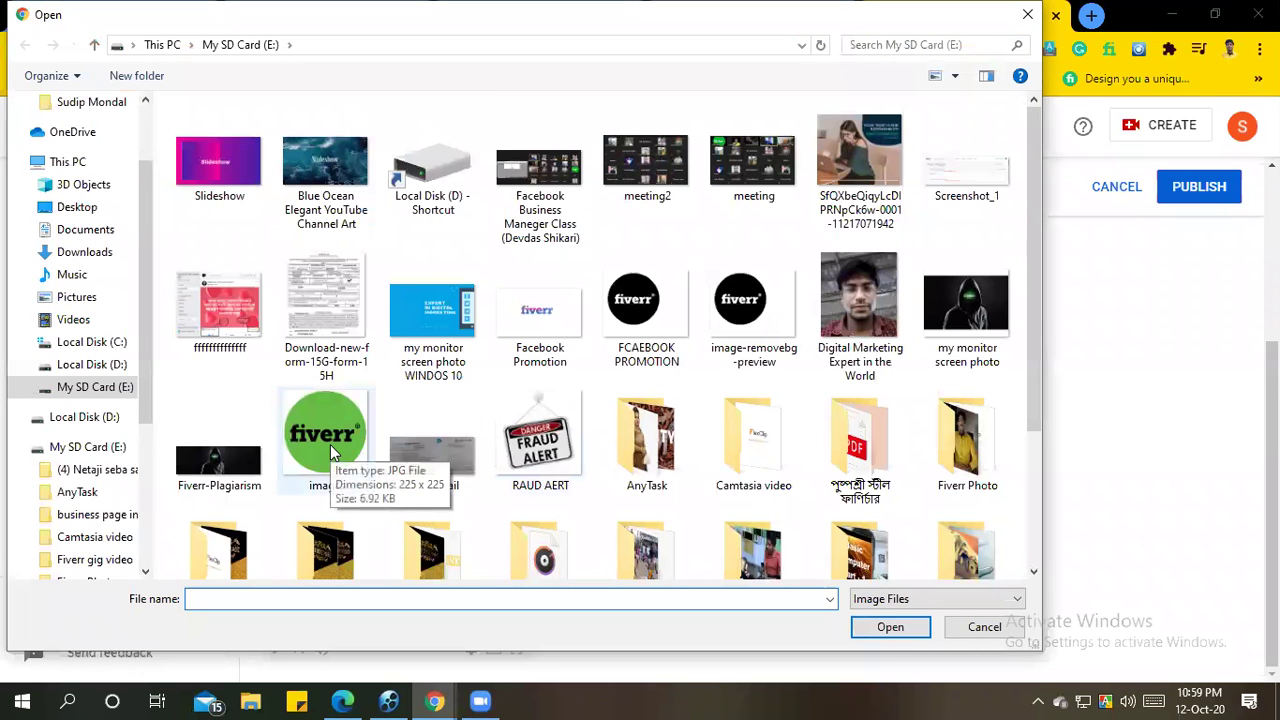
Step: Load the green fiverr logo 'images' file as the watermark and start resizing its crop box
click(330, 450)
click(893, 628)
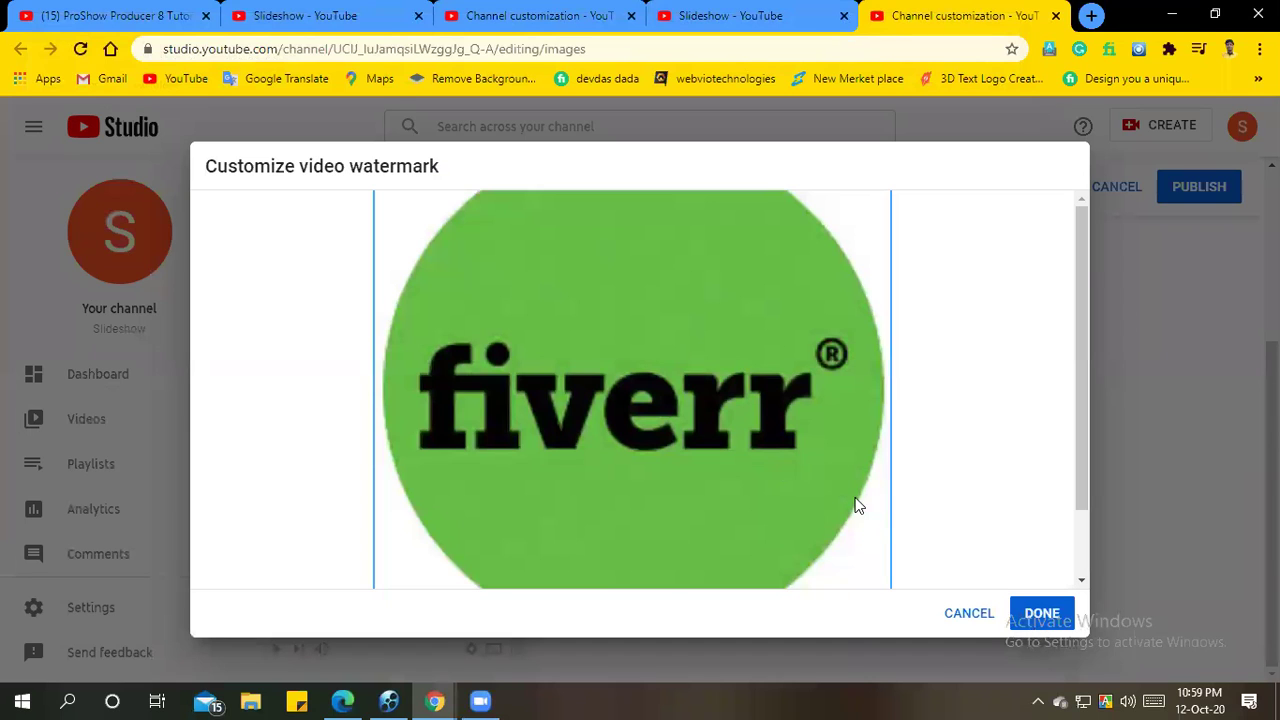
scroll(797, 458, down, 1)
scroll(797, 460, down, 1)
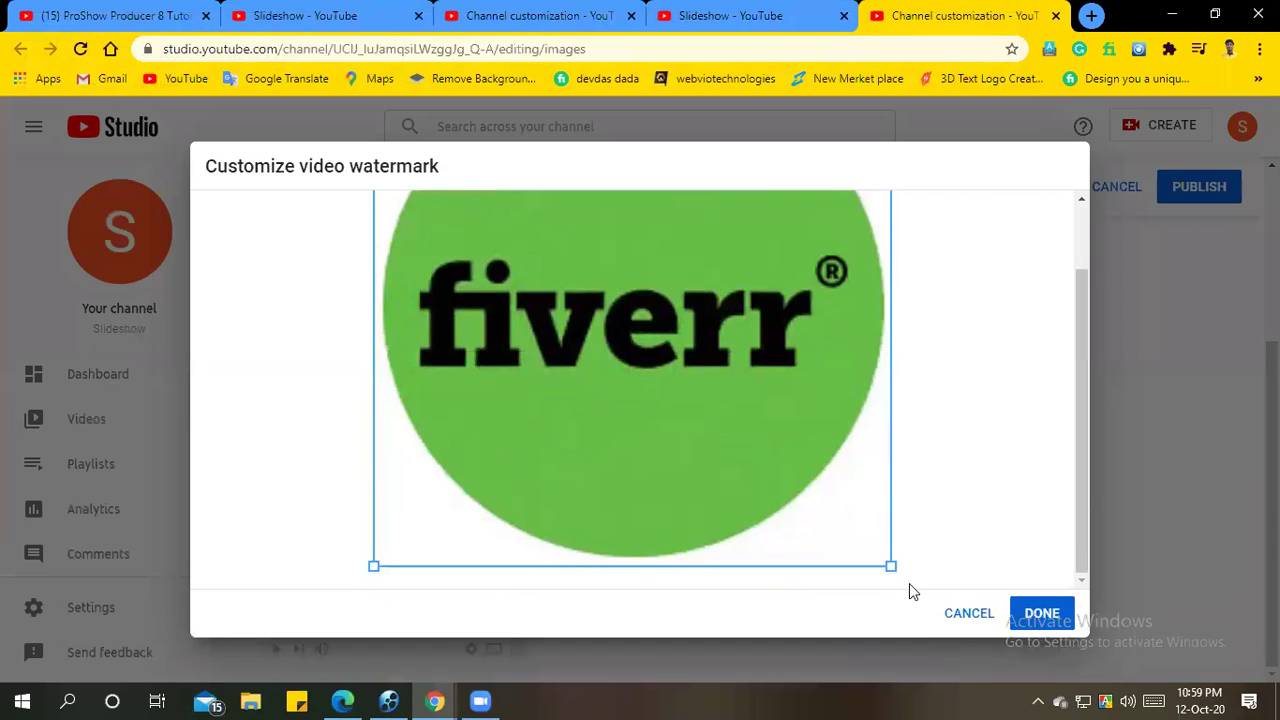
drag(891, 567, 759, 277)
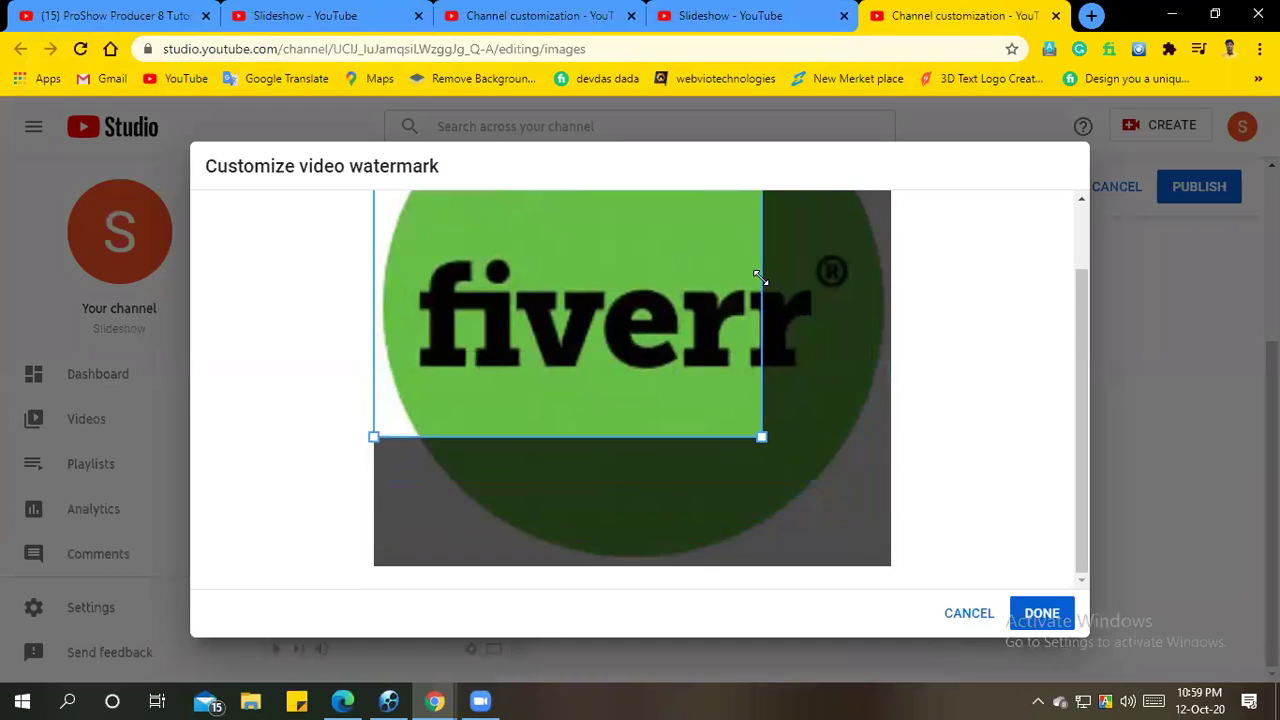
drag(561, 277, 594, 384)
mouse_move(805, 555)
mouse_down()
mouse_move(782, 510)
mouse_move(824, 555)
mouse_up()
Step: Adjust the crop box edges until it frames the entire fiverr logo
drag(692, 419, 714, 439)
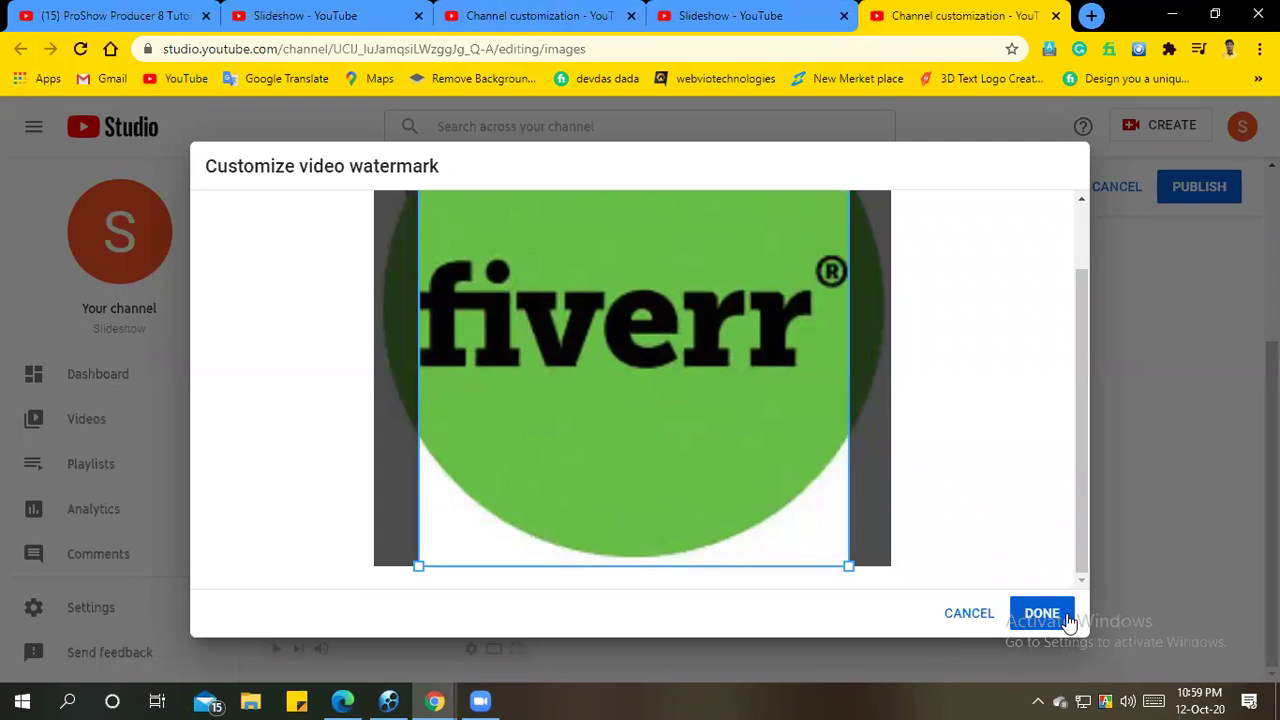
drag(765, 488, 730, 449)
drag(813, 522, 832, 544)
mouse_move(628, 390)
mouse_down()
mouse_move(645, 426)
mouse_move(619, 398)
mouse_up()
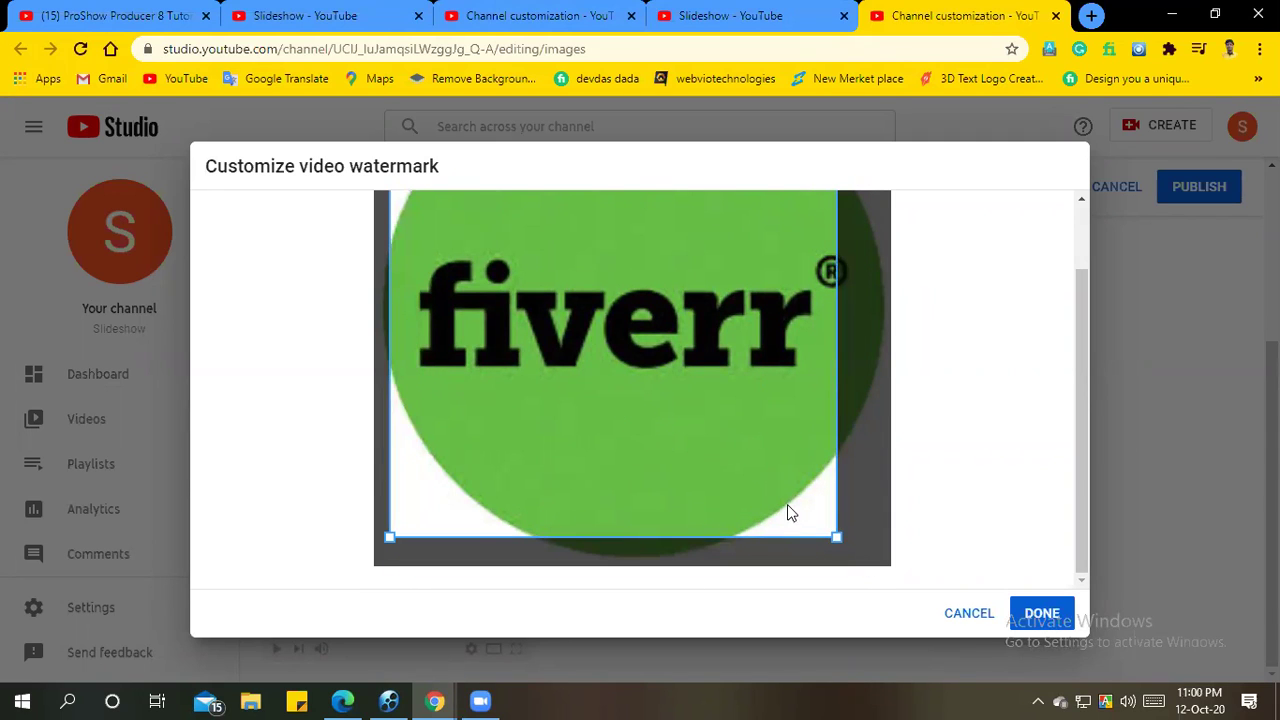
drag(826, 541, 862, 563)
drag(970, 613, 797, 605)
drag(561, 372, 520, 331)
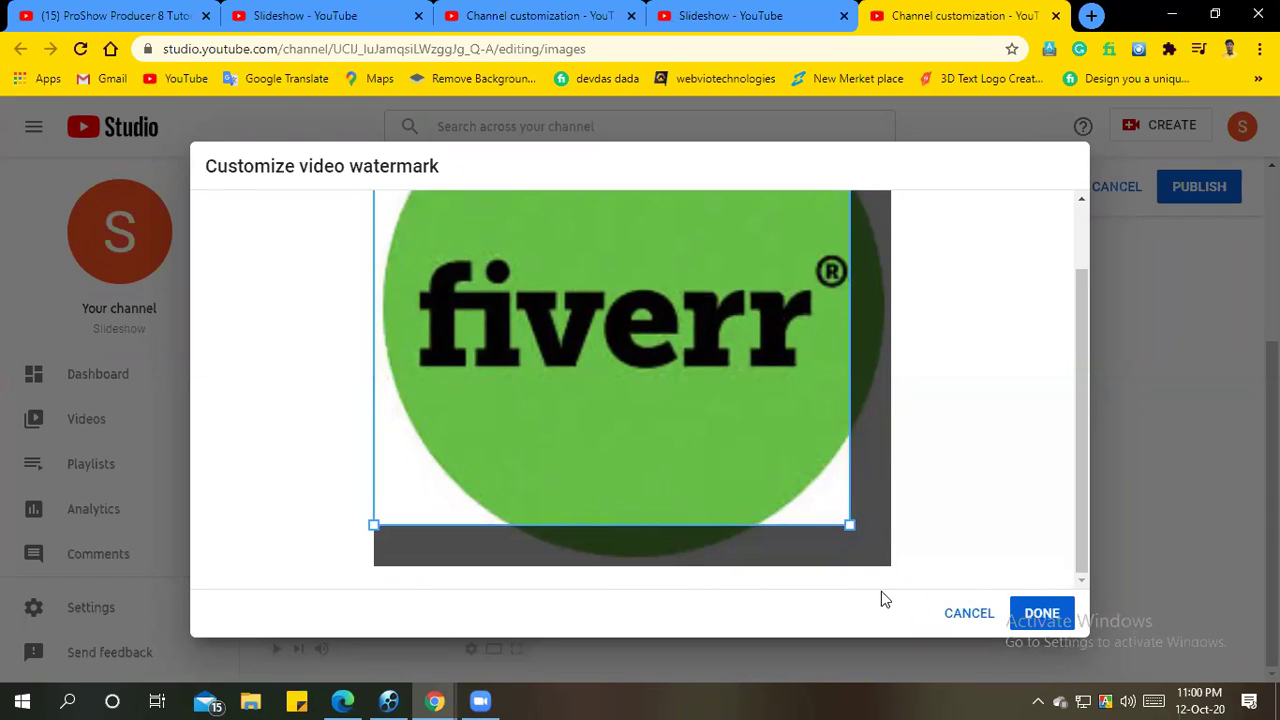
drag(848, 527, 900, 586)
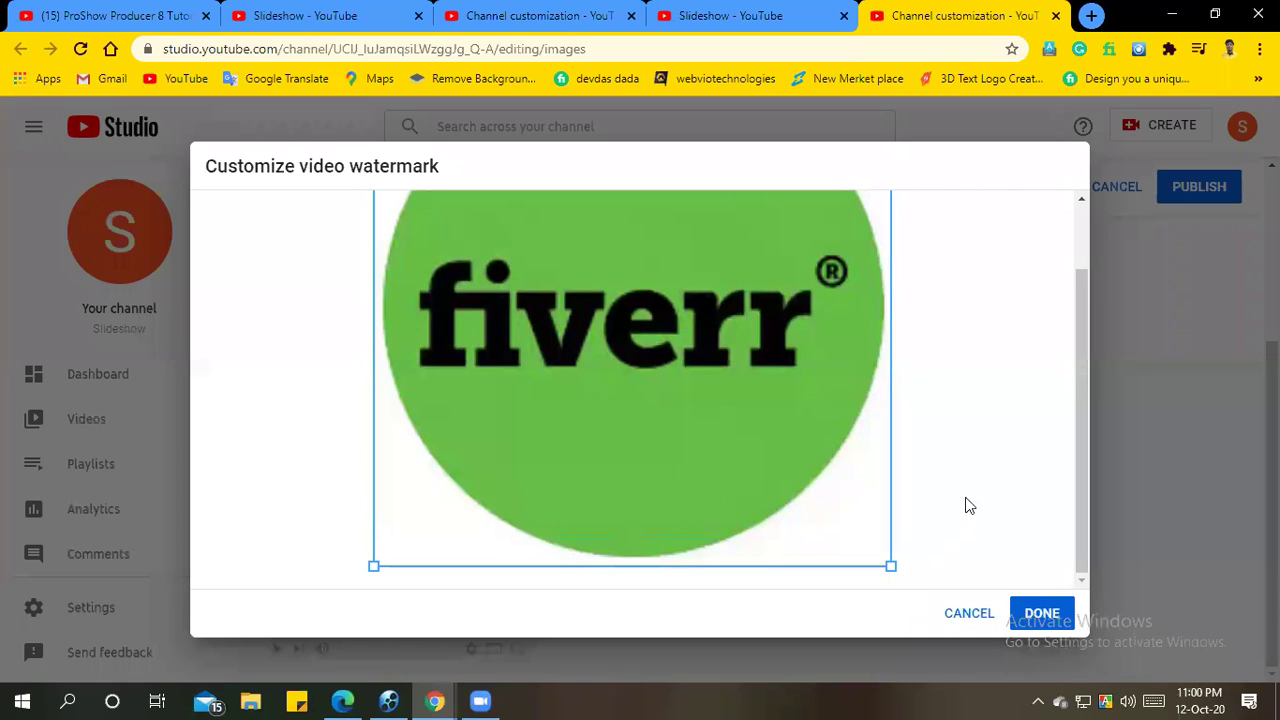
Step: Apply the cropped fiverr watermark and set its display time to Entire video
click(1042, 615)
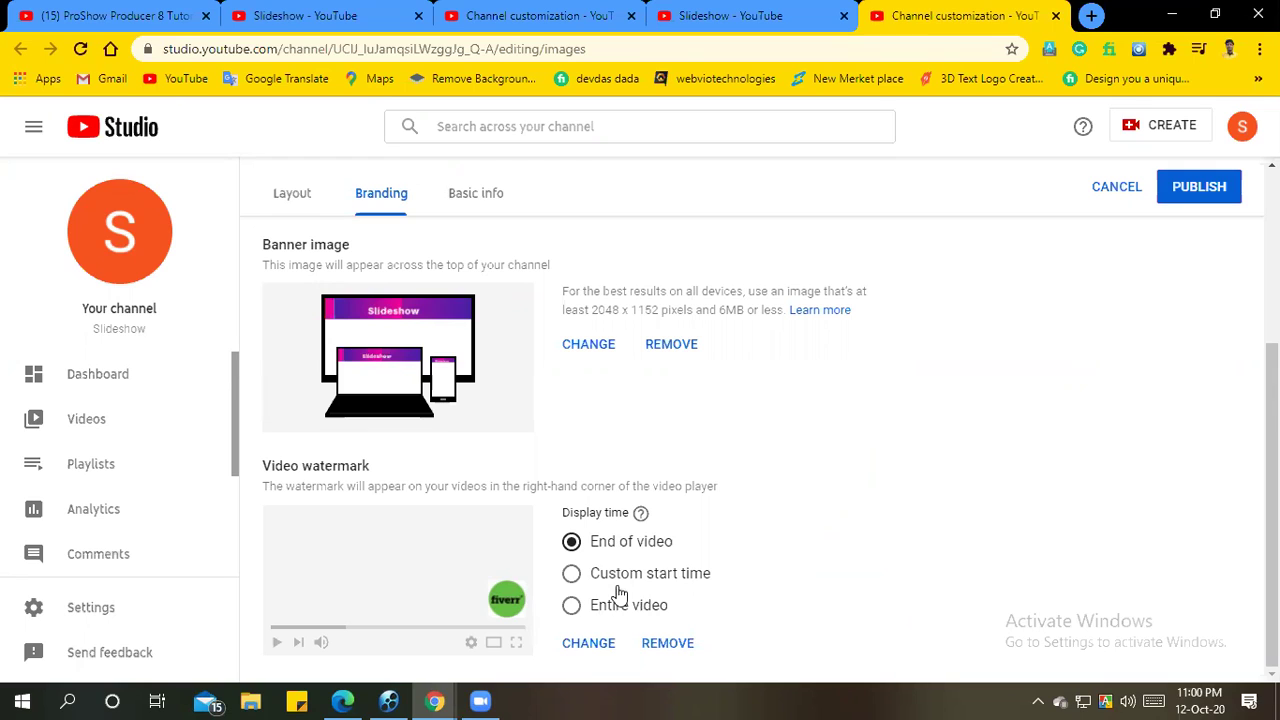
click(572, 607)
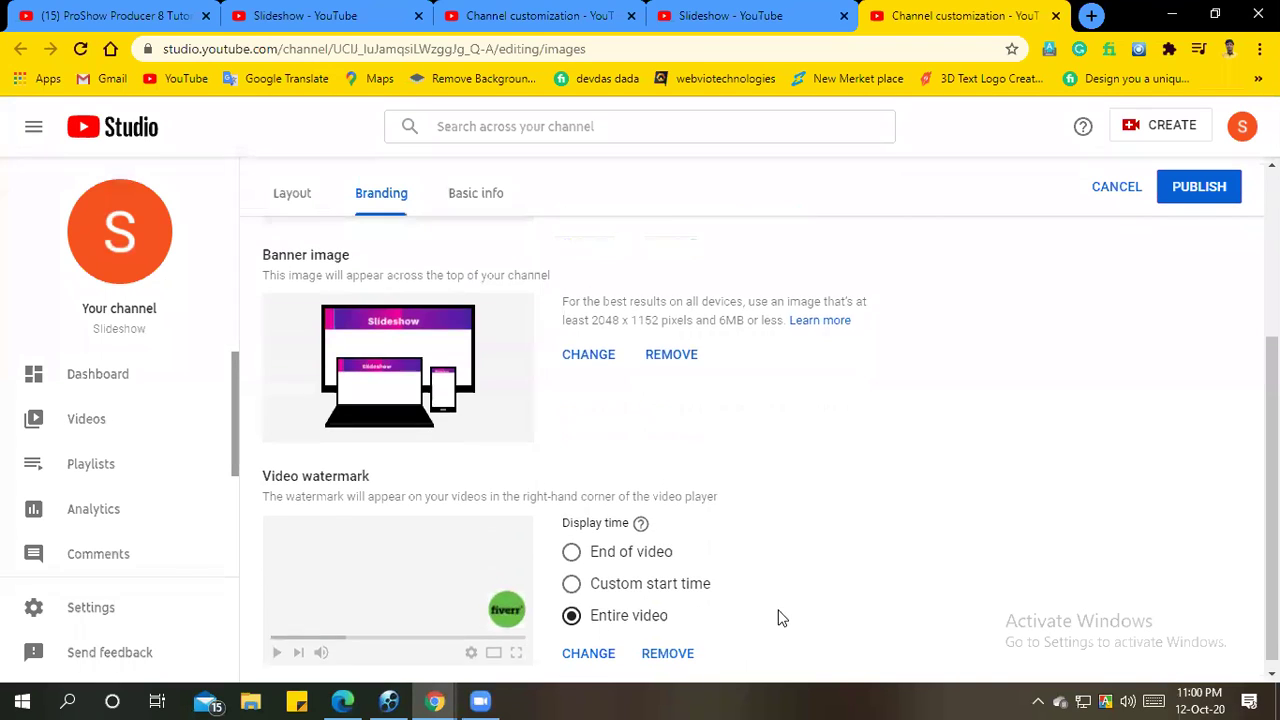
scroll(800, 600, up, 2)
scroll(800, 598, down, 2)
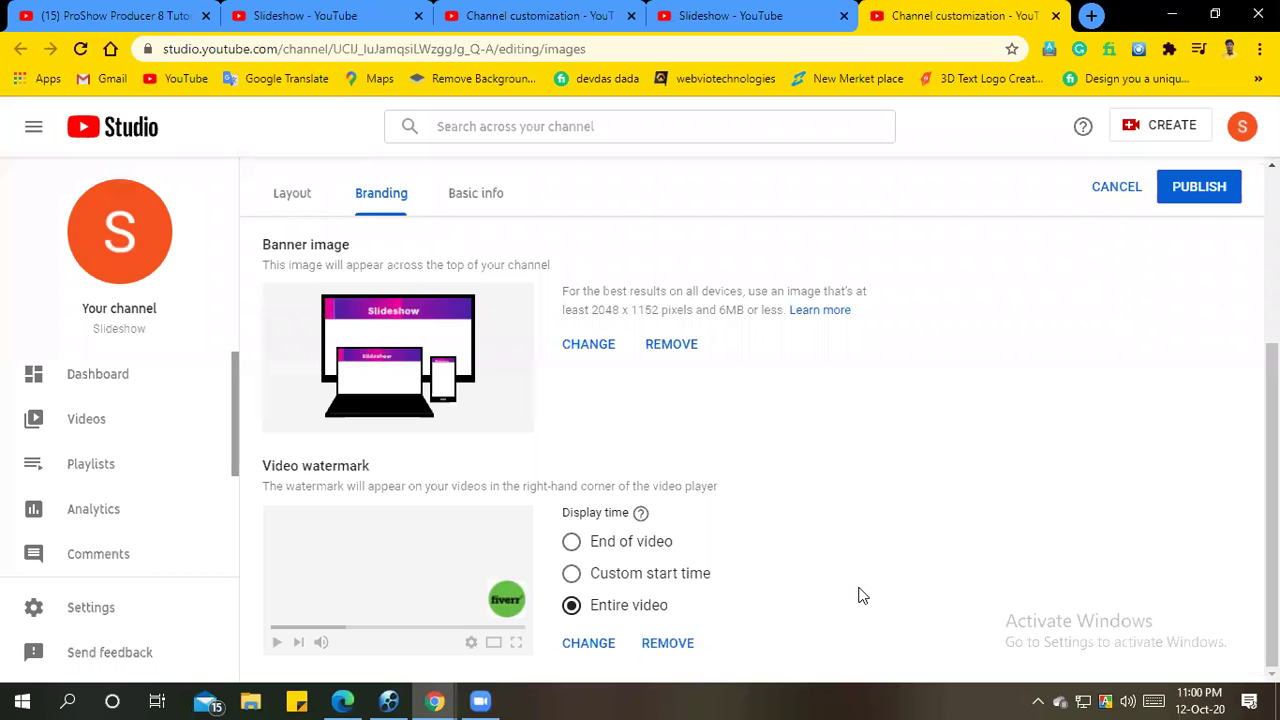
scroll(860, 595, up, 4)
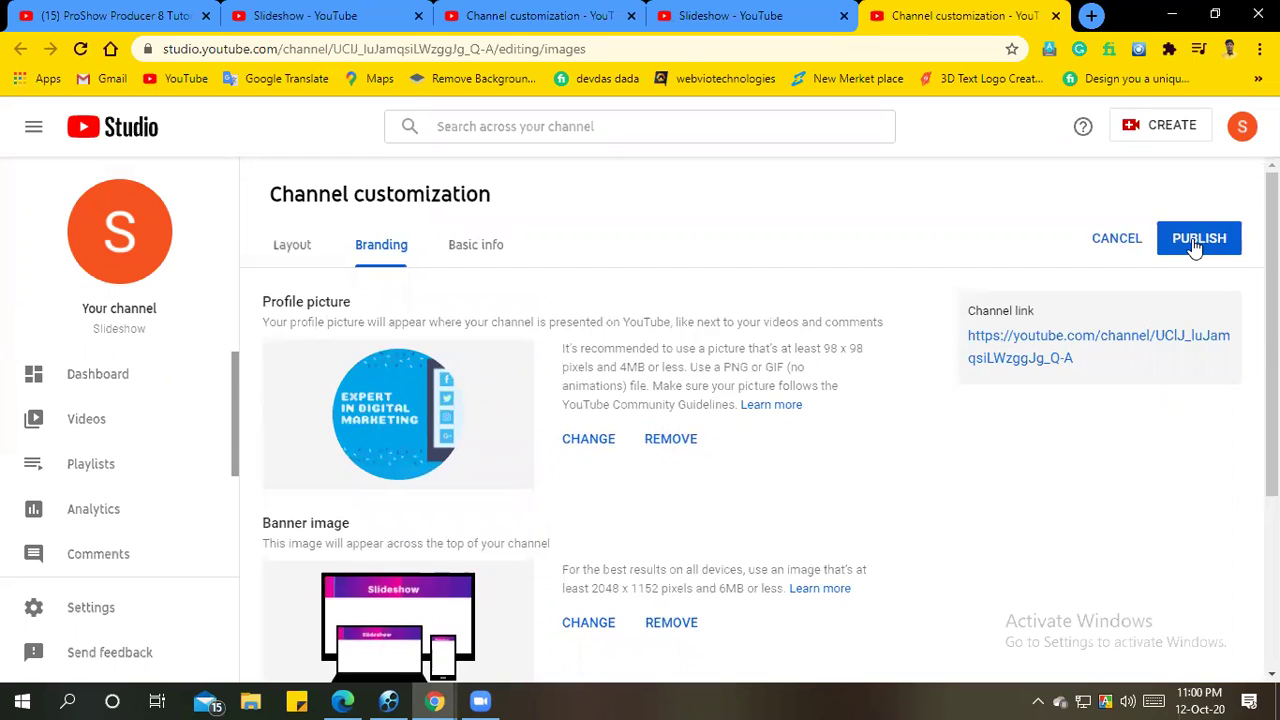
Step: Publish the new profile picture, Slideshow banner and fiverr watermark branding changes
click(1196, 247)
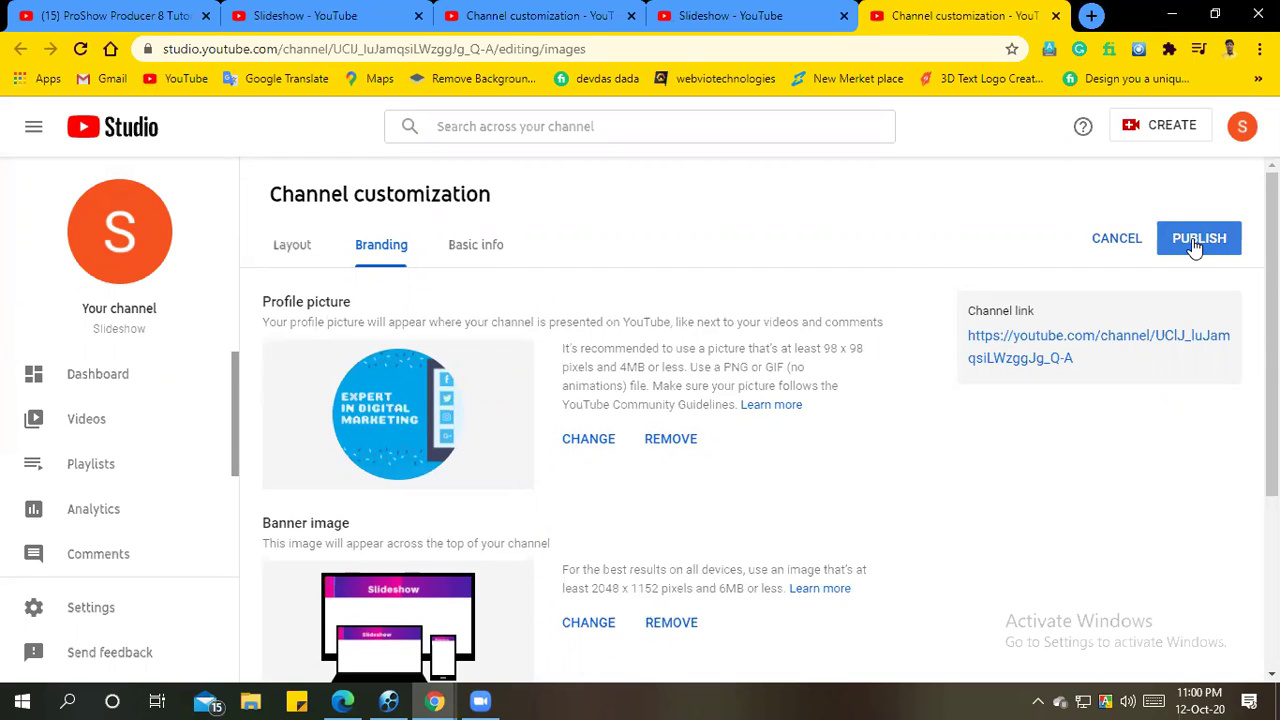
click(1196, 247)
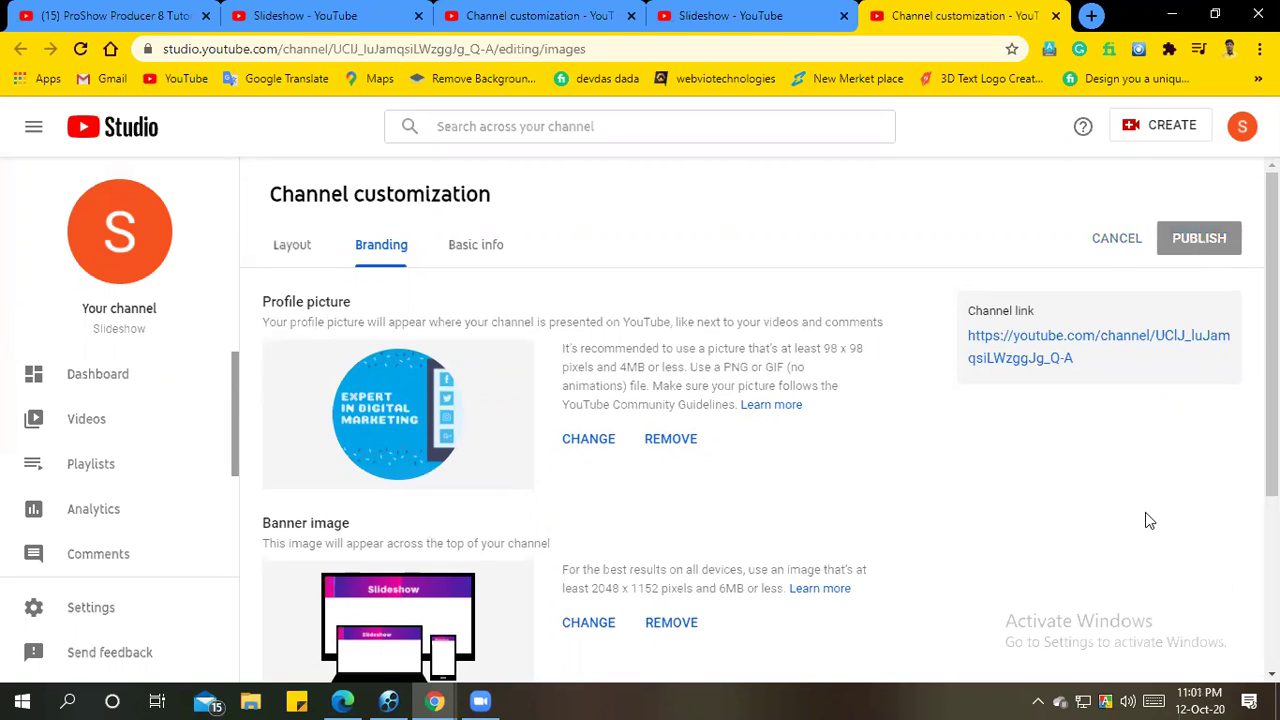
scroll(1145, 520, down, 3)
scroll(1145, 520, up, 3)
scroll(929, 300, down, 3)
scroll(929, 300, up, 3)
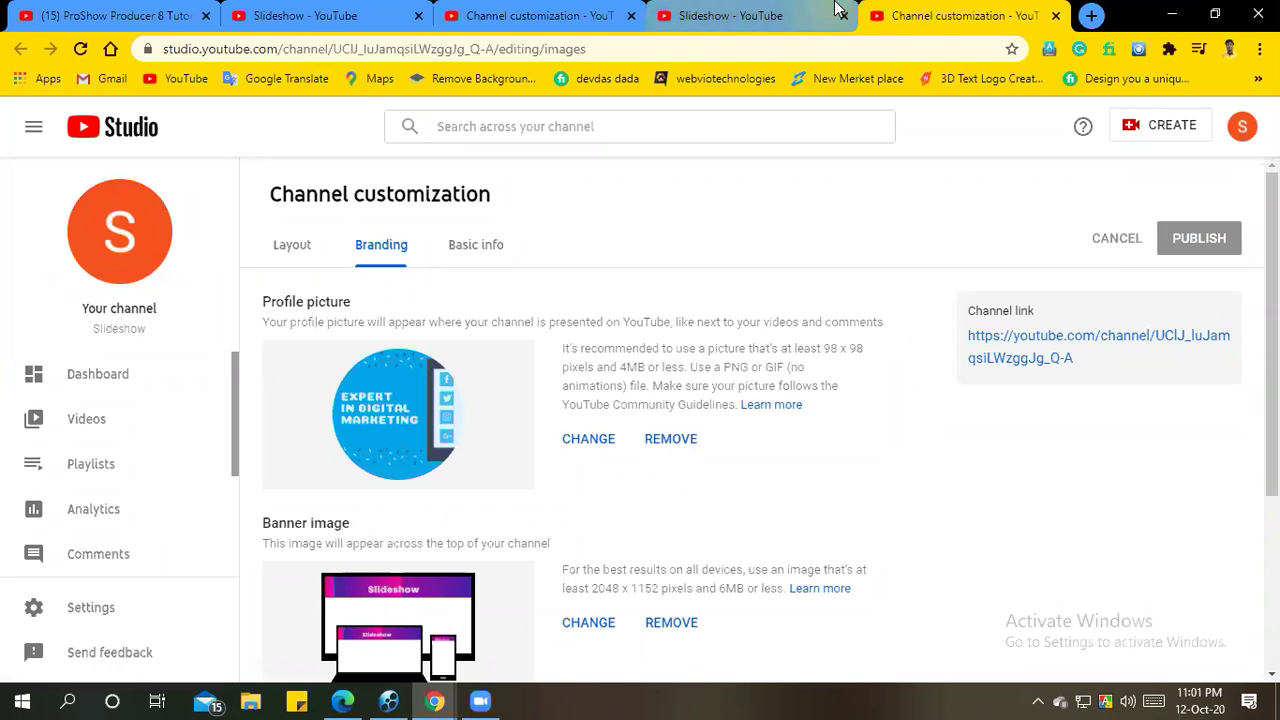
Step: Close the duplicate Slideshow channel tab and reload the Channel customization page
click(735, 15)
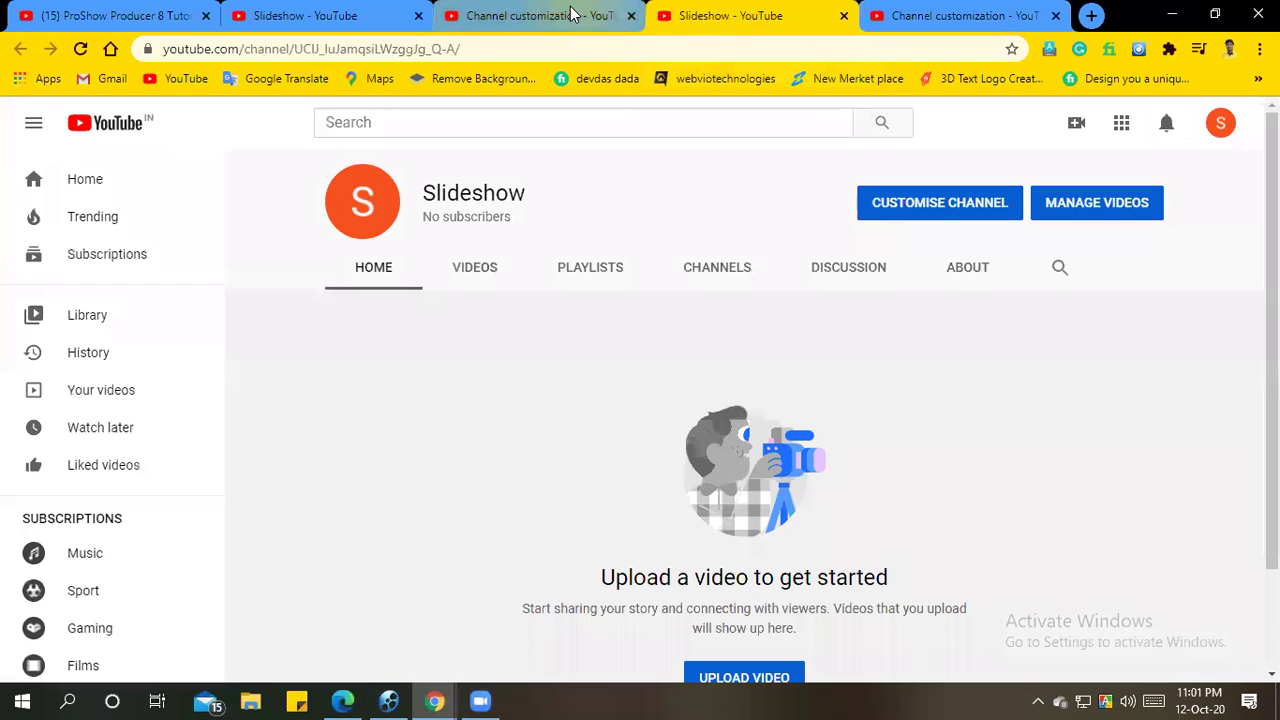
click(844, 16)
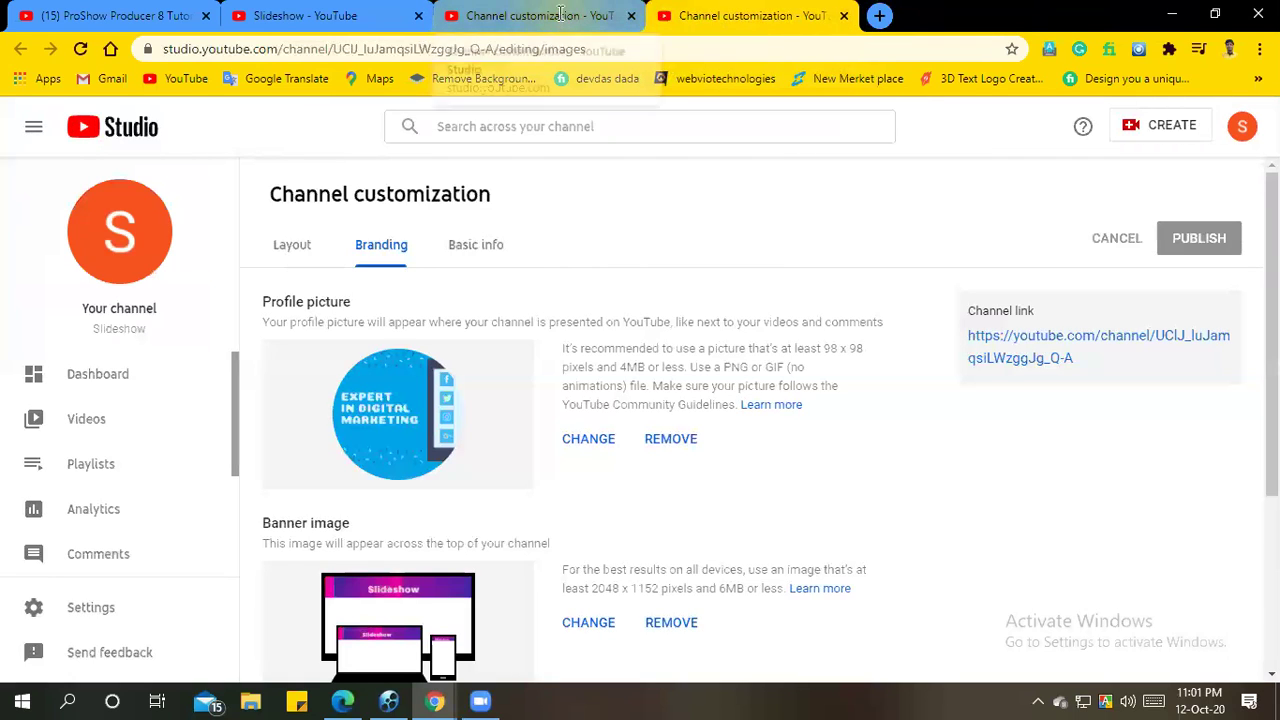
click(81, 48)
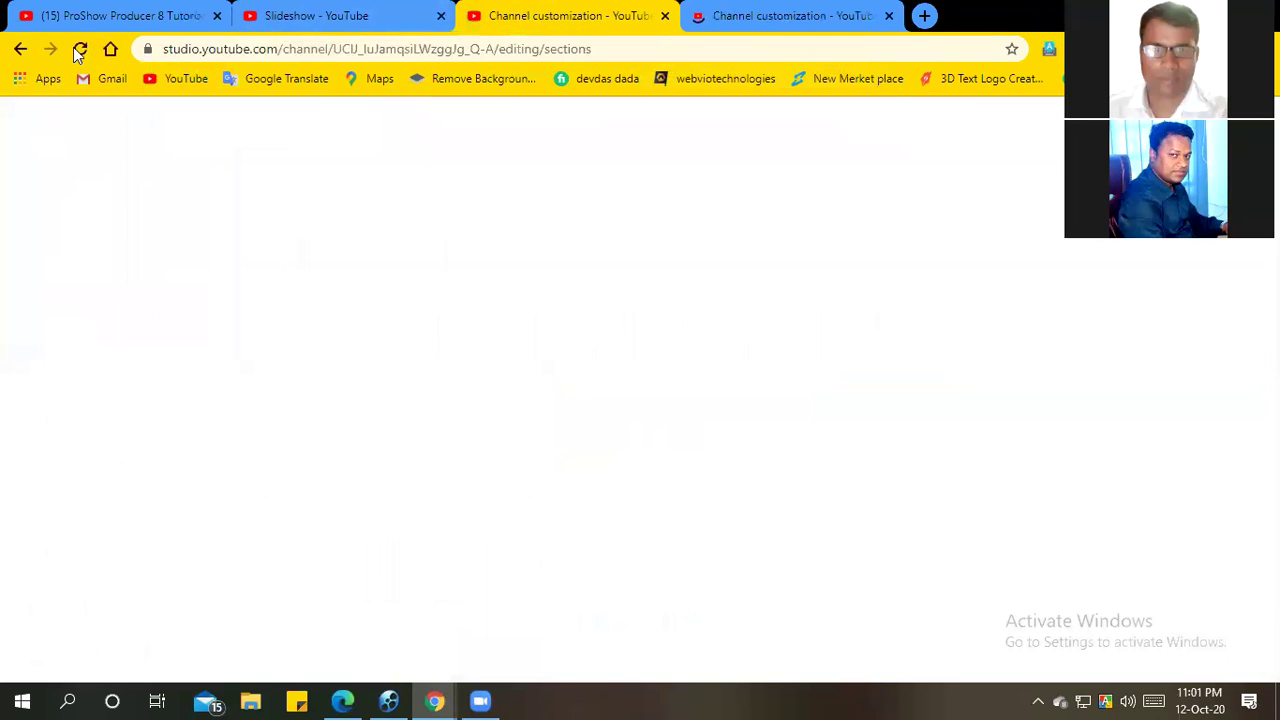
click(80, 49)
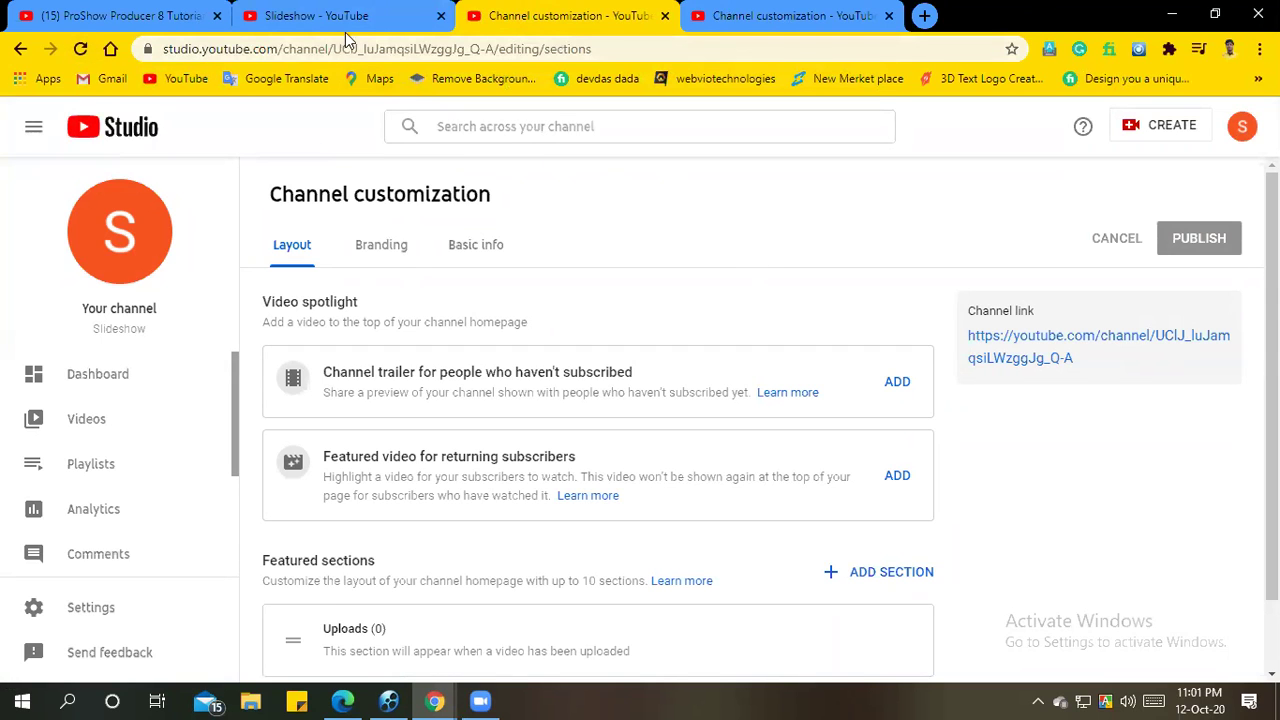
Step: Reload the Slideshow channel home page to show the new banner and profile picture
click(380, 16)
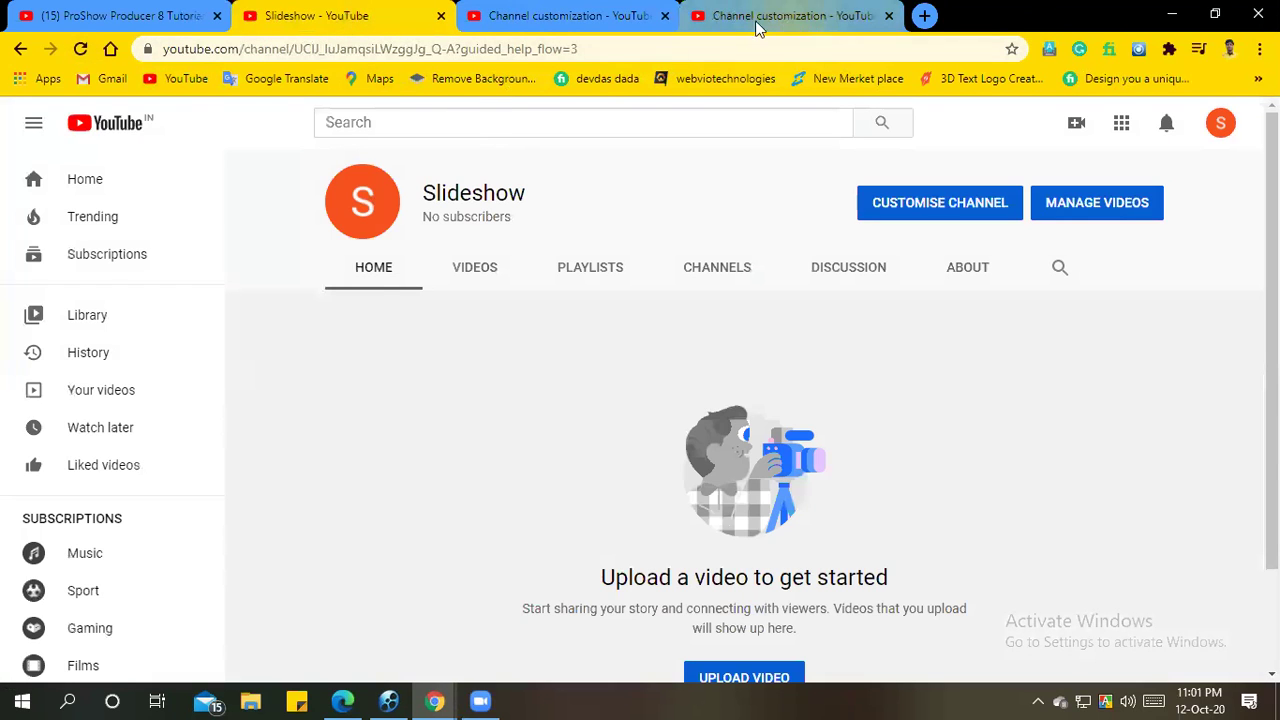
click(82, 58)
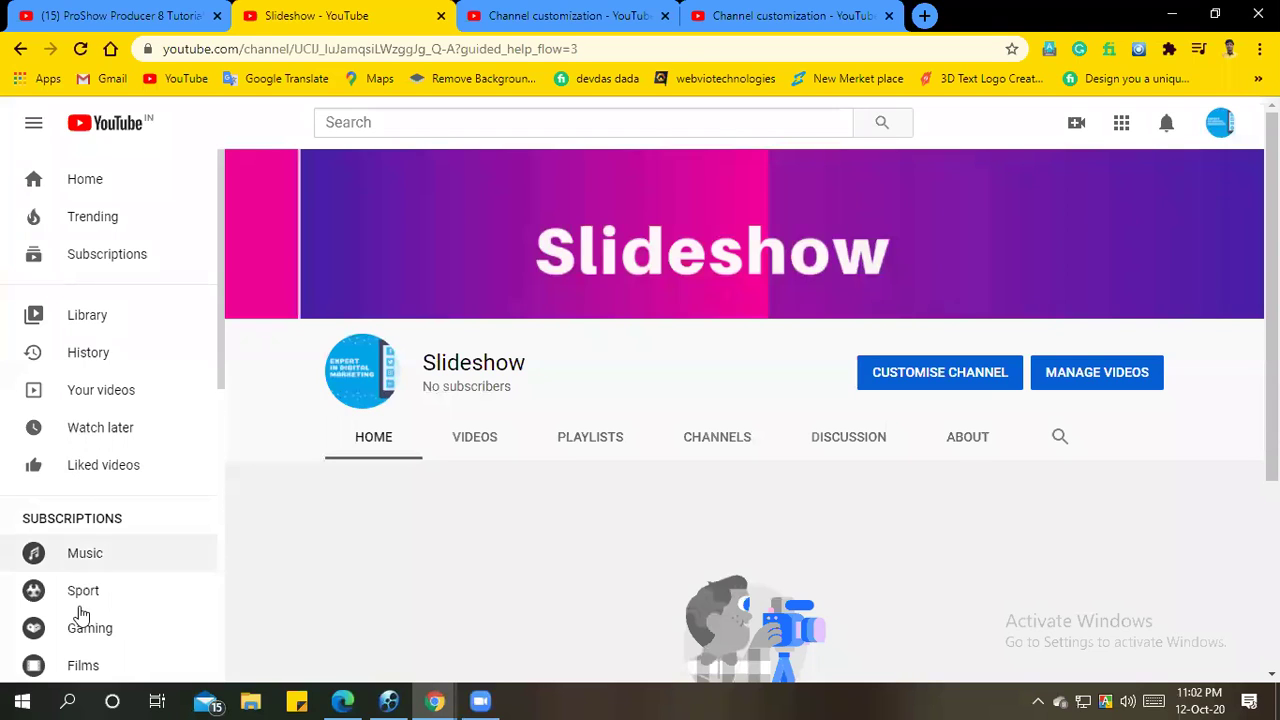
scroll(83, 612, down, 2)
scroll(85, 610, down, 4)
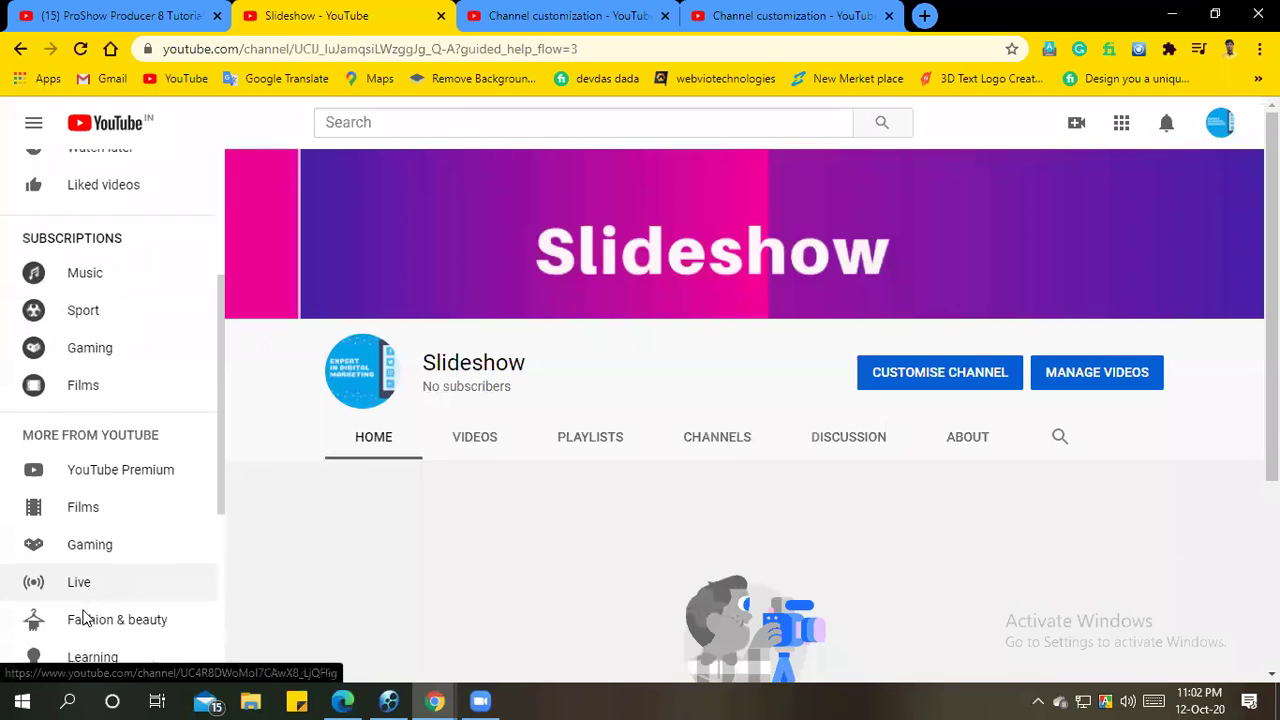
scroll(85, 610, down, 1)
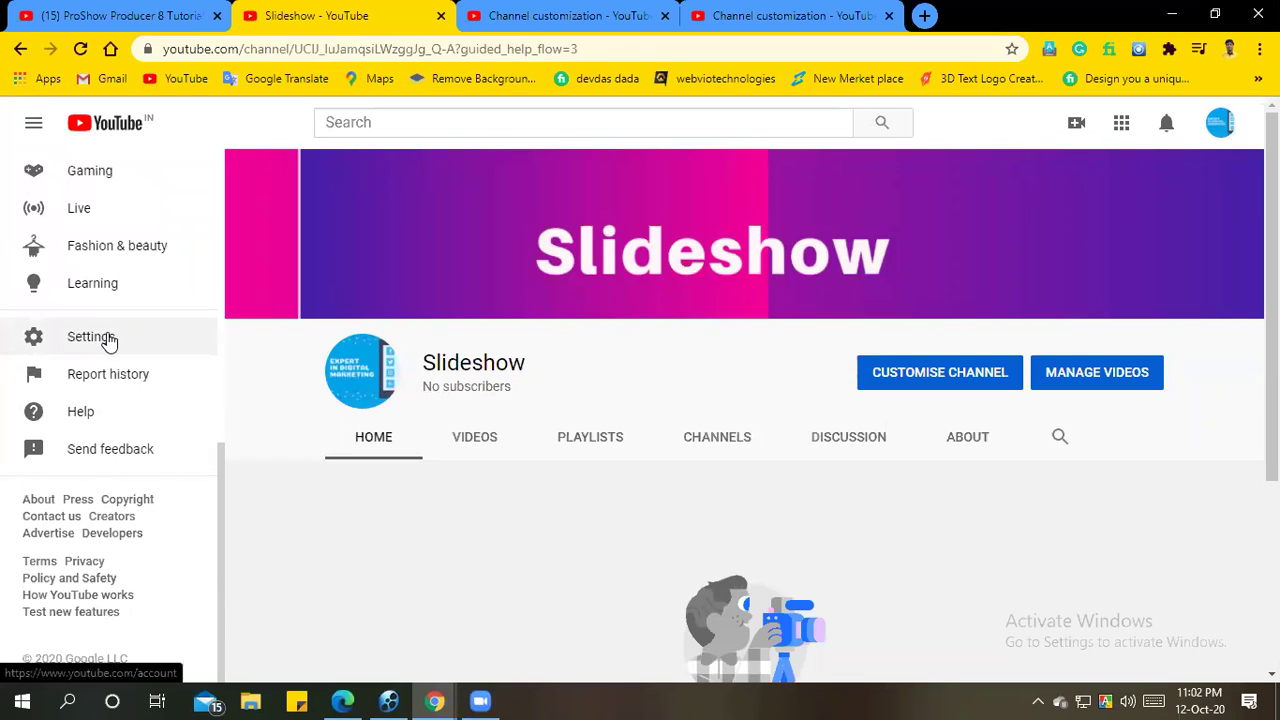
Step: Go to the YouTube account settings page
click(112, 336)
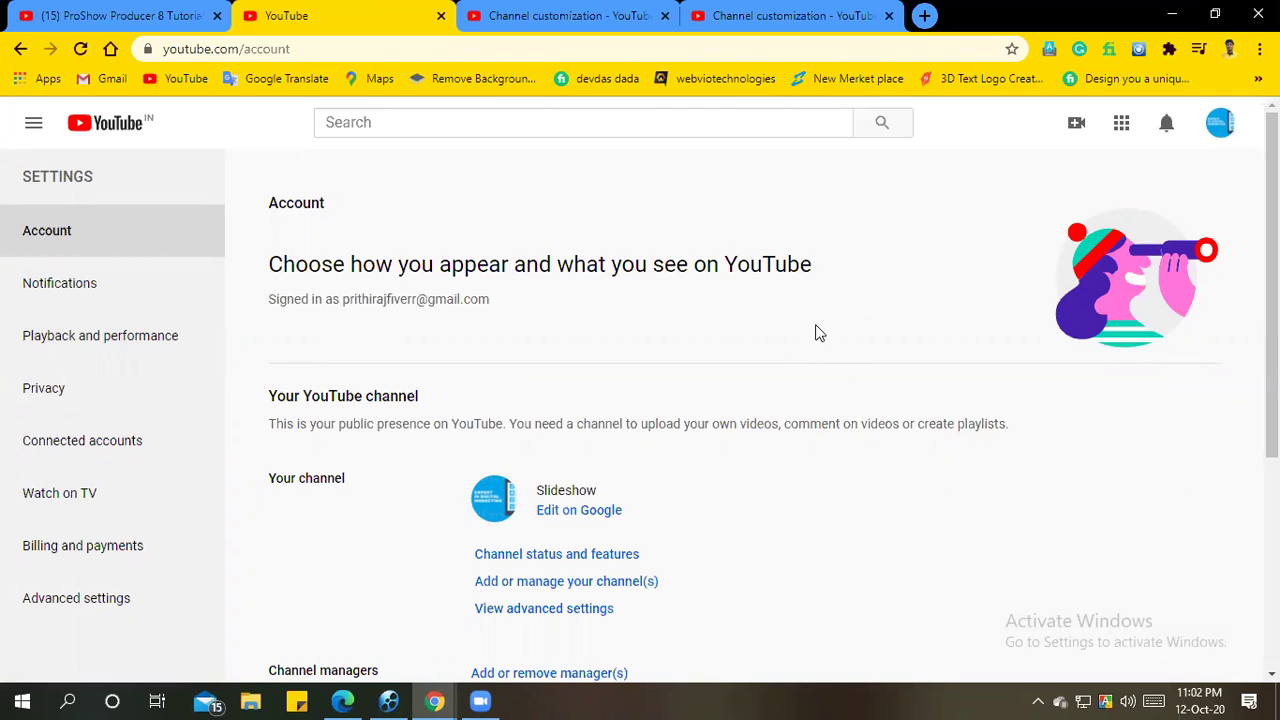
scroll(815, 332, down, 1)
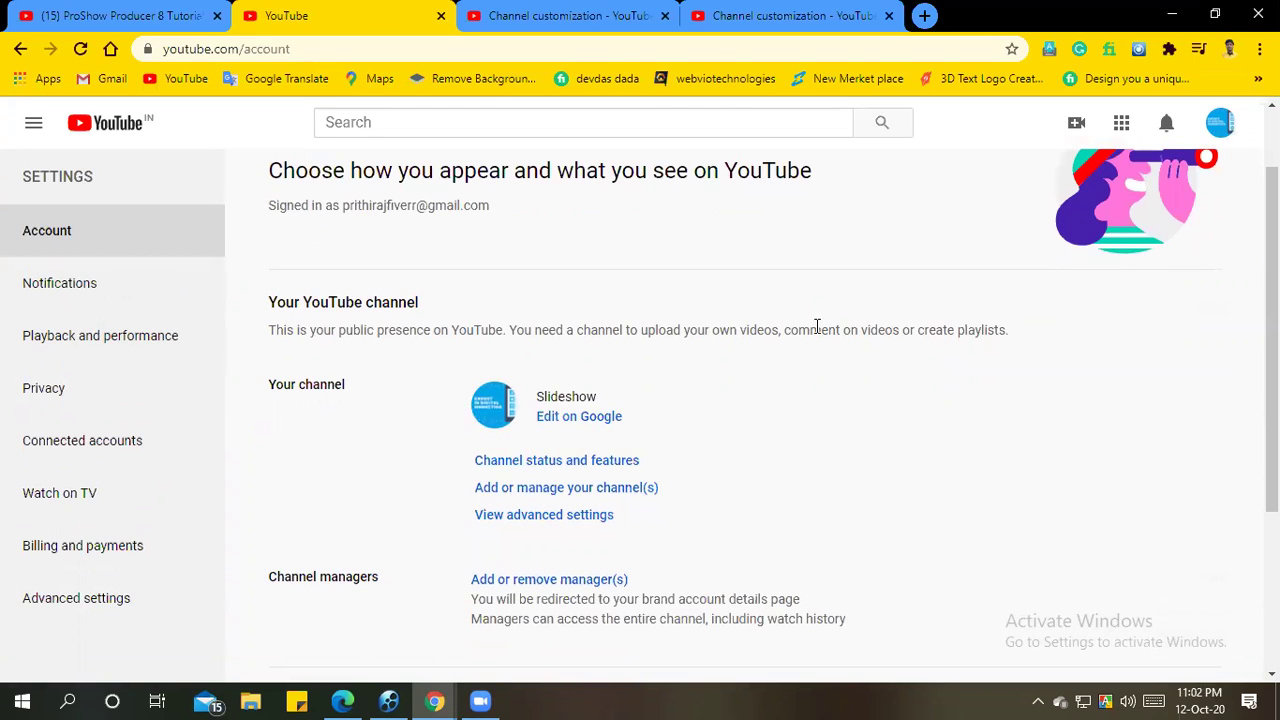
scroll(817, 326, up, 1)
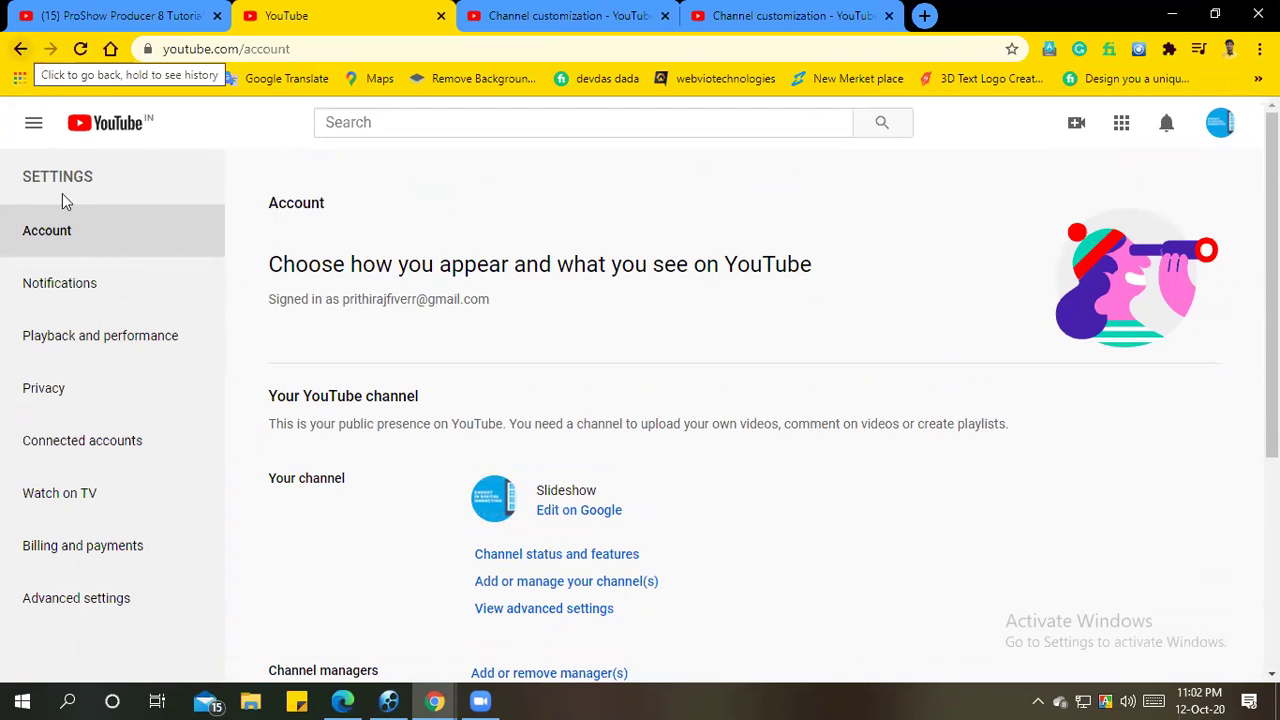
Step: Close both Channel customization Studio tabs in Chrome
click(1218, 132)
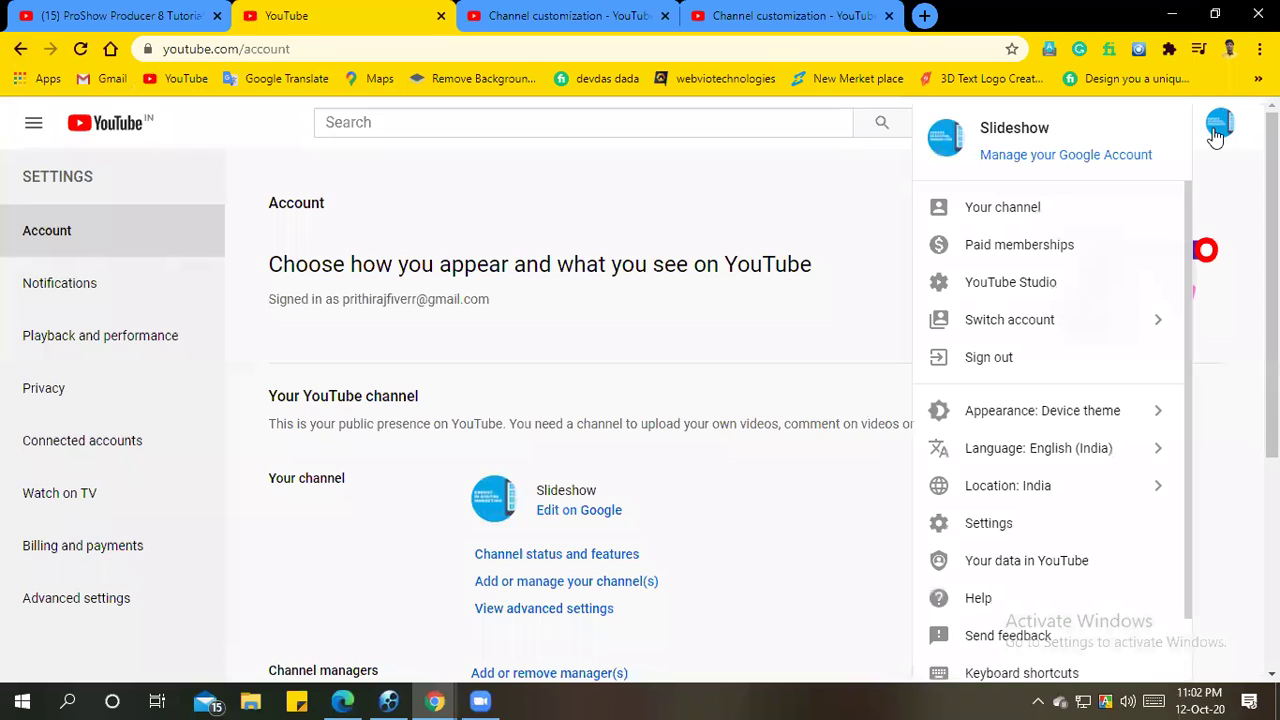
click(782, 172)
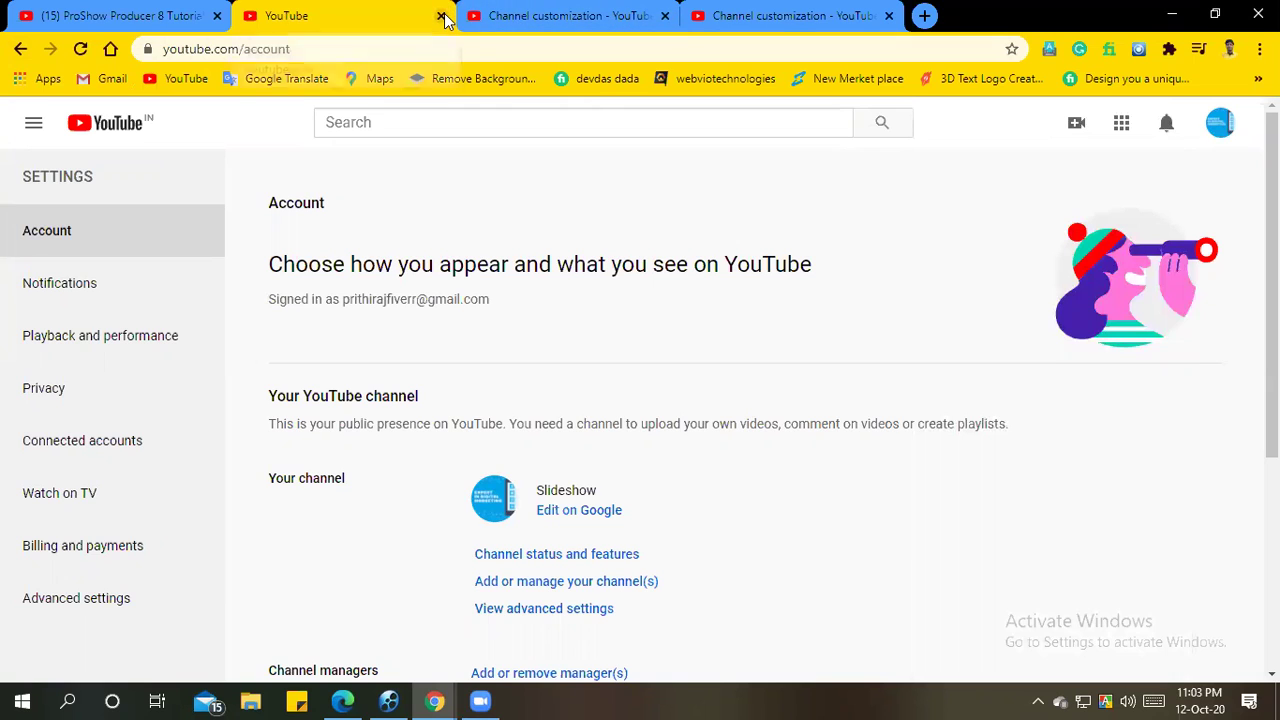
click(665, 16)
click(665, 16)
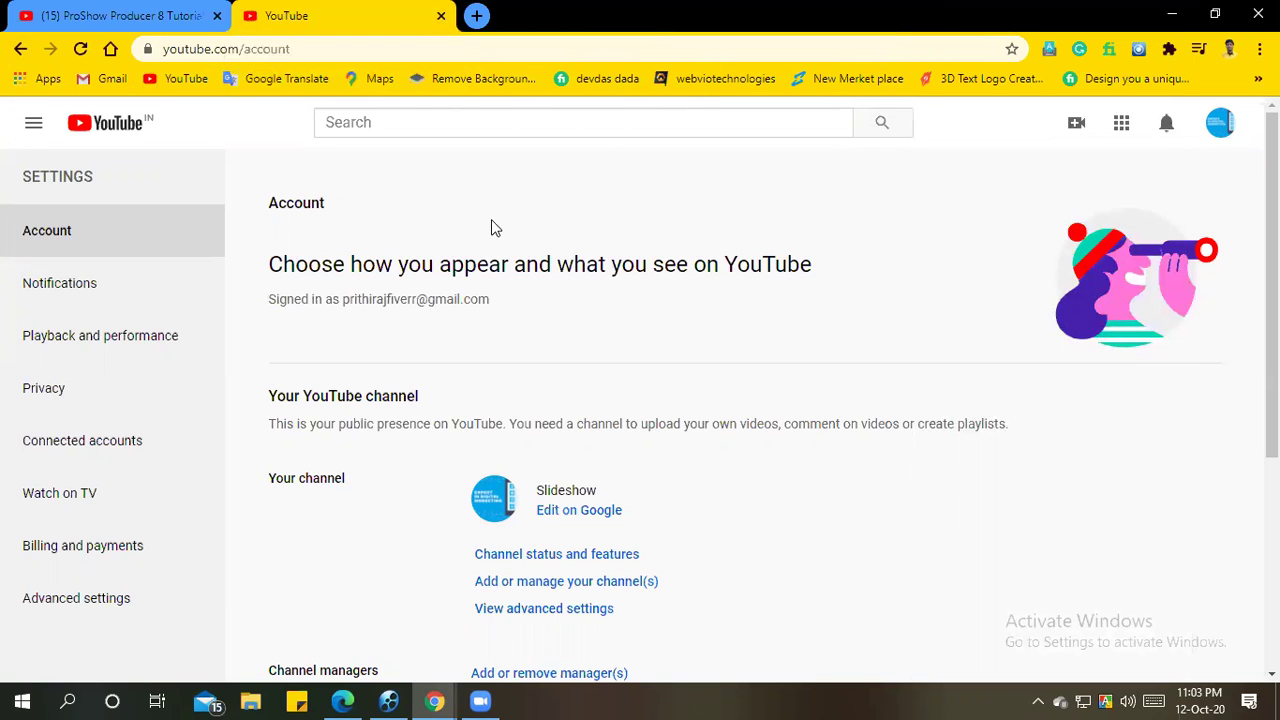
click(441, 16)
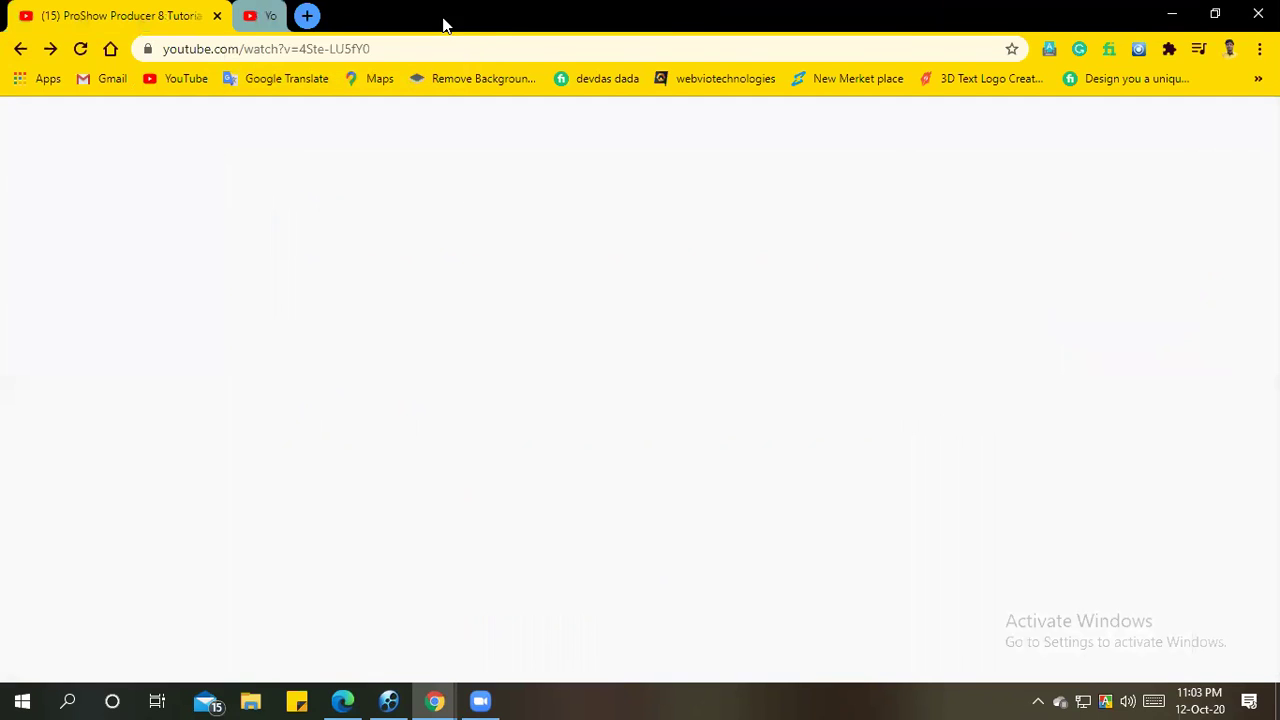
click(251, 16)
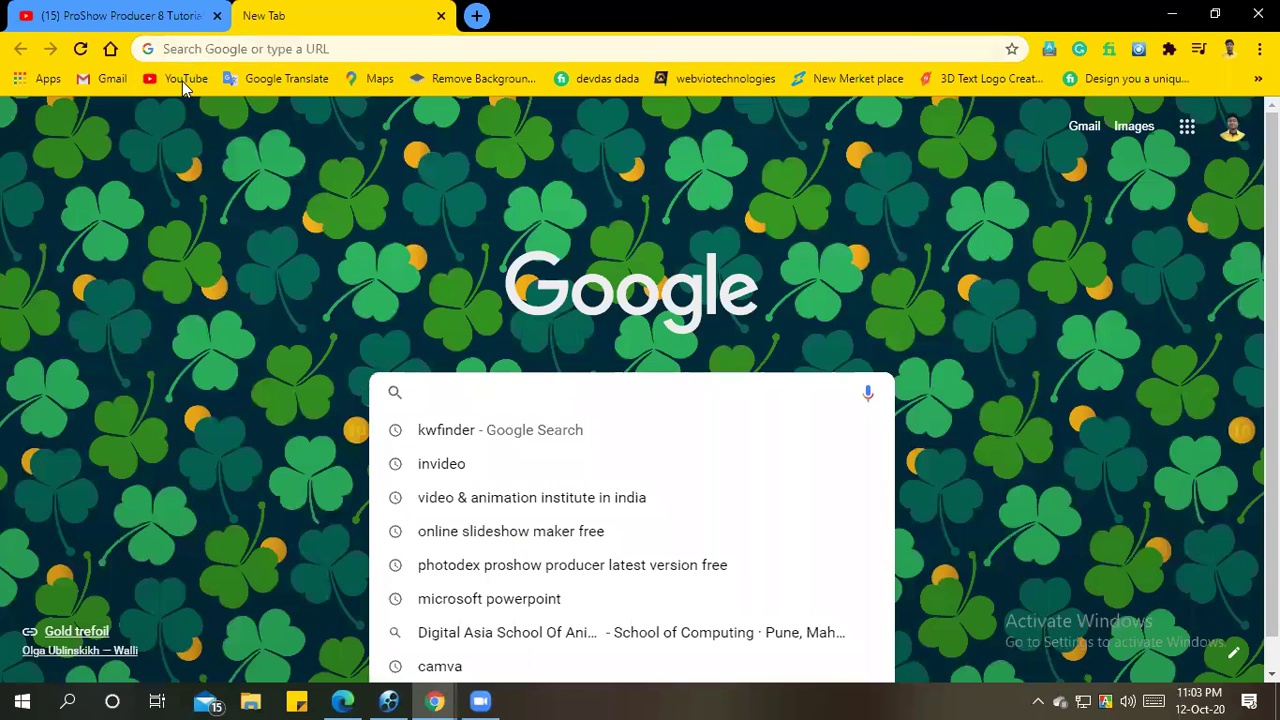
click(182, 81)
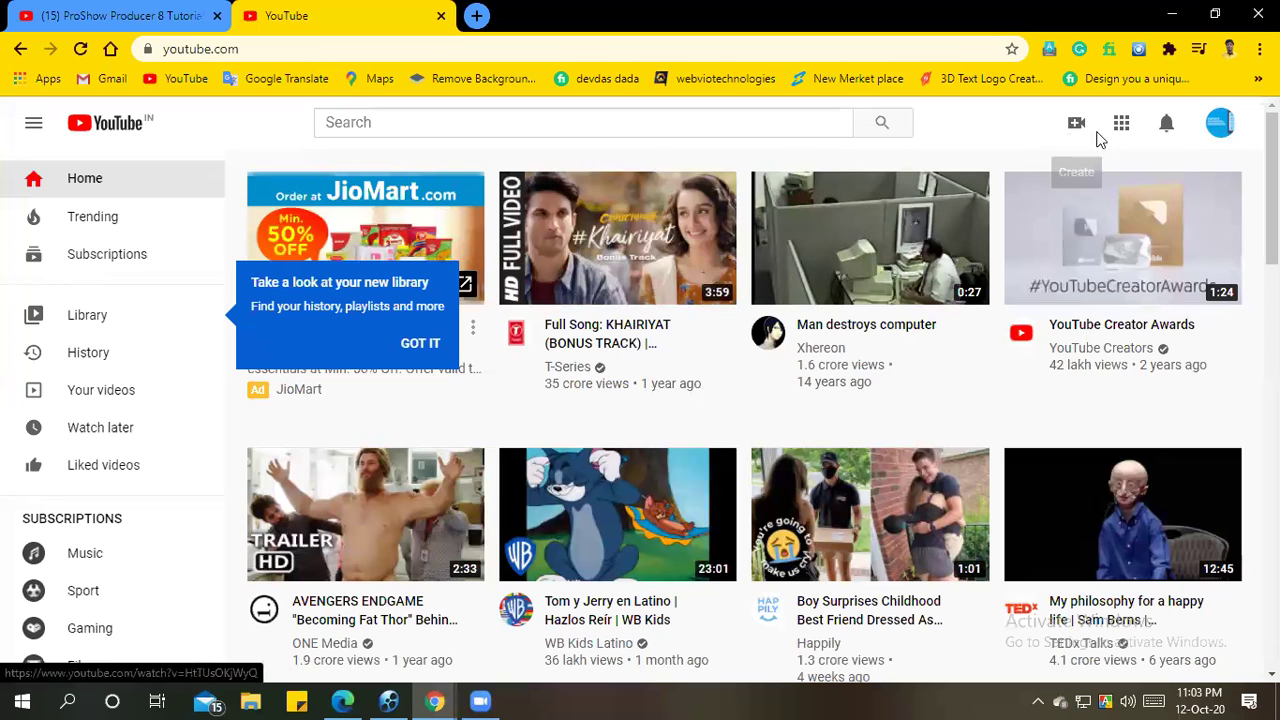
click(1218, 127)
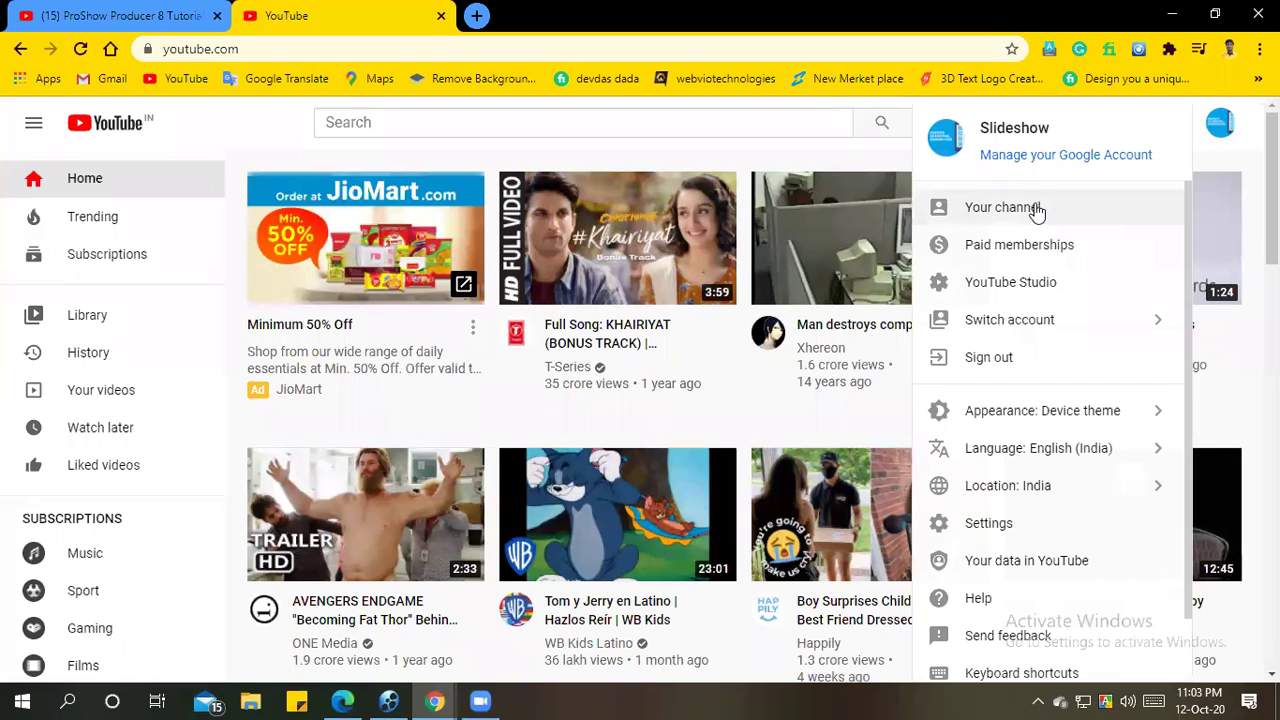
click(1009, 525)
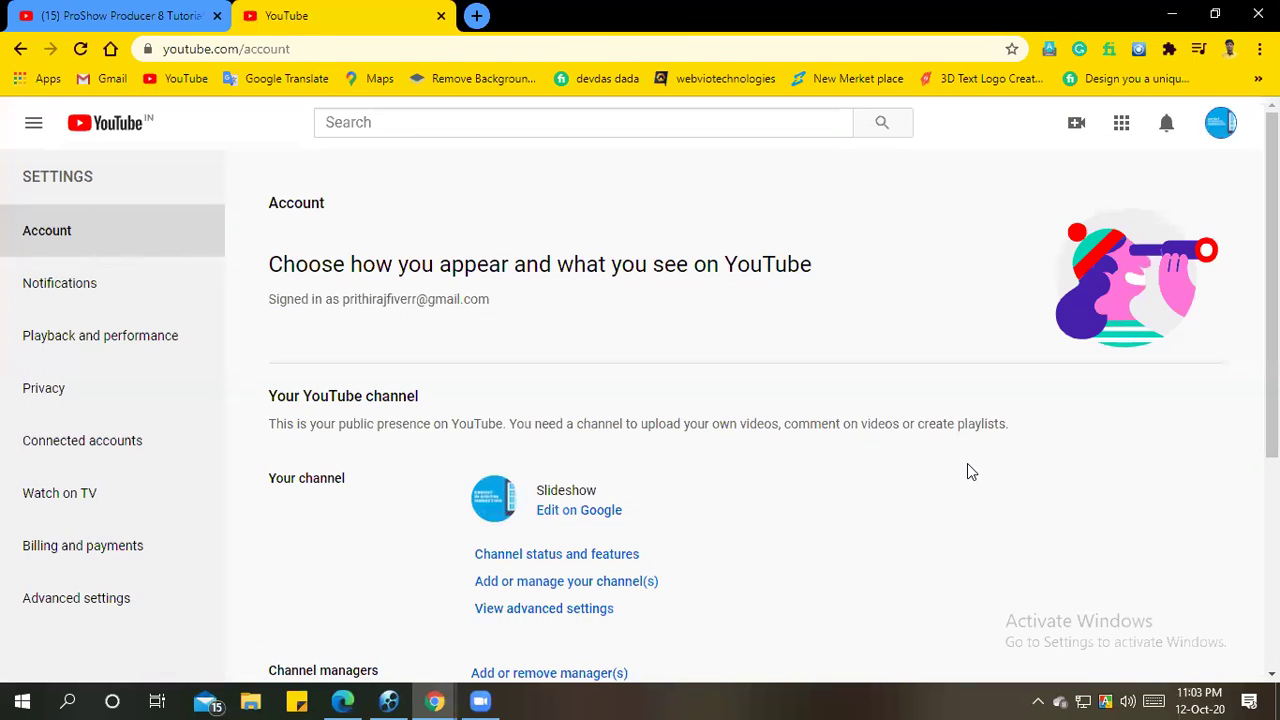
Step: Open Channel status and features to reach Studio's Feature eligibility settings
scroll(966, 474, down, 2)
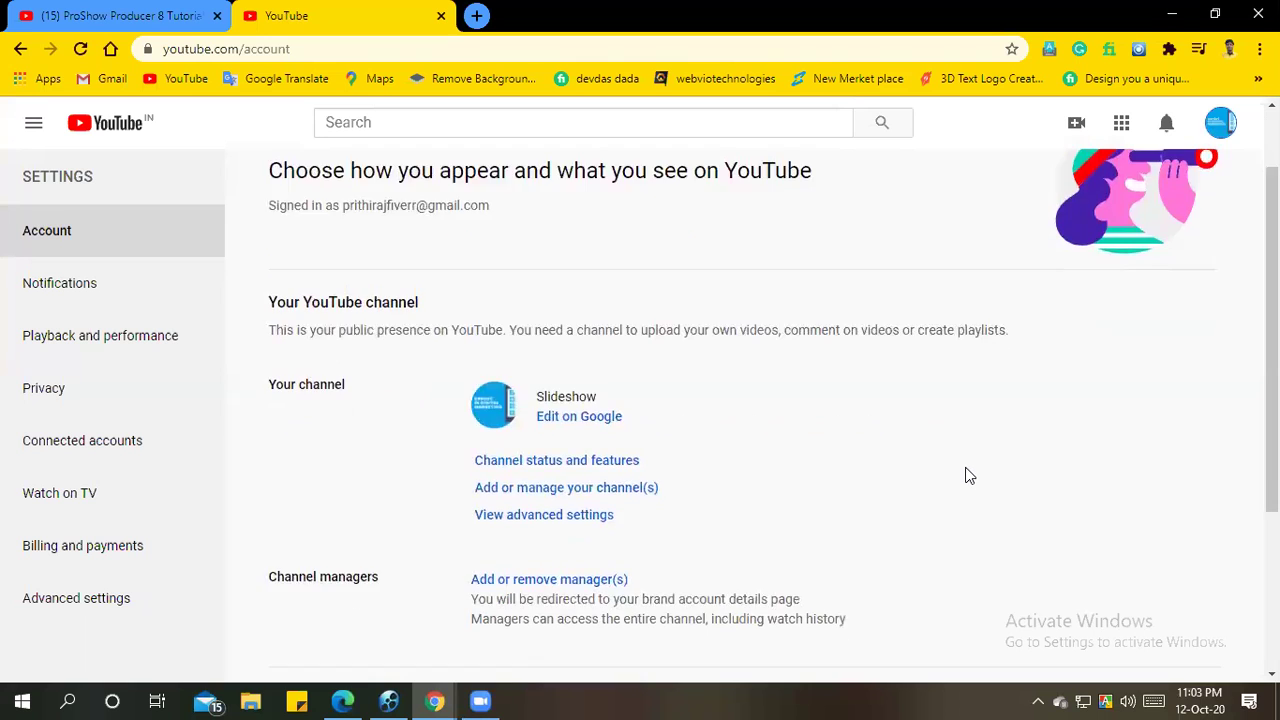
scroll(967, 477, up, 1)
click(602, 468)
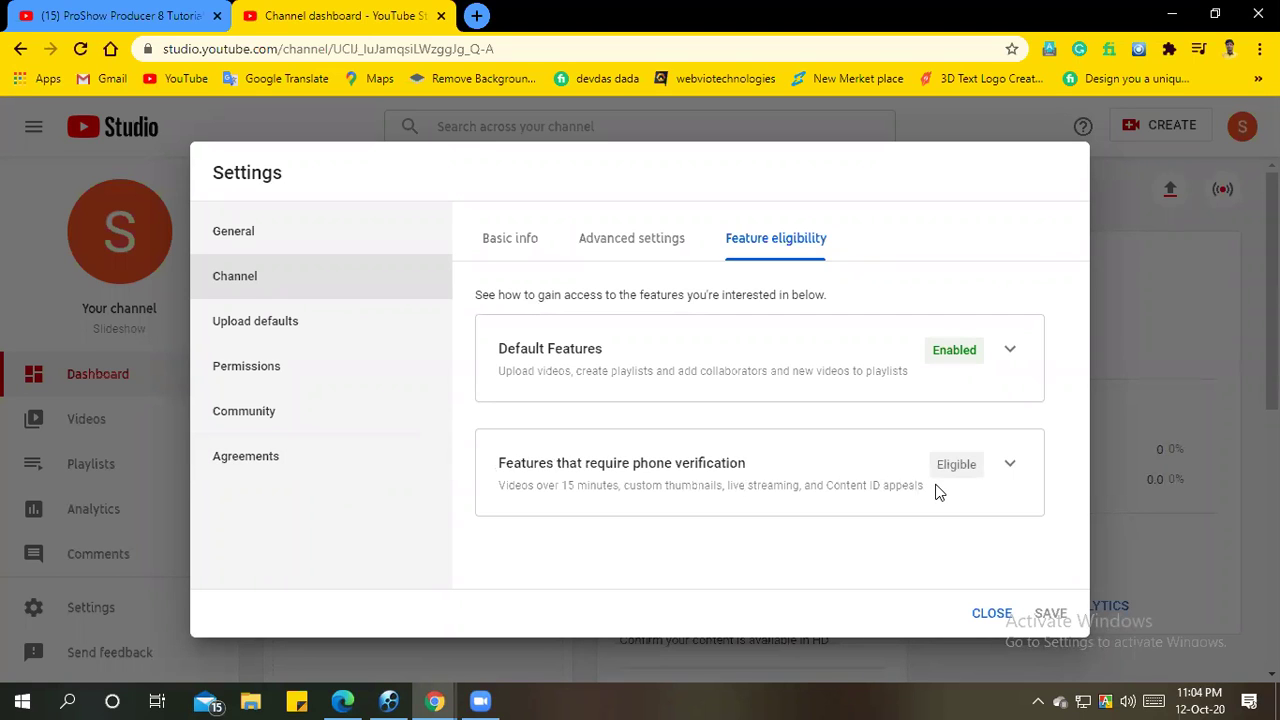
Step: Expand 'Features that require phone verification' and begin verifying the phone number
click(1012, 467)
scroll(913, 467, down, 2)
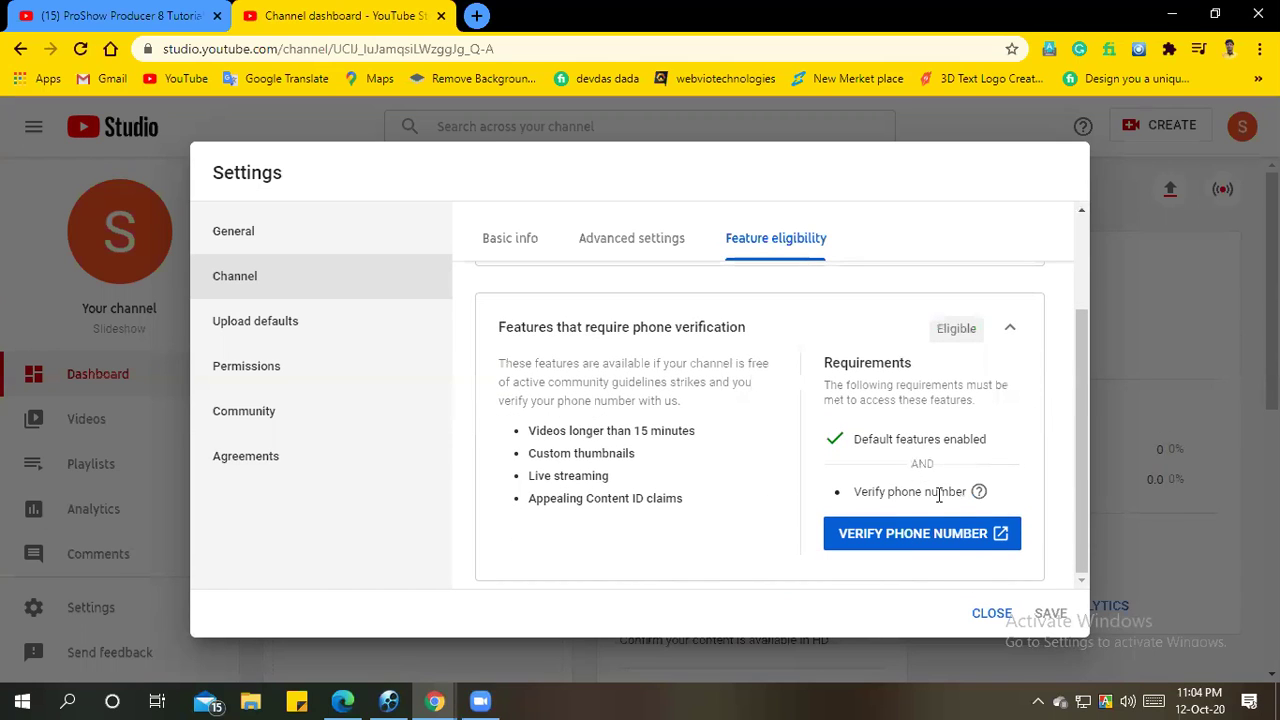
click(914, 537)
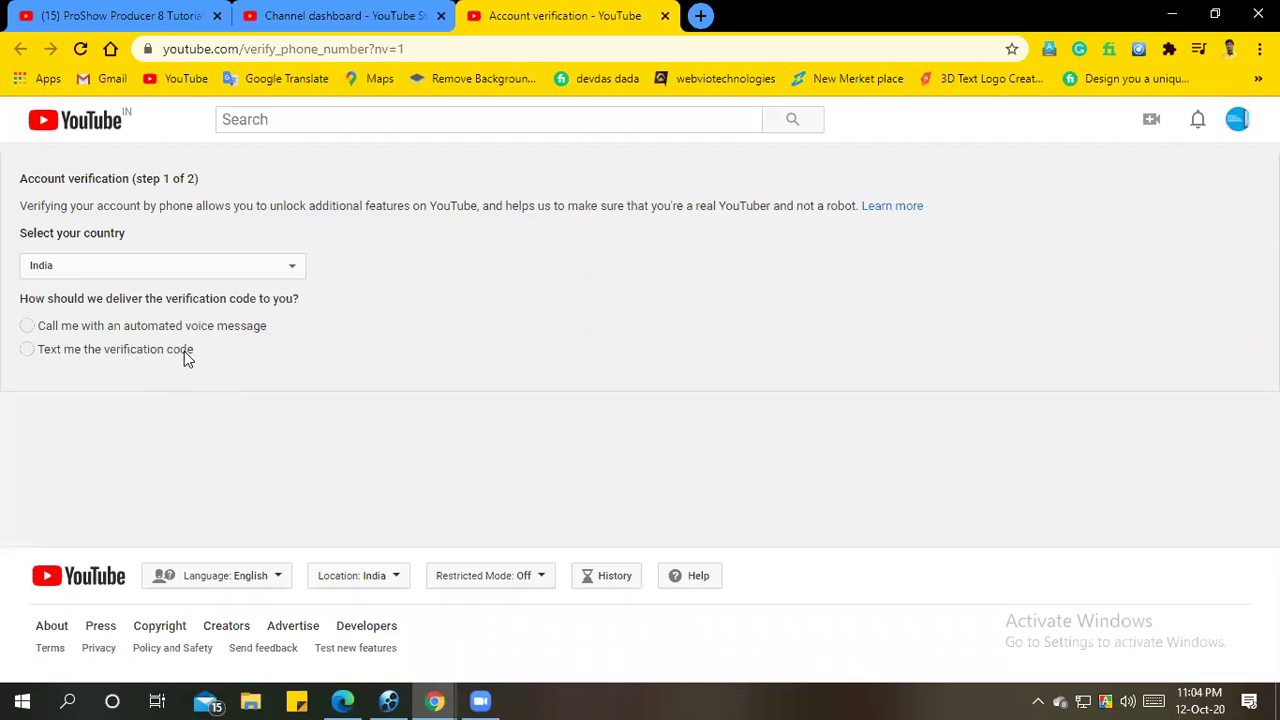
Step: Request the verification code by text message to the account's phone number
click(27, 352)
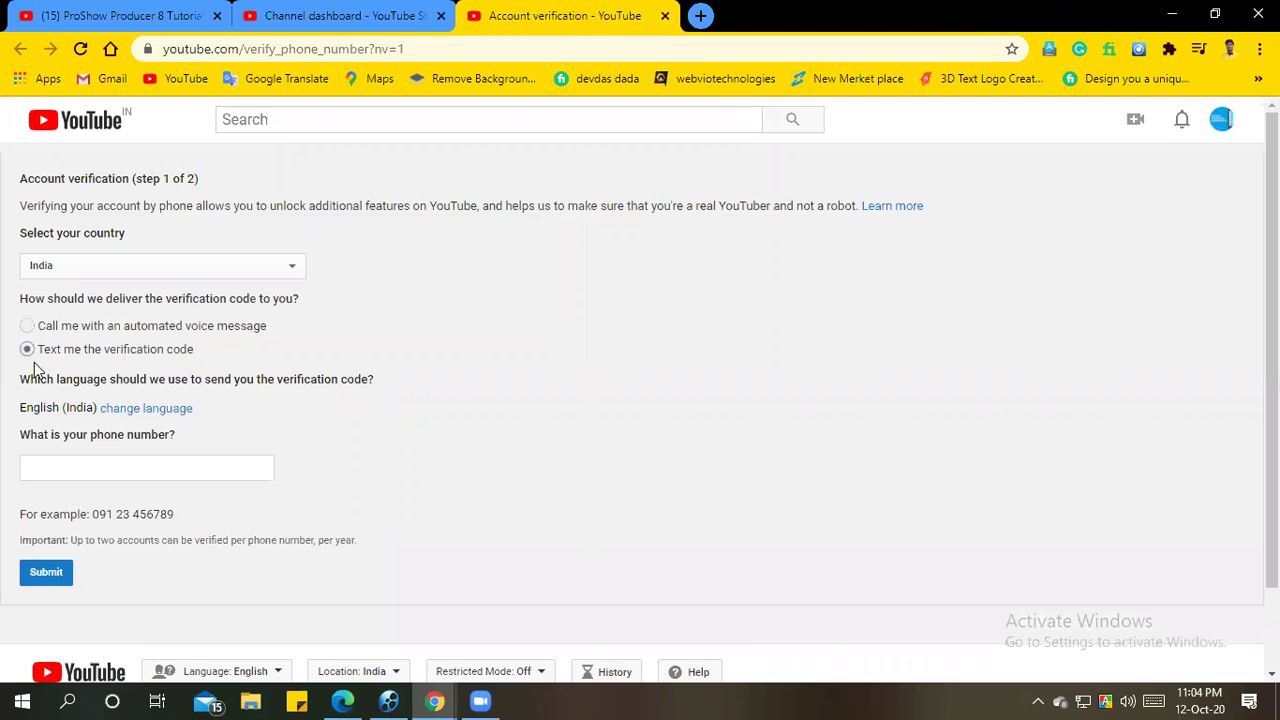
click(161, 465)
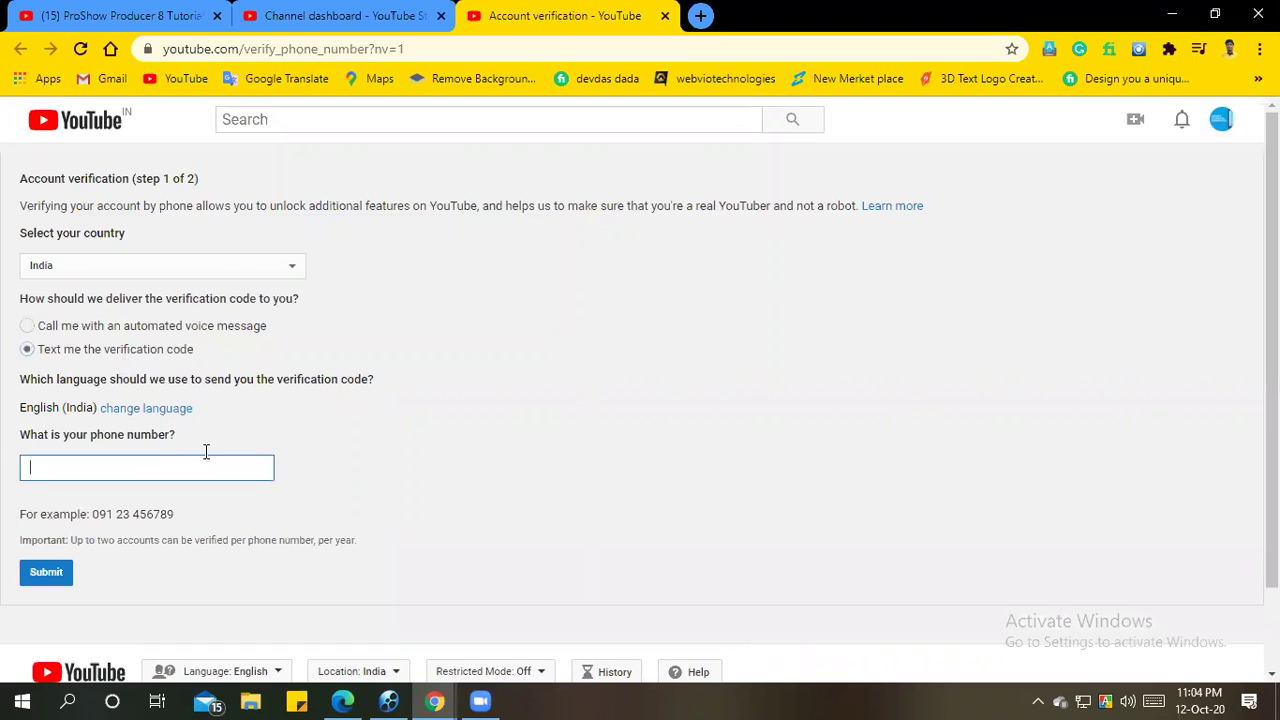
scroll(236, 437, down, 2)
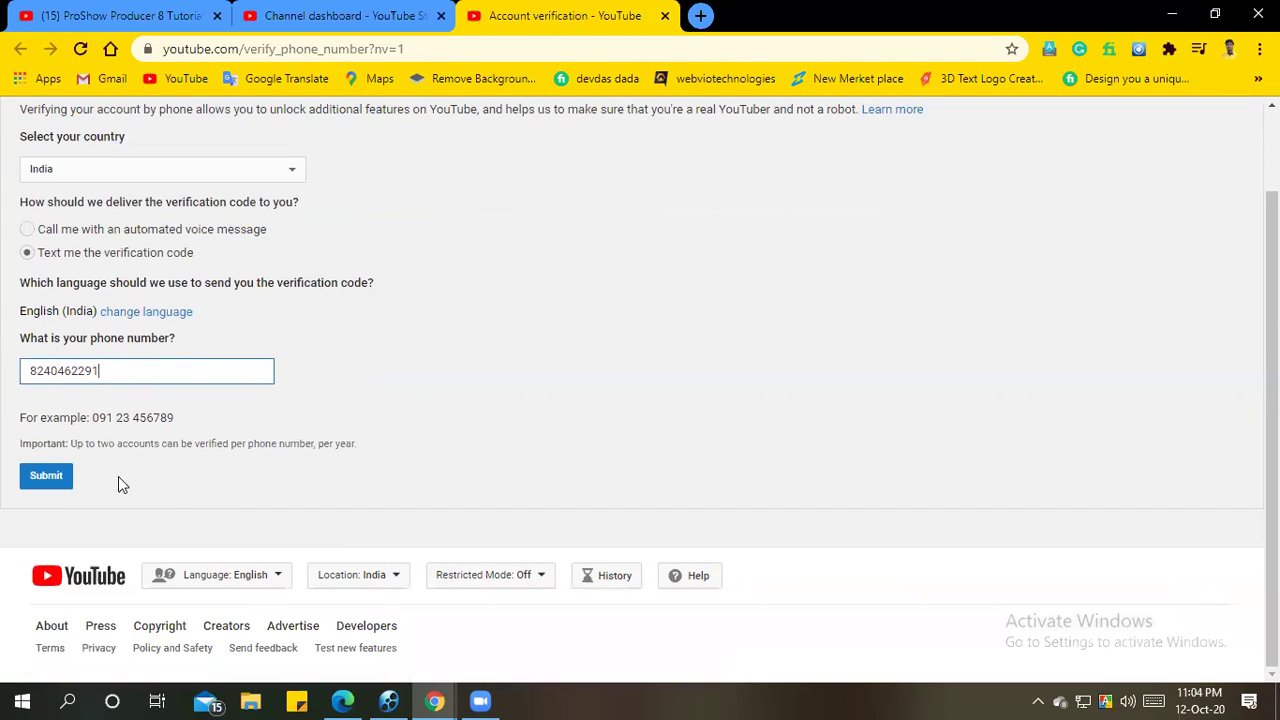
click(51, 478)
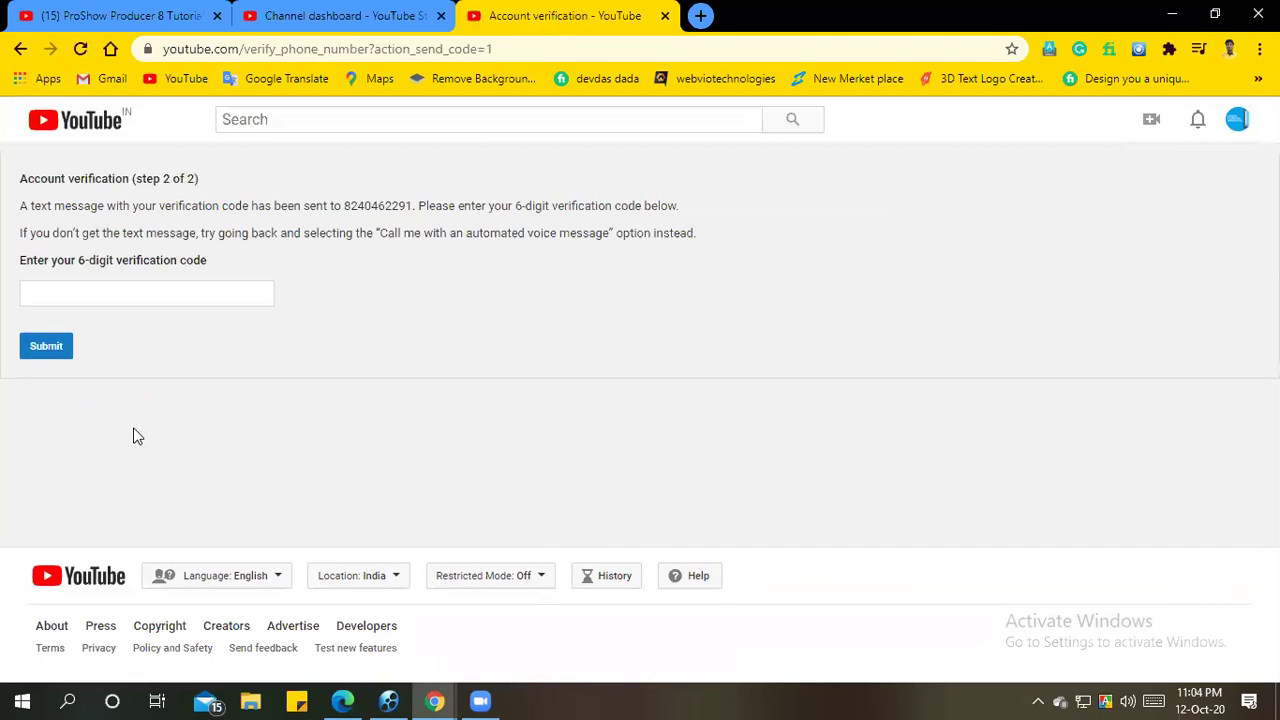
Step: Enter the 6-digit texted verification code, correcting its last digits
click(97, 292)
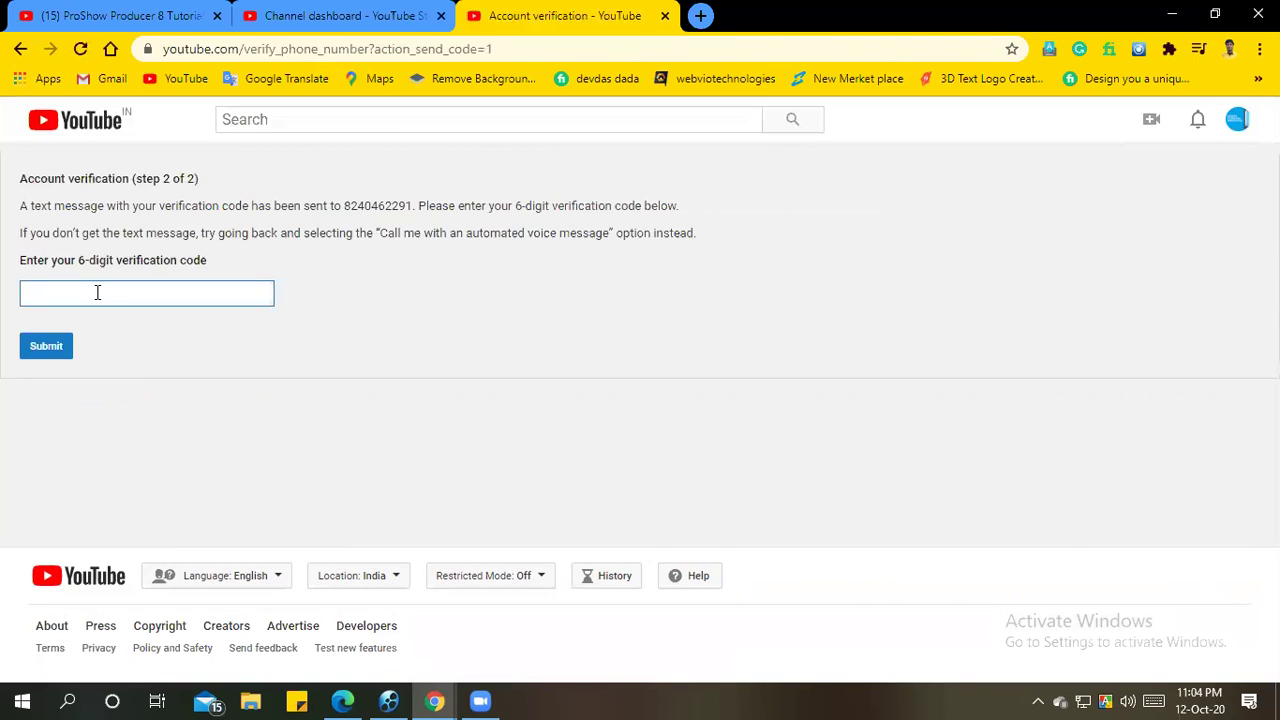
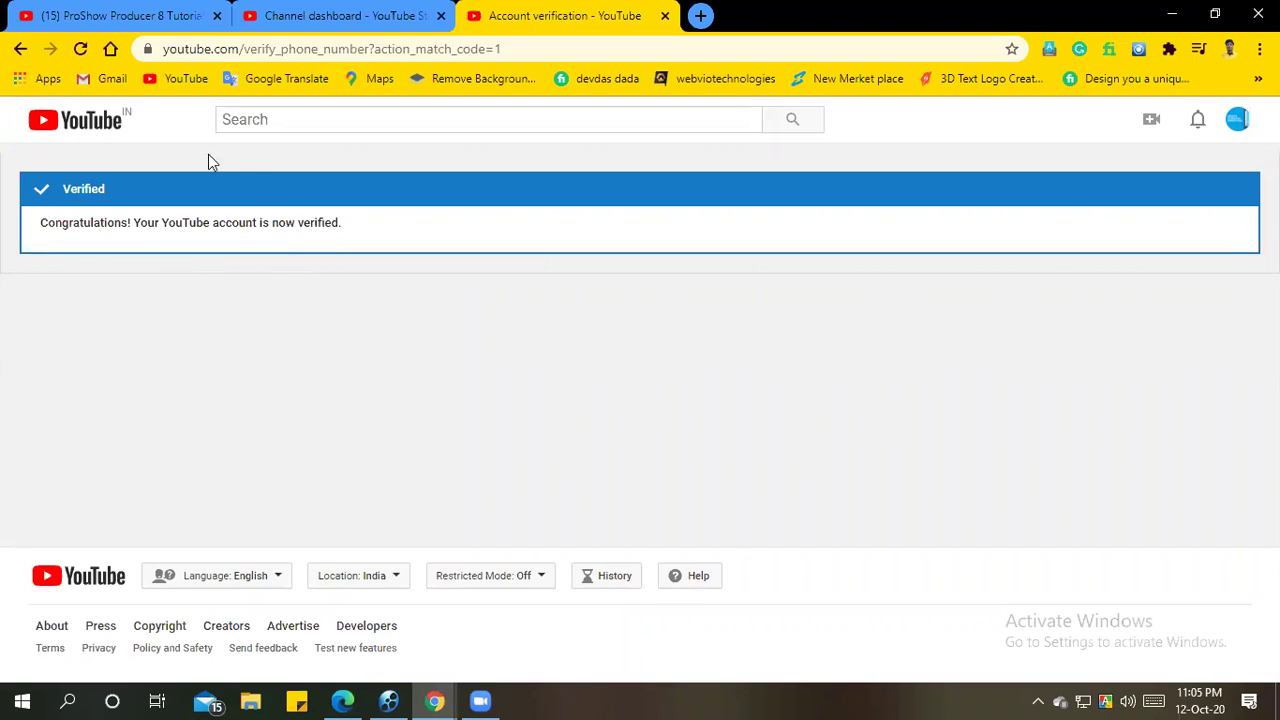
Step: Confirm the phone-verification features show Enabled, then go to the channel's Advanced settings
click(665, 15)
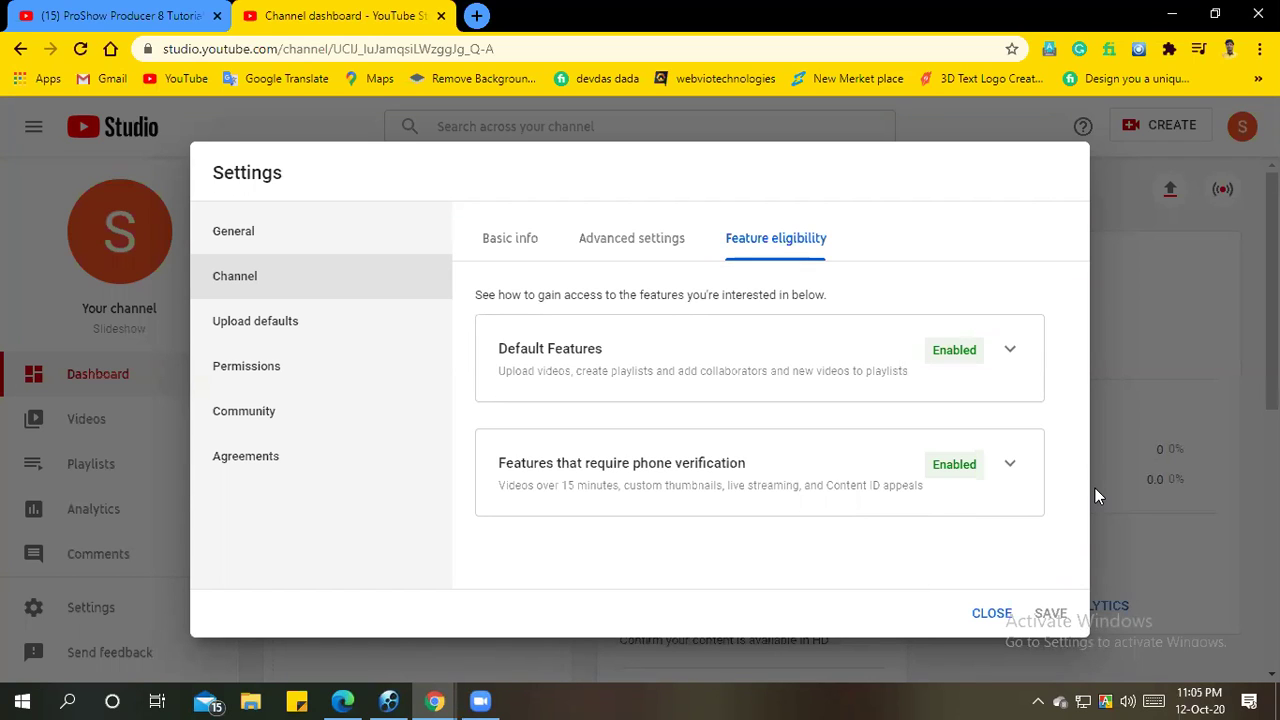
click(1010, 465)
scroll(937, 515, down, 1)
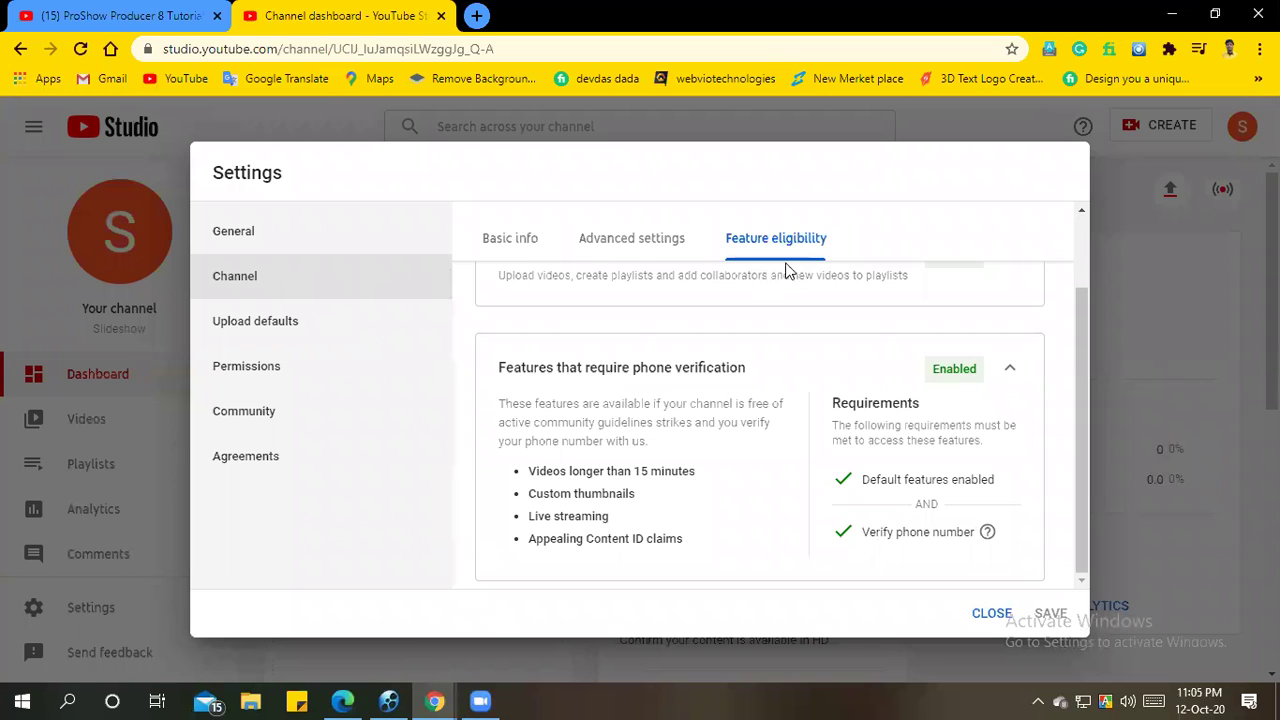
click(648, 248)
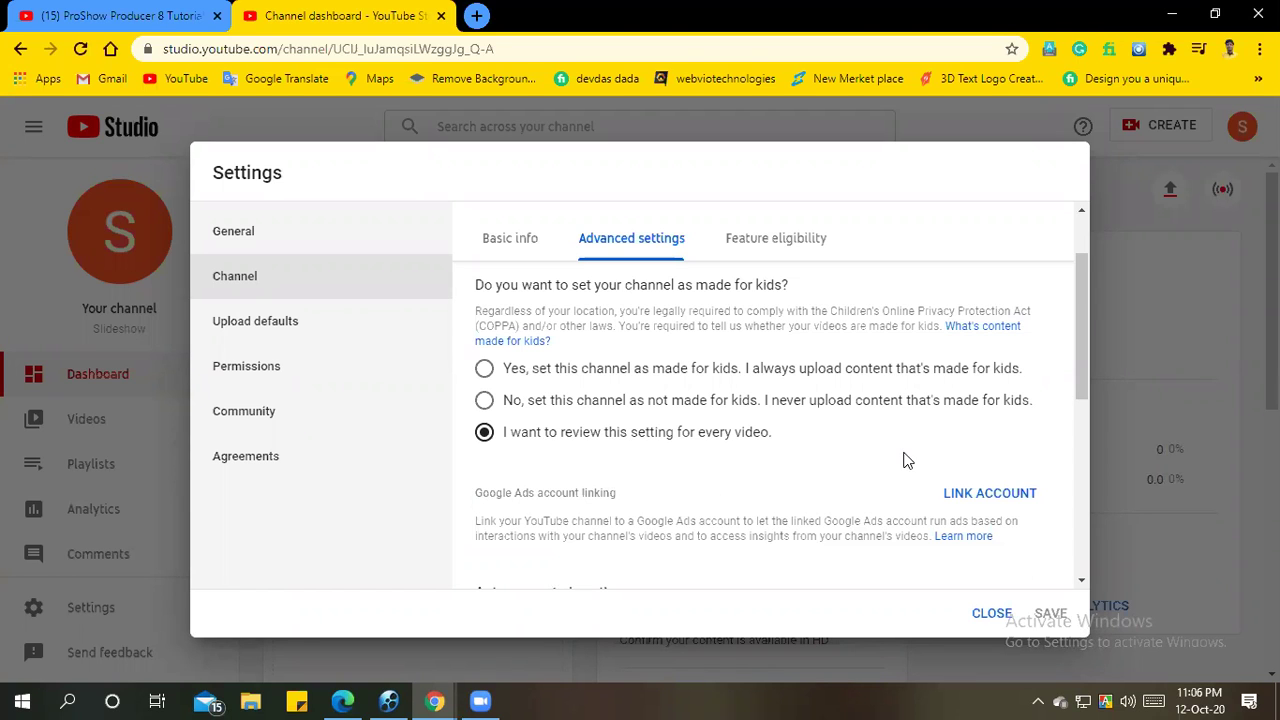
Step: Review the Advanced settings options, including made-for-kids, then switch to Basic info
scroll(905, 525, down, 1)
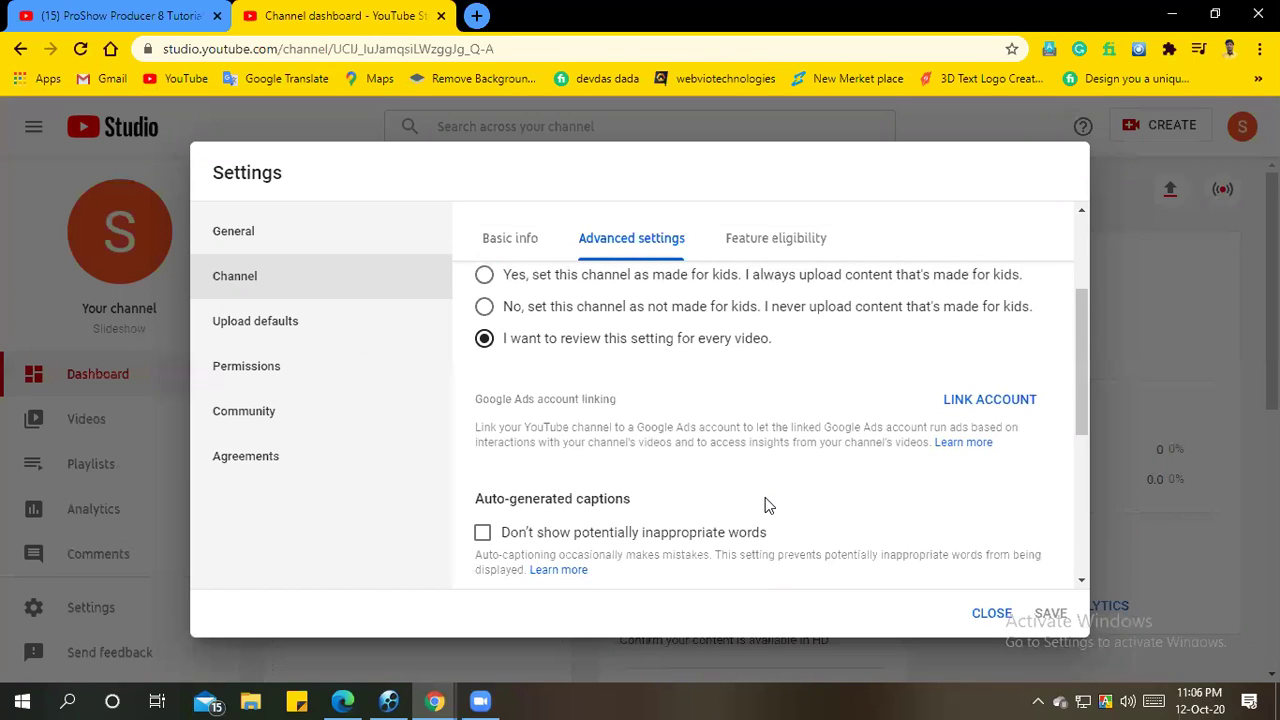
scroll(765, 497, down, 1)
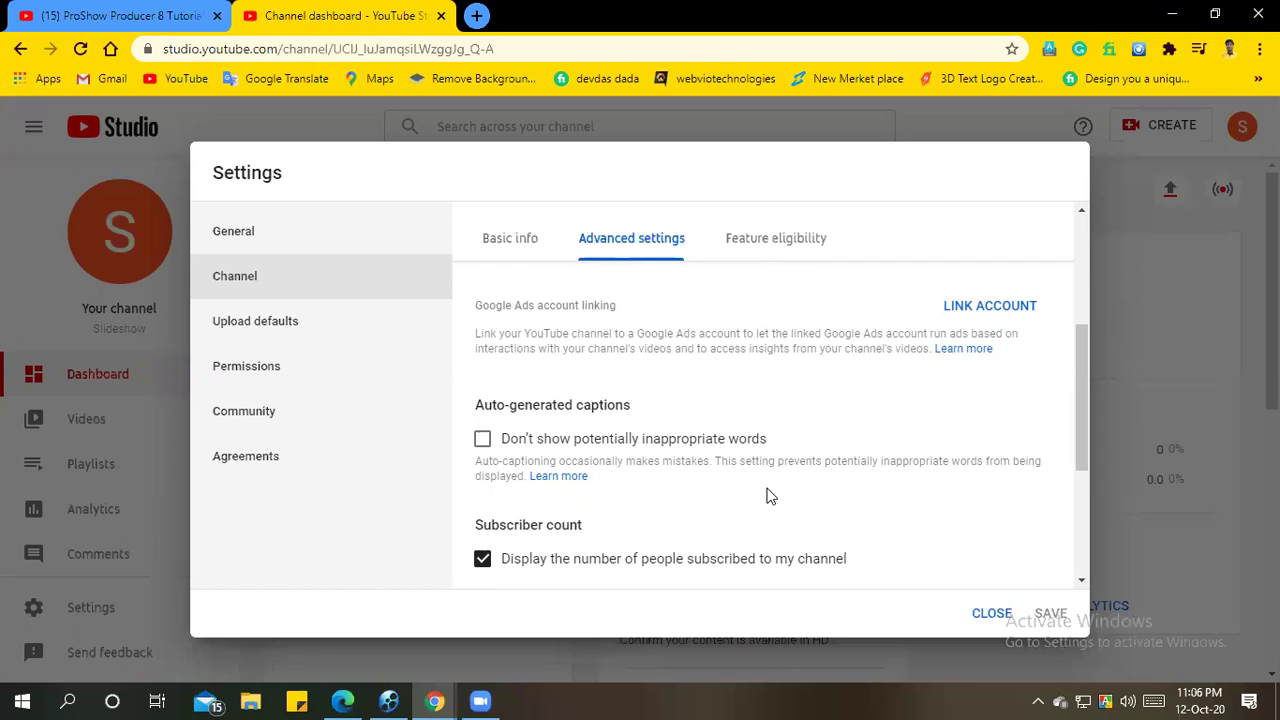
scroll(770, 496, down, 1)
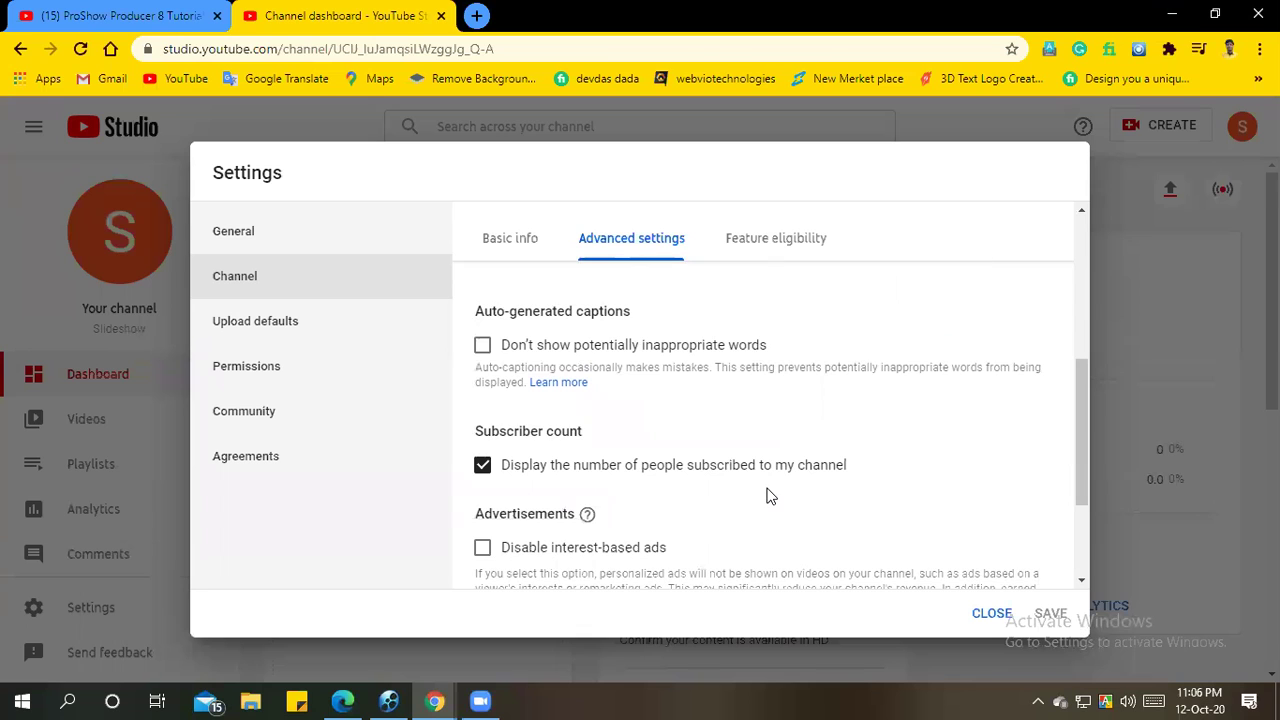
scroll(770, 496, down, 1)
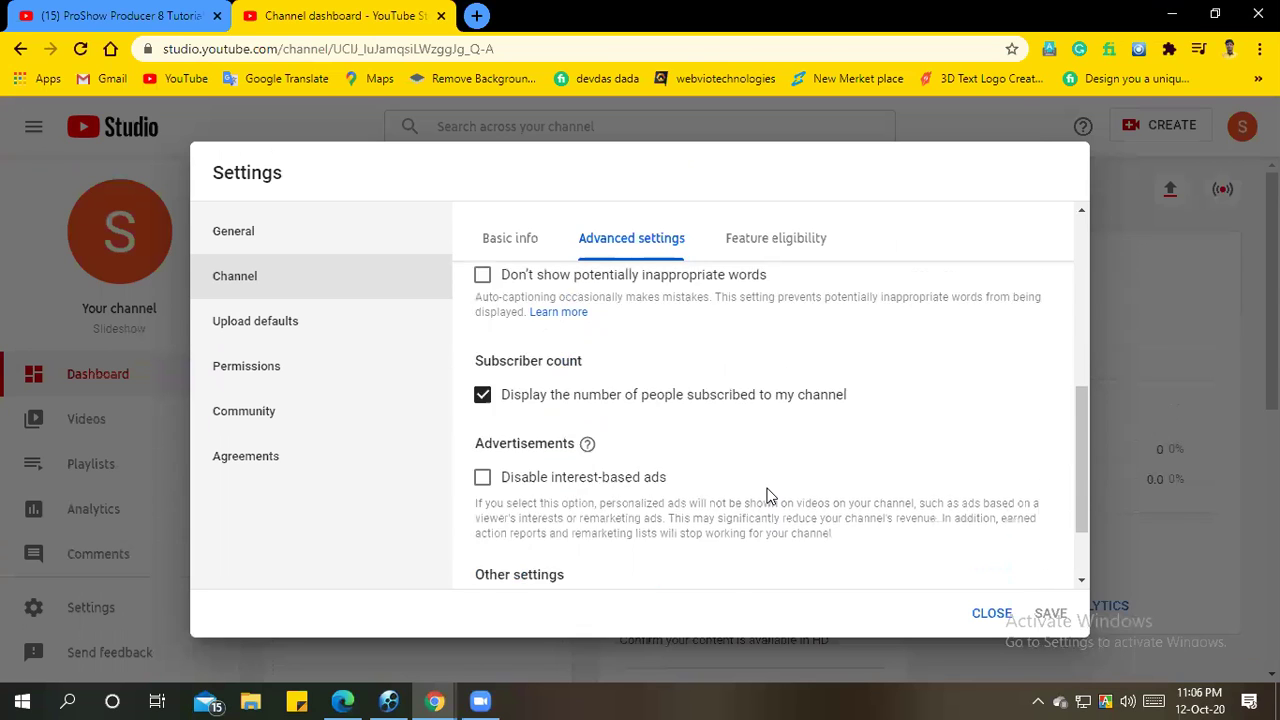
scroll(770, 496, up, 1)
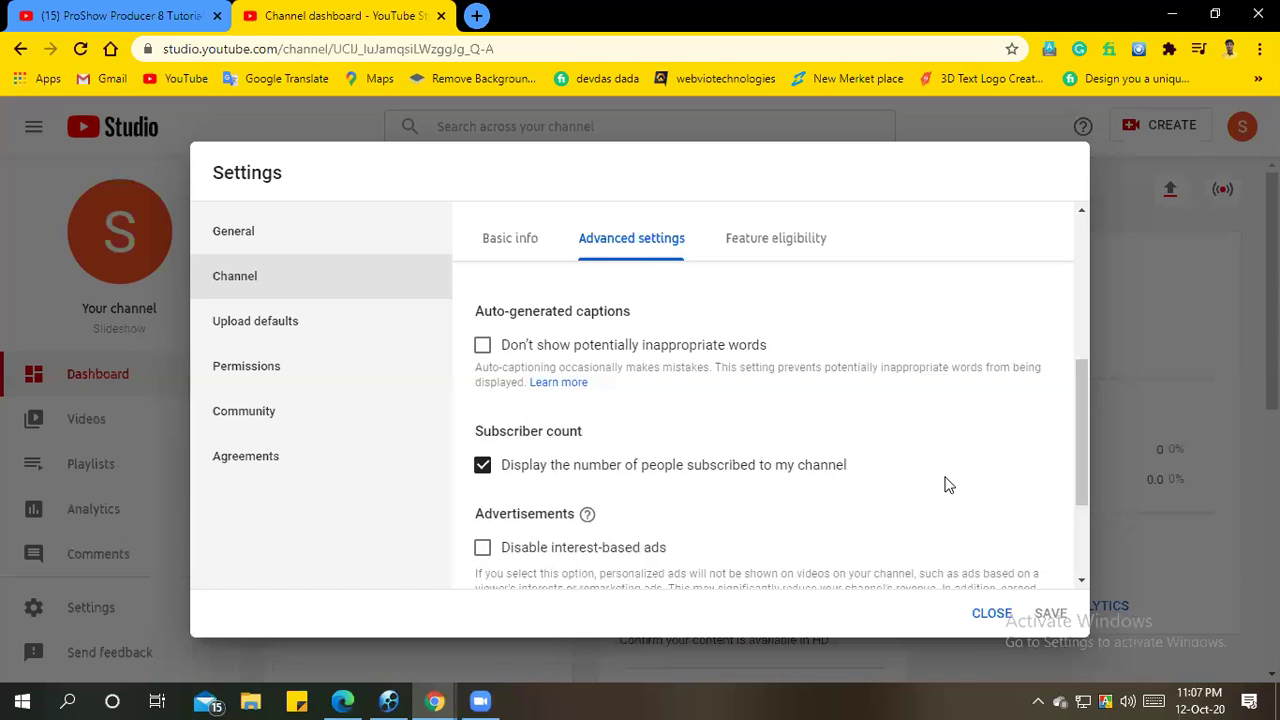
scroll(947, 485, down, 2)
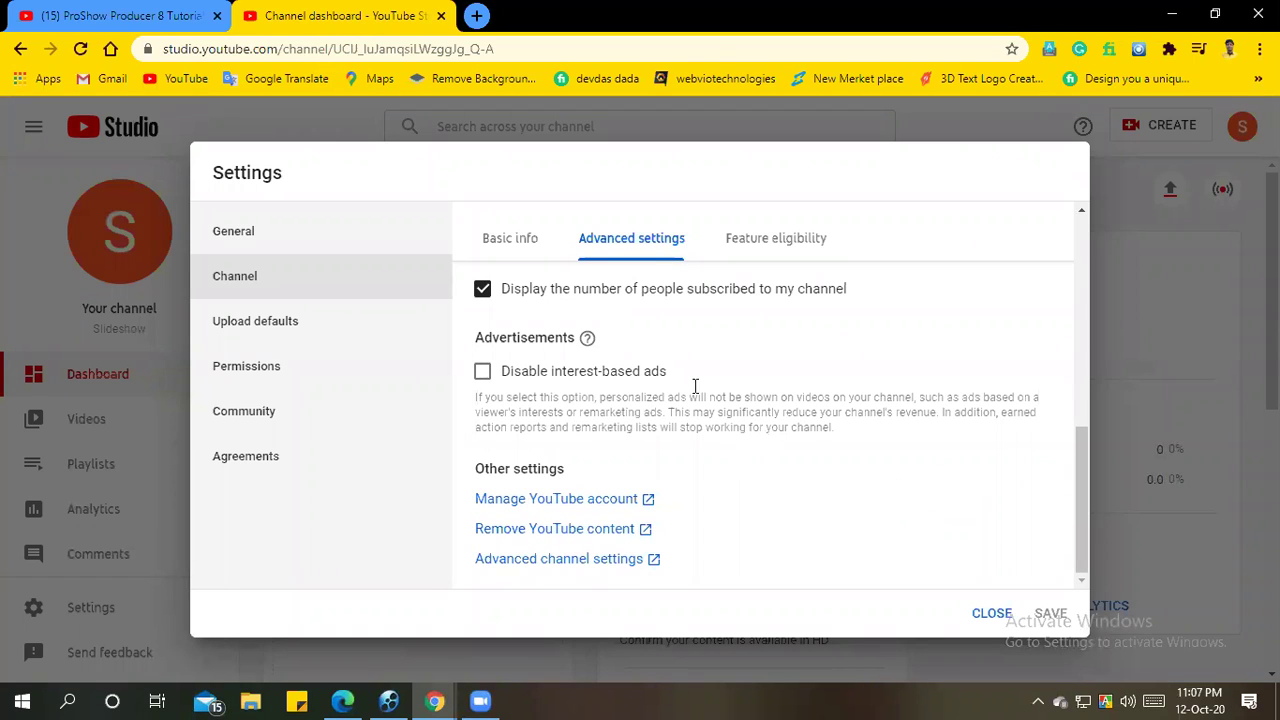
click(508, 245)
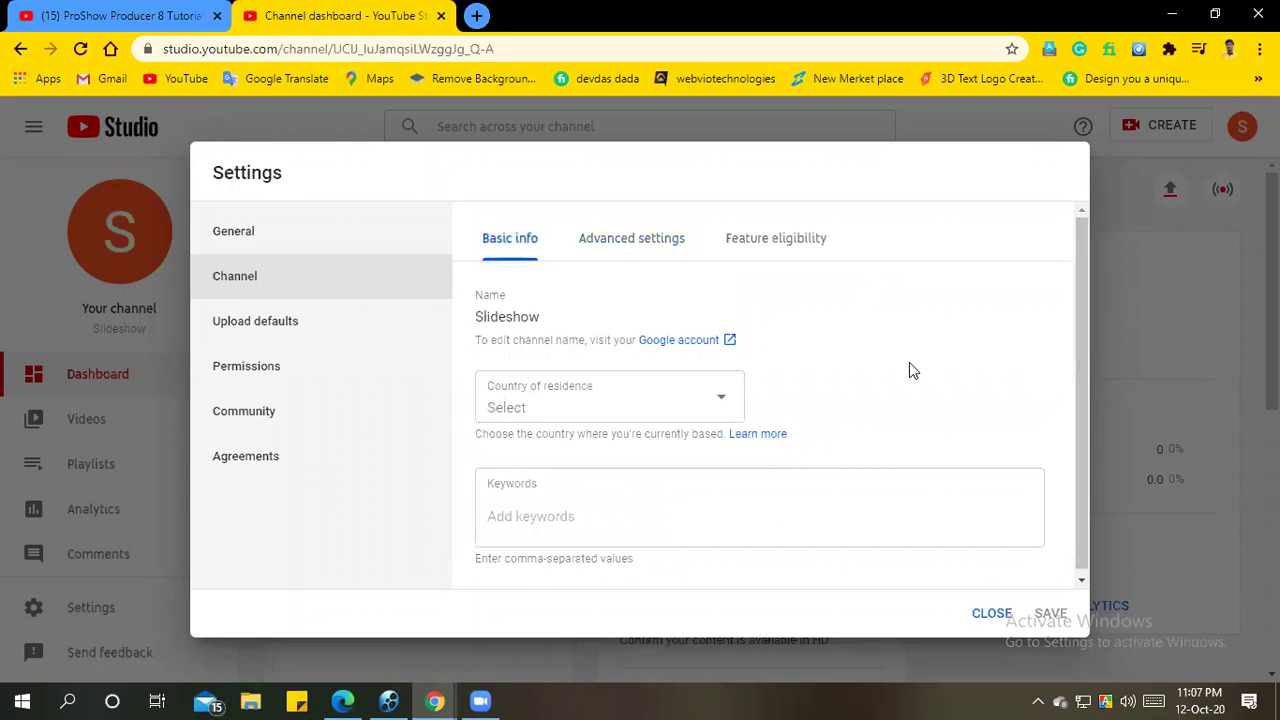
Step: Choose India as the channel's Country of residence in Basic info
click(731, 410)
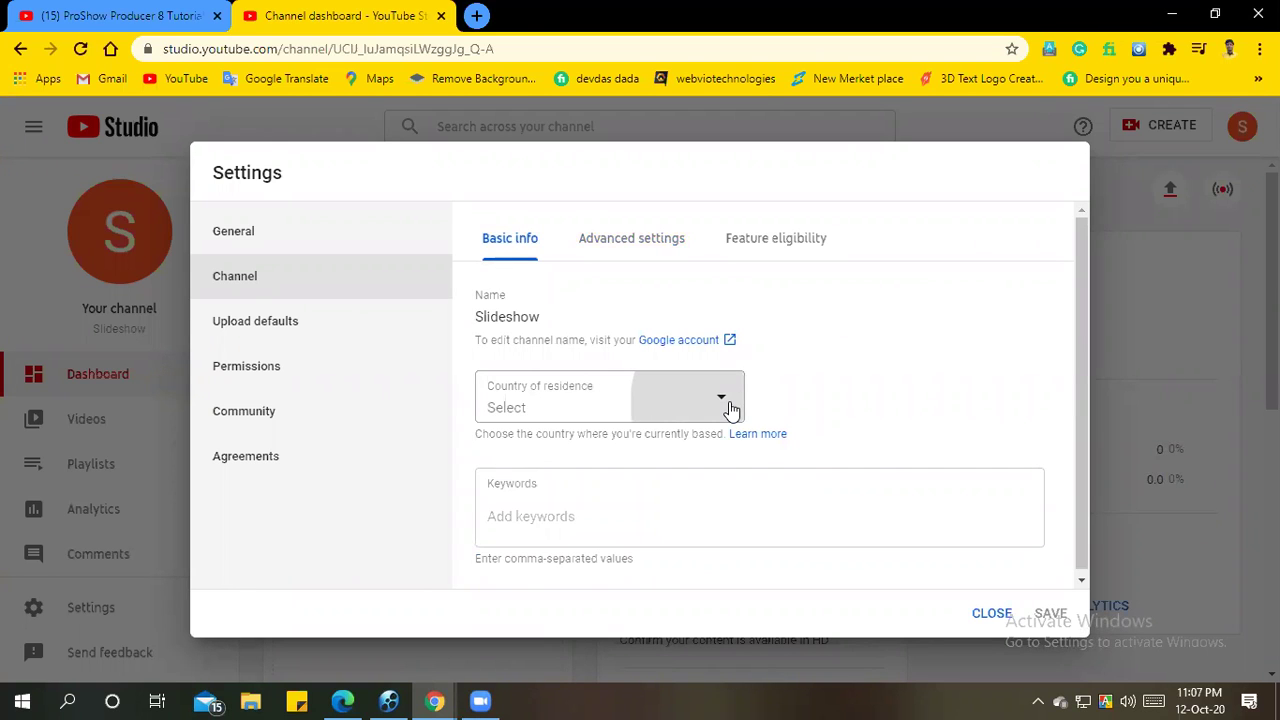
scroll(623, 258, down, 4)
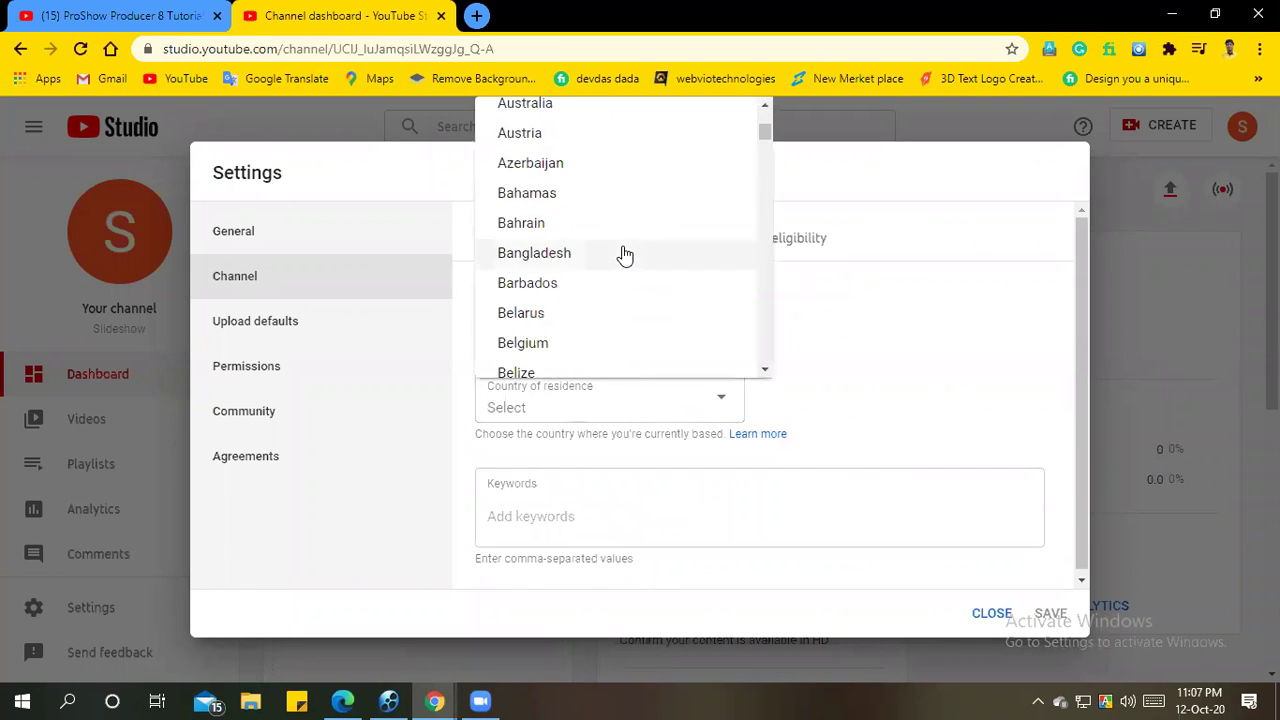
scroll(623, 256, down, 7)
scroll(623, 256, down, 20)
scroll(623, 257, down, 4)
scroll(586, 266, up, 3)
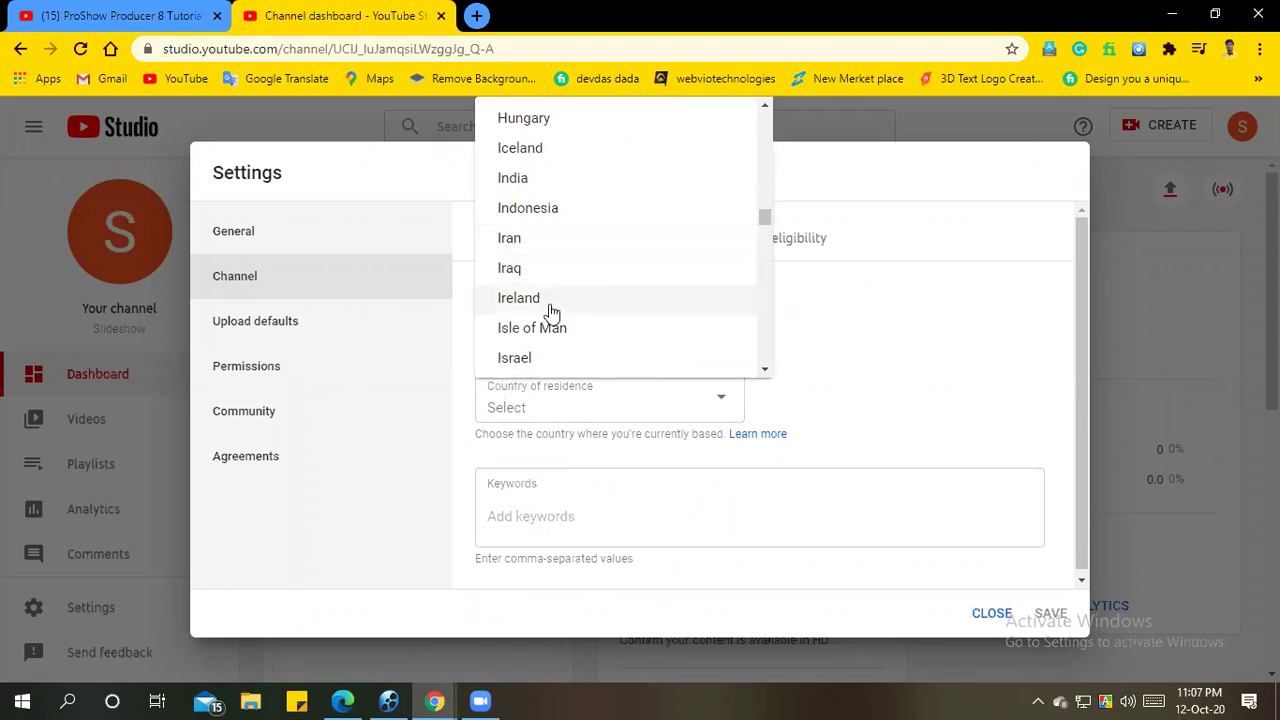
click(546, 182)
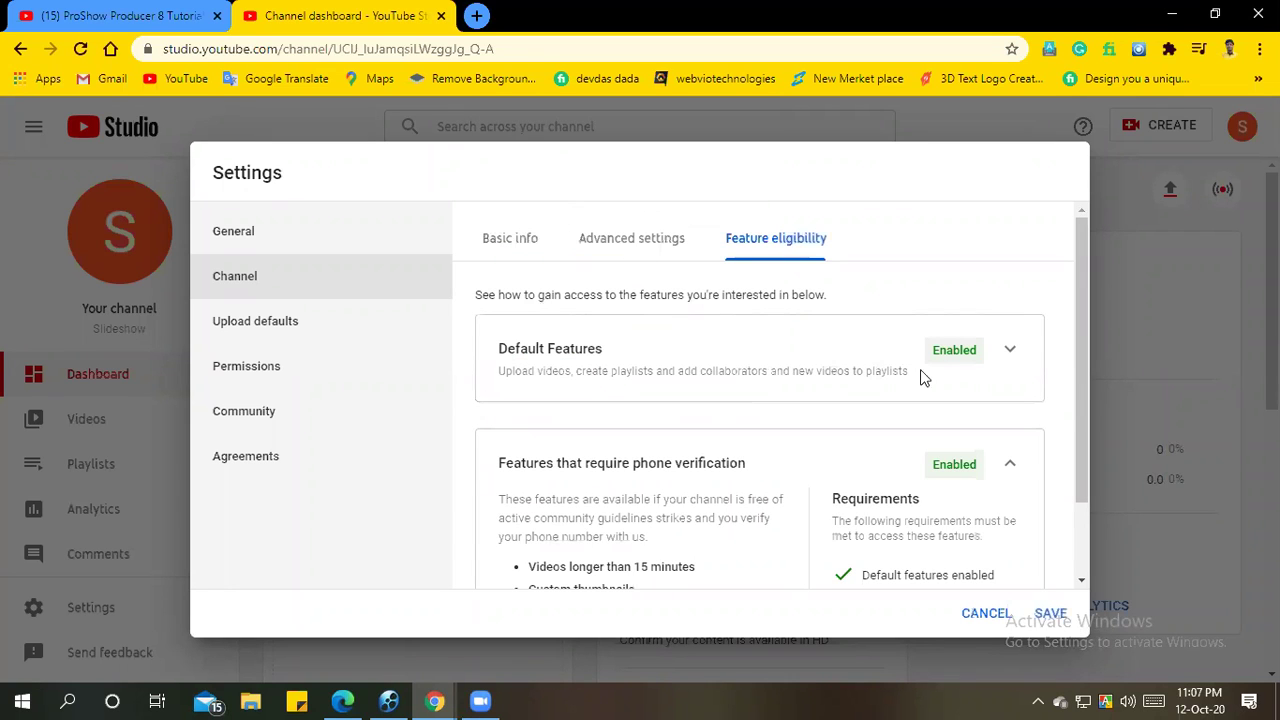
click(510, 246)
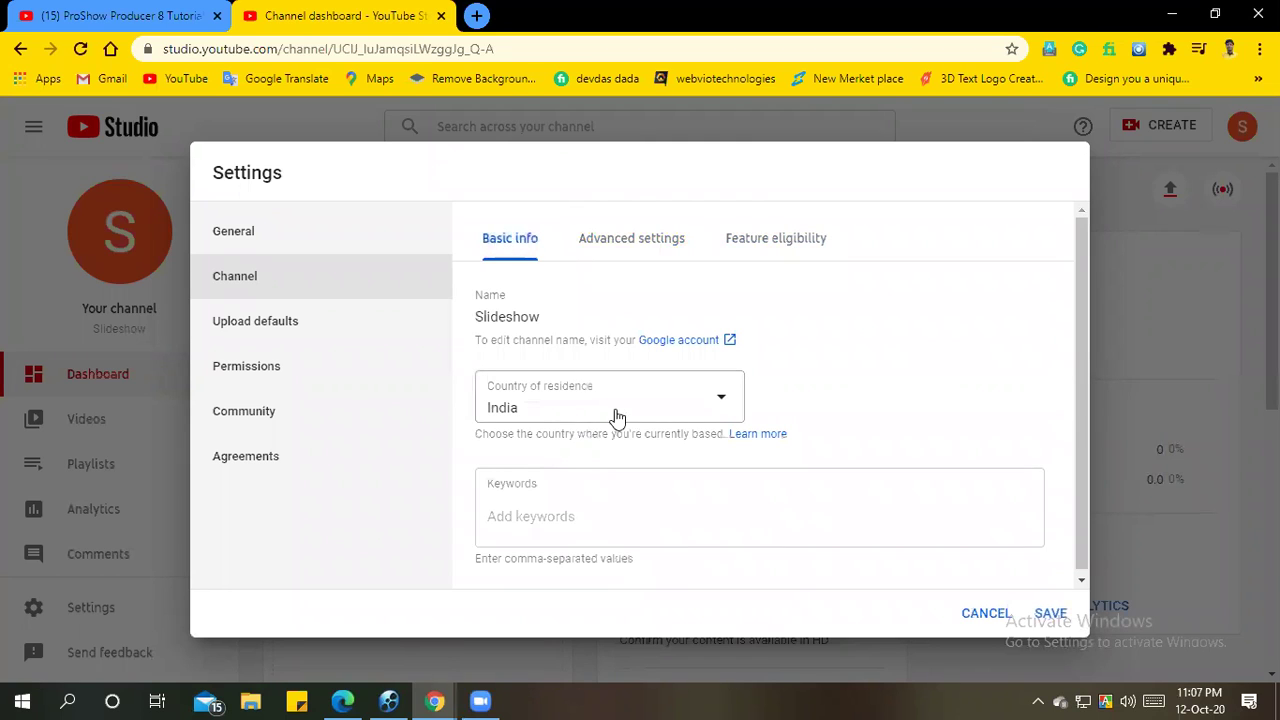
scroll(647, 446, down, 1)
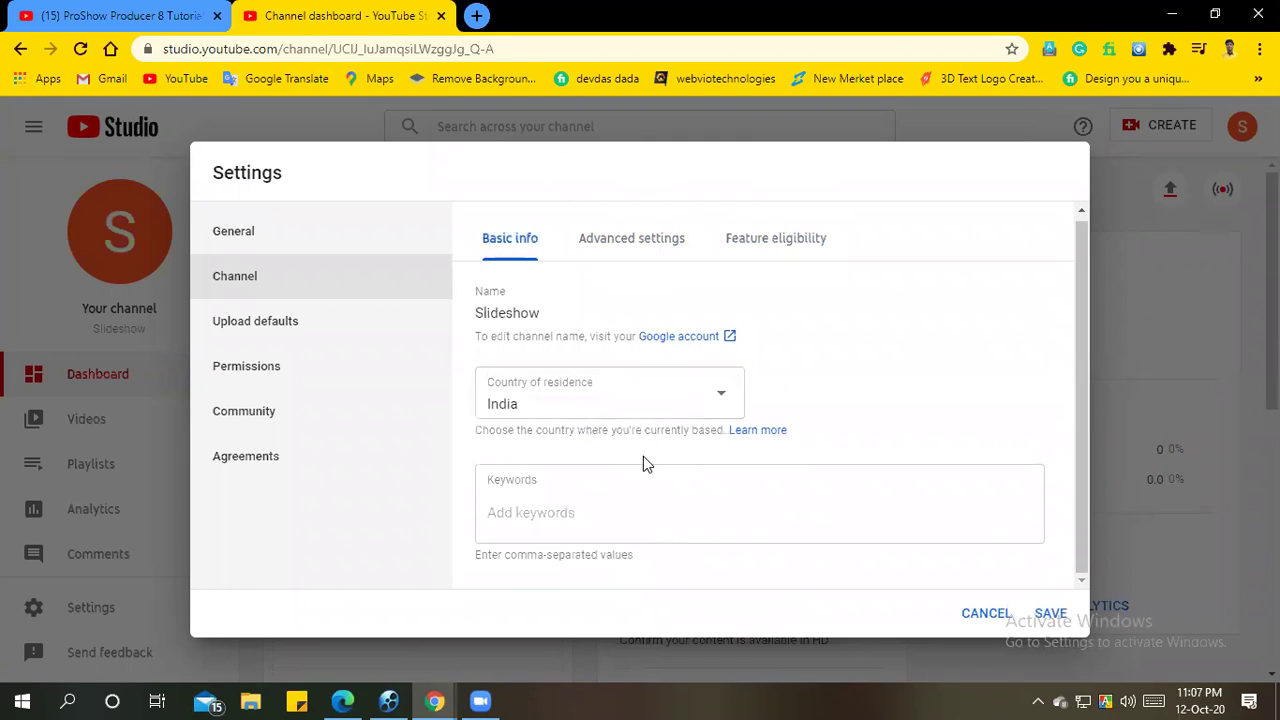
click(613, 516)
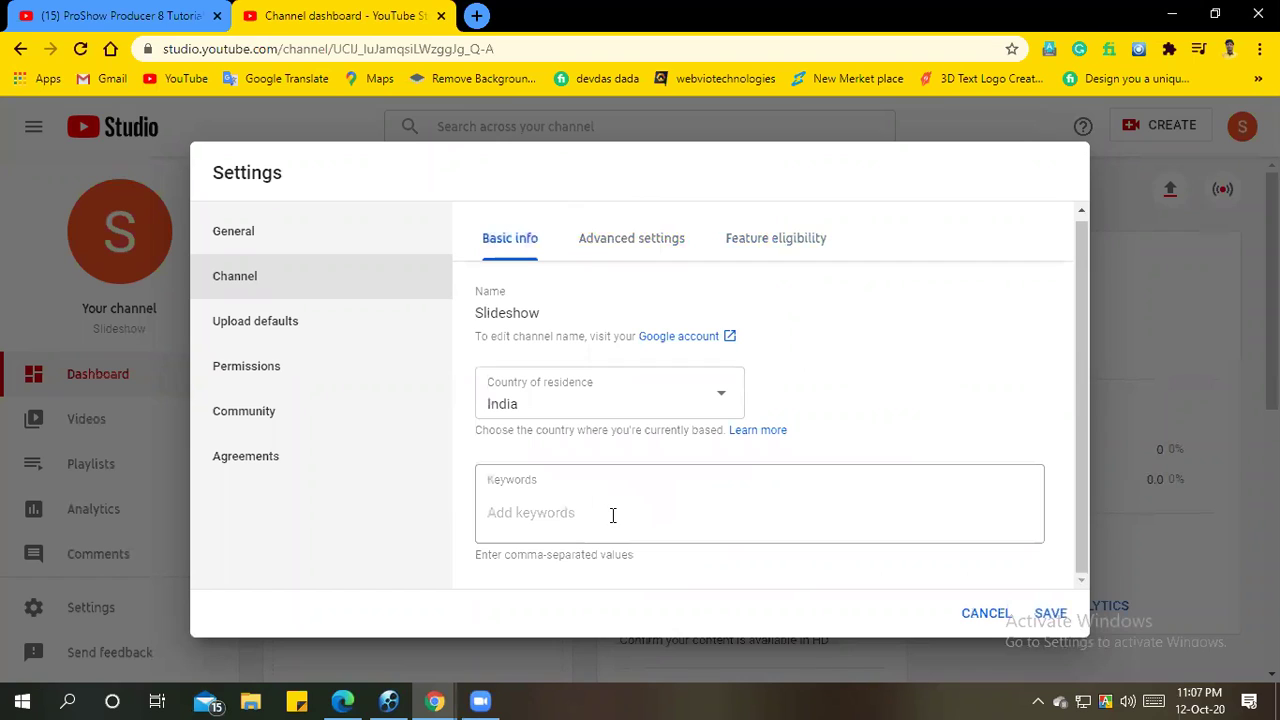
click(613, 516)
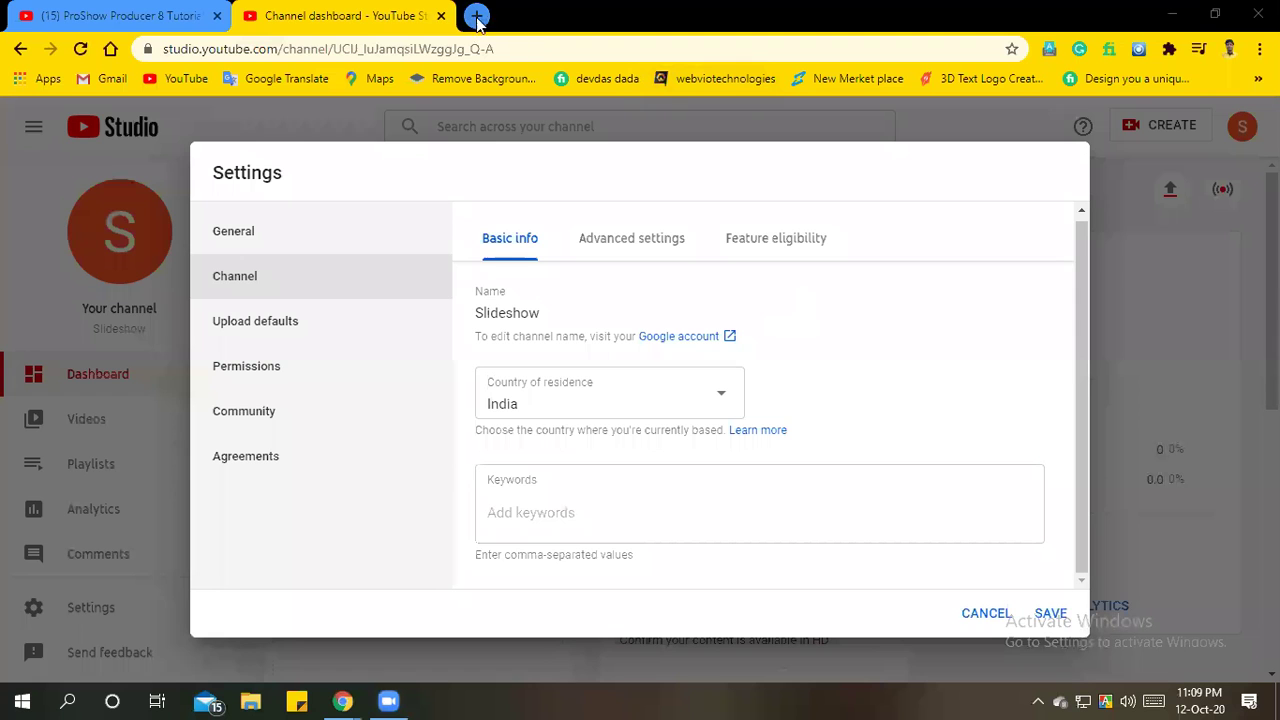
Step: Search Google for kwfinder in a new tab and open the KWFinder website
click(477, 16)
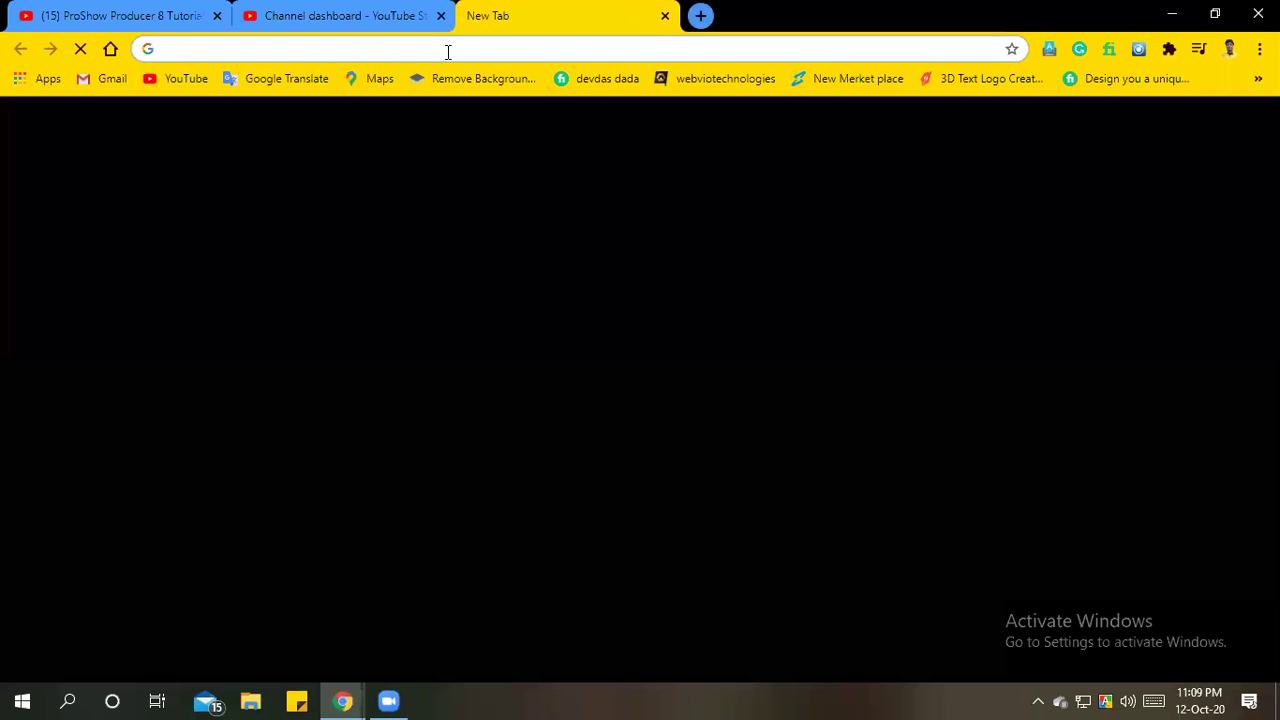
text(k)
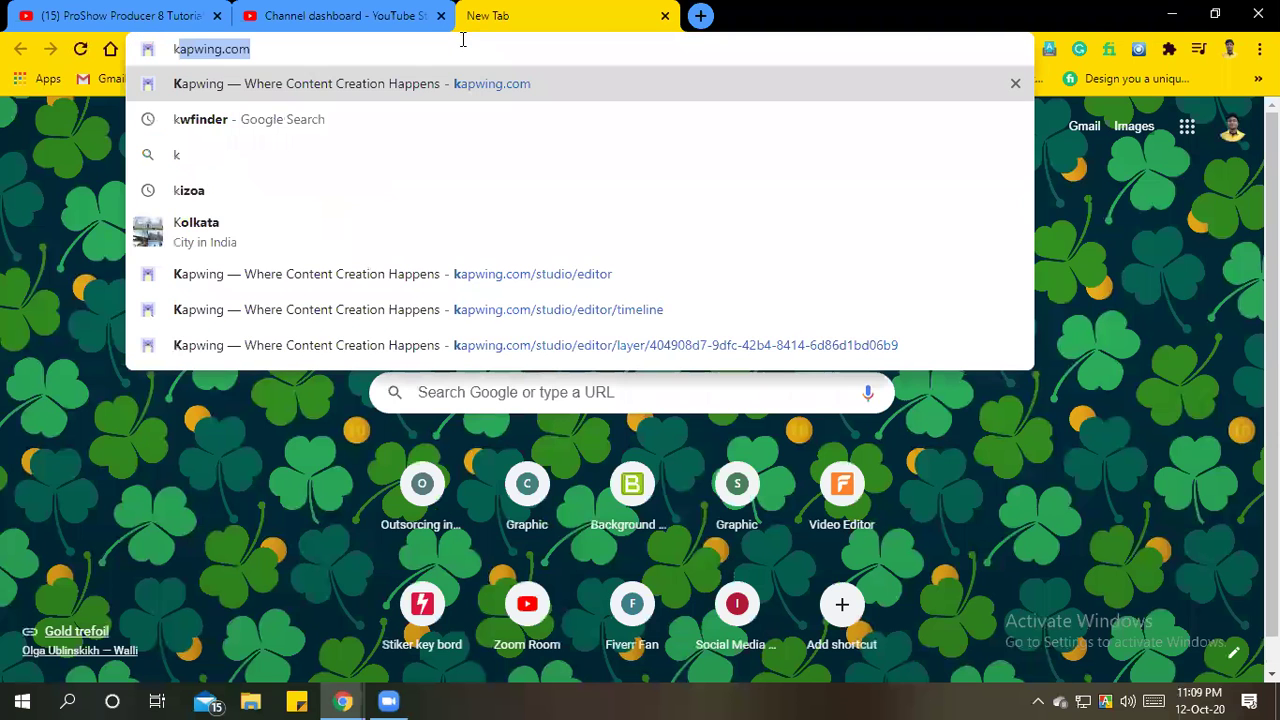
text(wfi)
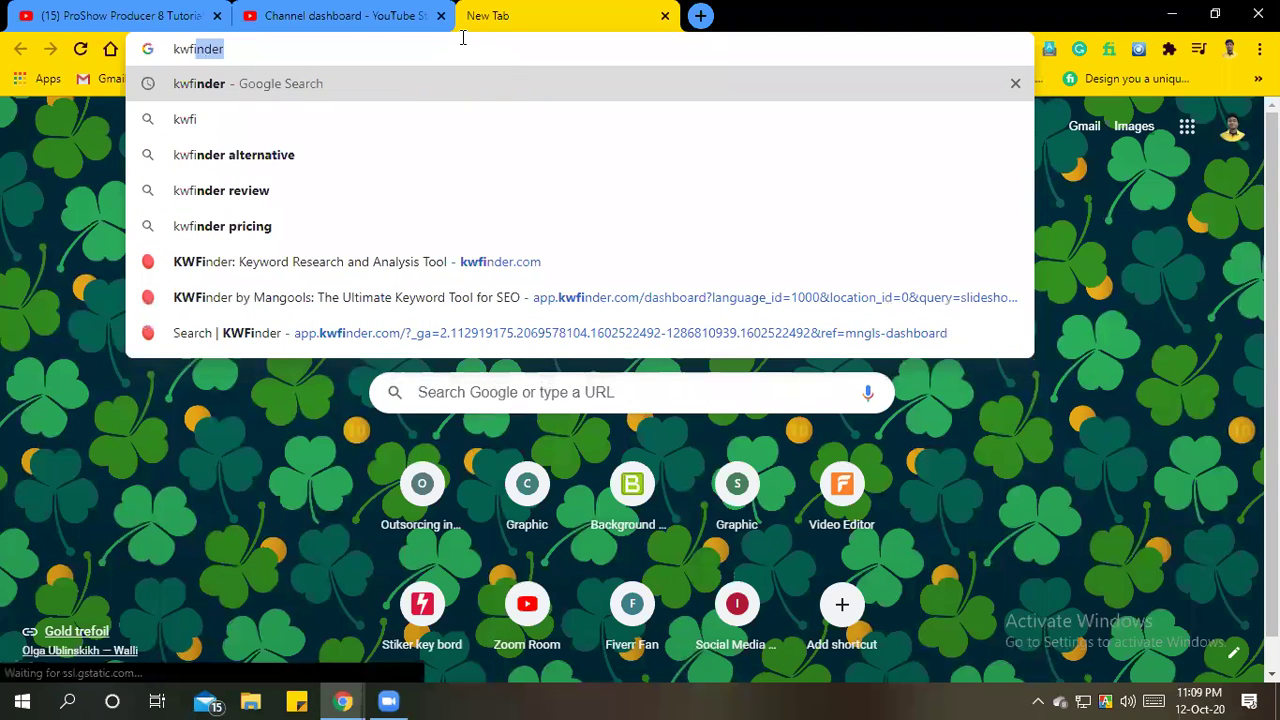
key(Return)
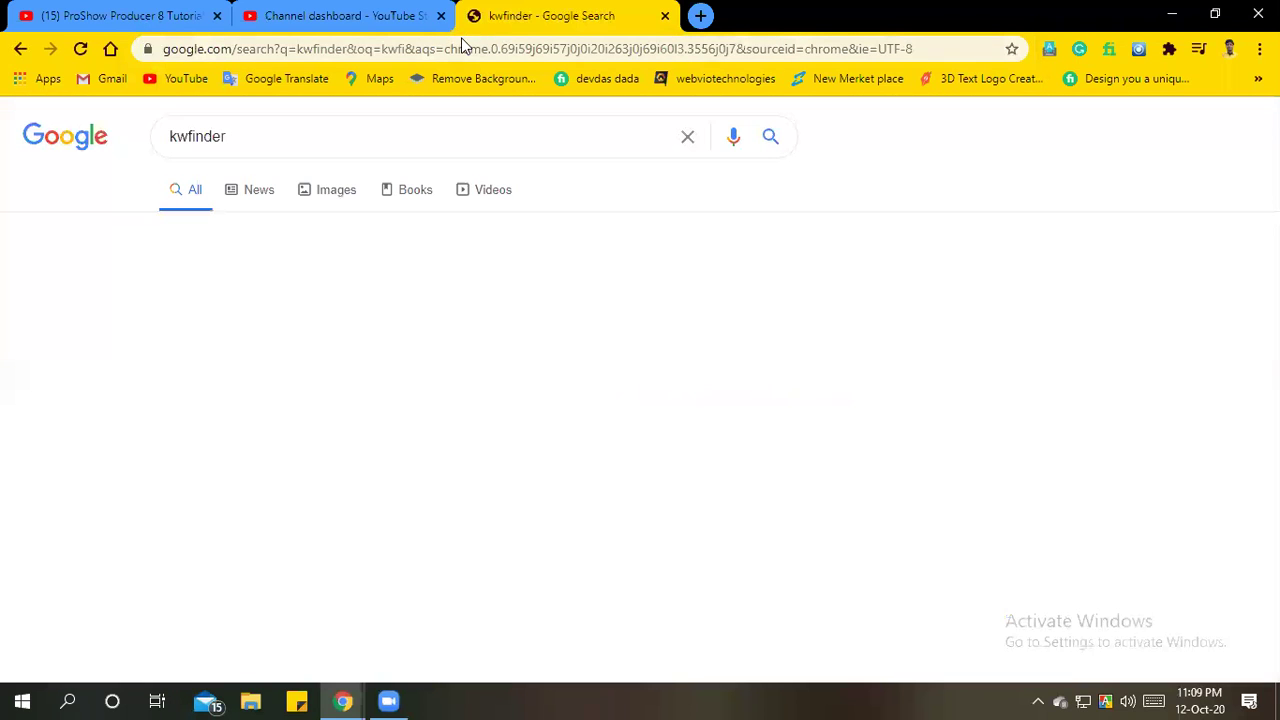
click(192, 288)
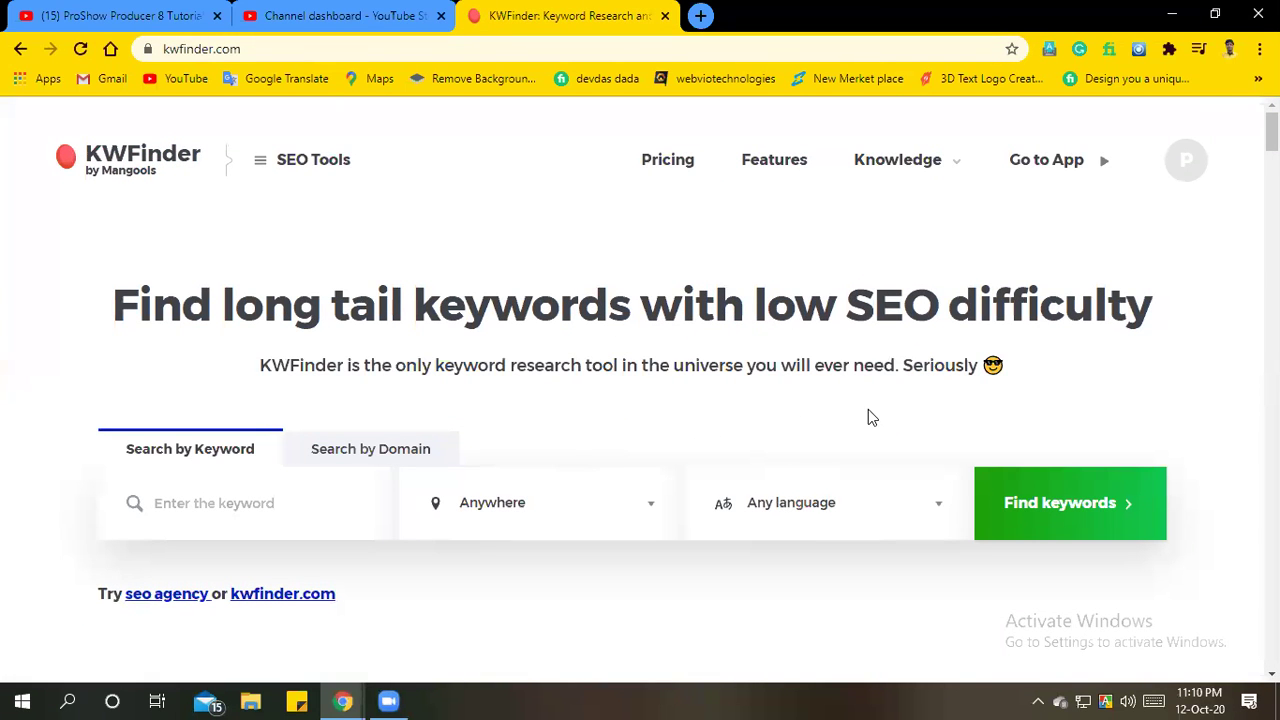
Step: Run a KWFinder search for the keyword 'slideshow' with English as the language
scroll(463, 371, down, 2)
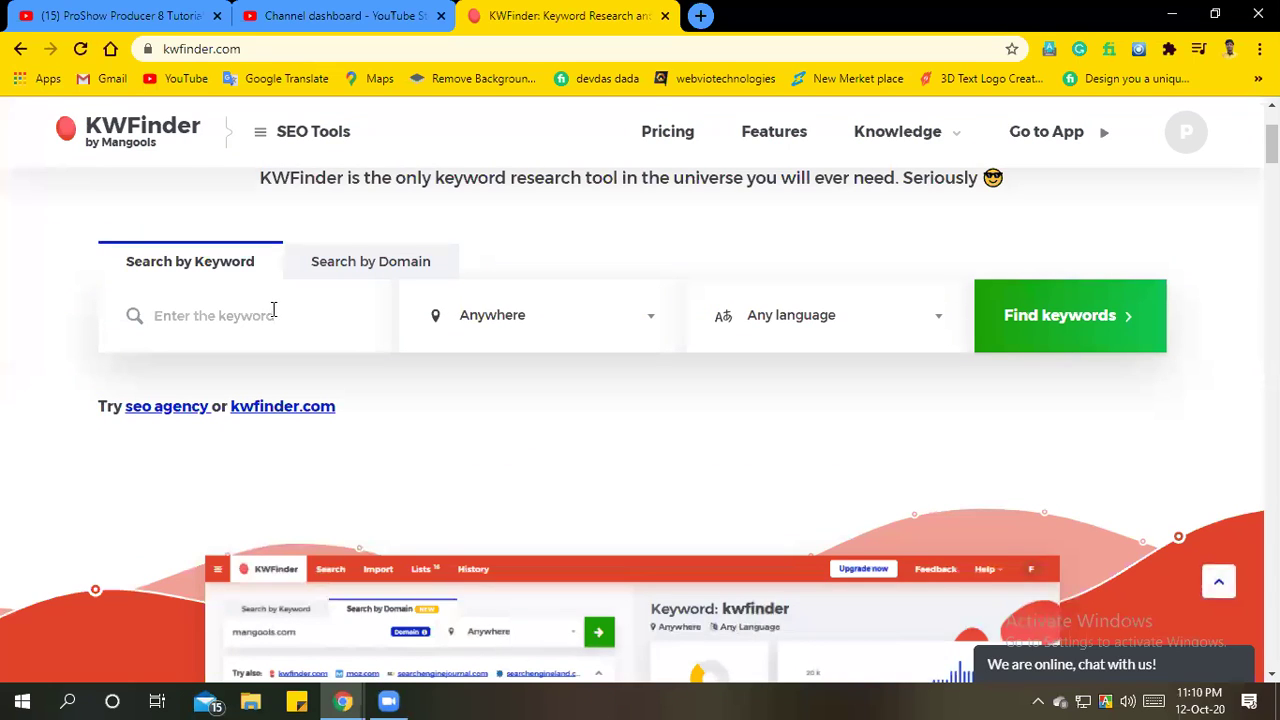
text(slide)
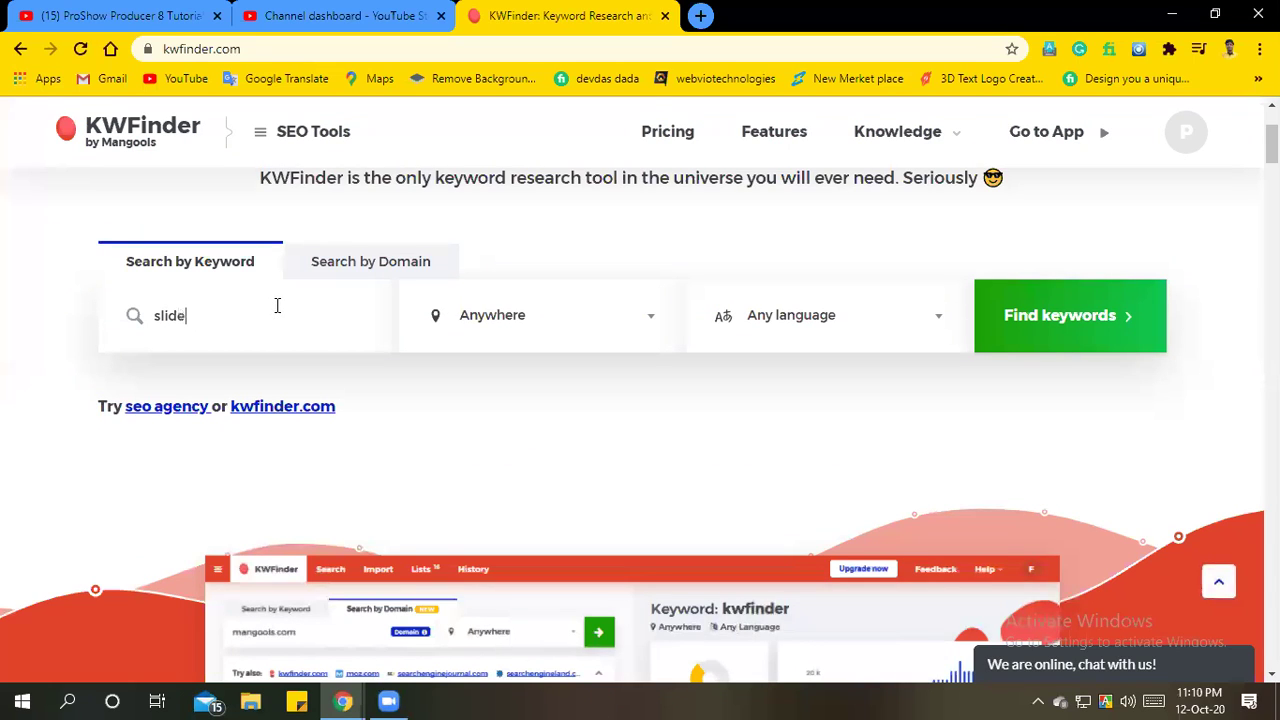
text(h)
text(show)
click(924, 333)
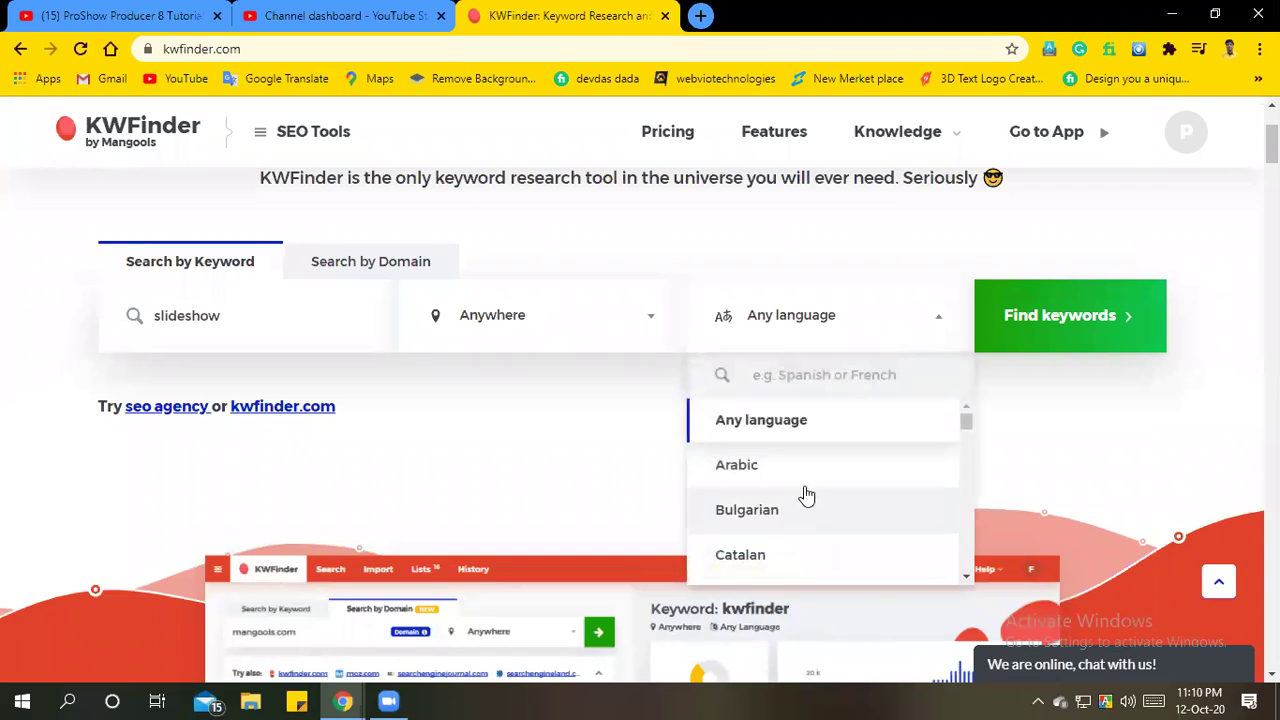
scroll(800, 510, down, 4)
scroll(786, 523, up, 2)
scroll(789, 523, down, 1)
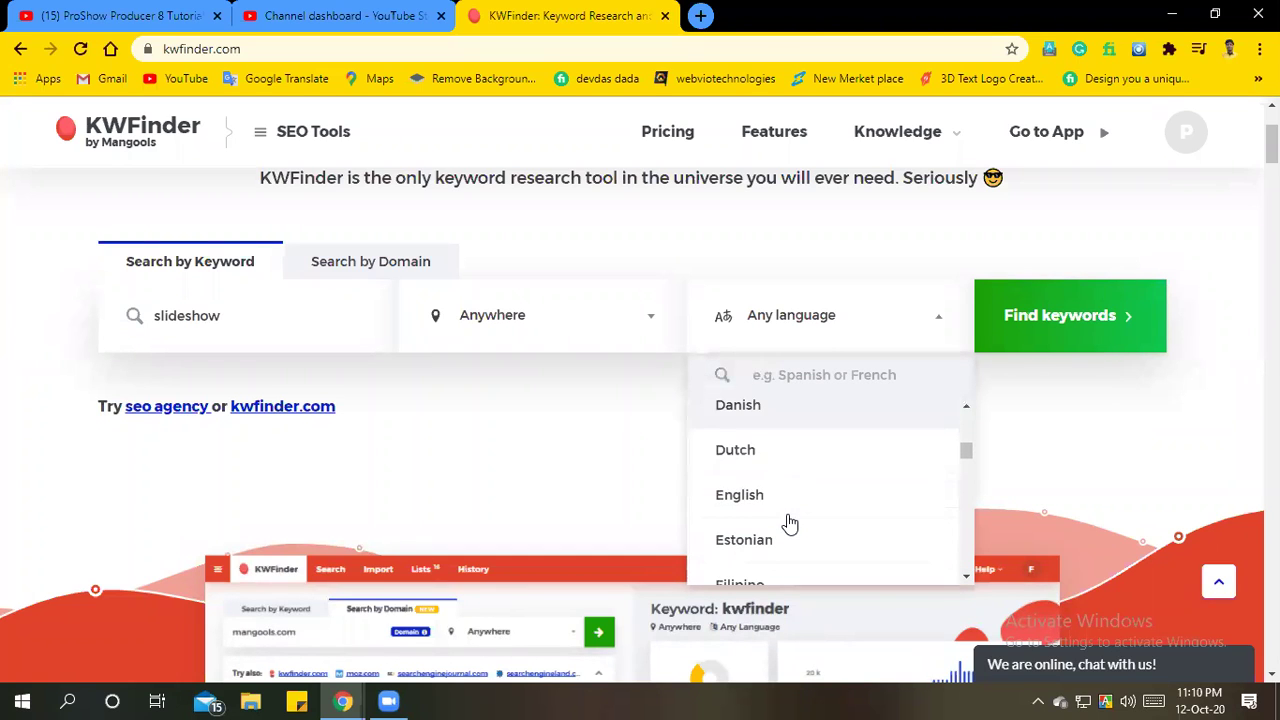
click(787, 512)
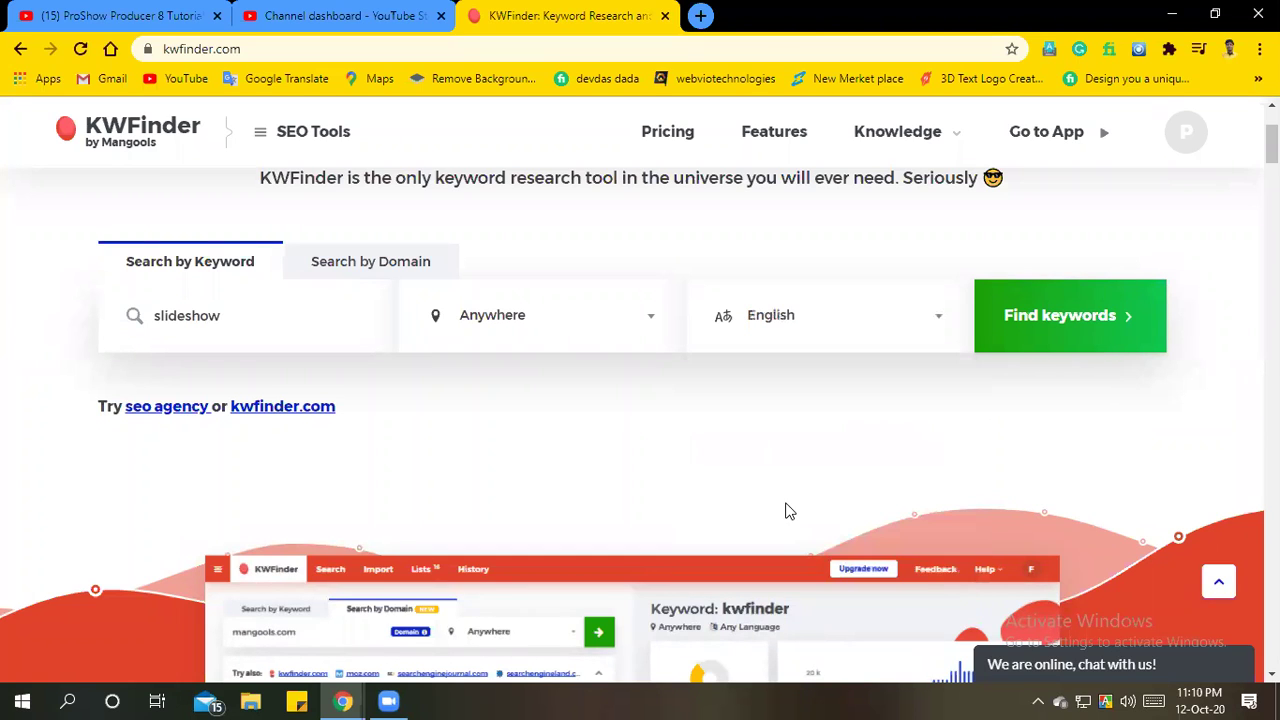
click(1103, 332)
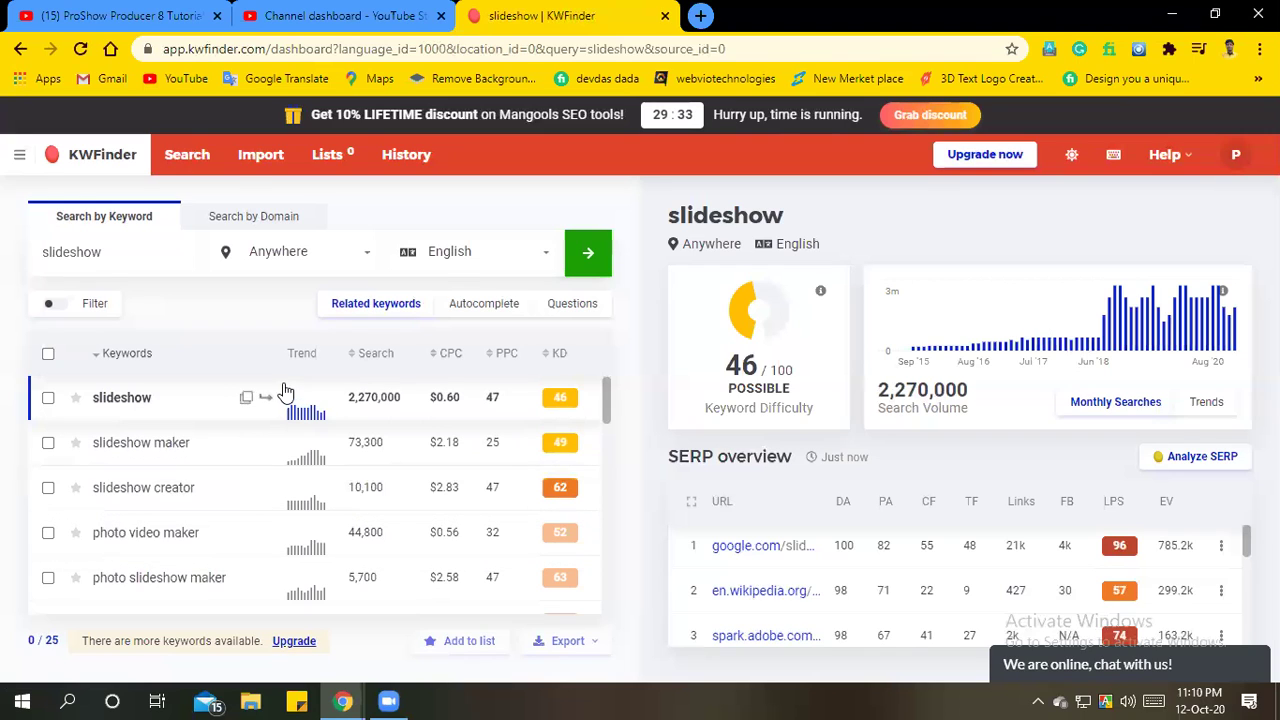
Step: Tick slideshow, slideshow maker, photo video maker, photo slideshow maker, slideshows and slideshow maker online
click(48, 400)
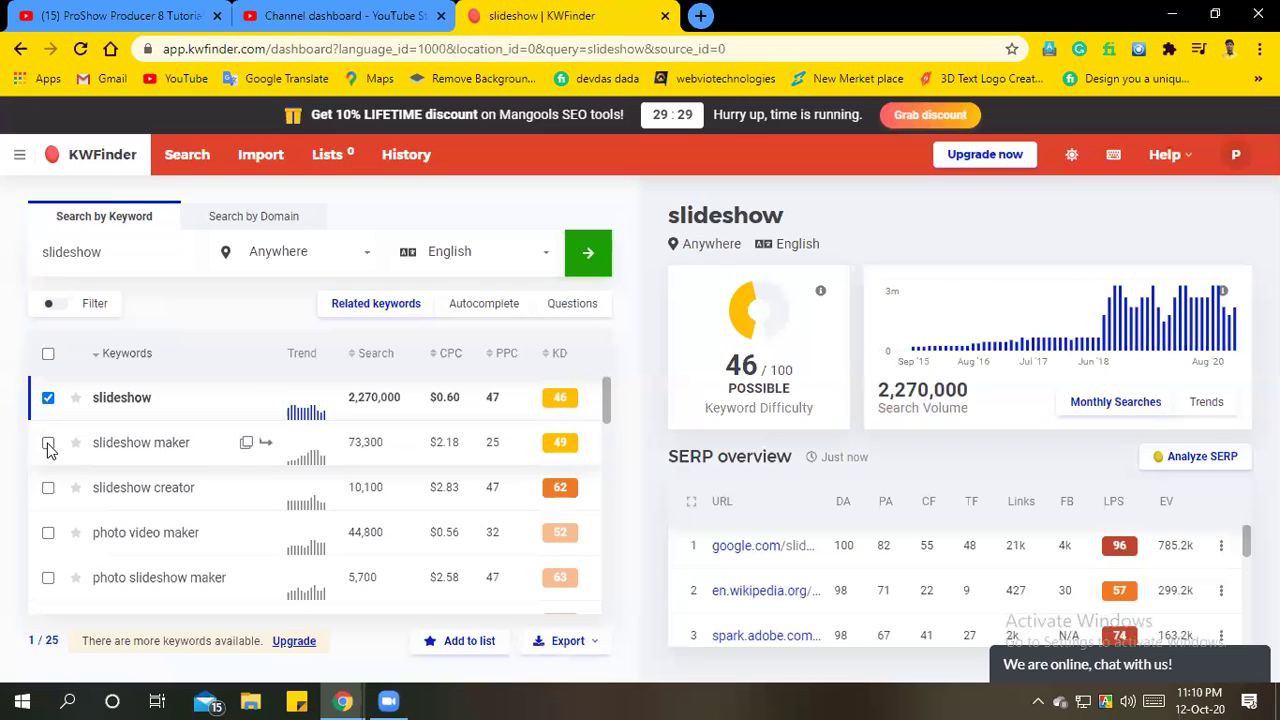
click(48, 444)
click(48, 533)
scroll(50, 535, down, 1)
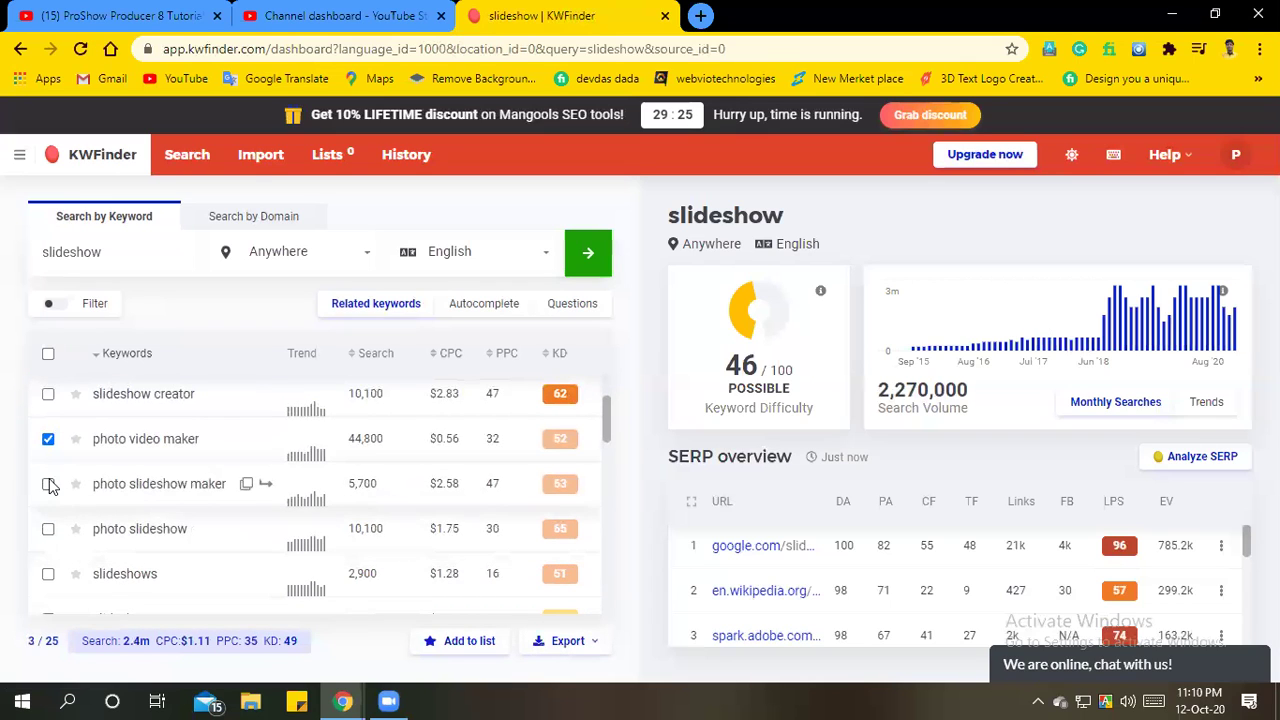
click(48, 484)
scroll(48, 488, down, 2)
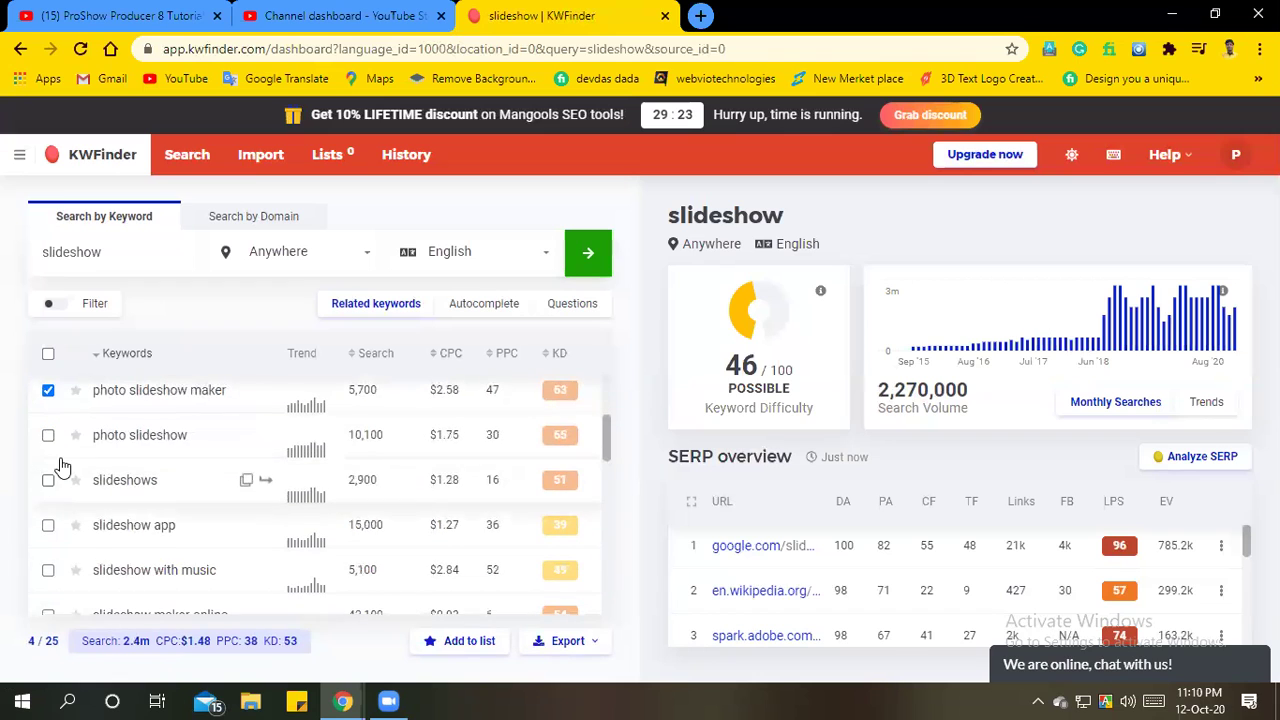
click(48, 480)
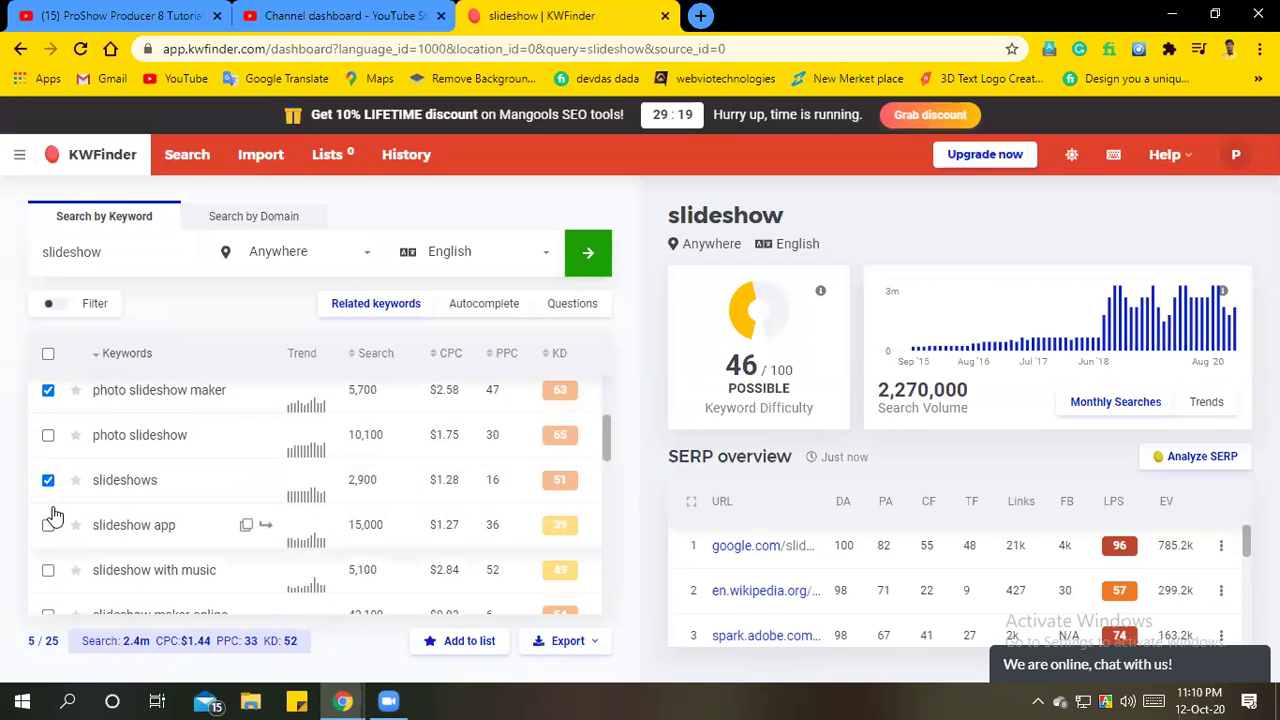
scroll(51, 511, down, 2)
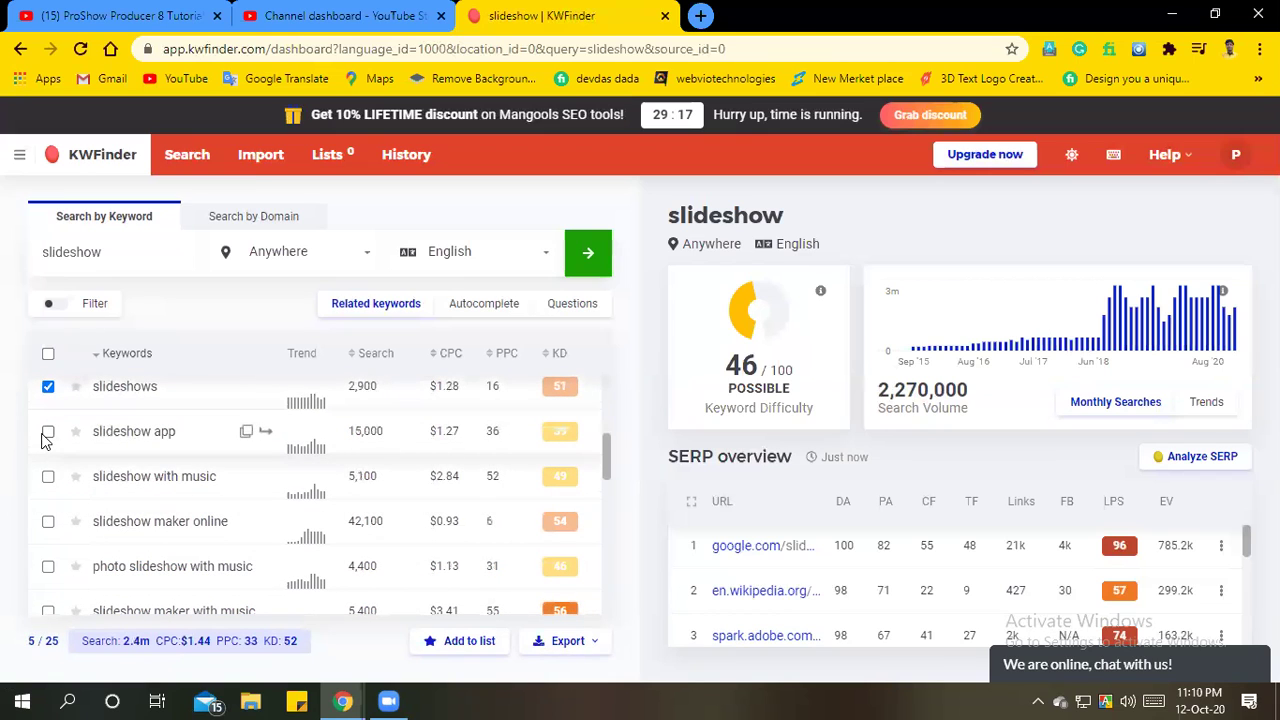
click(48, 522)
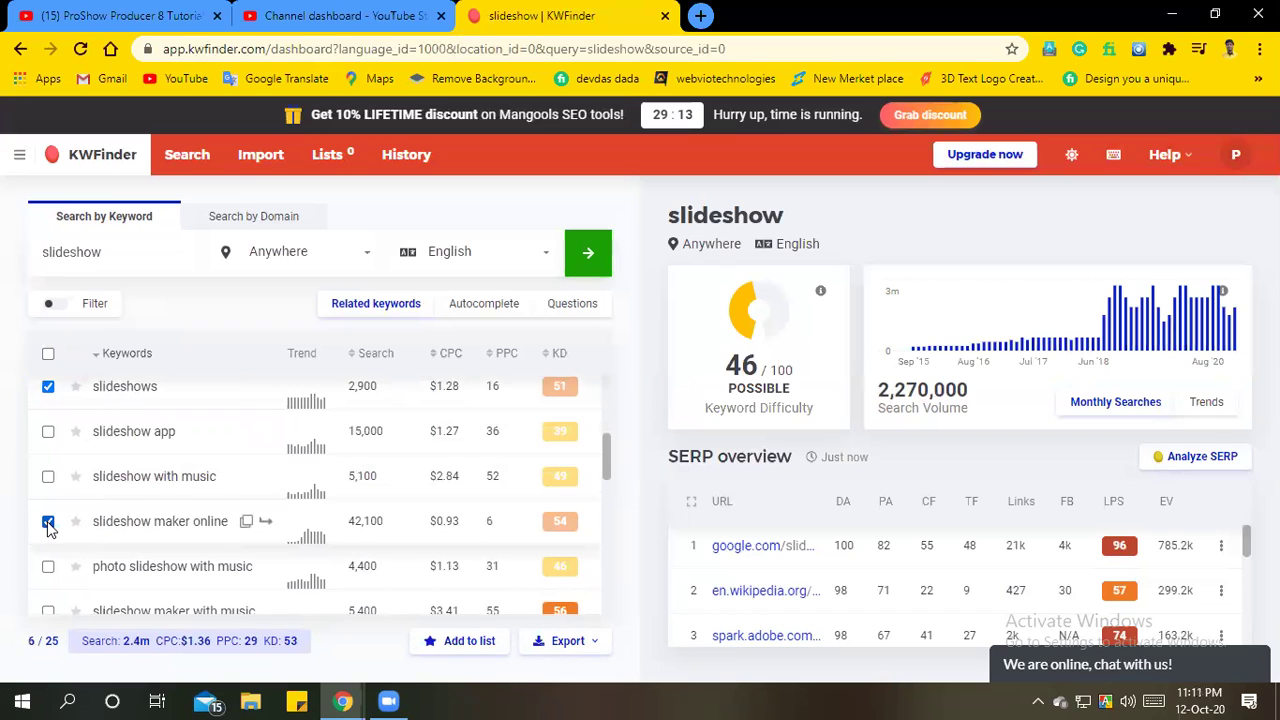
scroll(48, 528, down, 1)
scroll(48, 526, down, 1)
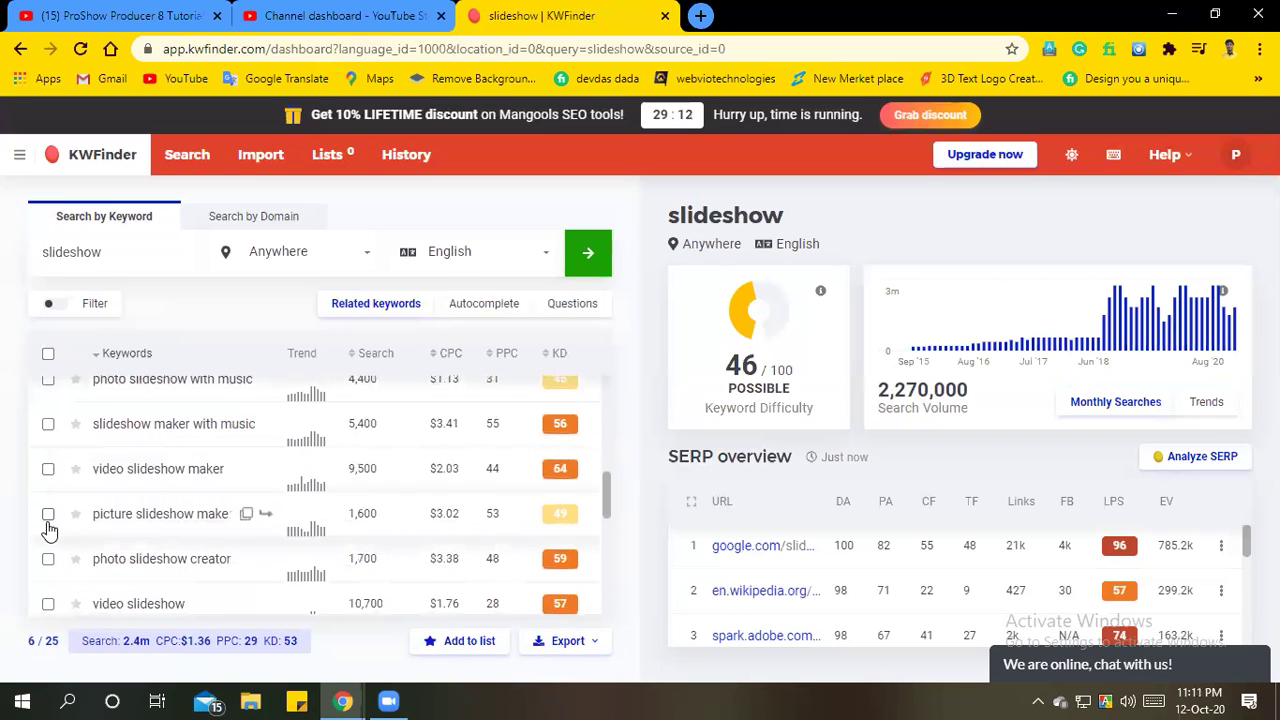
Step: Also tick video slideshow maker, photo slideshow creator, free slideshow with music and photo video maker with music
click(47, 469)
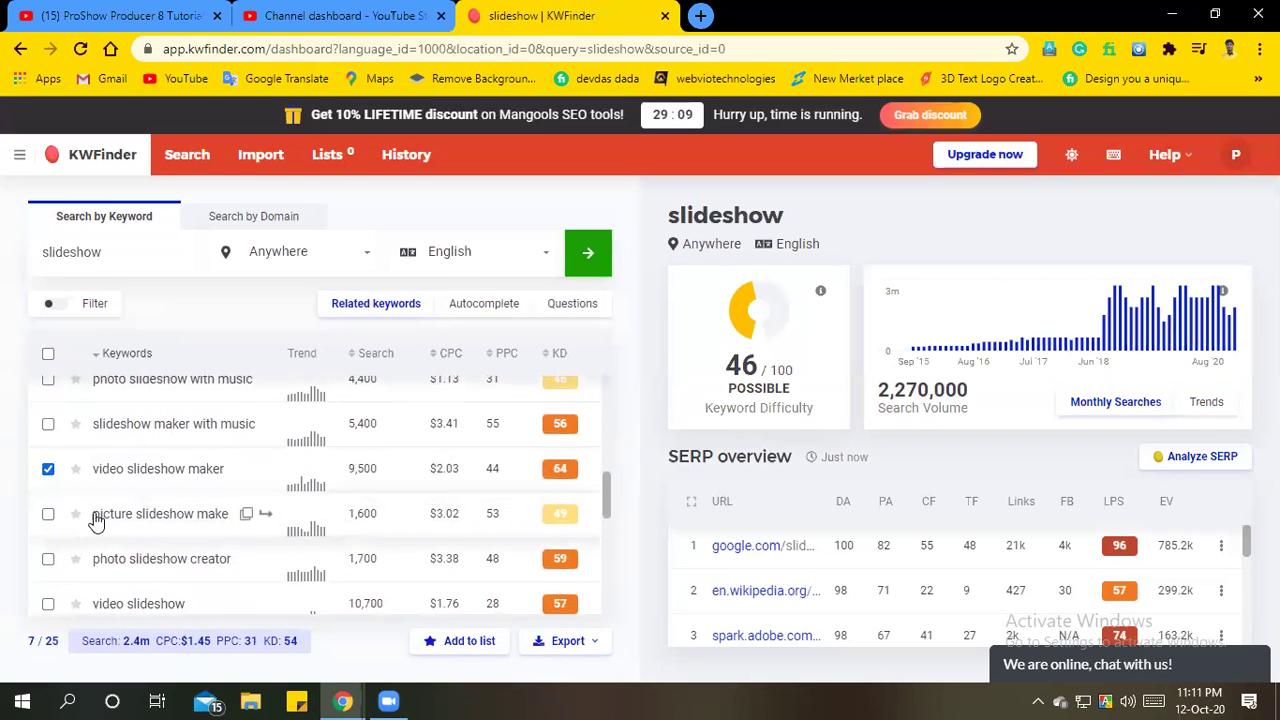
scroll(96, 521, down, 1)
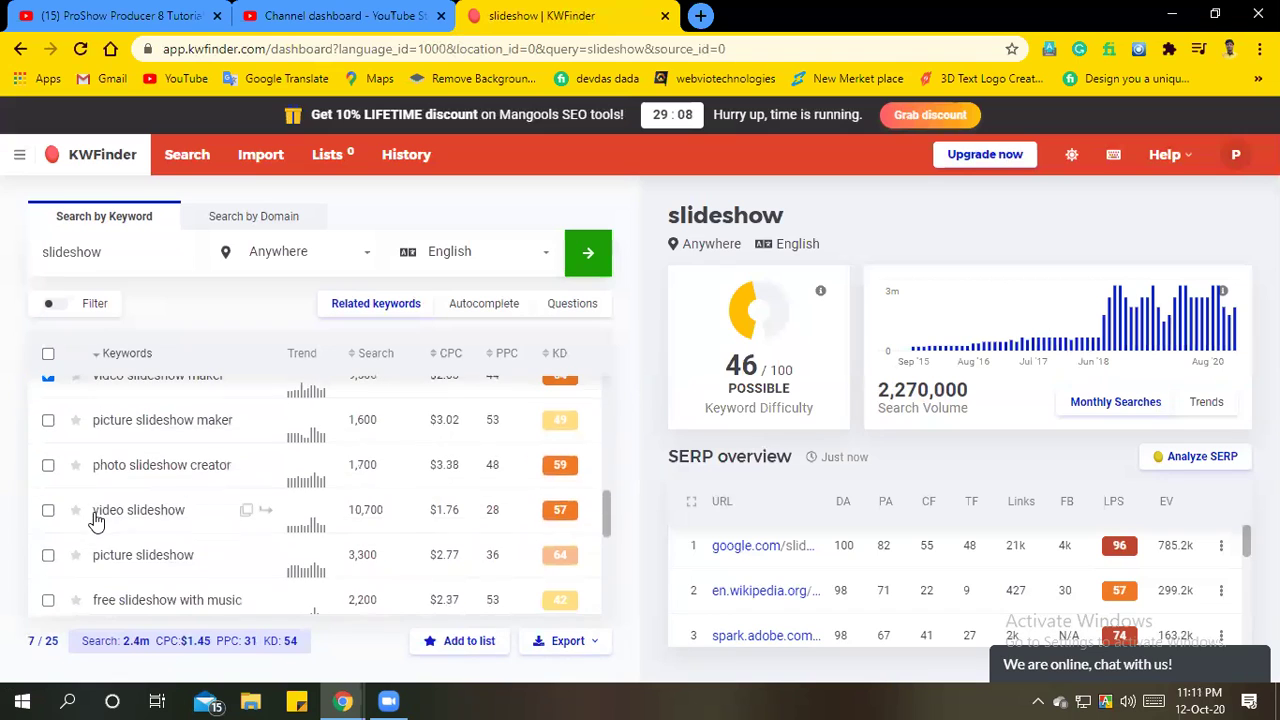
click(47, 467)
scroll(78, 490, down, 1)
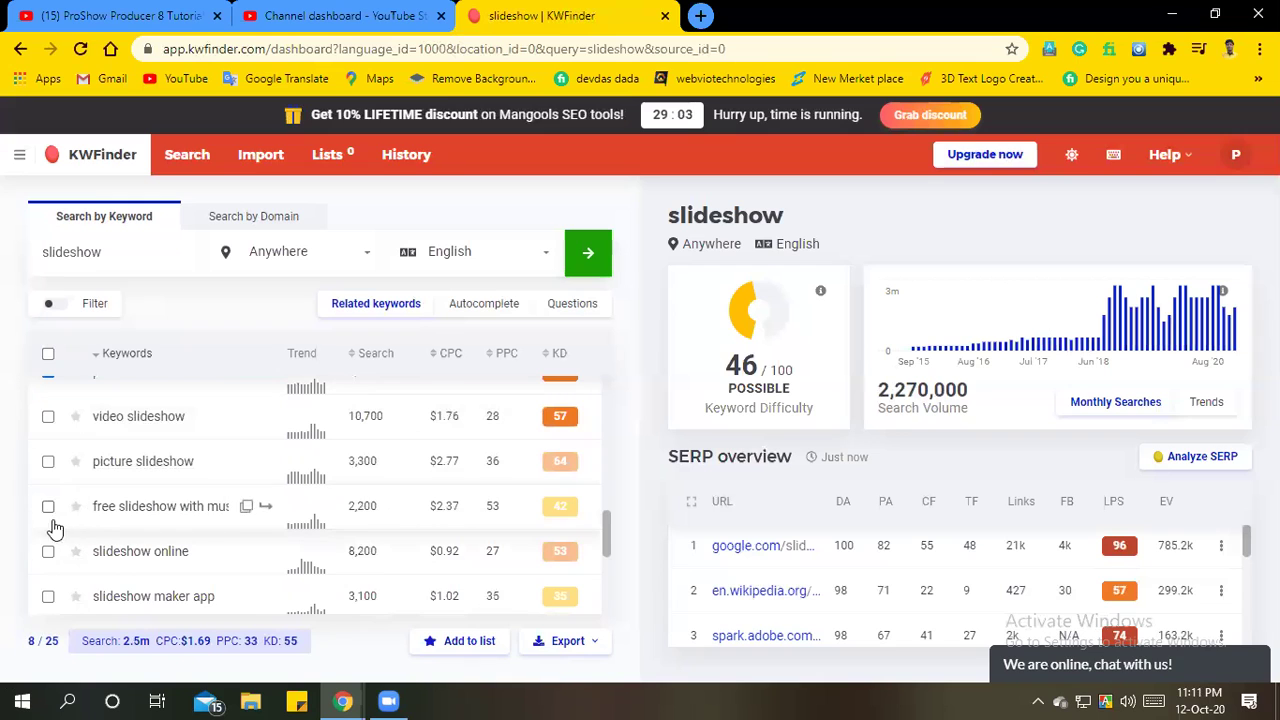
click(48, 507)
scroll(50, 510, down, 1)
scroll(63, 512, down, 1)
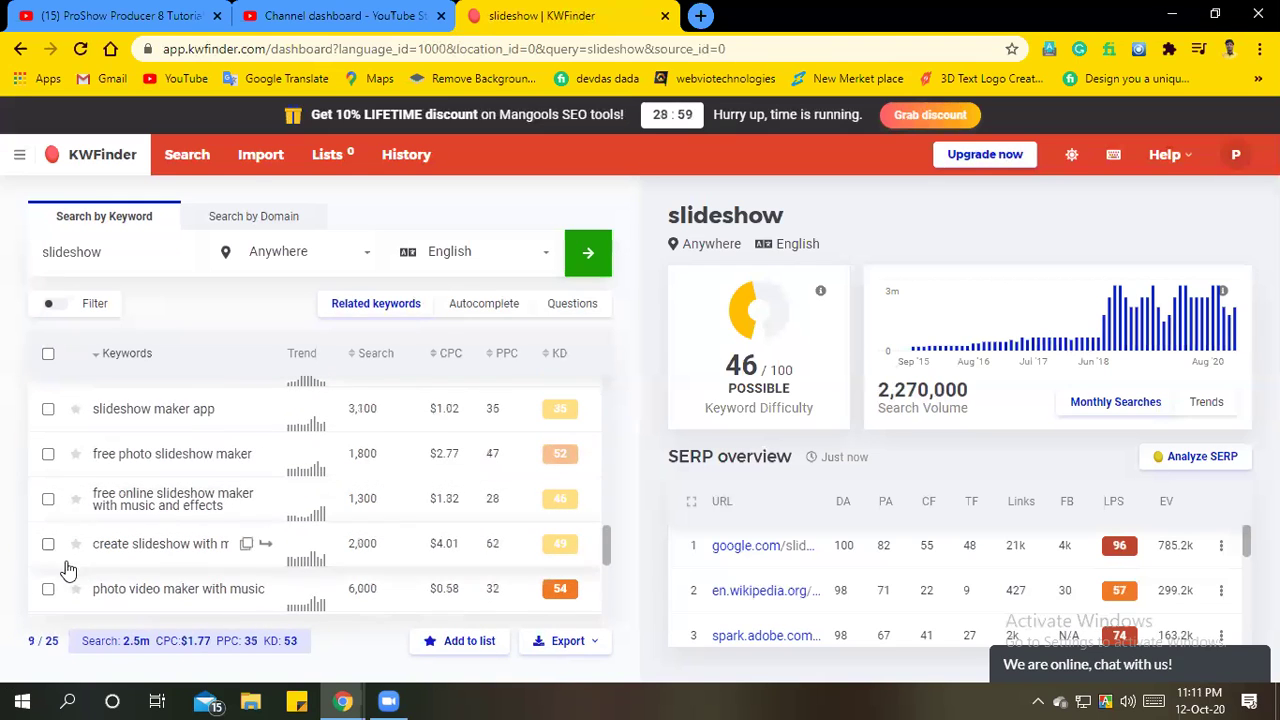
click(48, 589)
scroll(128, 568, down, 2)
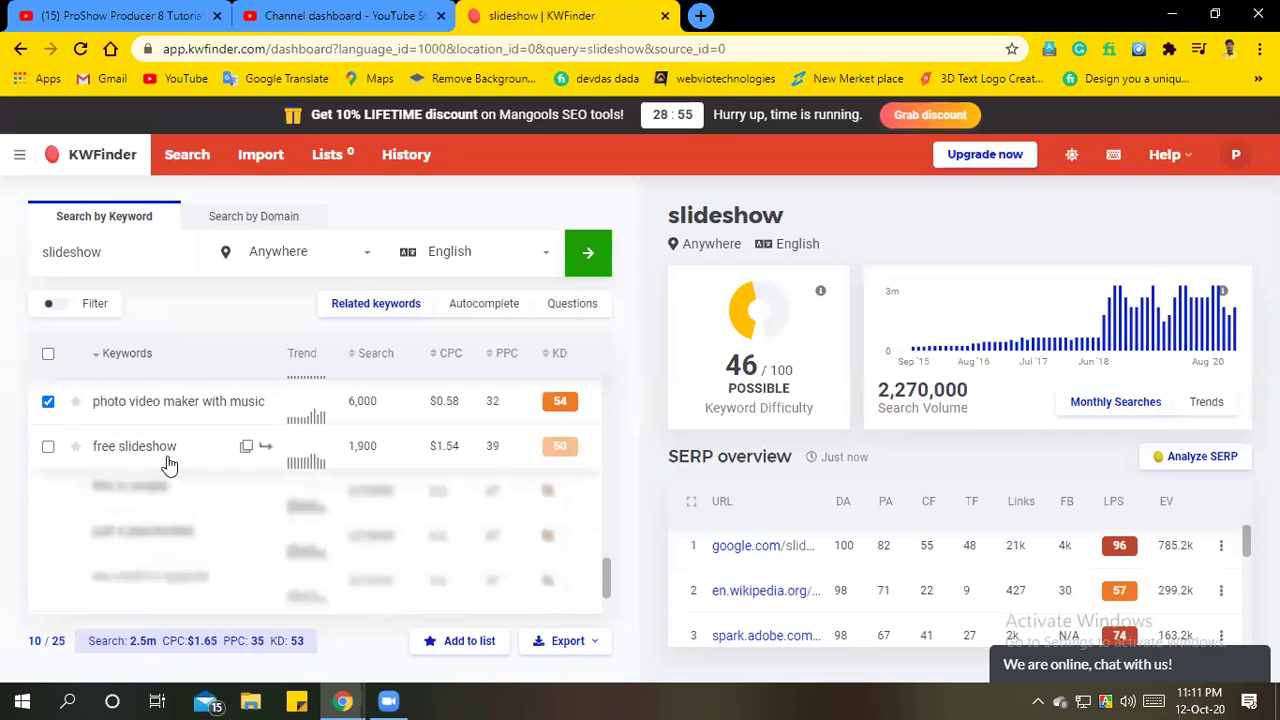
scroll(171, 457, up, 2)
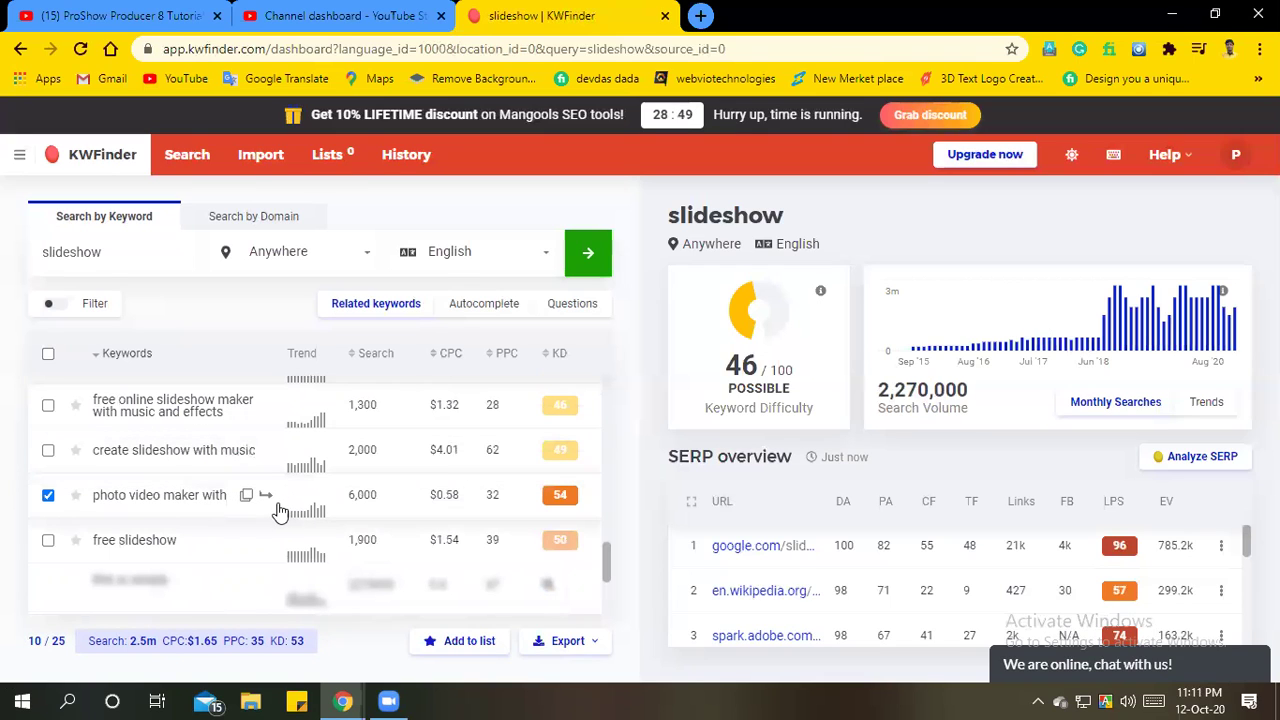
scroll(283, 512, up, 3)
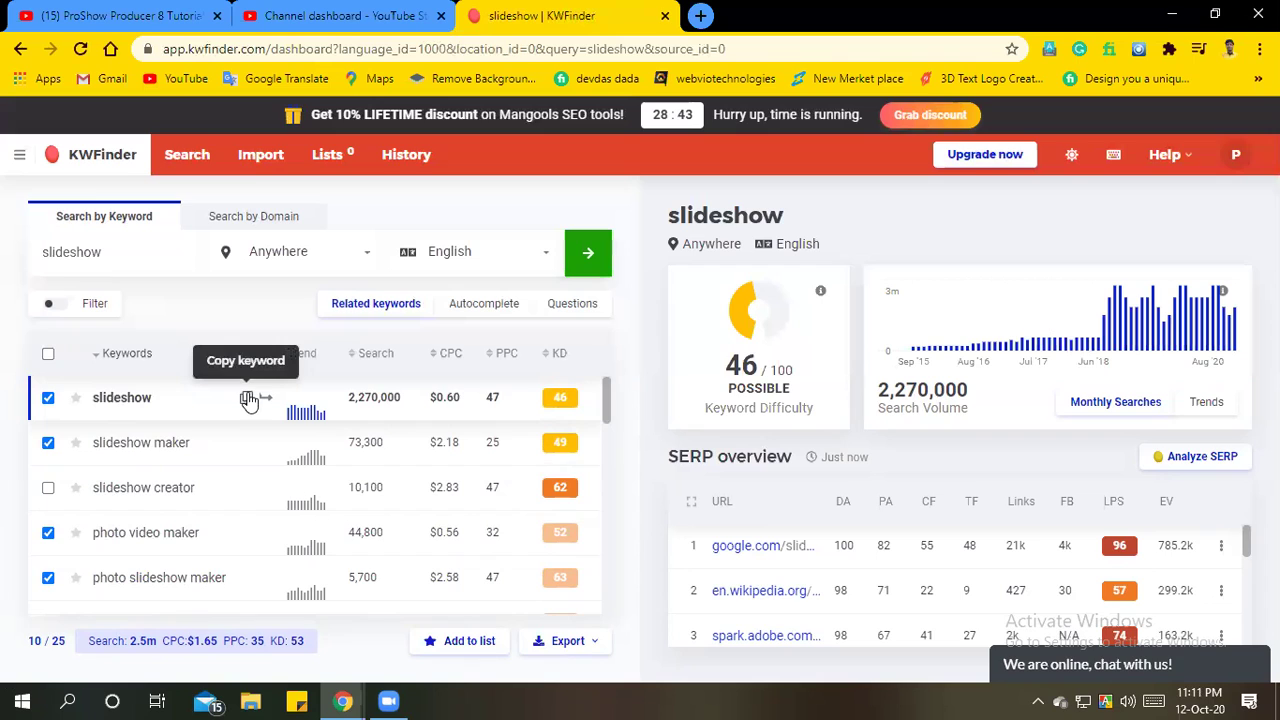
Step: Copy 'slideshow' from KWFinder and paste it into the channel's Keywords field
click(248, 399)
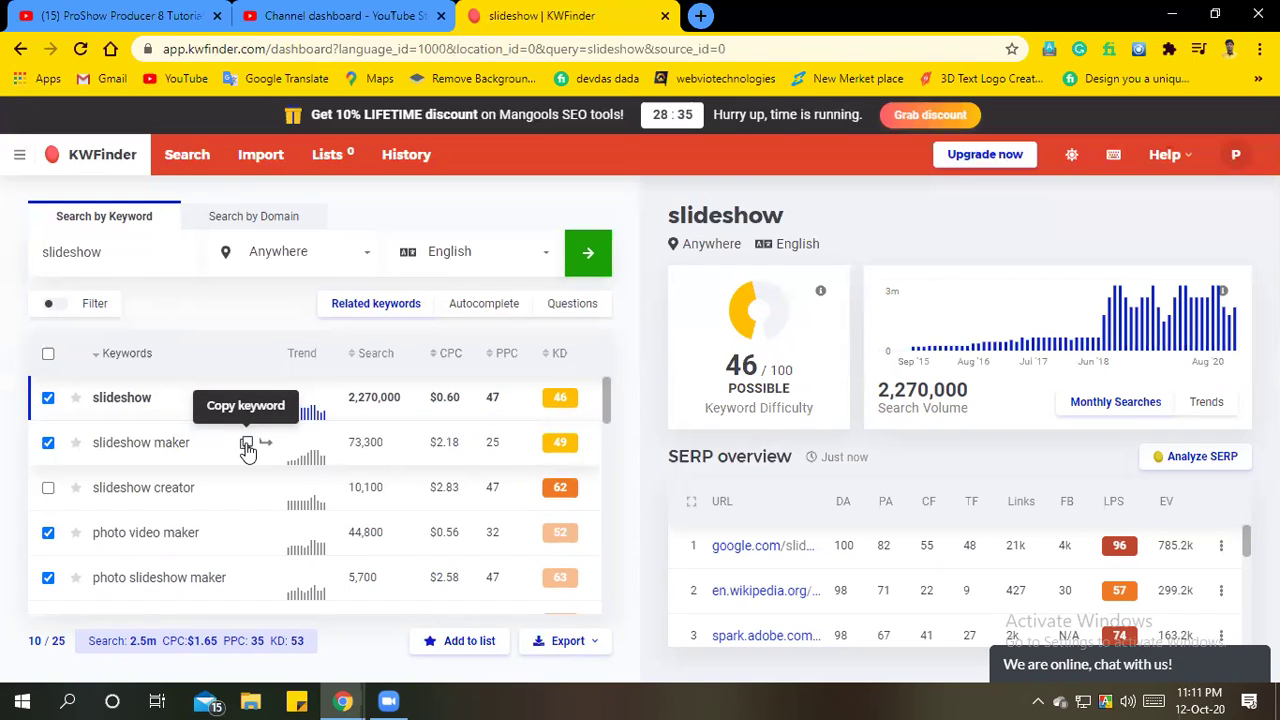
click(339, 17)
click(524, 512)
right_click(524, 512)
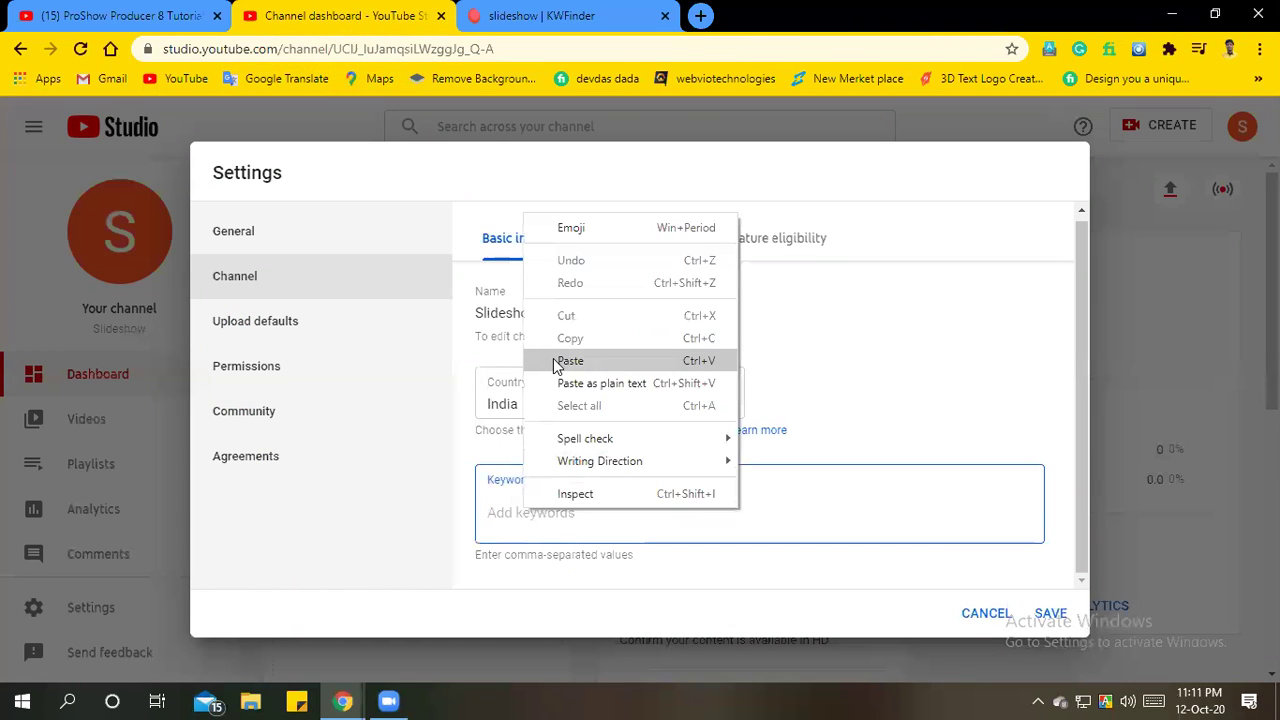
key(Escape)
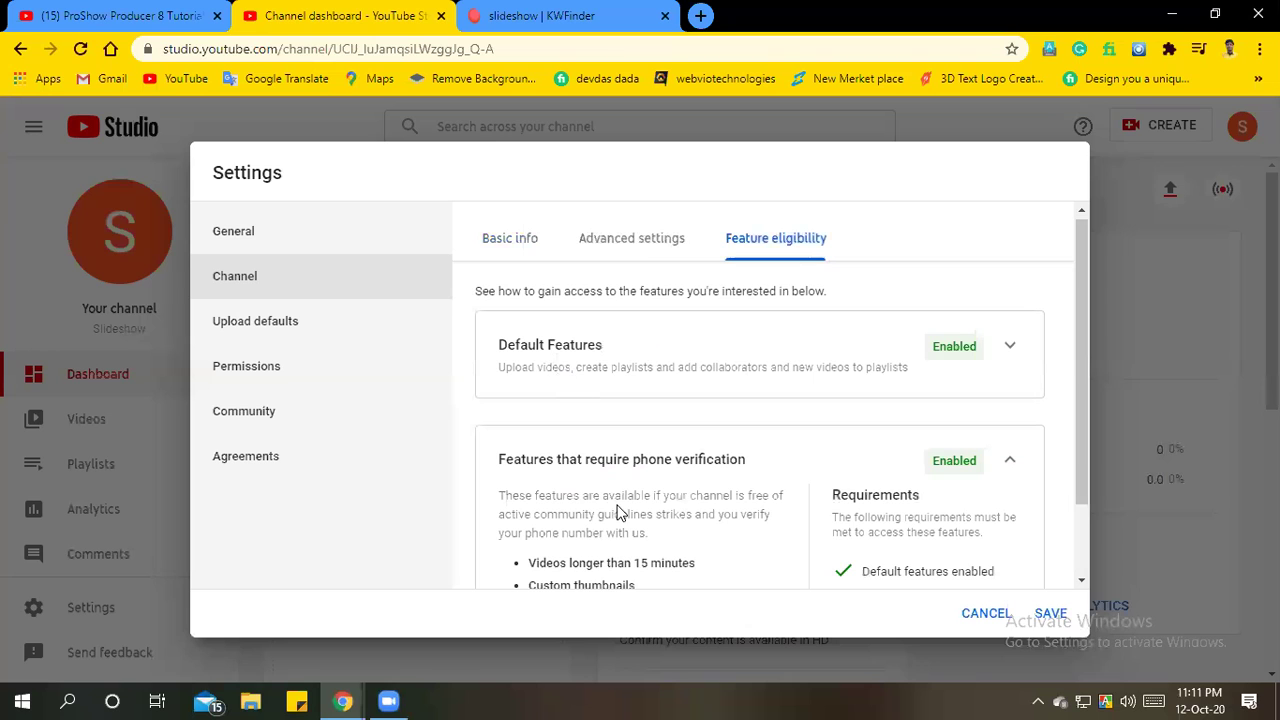
click(512, 242)
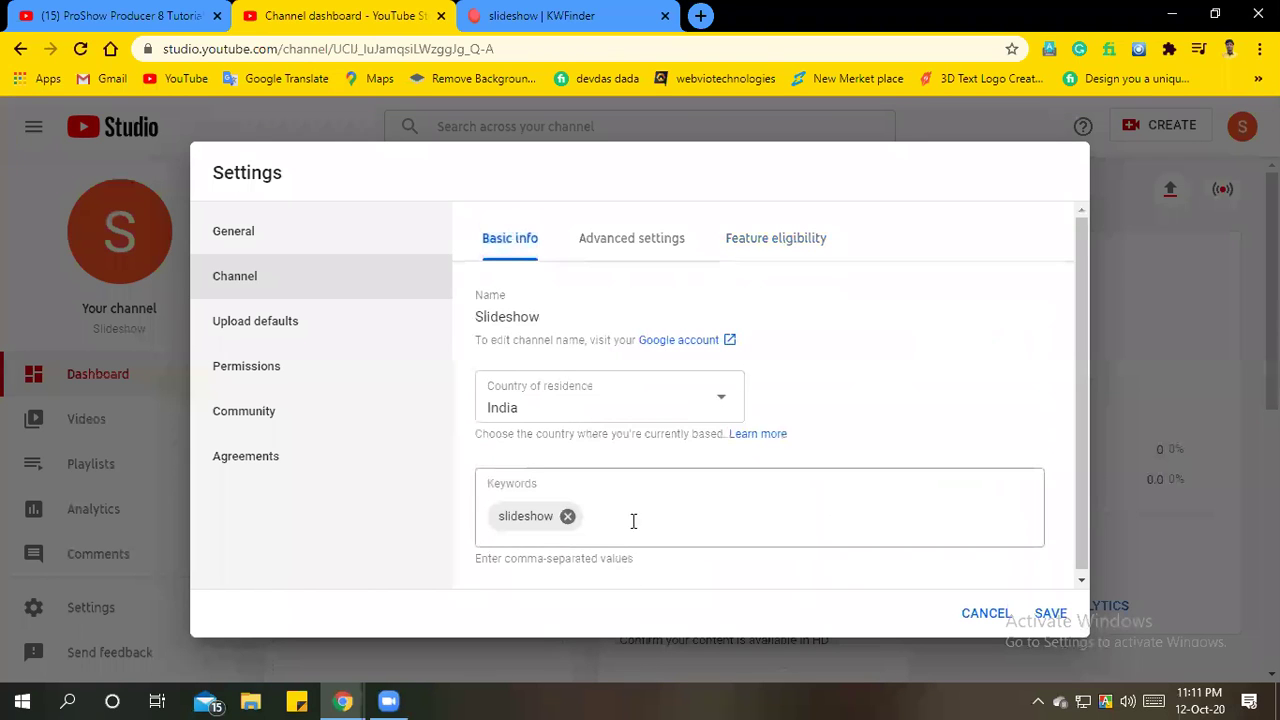
Step: Copy 'slideshow maker' from KWFinder for the Studio keywords
click(540, 15)
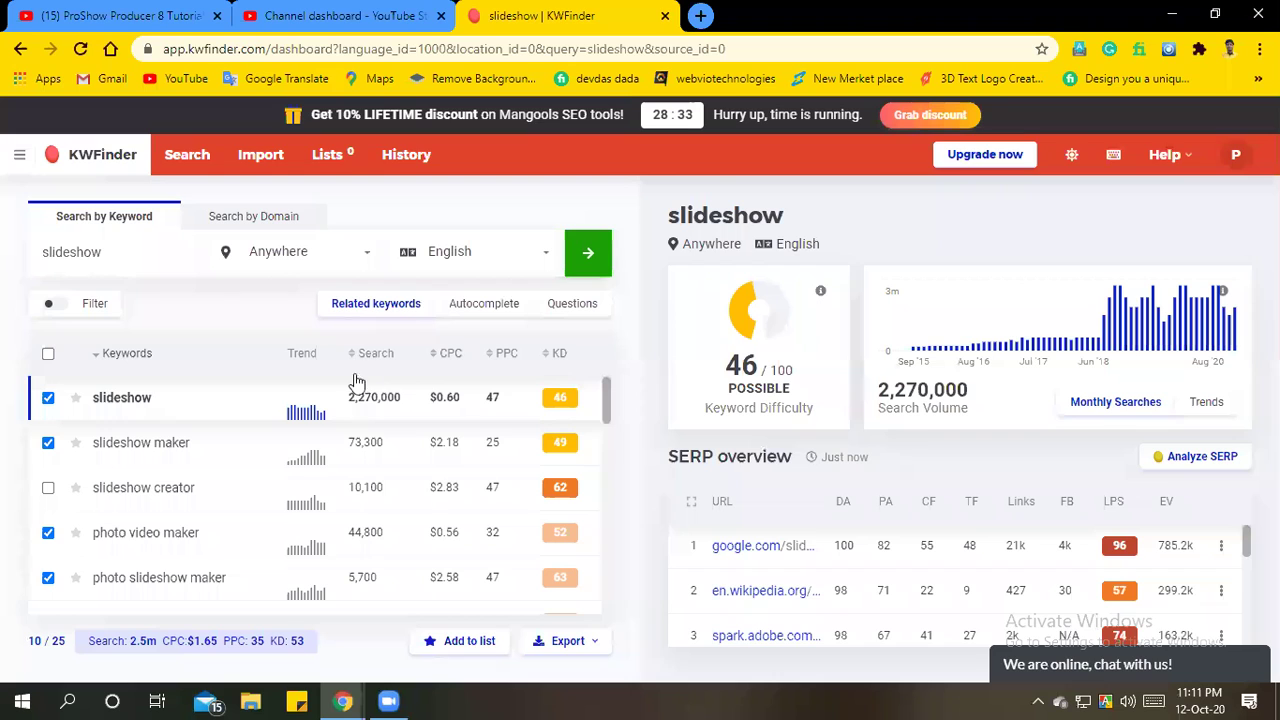
click(247, 446)
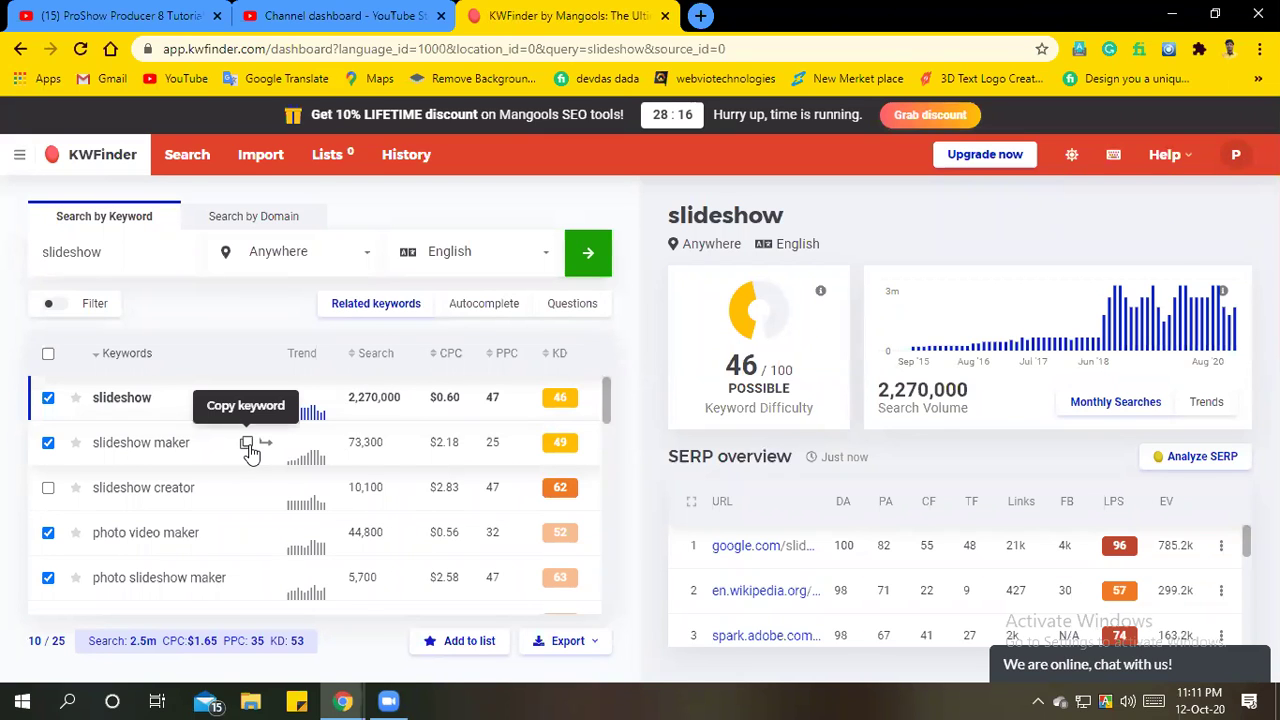
click(336, 17)
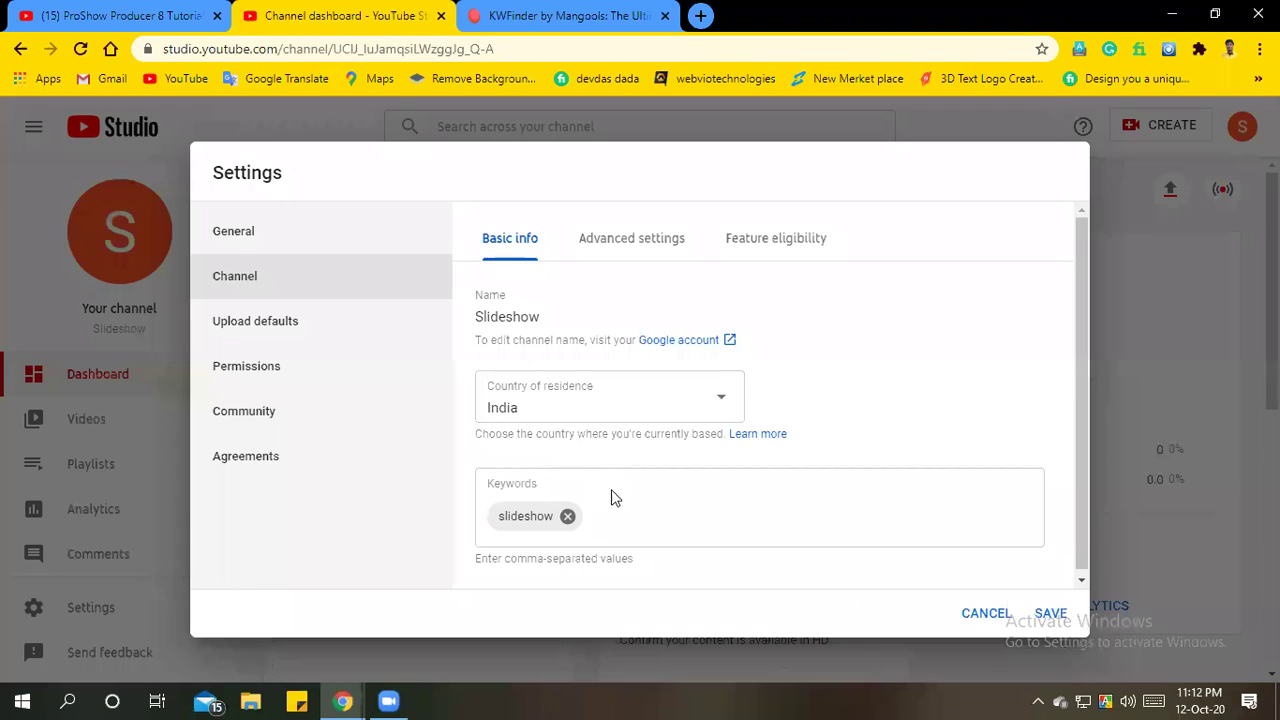
Step: Paste 'slideshow maker' into the channel's Keywords field
click(612, 514)
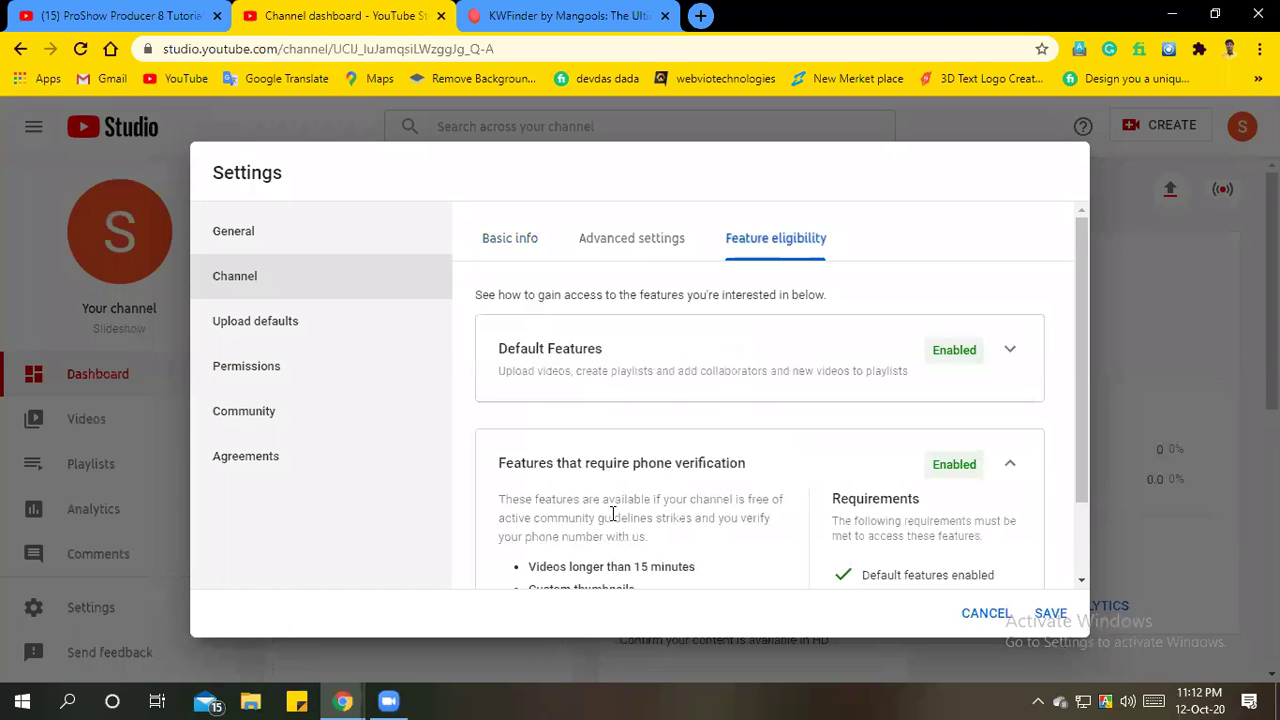
click(511, 248)
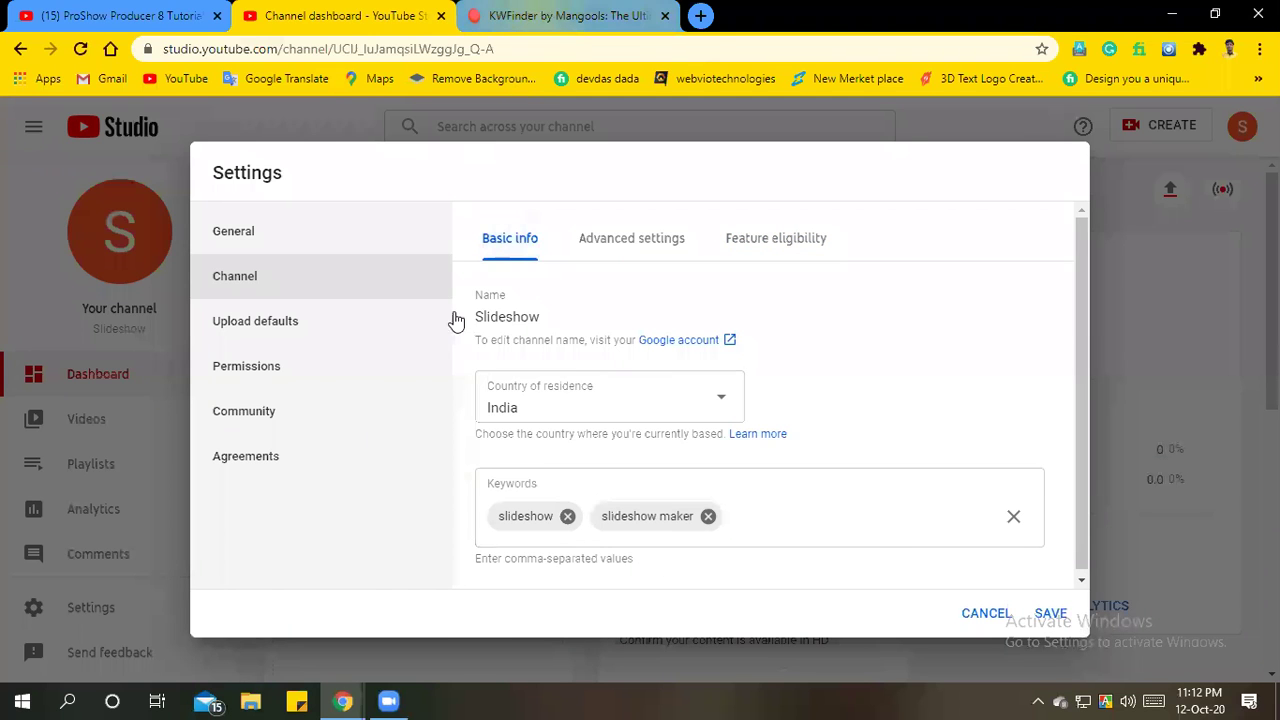
click(566, 16)
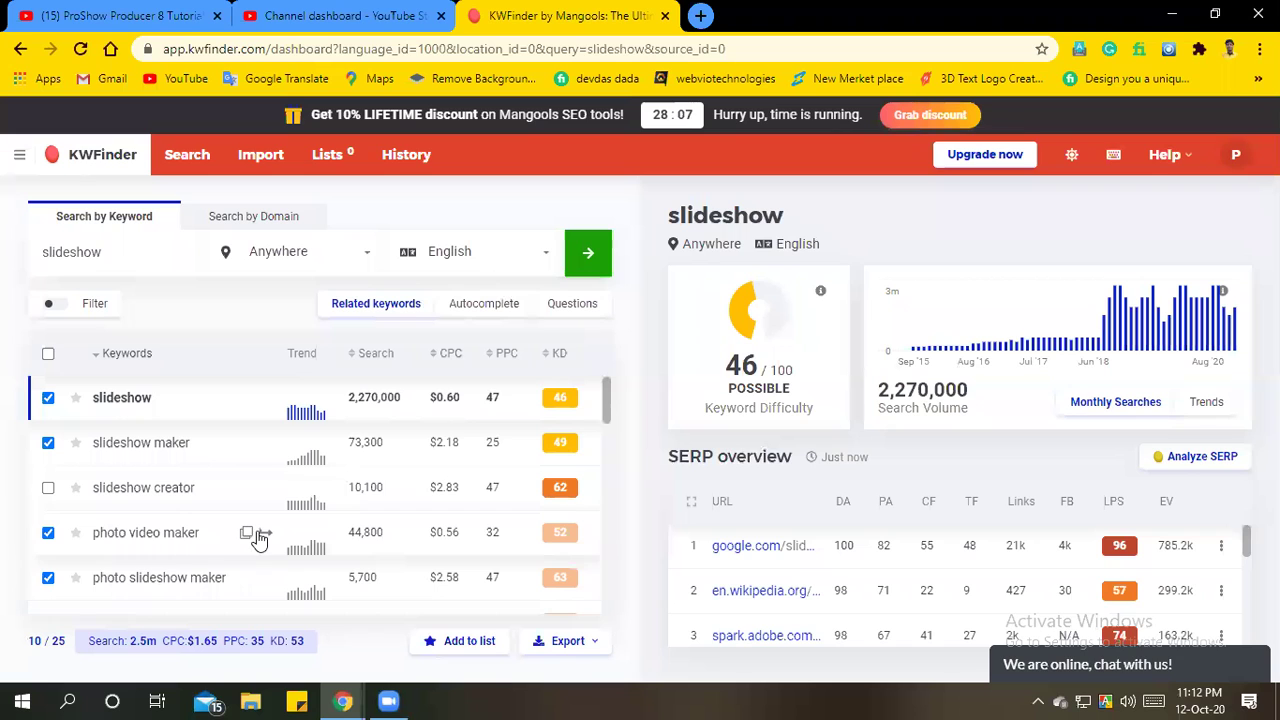
click(340, 16)
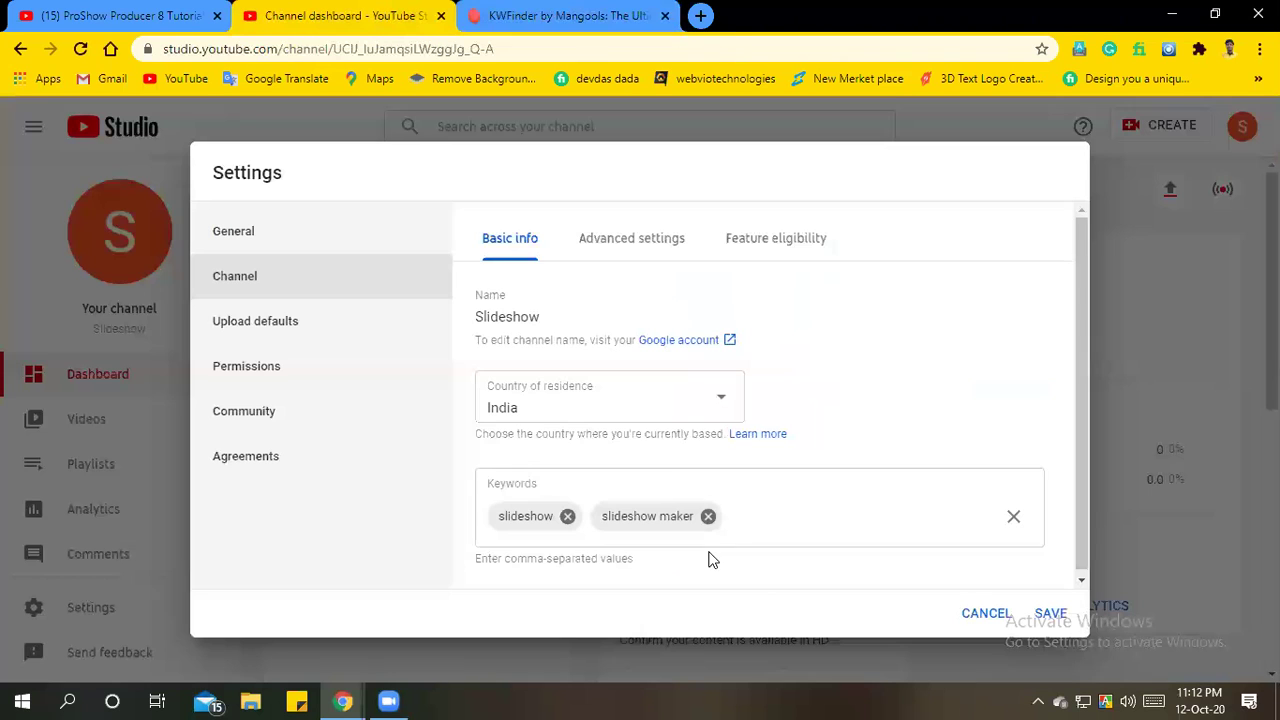
click(795, 517)
click(776, 238)
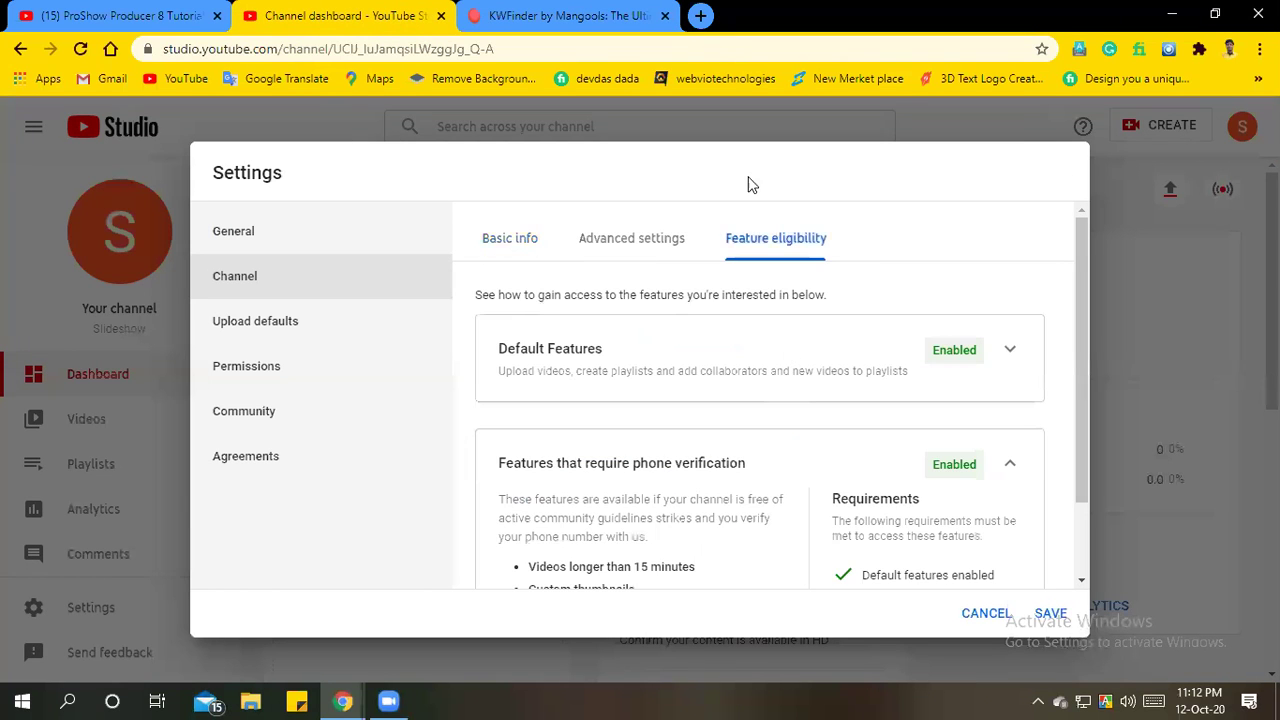
click(525, 239)
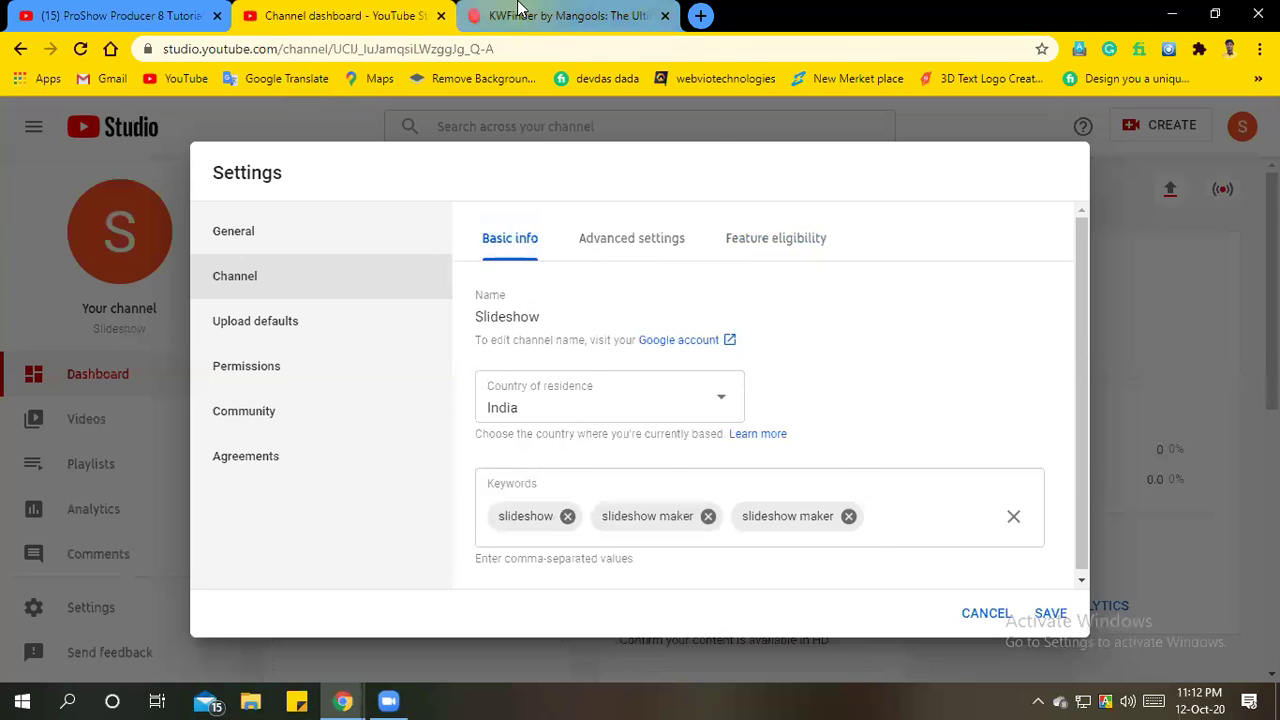
Step: Copy 'photo slideshow maker' from KWFinder and paste it into the channel keywords
click(518, 10)
scroll(348, 530, down, 1)
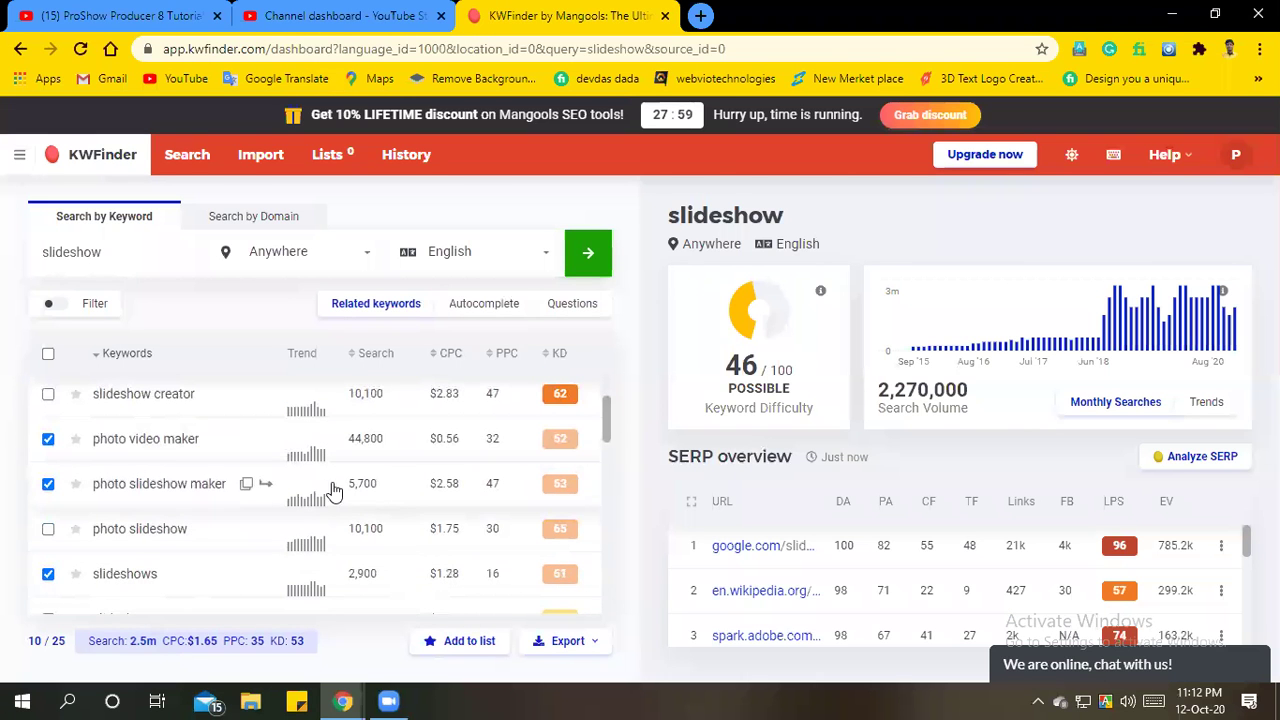
click(246, 484)
click(340, 15)
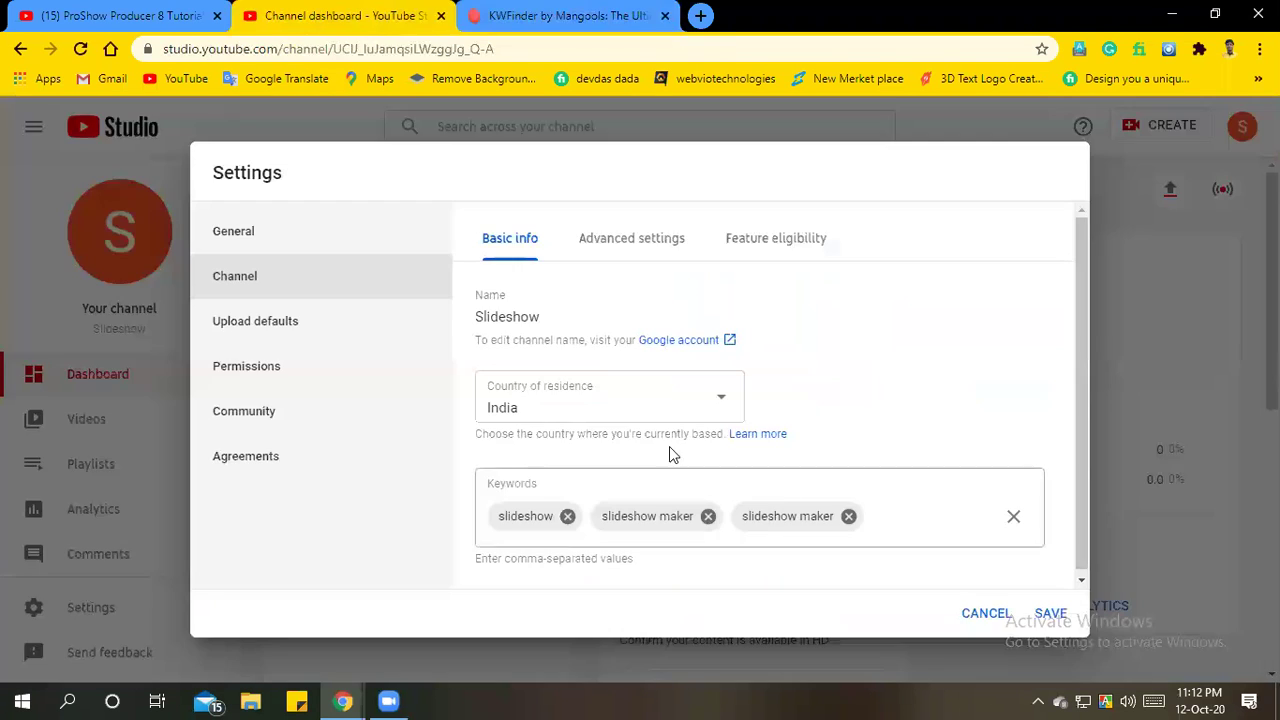
click(917, 521)
click(776, 238)
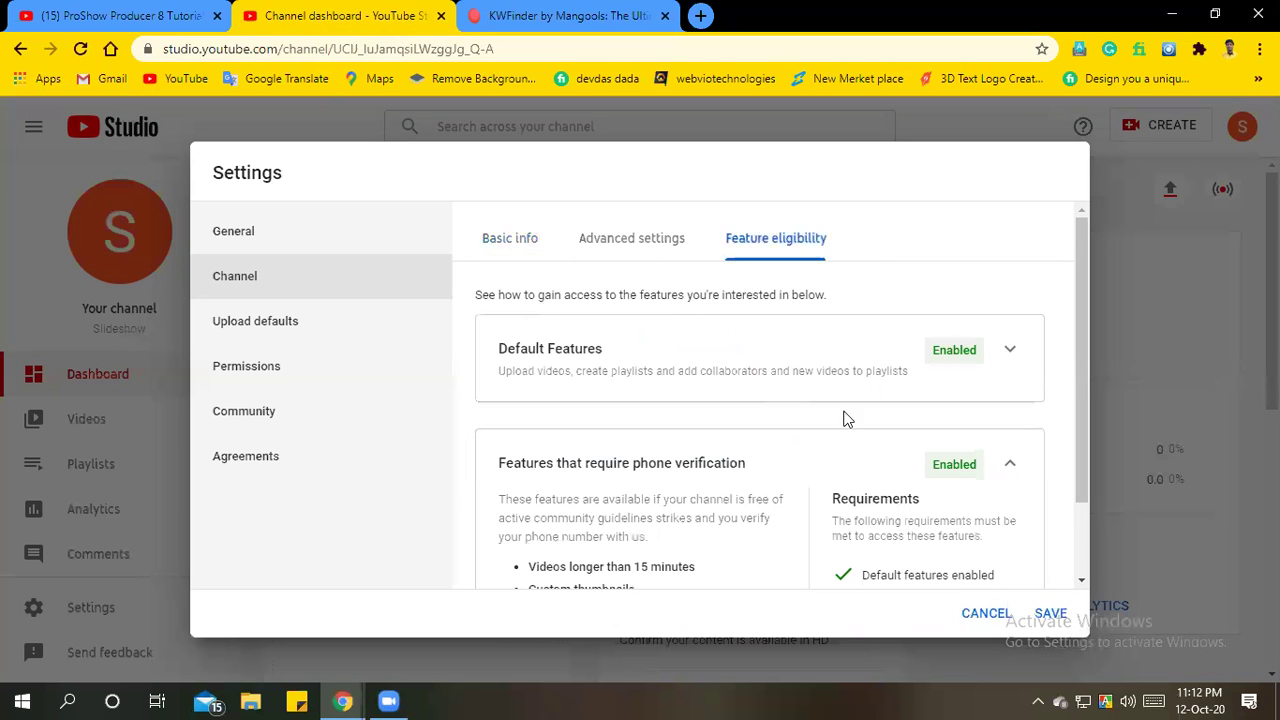
click(510, 238)
Step: Copy 'slideshow maker online' from KWFinder and add it to the channel keywords
click(540, 15)
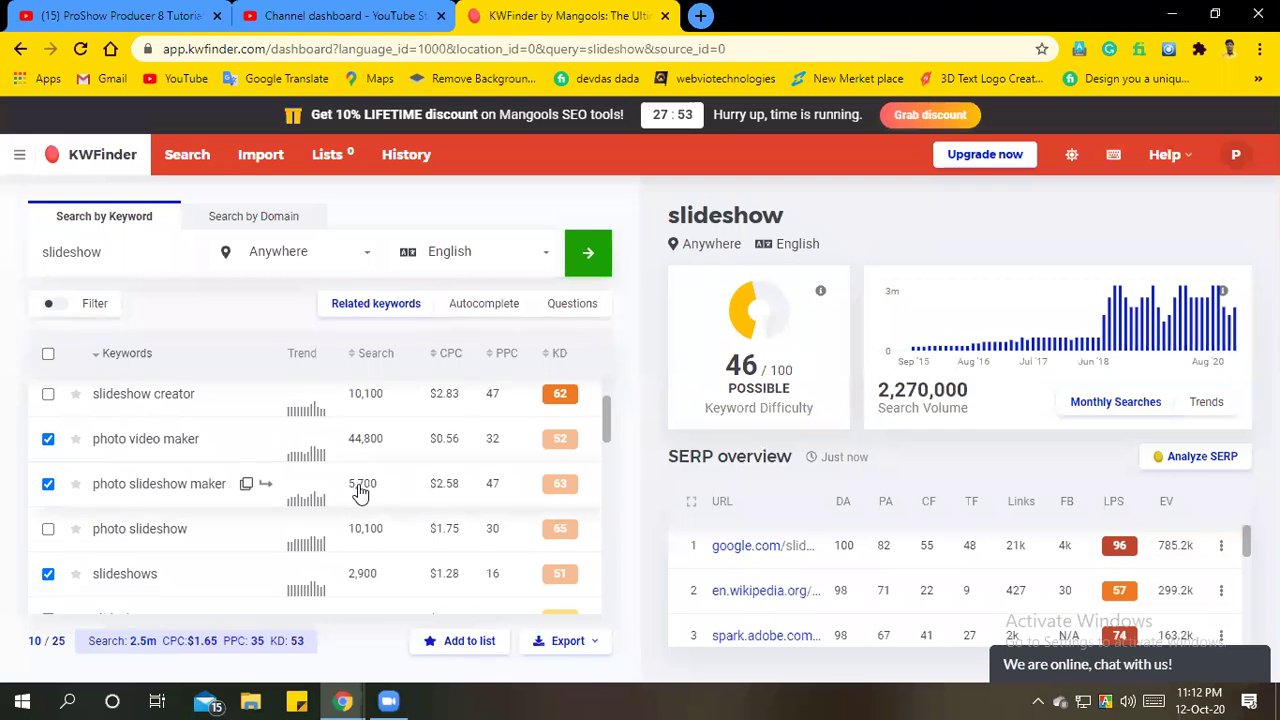
scroll(360, 490, down, 2)
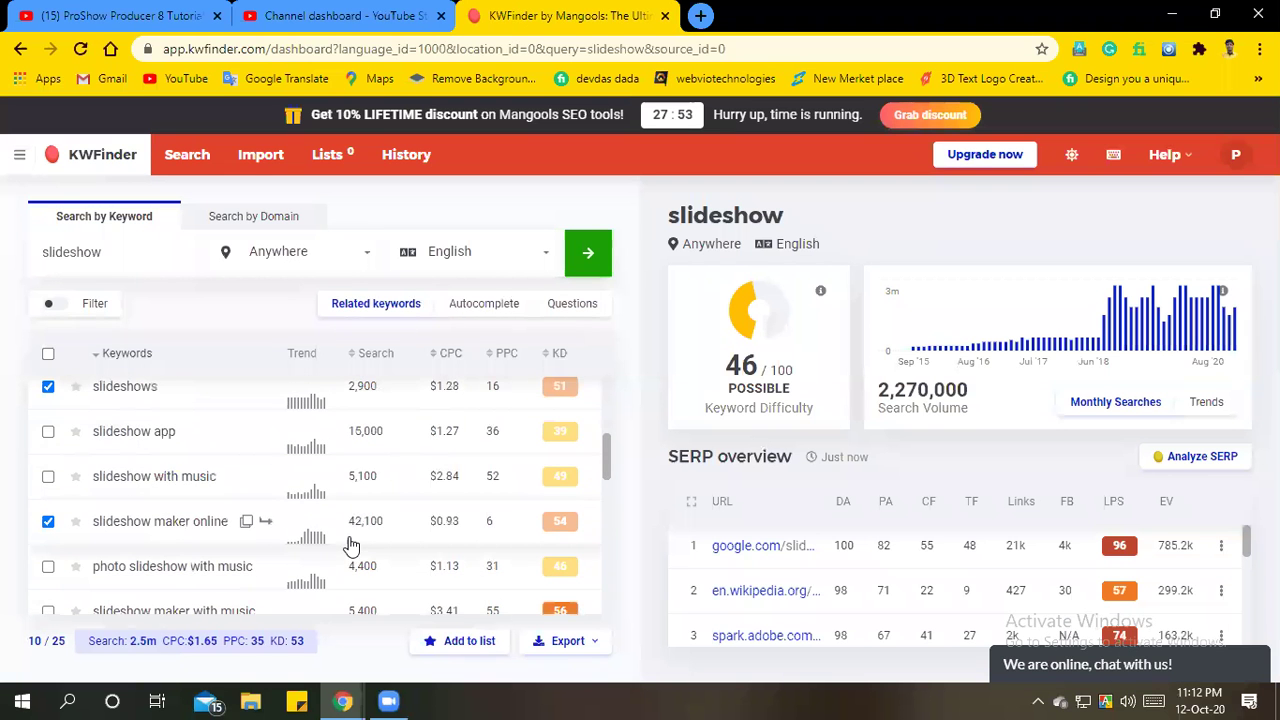
click(246, 523)
click(340, 15)
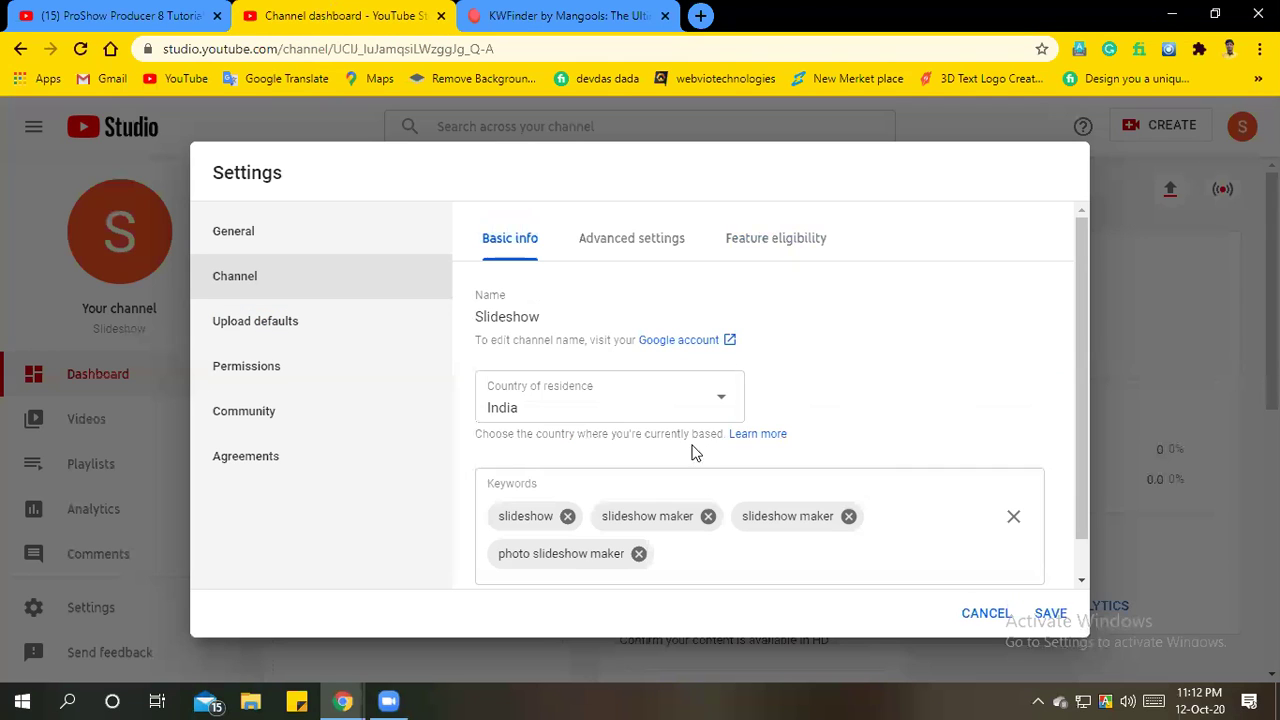
click(822, 566)
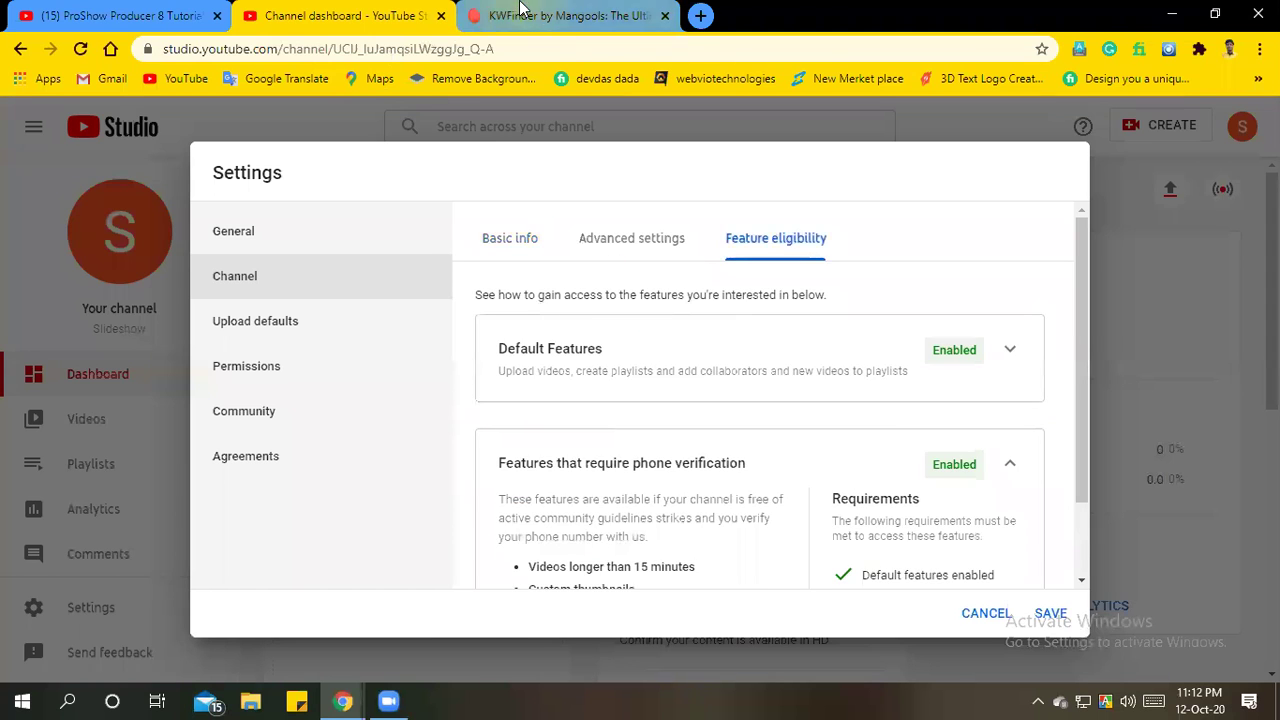
Step: Copy 'video slideshow maker' from KWFinder and add it to the channel keywords
click(519, 10)
scroll(330, 480, down, 2)
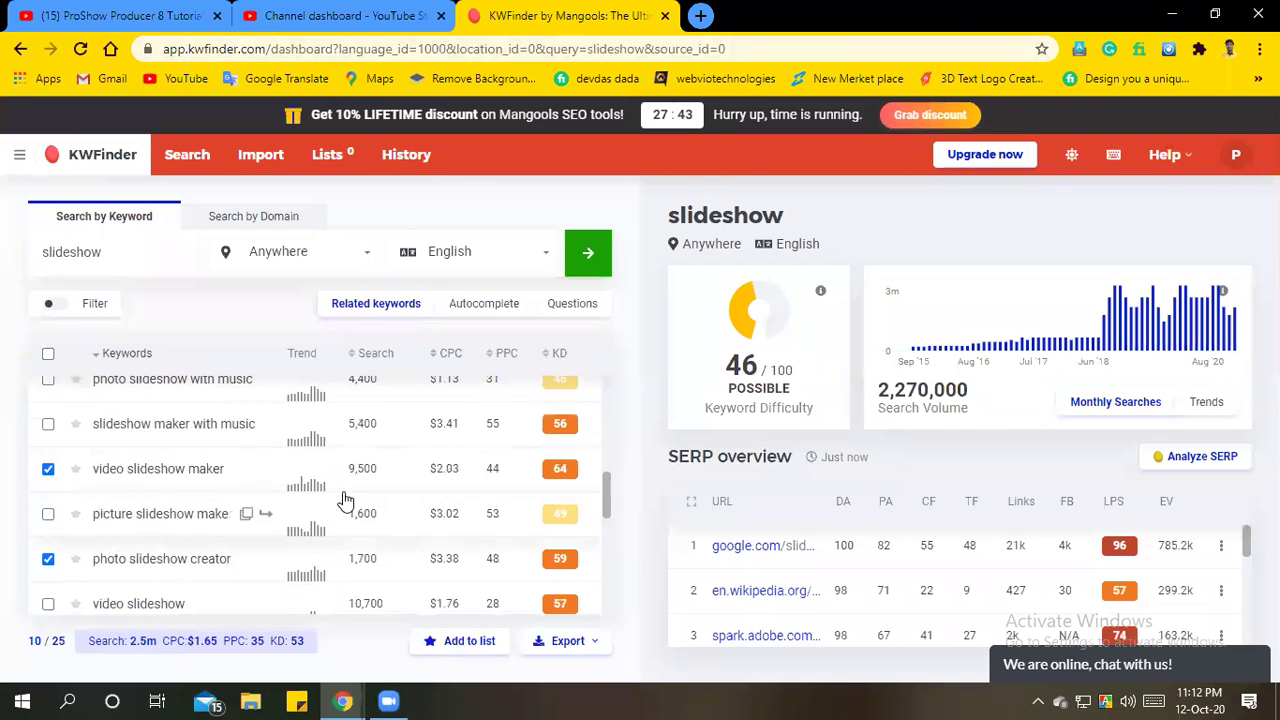
click(246, 468)
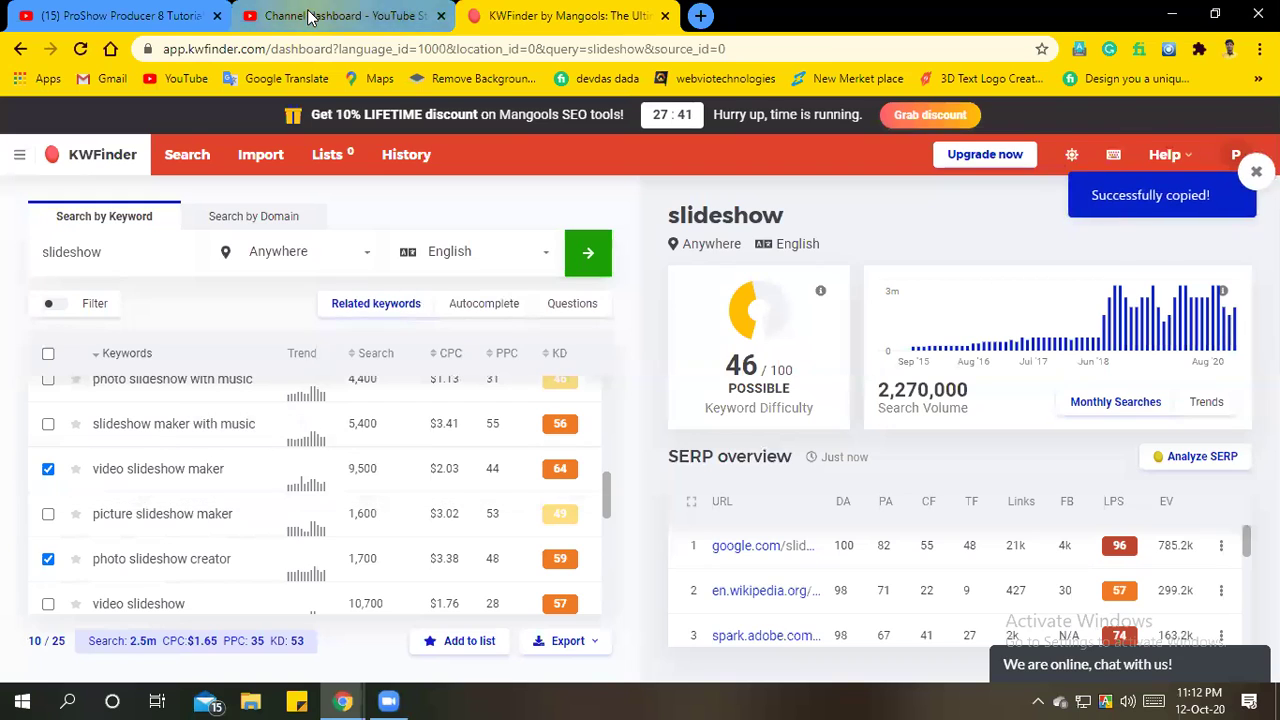
click(310, 15)
scroll(789, 534, down, 1)
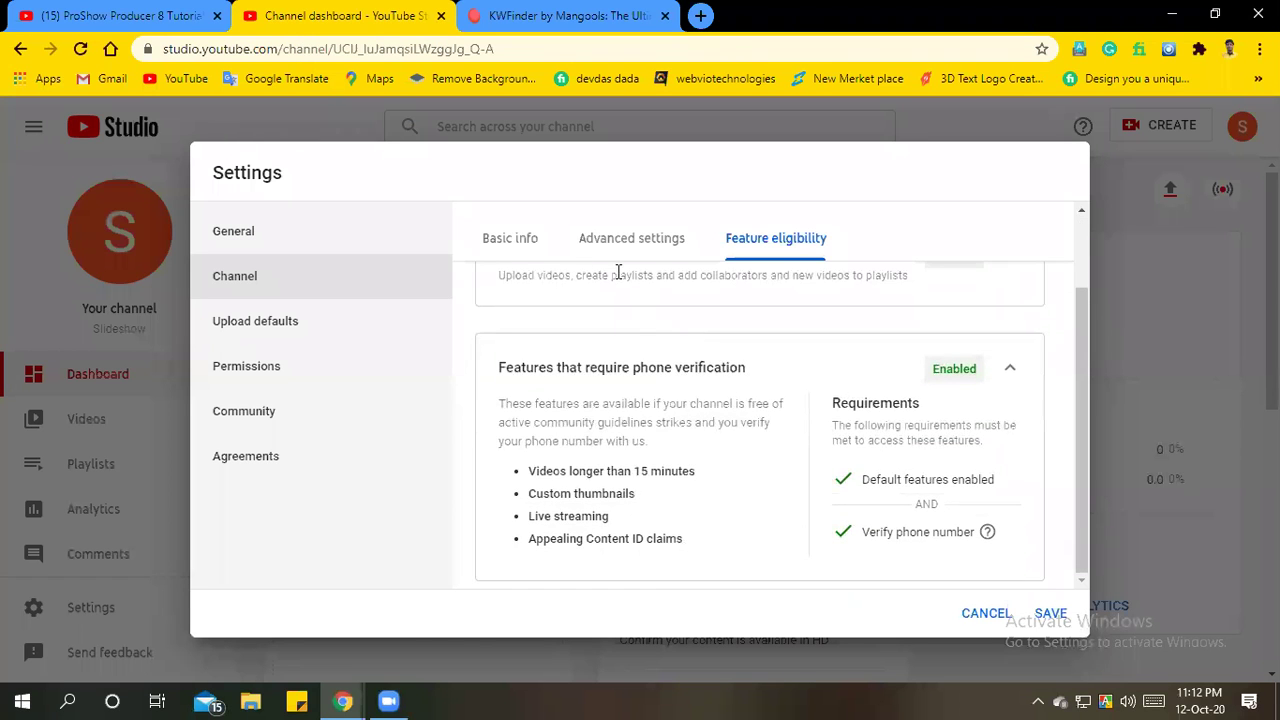
click(526, 240)
click(879, 554)
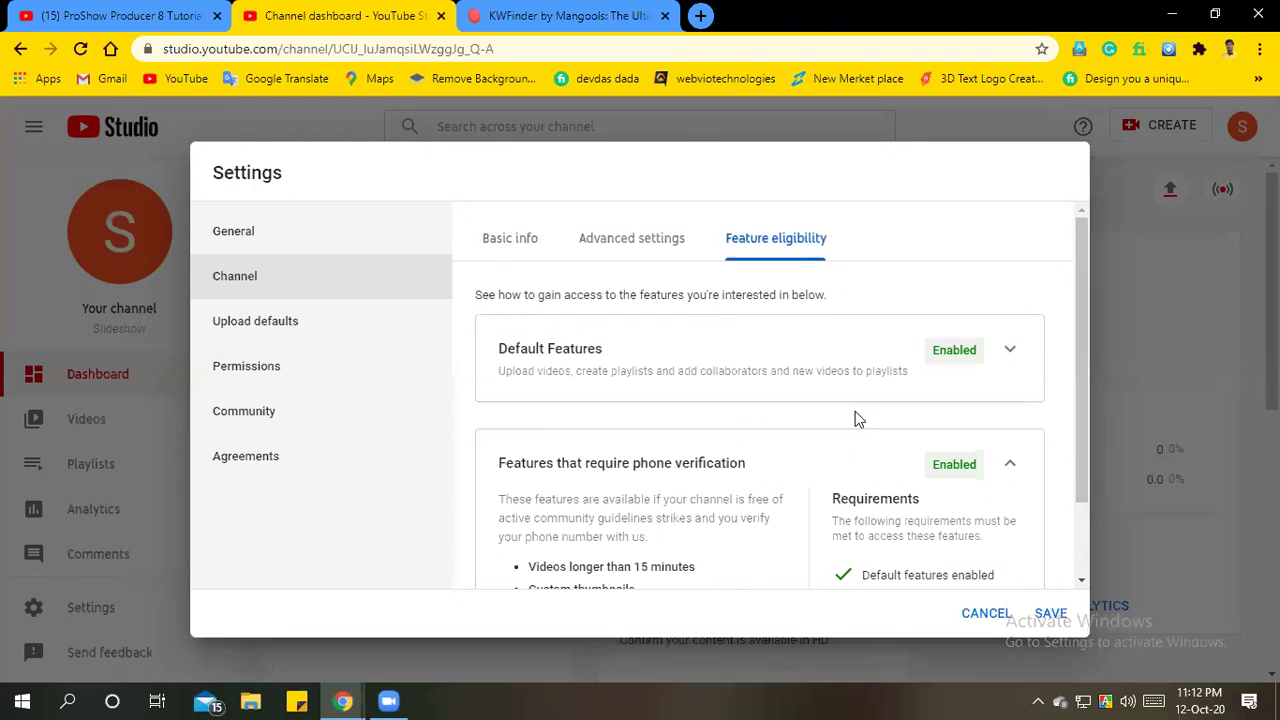
scroll(855, 411, down, 1)
scroll(765, 381, up, 1)
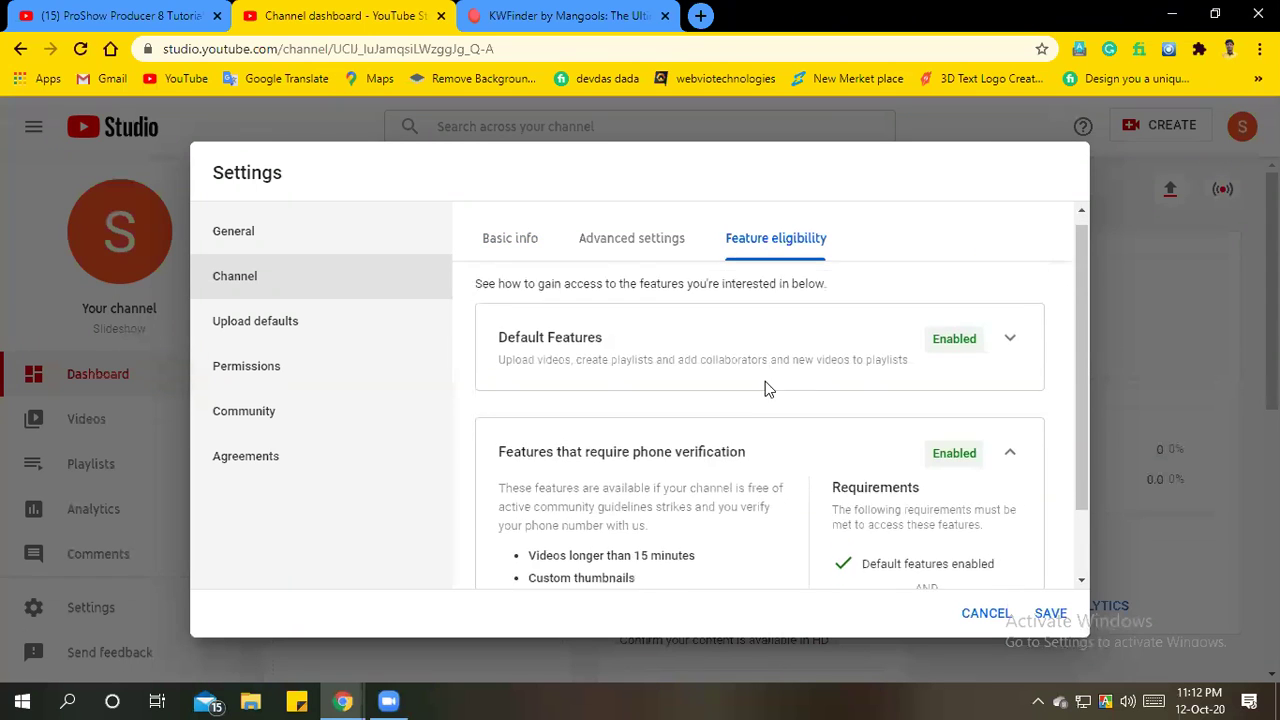
click(523, 240)
scroll(793, 390, down, 1)
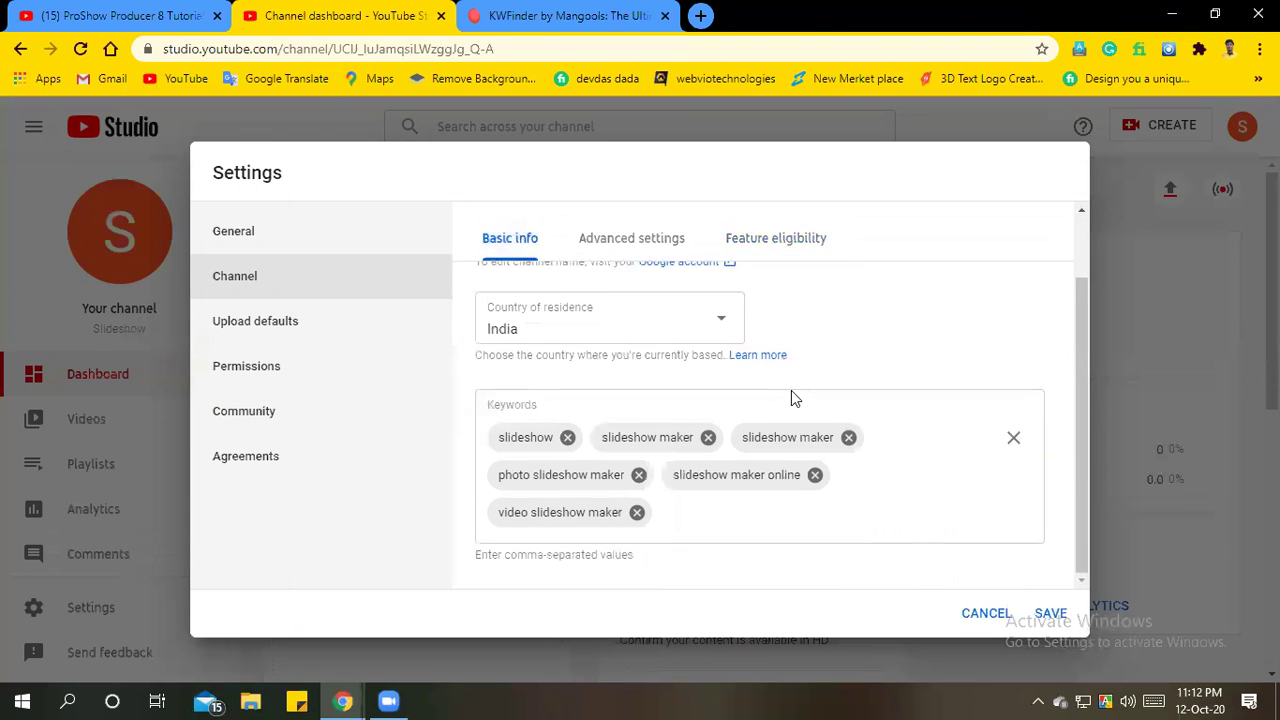
Step: Copy 'free slideshow with music' from KWFinder and paste it into the Keywords box
click(560, 15)
scroll(500, 480, down, 3)
scroll(250, 503, up, 1)
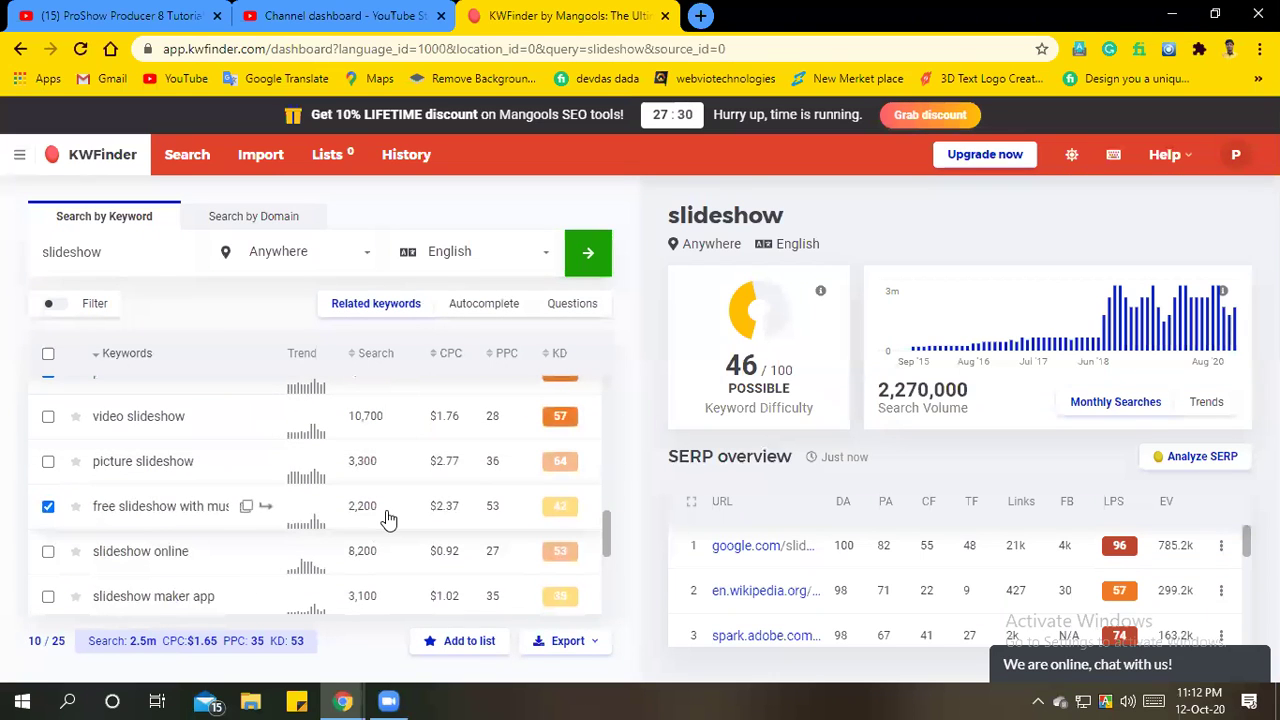
click(246, 507)
click(383, 16)
click(722, 512)
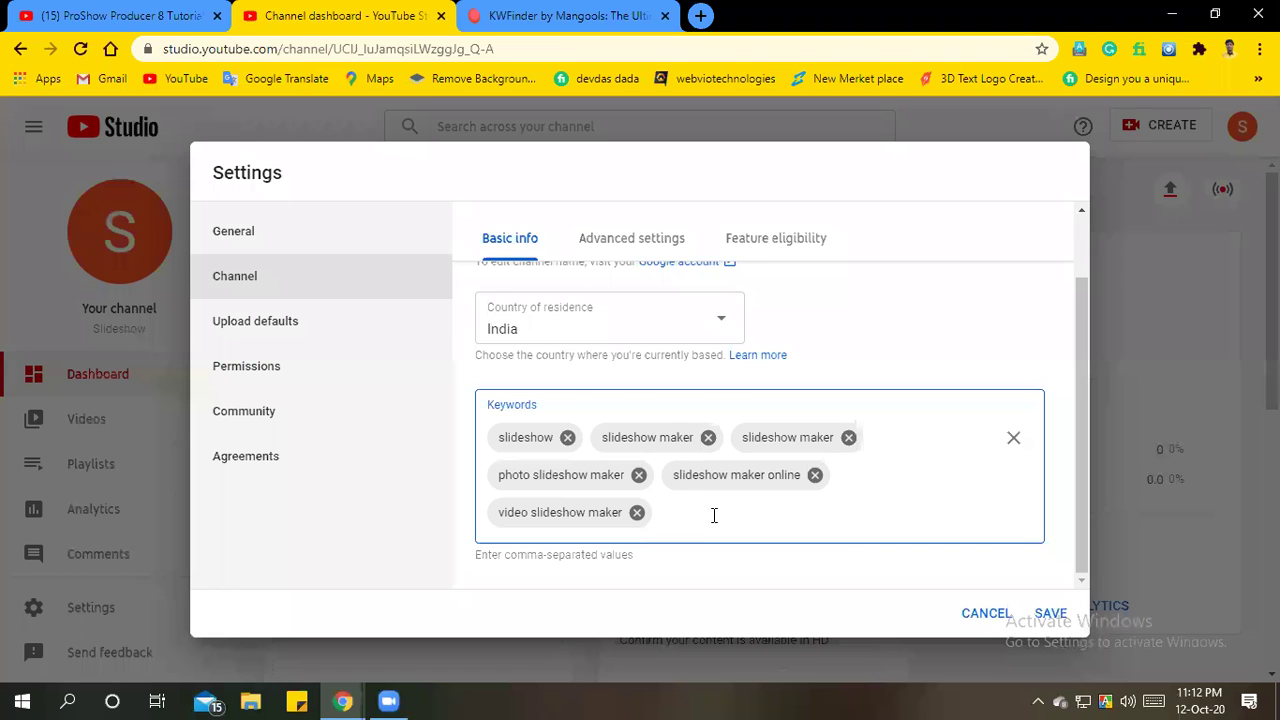
key(ctrl+v)
scroll(705, 520, down, 5)
click(525, 245)
Step: Type the channel owner's name as a new entry in the Basic info Keywords box
scroll(837, 523, down, 2)
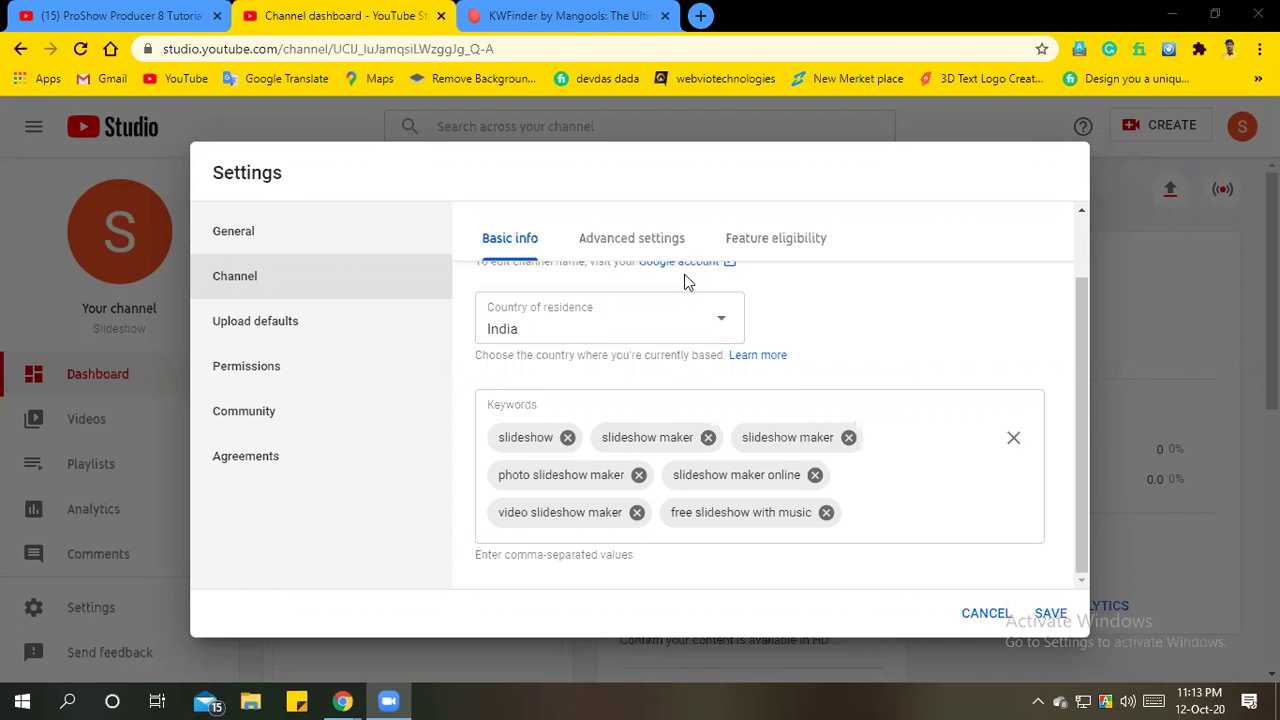
click(870, 515)
text(Printin)
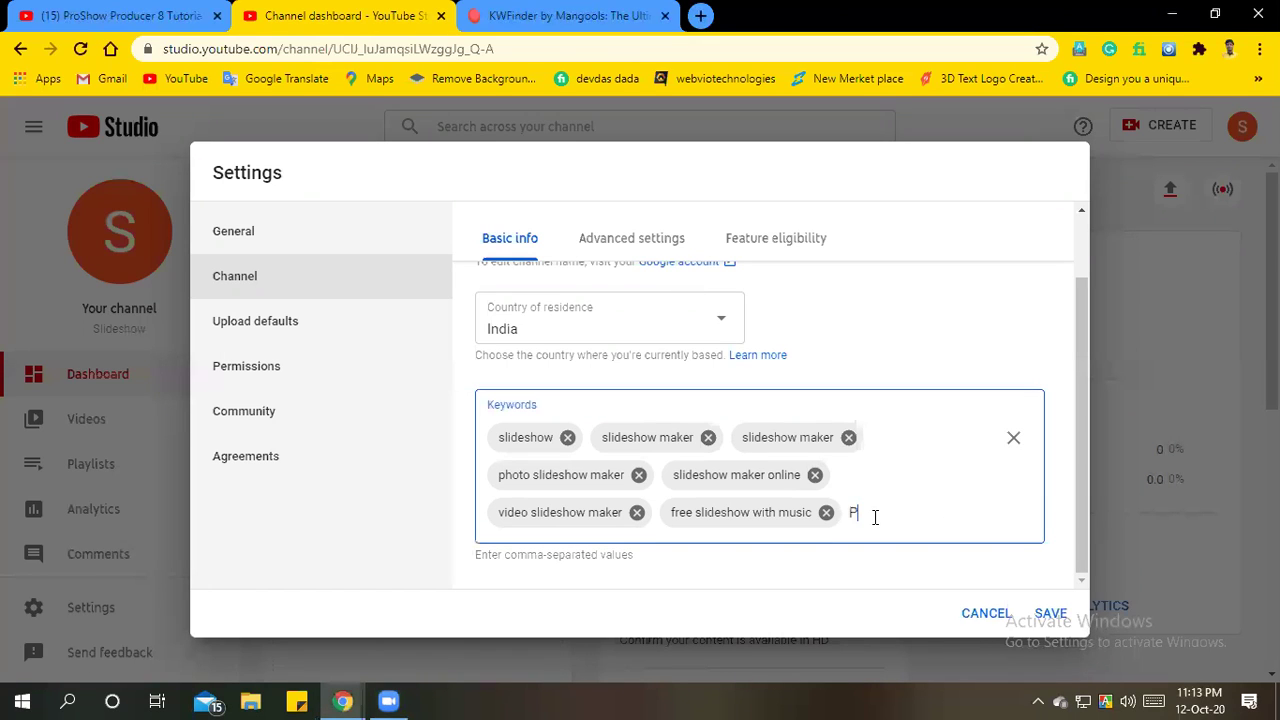
text(aj paul)
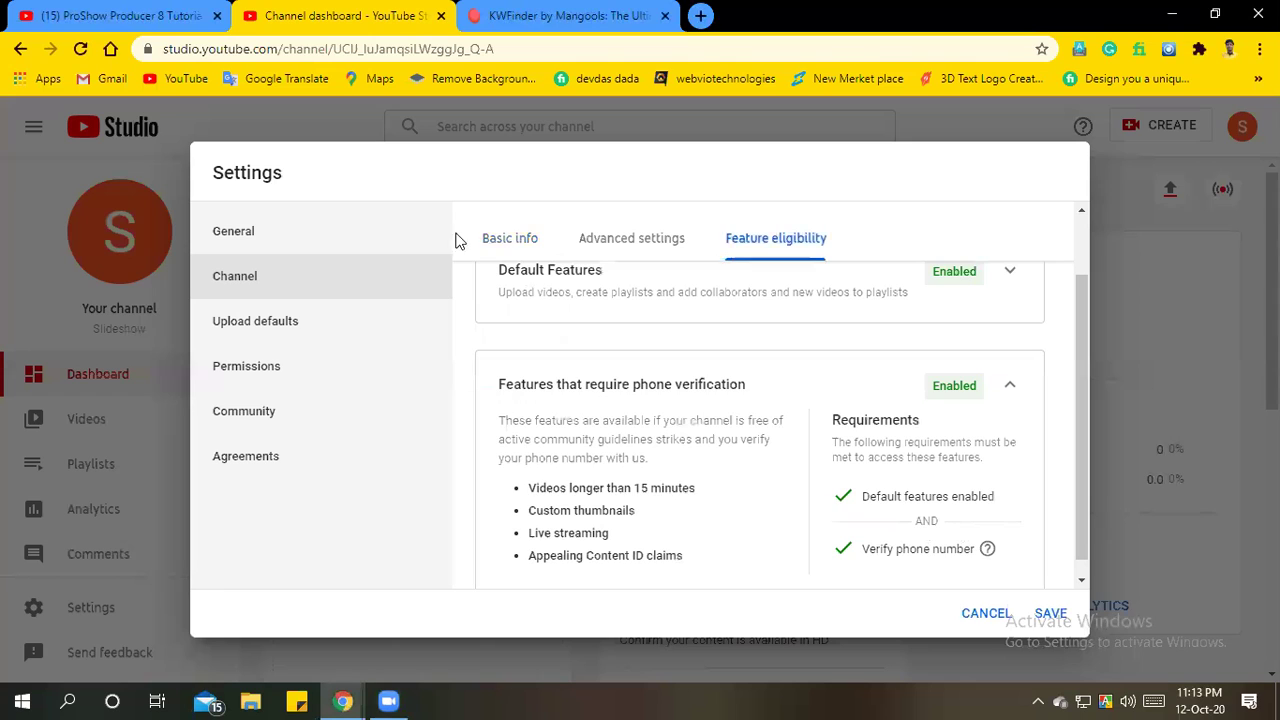
click(516, 246)
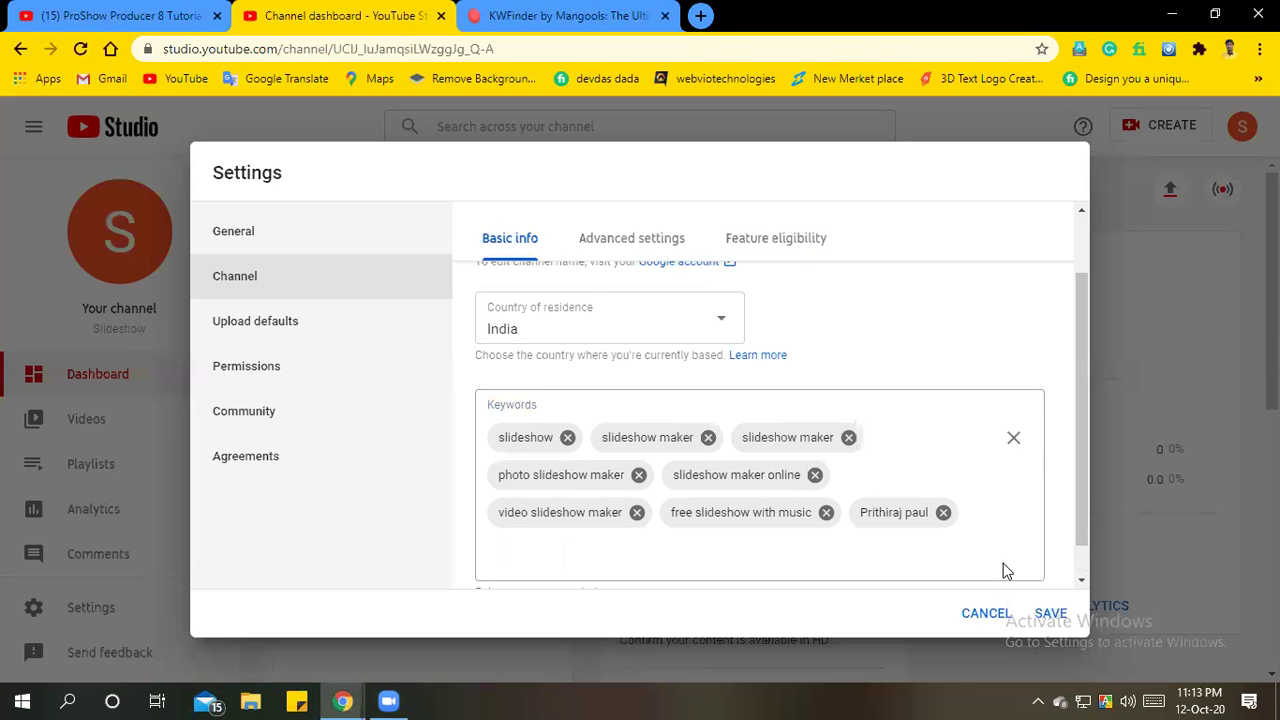
scroll(1005, 570, down, 1)
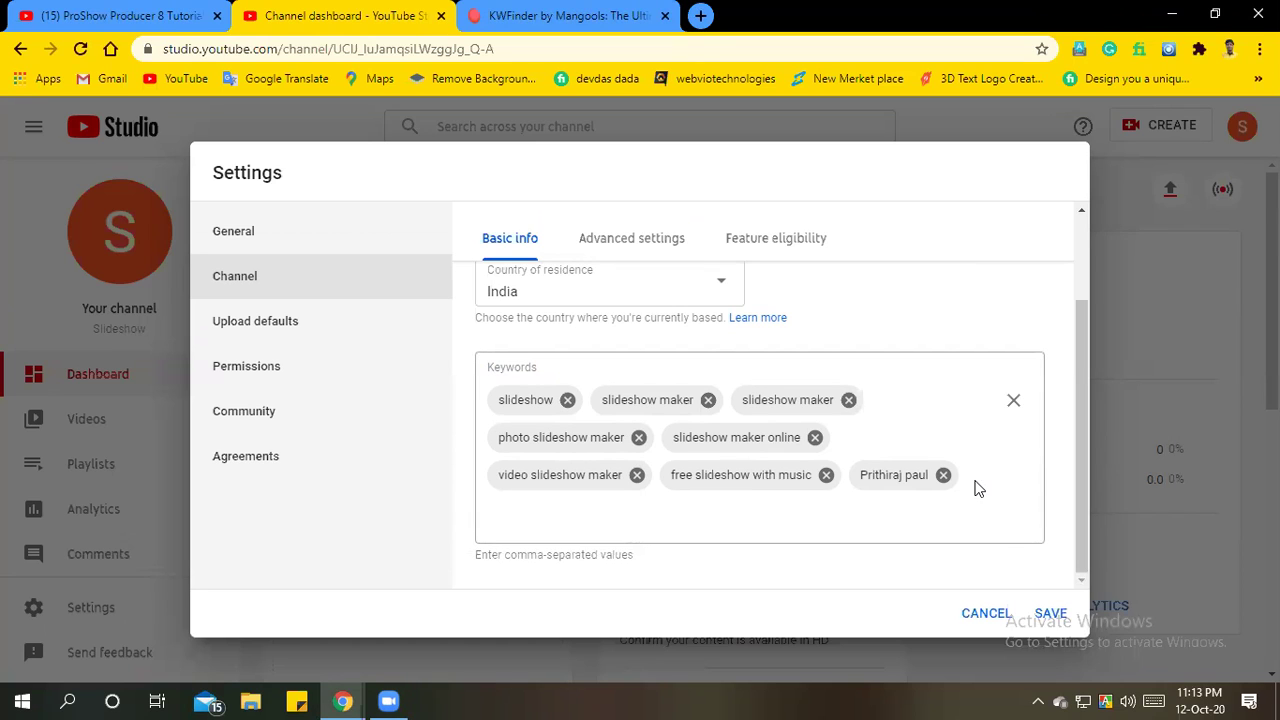
scroll(908, 434, up, 1)
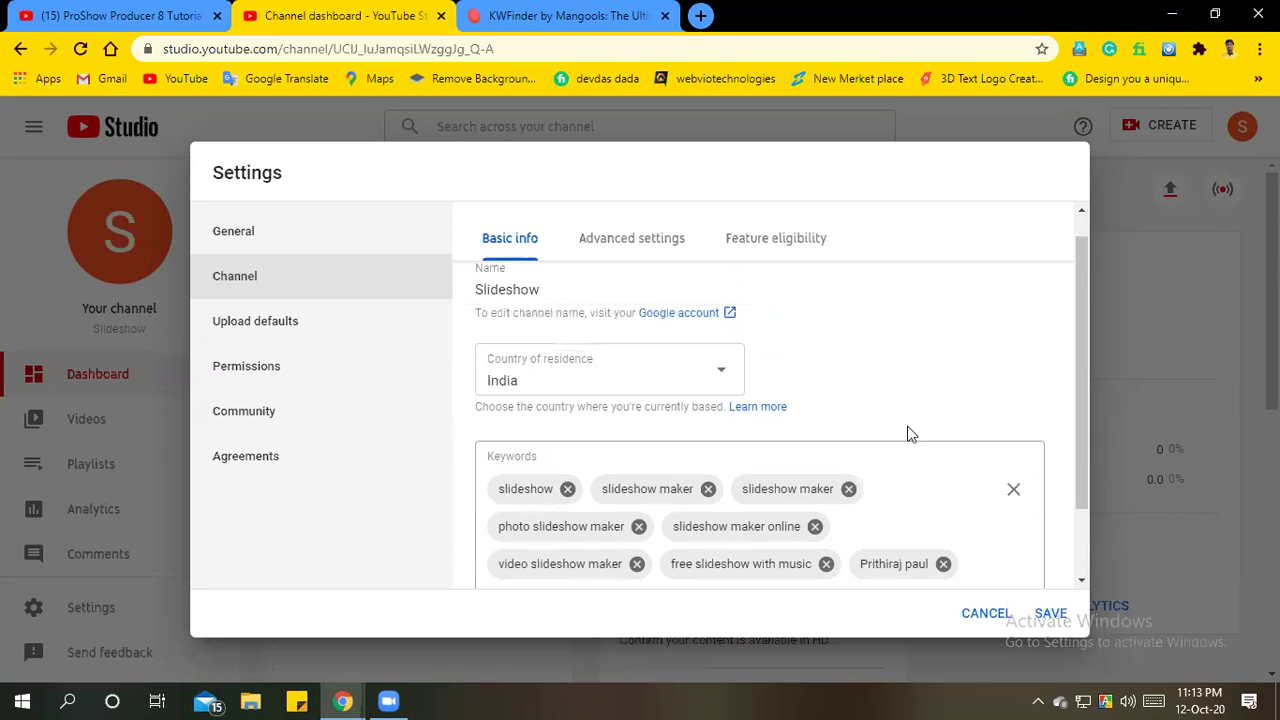
scroll(909, 503, down, 1)
click(783, 517)
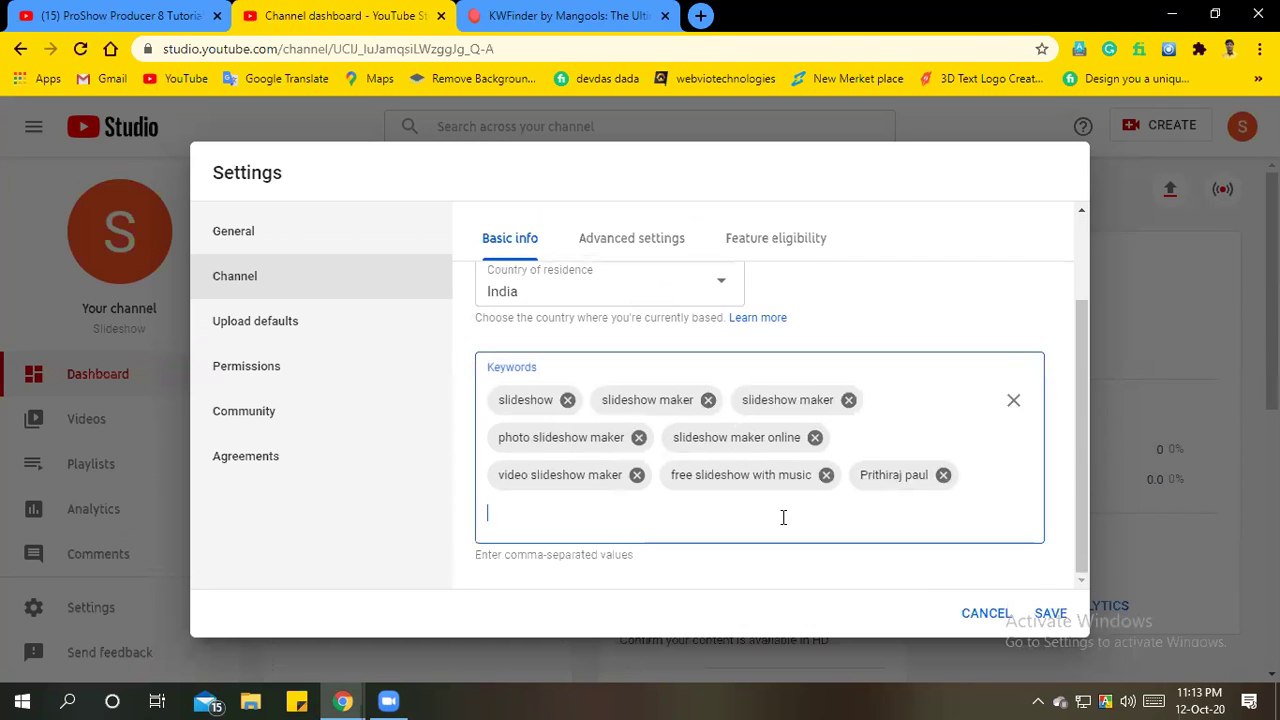
text(Prithiraj)
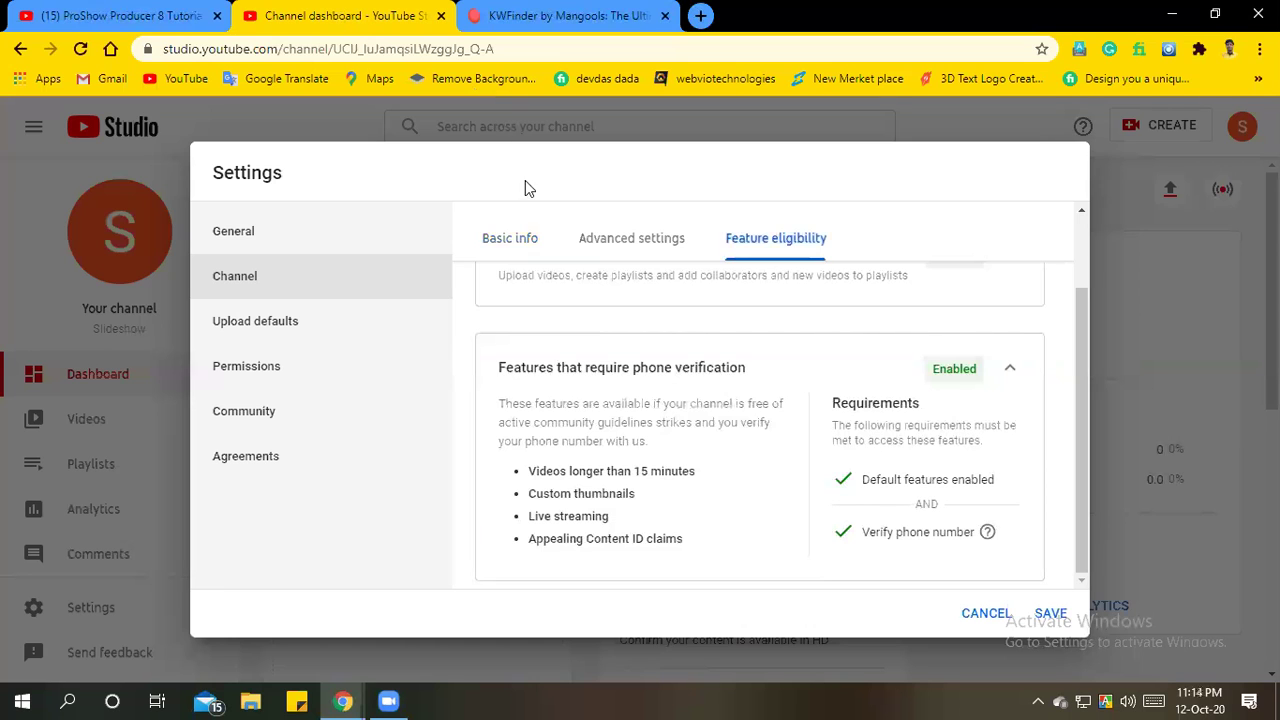
click(505, 242)
Step: Save the channel keyword settings and look over the Channel dashboard
click(1051, 614)
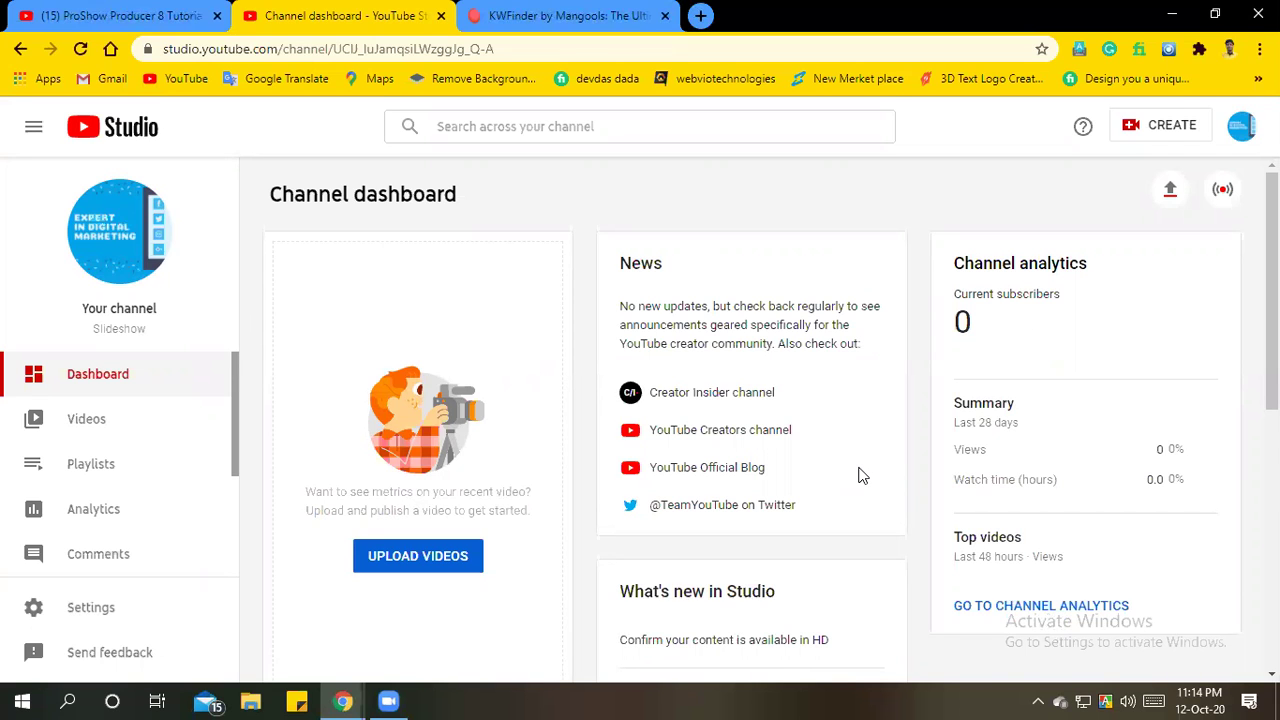
scroll(842, 393, down, 2)
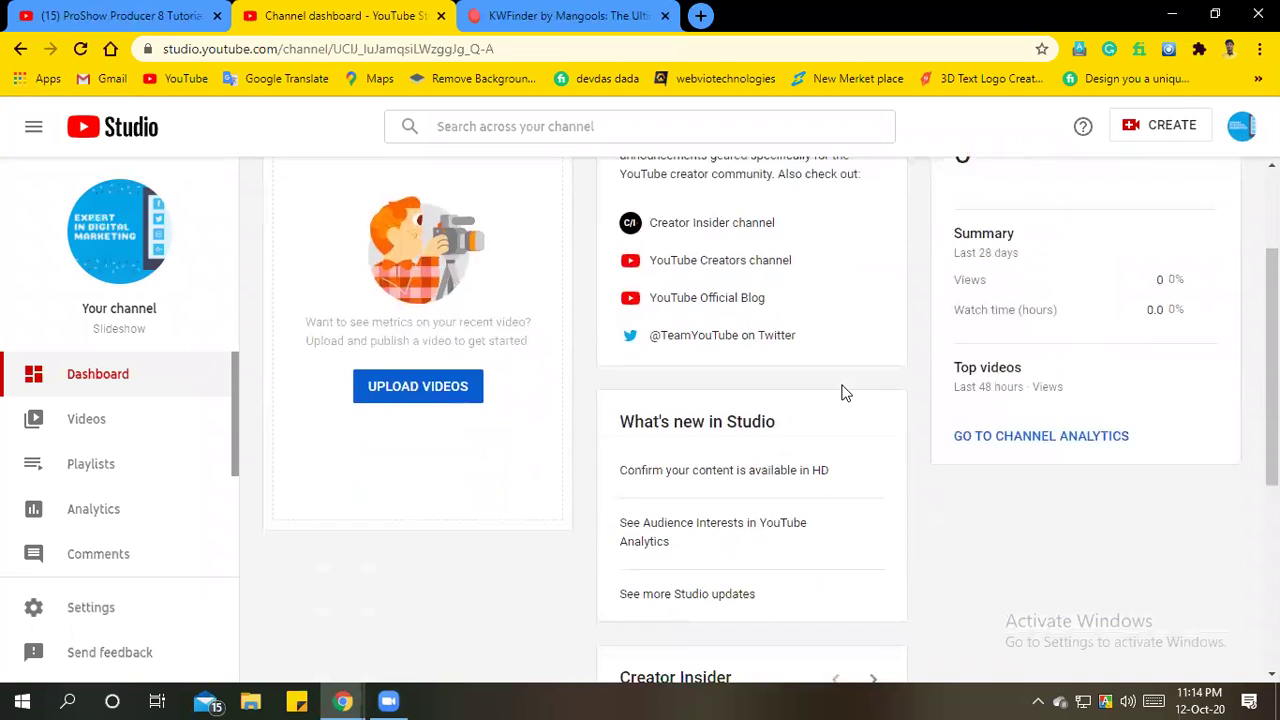
scroll(842, 393, up, 2)
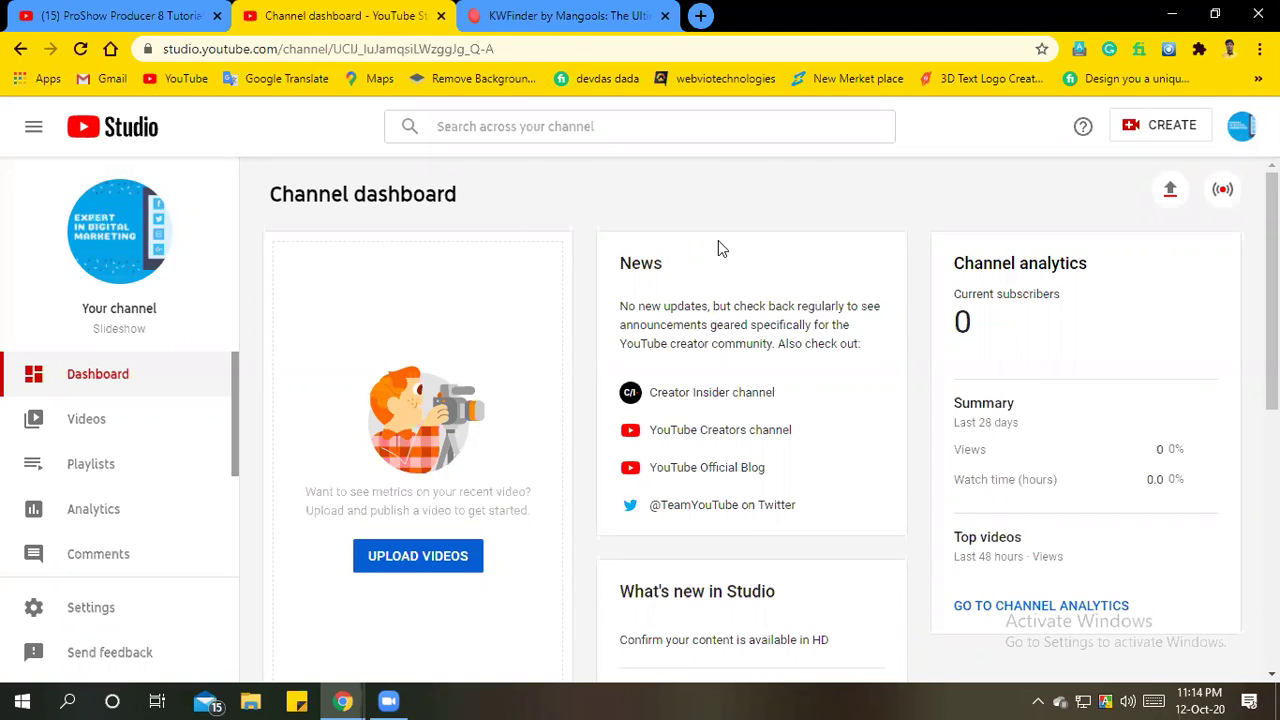
Step: Upload Freelancing Free Suport School.mp4 from the Camtasia video folder on My SD Card (E:)
click(1160, 128)
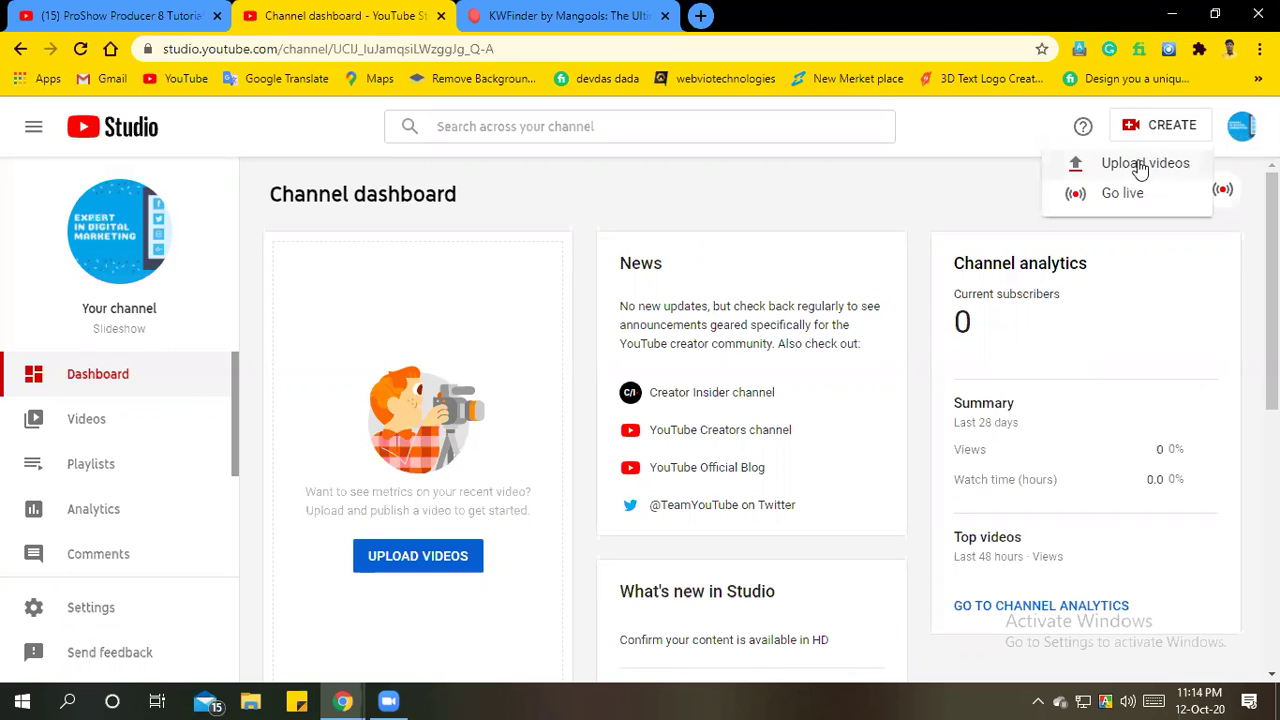
click(1140, 165)
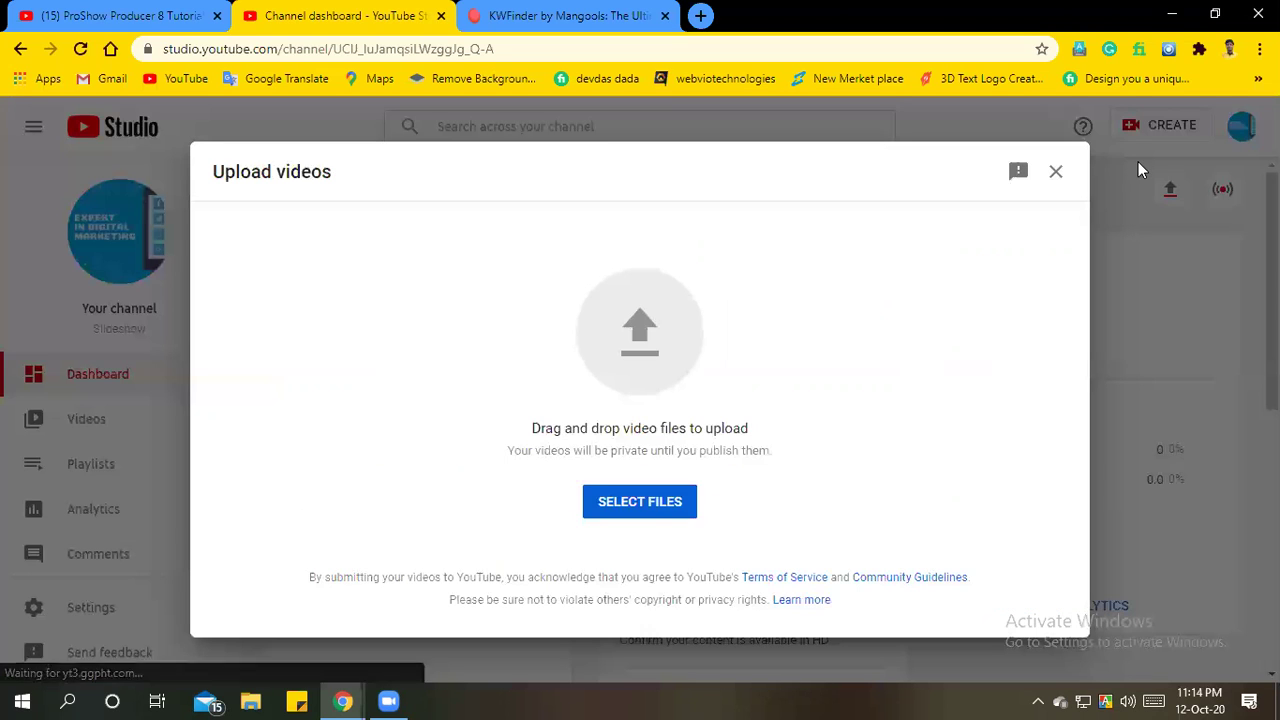
click(643, 500)
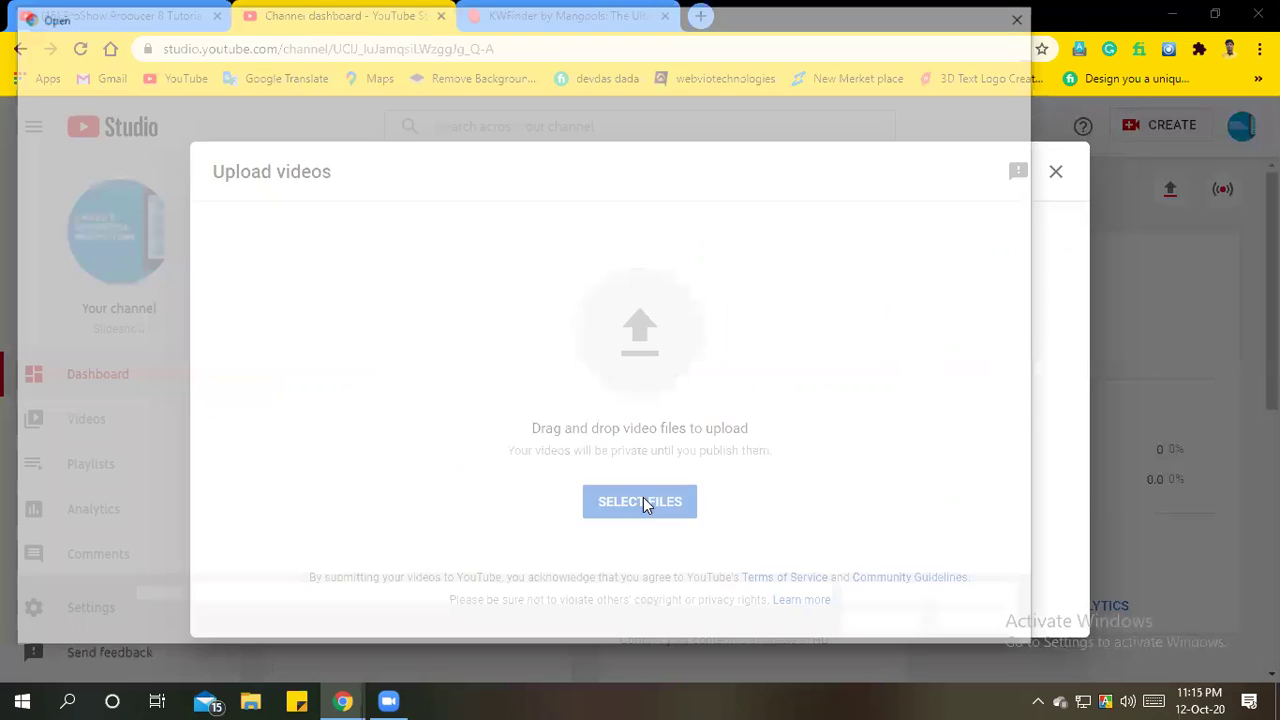
click(108, 492)
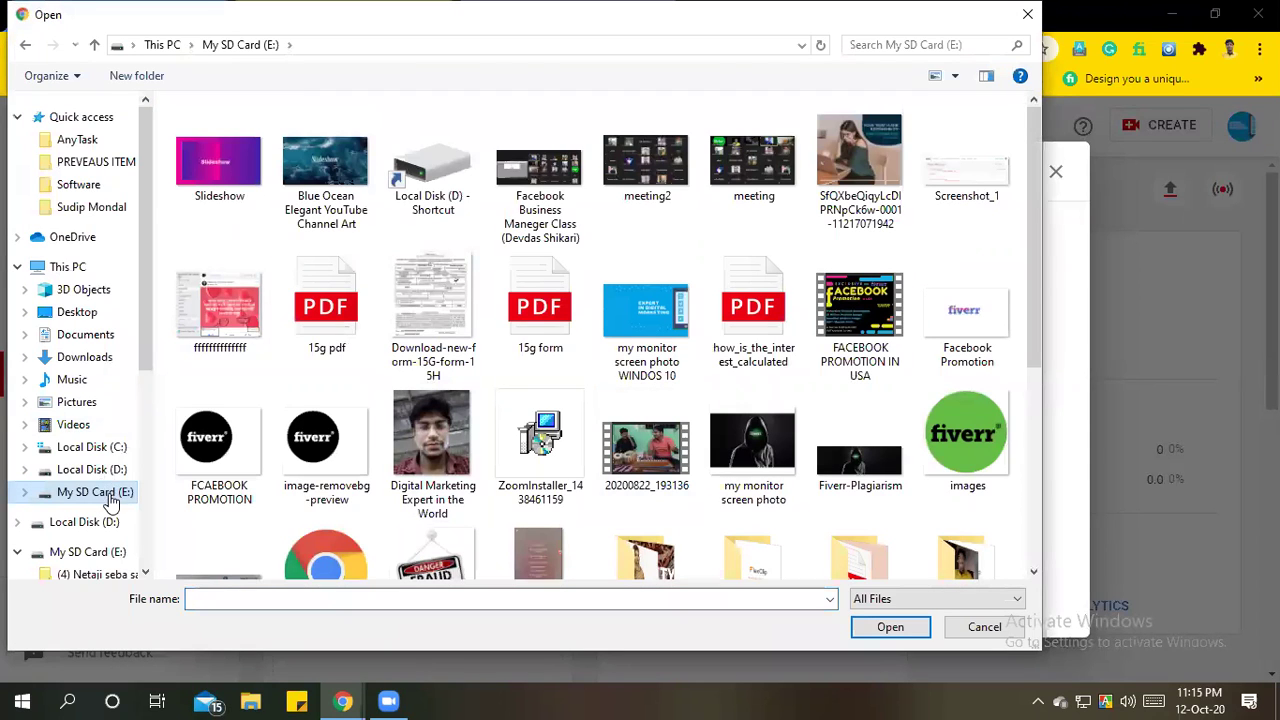
scroll(318, 402, down, 3)
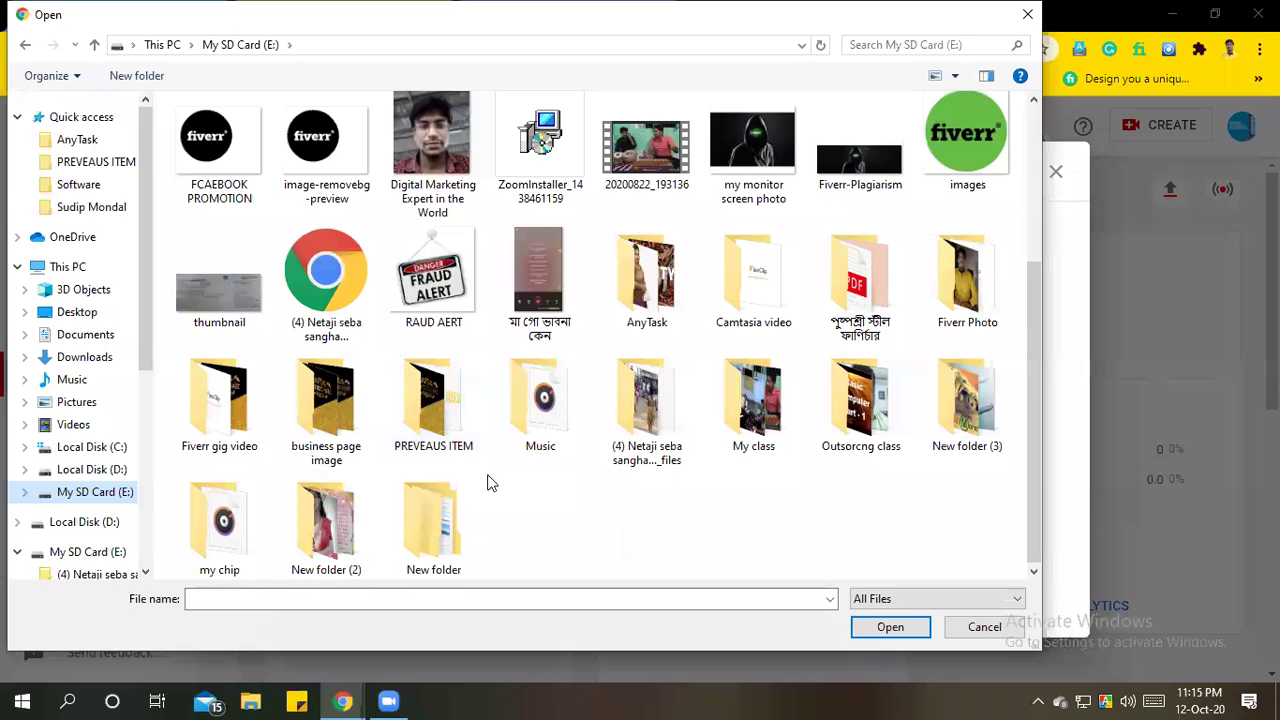
scroll(490, 483, up, 3)
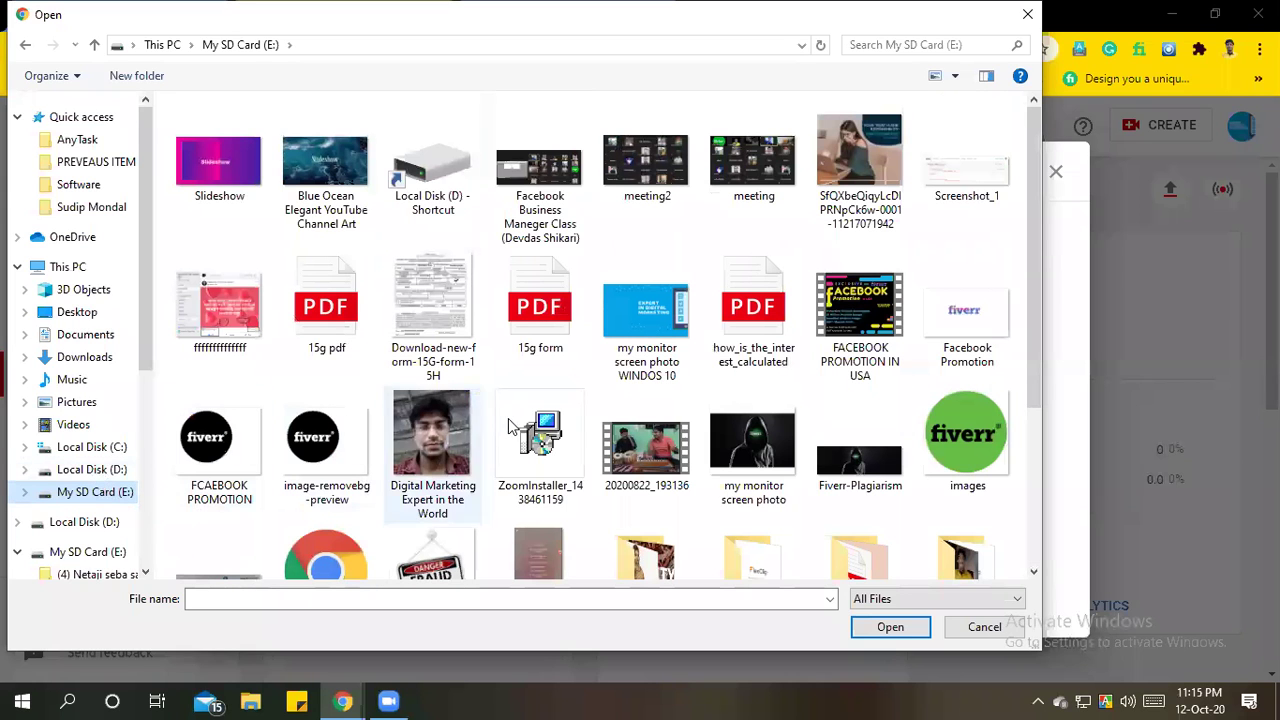
scroll(686, 343, down, 3)
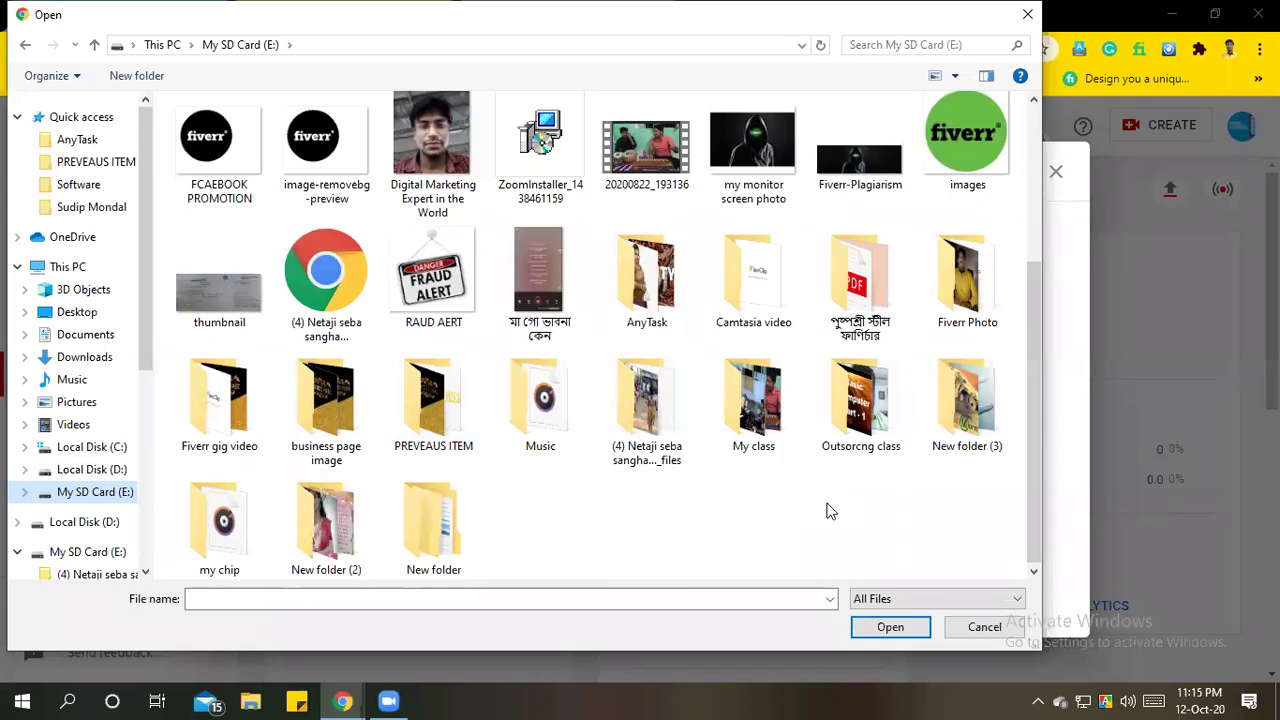
double_click(746, 300)
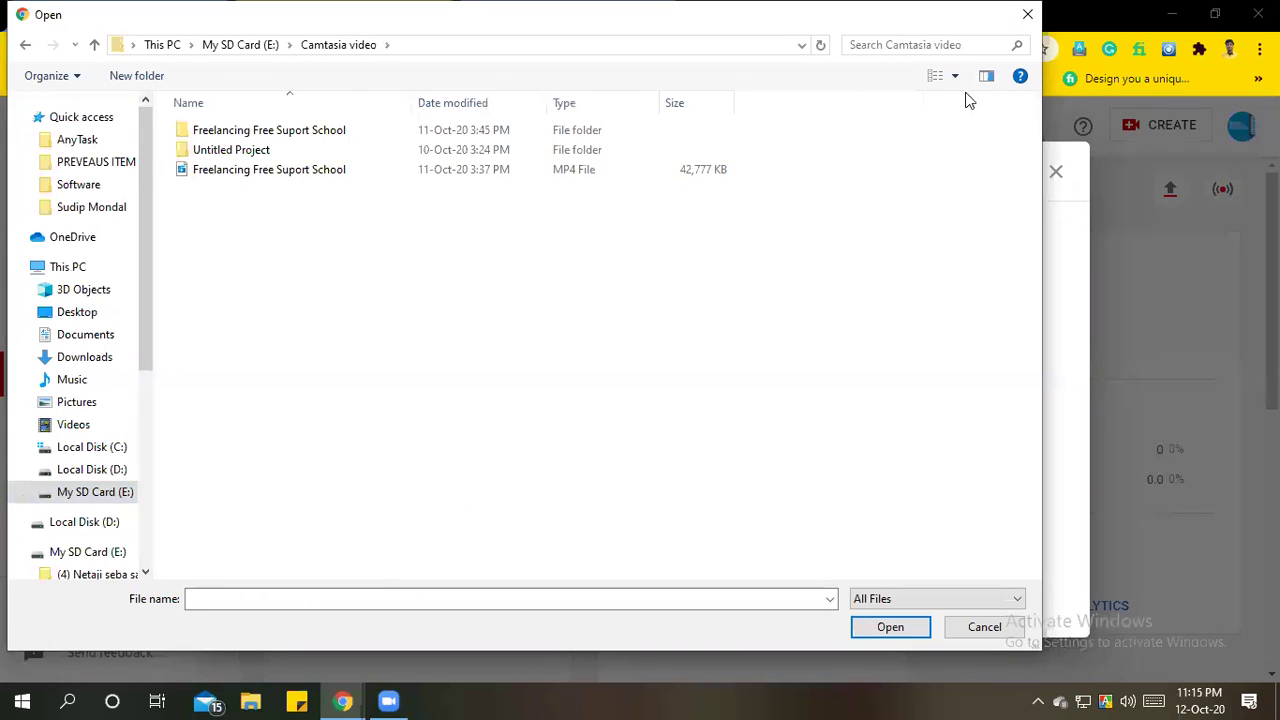
double_click(351, 171)
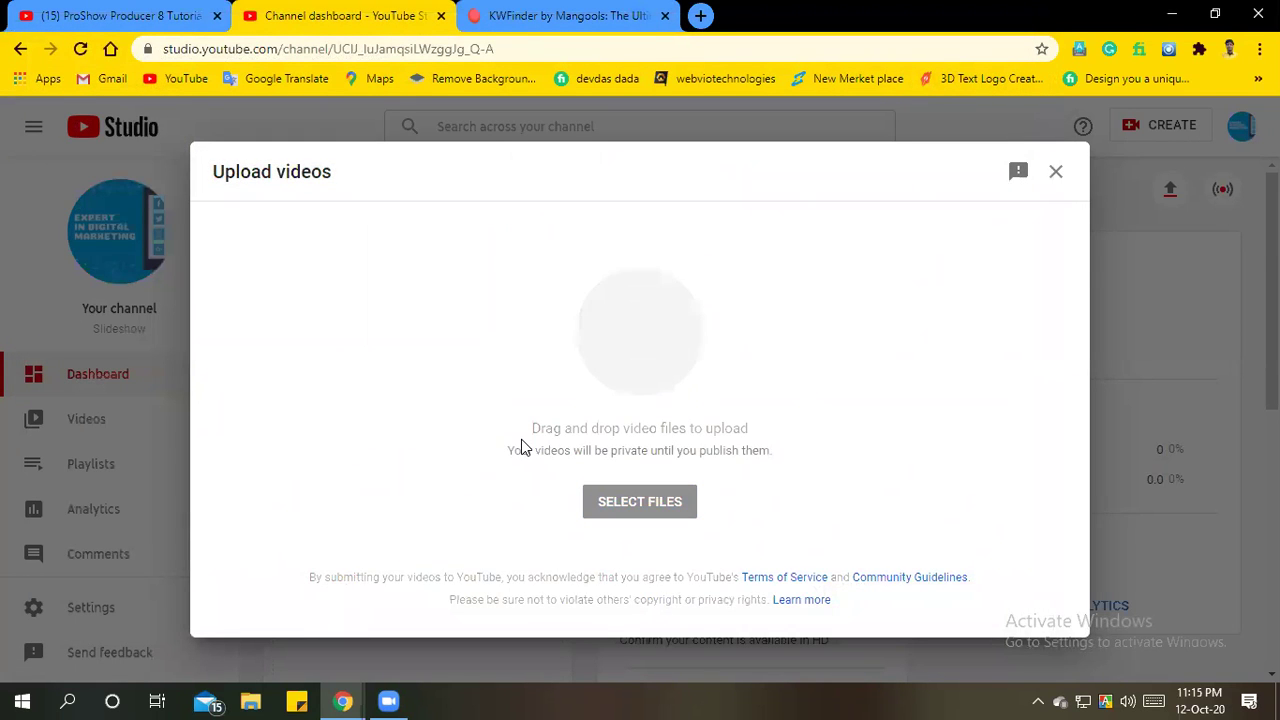
click(545, 390)
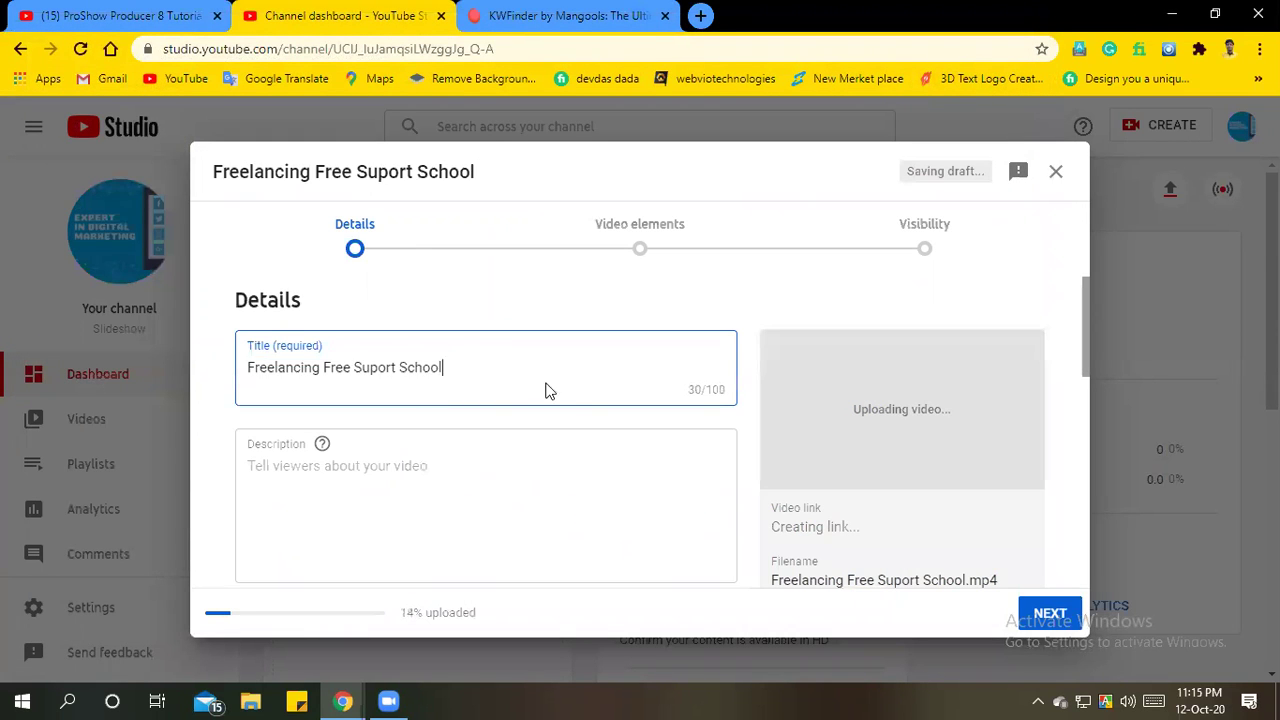
Step: Copy the title and paste 'Freelancing Free Suport School' three times into the Description box
scroll(545, 390, down, 2)
scroll(560, 411, up, 2)
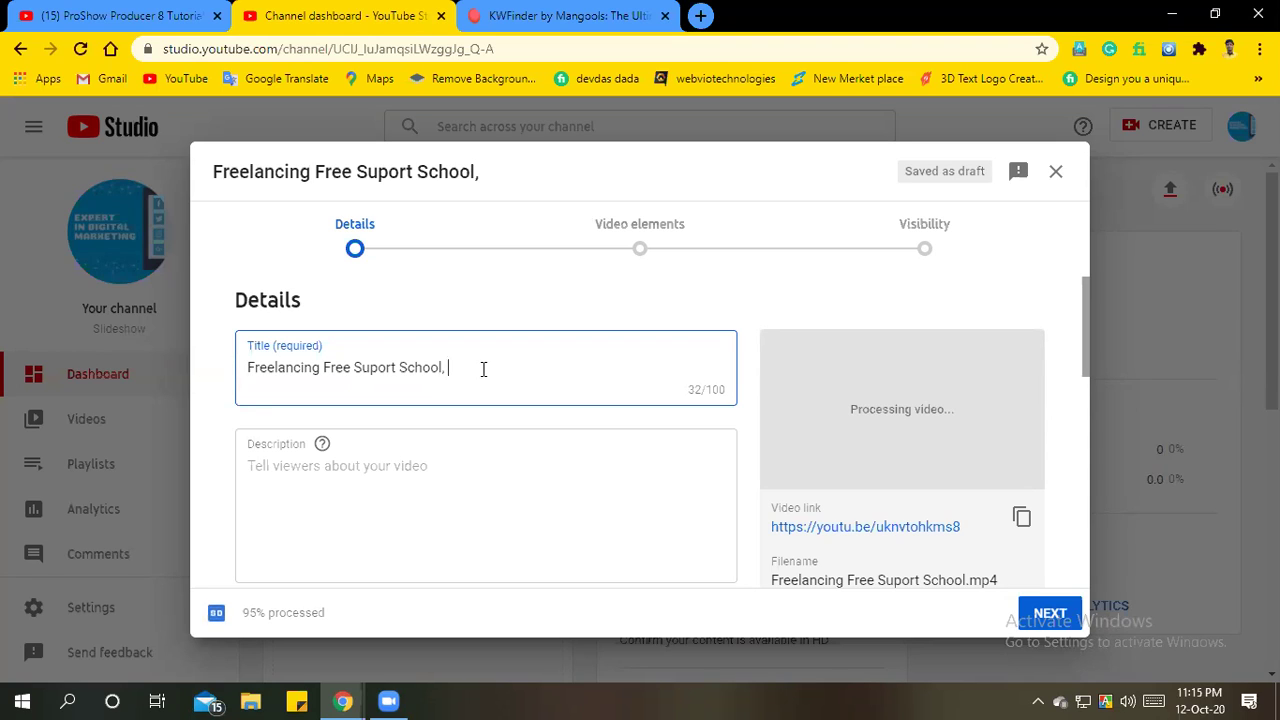
drag(483, 369, 240, 396)
key(ctrl+c)
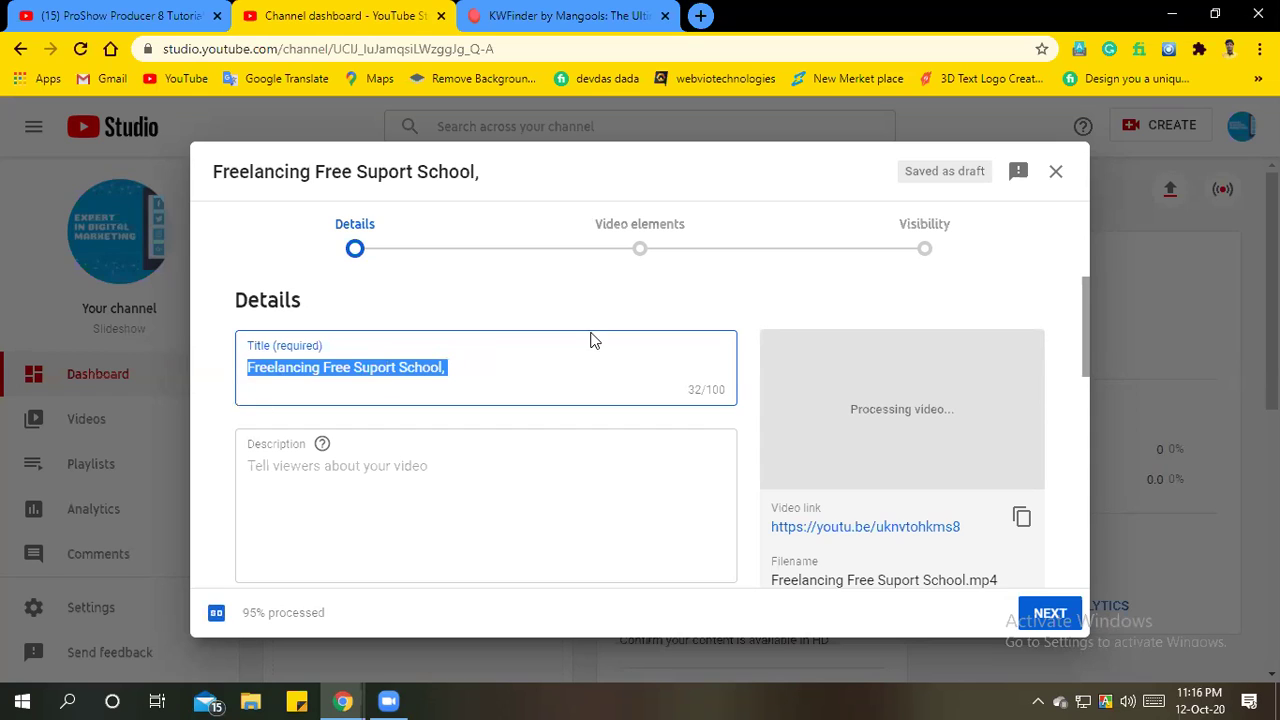
click(596, 347)
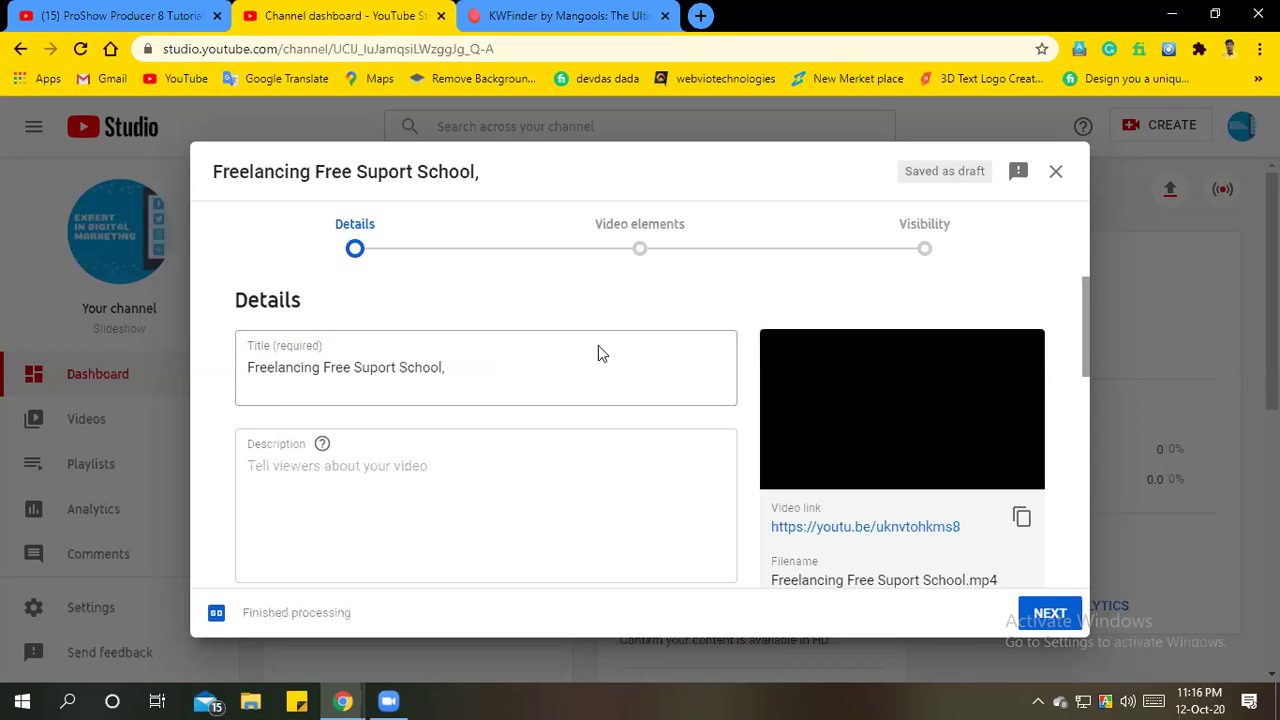
click(406, 480)
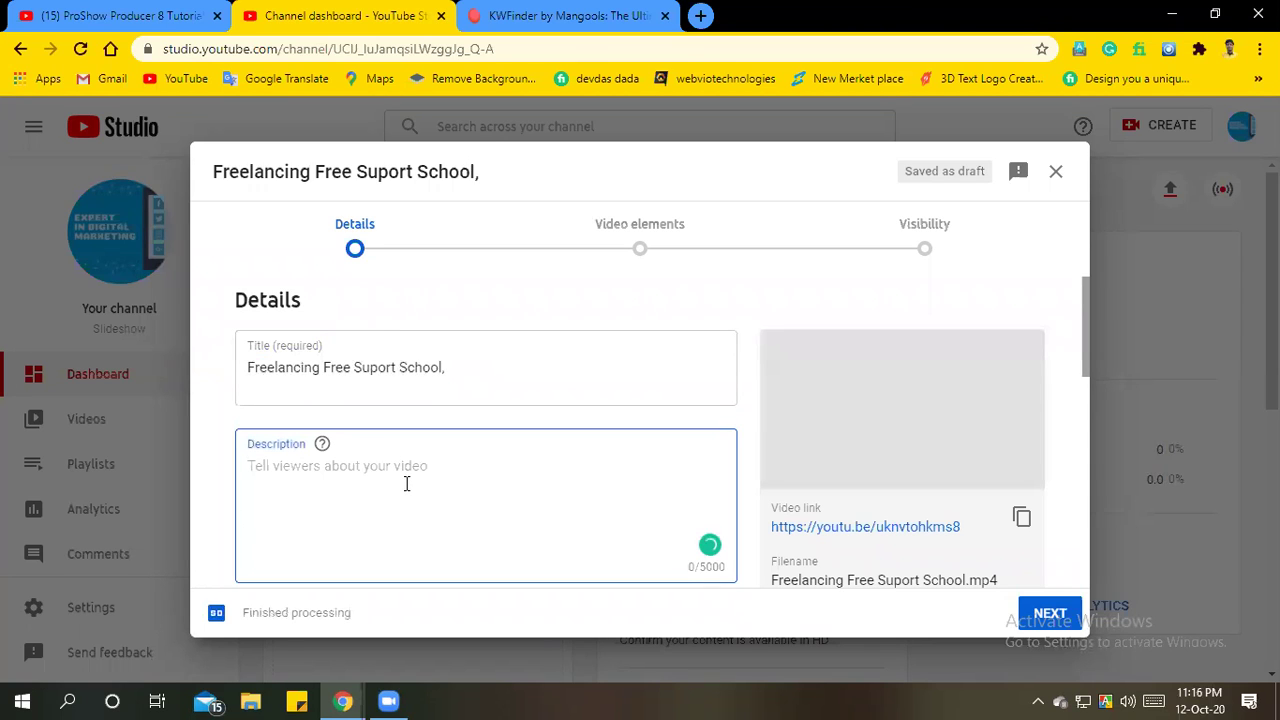
key(ctrl+v)
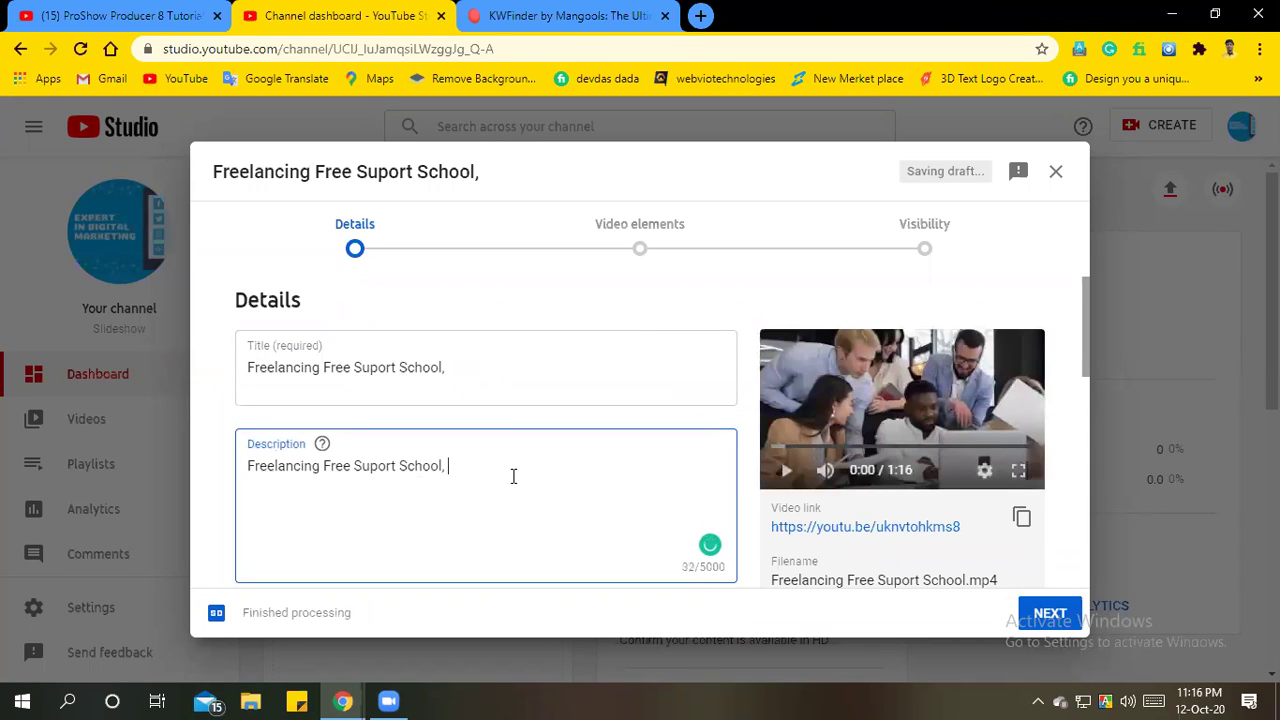
key(ctrl+v)
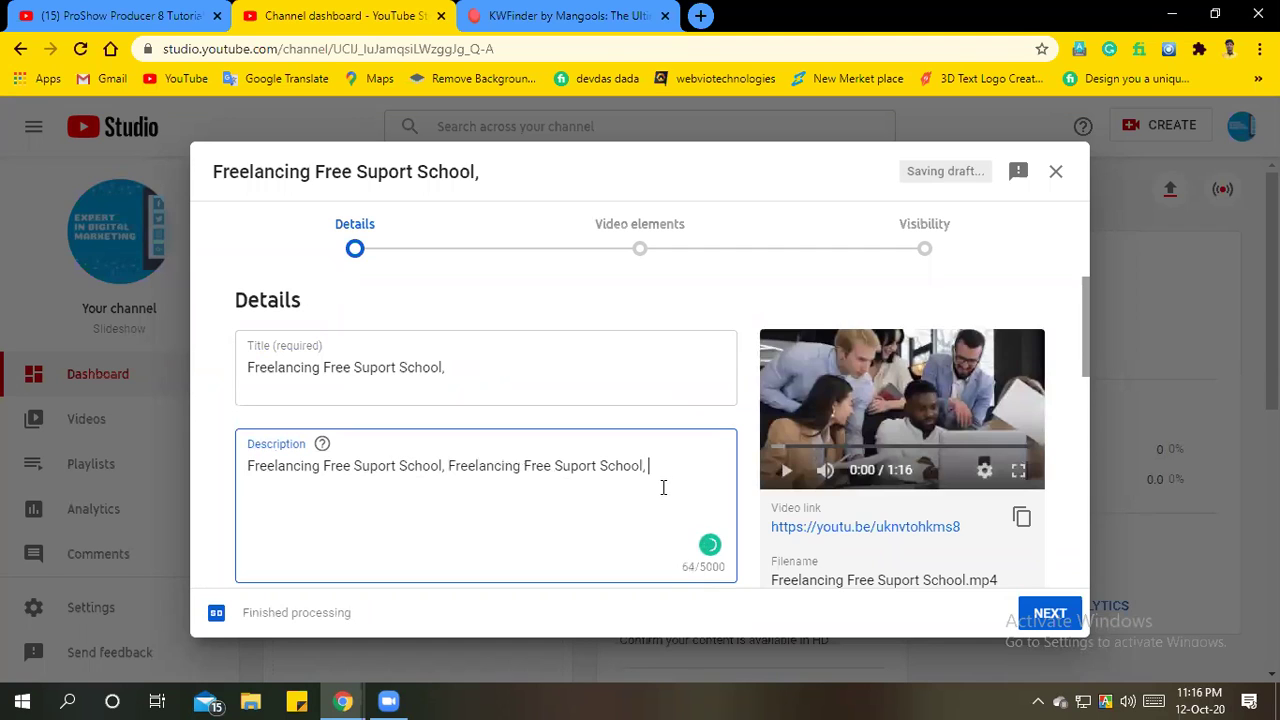
key(ctrl+v)
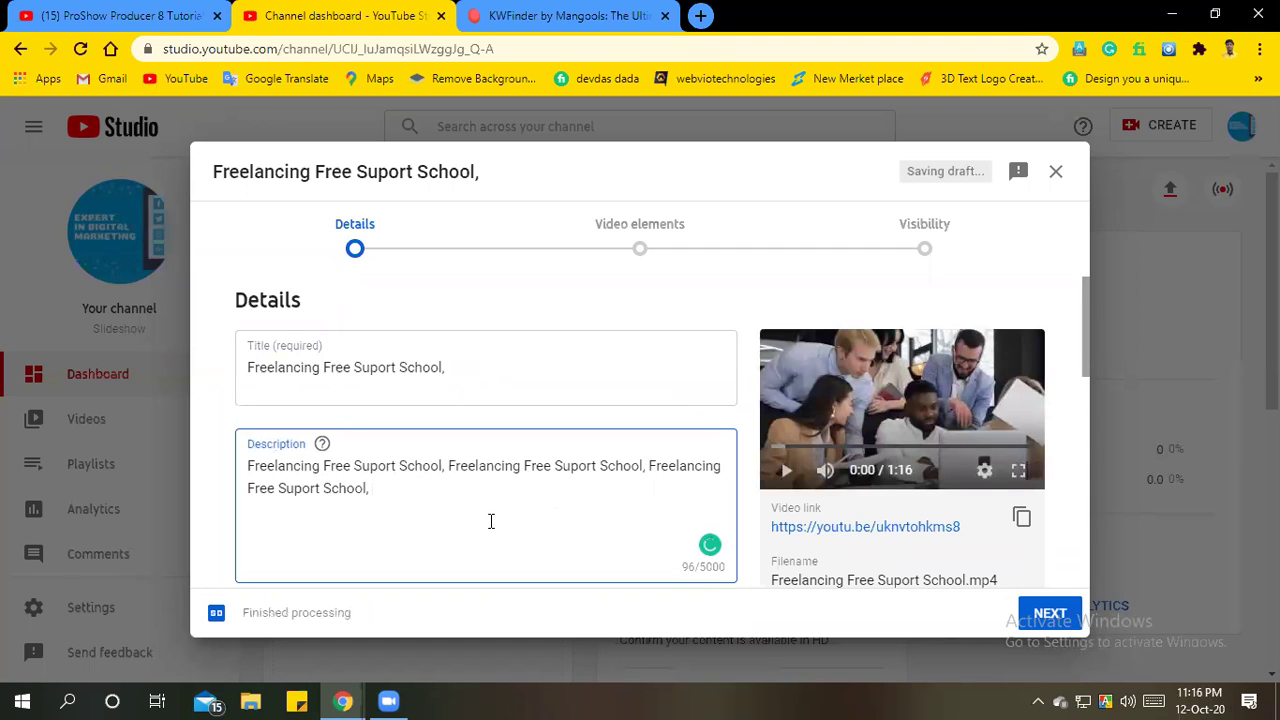
Step: Upload the Slideshow image from My SD Card (E:) as the custom thumbnail
scroll(491, 521, down, 1)
scroll(508, 520, down, 1)
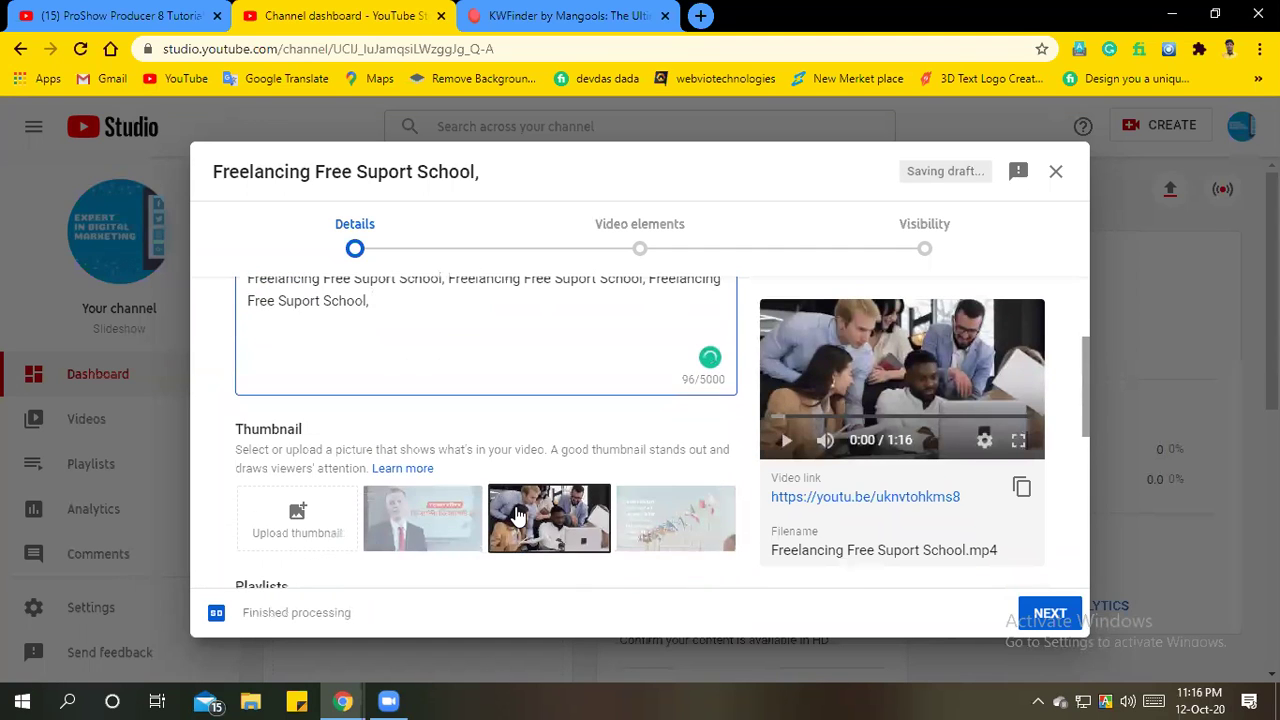
scroll(514, 527, down, 1)
scroll(514, 528, up, 1)
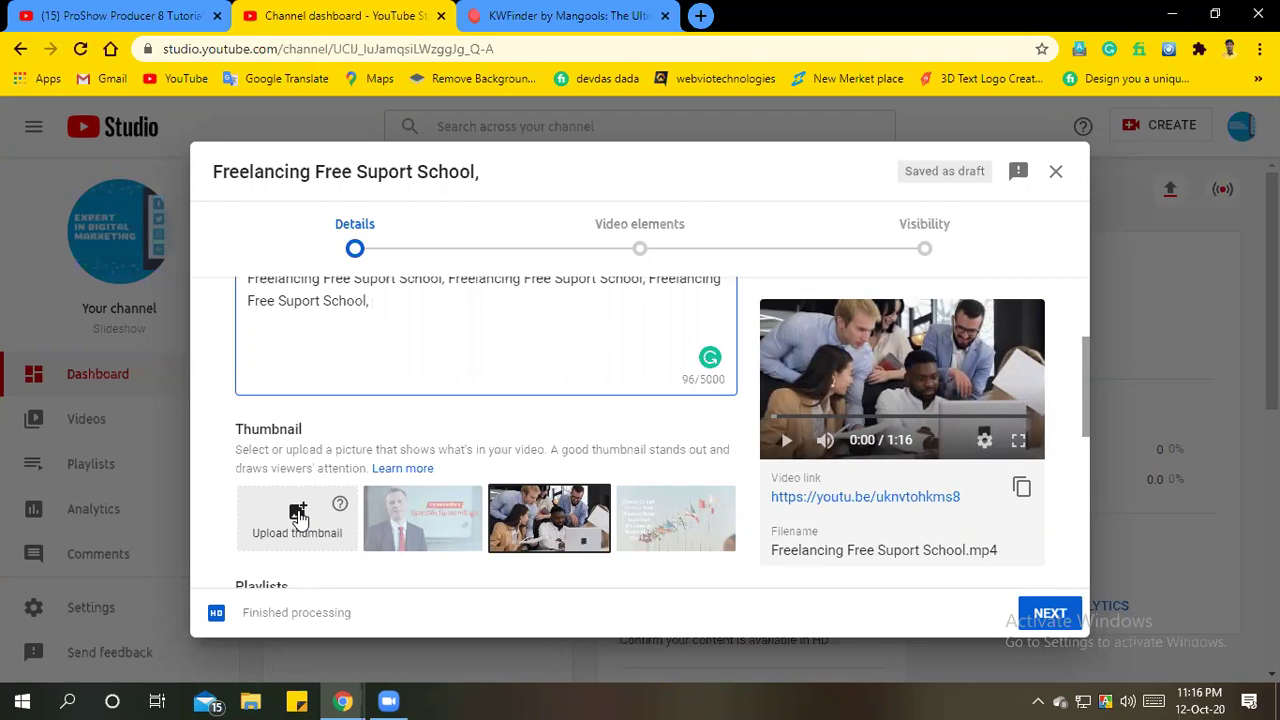
click(298, 513)
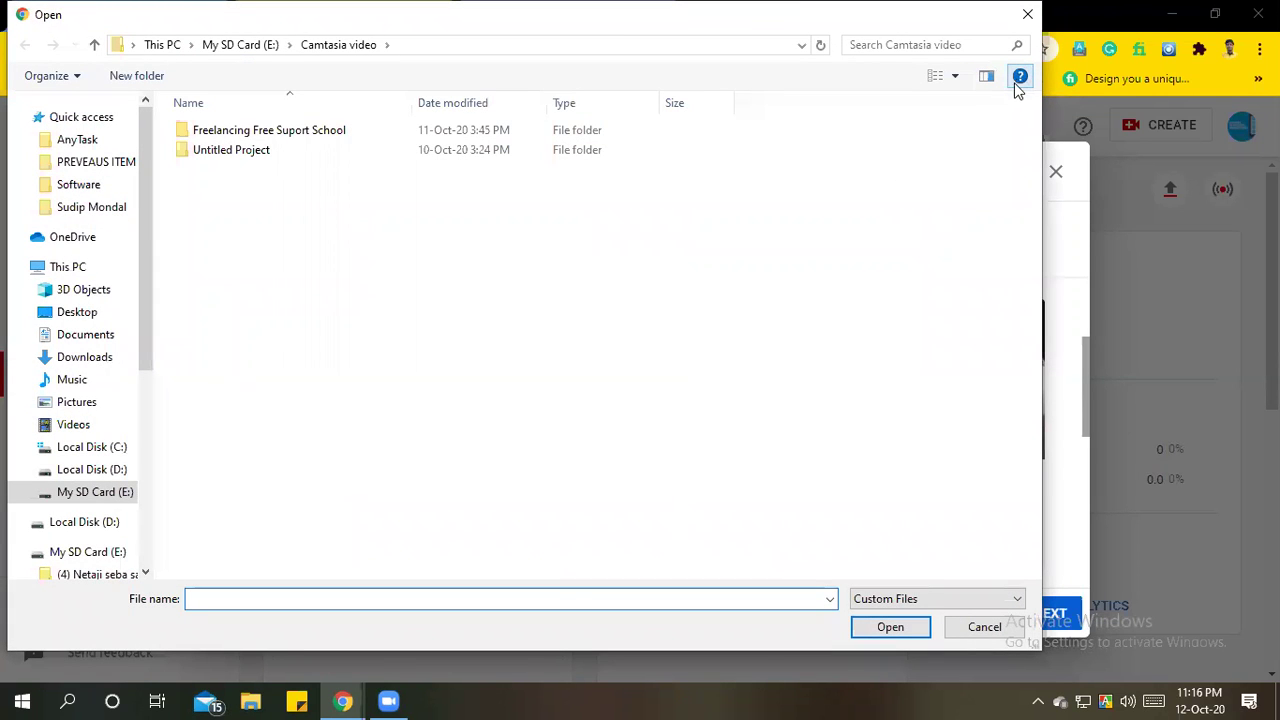
click(109, 494)
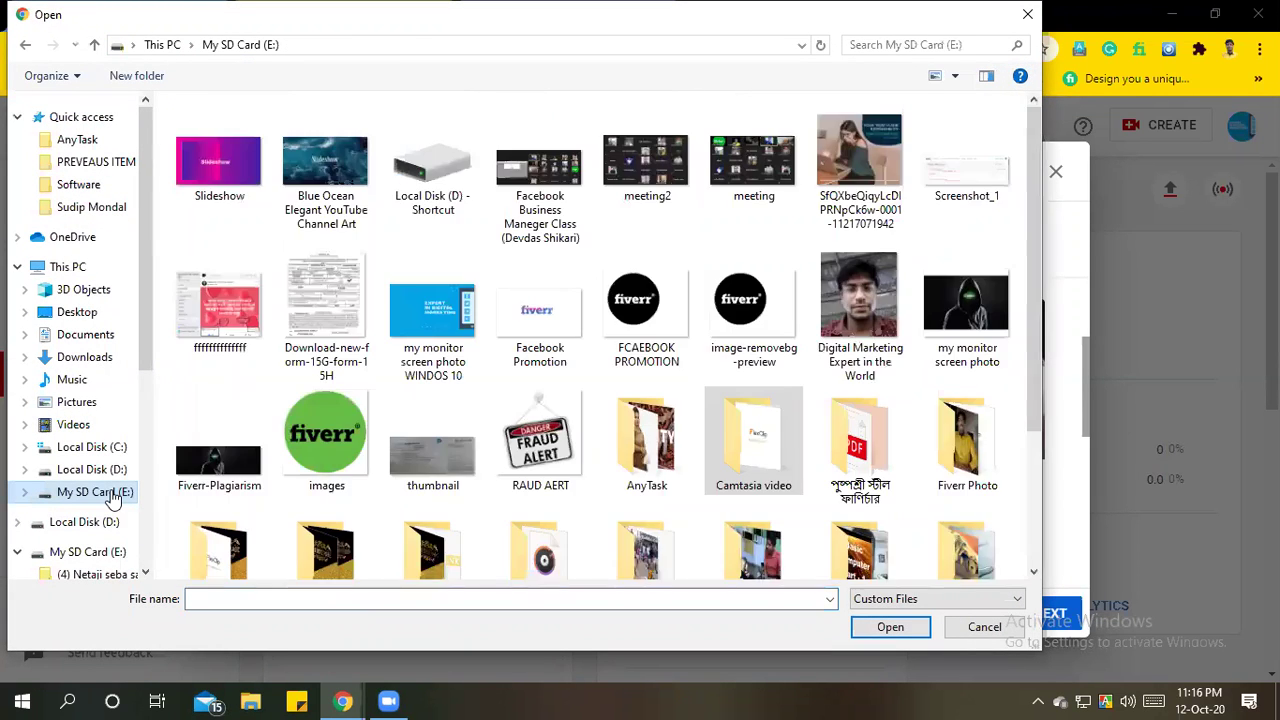
click(237, 163)
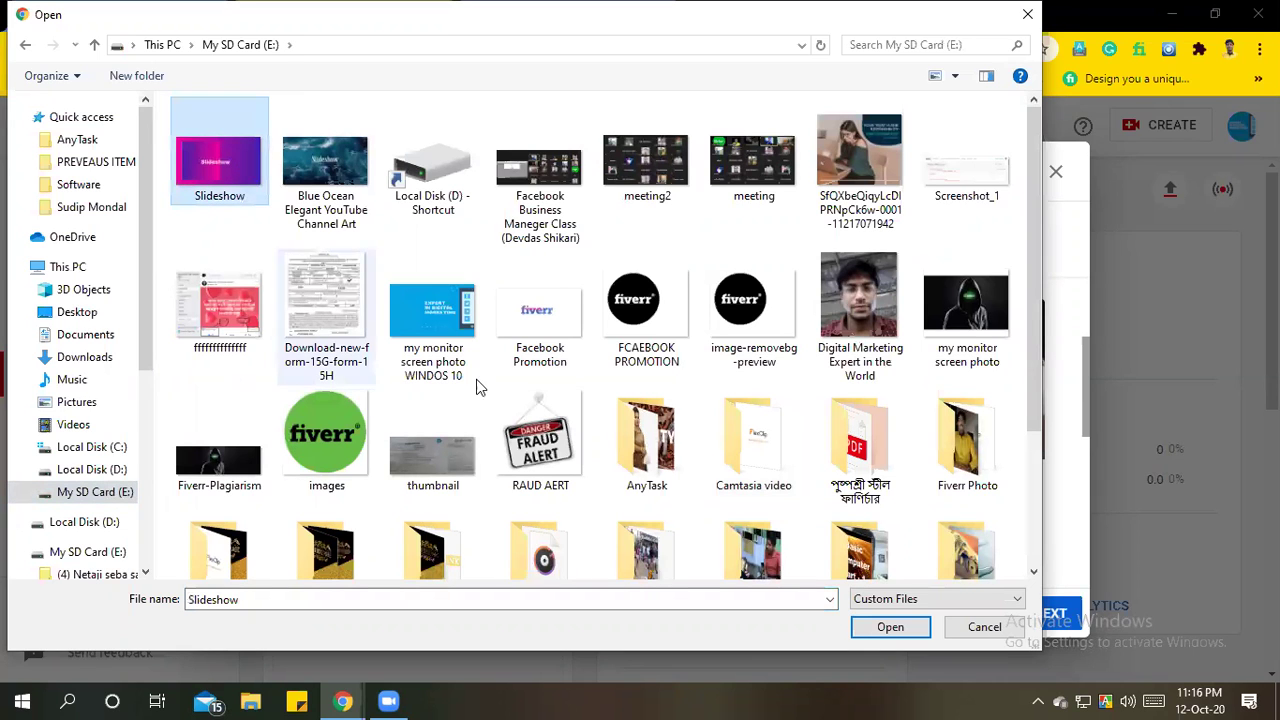
click(884, 627)
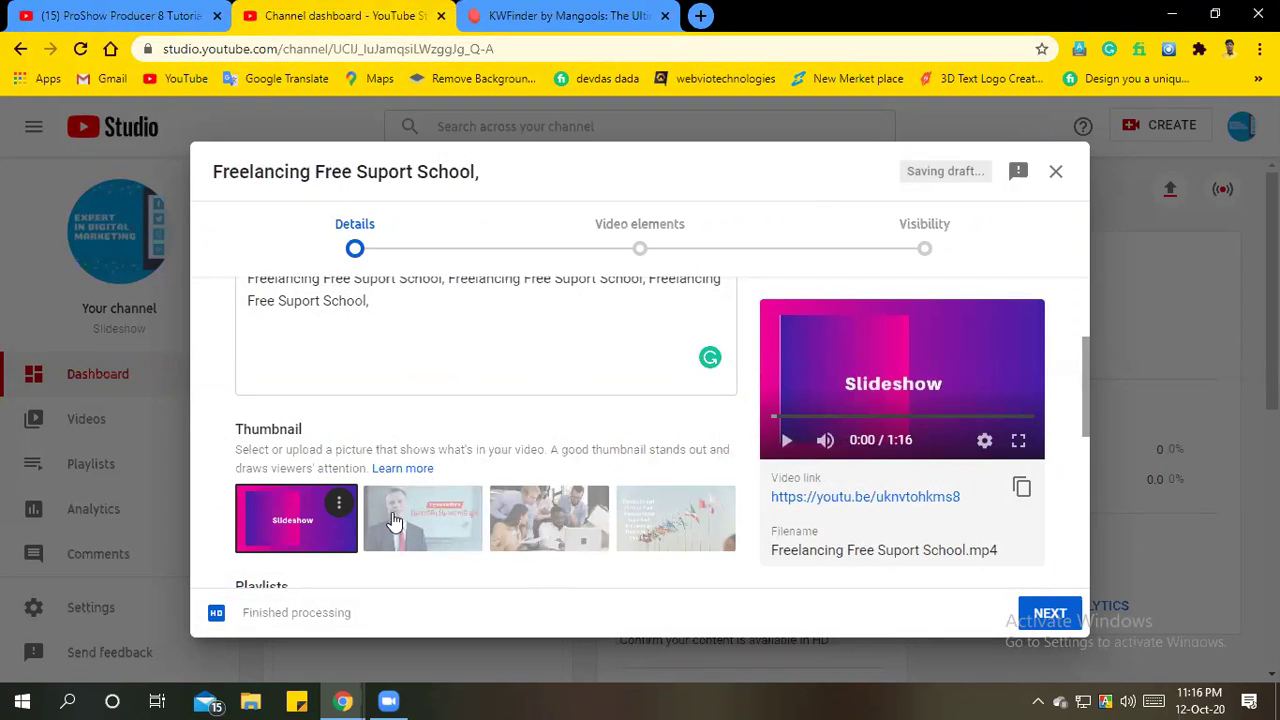
scroll(484, 517, up, 1)
scroll(484, 517, up, 1)
scroll(484, 517, down, 2)
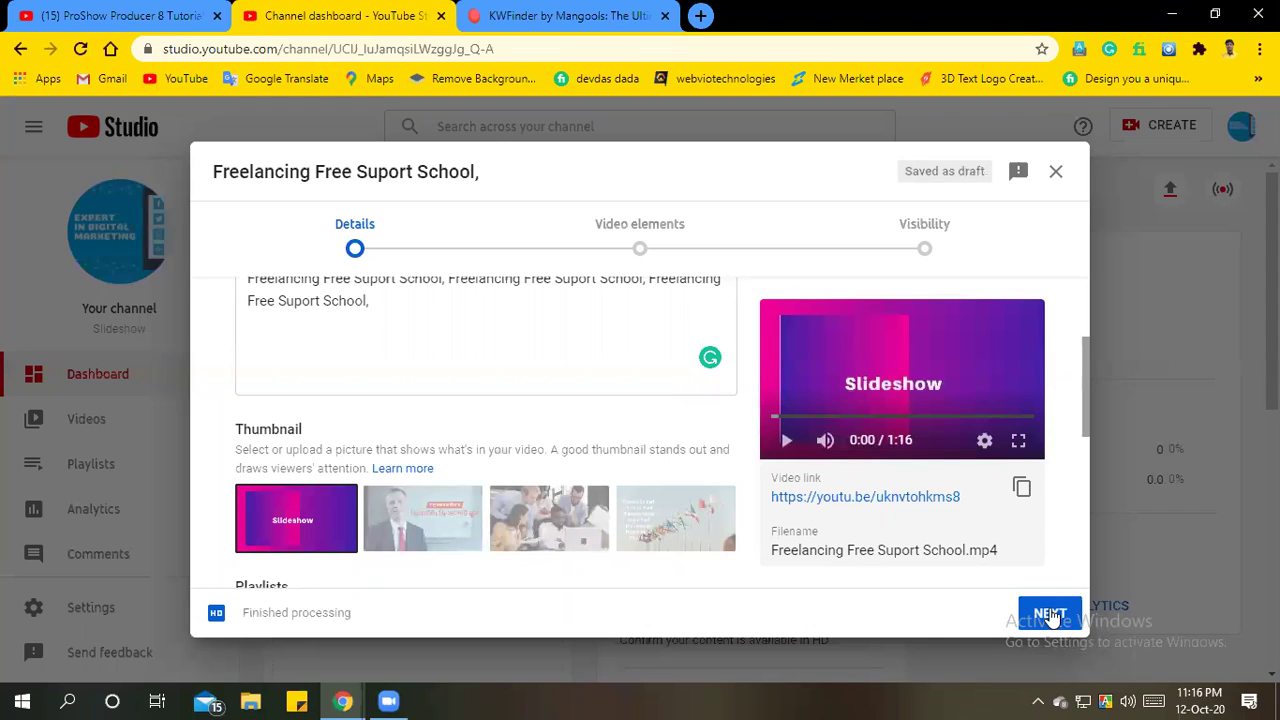
scroll(408, 412, down, 2)
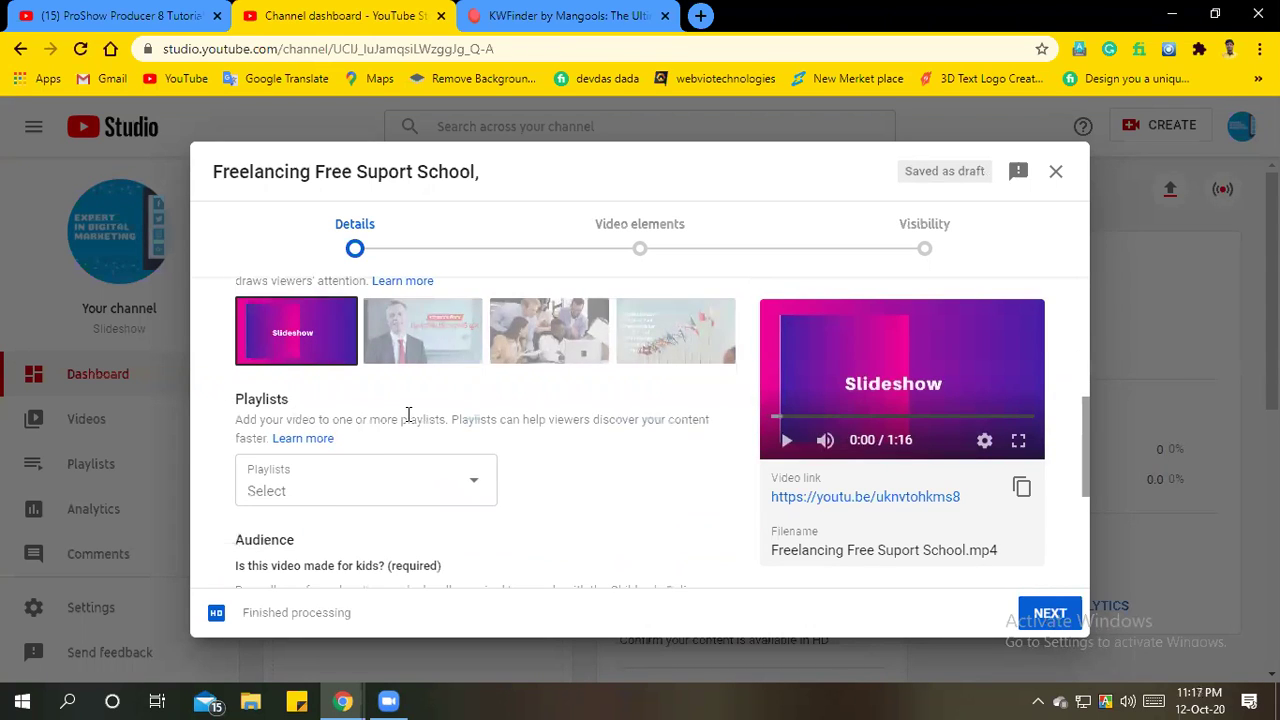
Step: Start a new playlist and title it 'Free support', fixing the spelling along the way
scroll(408, 414, down, 1)
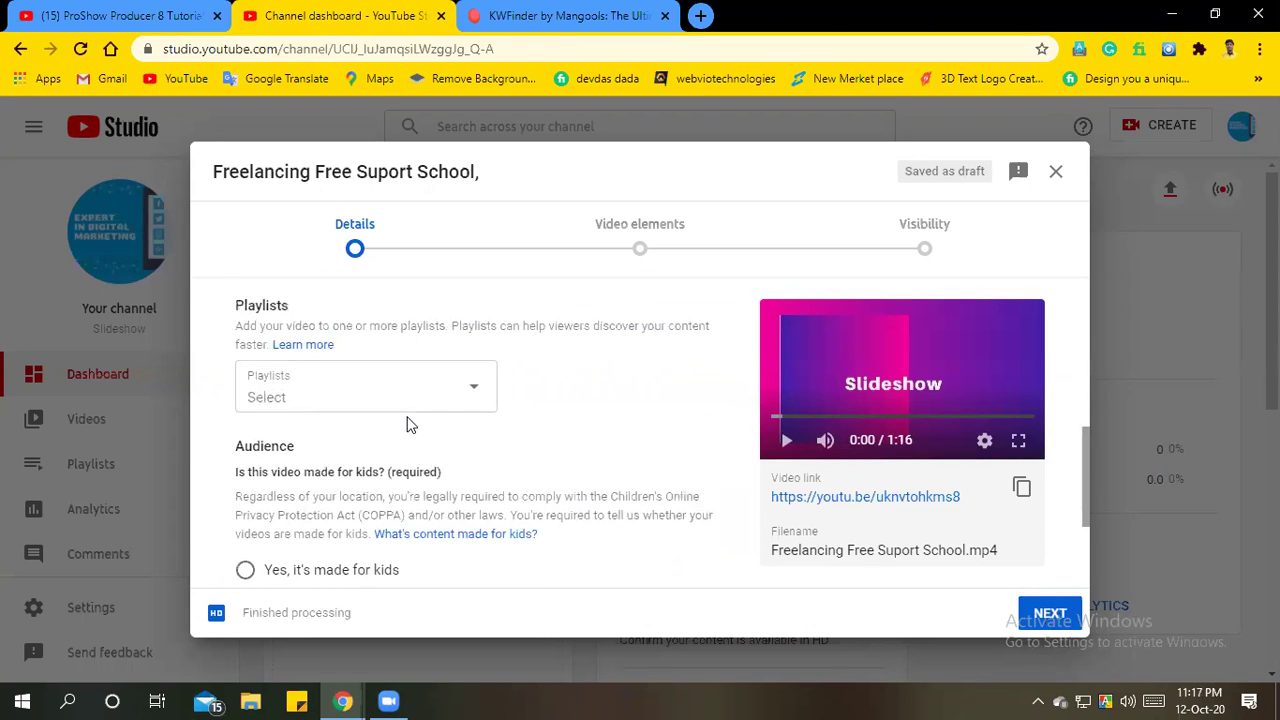
click(461, 396)
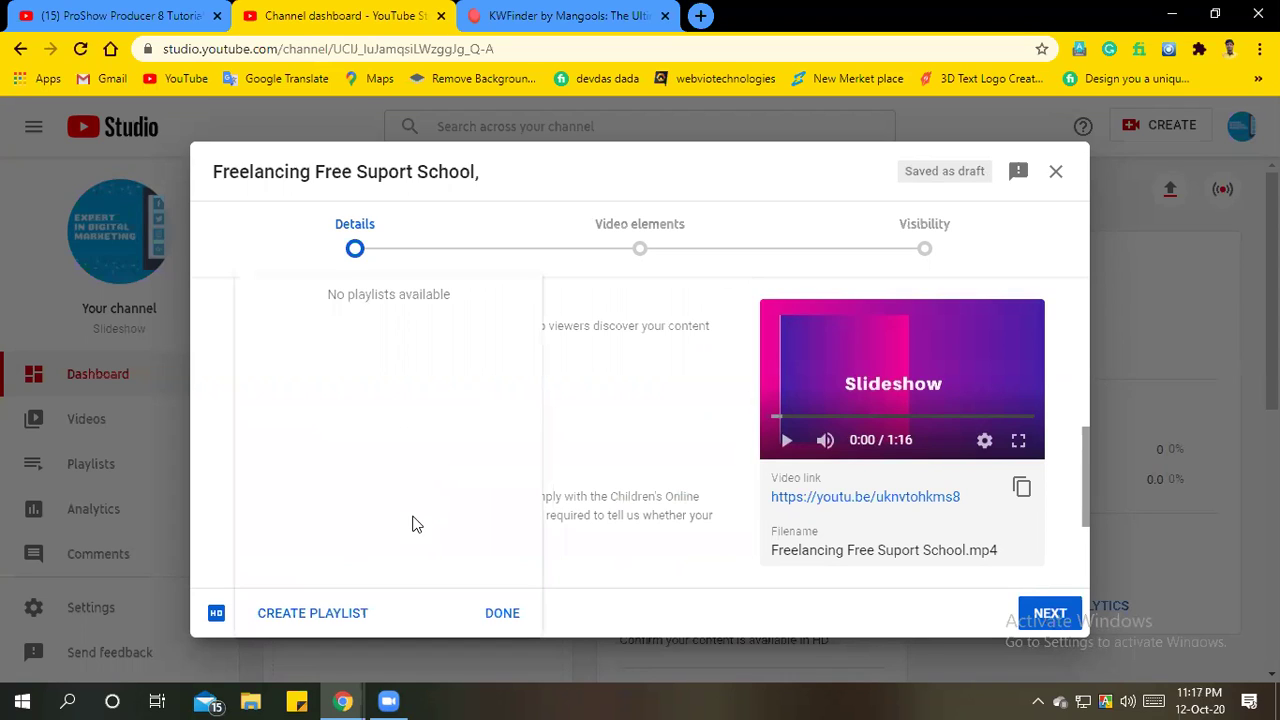
click(313, 615)
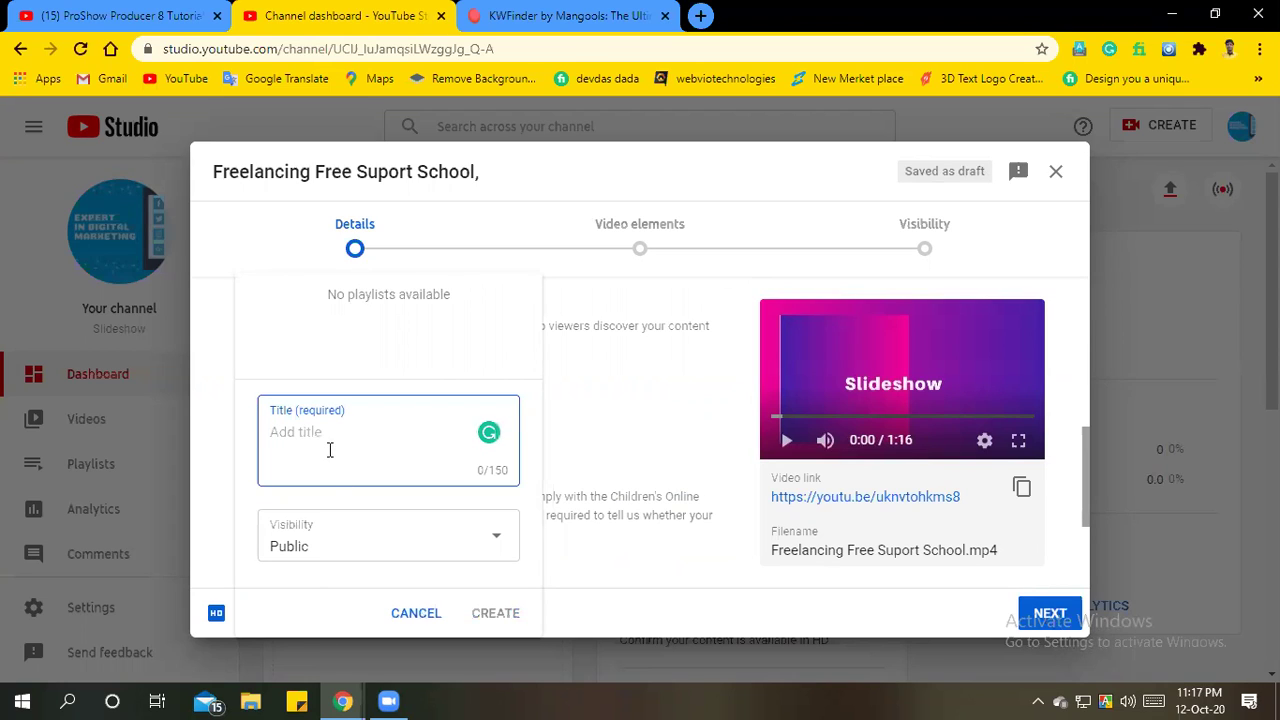
text(Fr)
text(ee)
text(la)
text(ncin)
text(g)
key(BackSpace)
key(BackSpace)
key(BackSpace)
key(BackSpace)
key(BackSpace)
key(BackSpace)
key(BackSpace)
text(suport)
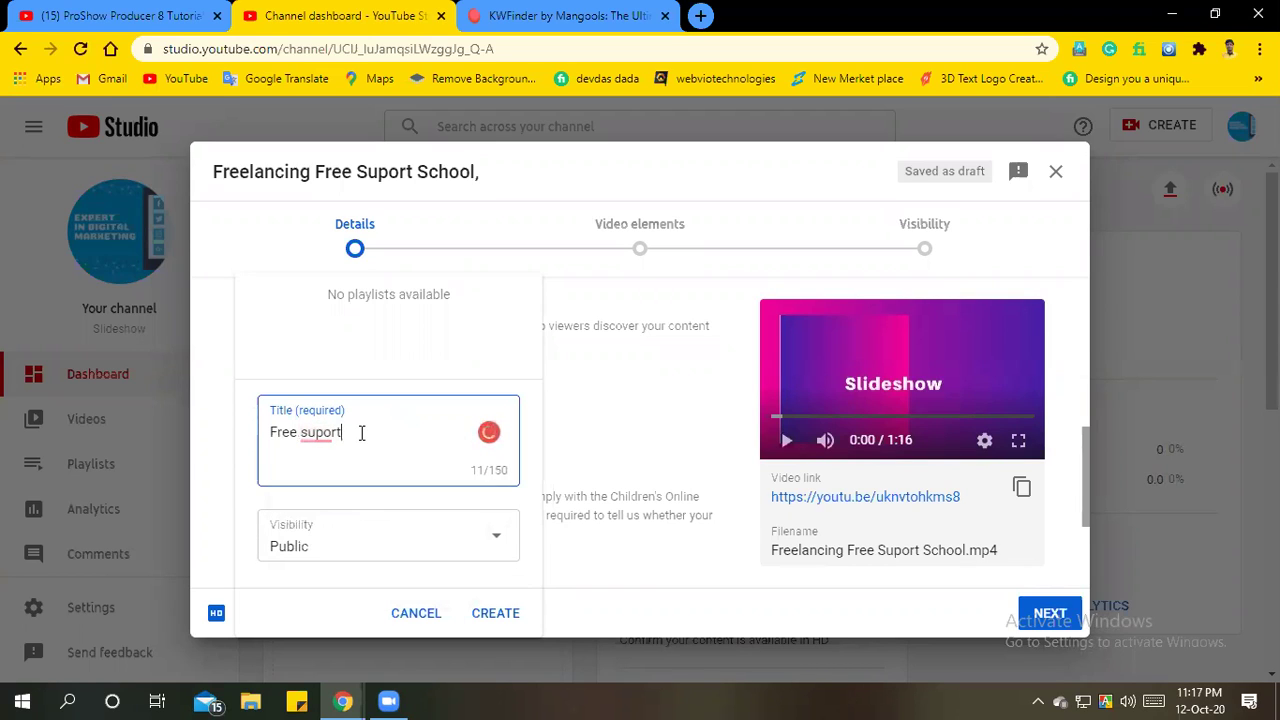
key(BackSpace)
key(BackSpace)
text(rt)
key(BackSpace)
key(BackSpace)
text(po)
text(r)
key(BackSpace)
text(t)
click(318, 437)
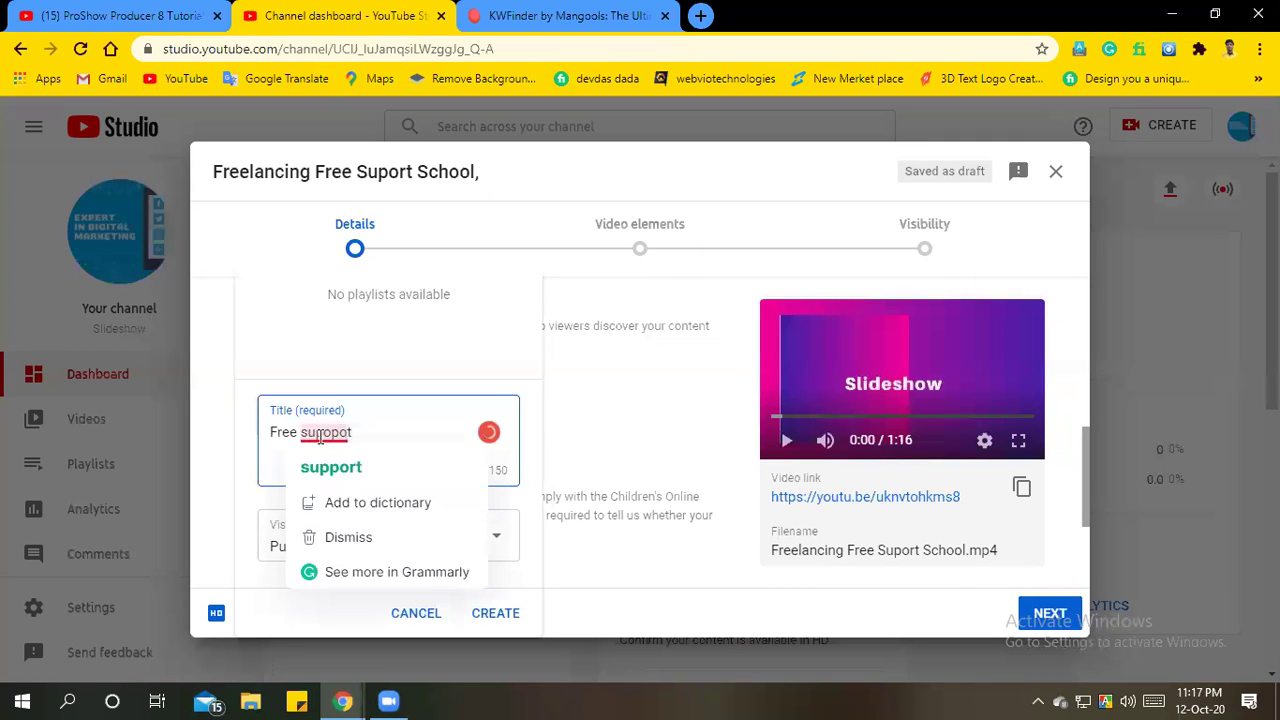
click(331, 467)
text(tt)
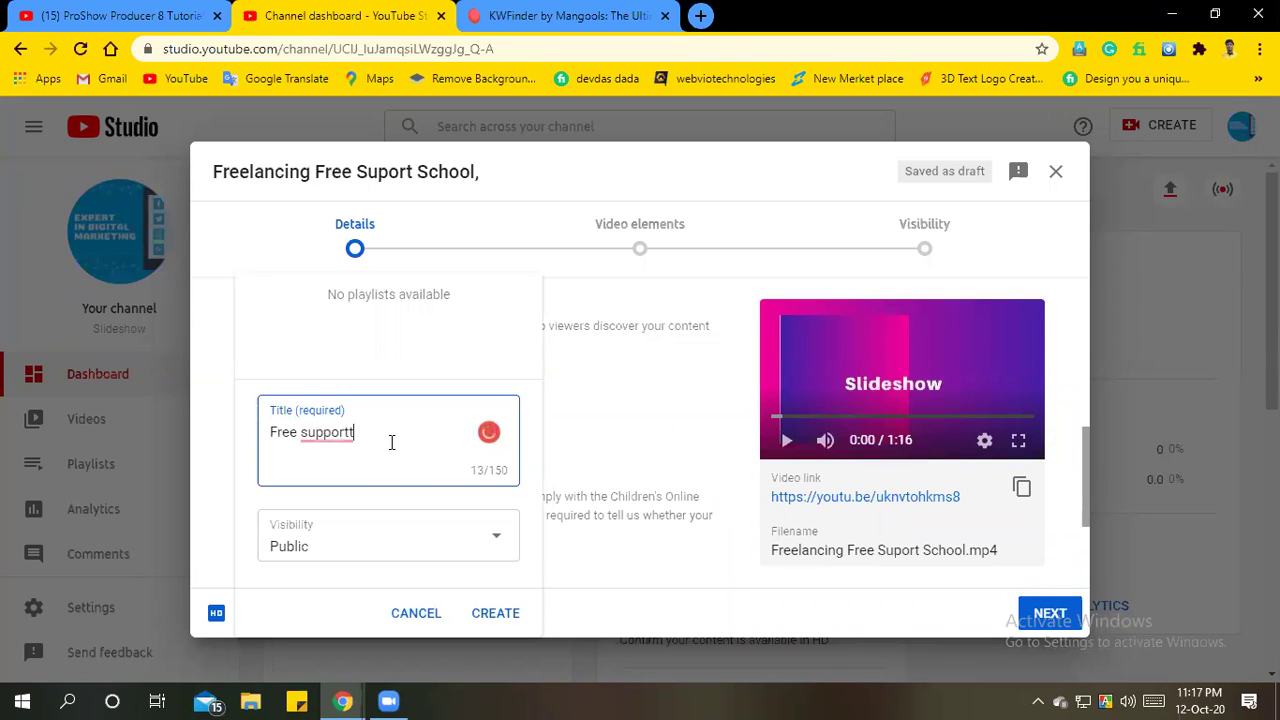
key(BackSpace)
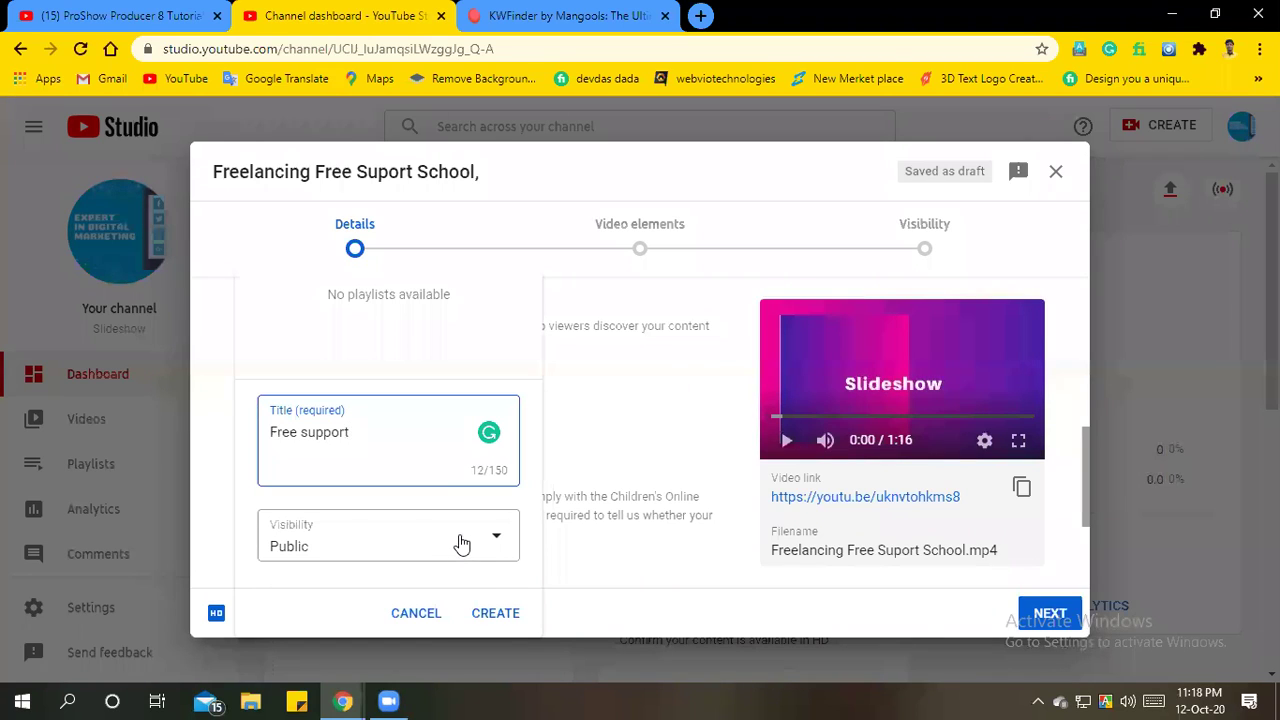
Step: Set the new playlist's visibility to Private and create it
click(503, 548)
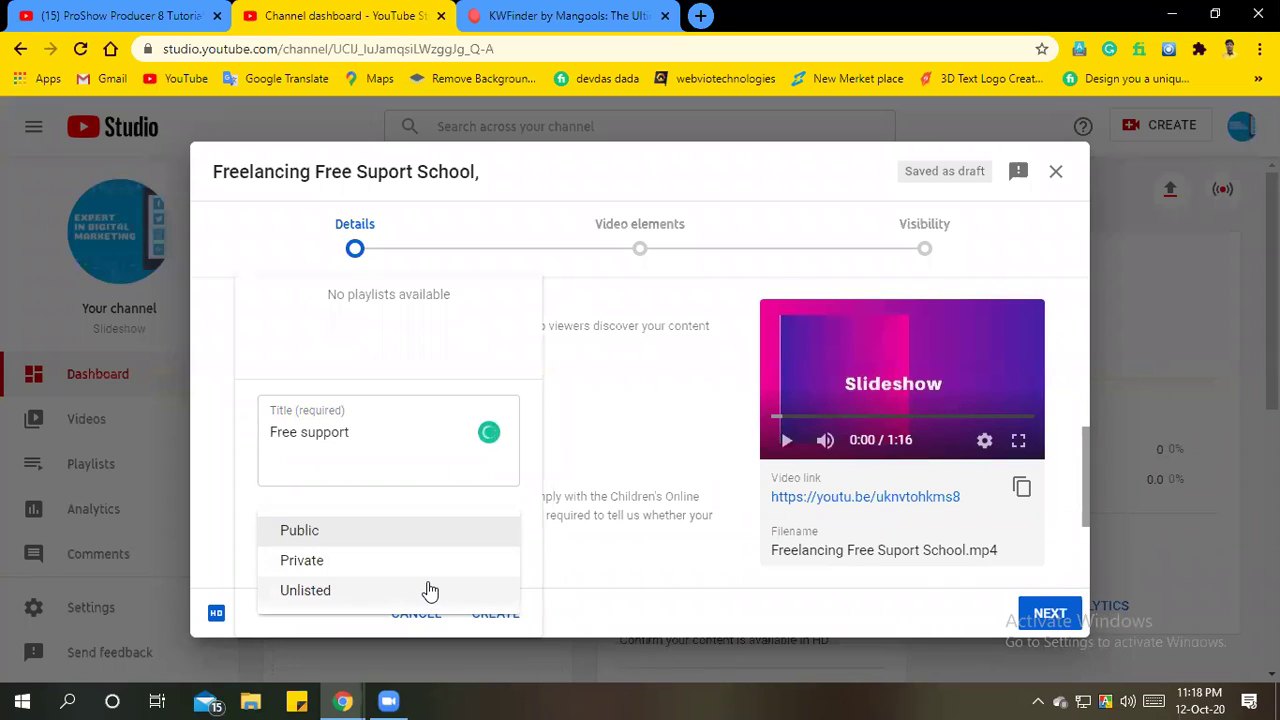
click(408, 568)
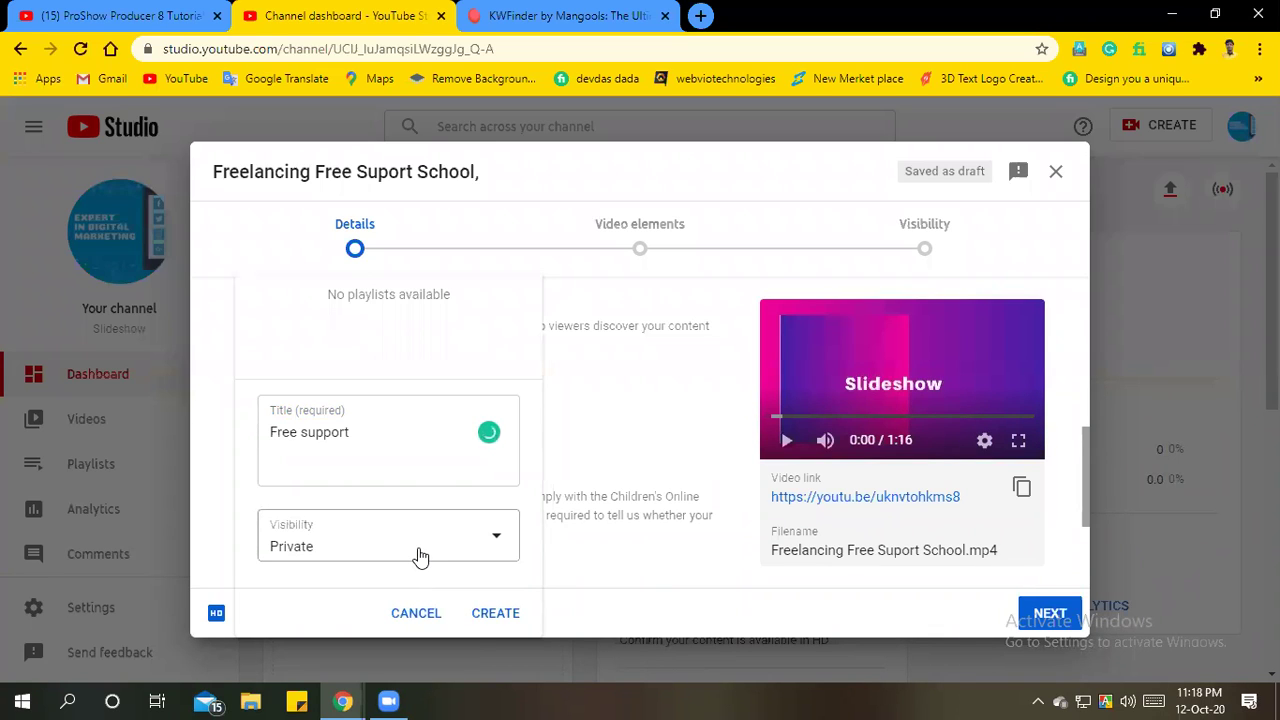
click(495, 620)
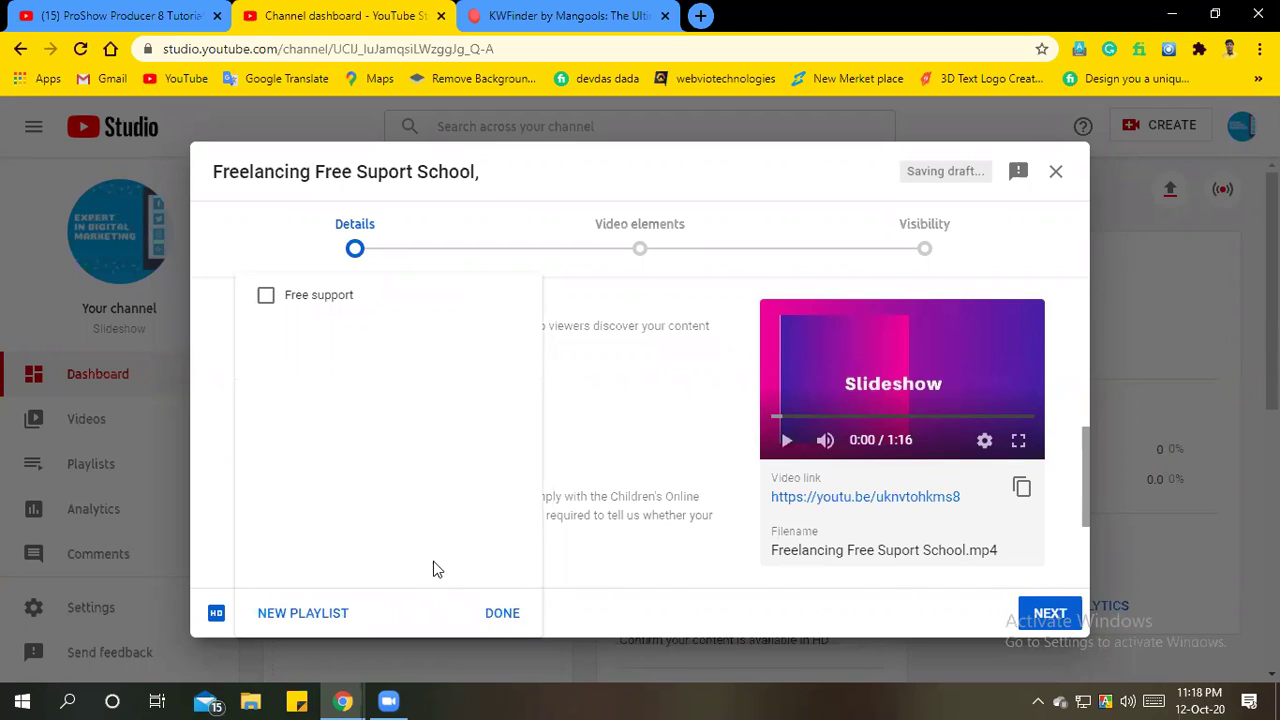
Step: Add the video to the Free support playlist
click(263, 305)
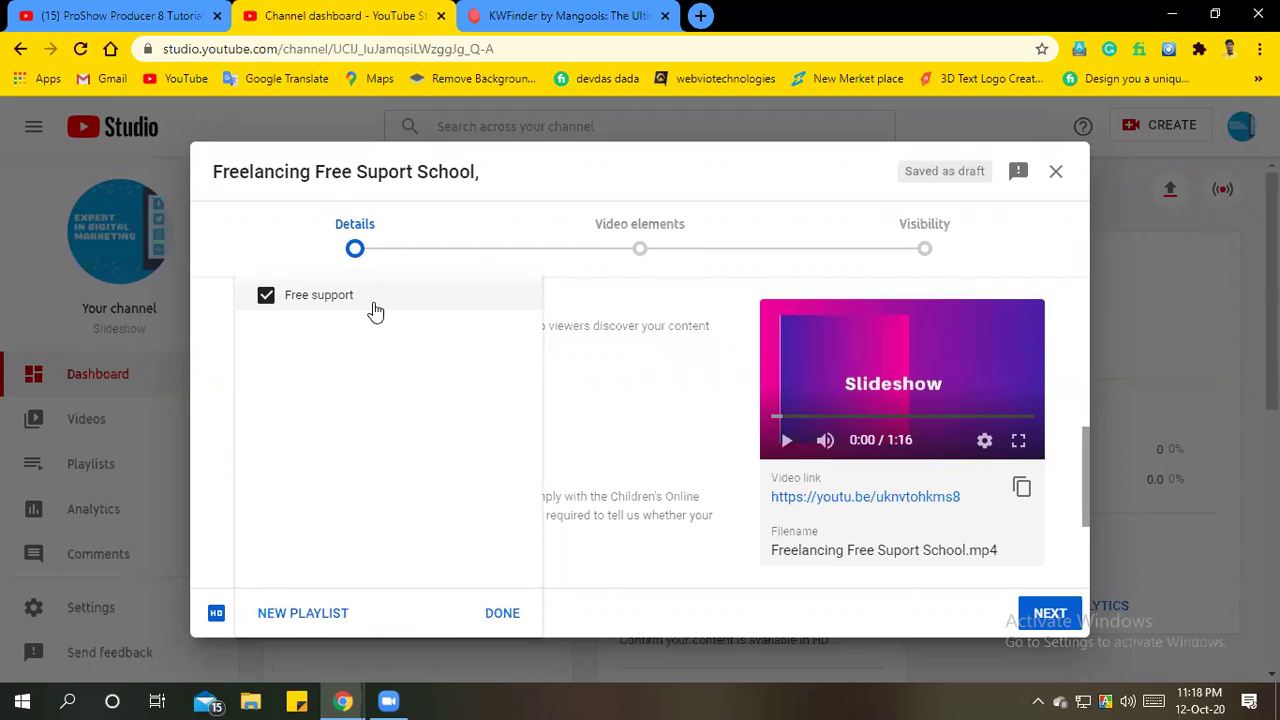
click(508, 620)
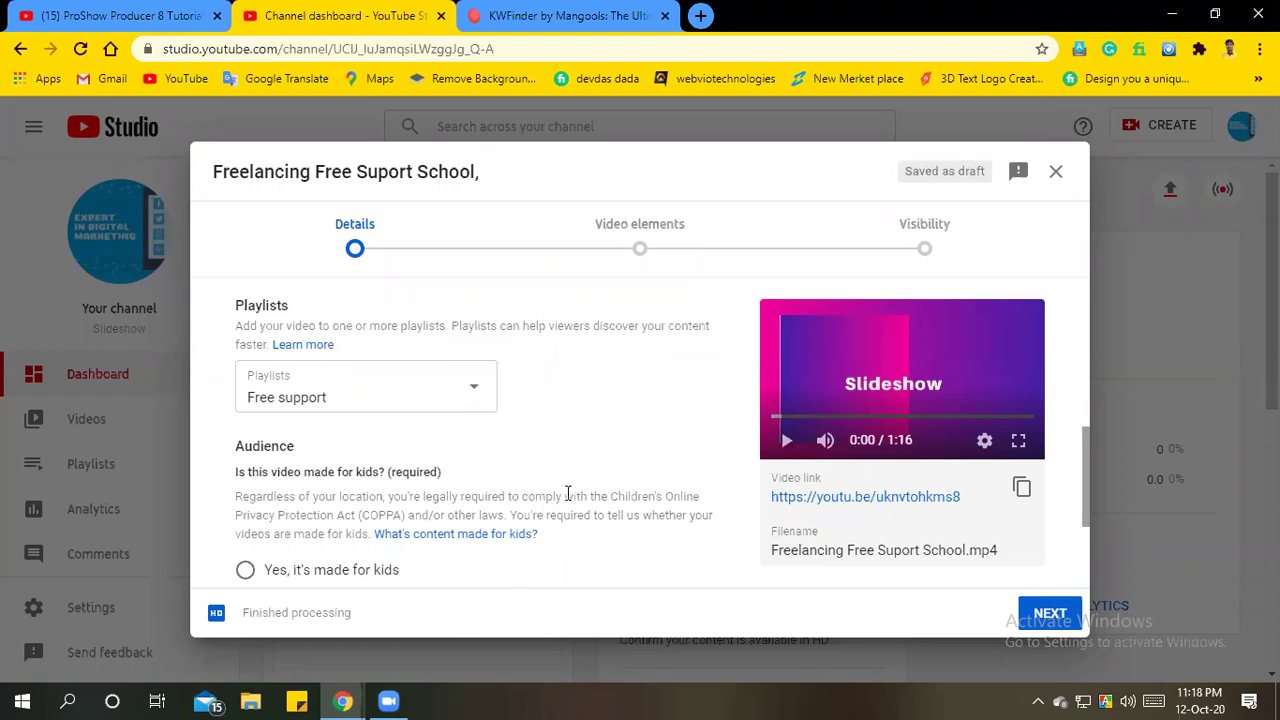
scroll(566, 500, down, 3)
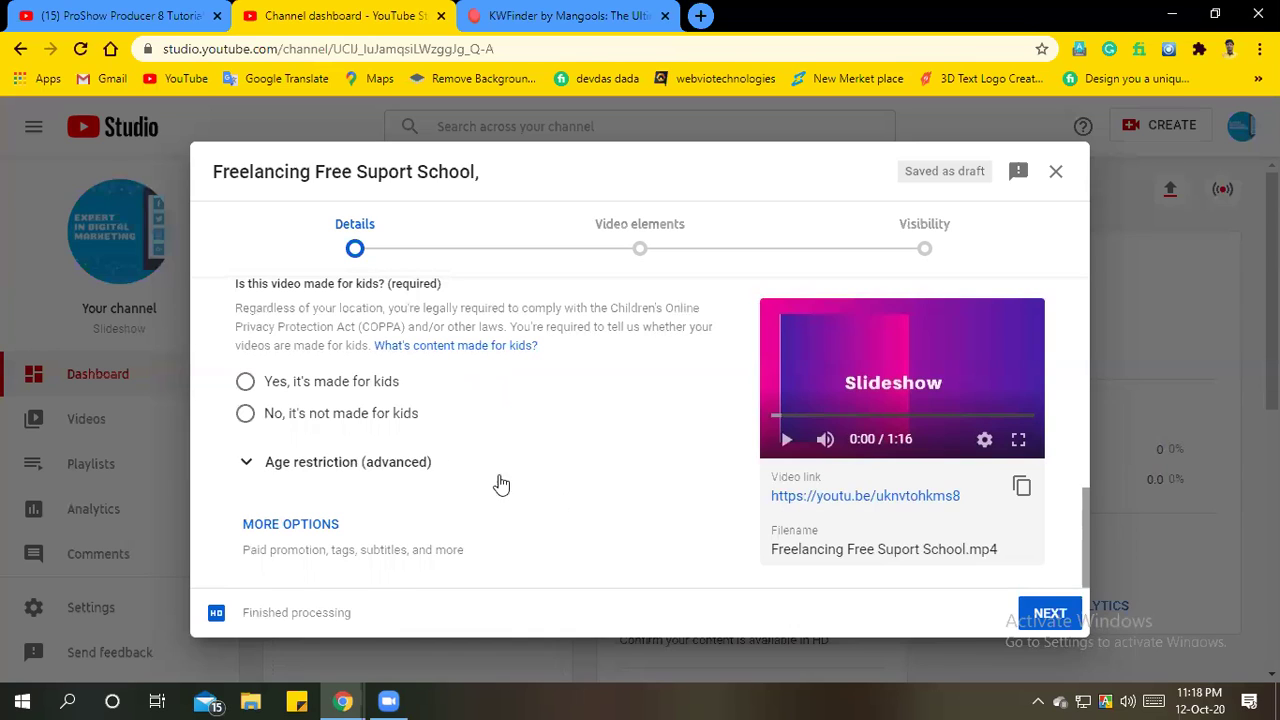
Step: Mark the video 'No, it's not made for kids' and expand More options down to Tags
click(245, 415)
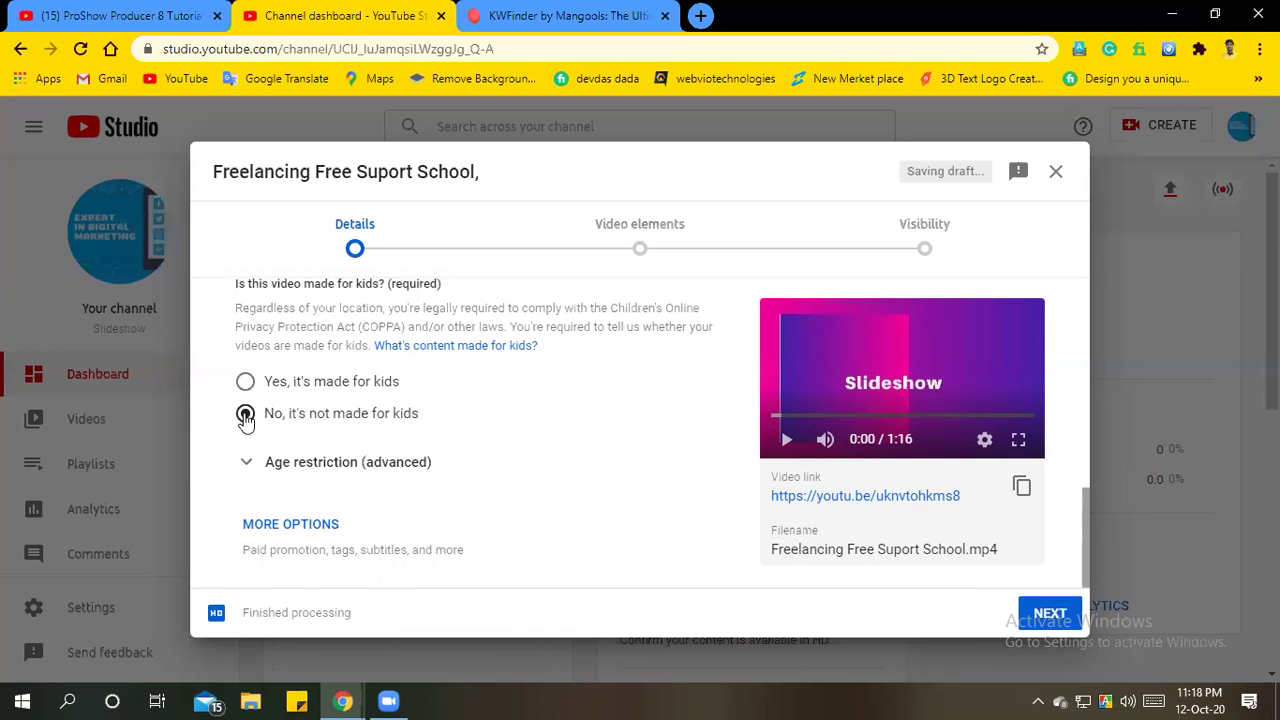
click(283, 526)
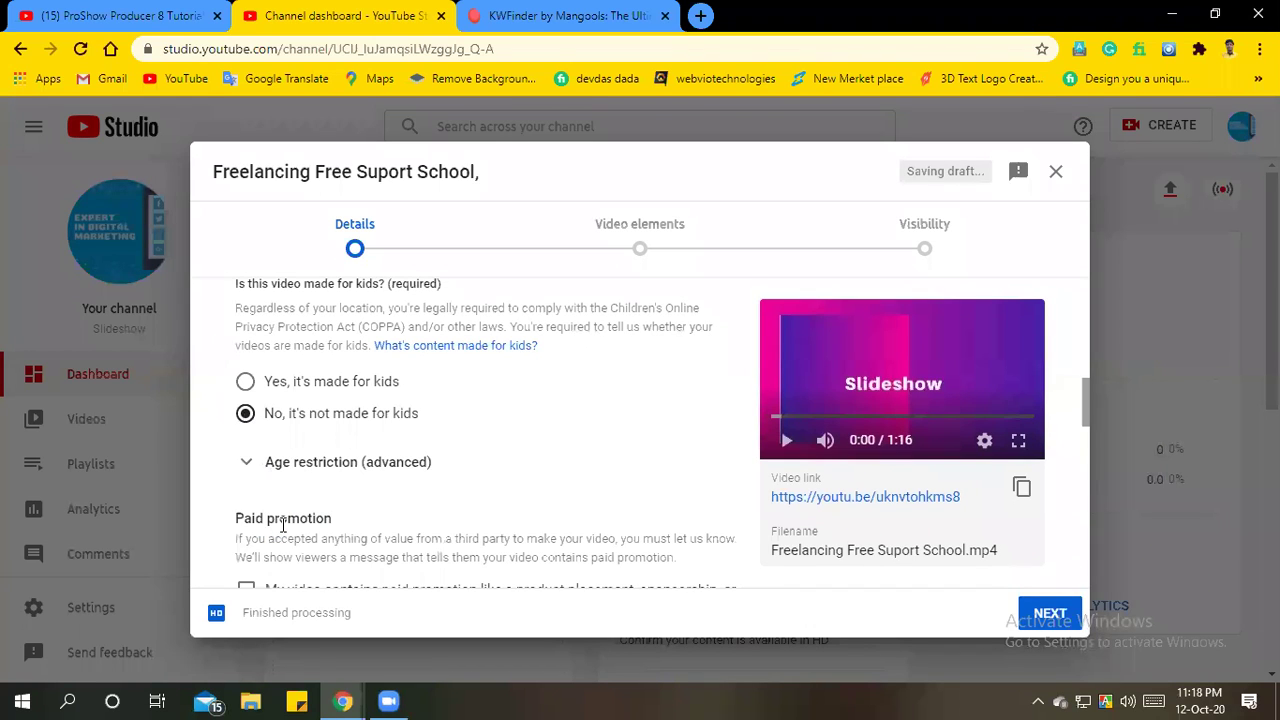
scroll(283, 525, down, 2)
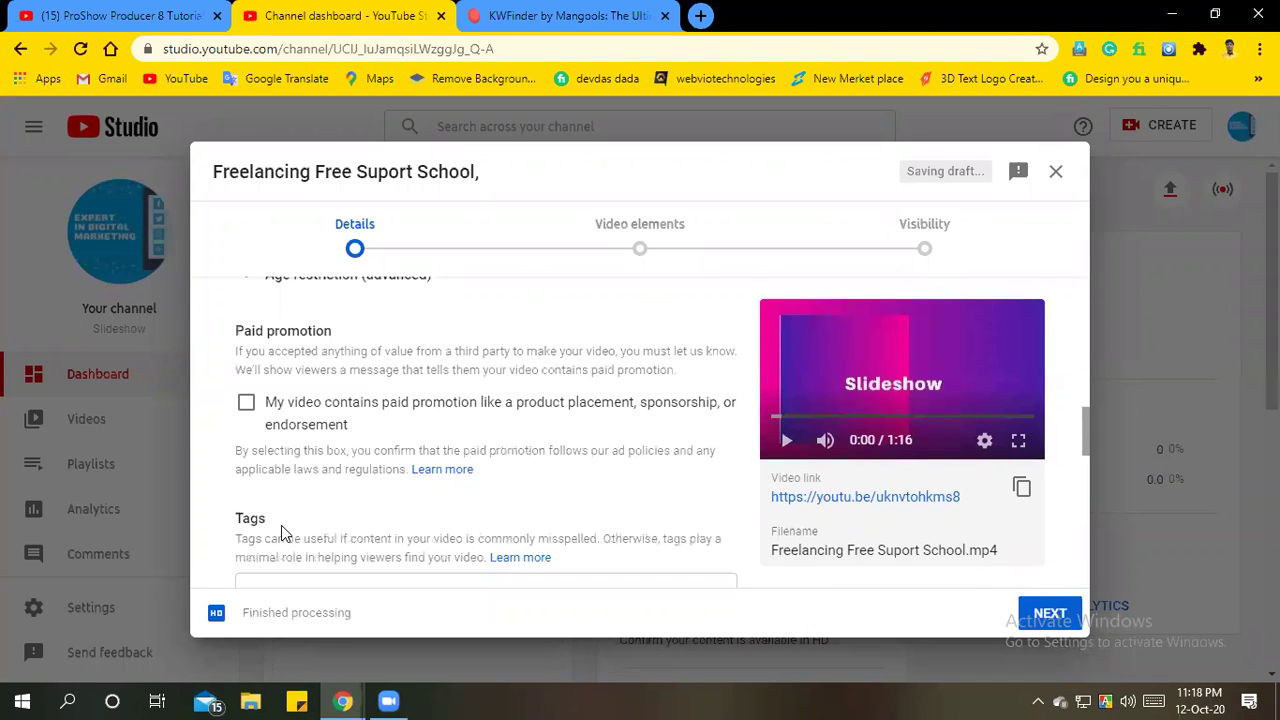
scroll(281, 525, down, 1)
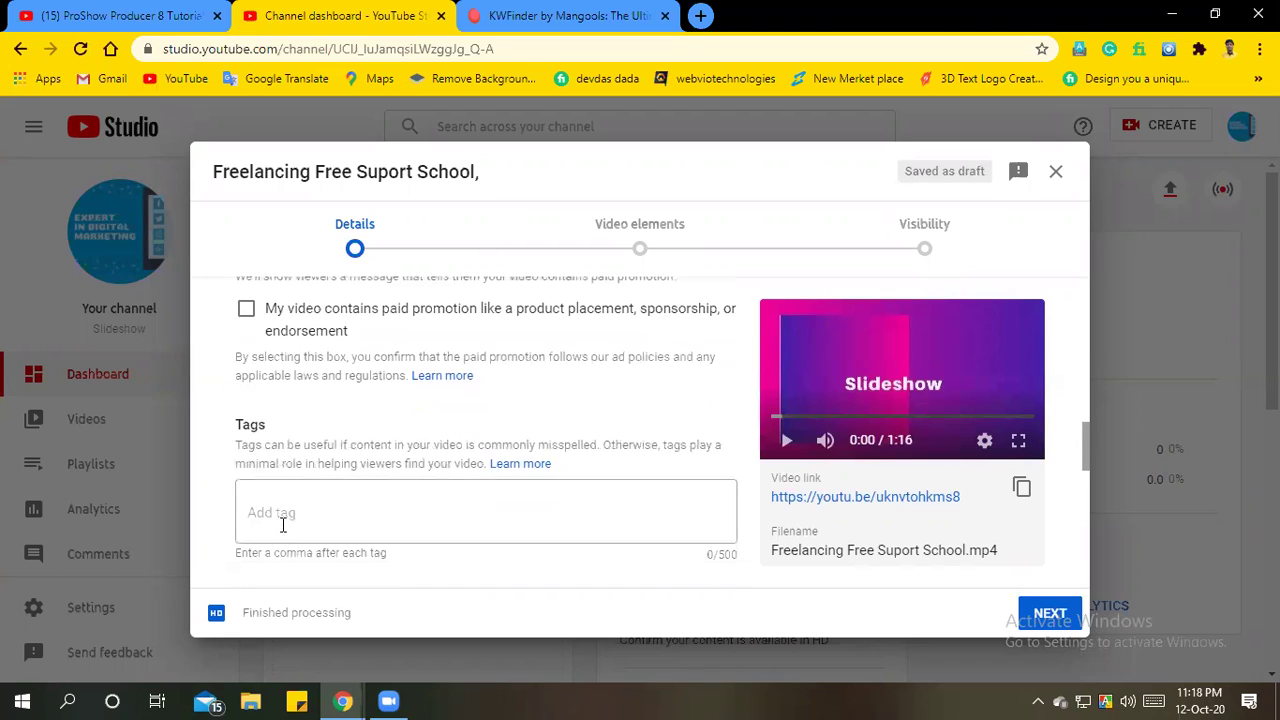
scroll(283, 525, down, 1)
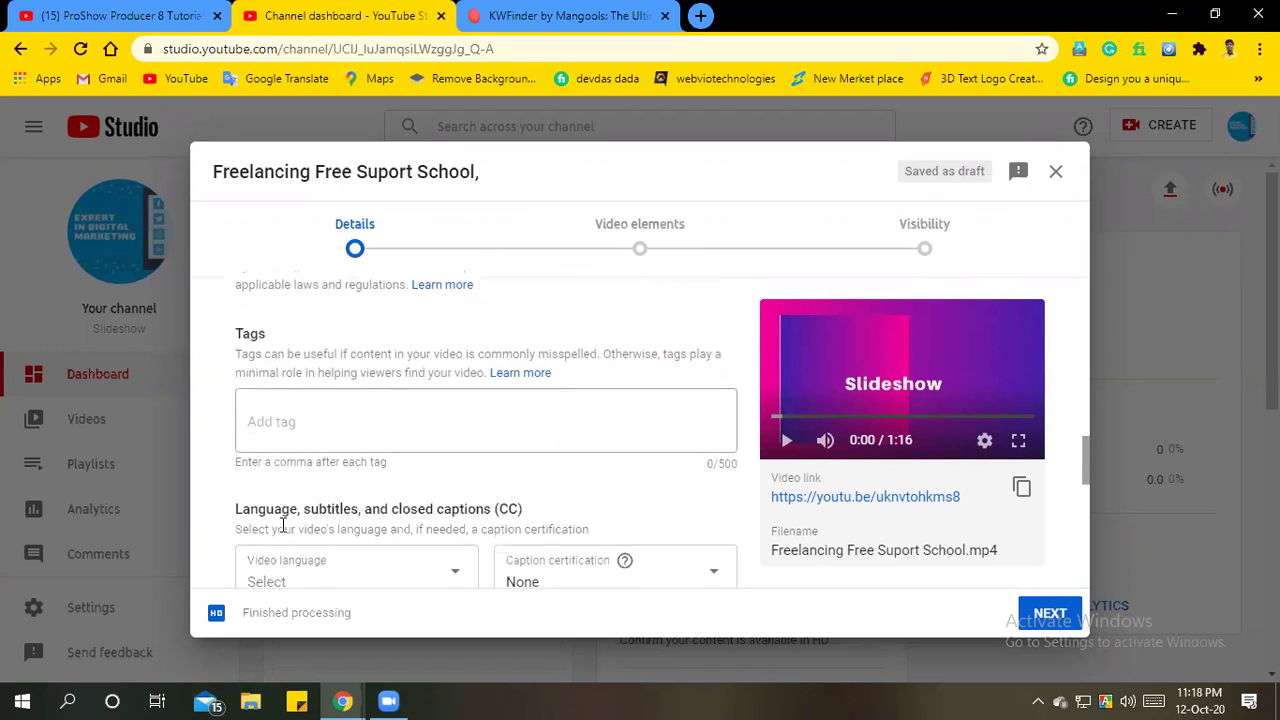
Step: Paste 'Freelancing Free Suport School' into the Tags box as the video's tag
click(301, 419)
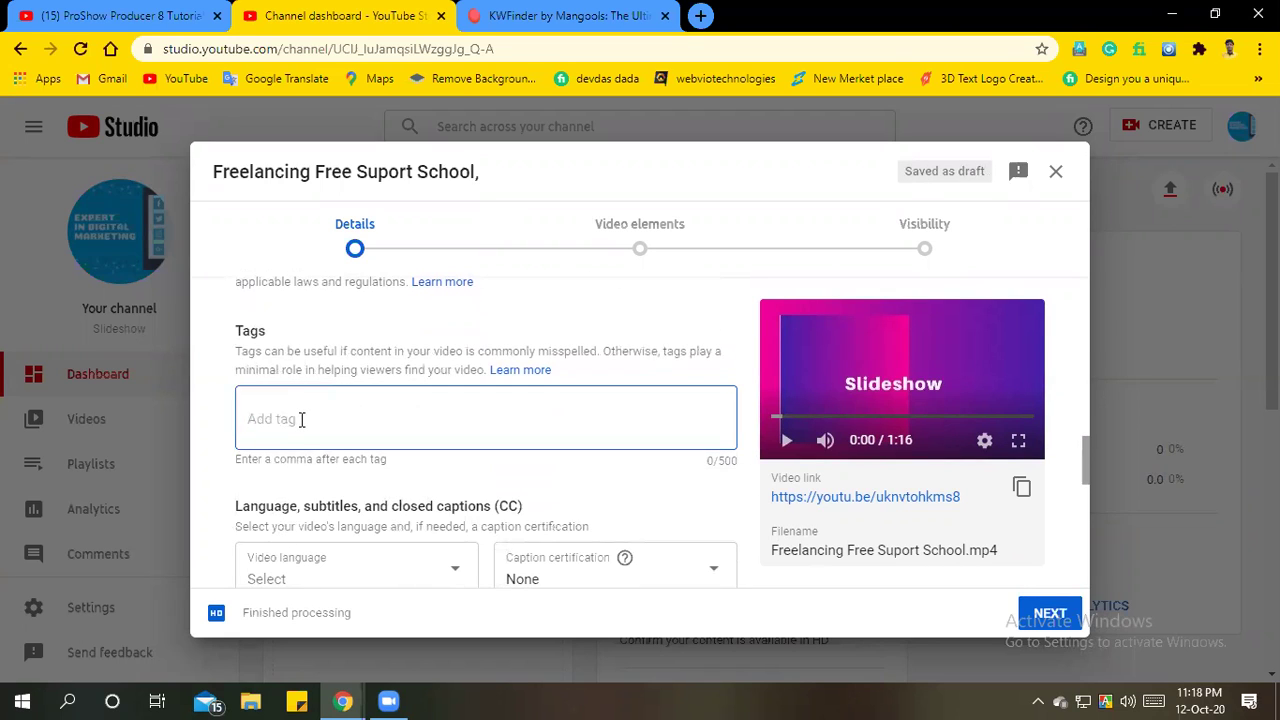
right_click(301, 419)
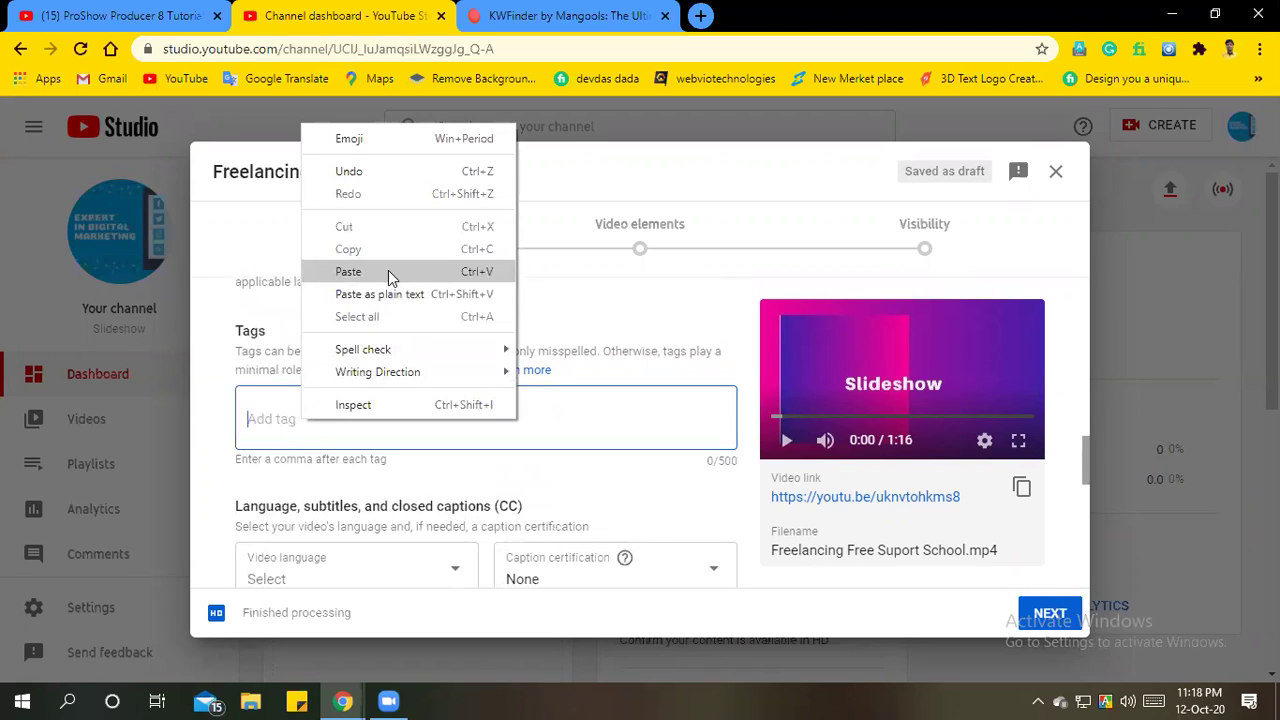
click(388, 271)
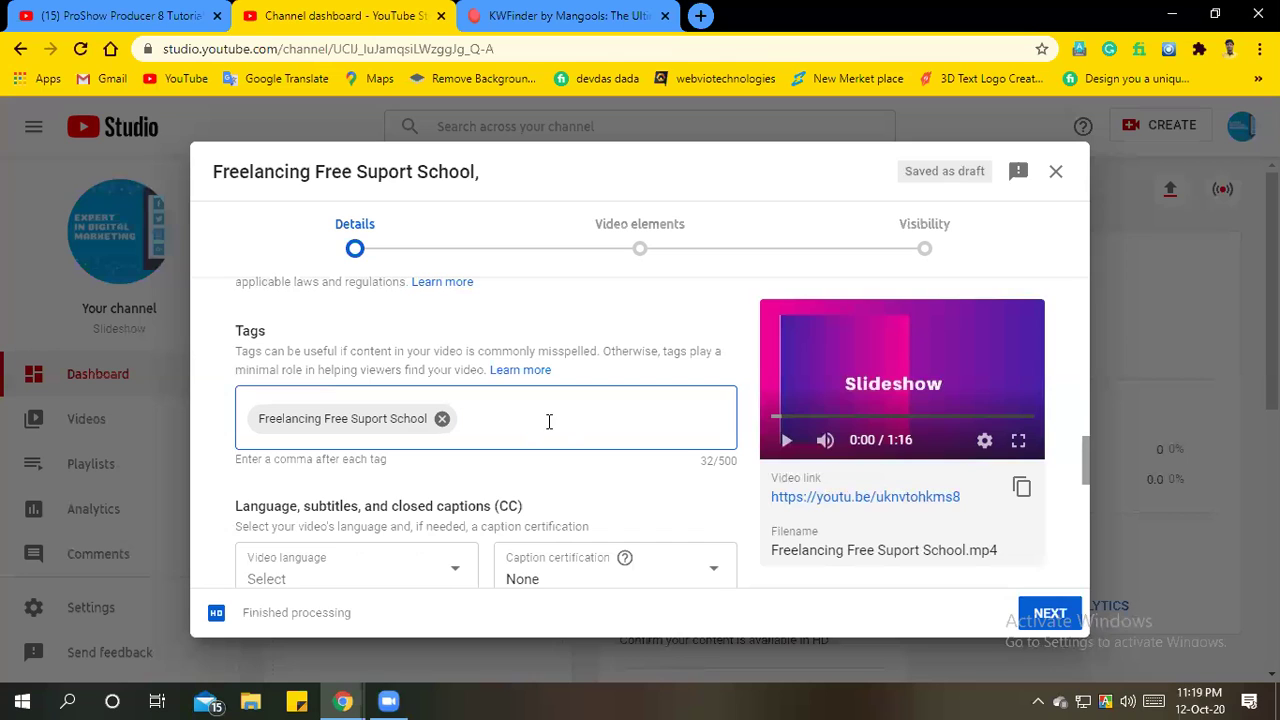
scroll(549, 421, down, 1)
Step: Set the video language to English (United States), after briefly trying Bangla and English (India)
click(427, 487)
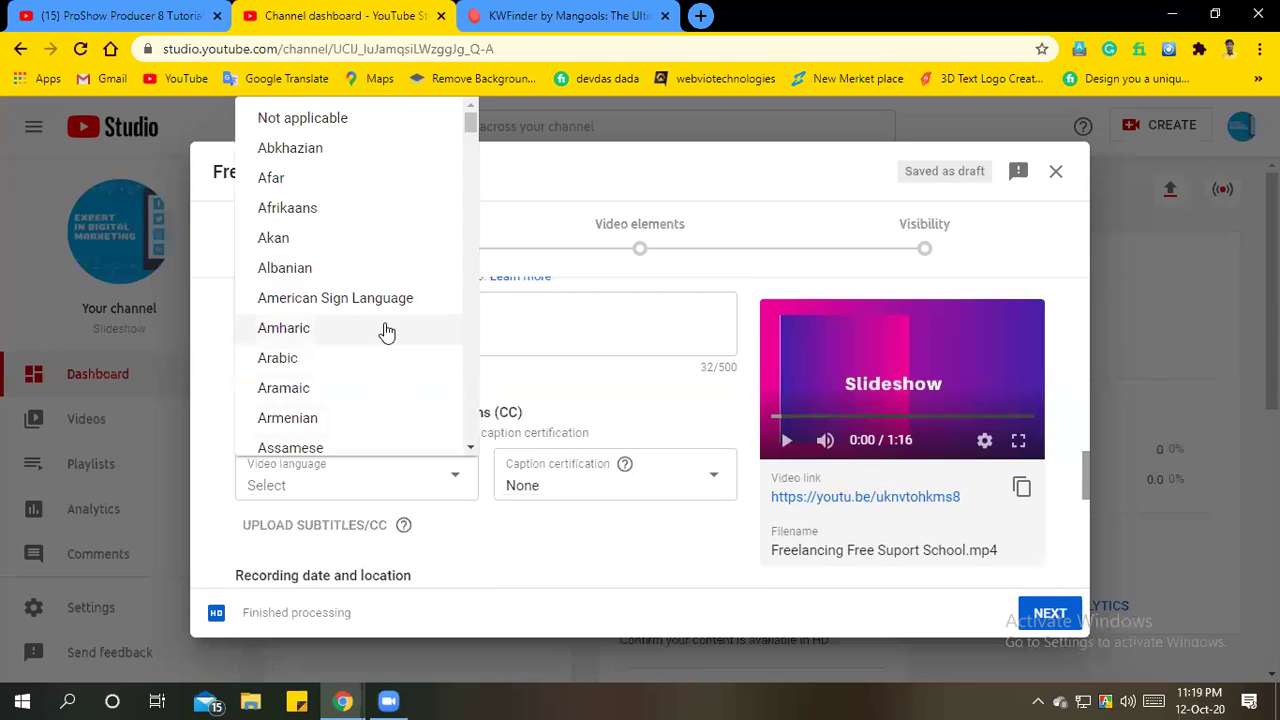
scroll(362, 268, down, 2)
click(357, 349)
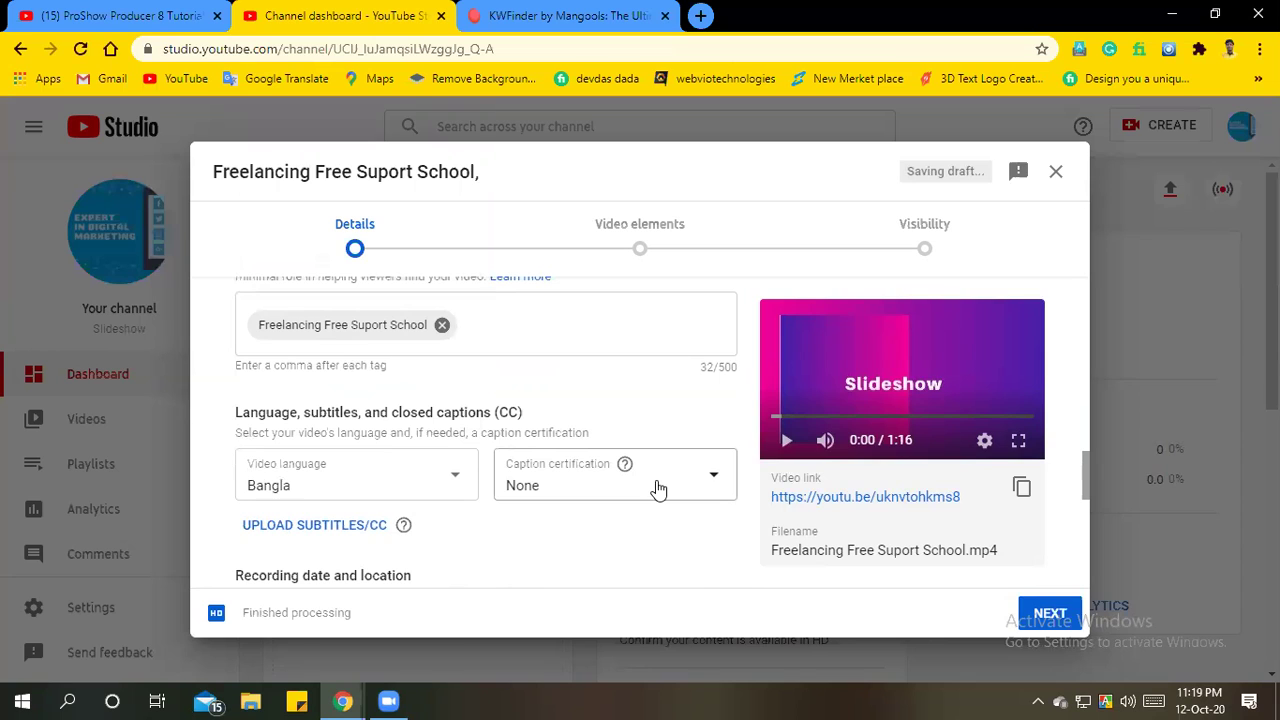
click(420, 477)
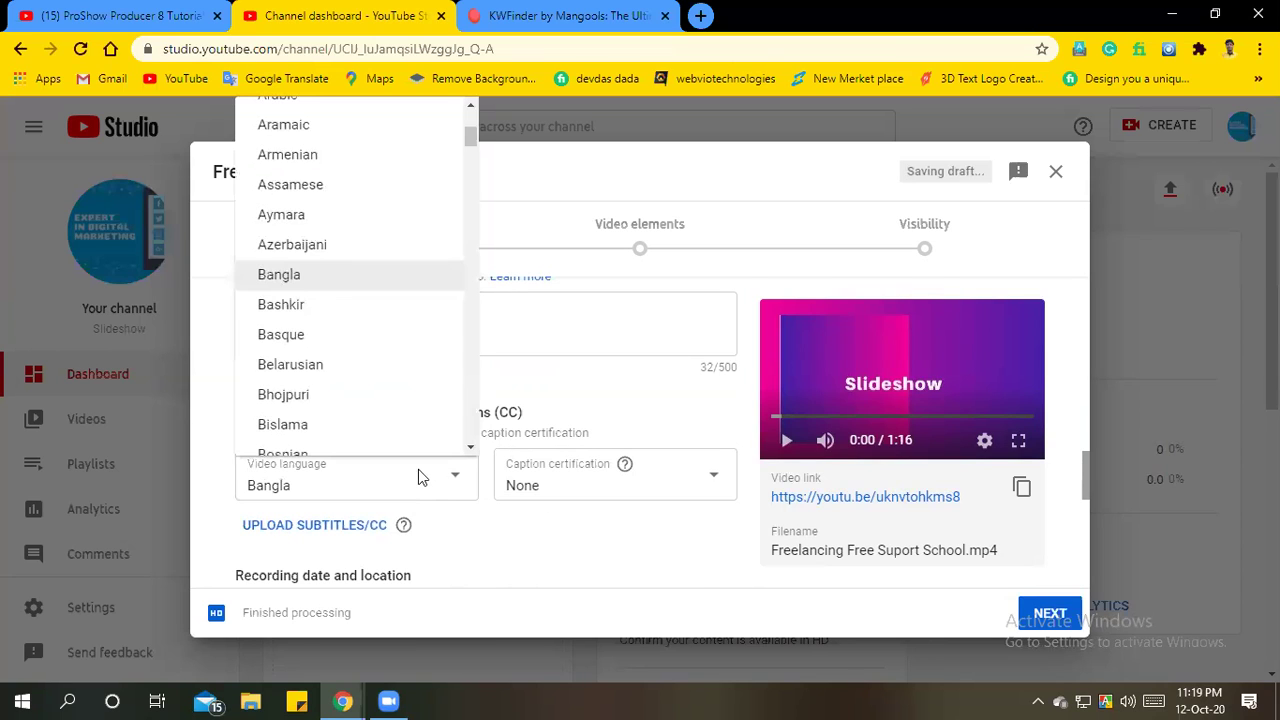
scroll(337, 305, down, 3)
scroll(338, 316, down, 3)
scroll(337, 318, down, 4)
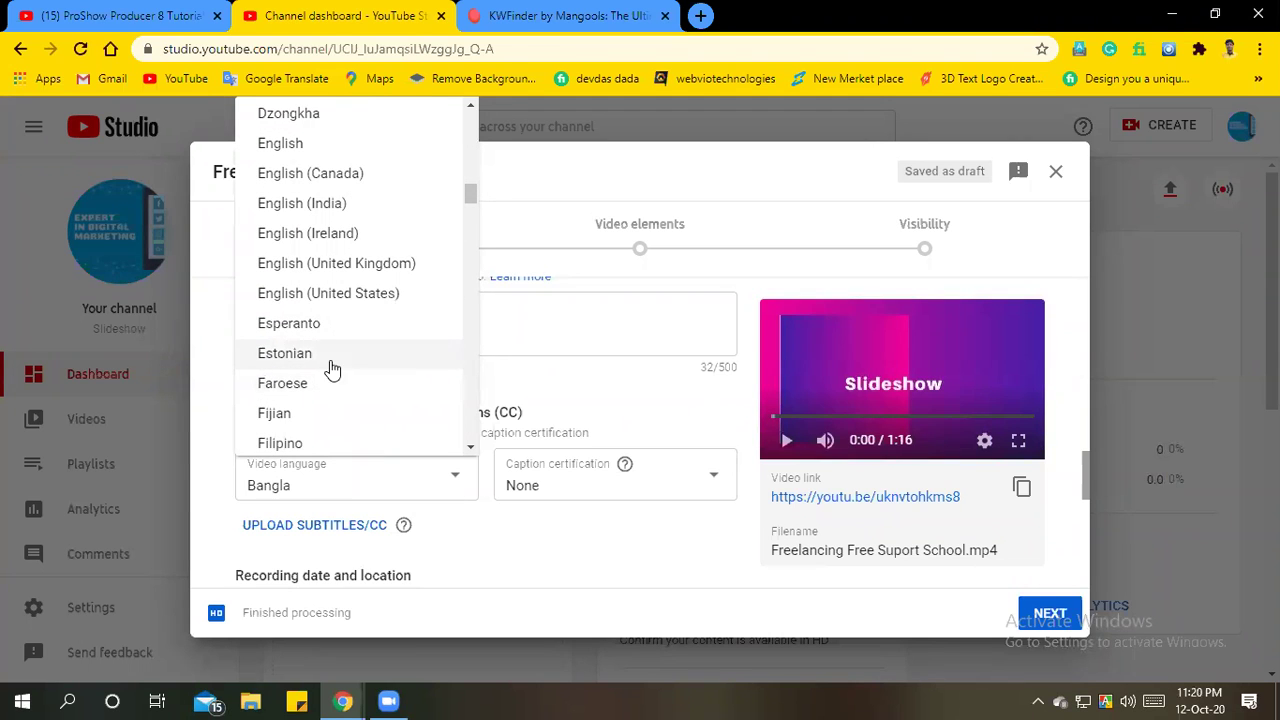
click(338, 205)
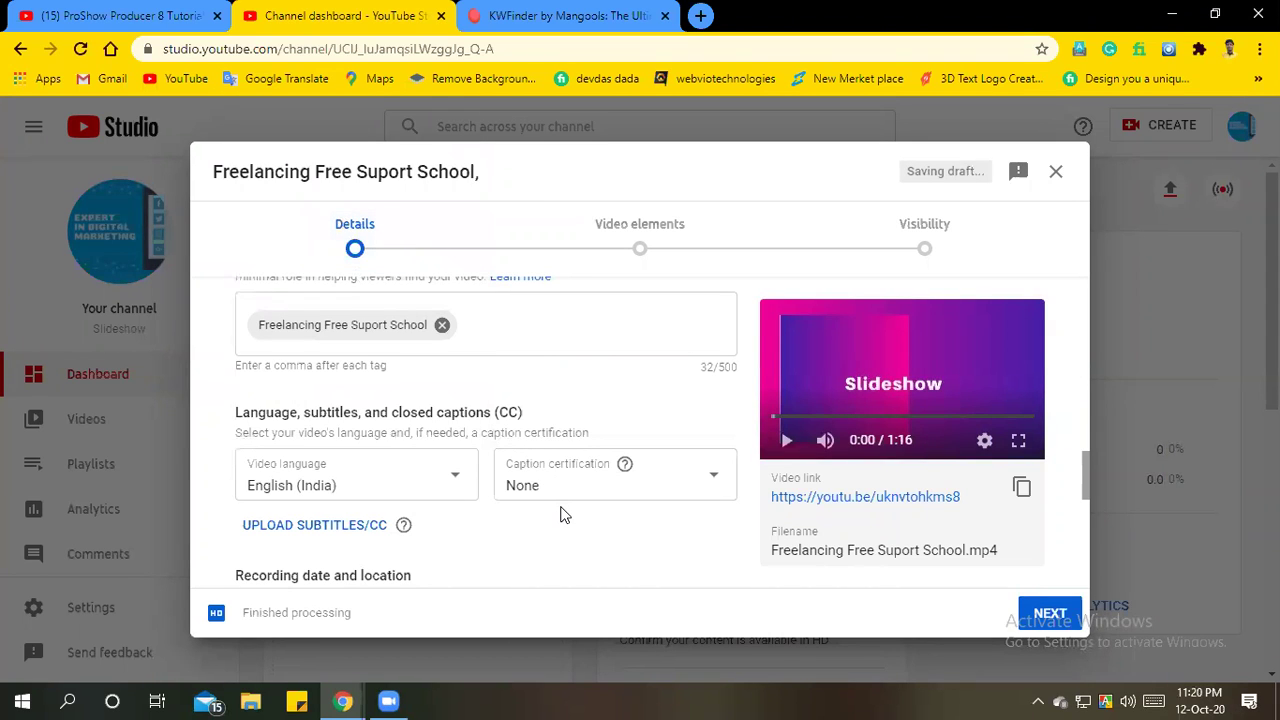
click(424, 478)
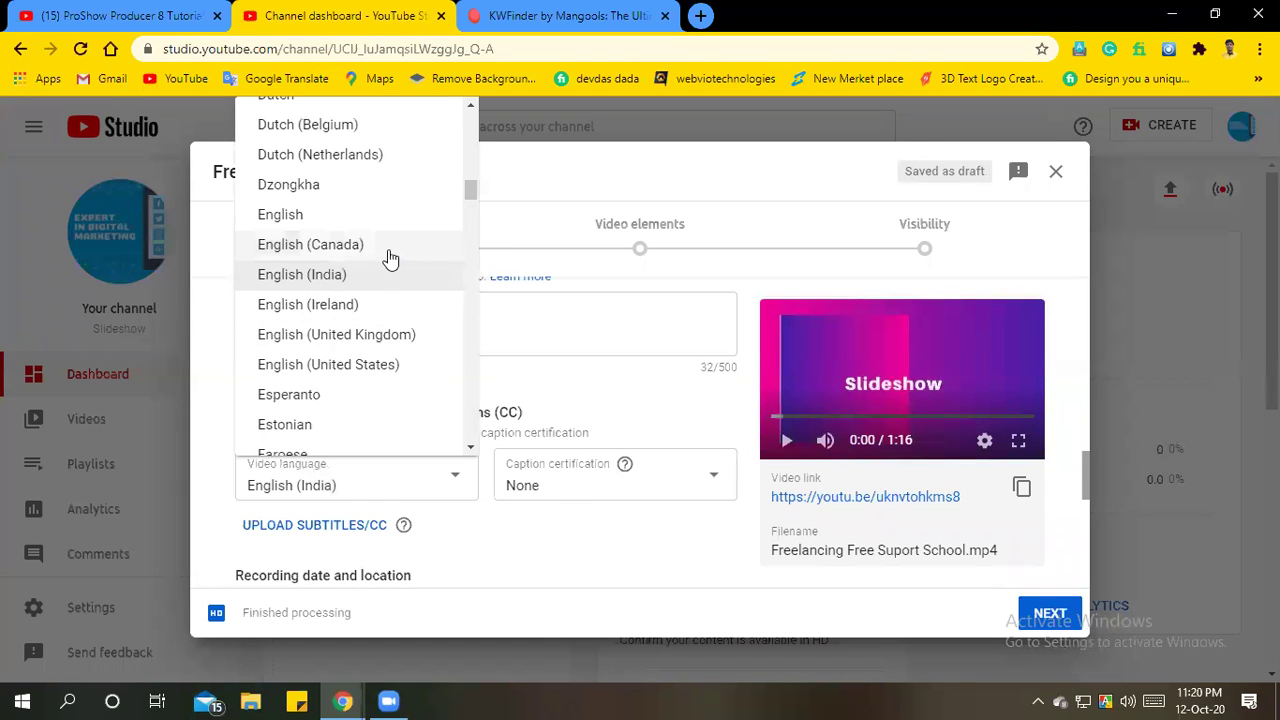
click(390, 372)
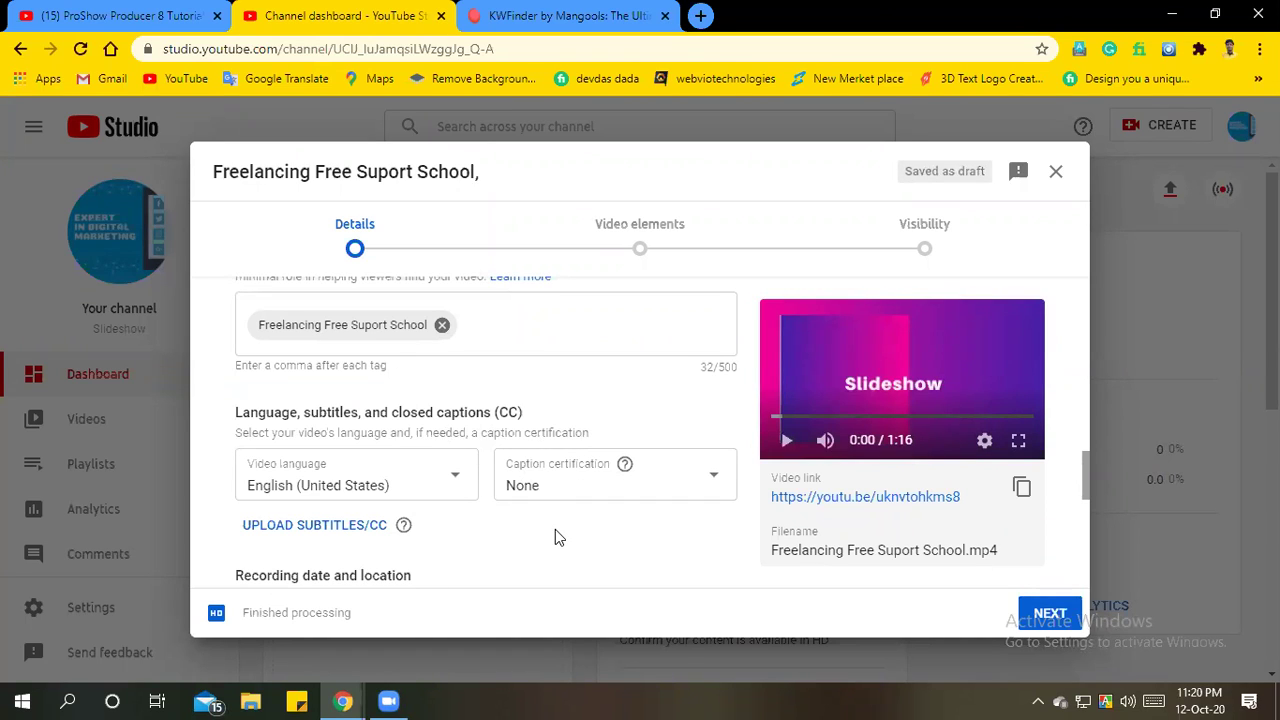
scroll(555, 531, down, 2)
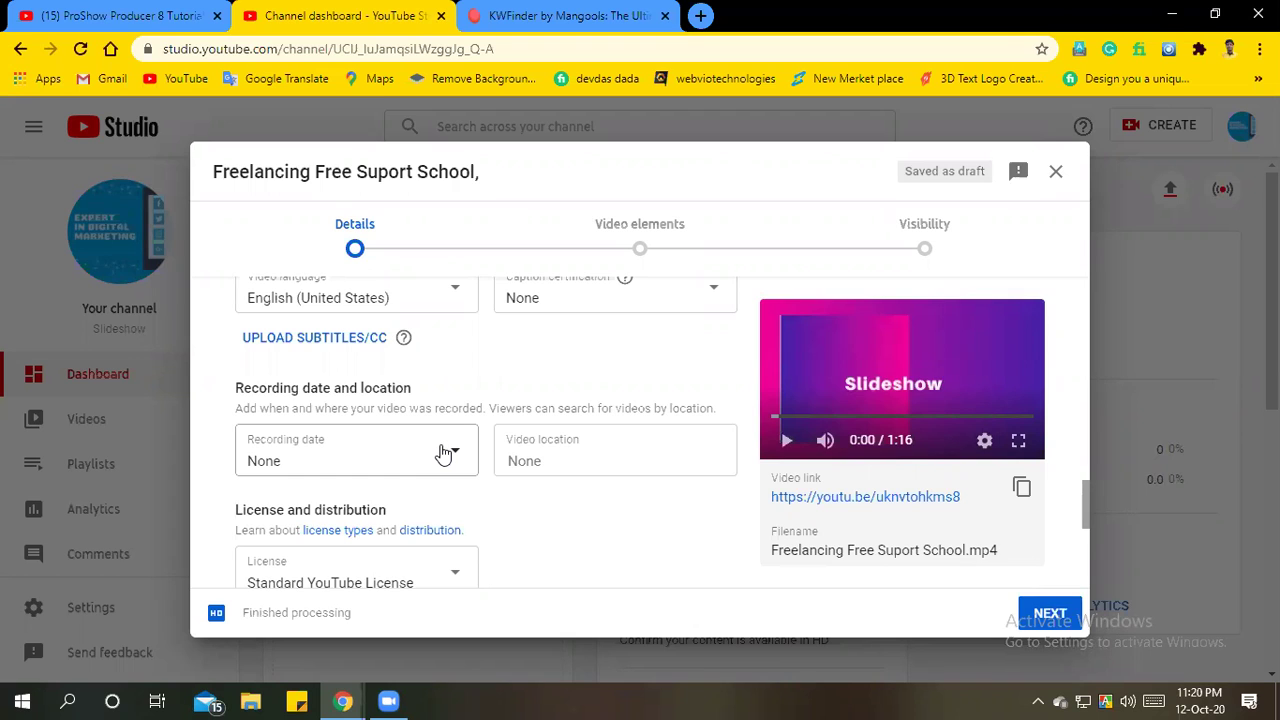
Step: Uncheck Allow embedding so other sites can't embed the video
scroll(443, 453, down, 2)
scroll(443, 457, down, 4)
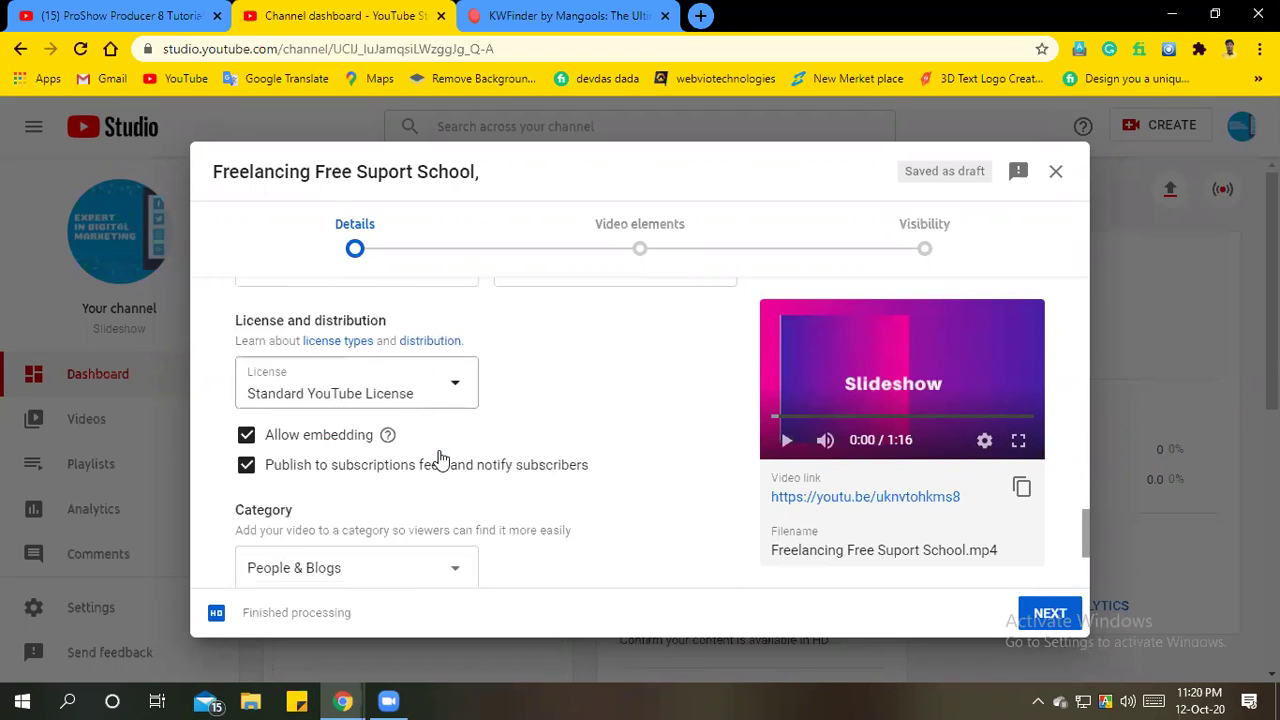
scroll(443, 460, up, 2)
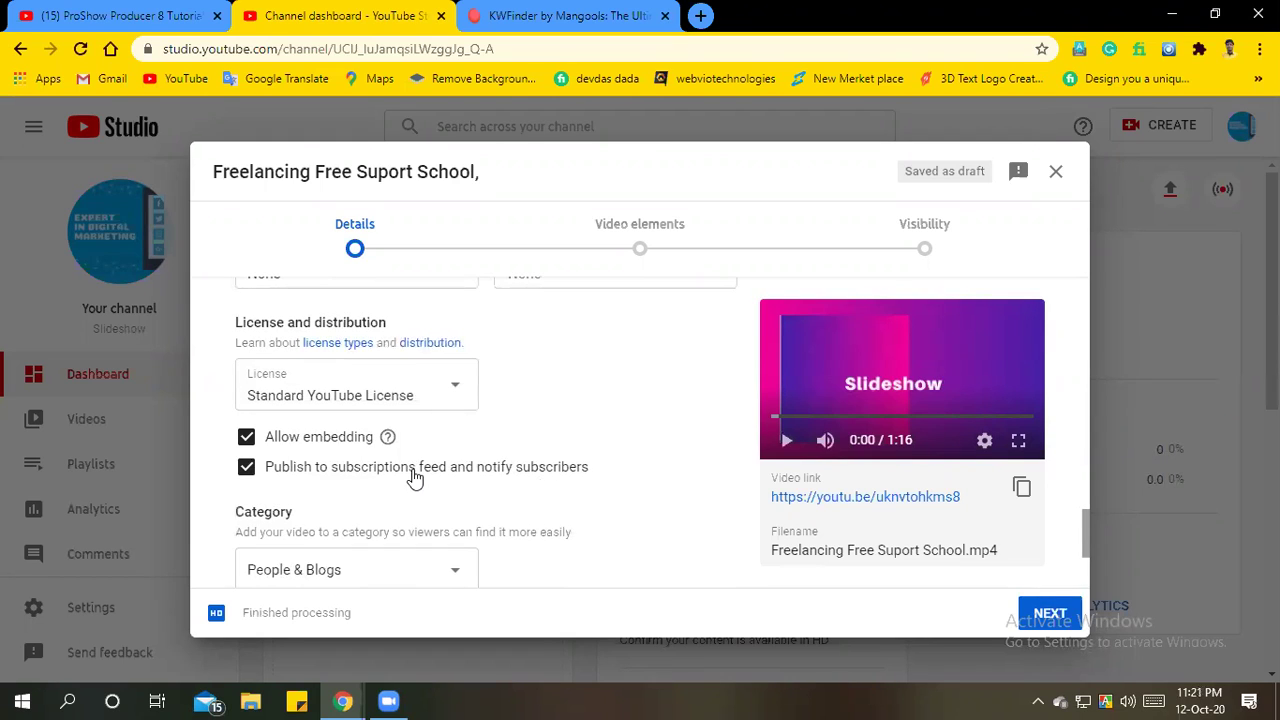
mouse_move(389, 443)
click(246, 437)
scroll(248, 446, down, 2)
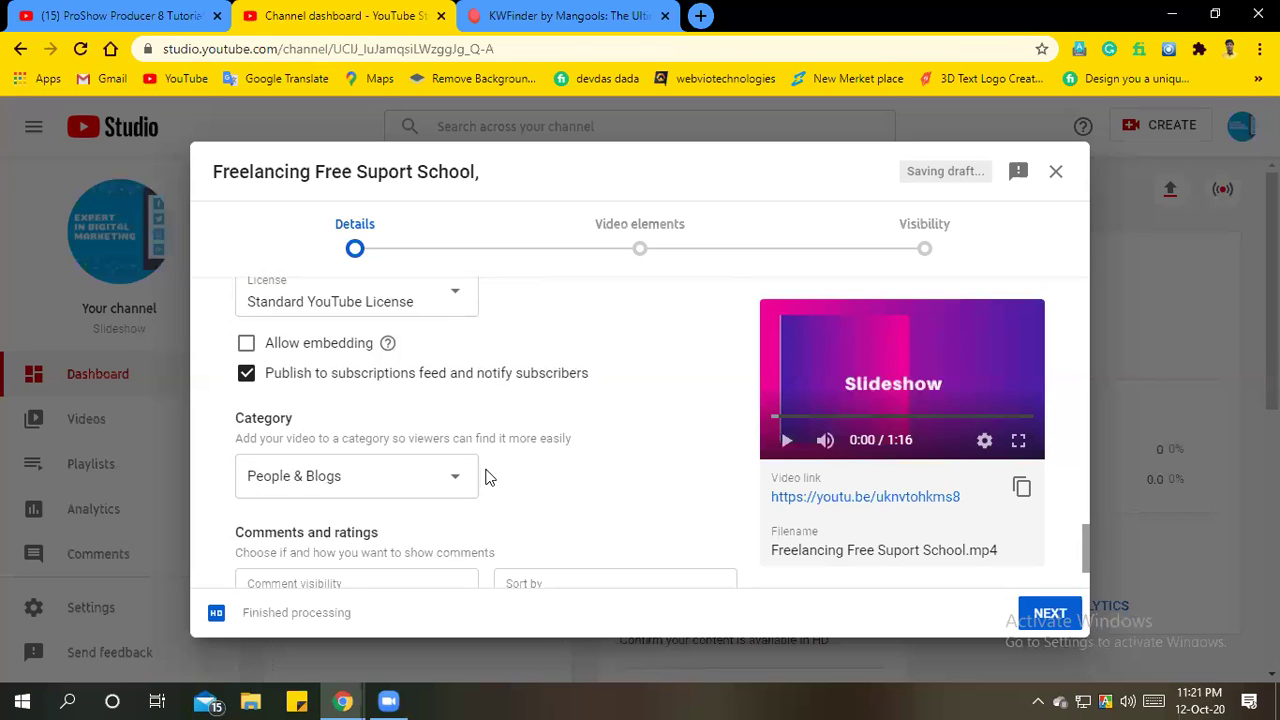
Step: Change the video category from People & Blogs to Education
click(448, 484)
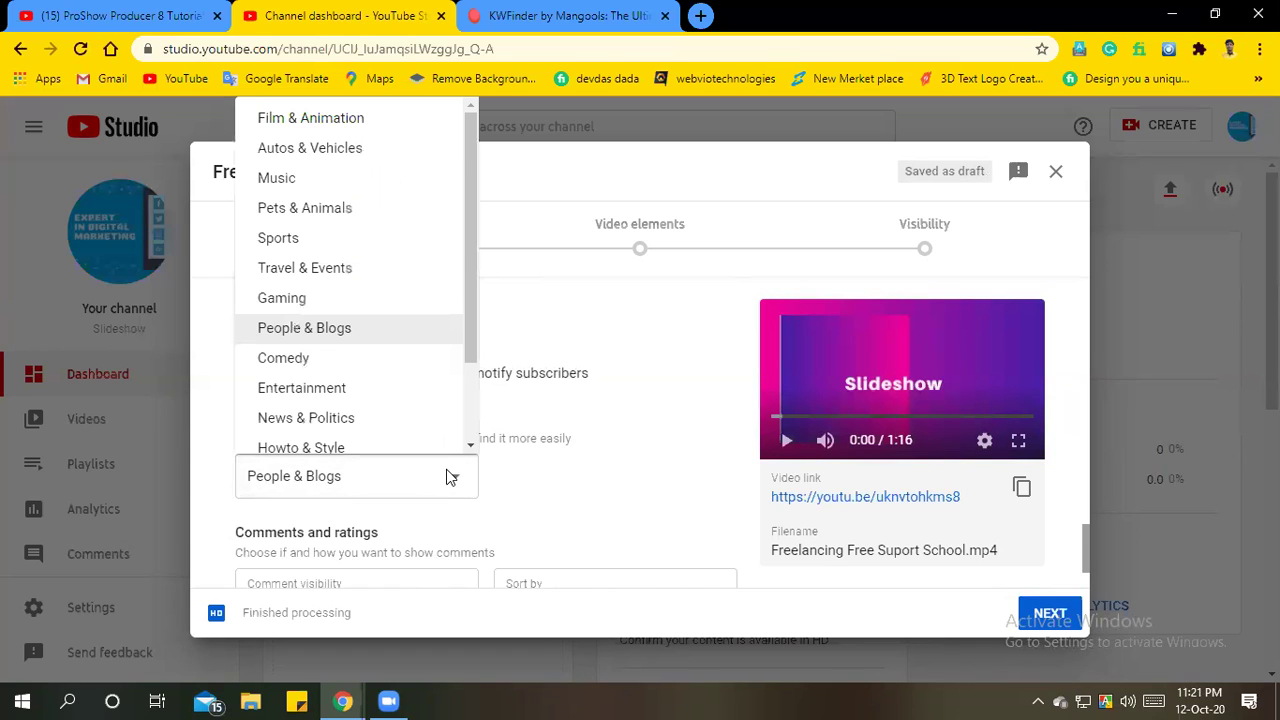
scroll(371, 409, down, 2)
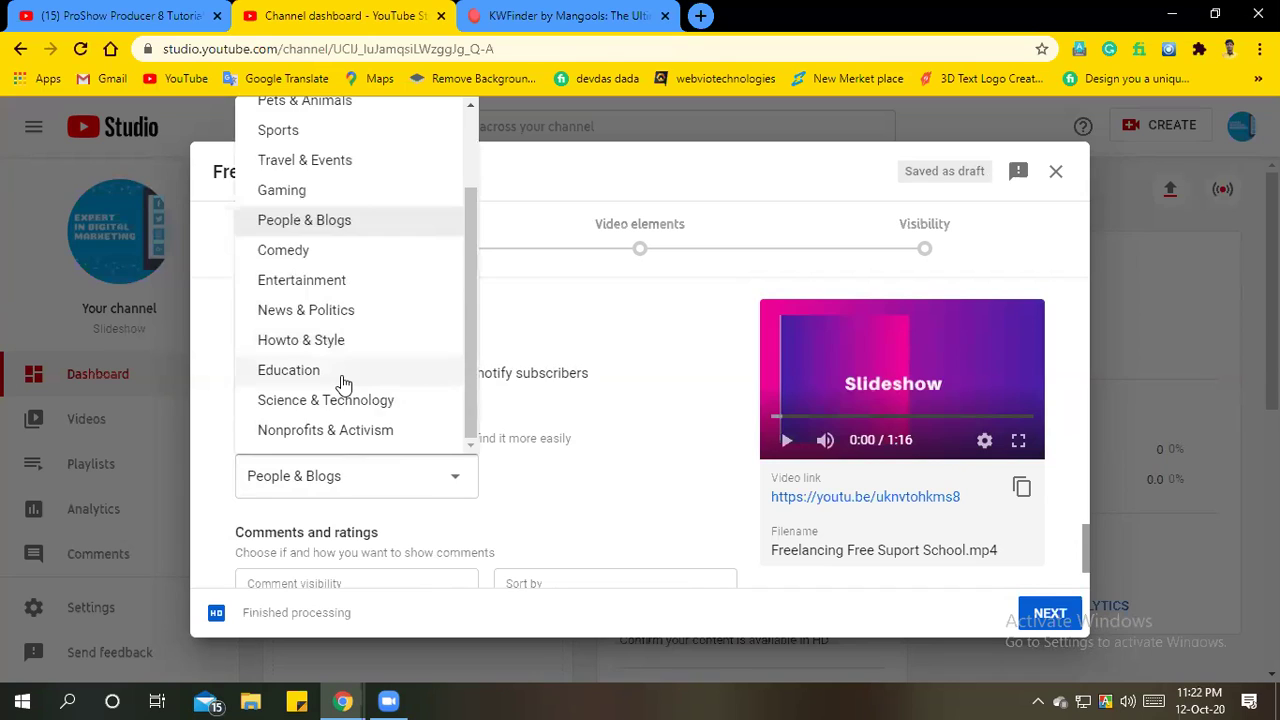
click(342, 378)
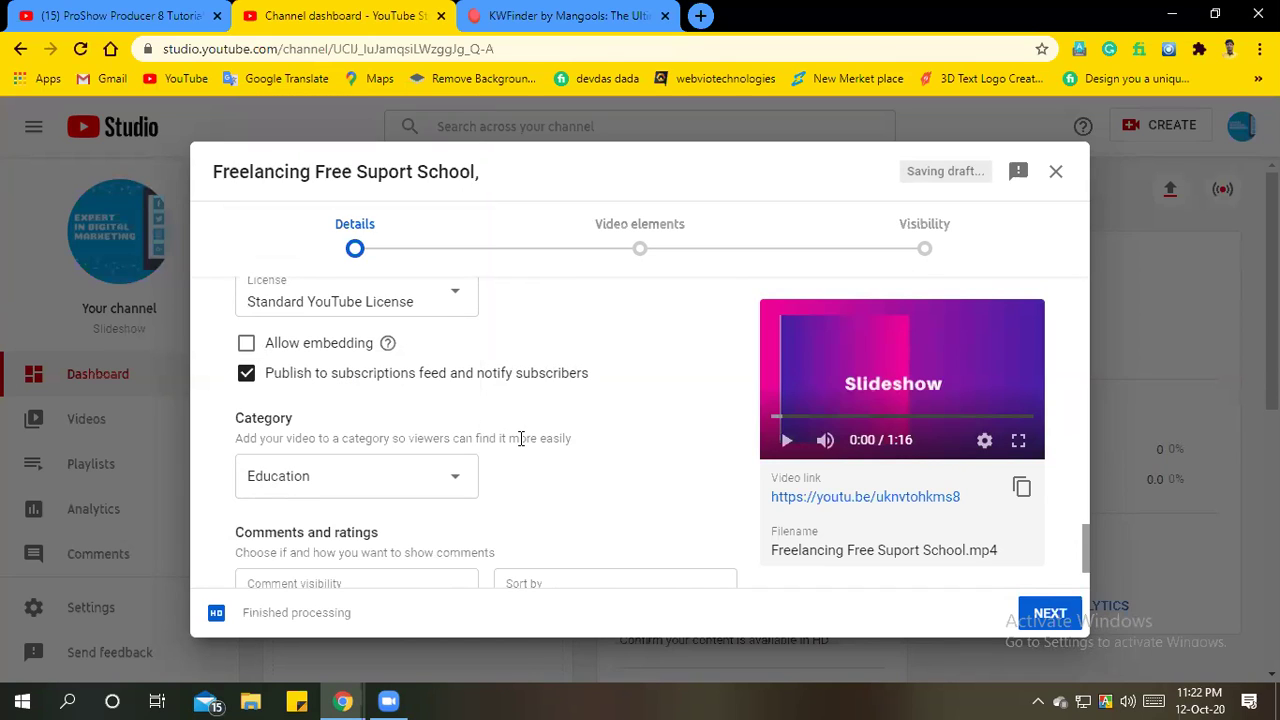
scroll(564, 455, down, 1)
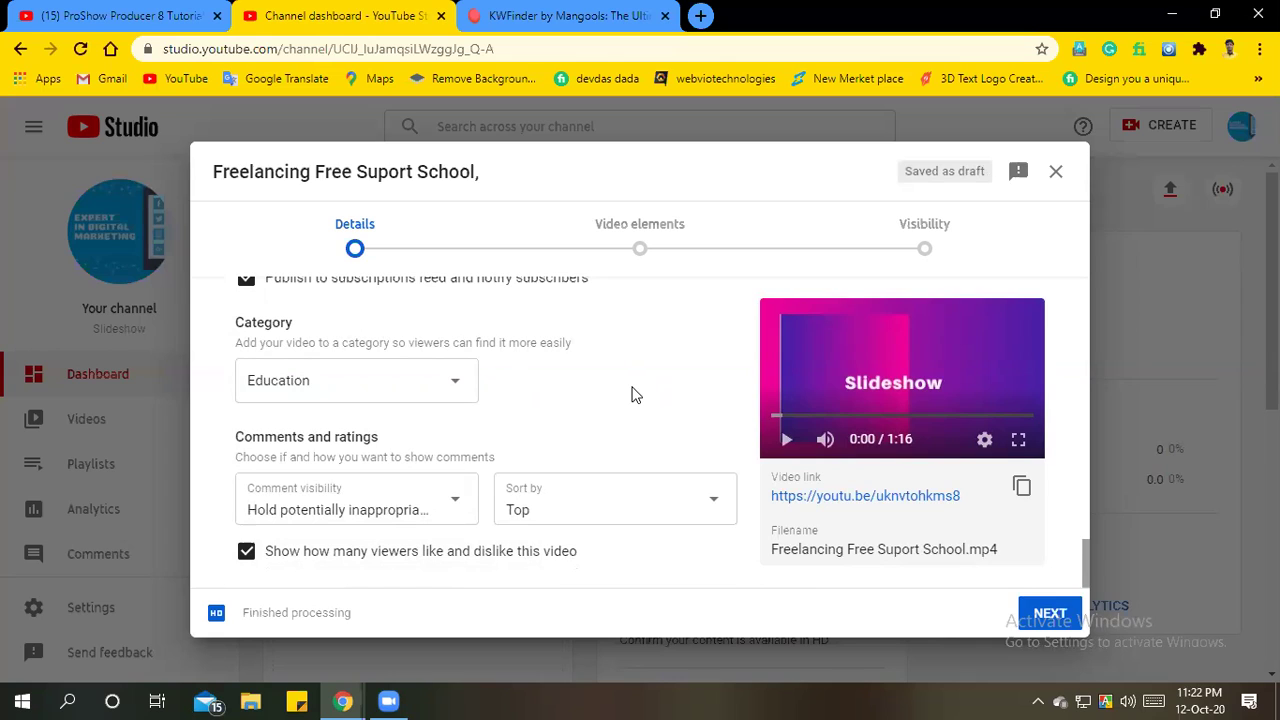
Step: Set comment visibility to Allow all comments, sorted by Top
click(441, 512)
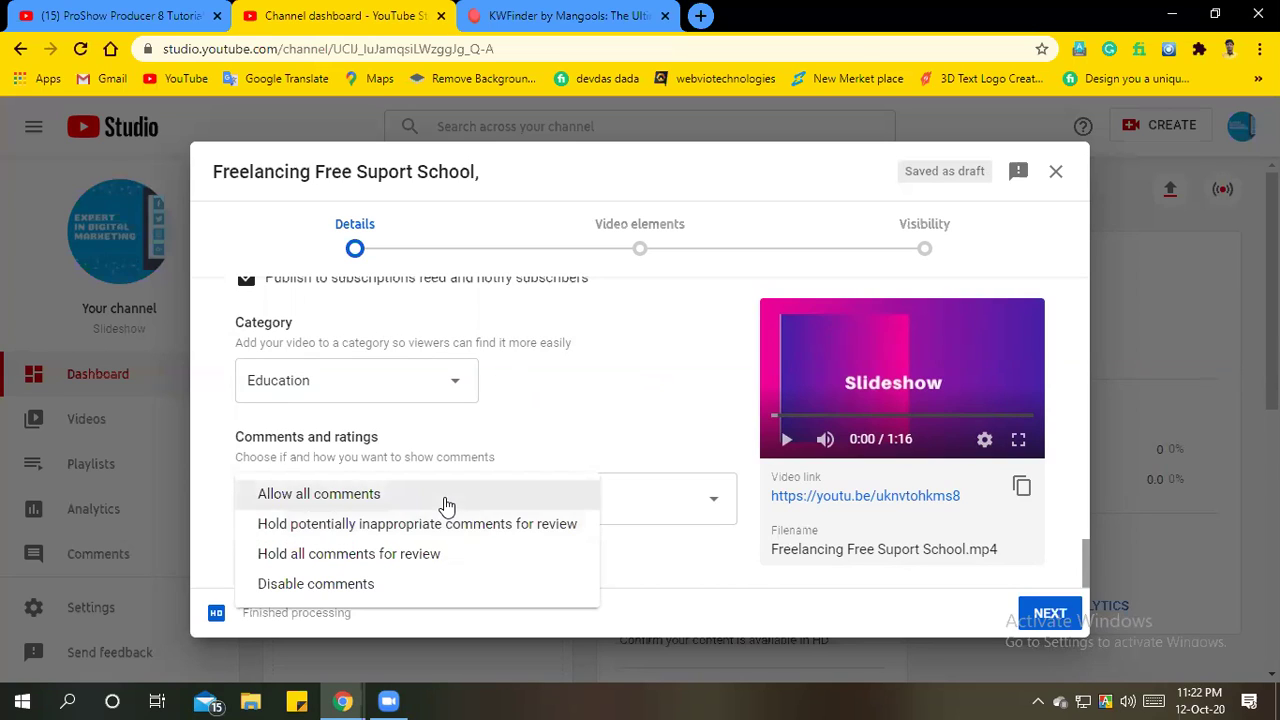
click(446, 500)
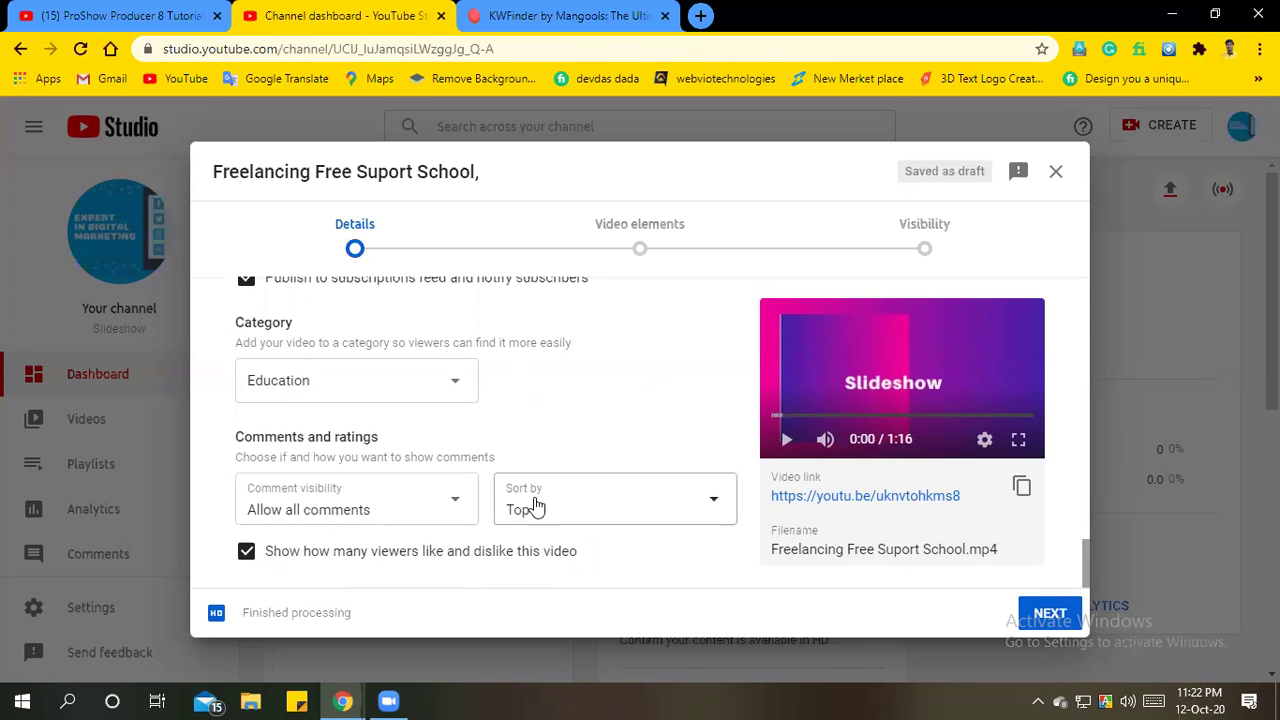
click(686, 508)
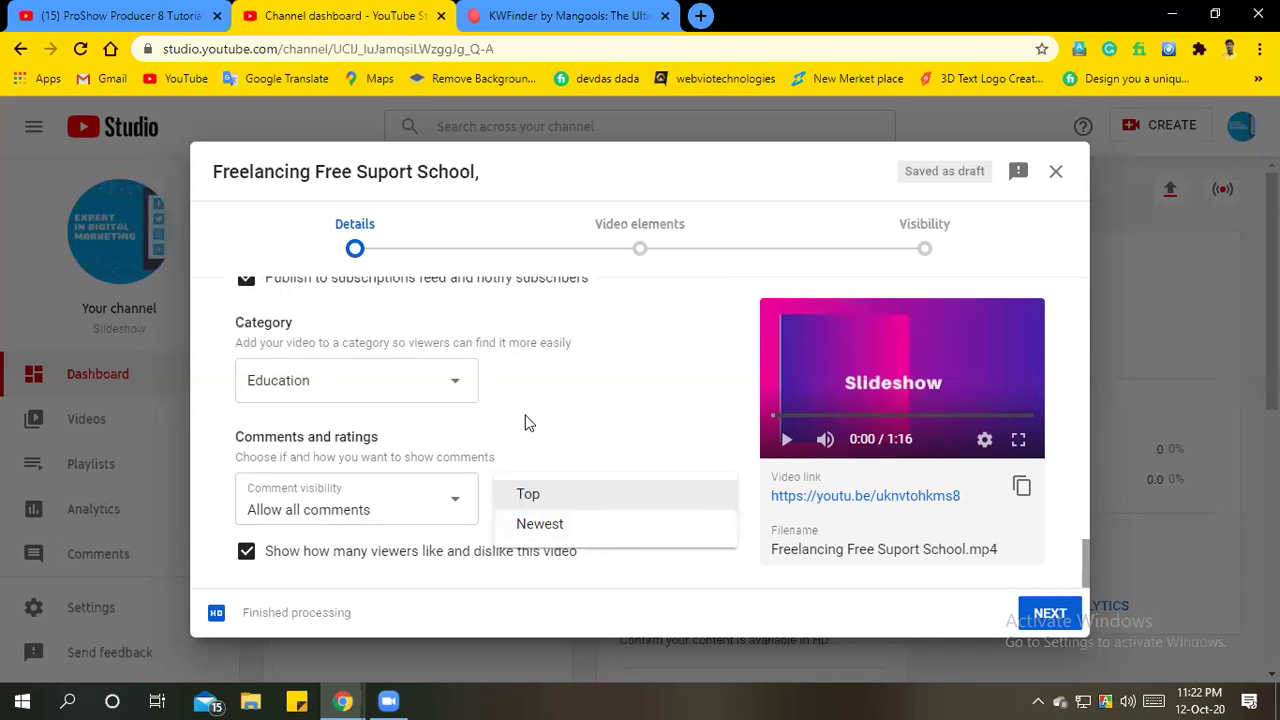
click(529, 497)
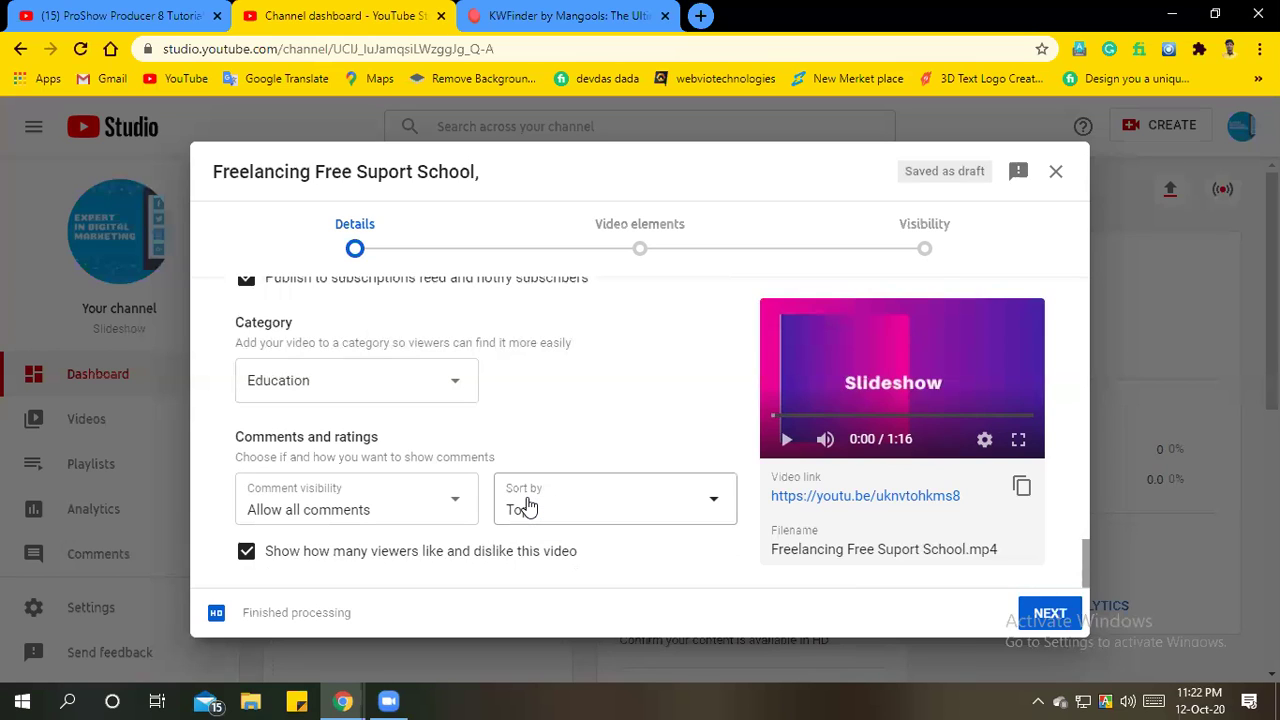
Step: Advance the upload from Details to the Video elements step
scroll(568, 520, up, 3)
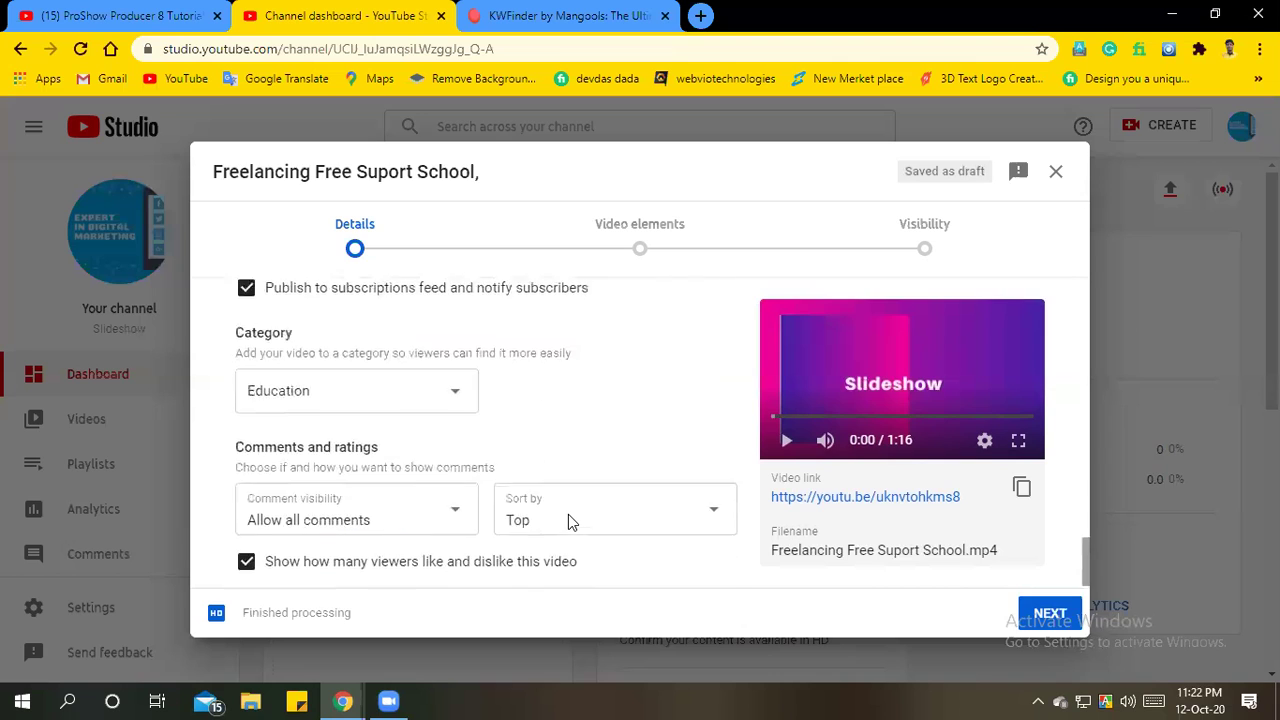
scroll(569, 526, down, 3)
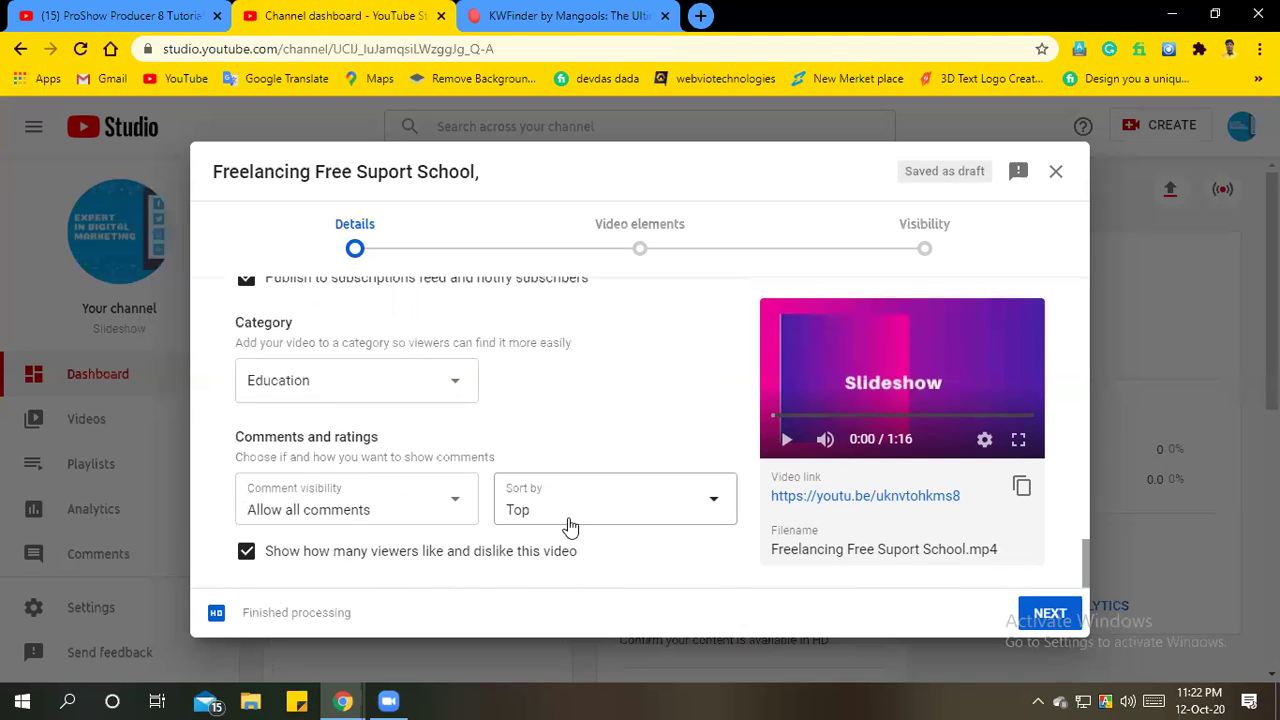
scroll(567, 526, up, 3)
scroll(567, 527, down, 3)
click(1050, 613)
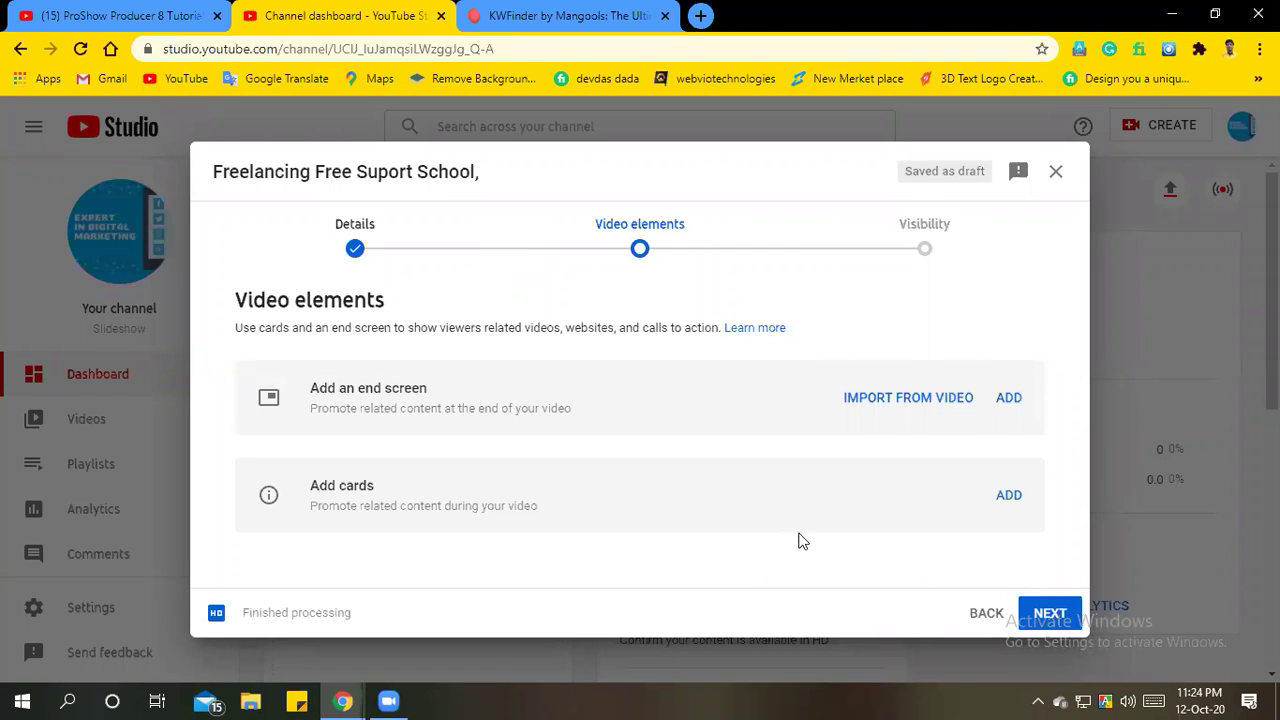
Step: Move the upload past Video elements to the Visibility step
click(1049, 613)
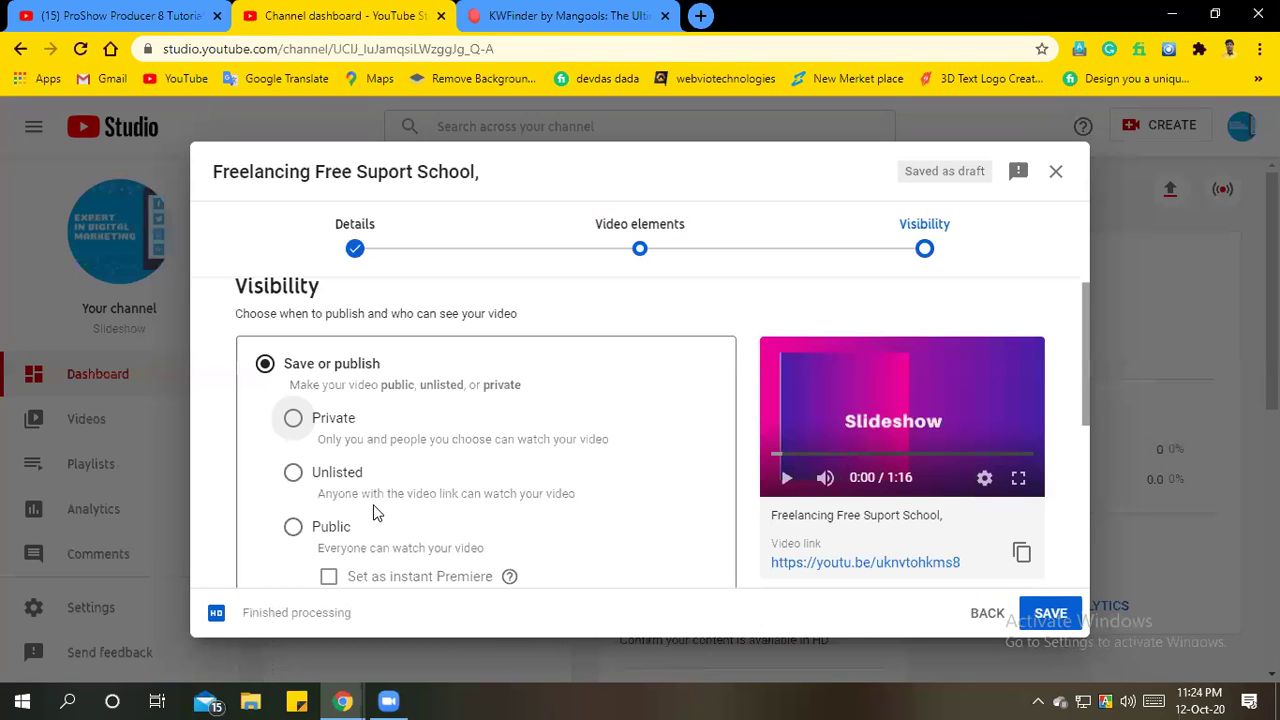
Step: Choose Private under Save or publish and look over the Visibility options
click(293, 420)
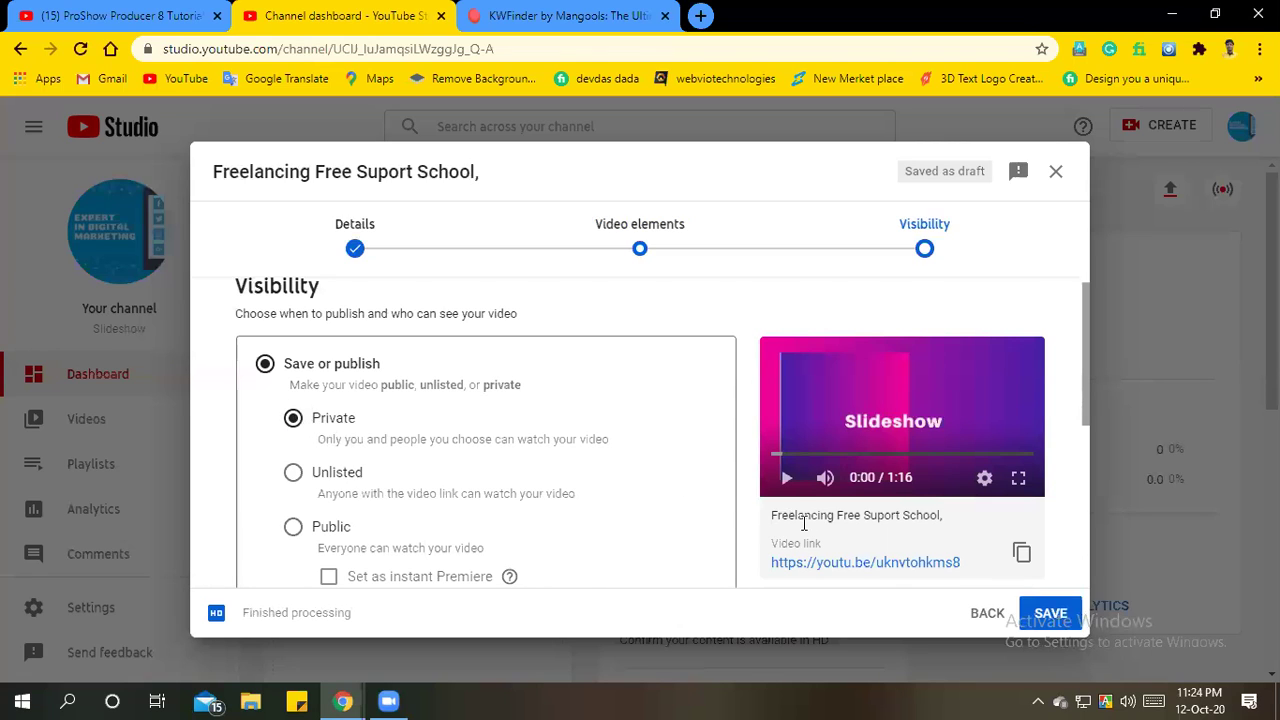
scroll(677, 540, down, 2)
scroll(677, 541, up, 1)
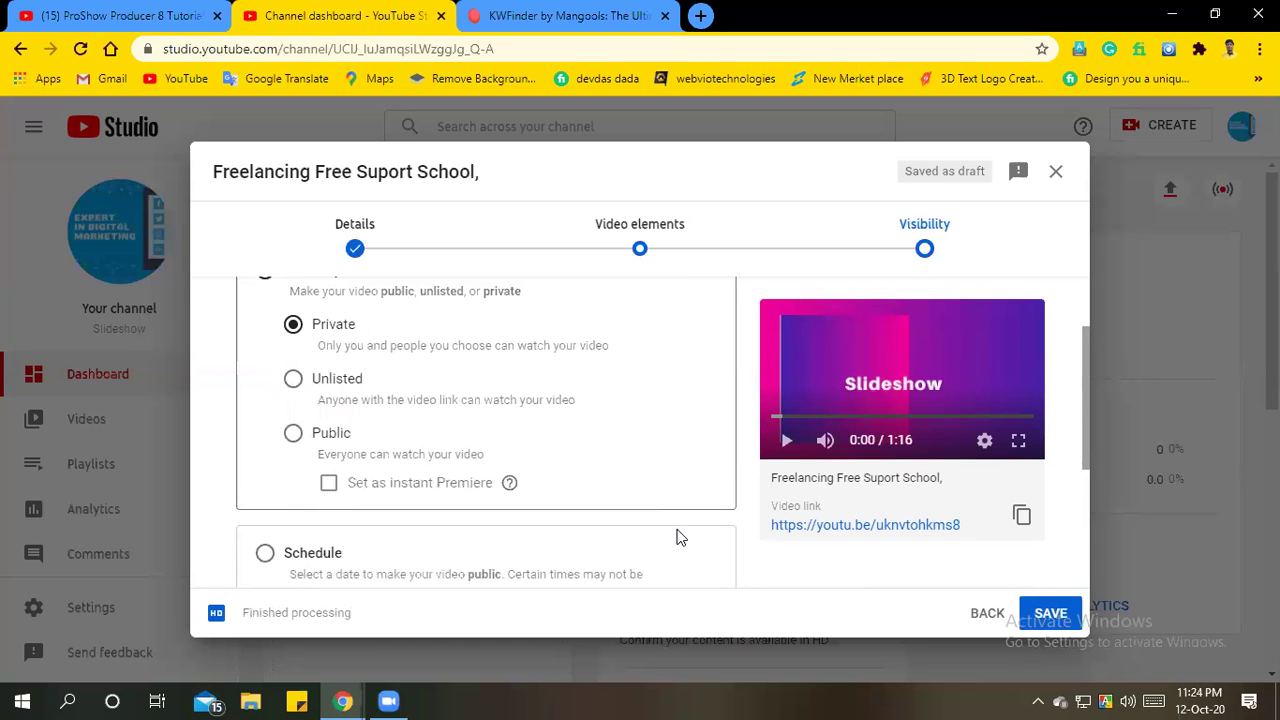
scroll(676, 536, down, 2)
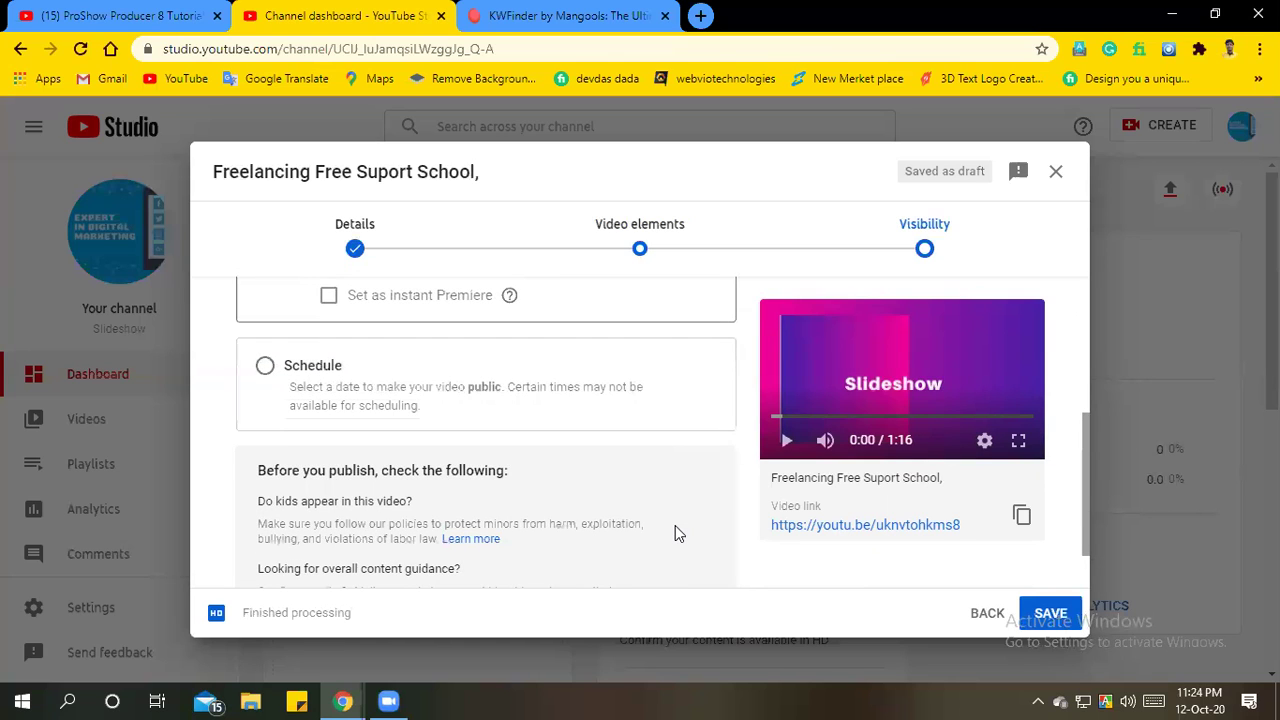
scroll(675, 530, down, 1)
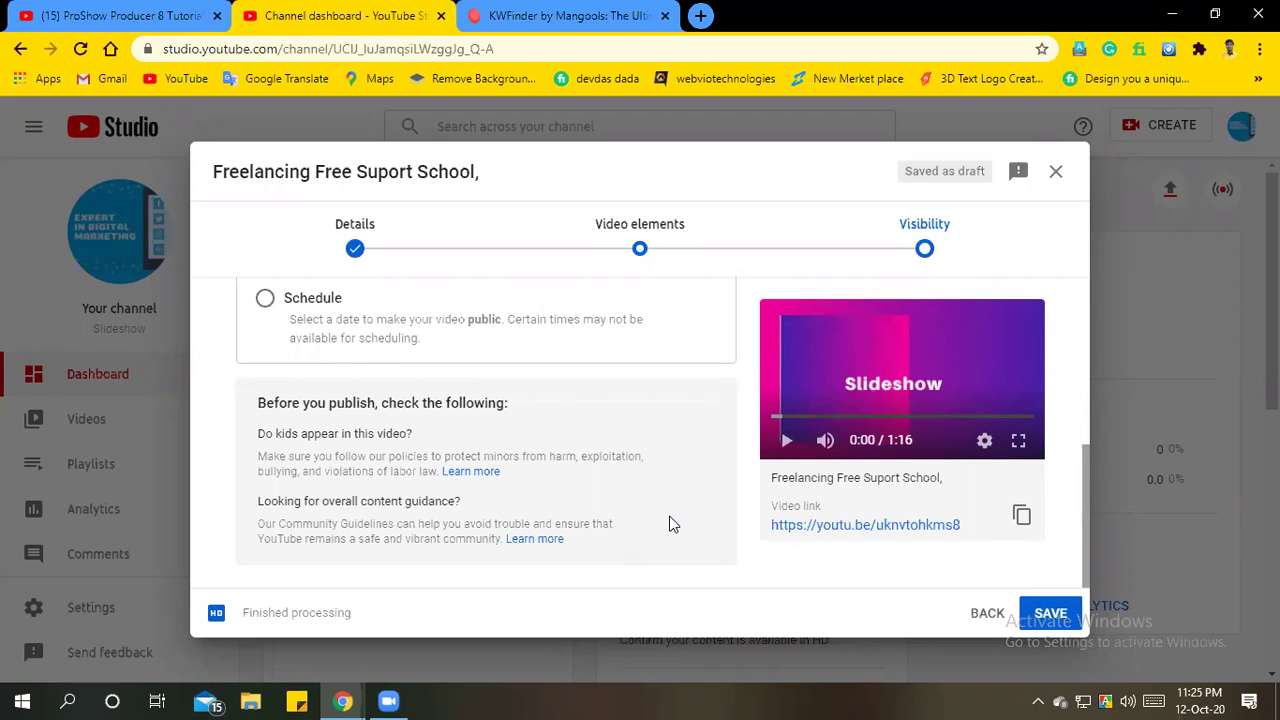
scroll(620, 495, up, 1)
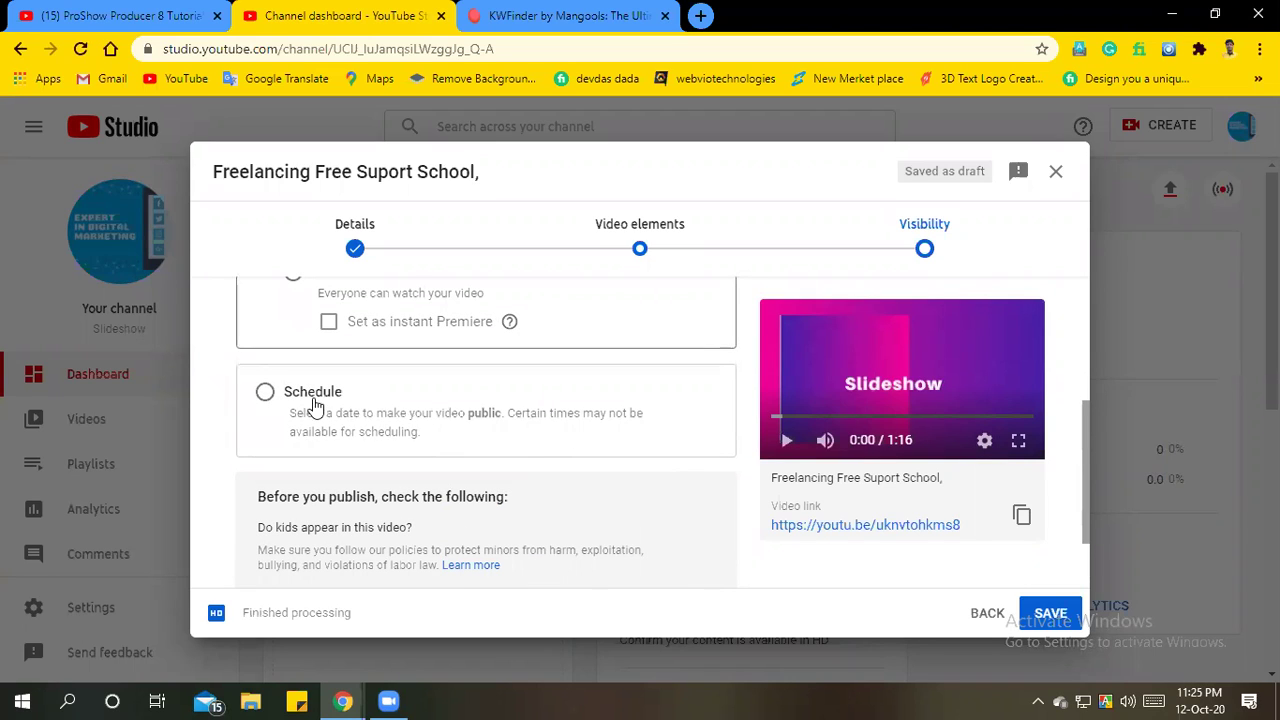
Step: Switch to Schedule and view the publish date calendar, set to Oct 13, 2020, 12:15 AM
click(265, 392)
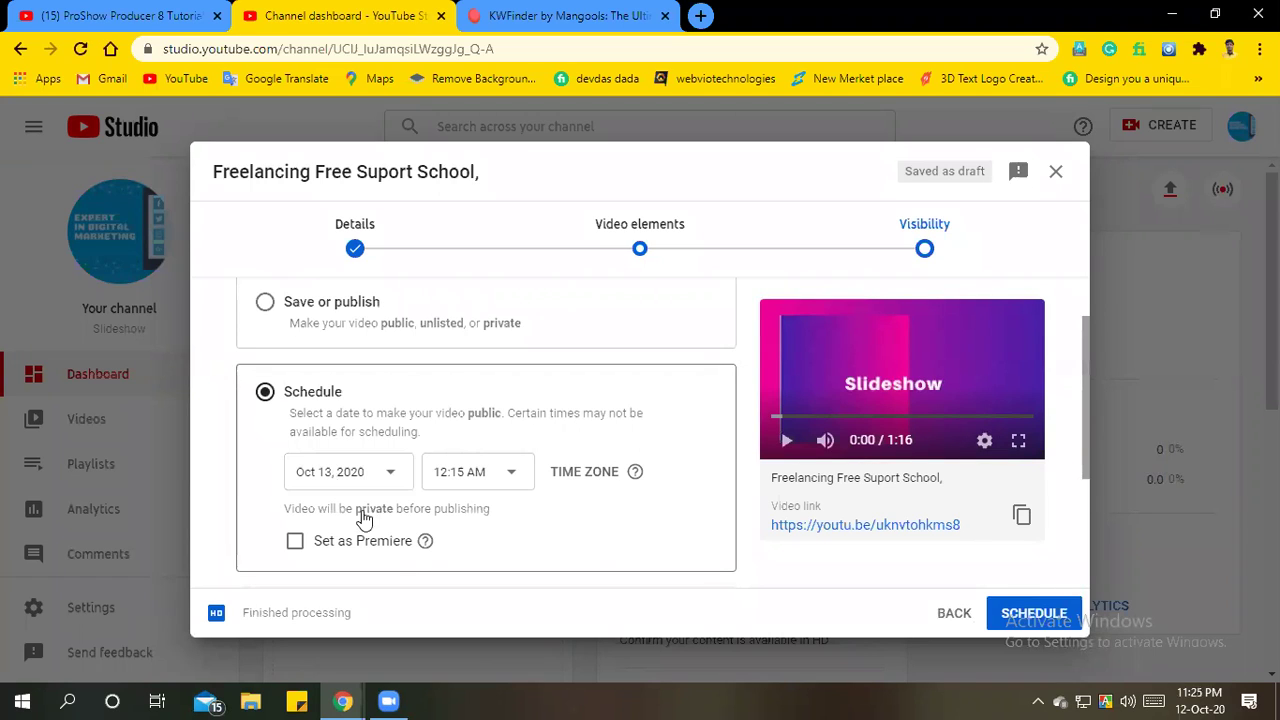
click(392, 480)
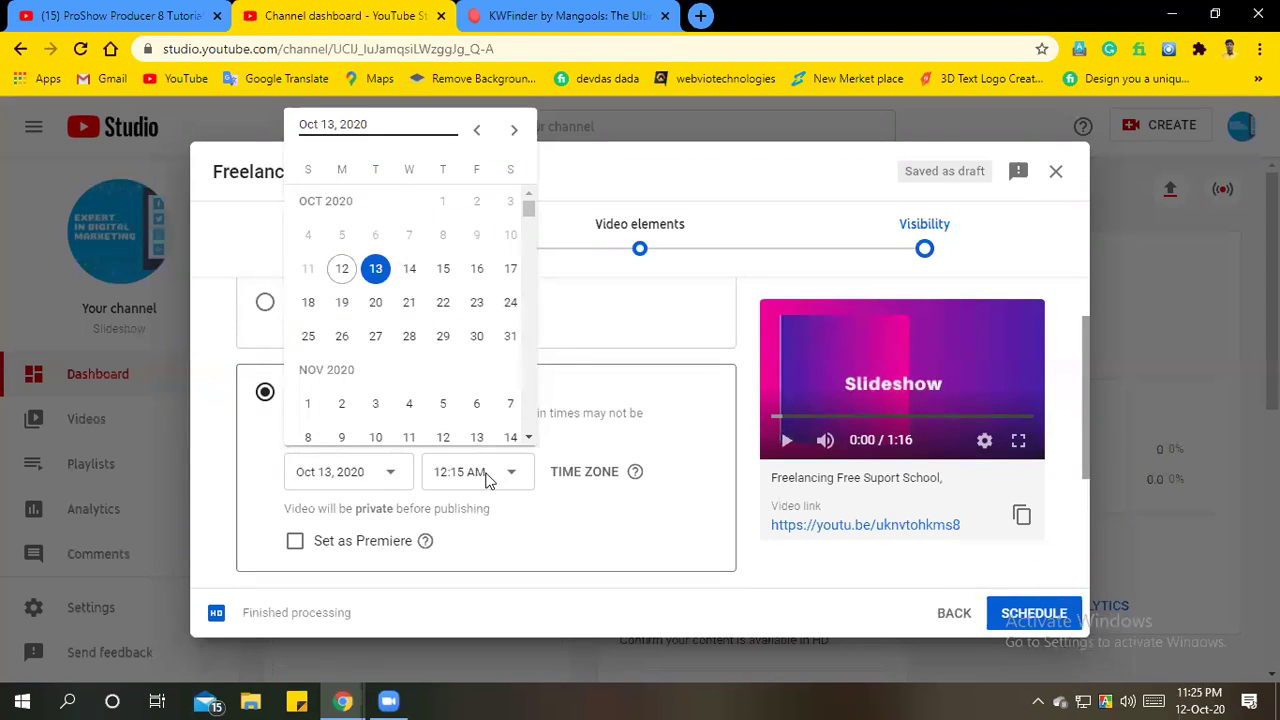
right_click(553, 527)
click(536, 536)
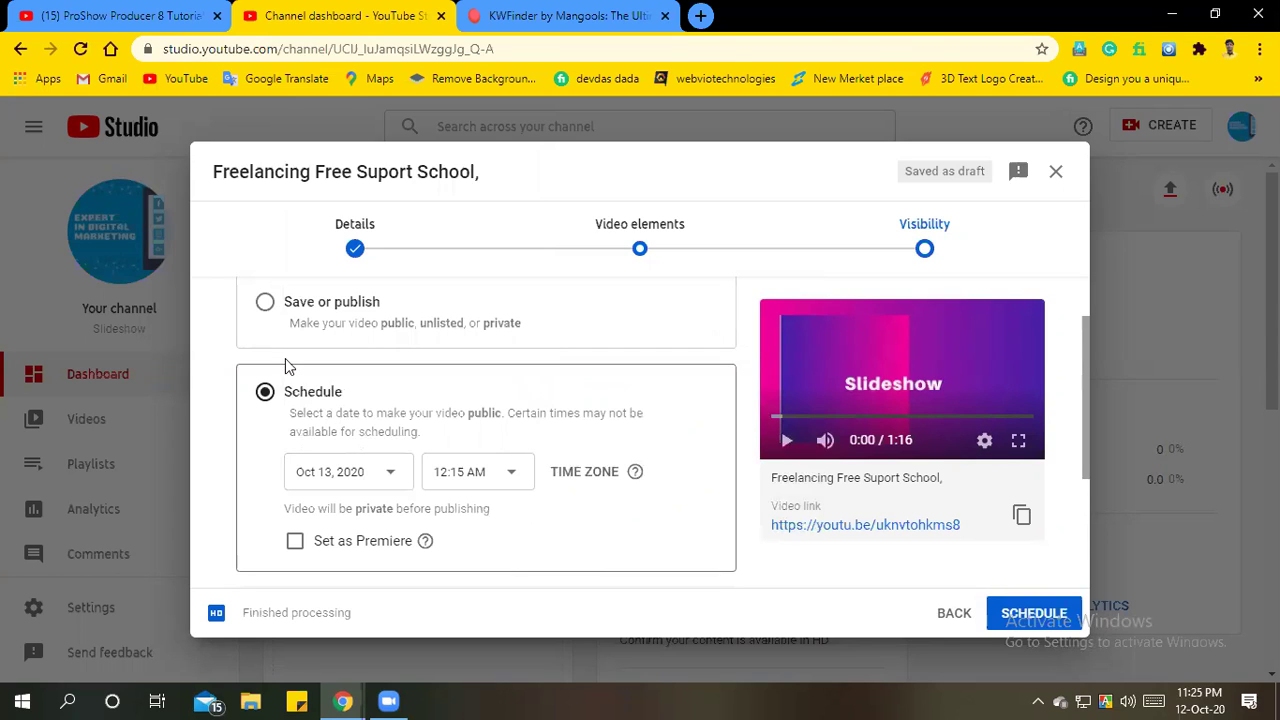
Step: Return to Save or publish with Private and save the video
click(286, 310)
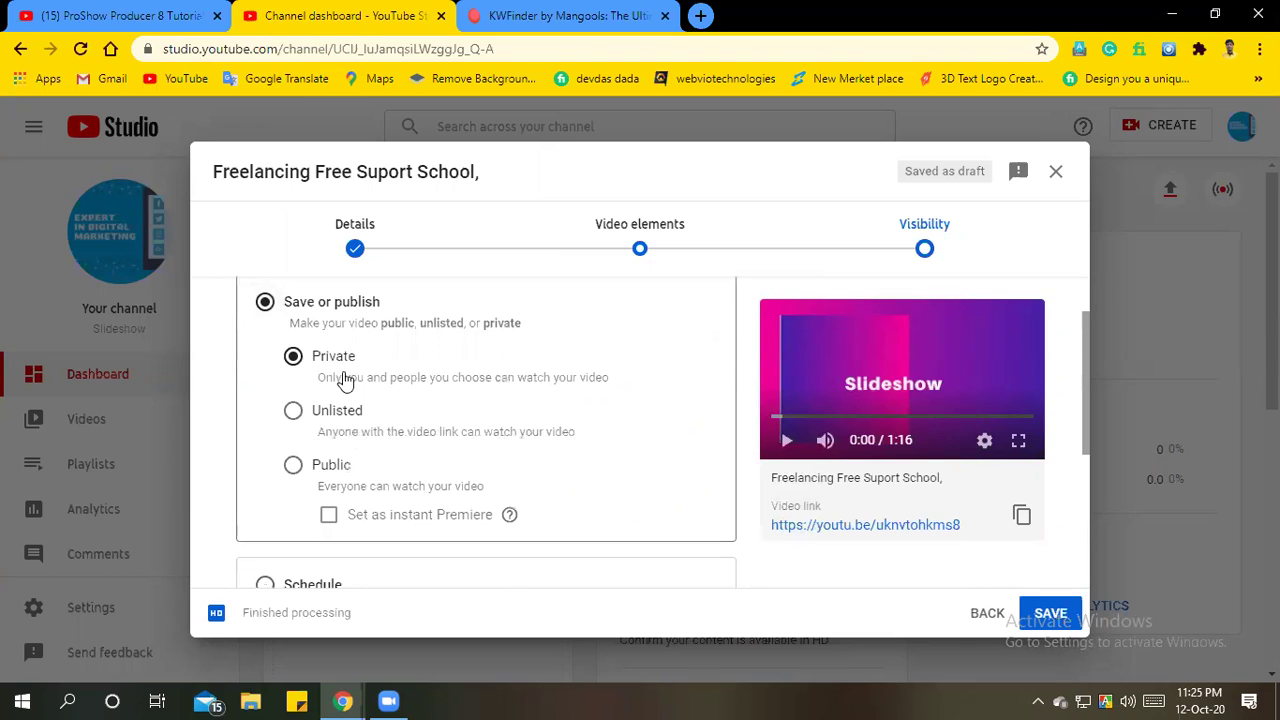
scroll(565, 509, up, 1)
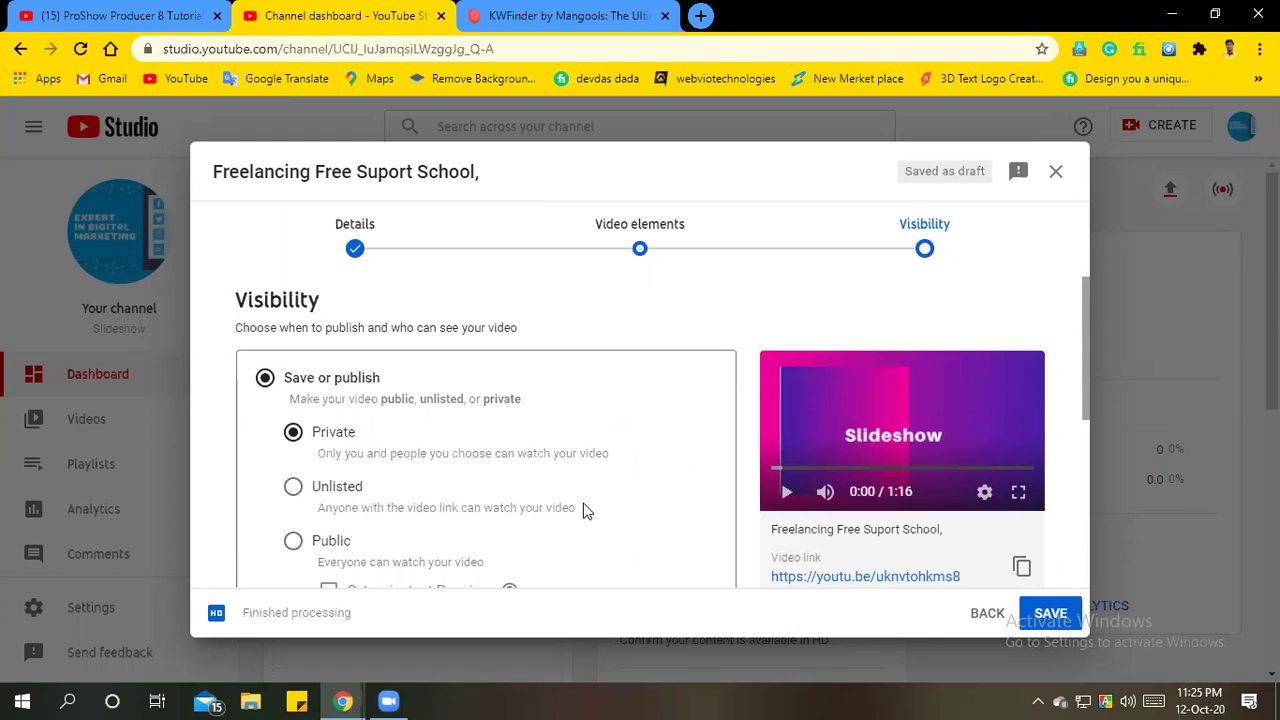
scroll(586, 510, down, 1)
click(1061, 613)
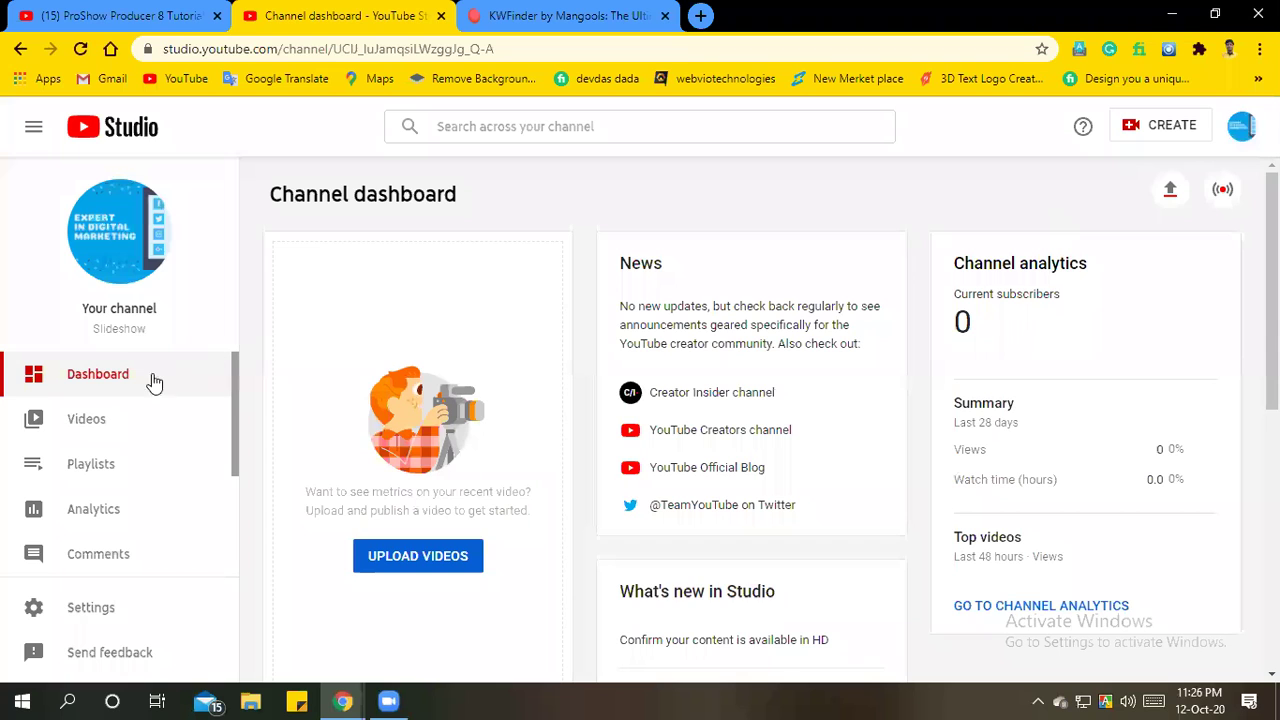
Step: Open the Videos list to see 'Freelancing Free Suport School,' listed as Private
click(109, 428)
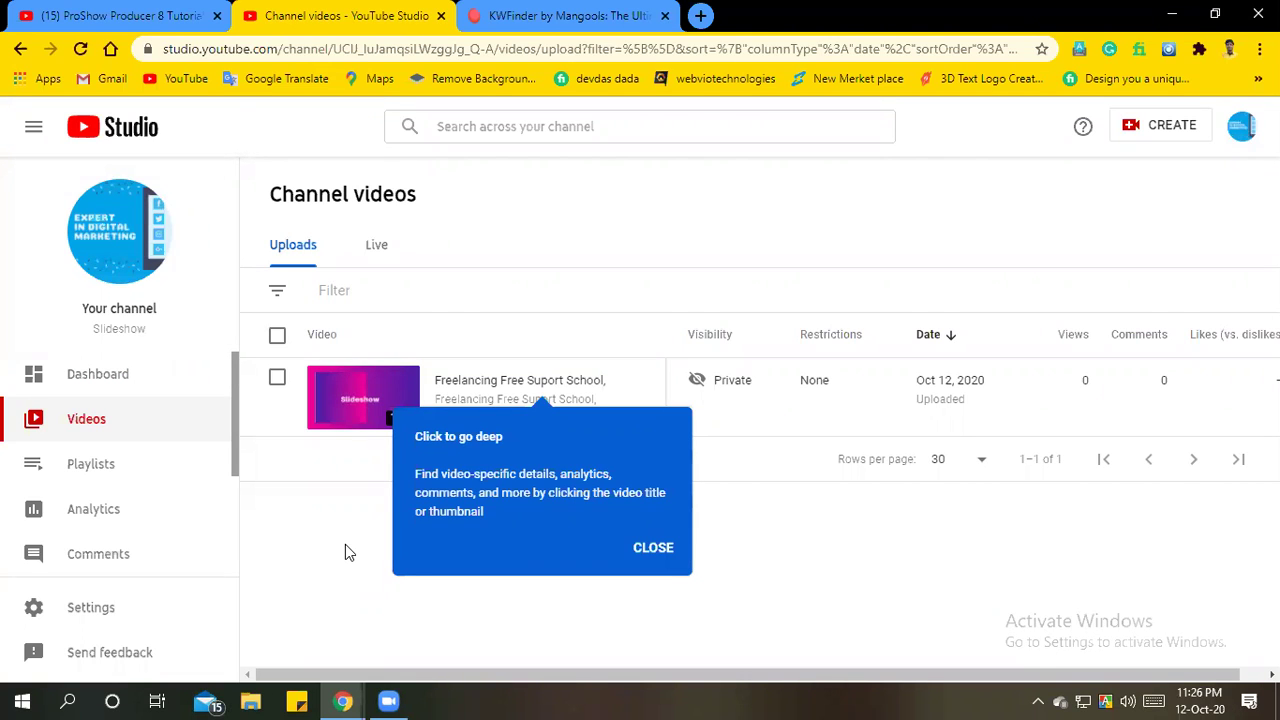
Step: Dismiss the tips, toggle the row checkboxes, then open the uploaded video's details page
click(665, 552)
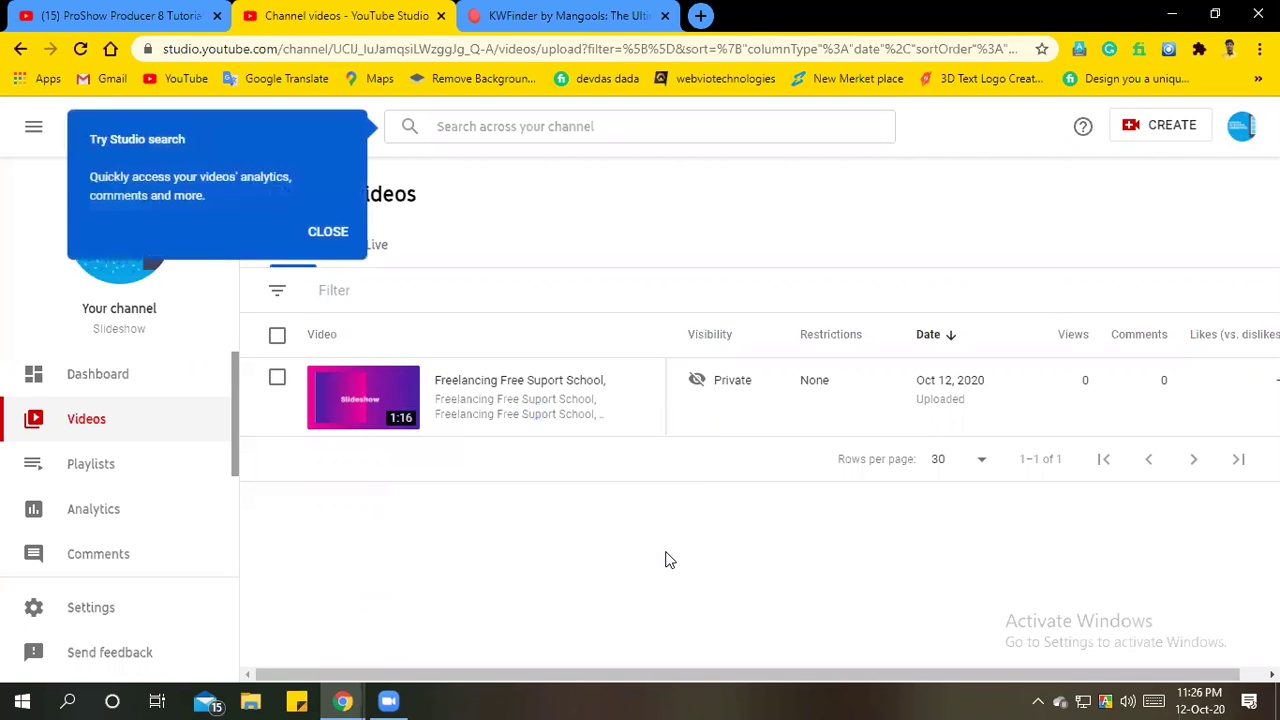
click(318, 234)
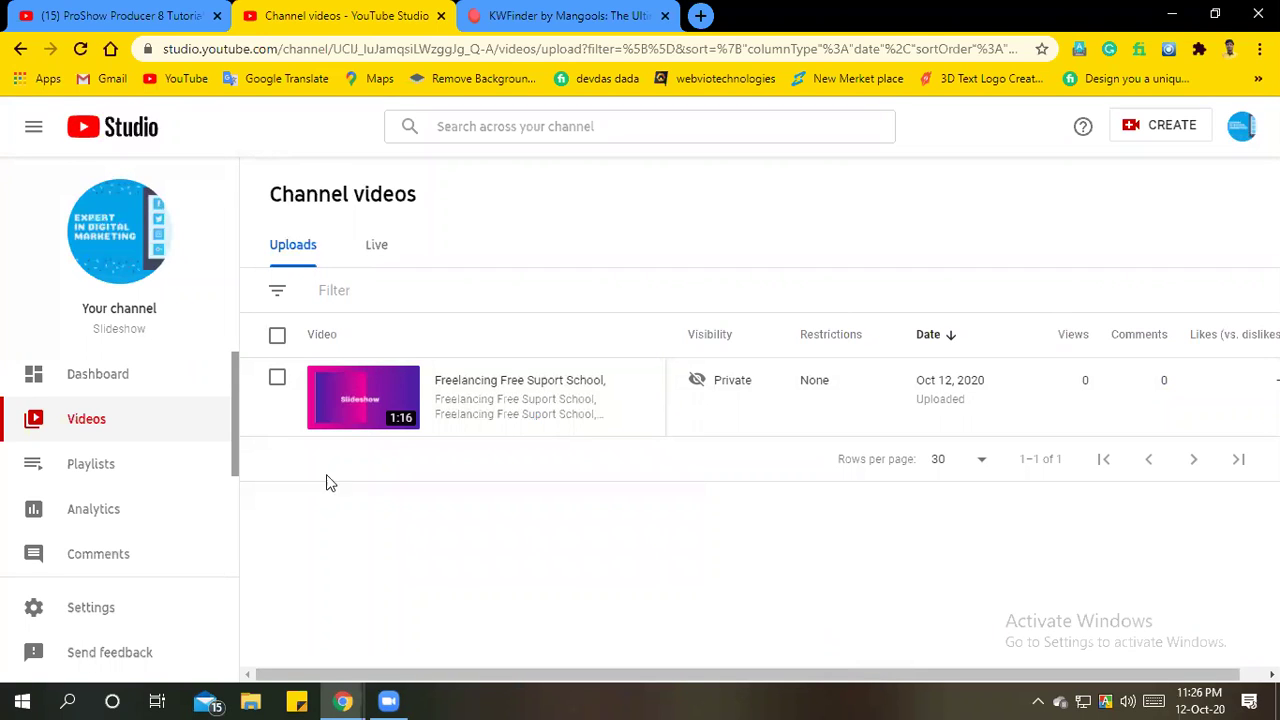
click(279, 341)
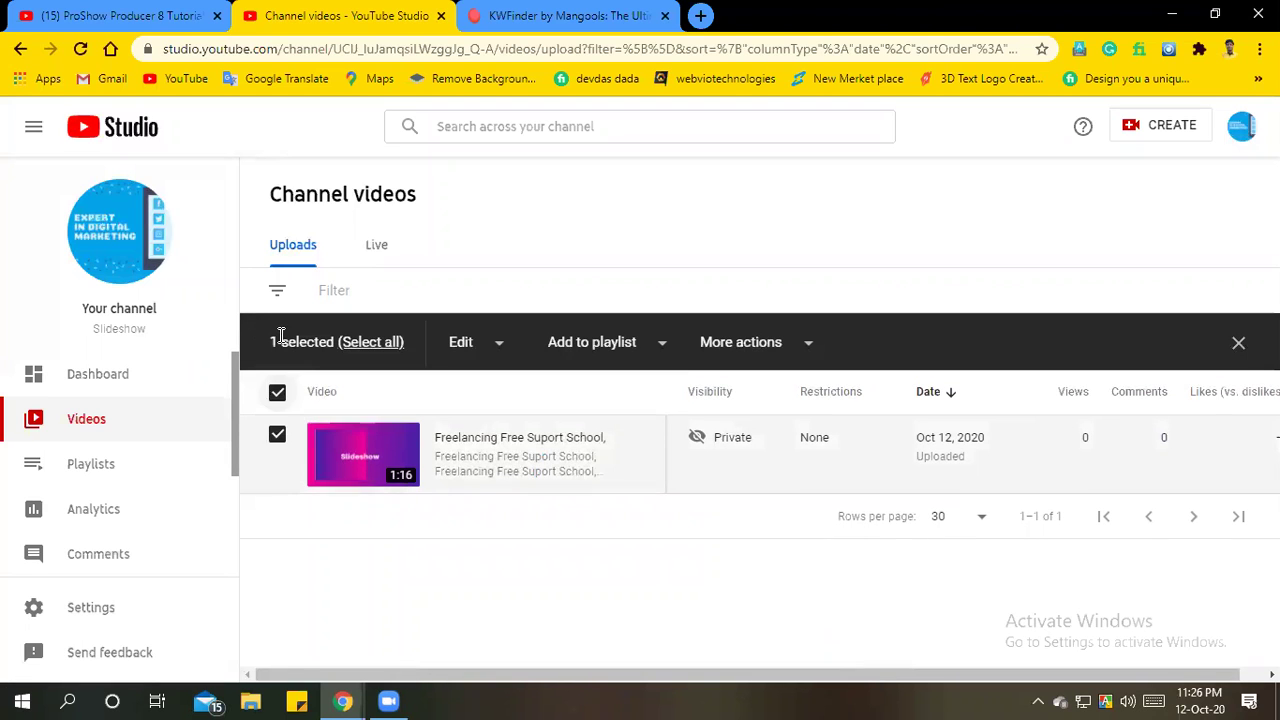
click(279, 397)
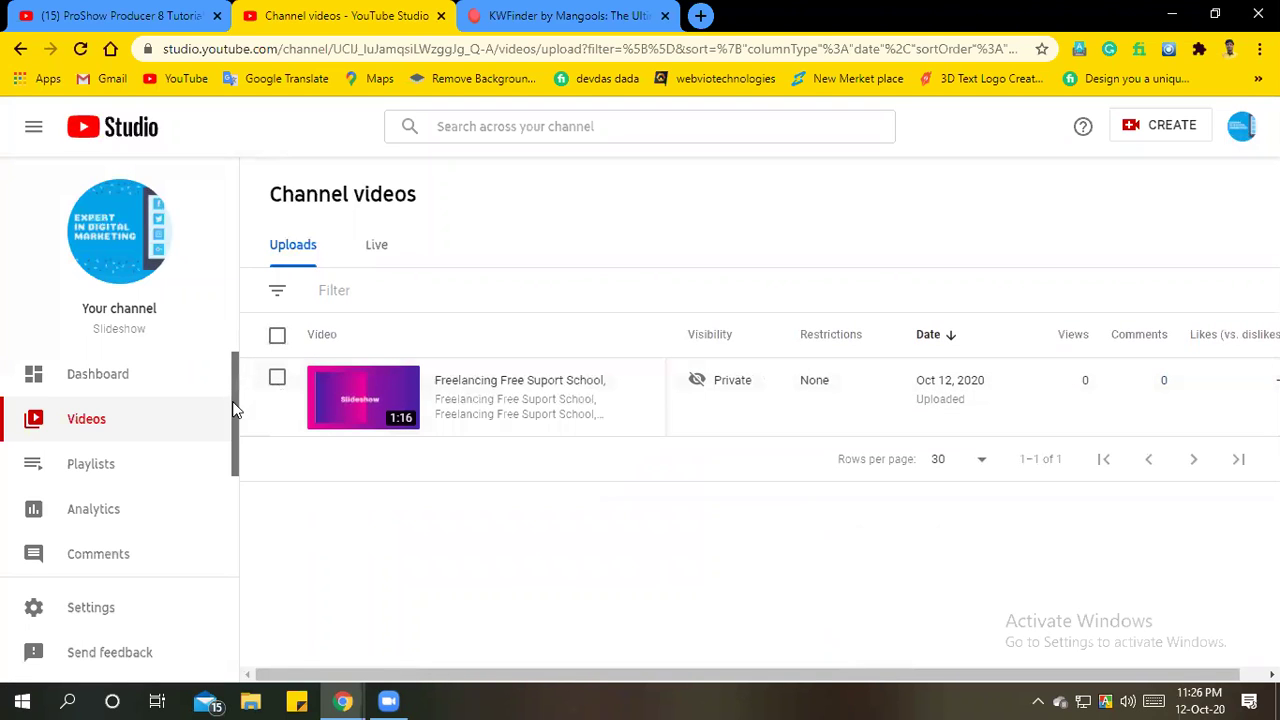
click(277, 378)
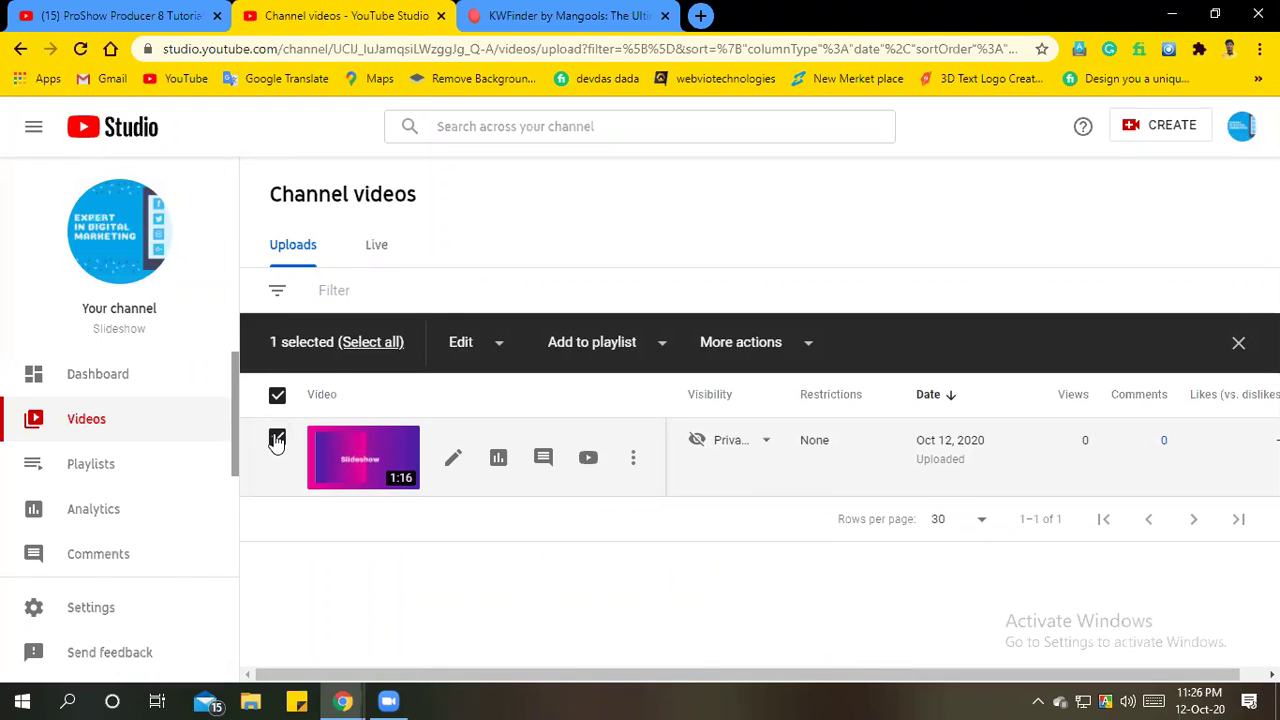
click(277, 440)
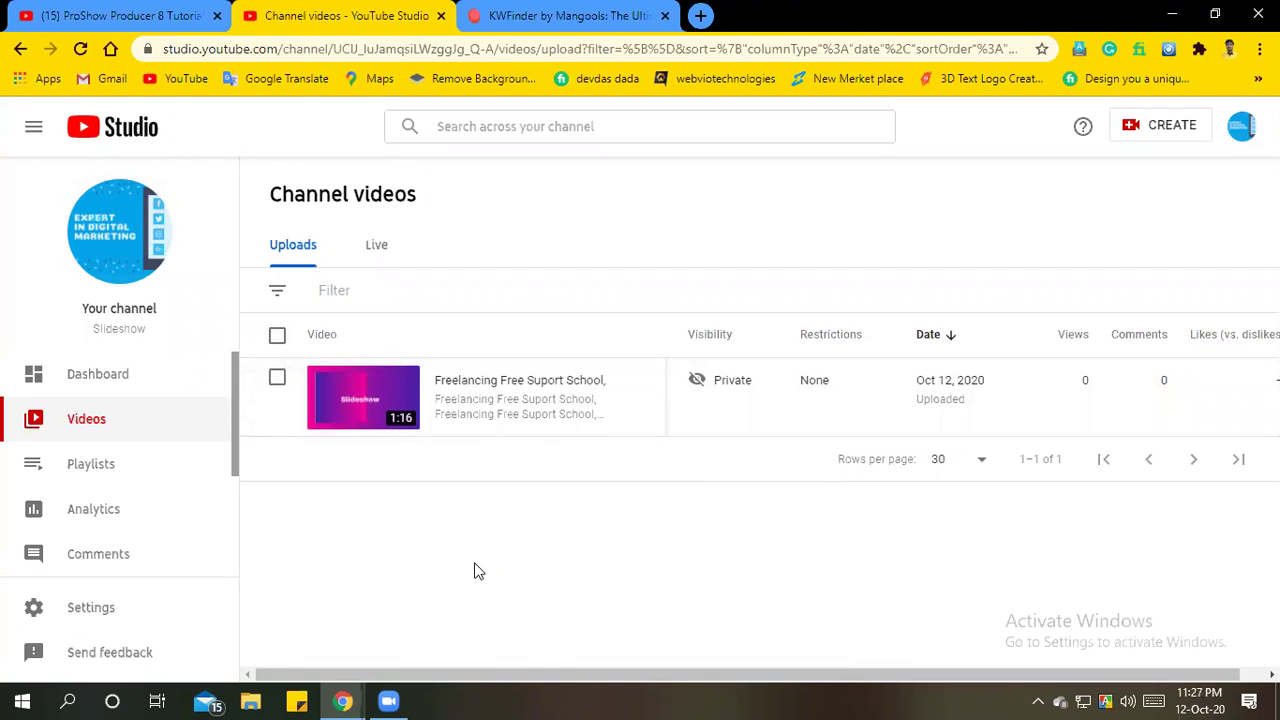
click(365, 412)
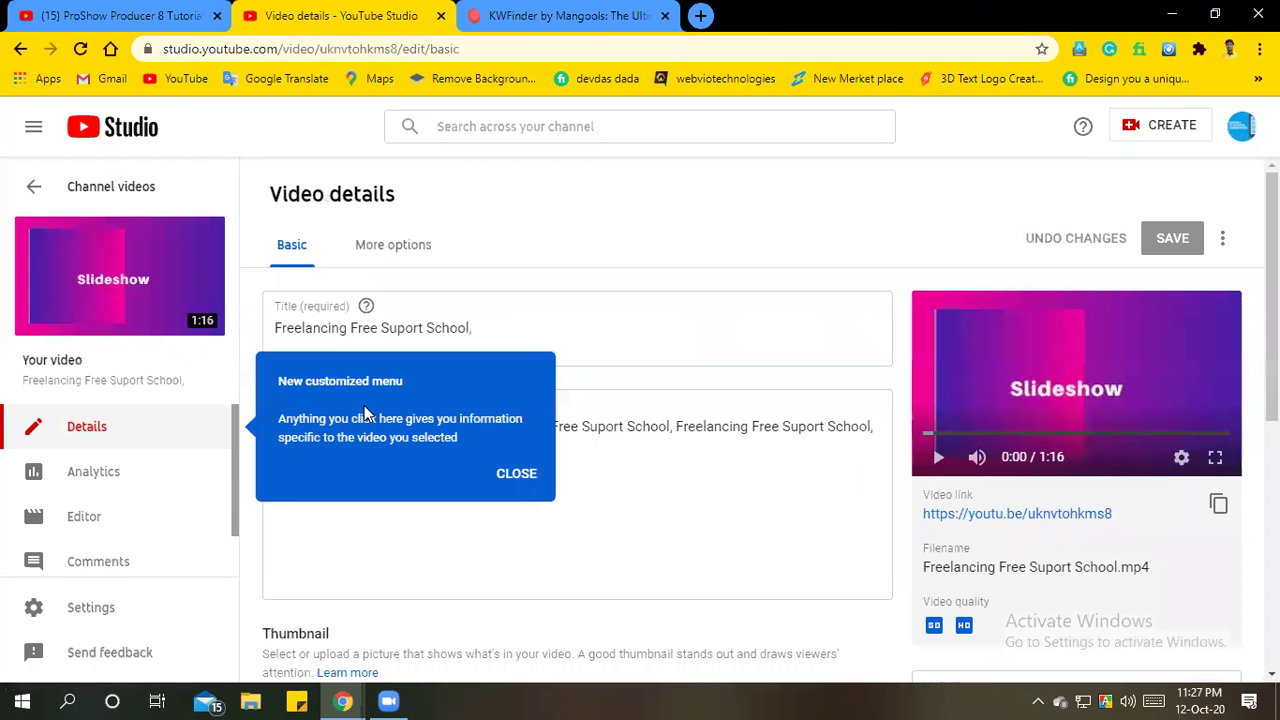
Step: Dismiss the customized menu tip and view the video on YouTube in a new tab
click(529, 474)
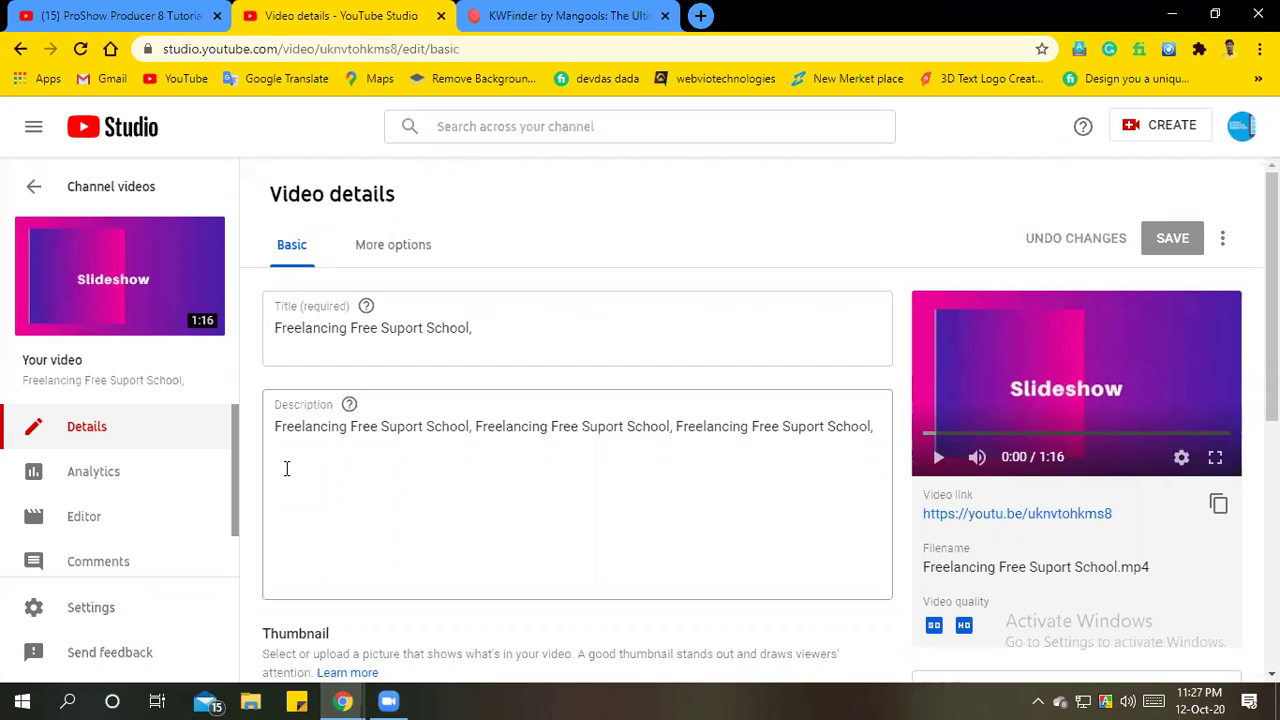
mouse_move(120, 281)
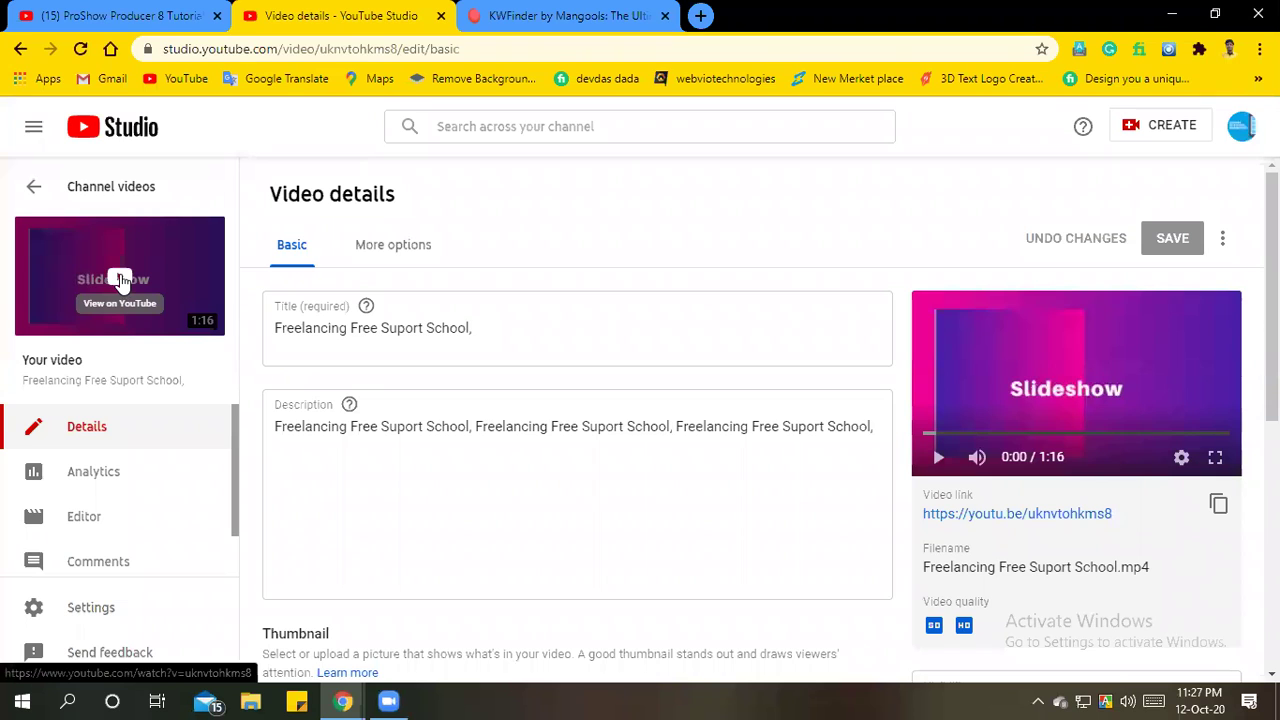
click(118, 276)
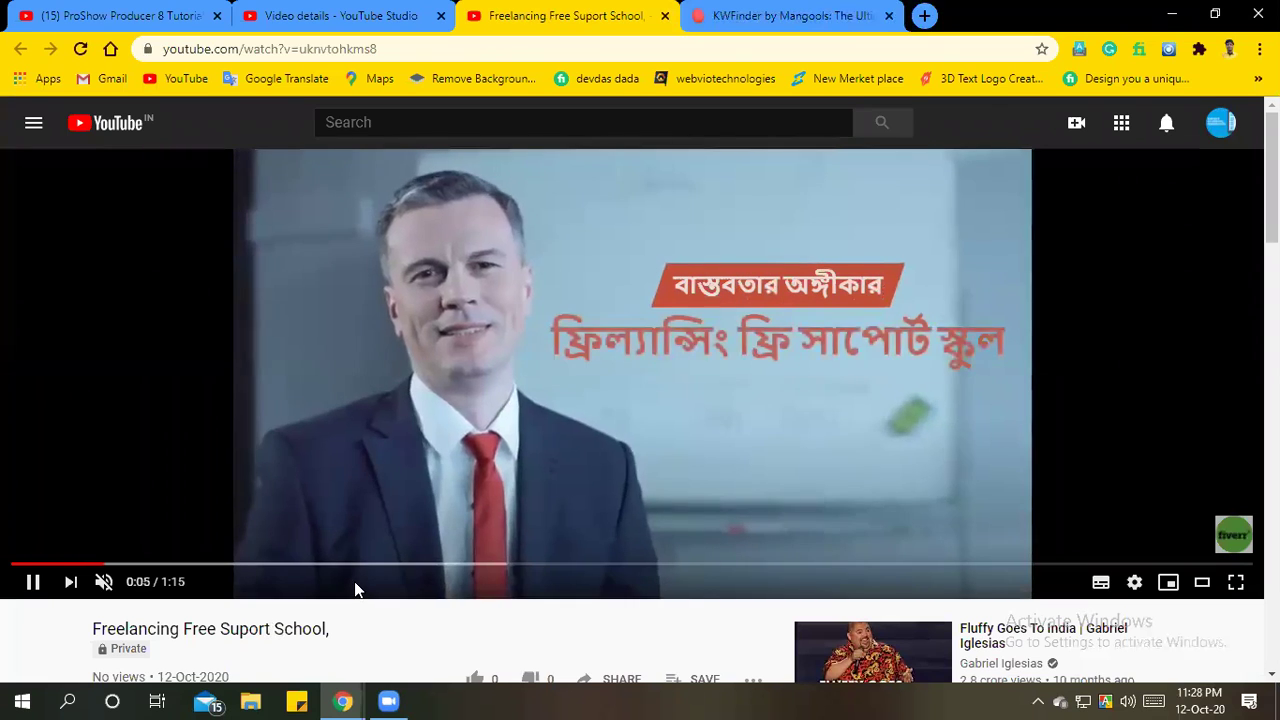
Step: Unmute the video, adjust the volume, and let it play to the end at 1:15
click(105, 582)
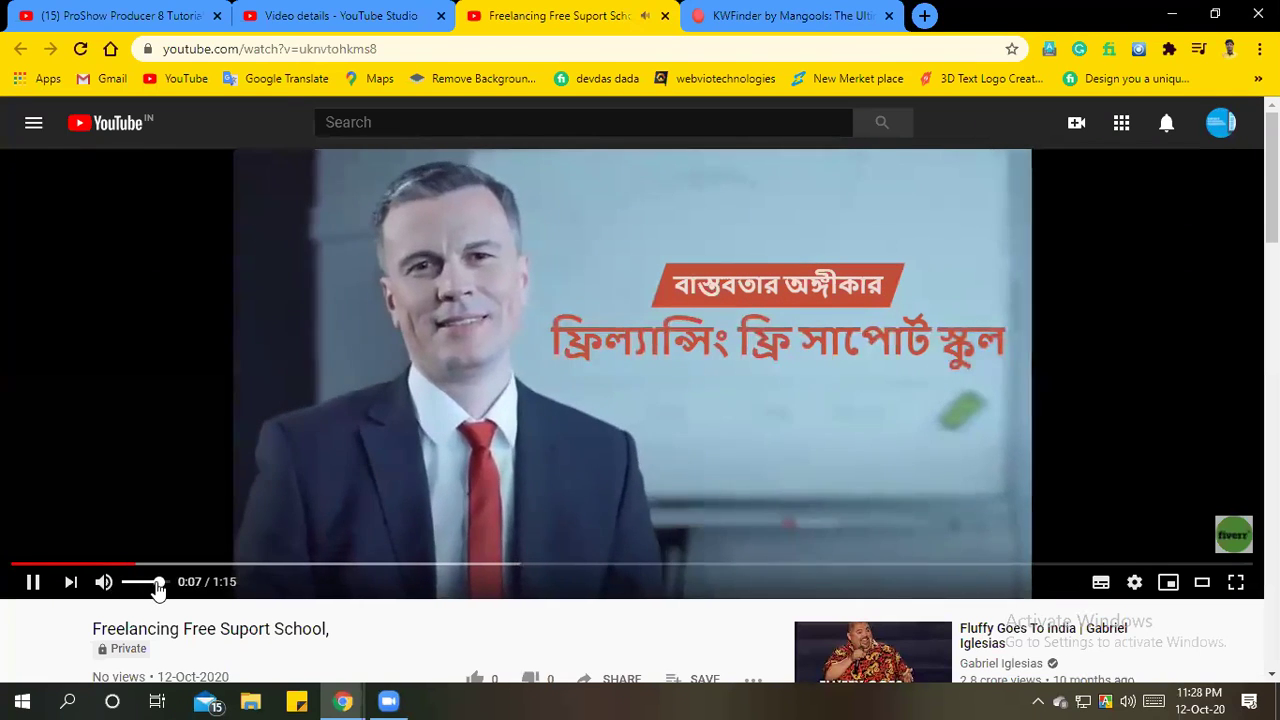
click(146, 584)
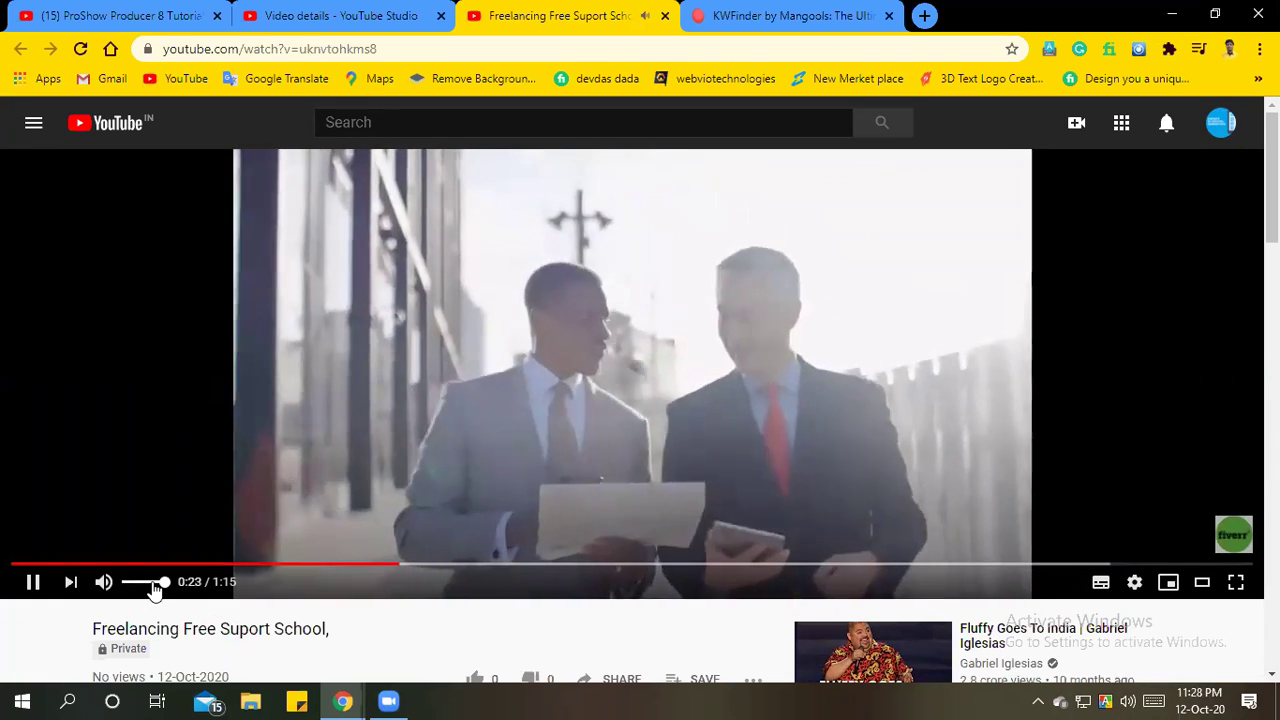
drag(152, 588, 130, 603)
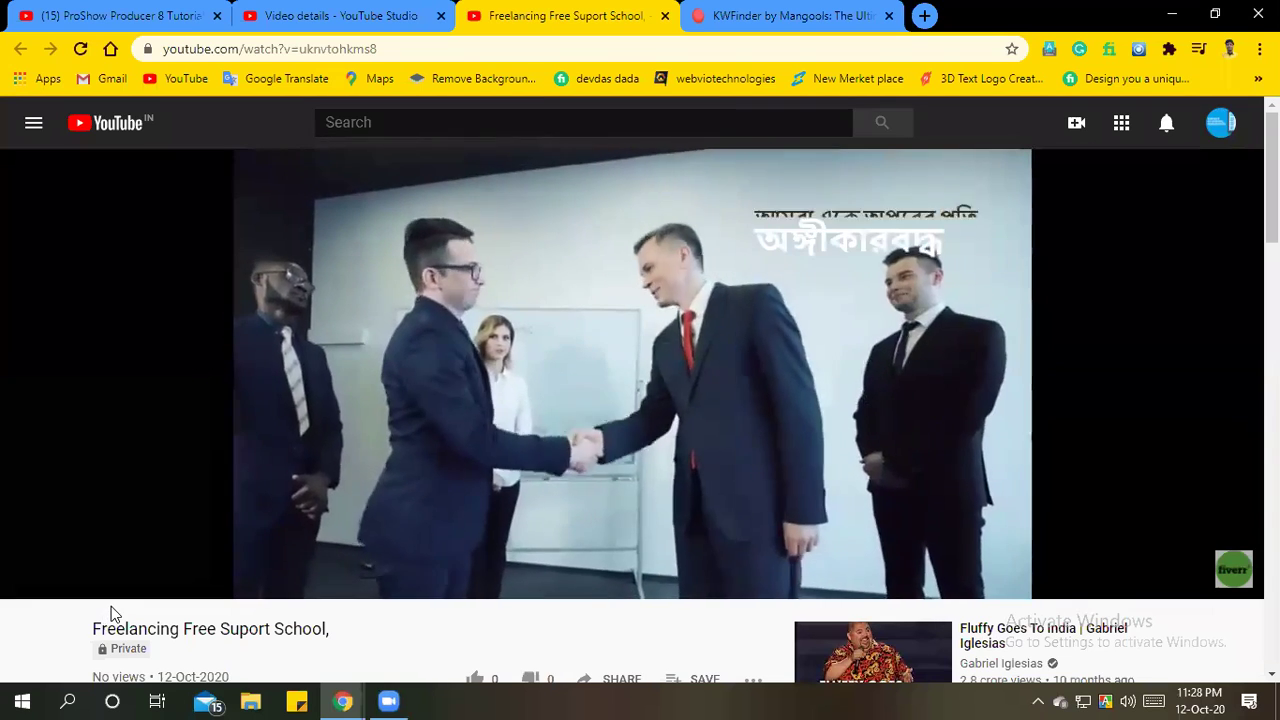
mouse_move(118, 600)
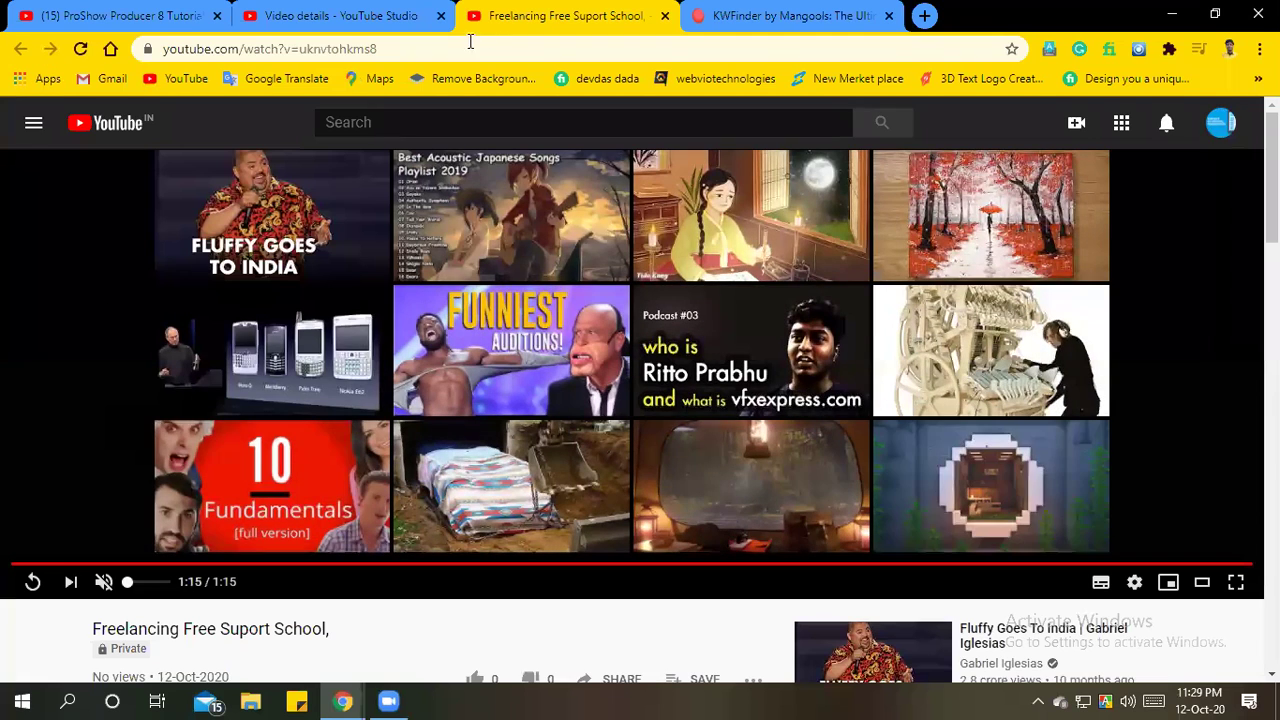
Step: Go back to the Video details - YouTube Studio tab
click(376, 18)
click(596, 20)
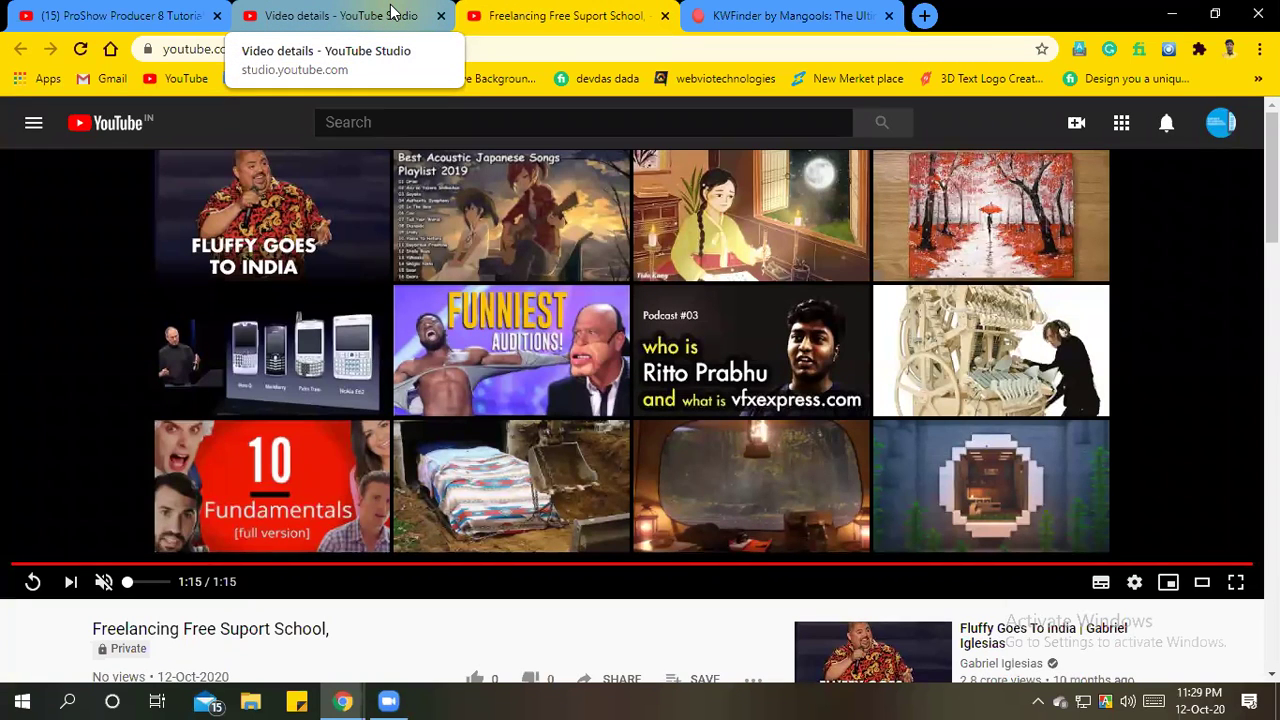
click(392, 14)
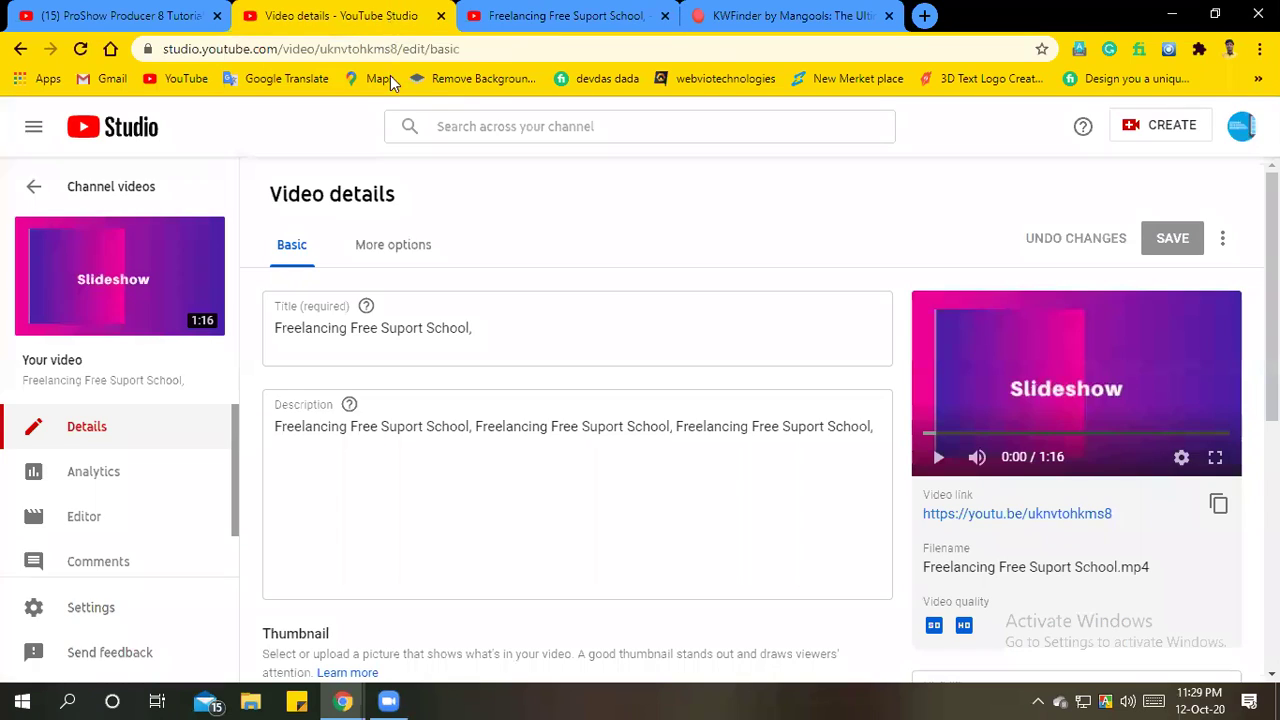
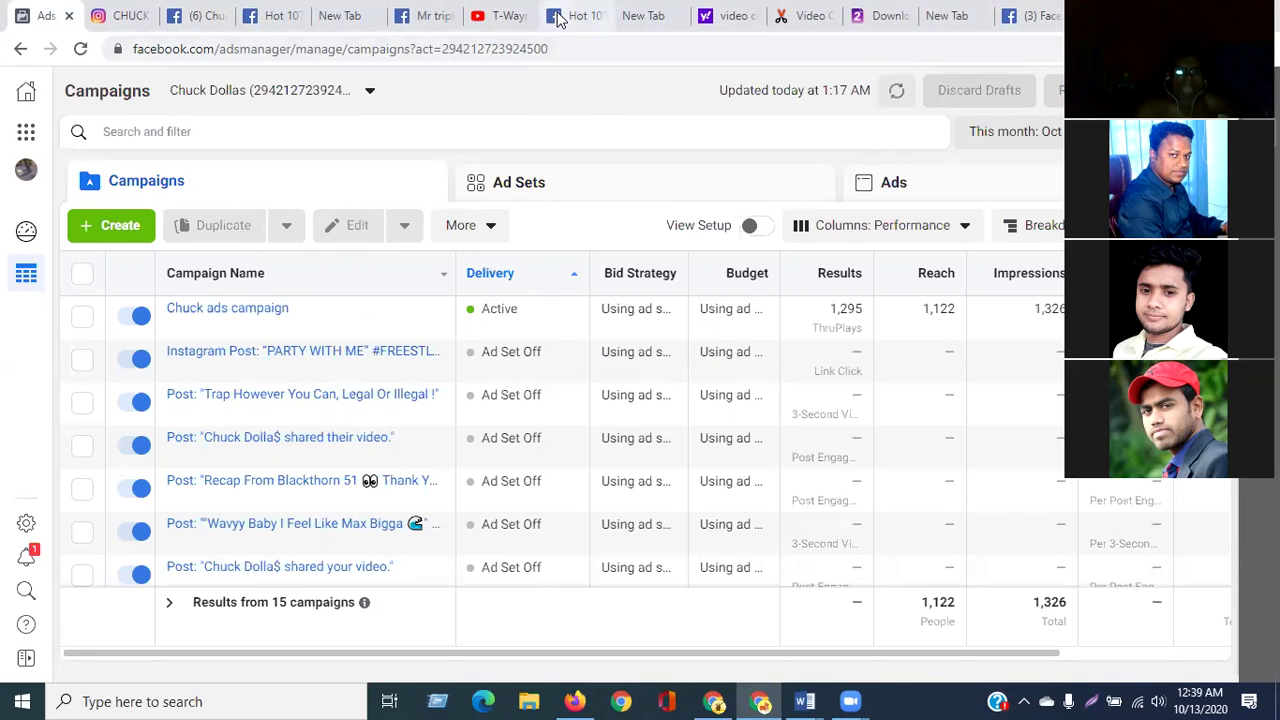
Step: Switch to the Facebook tab and get past the Classic Facebook notice to the news feed
click(1037, 15)
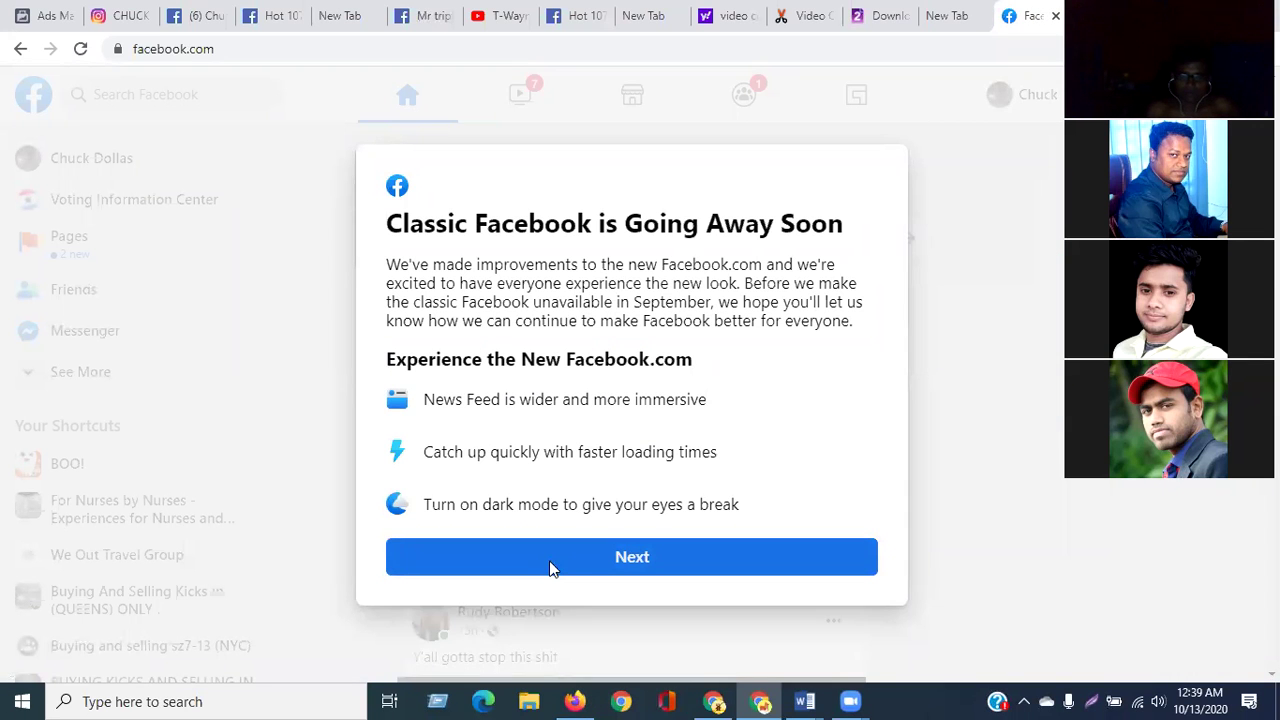
click(550, 567)
click(581, 549)
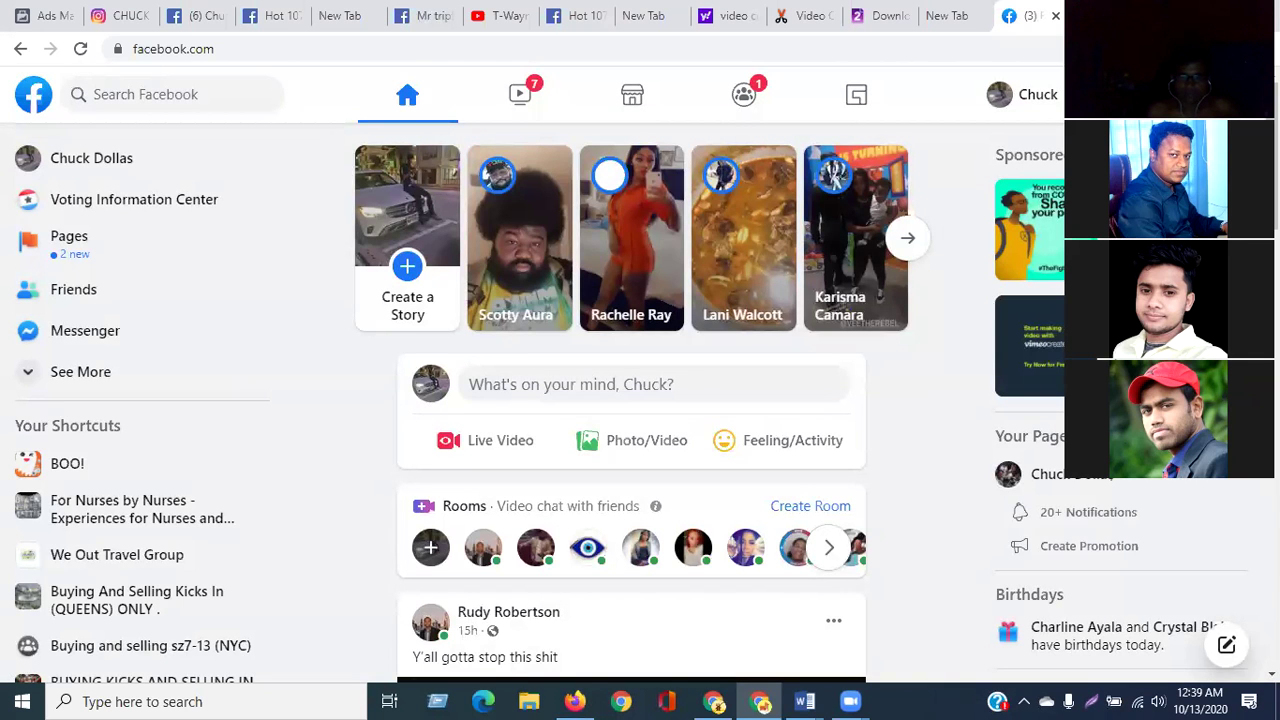
Step: Open and close the Facebook account menu, then bring up Chrome's main menu
click(1232, 94)
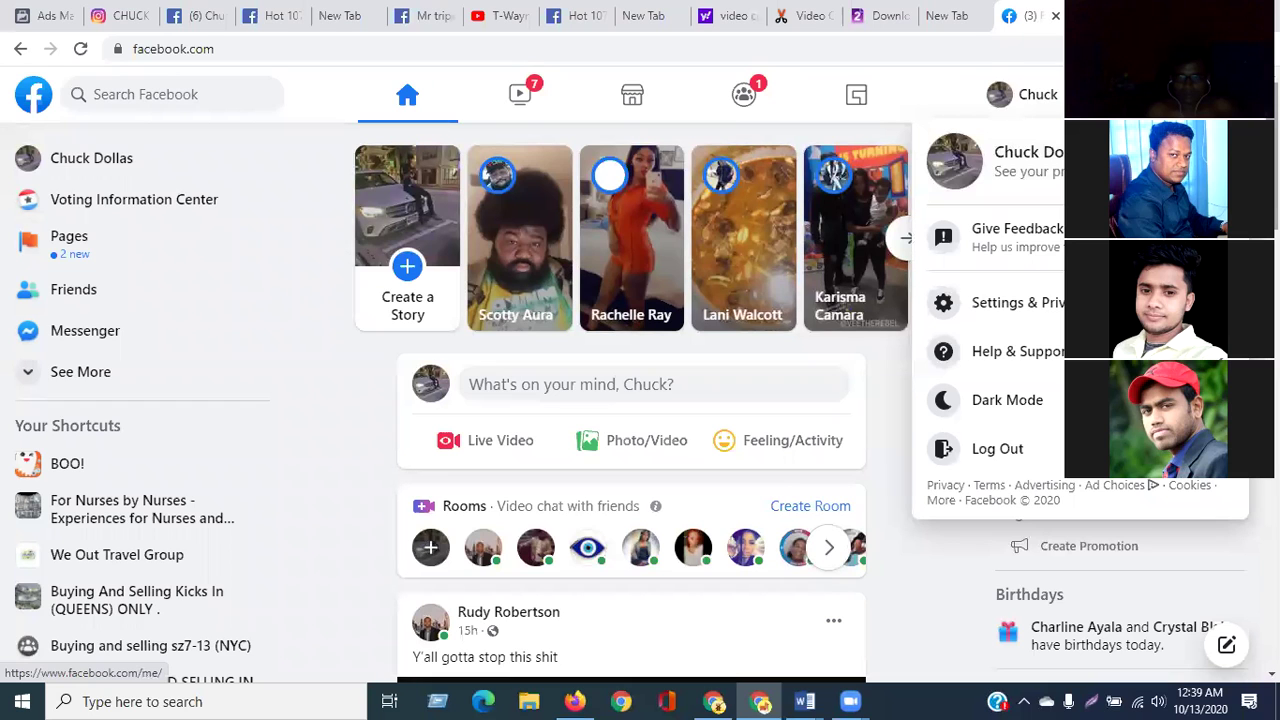
click(955, 80)
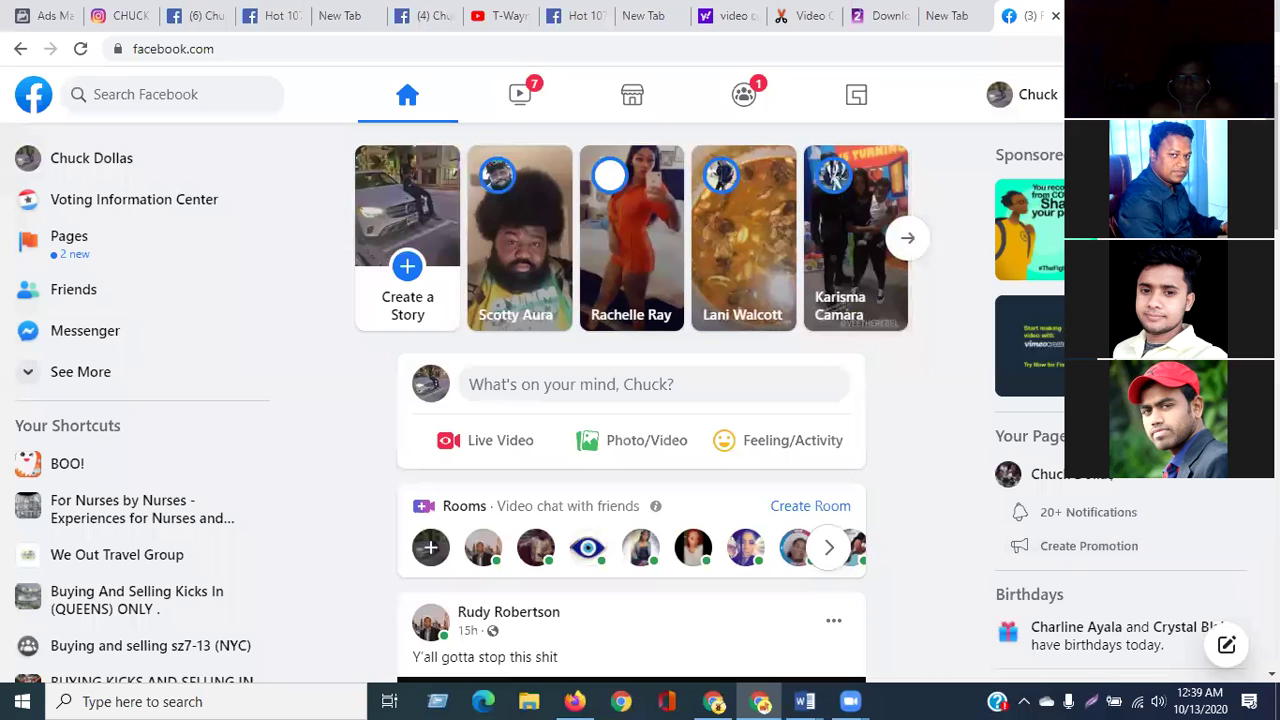
key(alt+f)
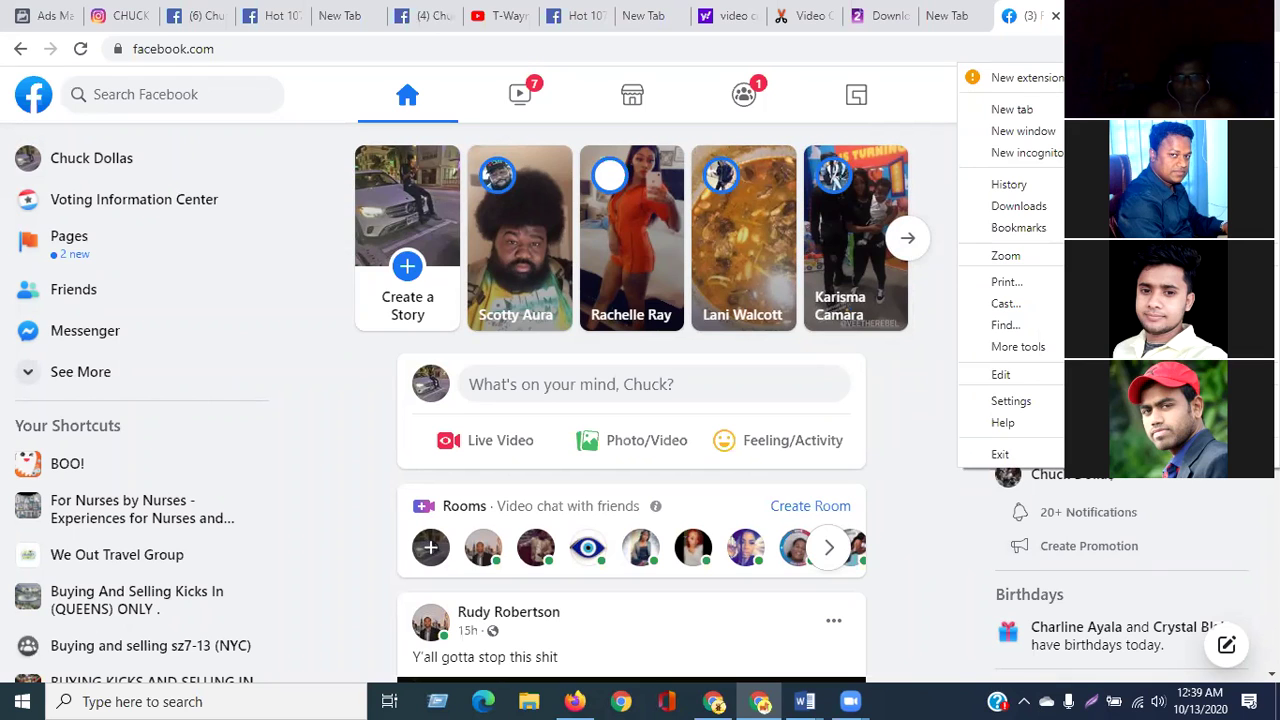
click(1230, 49)
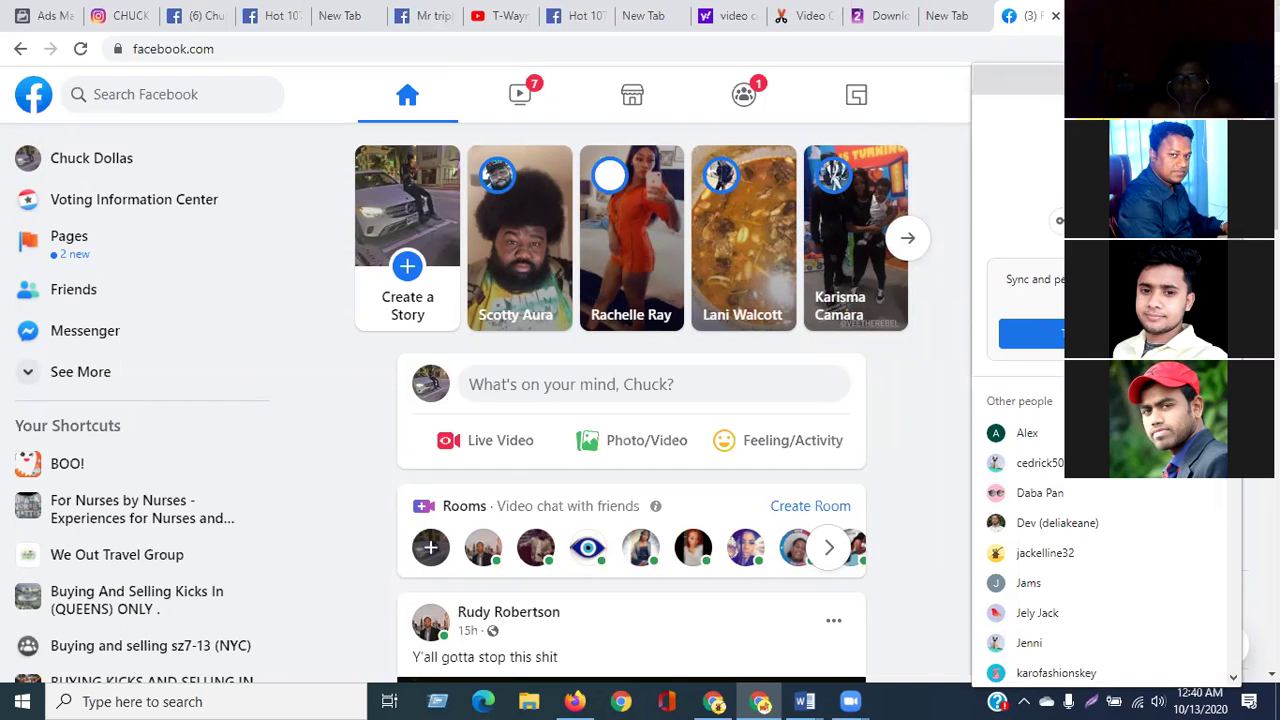
key(Escape)
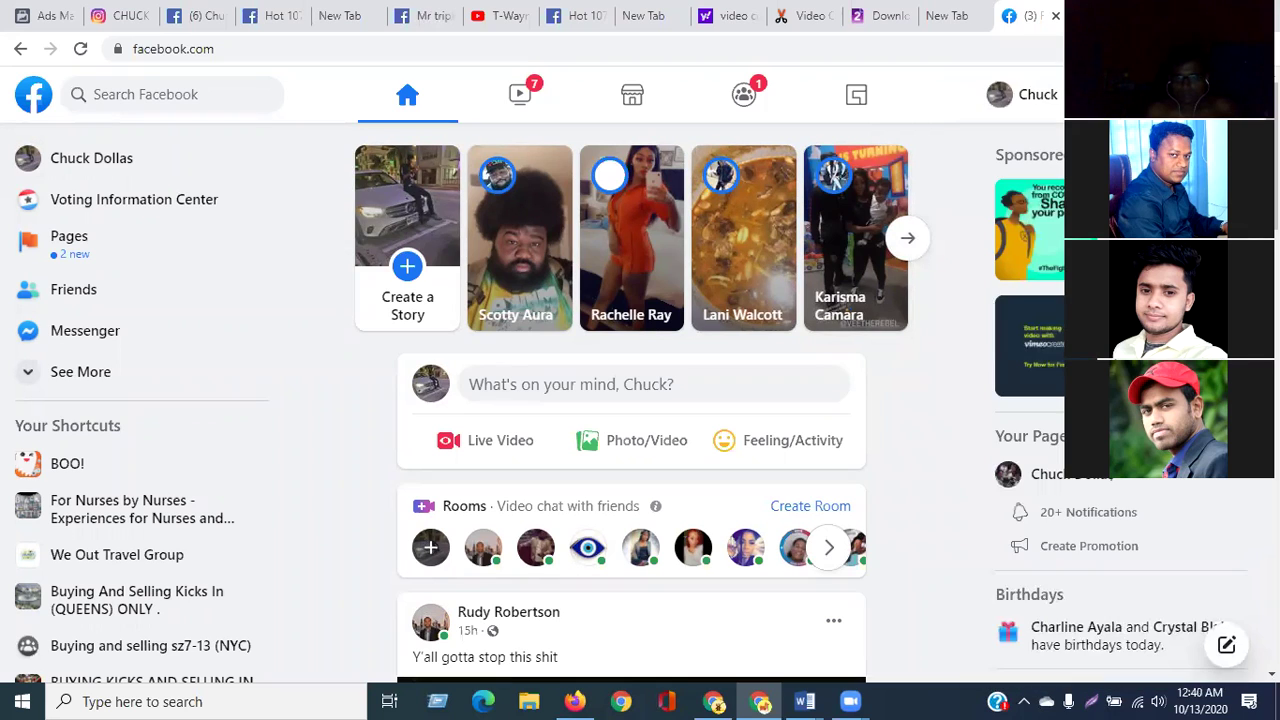
click(1229, 49)
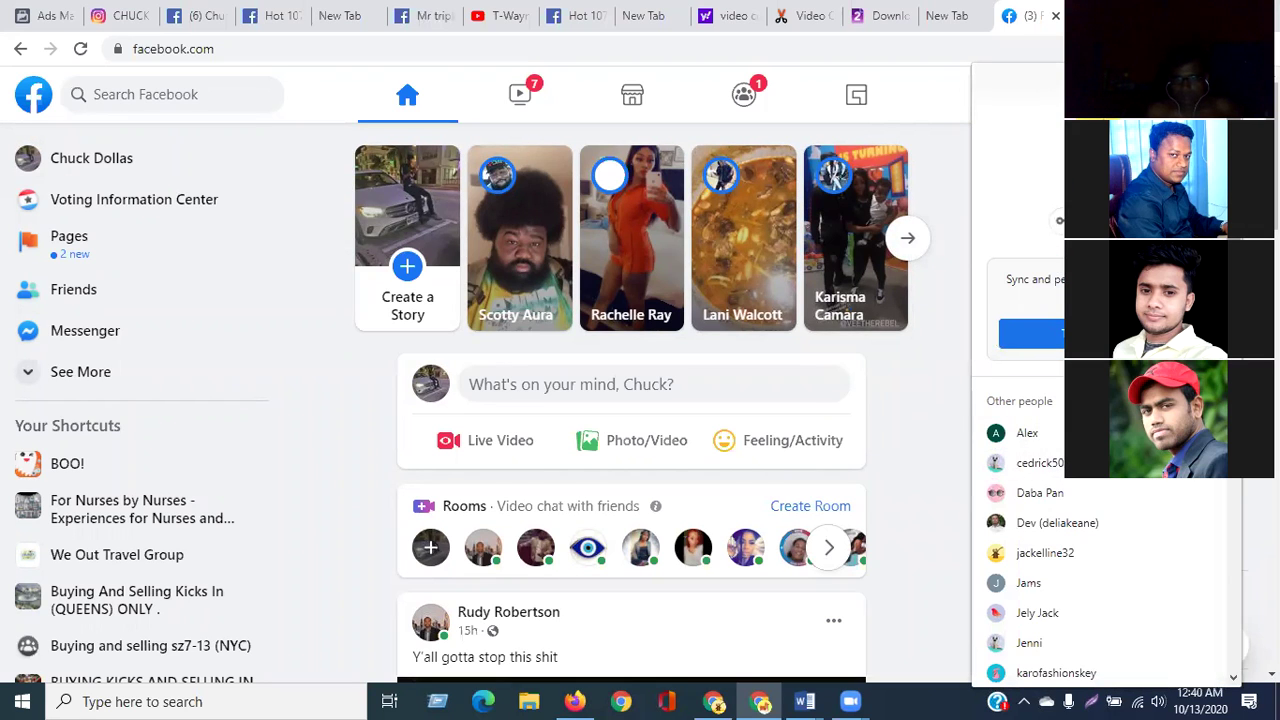
scroll(1100, 450, down, 3)
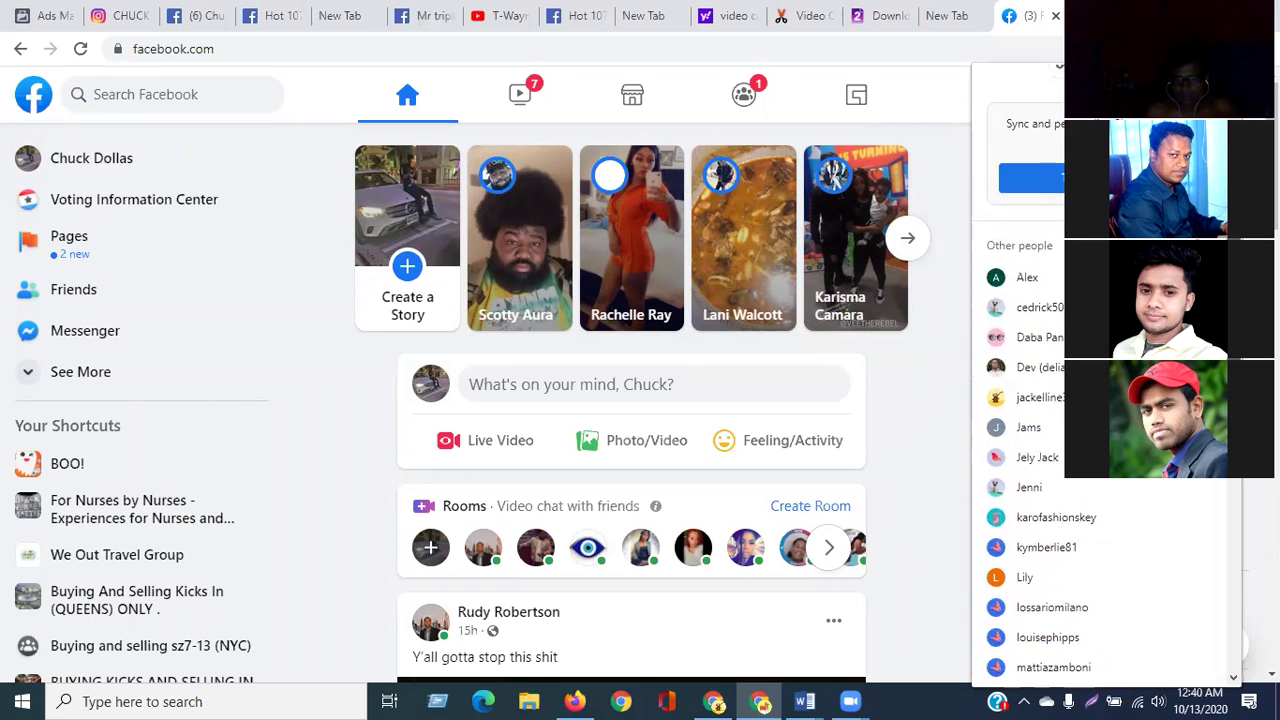
drag(1231, 440, 1233, 690)
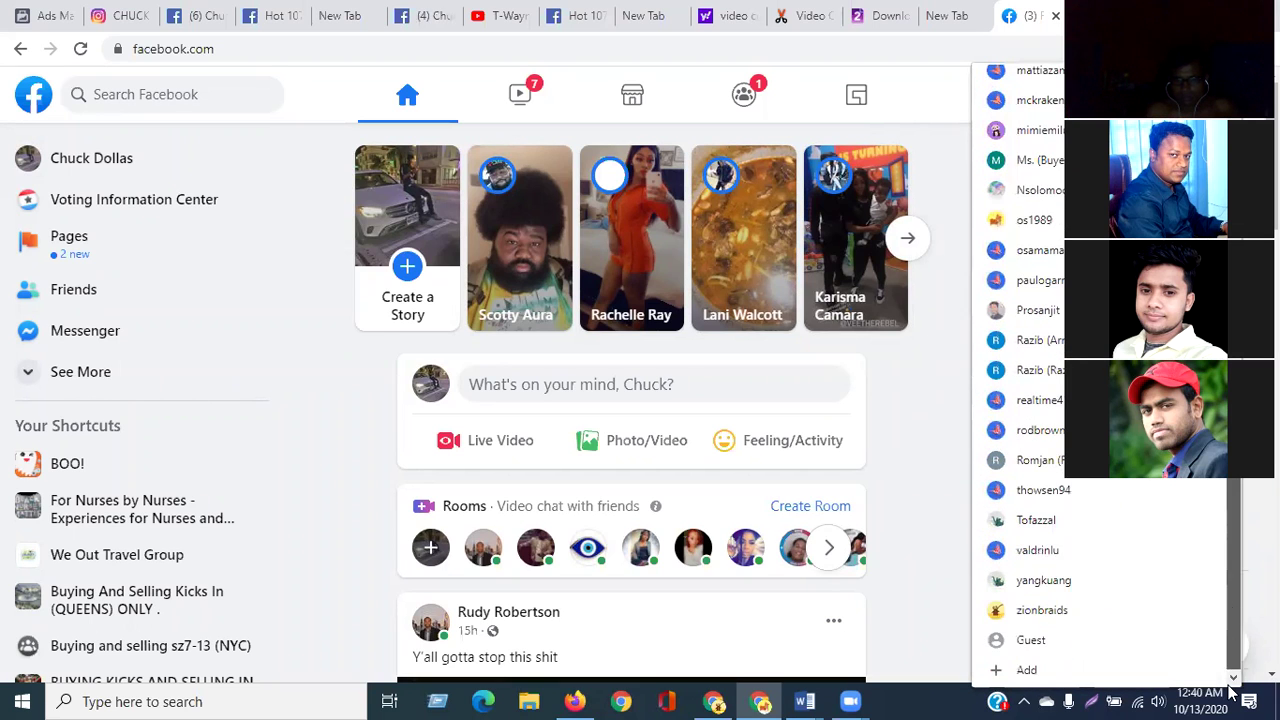
Step: Add a new person named AABB with the cat avatar
click(1045, 673)
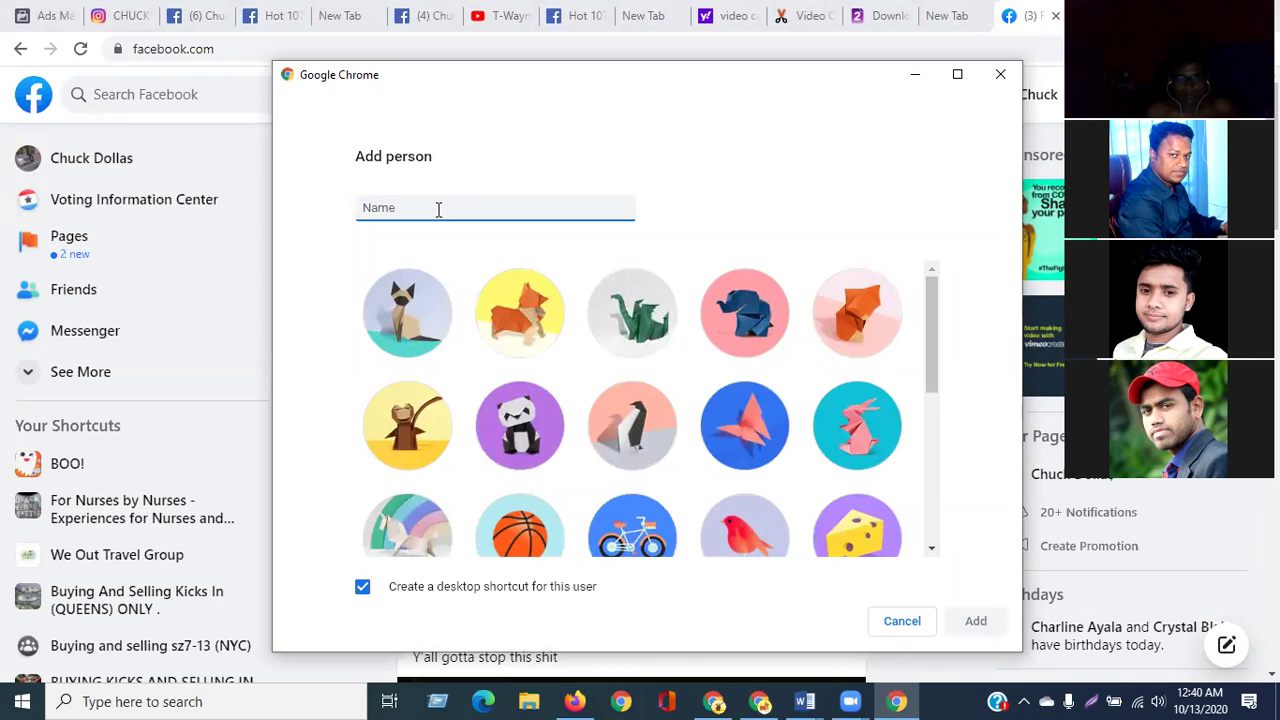
text(AABB)
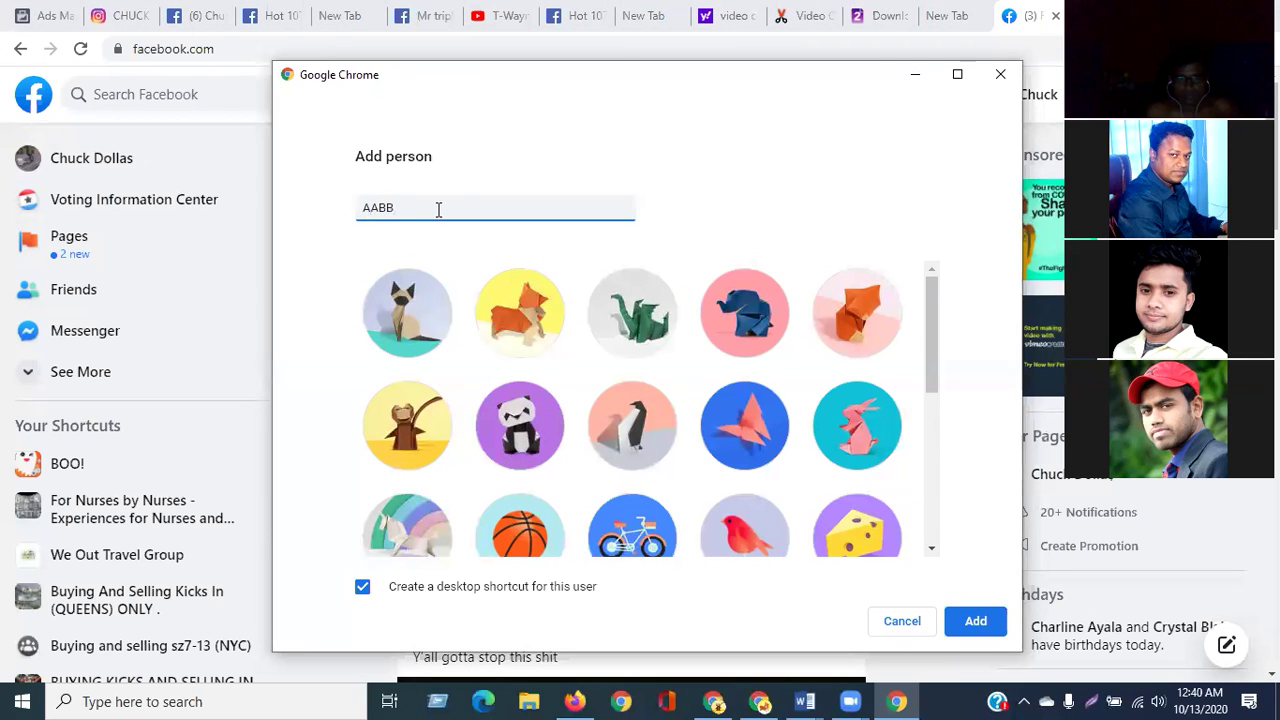
click(400, 306)
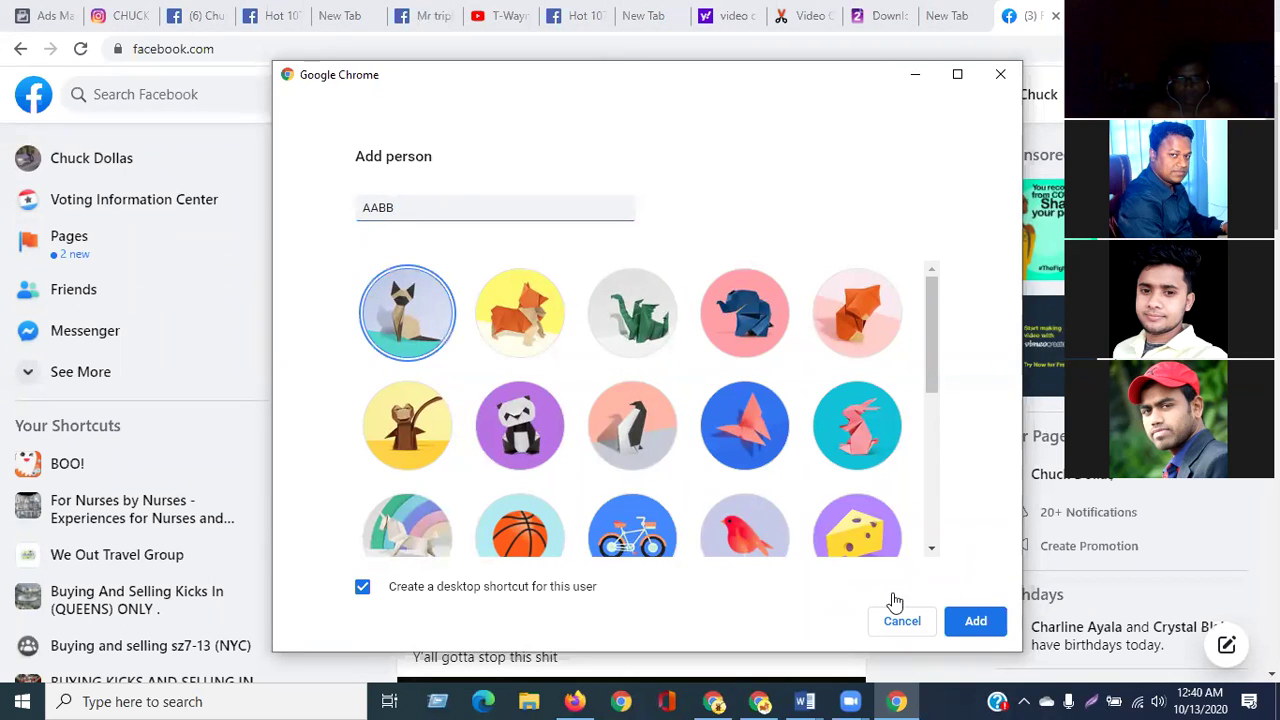
click(962, 625)
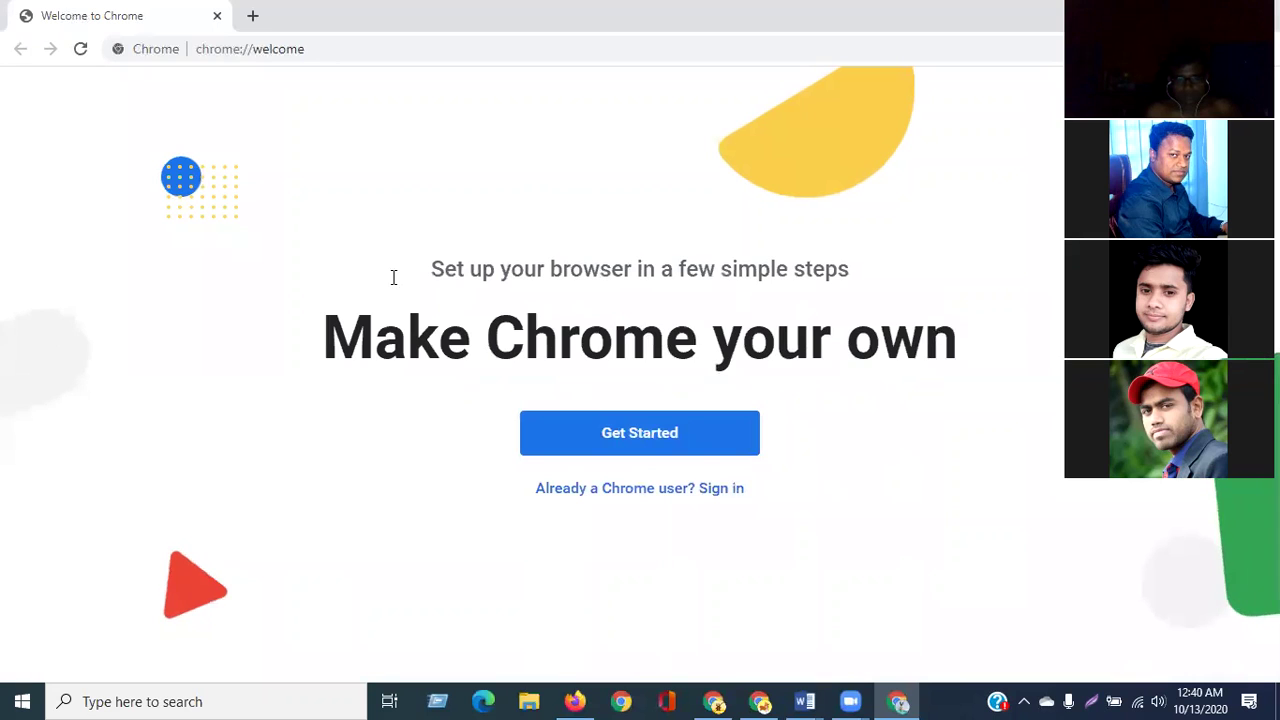
Step: Start the welcome setup, skip bookmarks, background and default browser, and decline sync
click(637, 443)
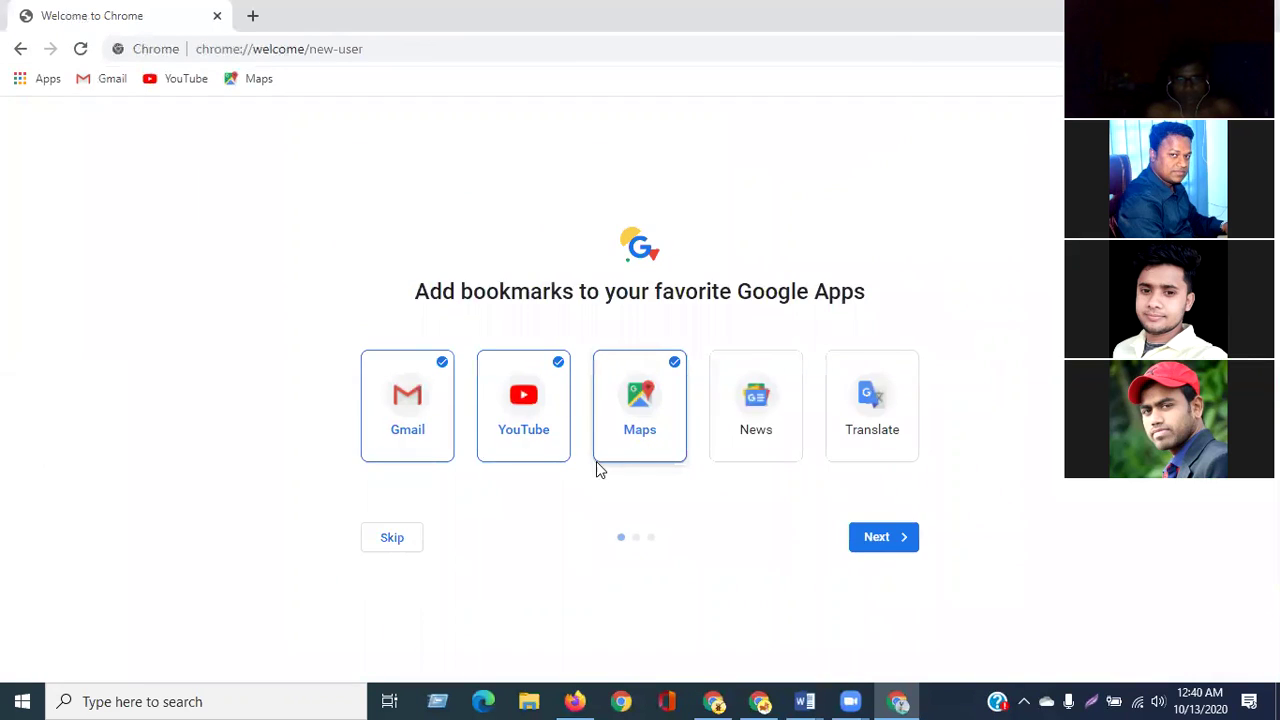
click(380, 542)
click(396, 645)
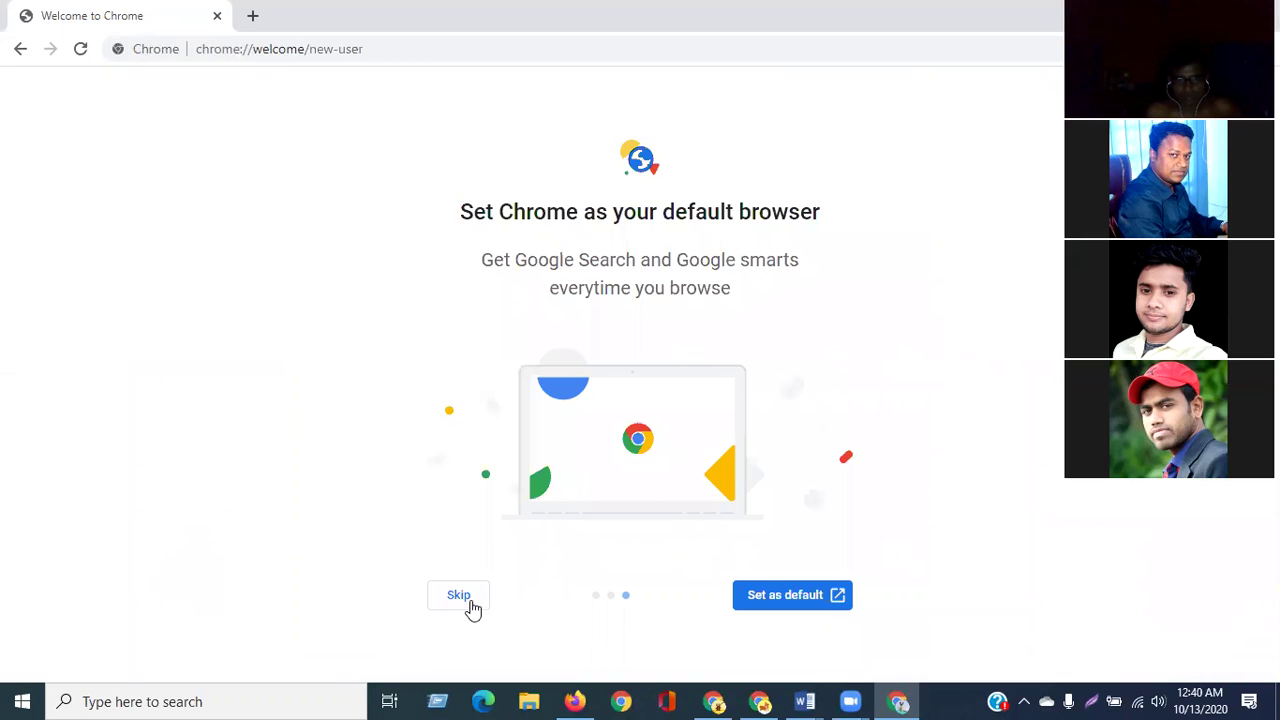
click(472, 604)
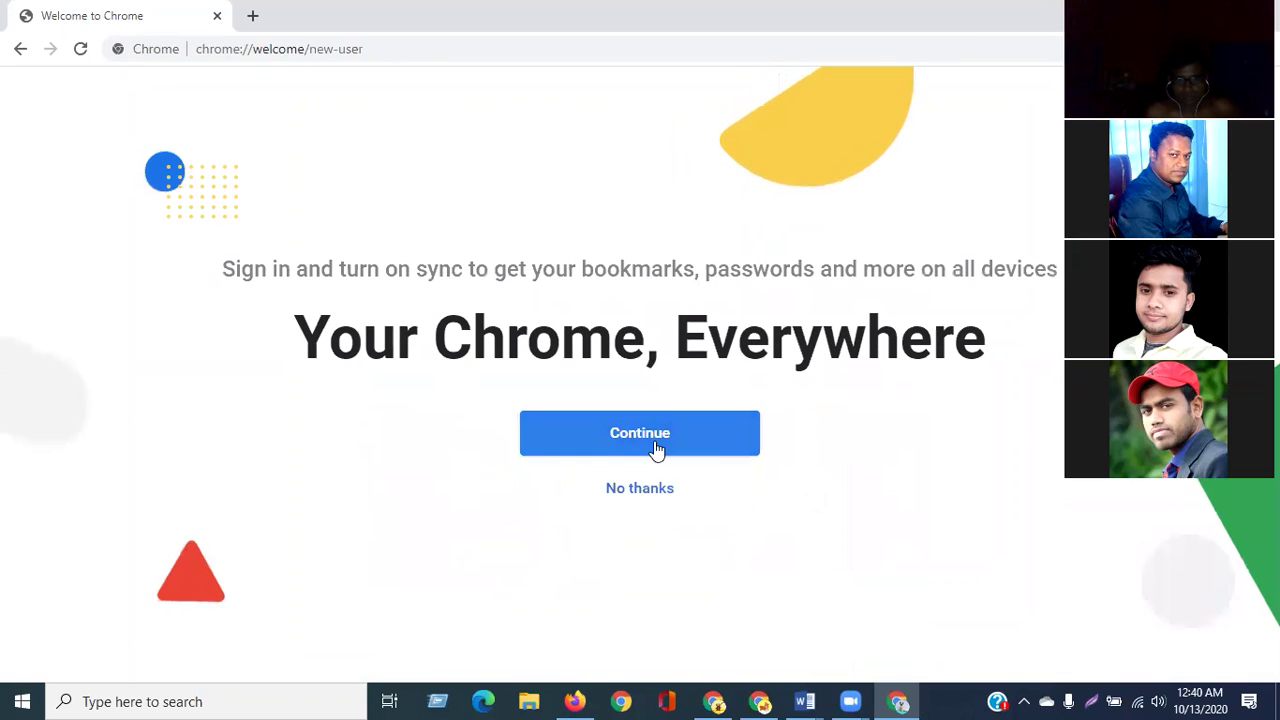
click(614, 492)
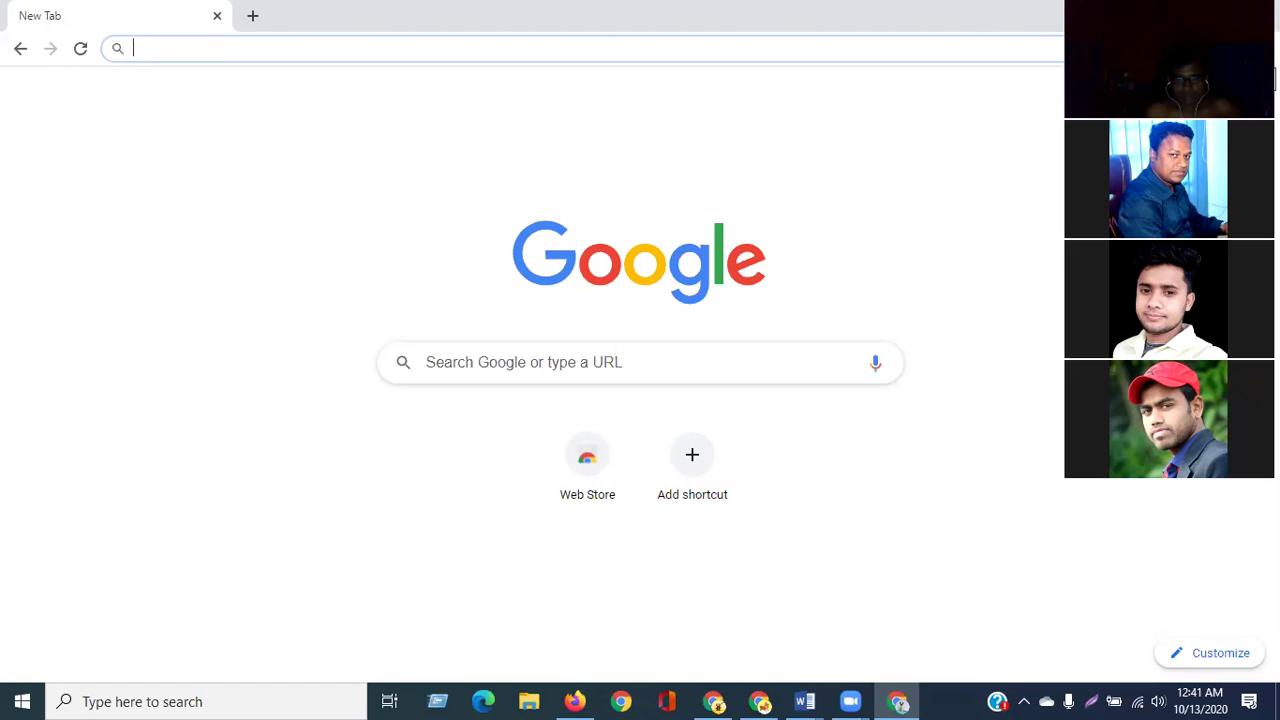
Step: View the AABB profile's Other people list, then close it
click(1240, 48)
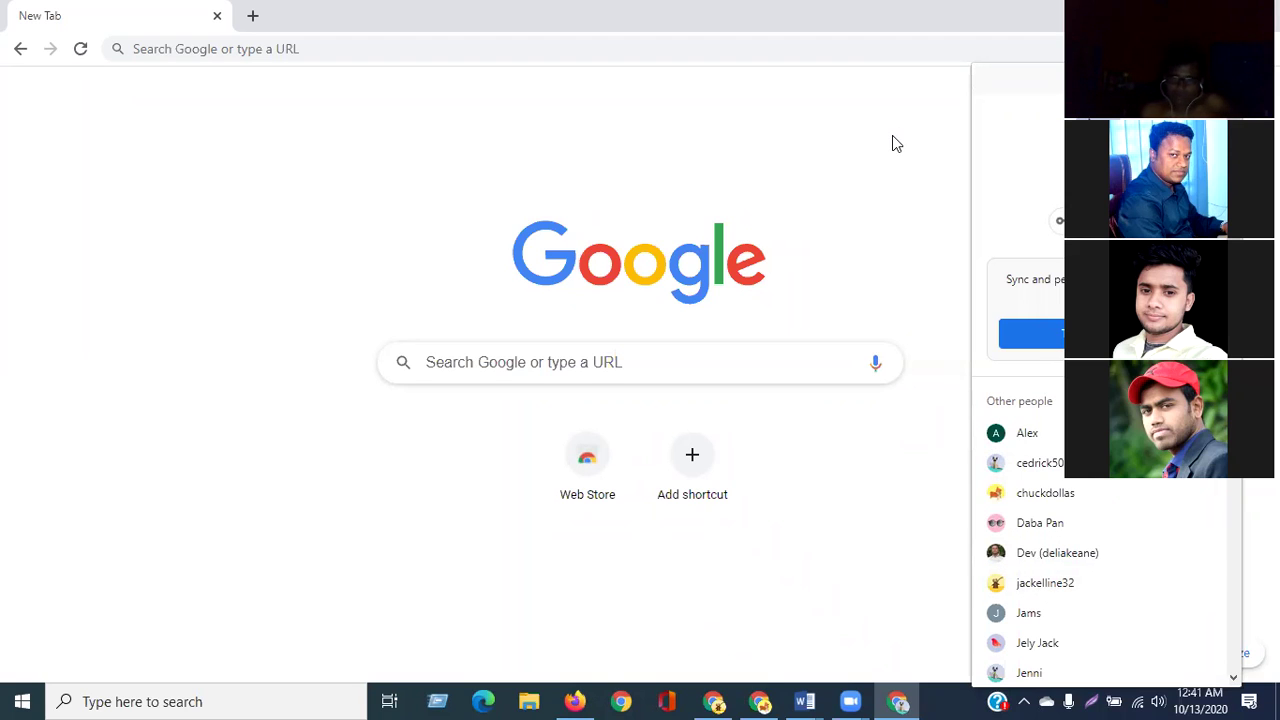
key(Escape)
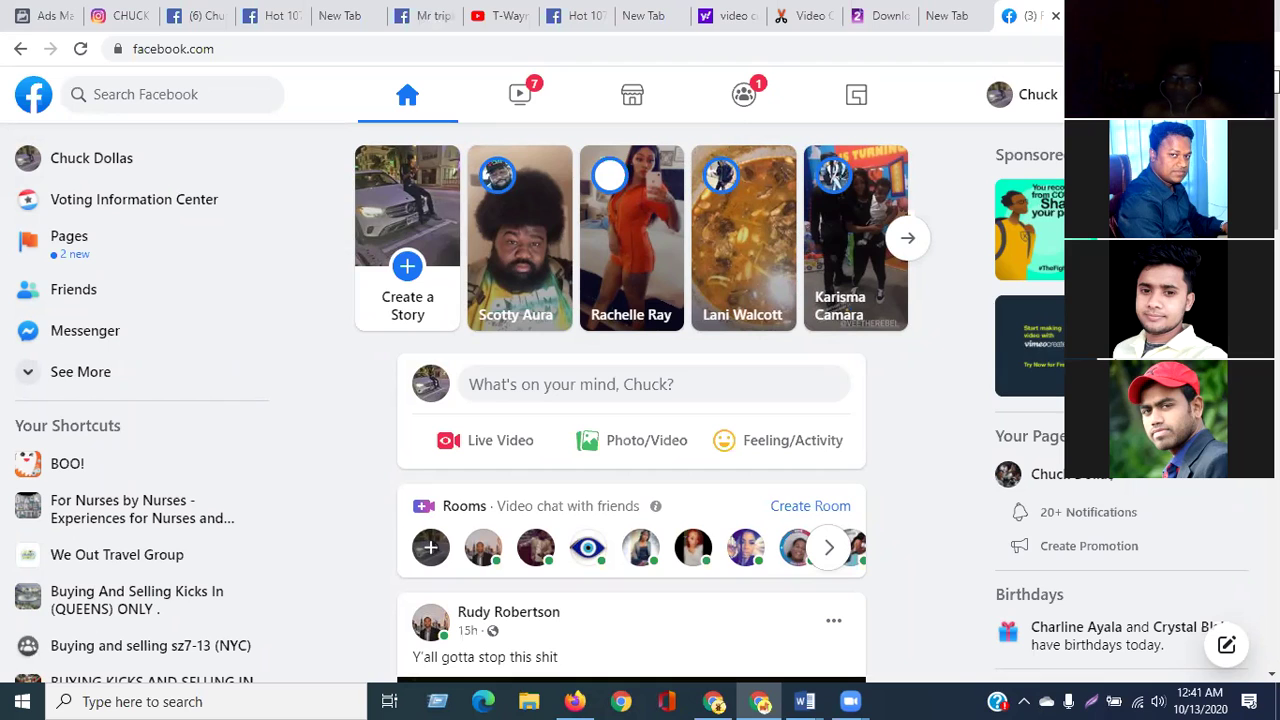
click(1222, 48)
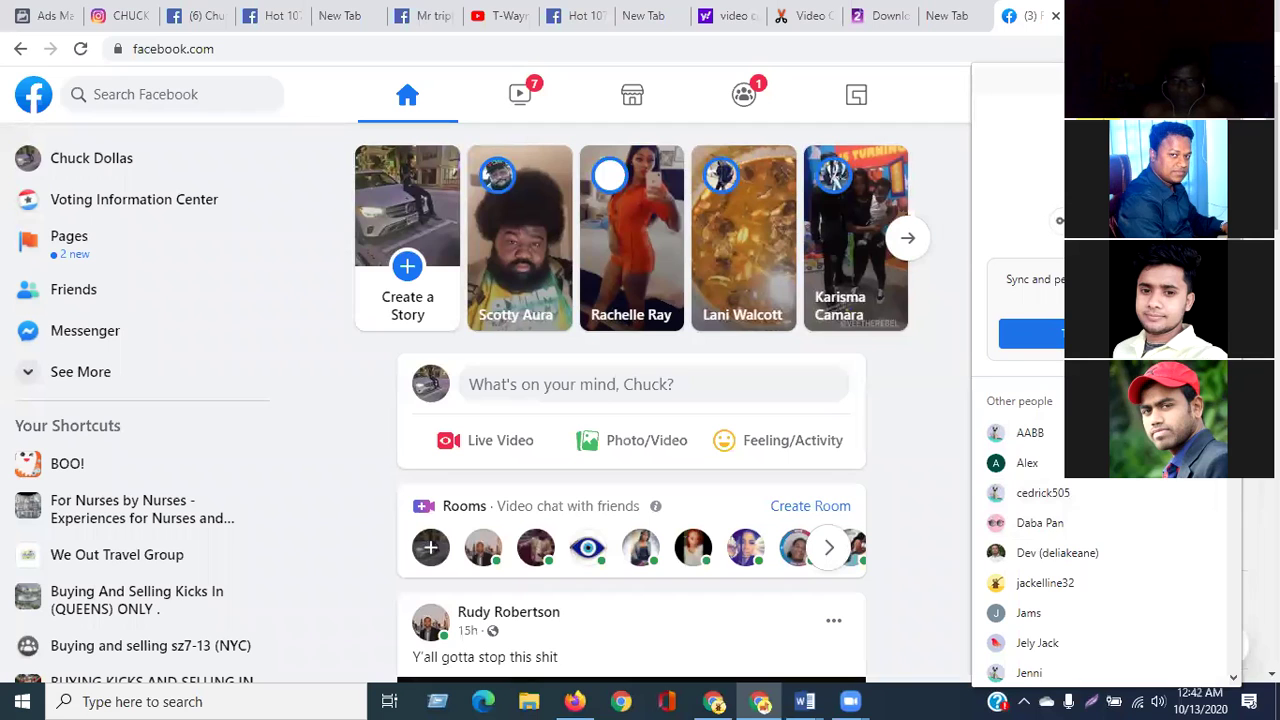
scroll(1040, 430, down, 3)
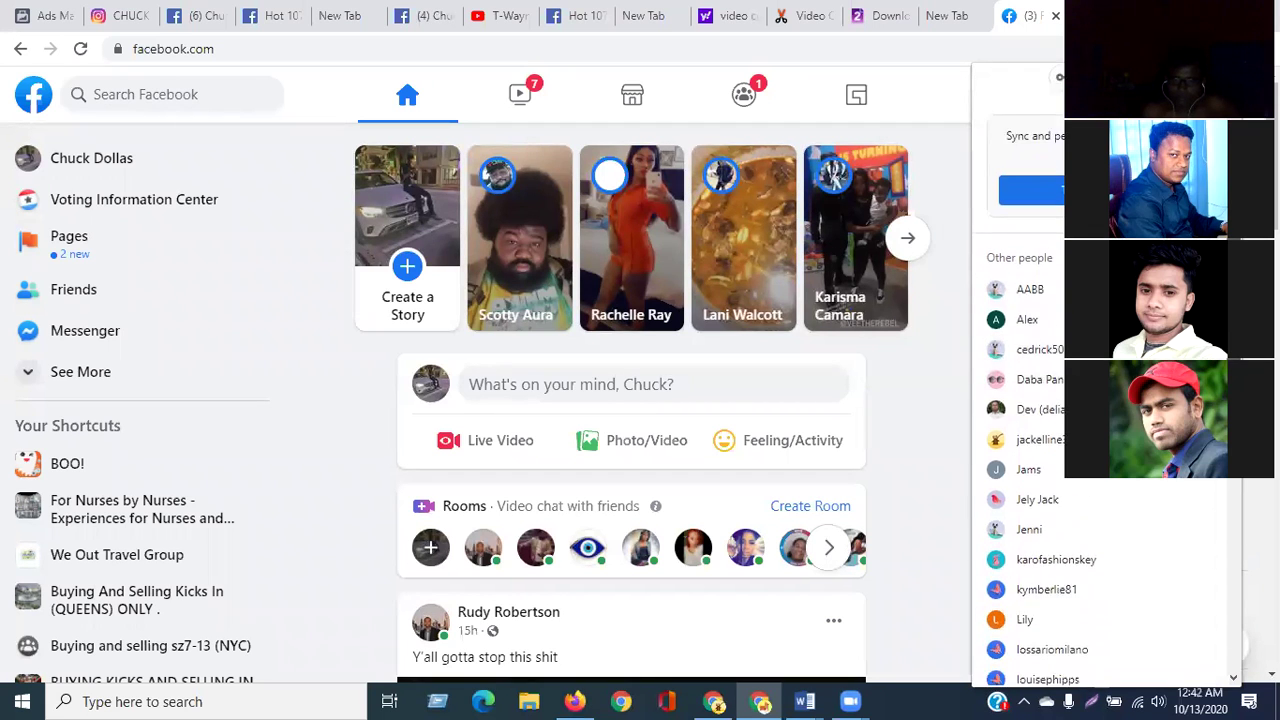
scroll(1040, 430, down, 1)
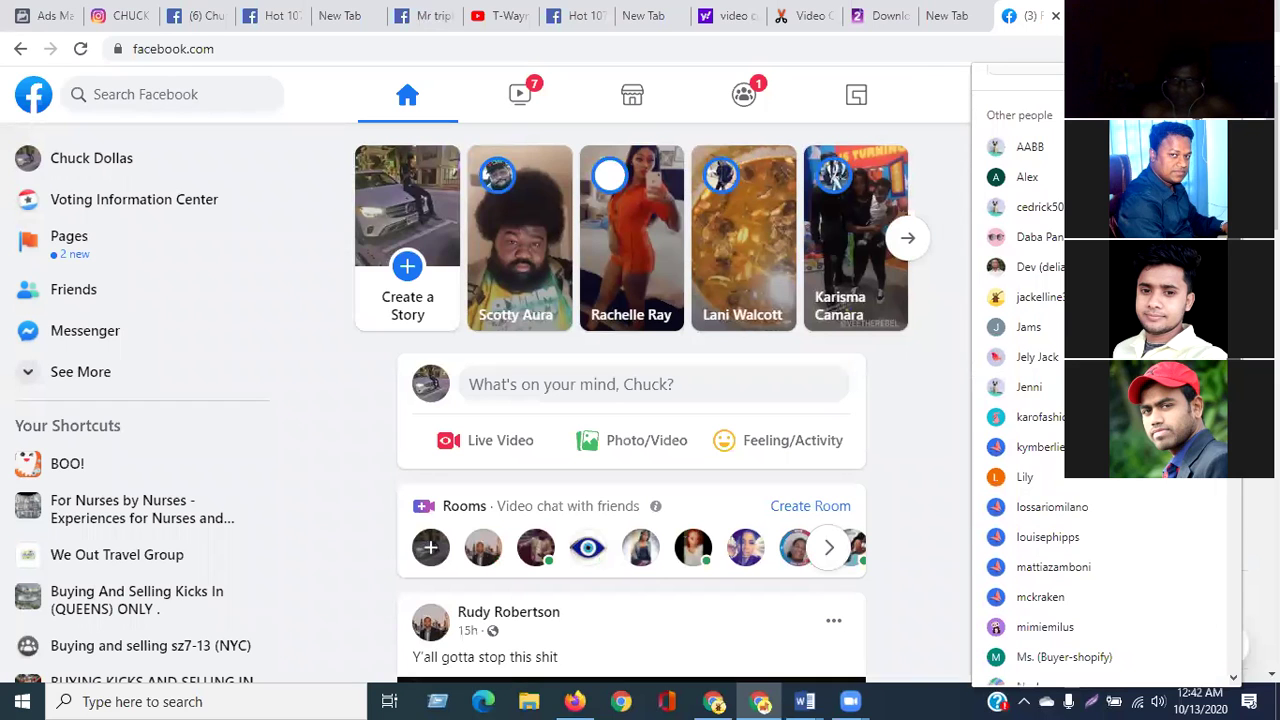
scroll(1236, 545, down, 3)
scroll(1236, 545, down, 2)
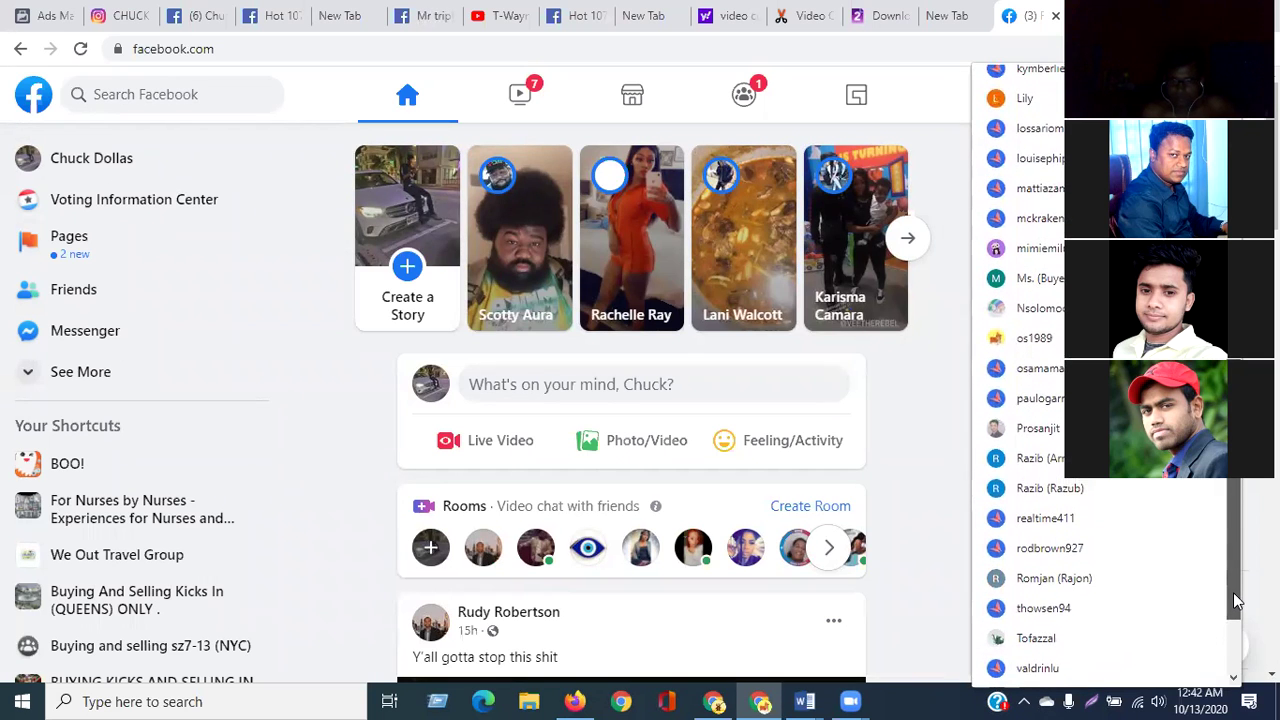
scroll(1233, 592, up, 3)
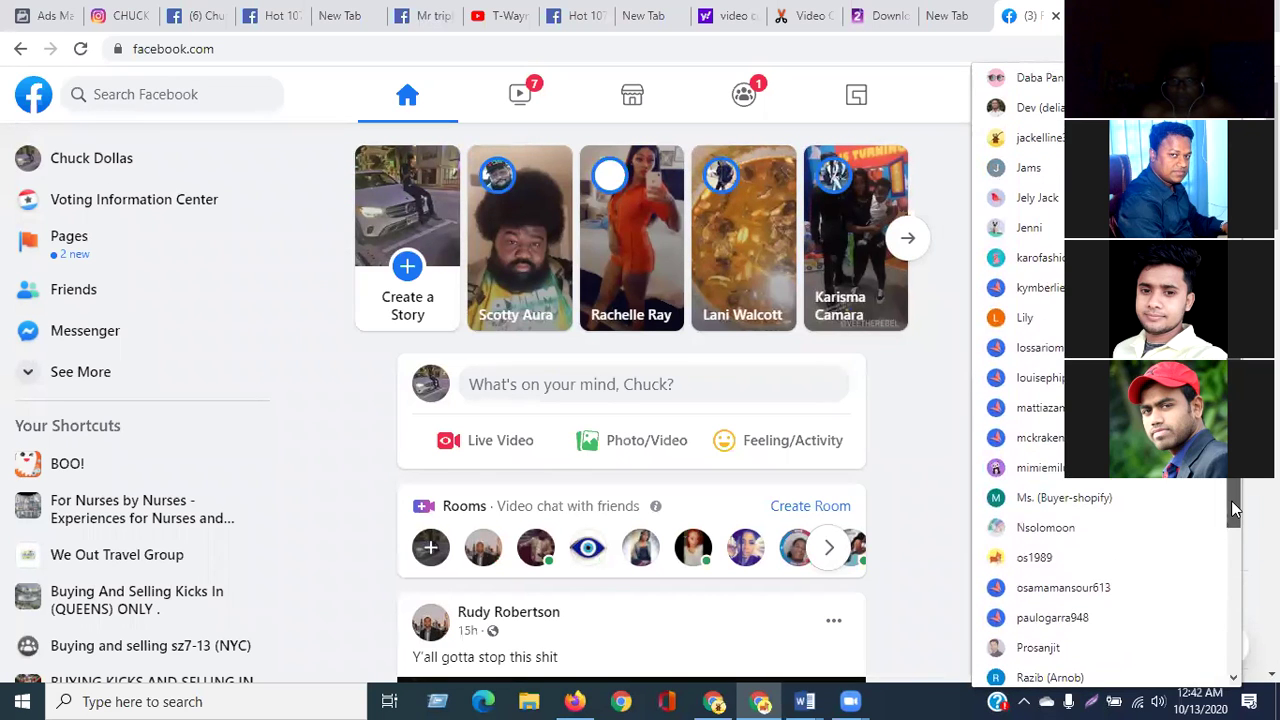
scroll(1233, 495, up, 1)
scroll(1100, 400, up, 2)
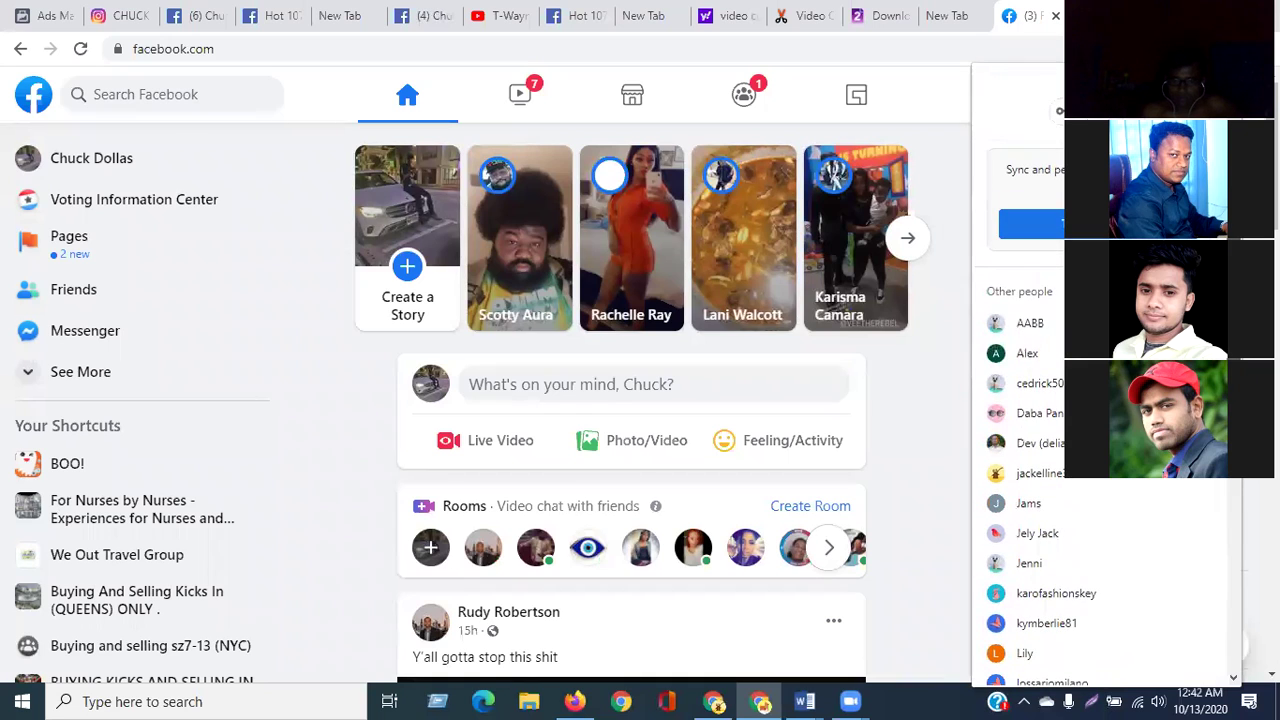
click(1025, 323)
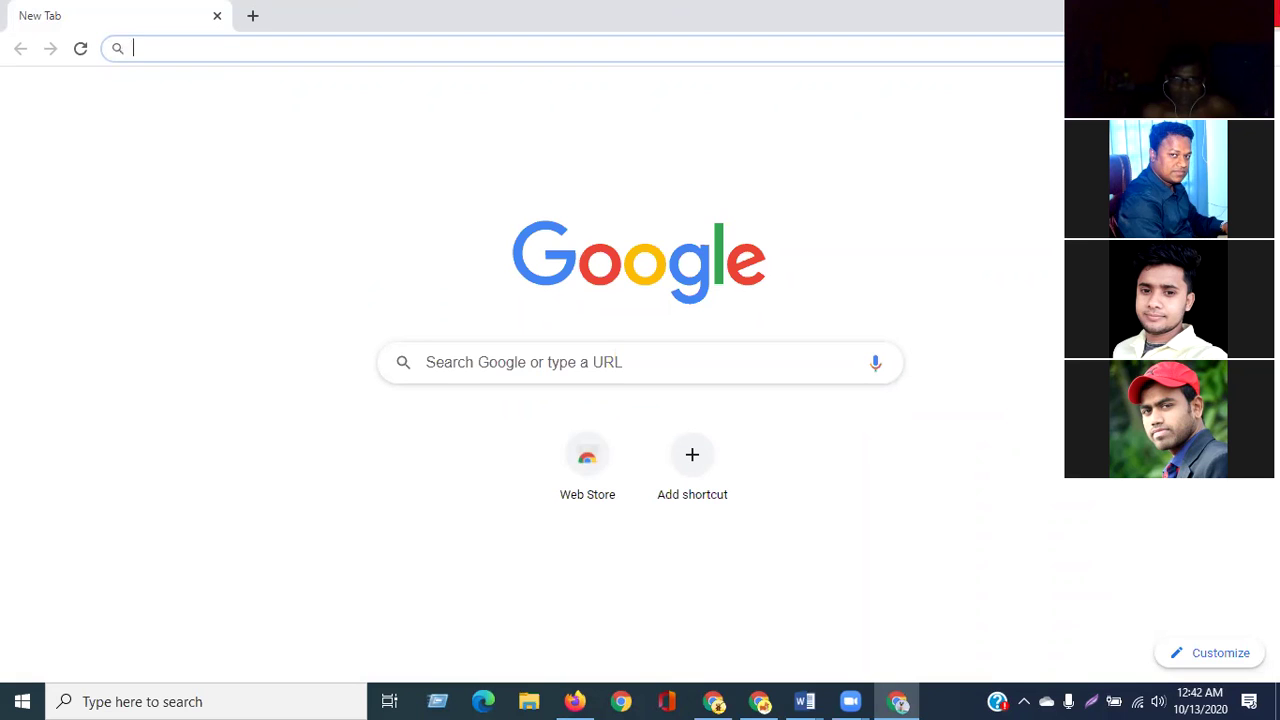
key(ctrl+w)
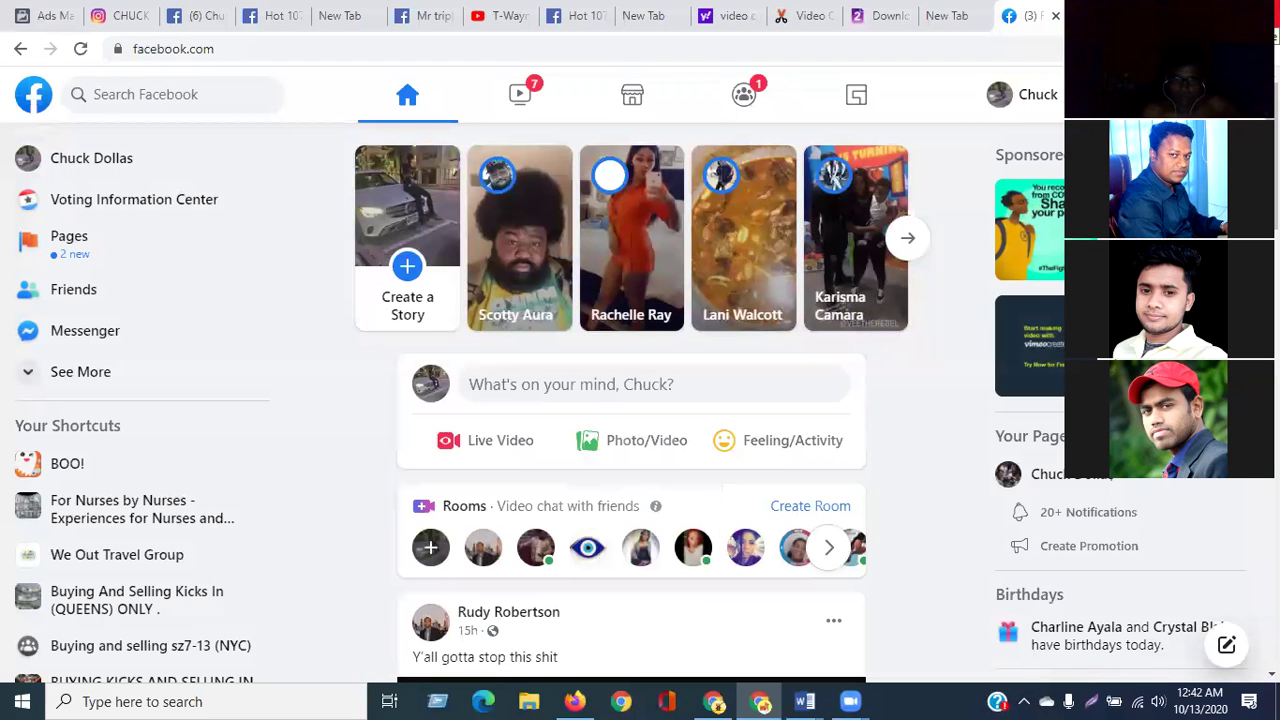